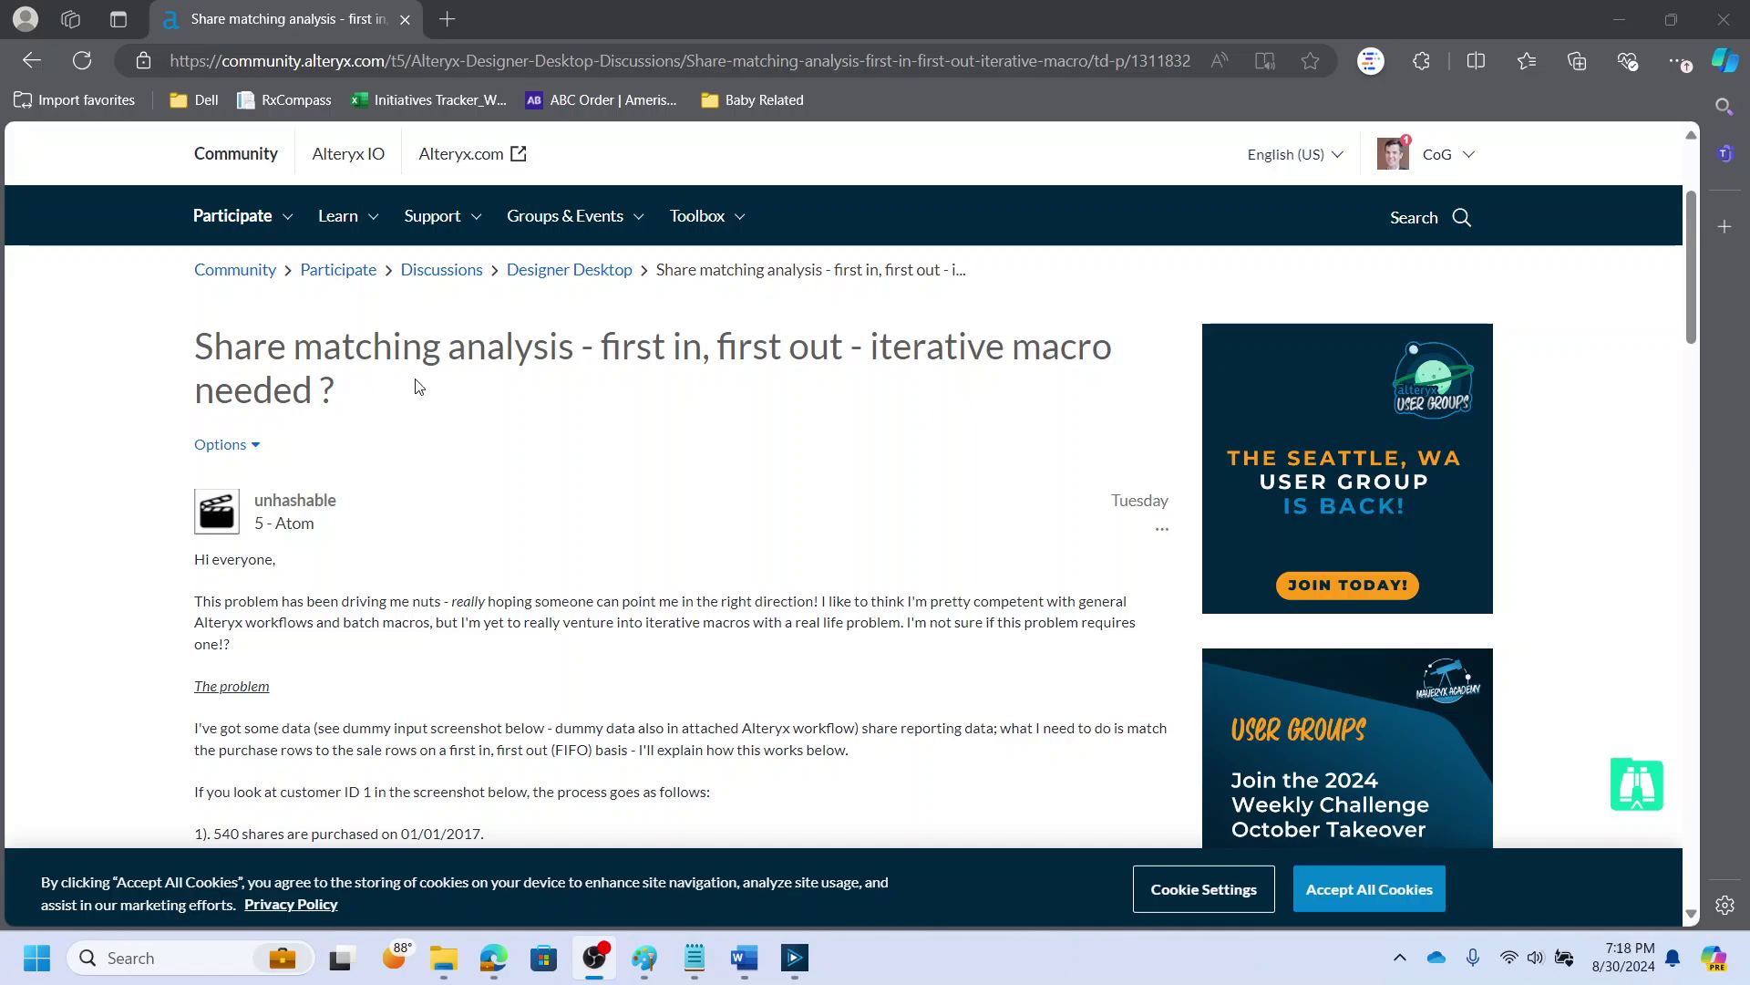
Read the forum post on first-in, first-out share matching, from the problem description to the desired output table
mouse_move(337, 509)
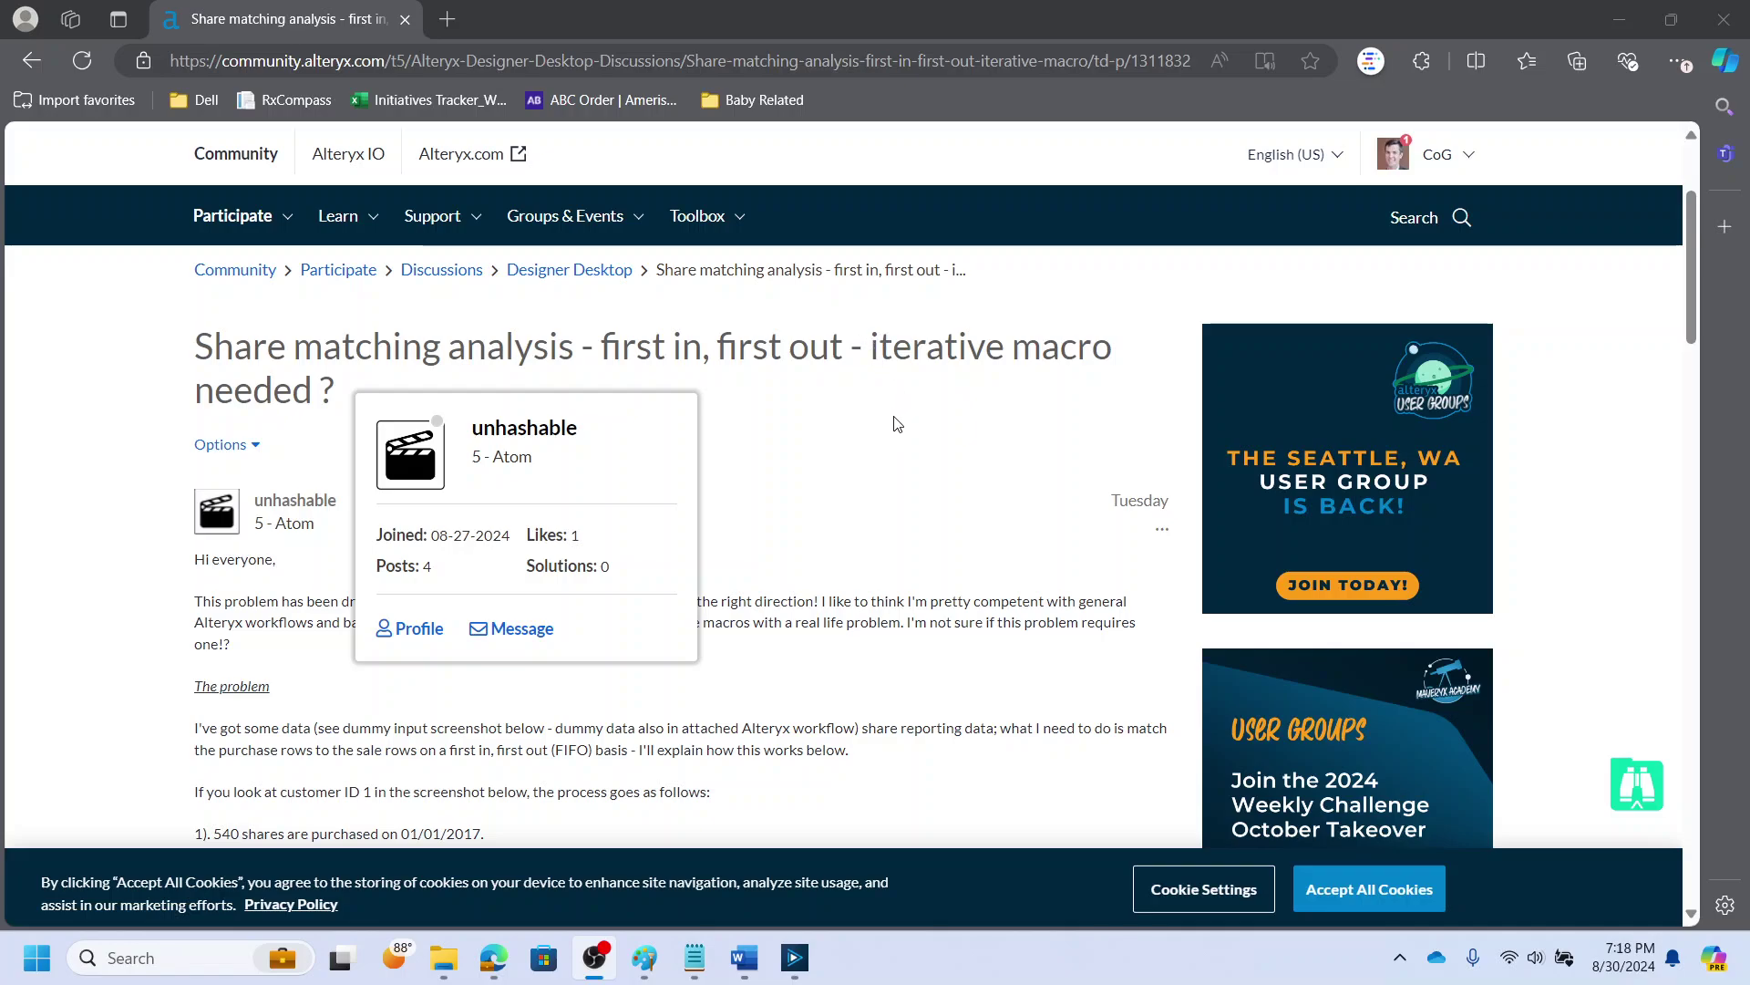
scroll(873, 497, "down", 2)
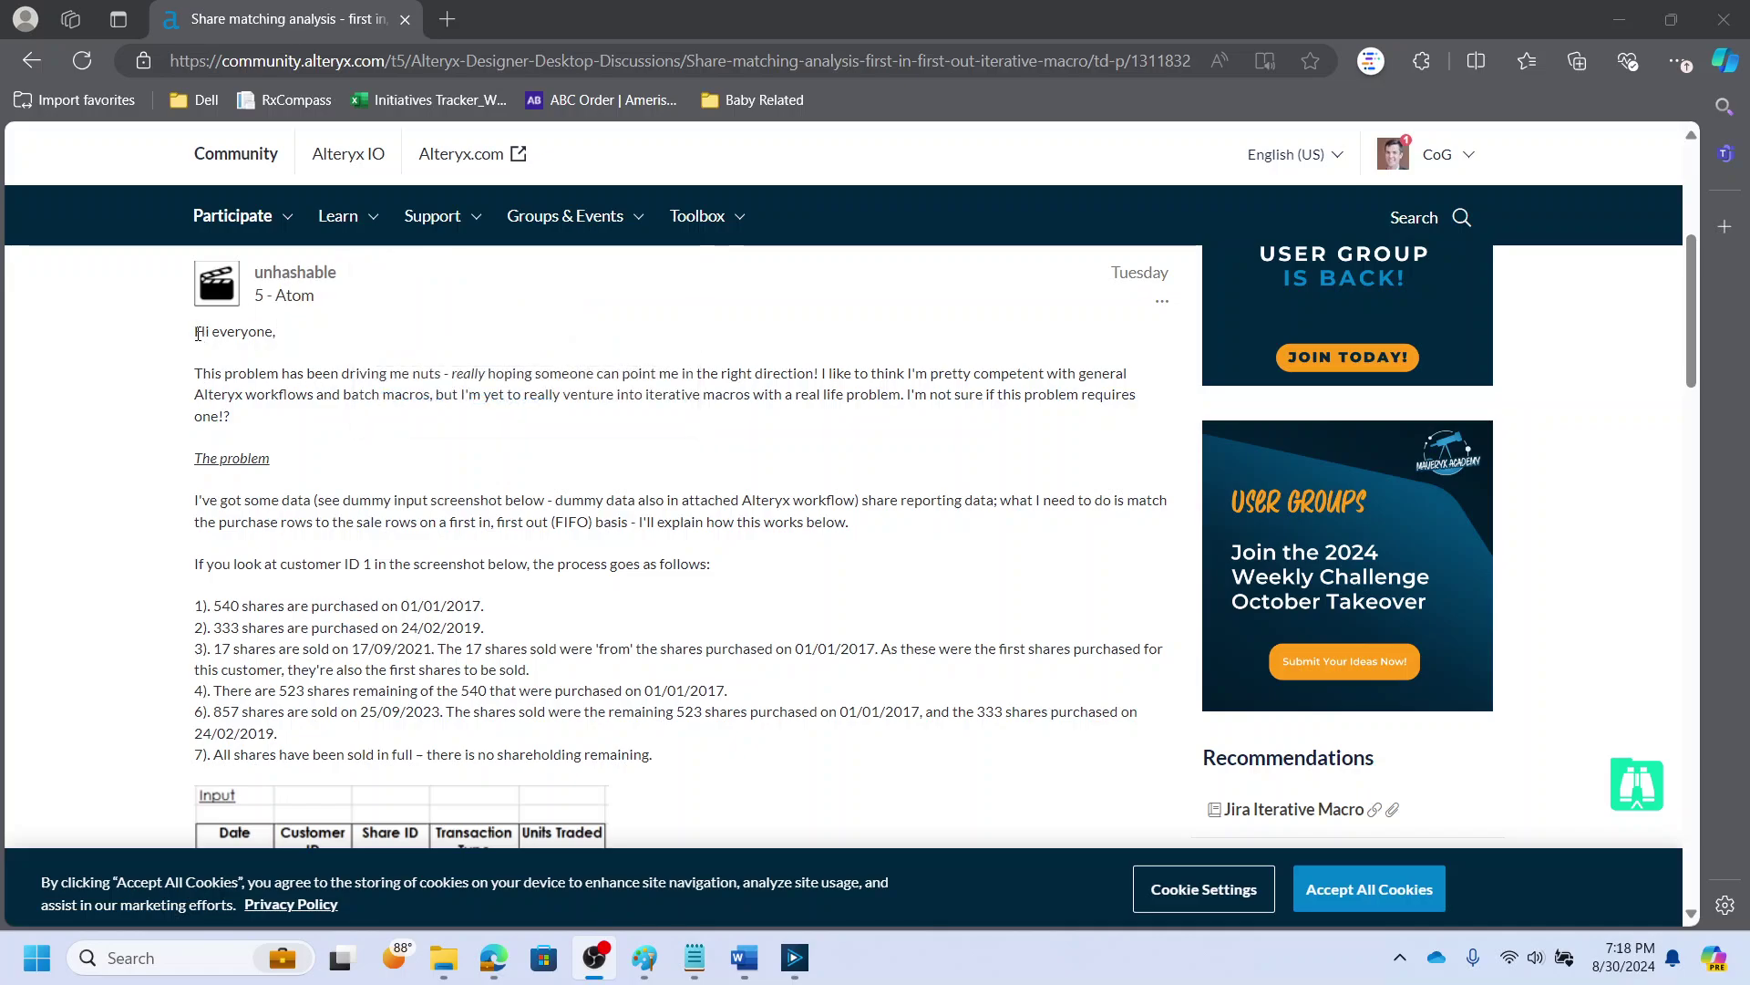
left_click_drag(199, 332, 714, 774)
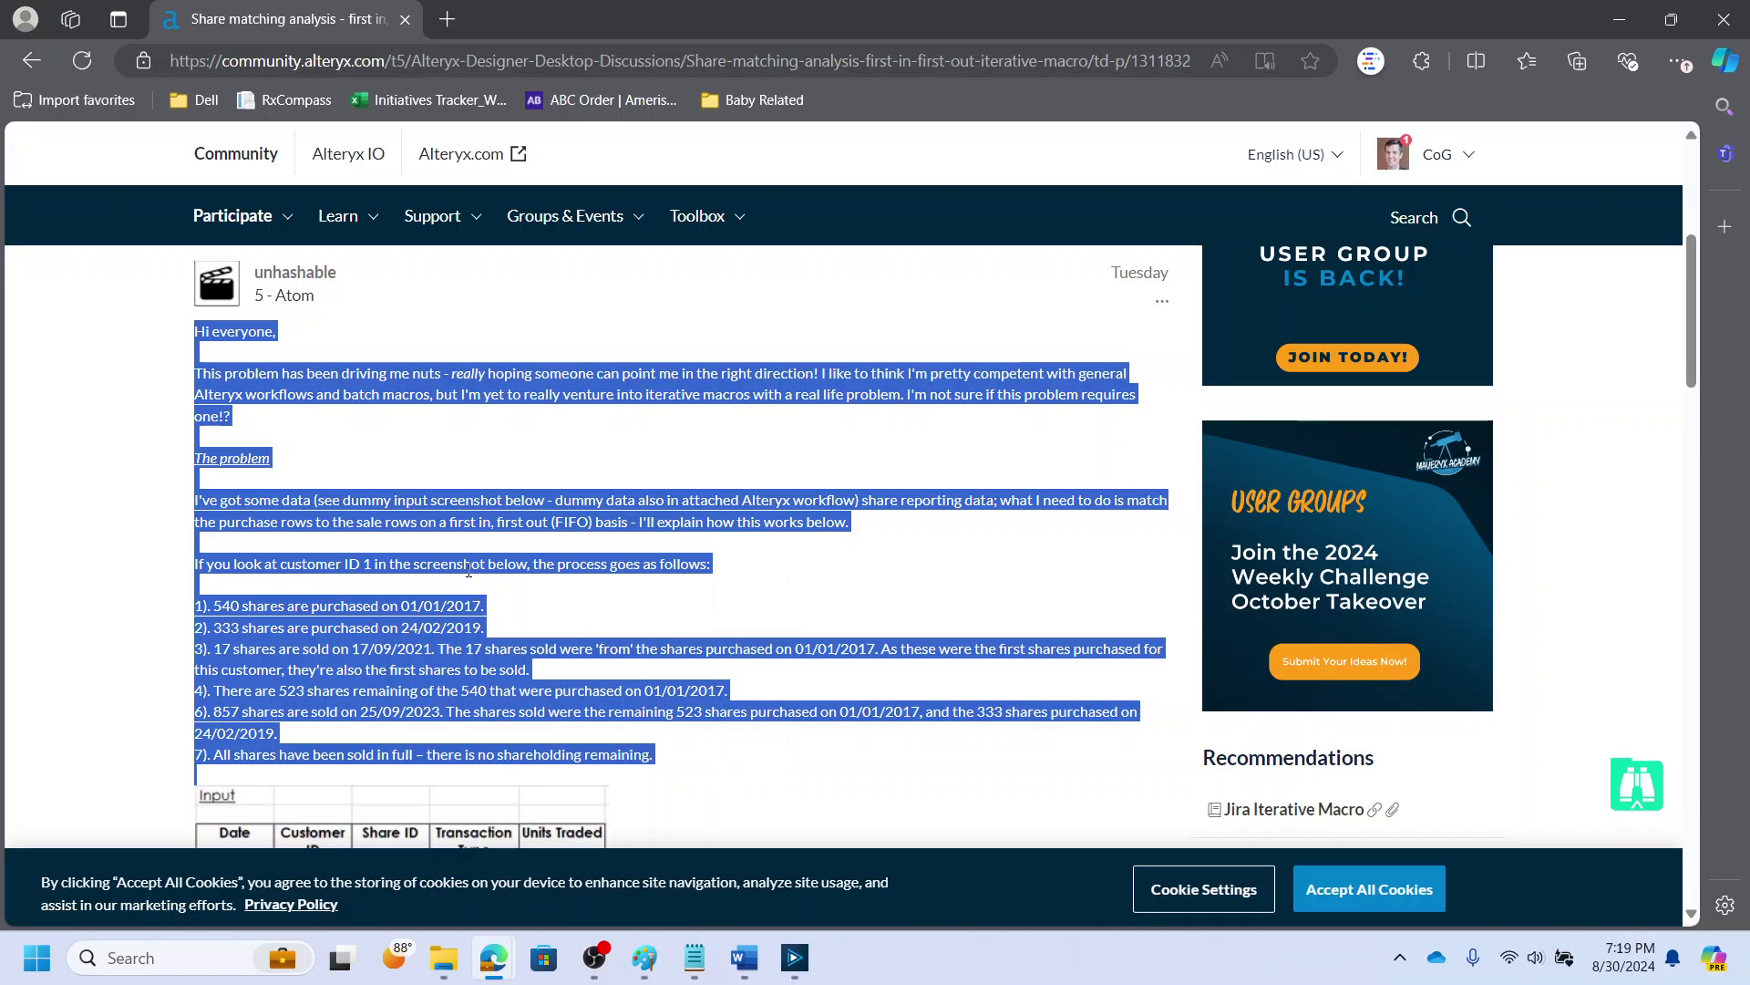
left_click(454, 594)
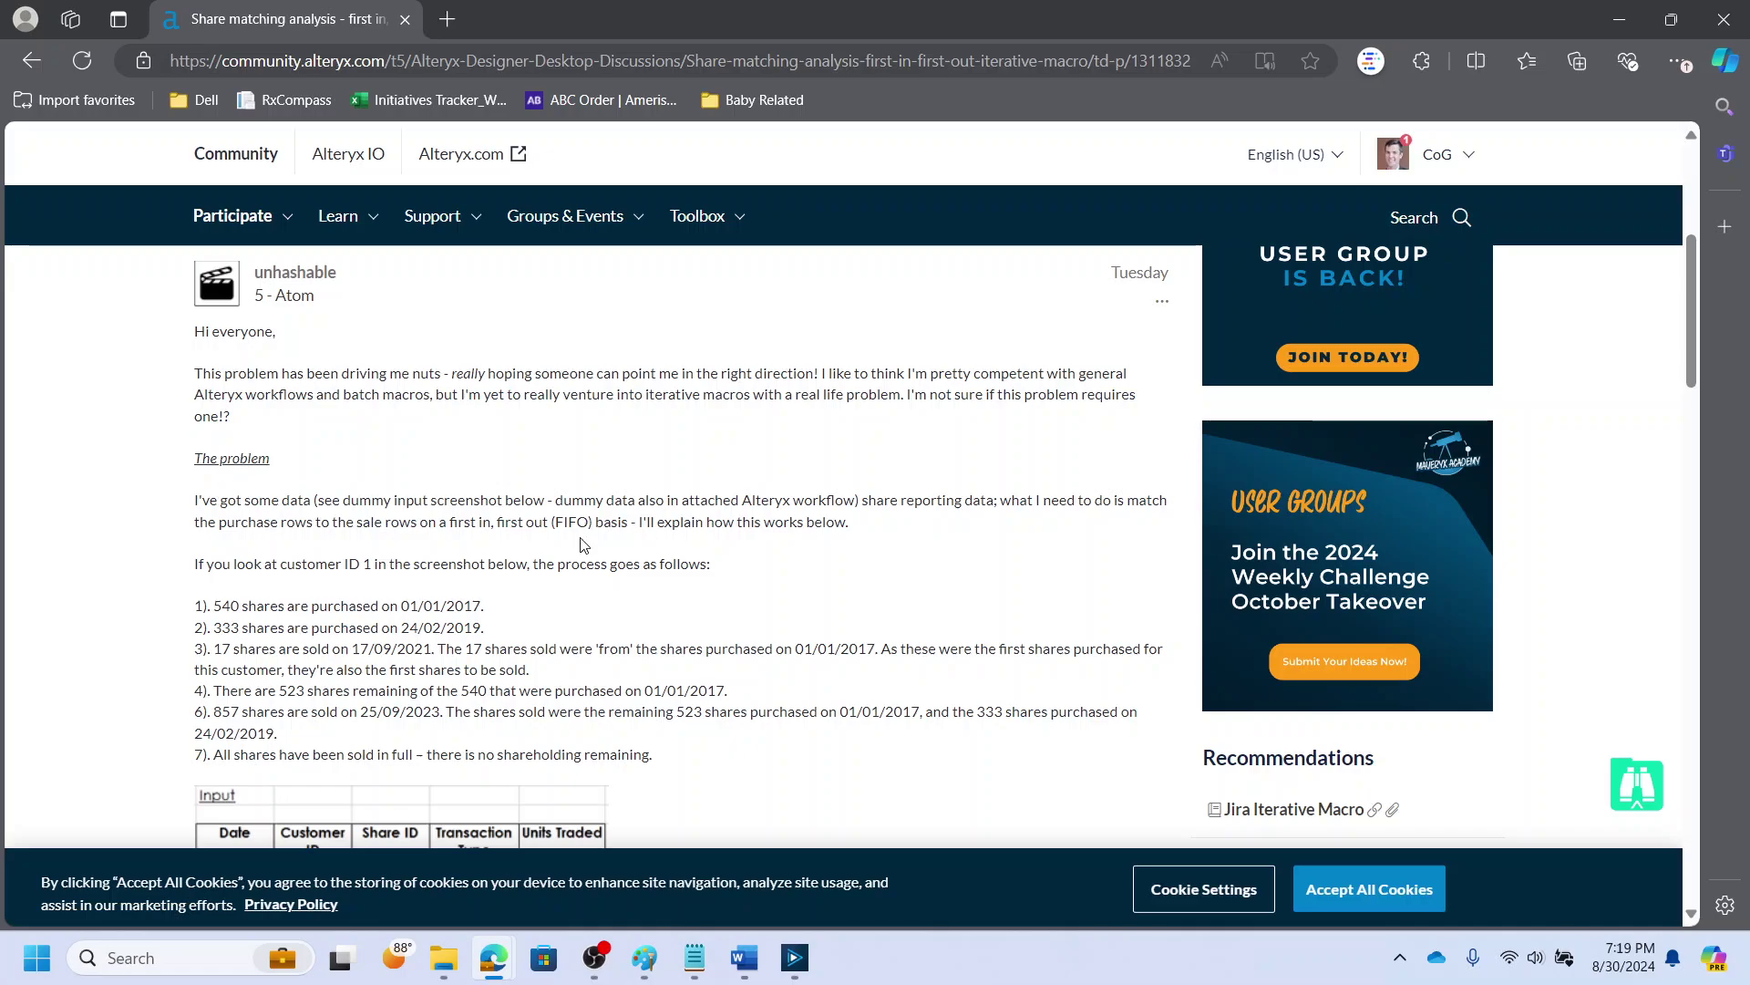
scroll(474, 474, "down", 3)
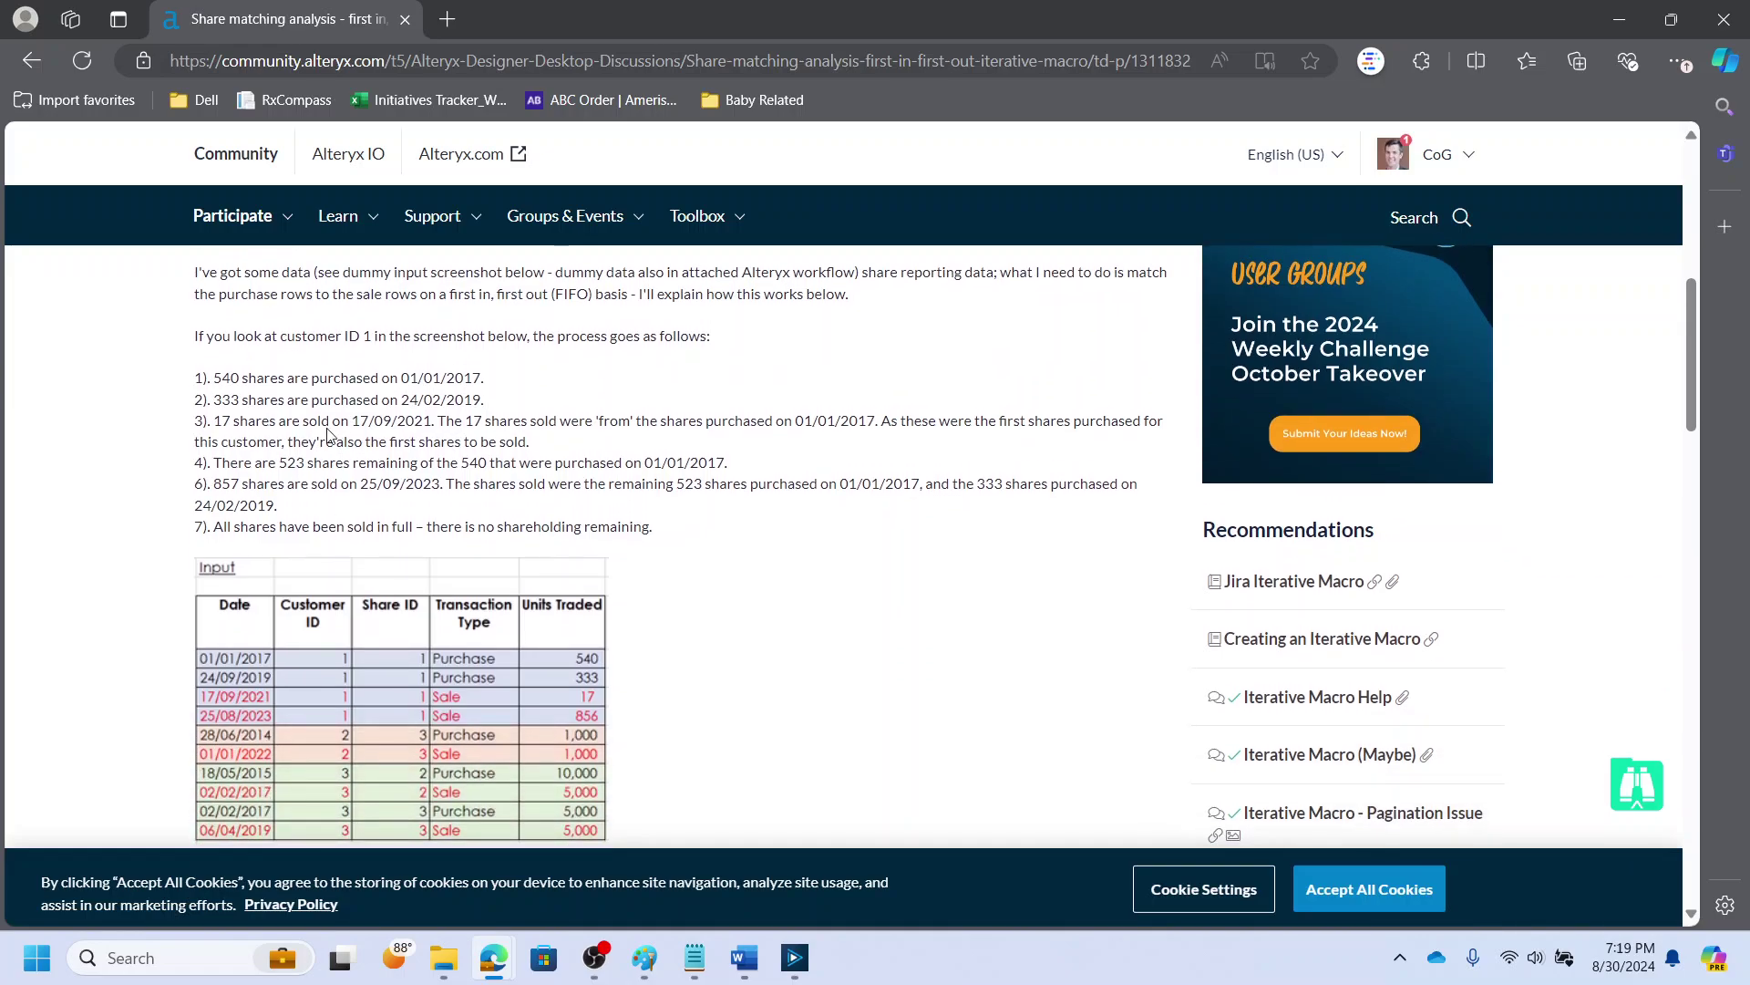
scroll(325, 413, "down", 5)
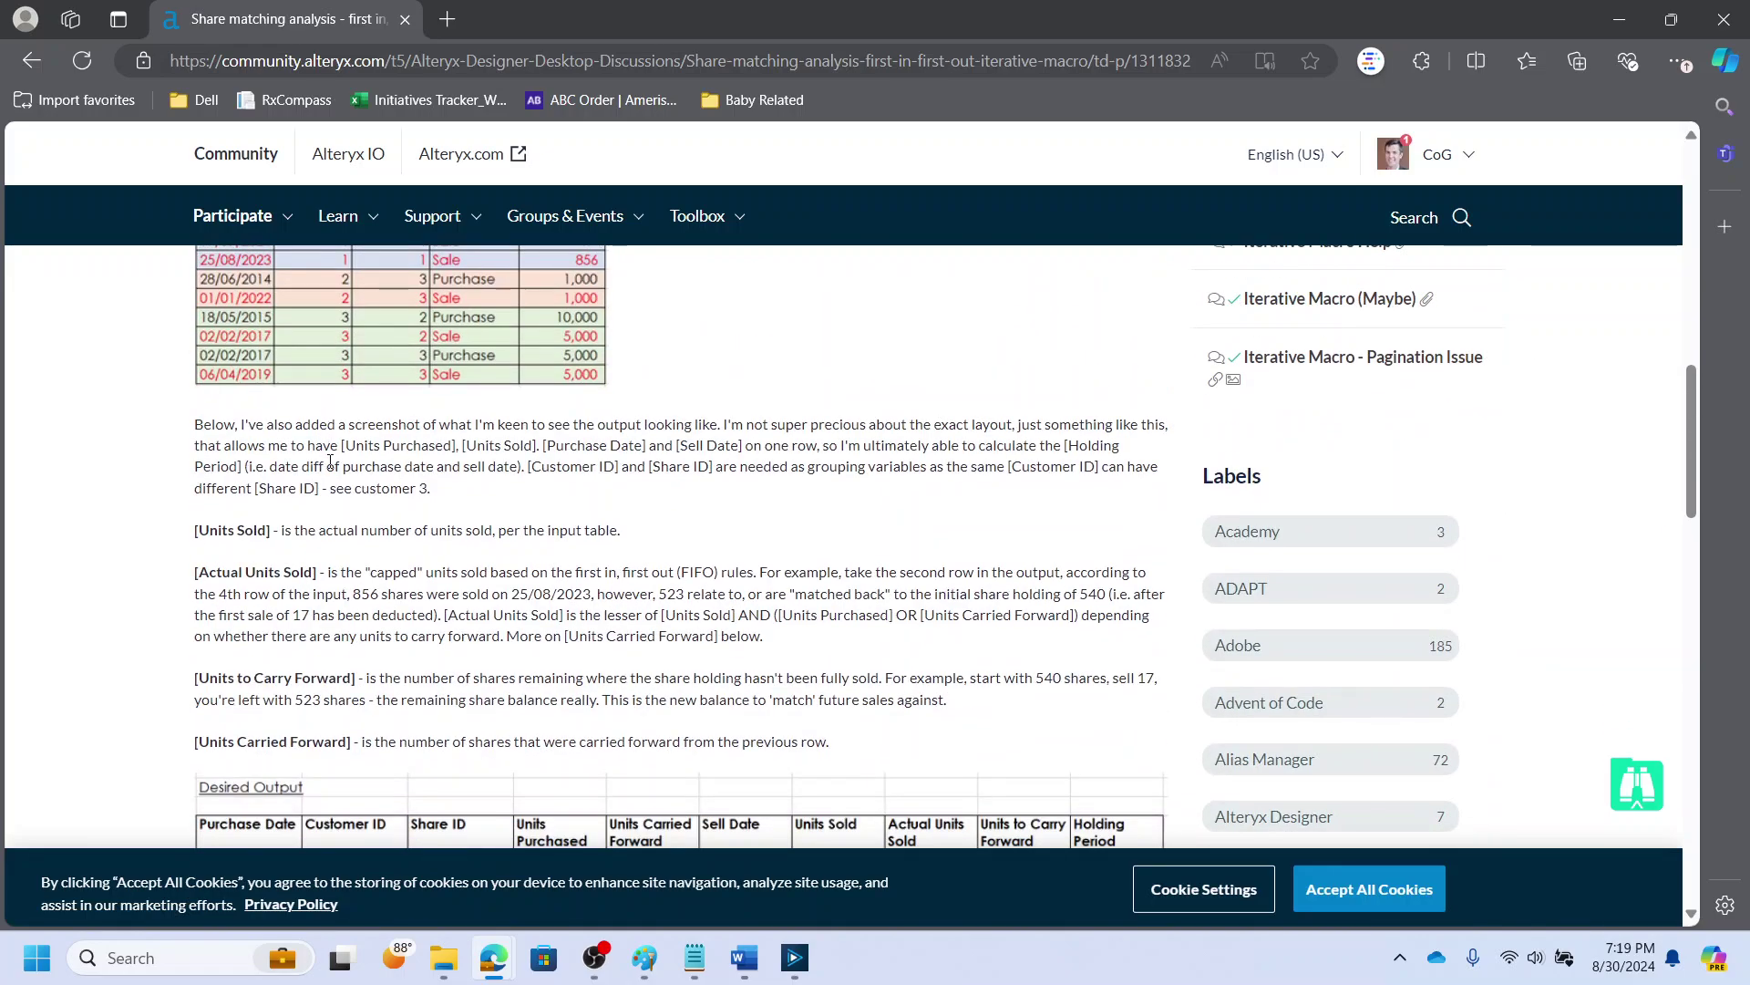
scroll(365, 502, "down", 1)
scroll(438, 575, "up", 1)
scroll(529, 558, "down", 5)
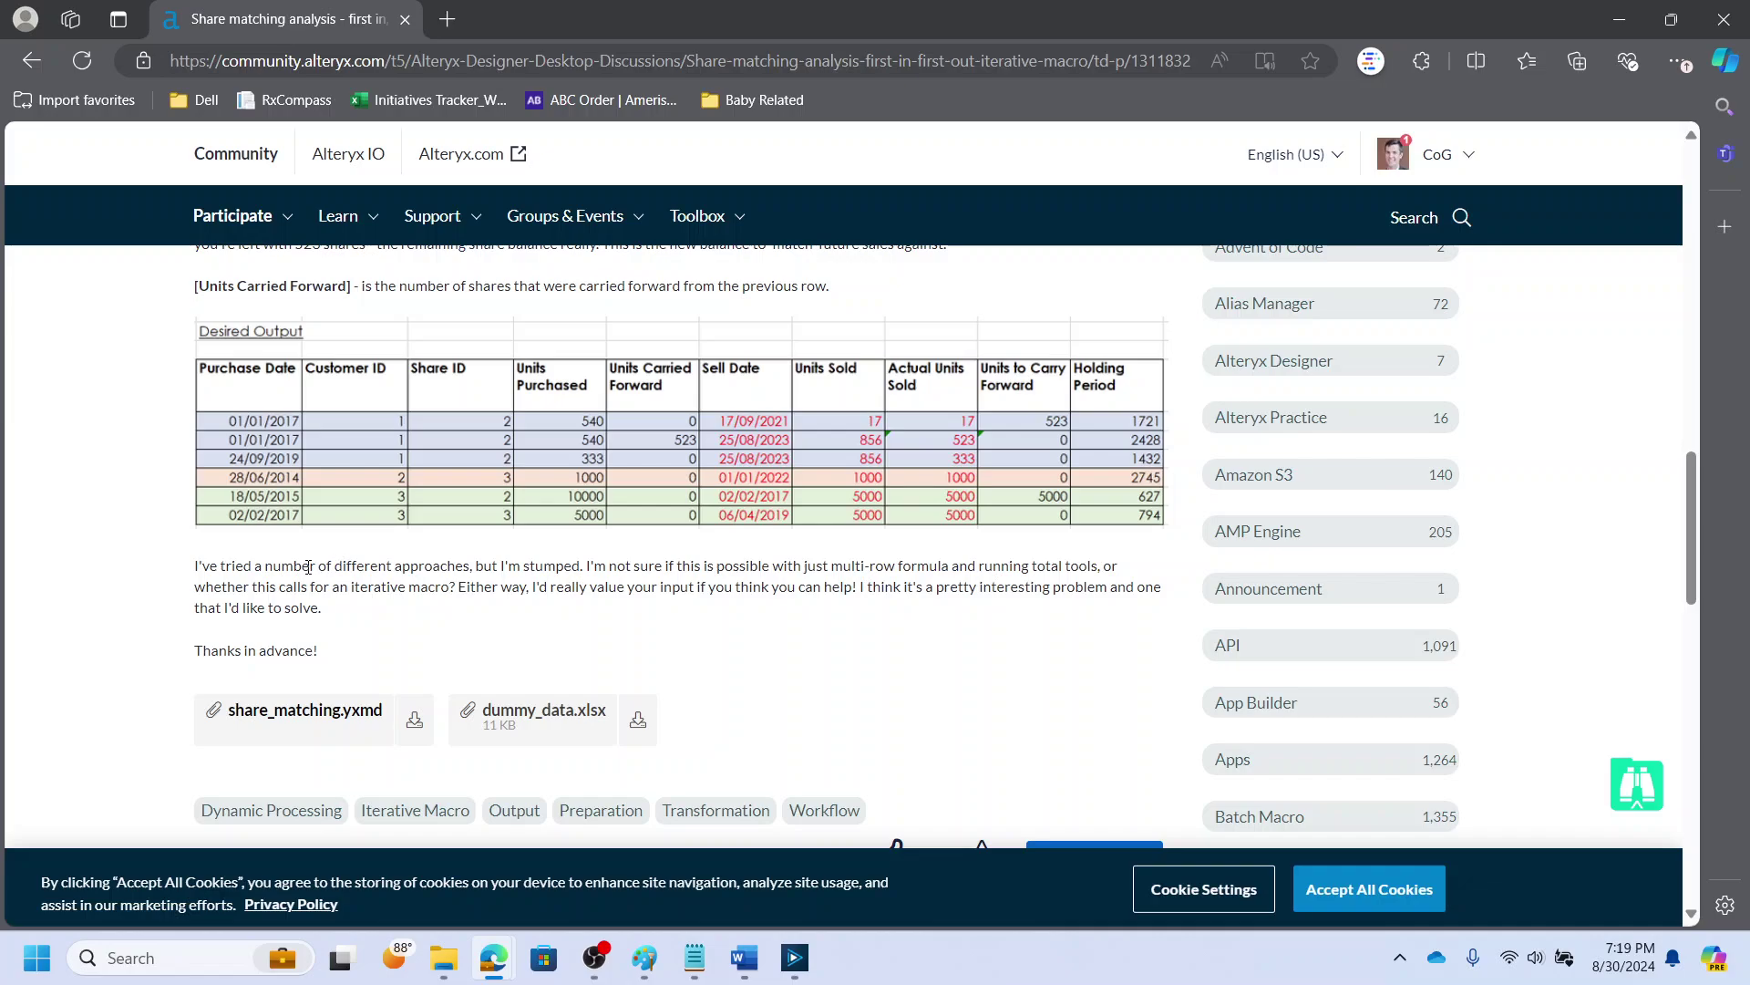
Review the post's field definitions, attachments, worked example for customer ID 1 and input table of purchases and sales
scroll(462, 584, "up", 4)
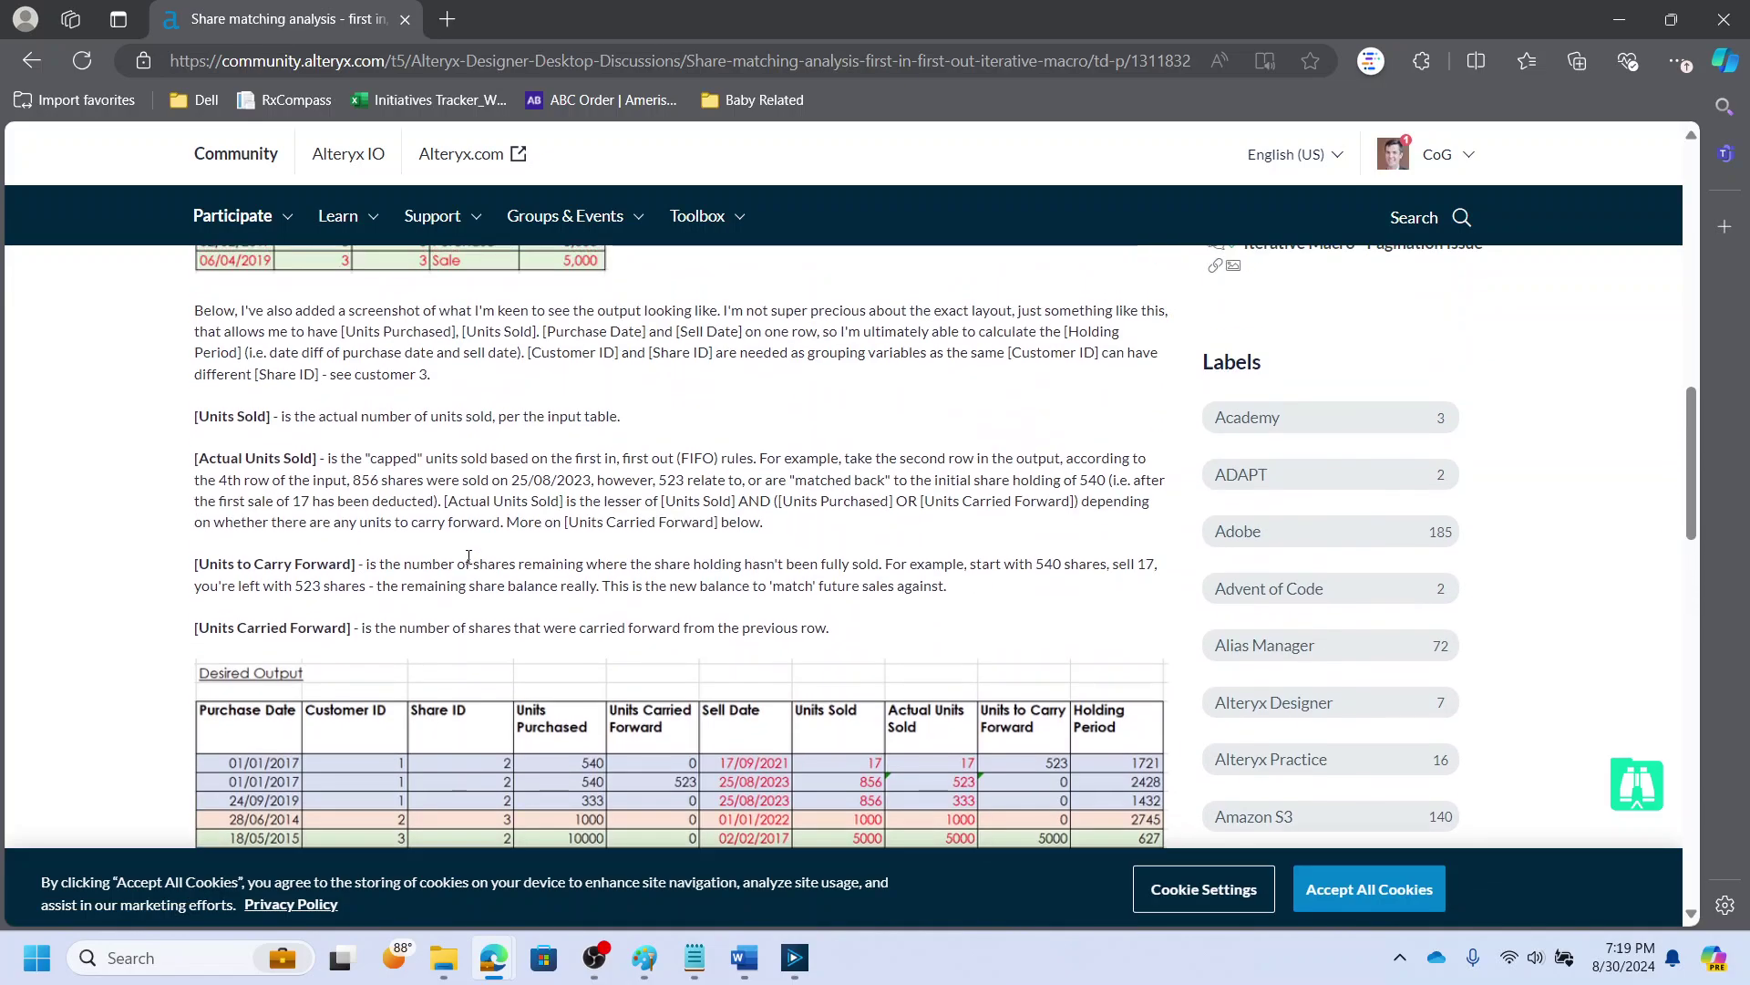
scroll(481, 532, "up", 4)
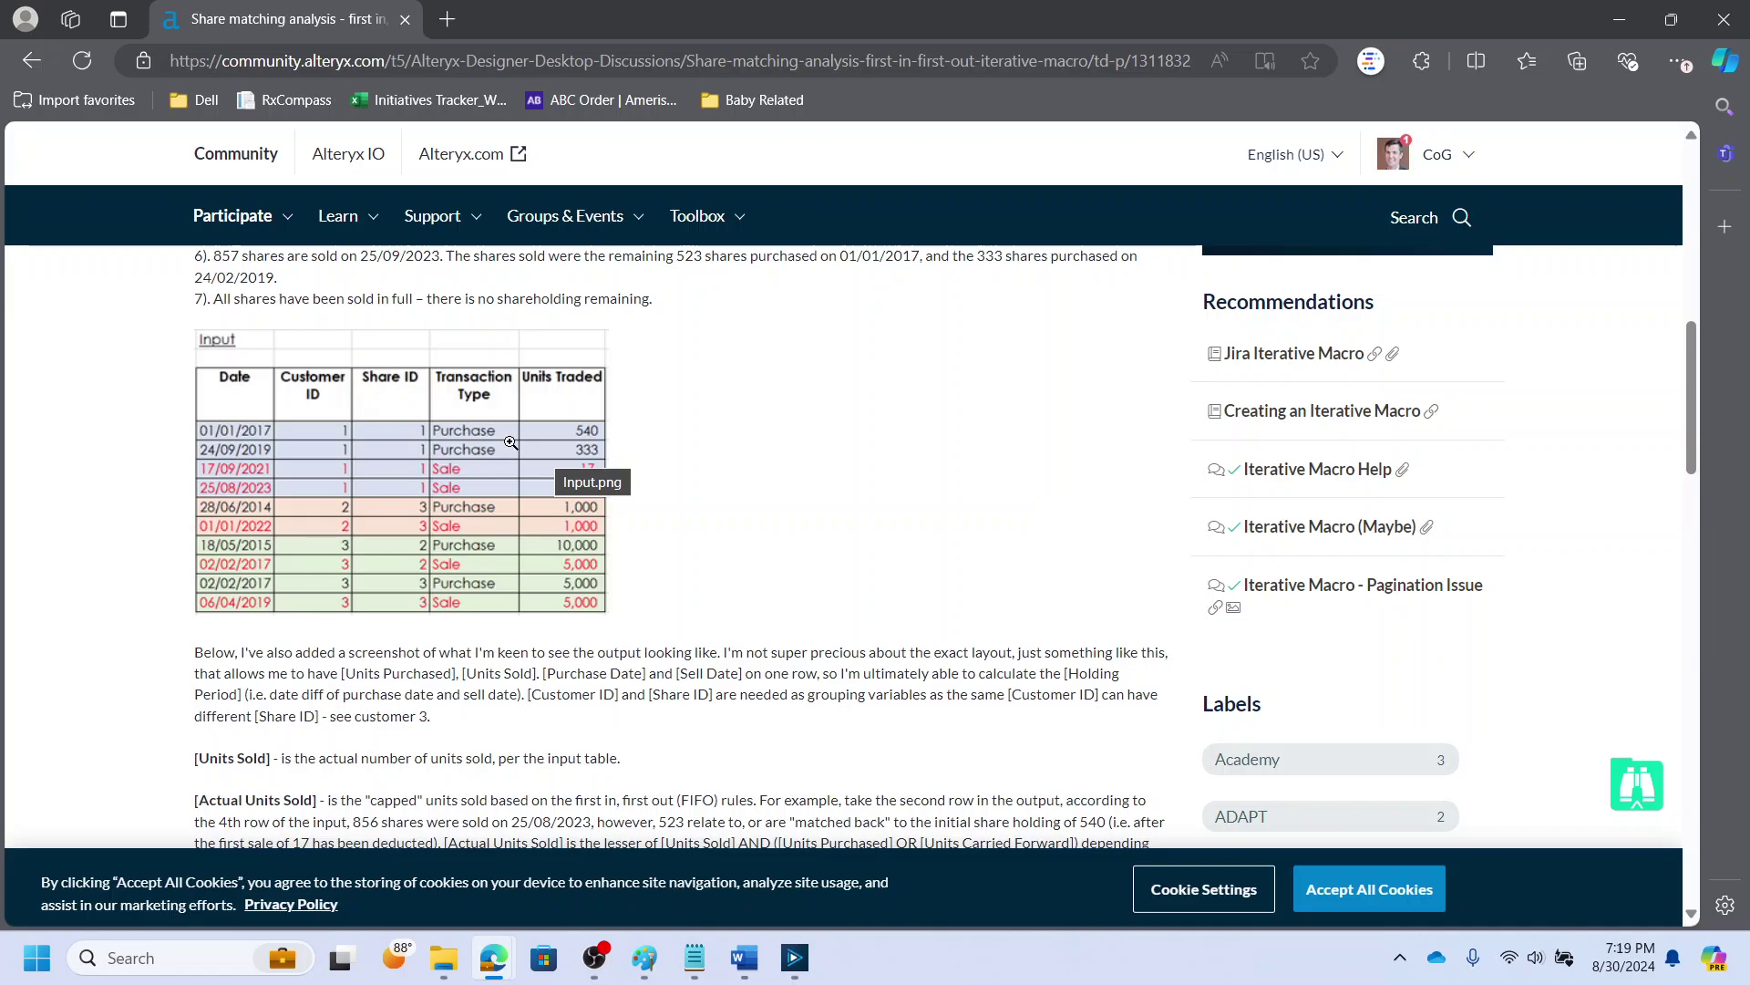
scroll(583, 424, "down", 8)
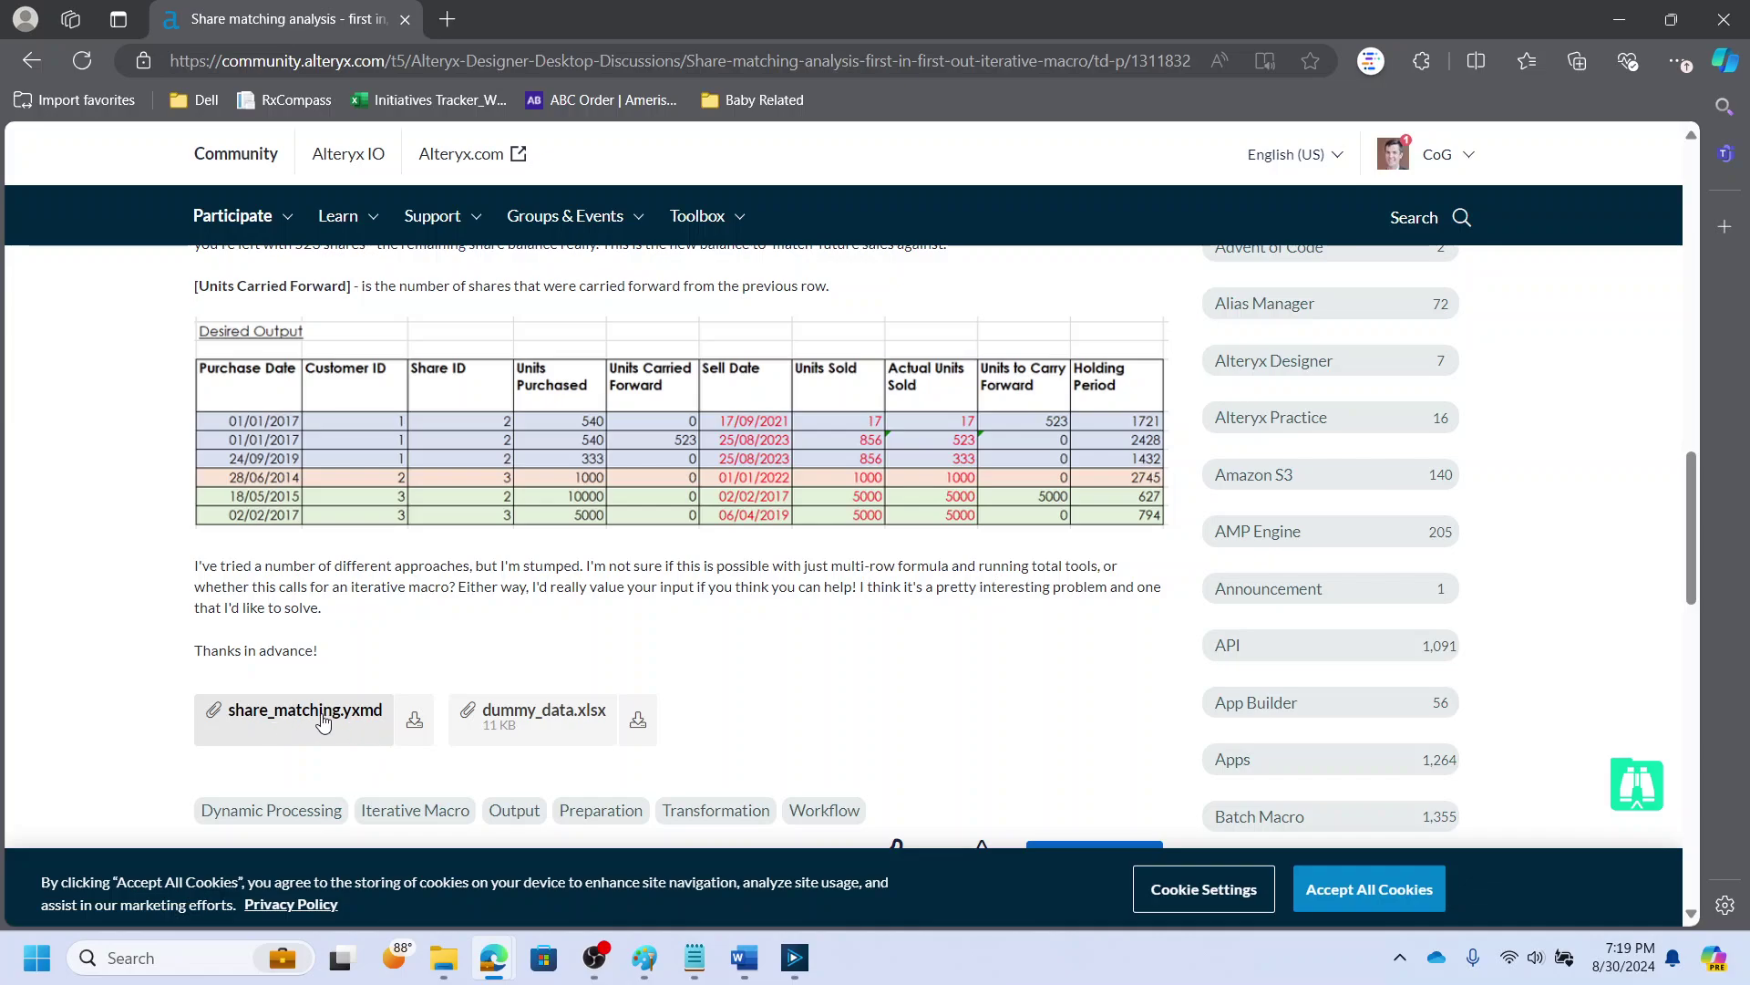
scroll(316, 692, "up", 15)
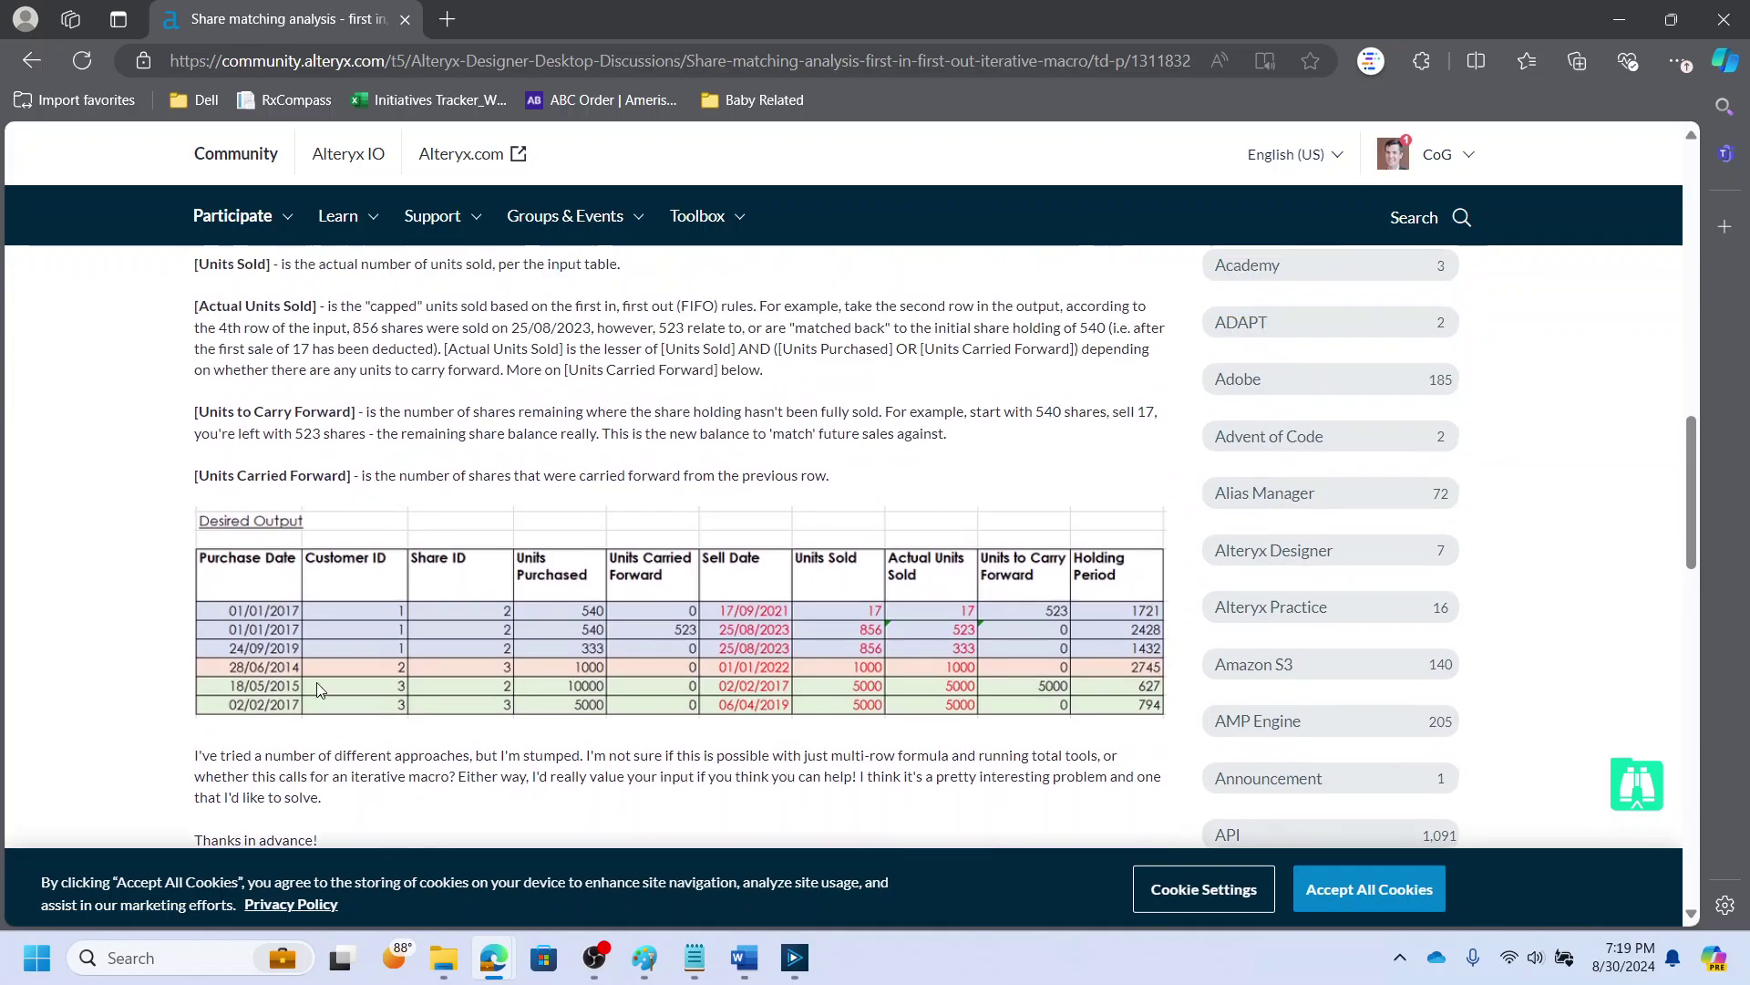
scroll(319, 670, "up", 4)
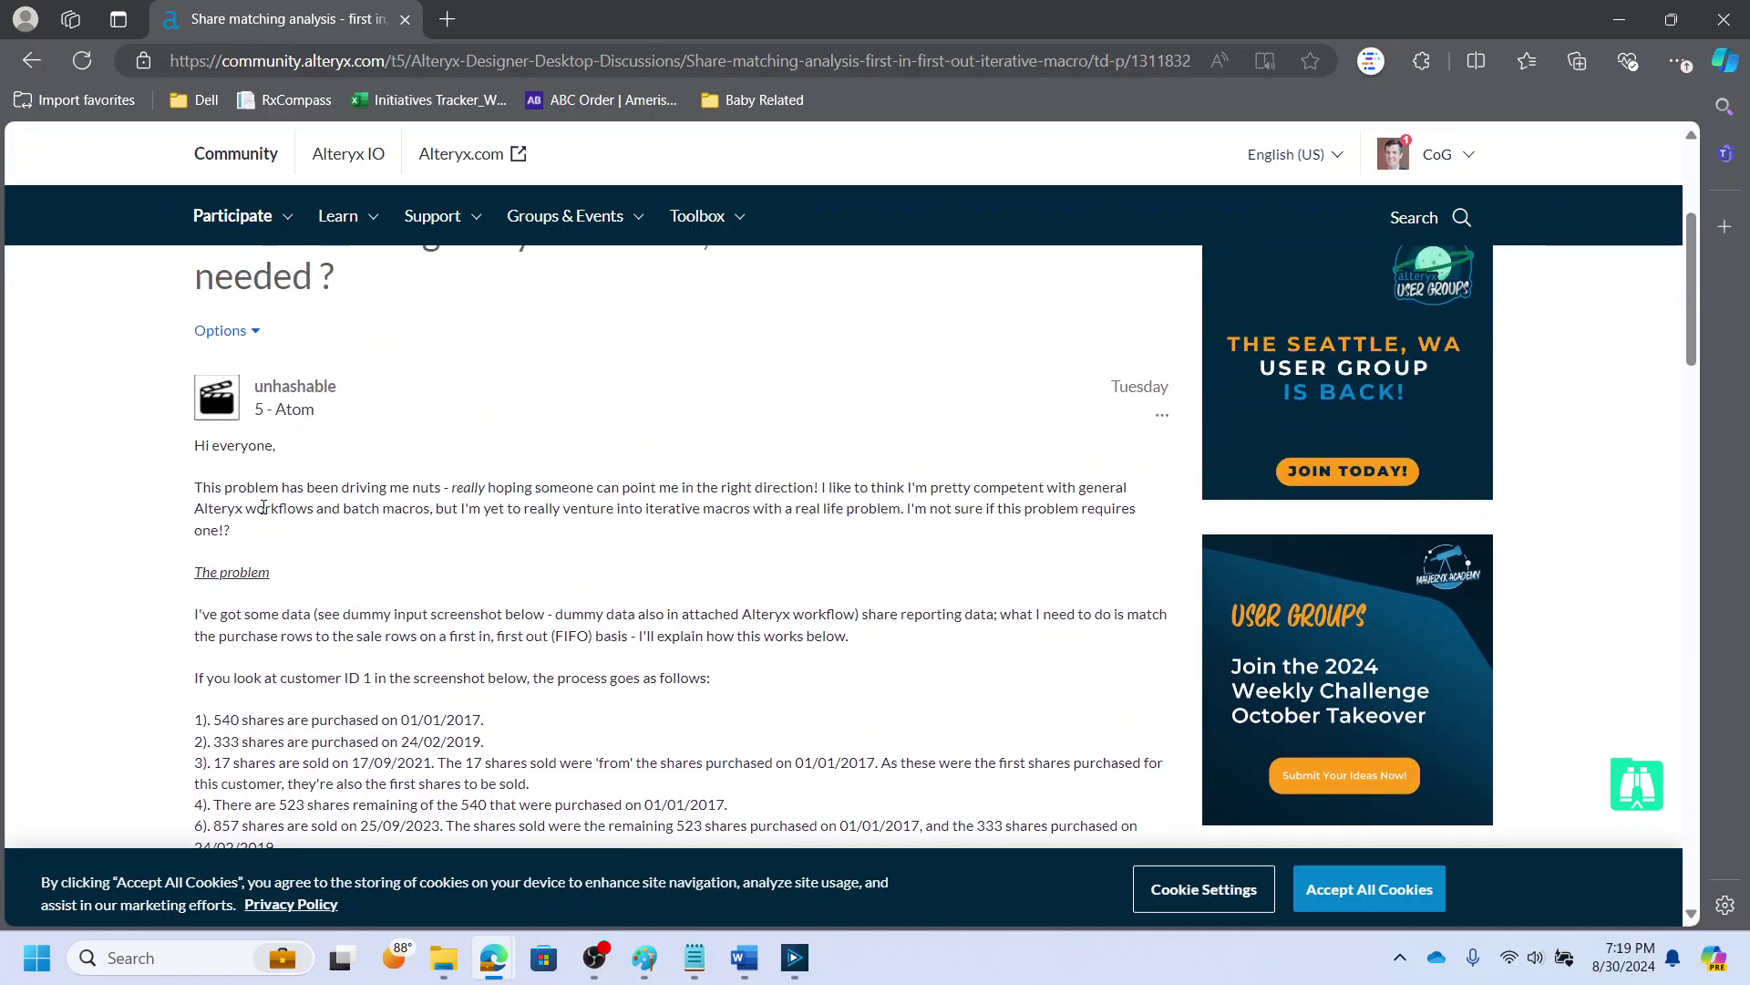
scroll(263, 508, "down", 1)
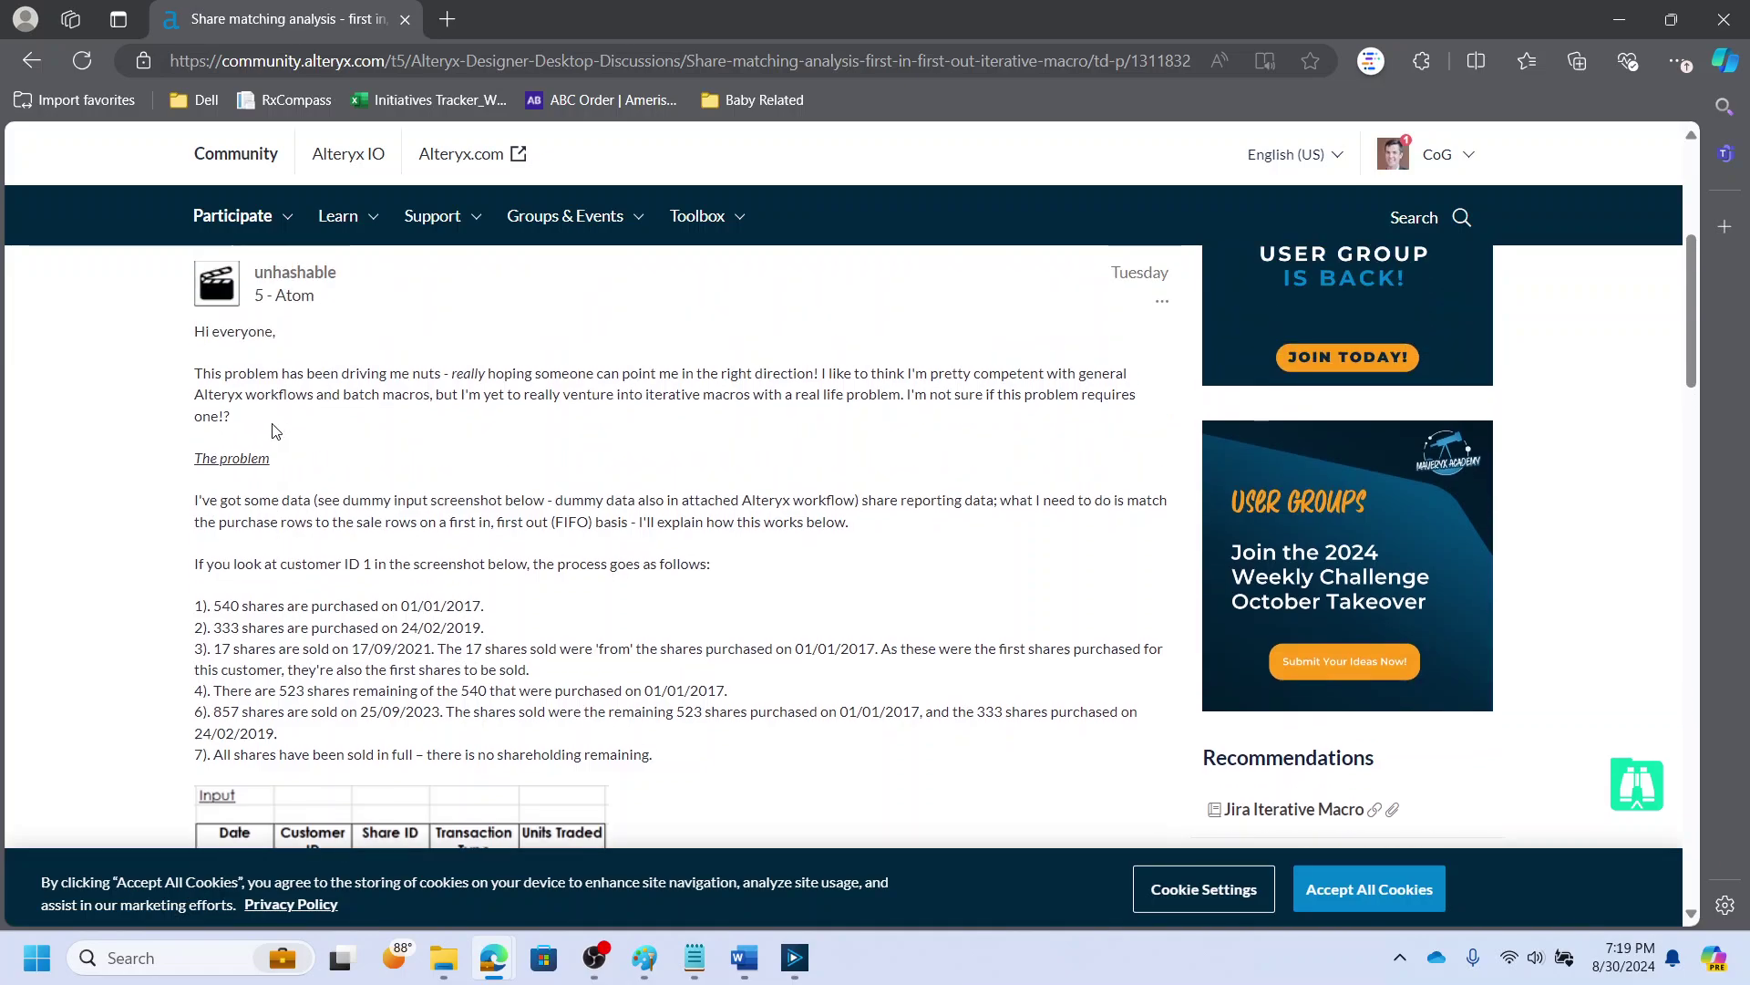
scroll(275, 431, "down", 3)
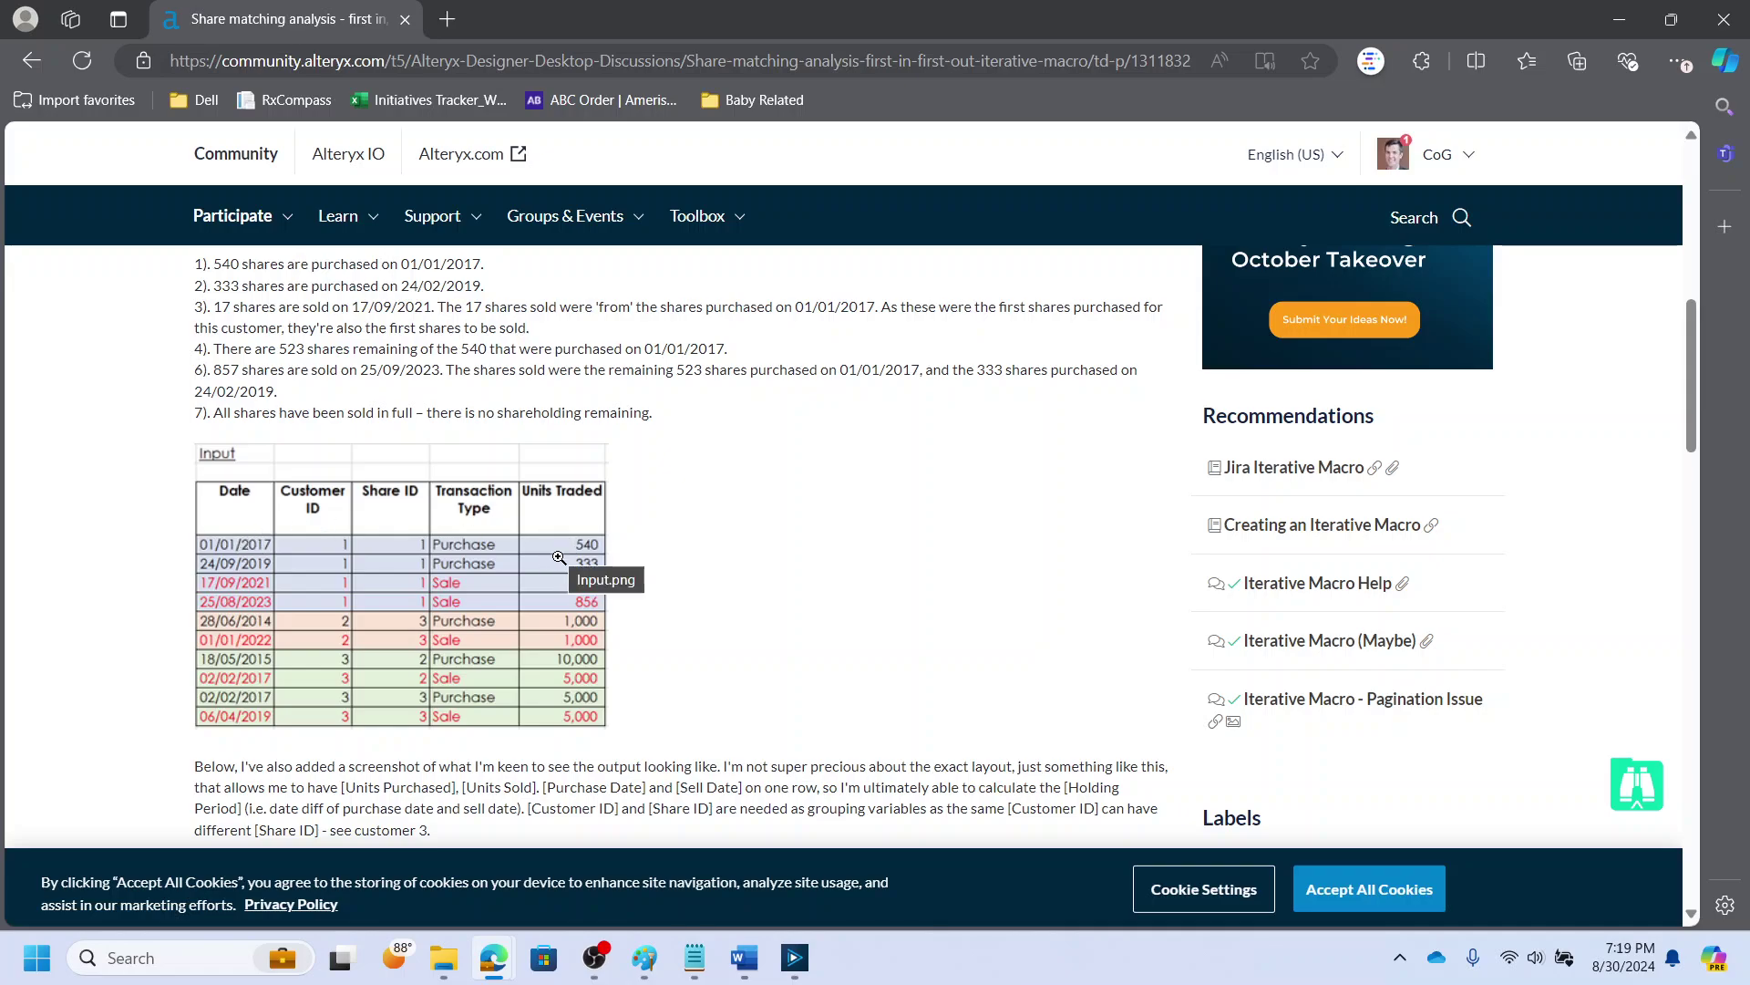
scroll(558, 557, "down", 1)
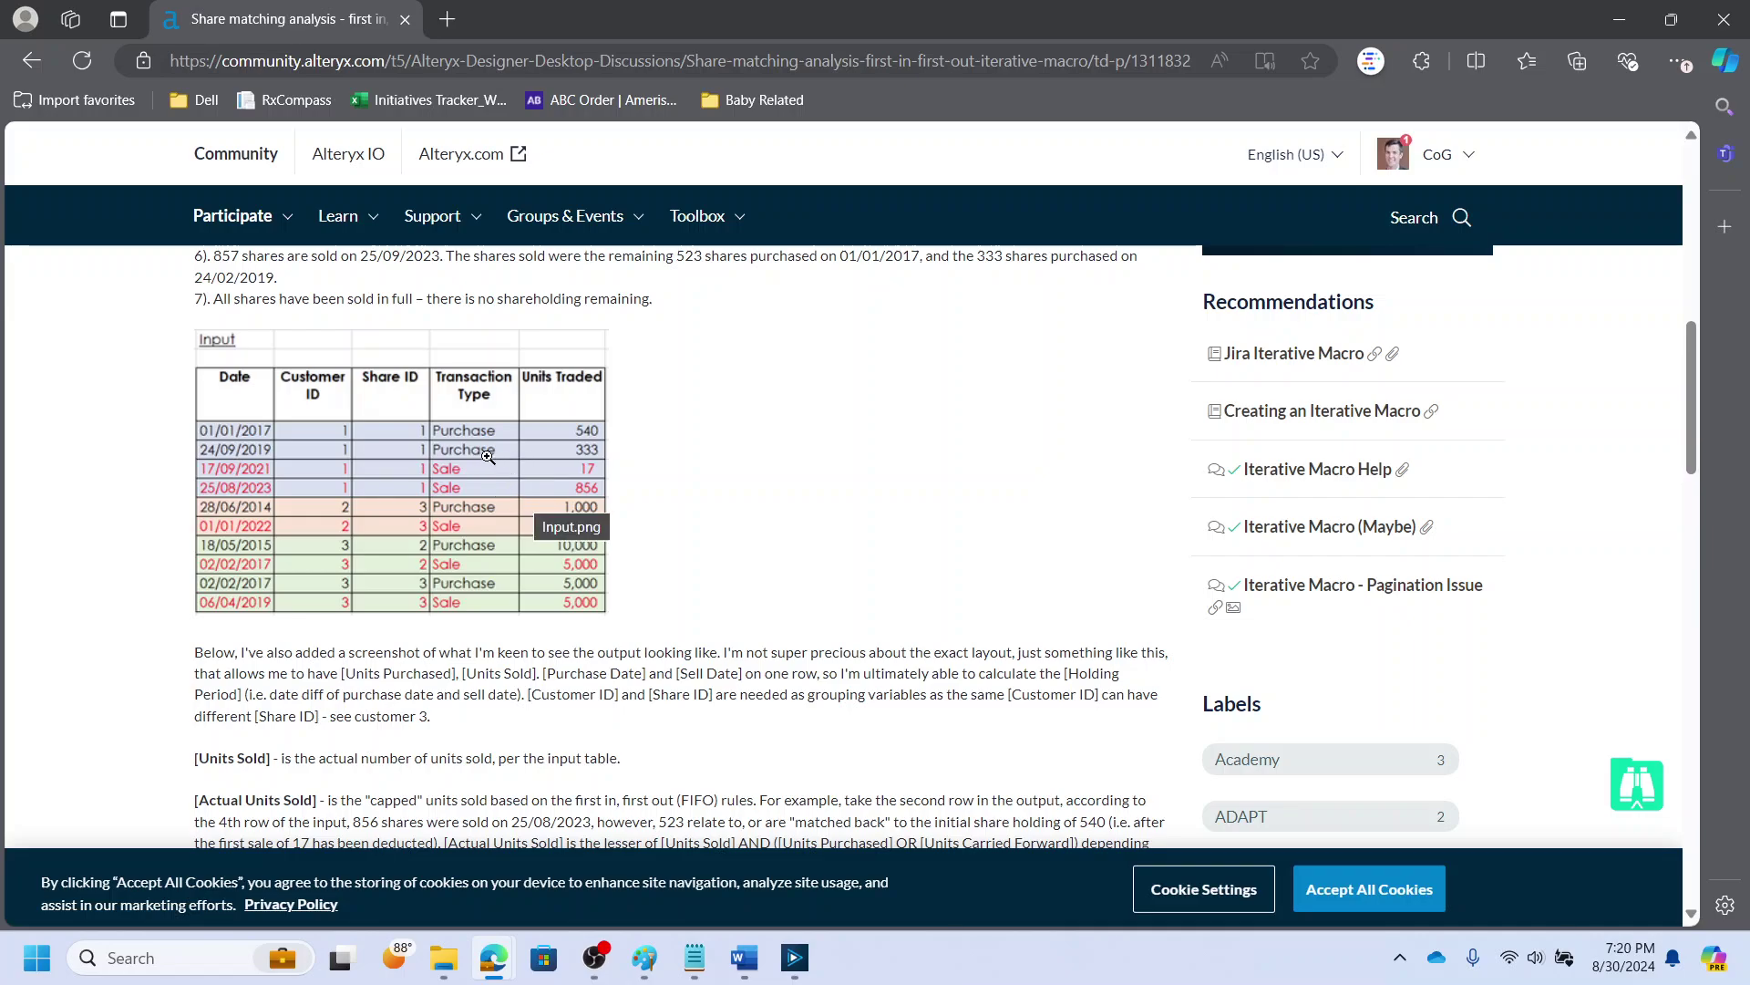
scroll(463, 483, "down", 4)
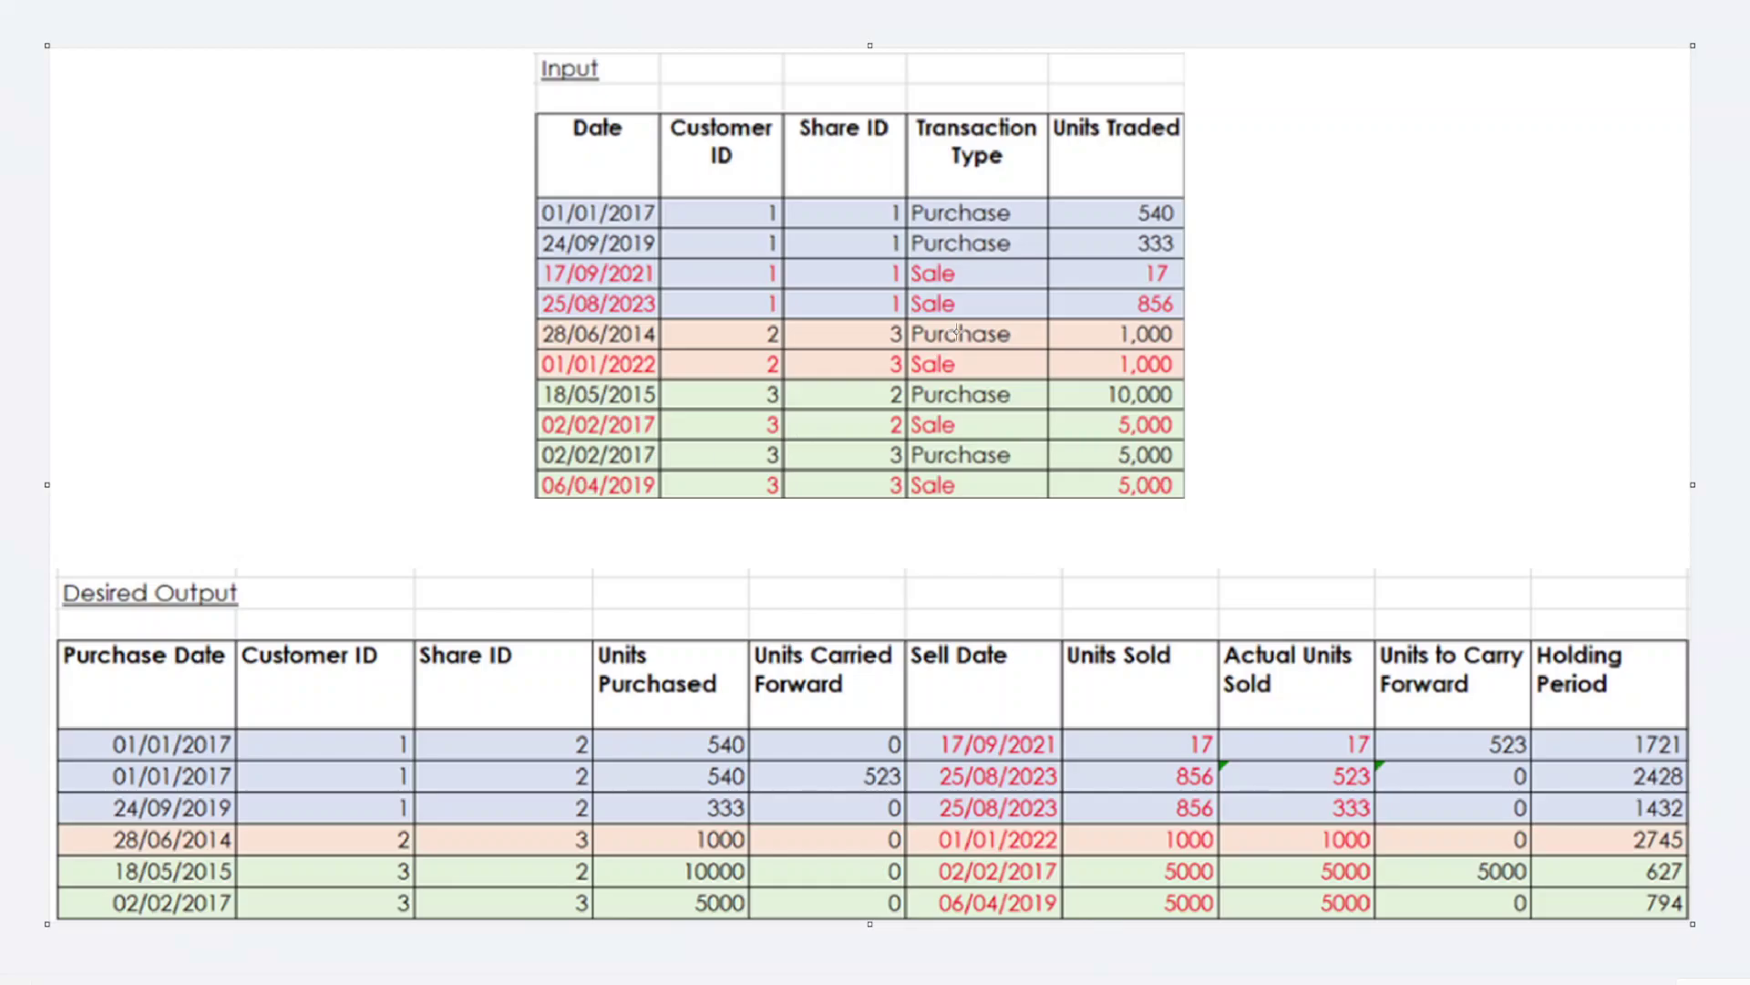
In the image of both tables, box customer 1's input rows, the 17-unit sale and its matching output row, and undo the boxes
mouse_move(1193, 196)
left_mouse_down()
mouse_move(884, 303)
mouse_move(588, 337)
mouse_move(528, 322)
left_mouse_up()
left_click_drag(1192, 256, 1105, 292)
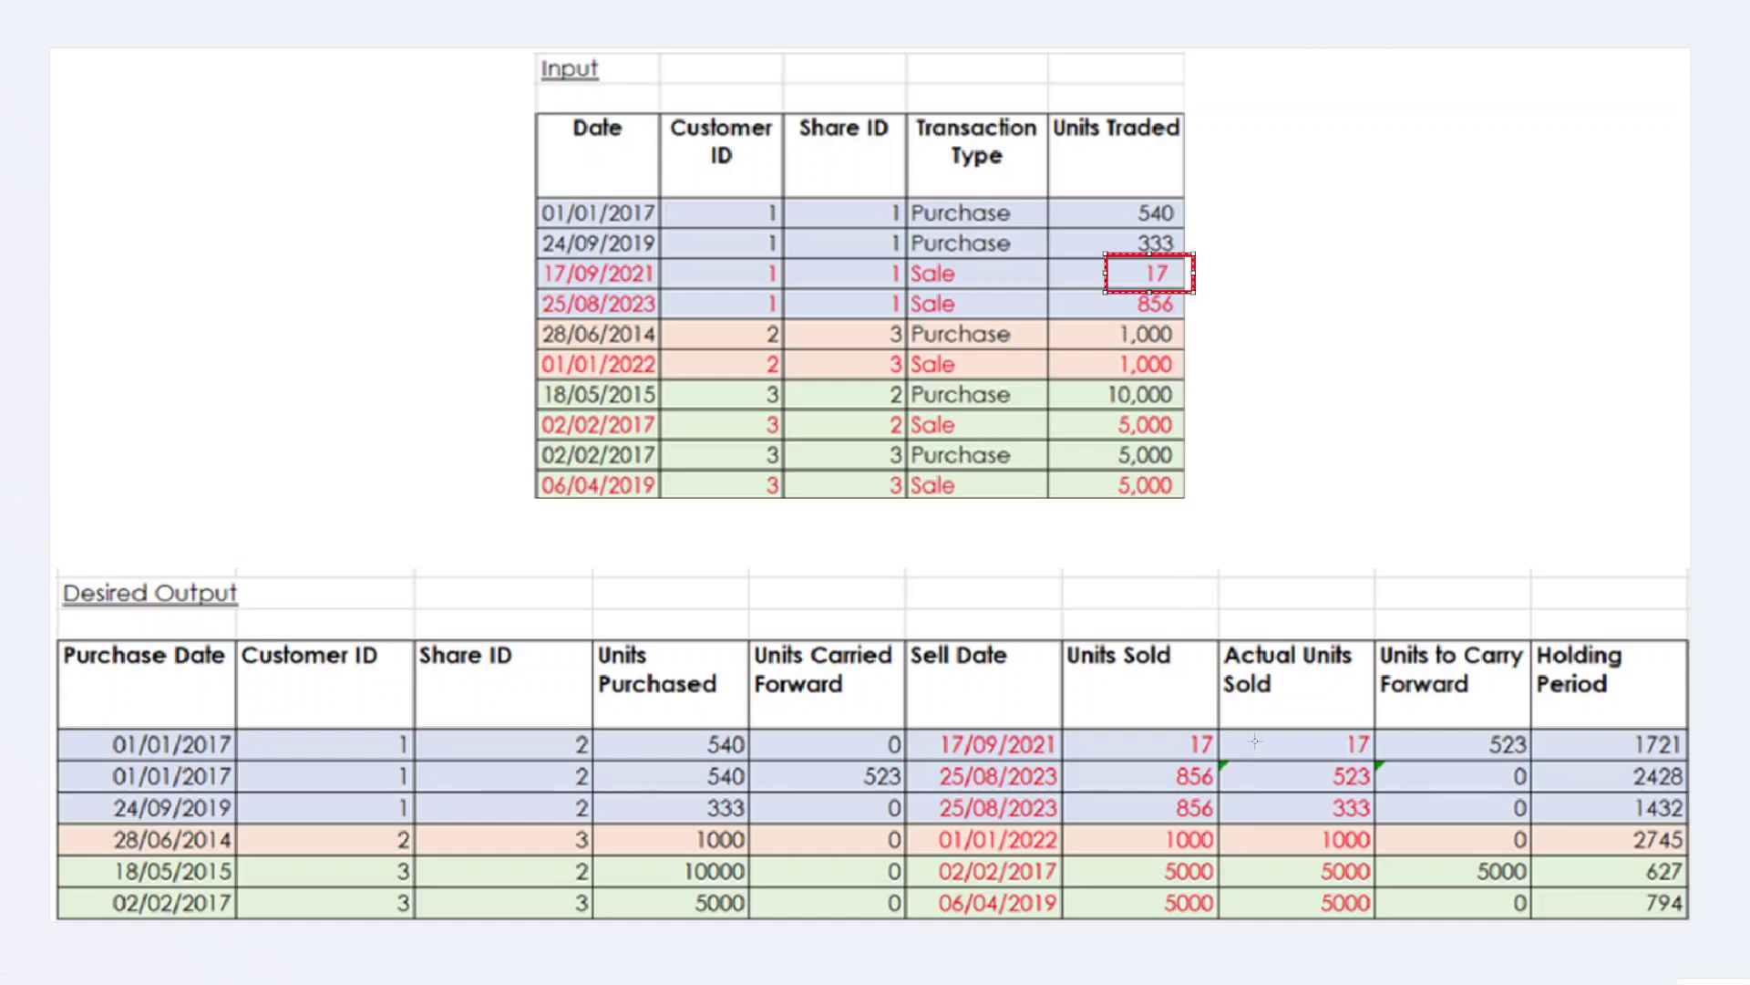
left_click_drag(1219, 725, 583, 761)
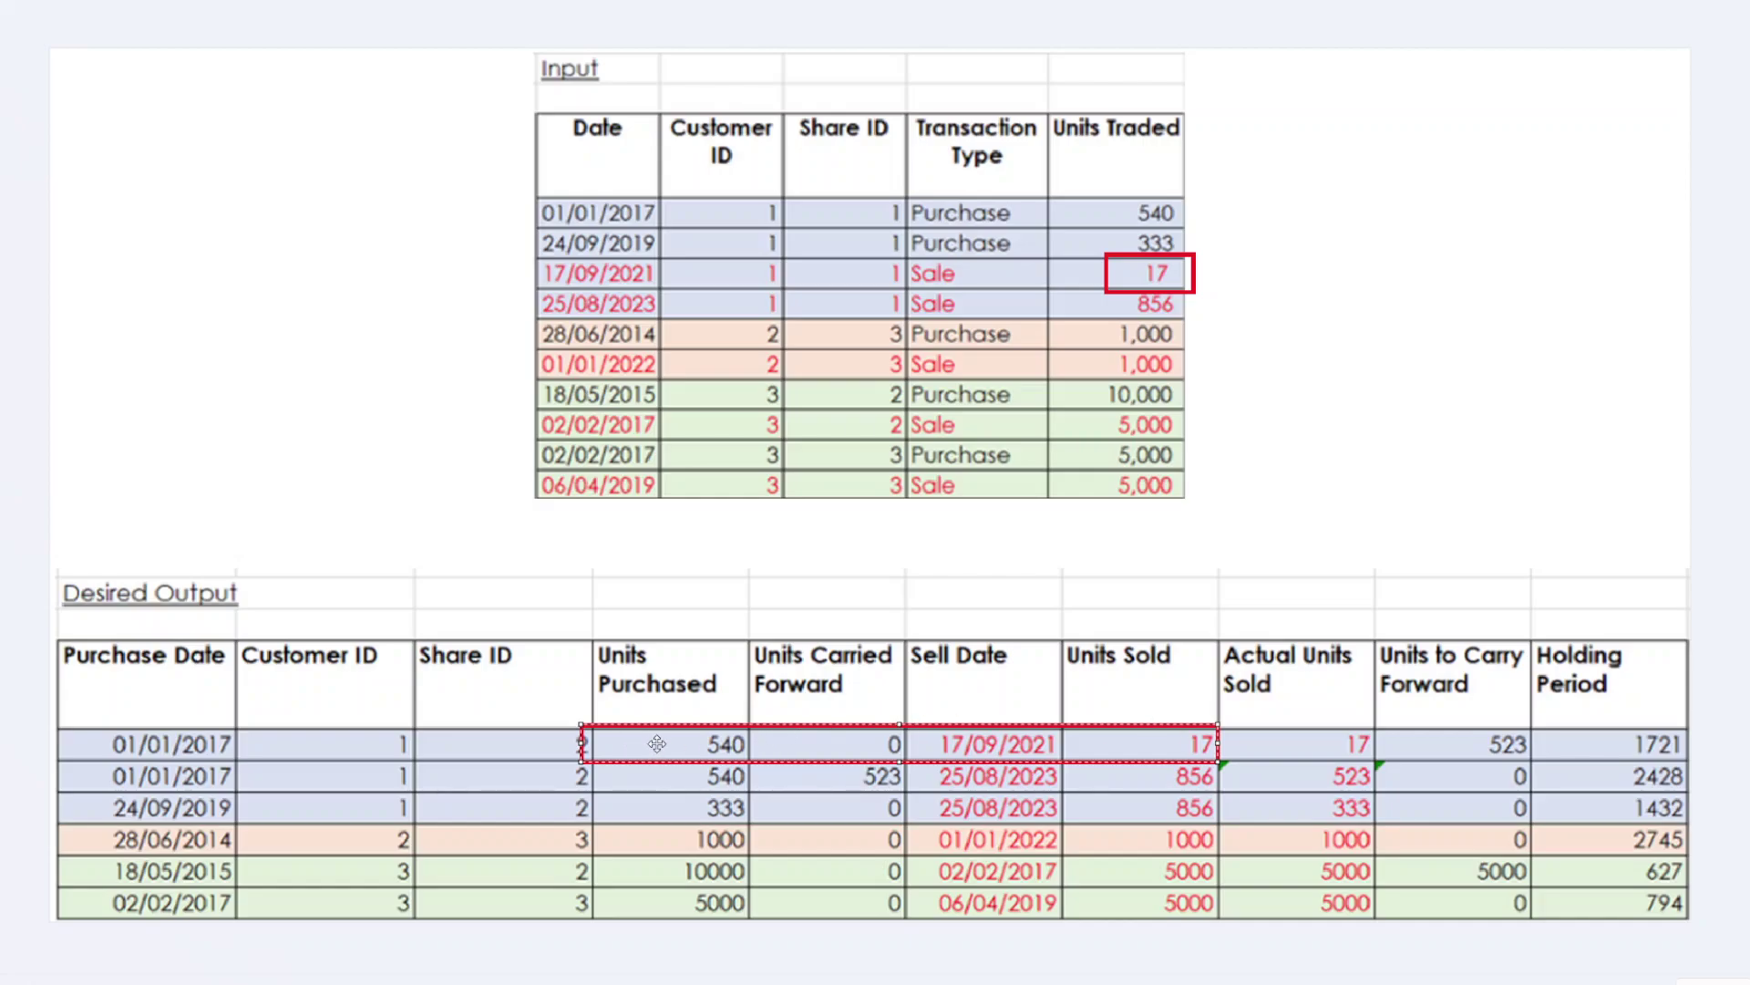
key("ctrl+z")
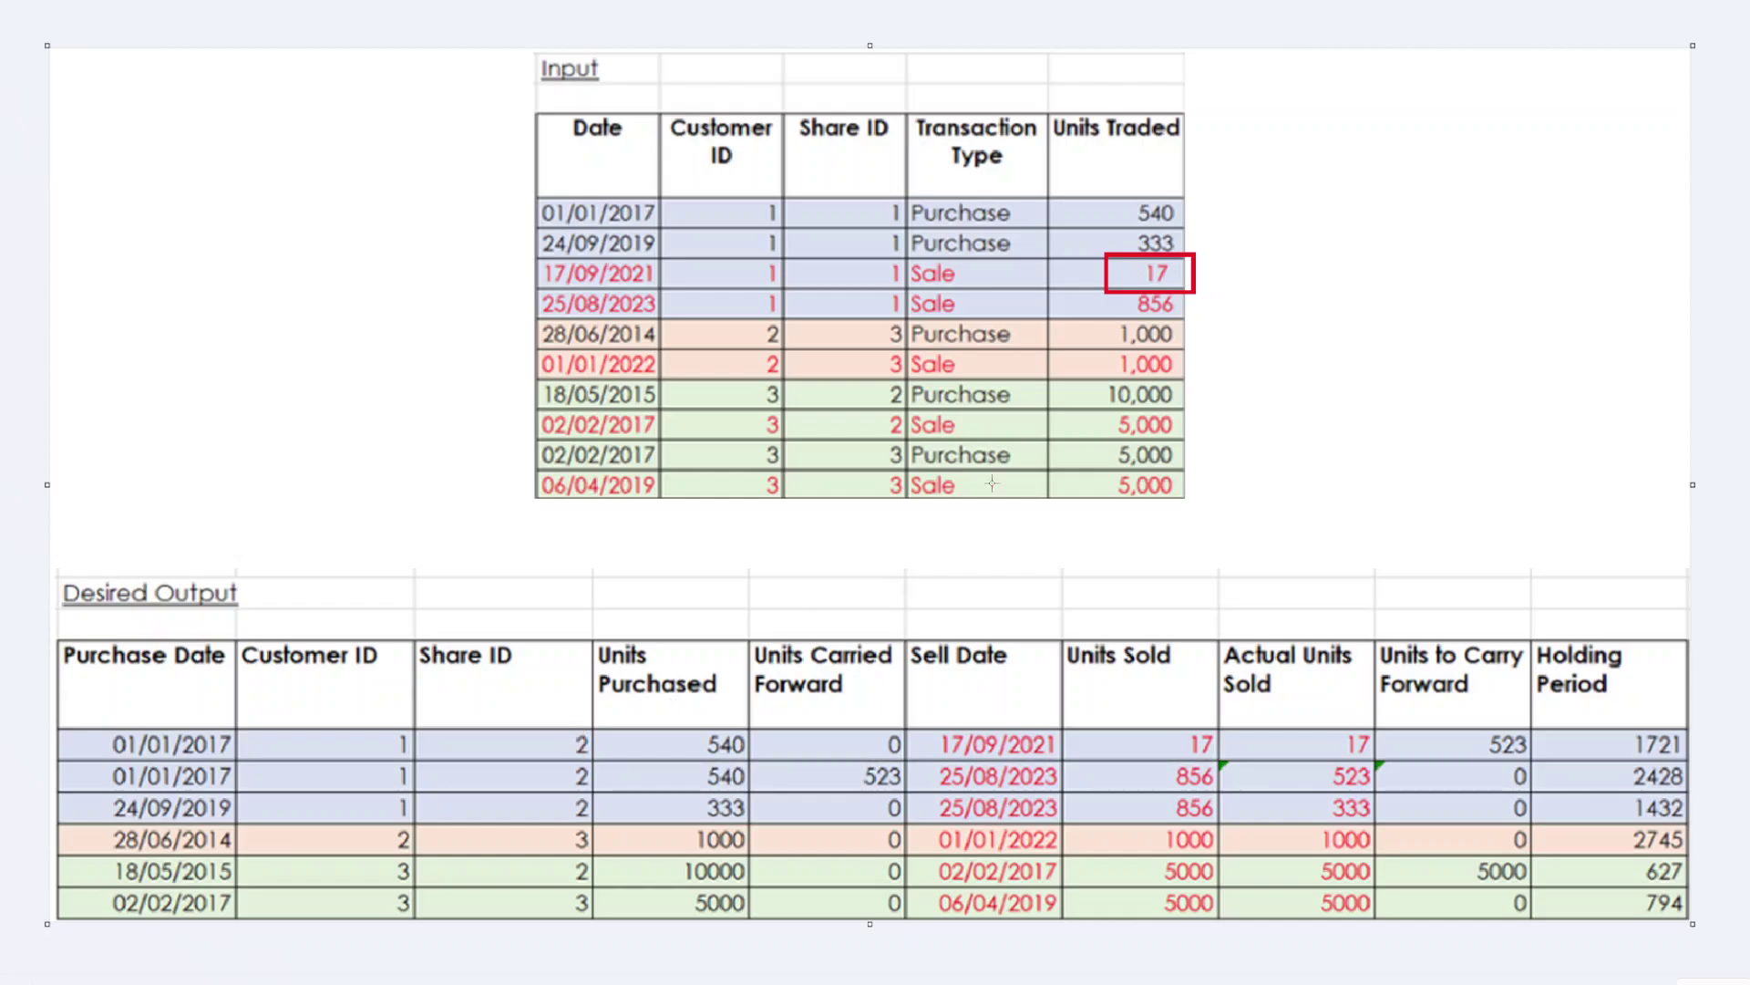
key("ctrl+z")
Box the 856-unit sale in the Input table and its two matching Desired Output rows, and undo both boxes
left_click_drag(1190, 286, 1040, 319)
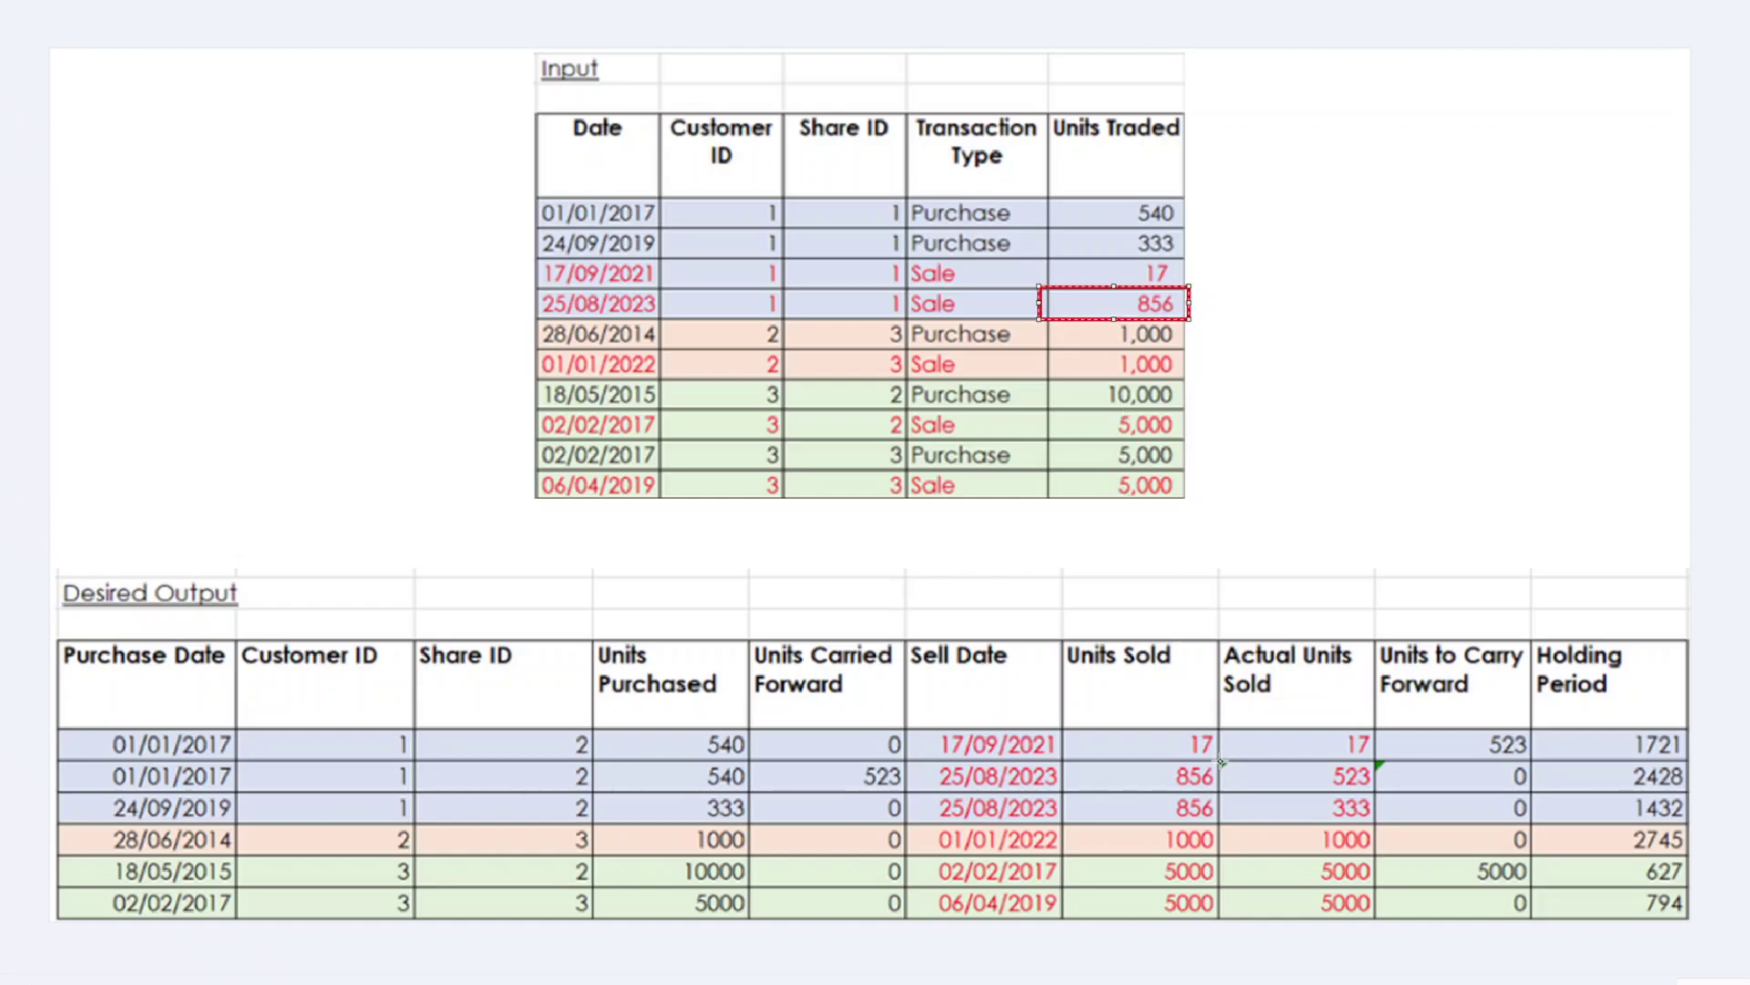
left_click_drag(1222, 762, 602, 822)
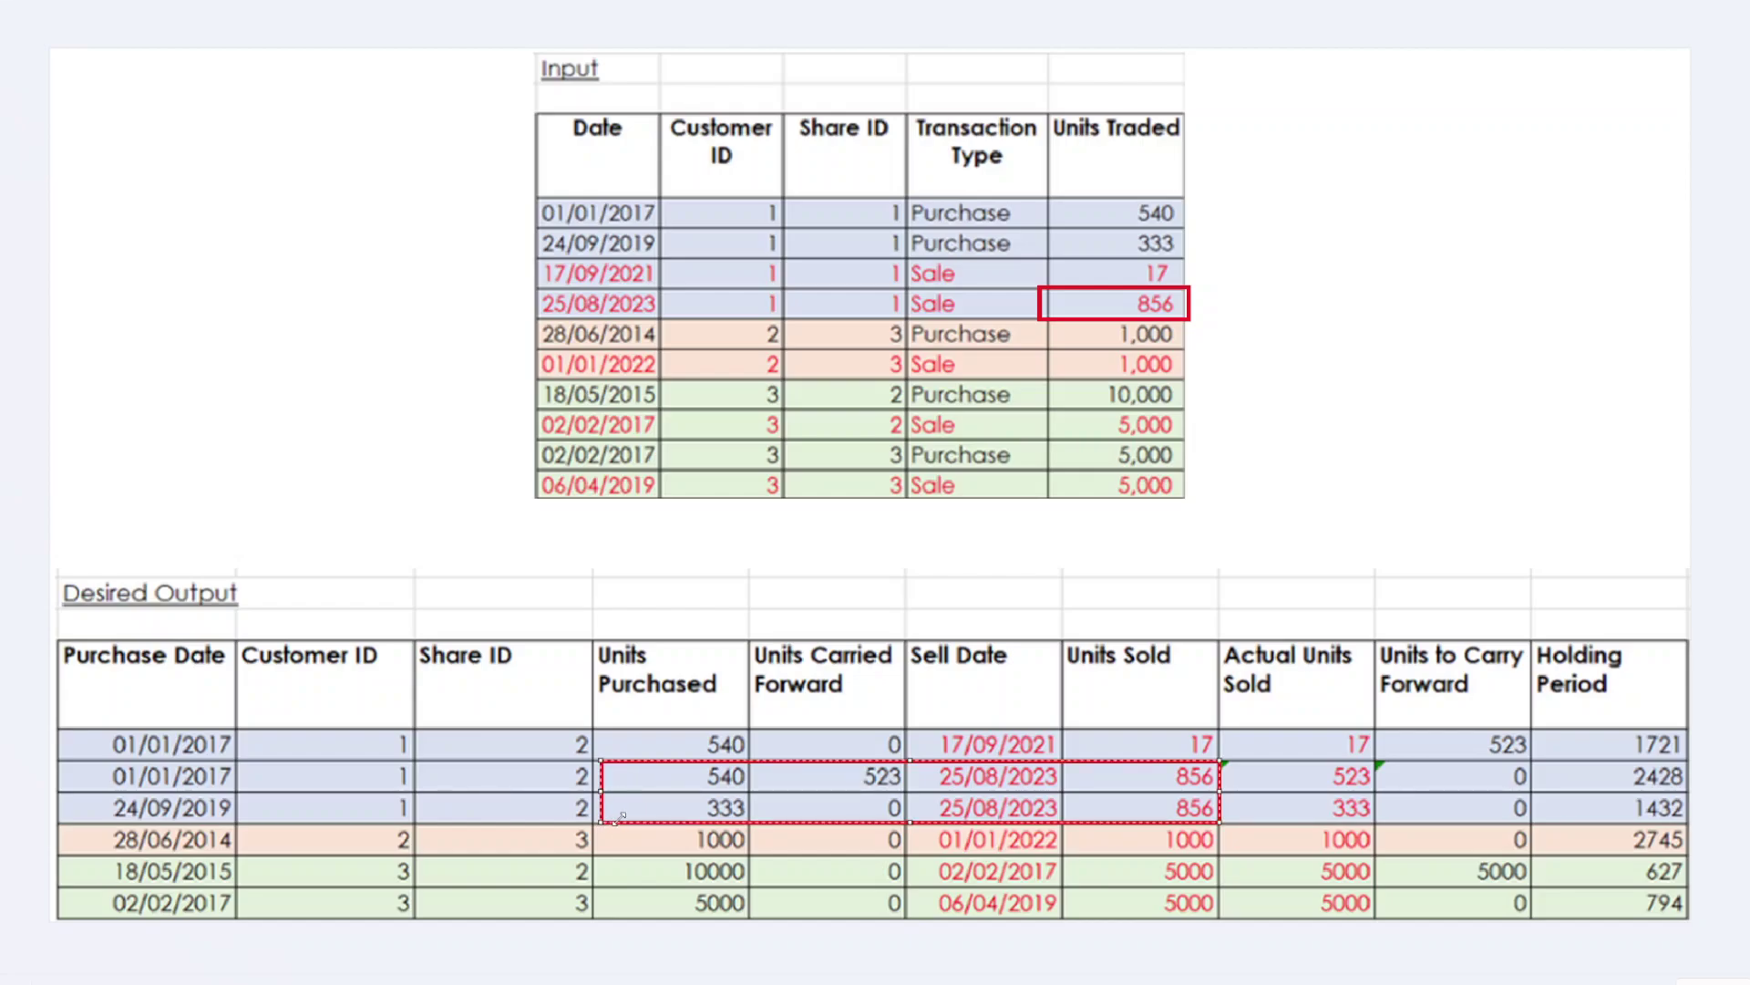
left_click(1503, 495)
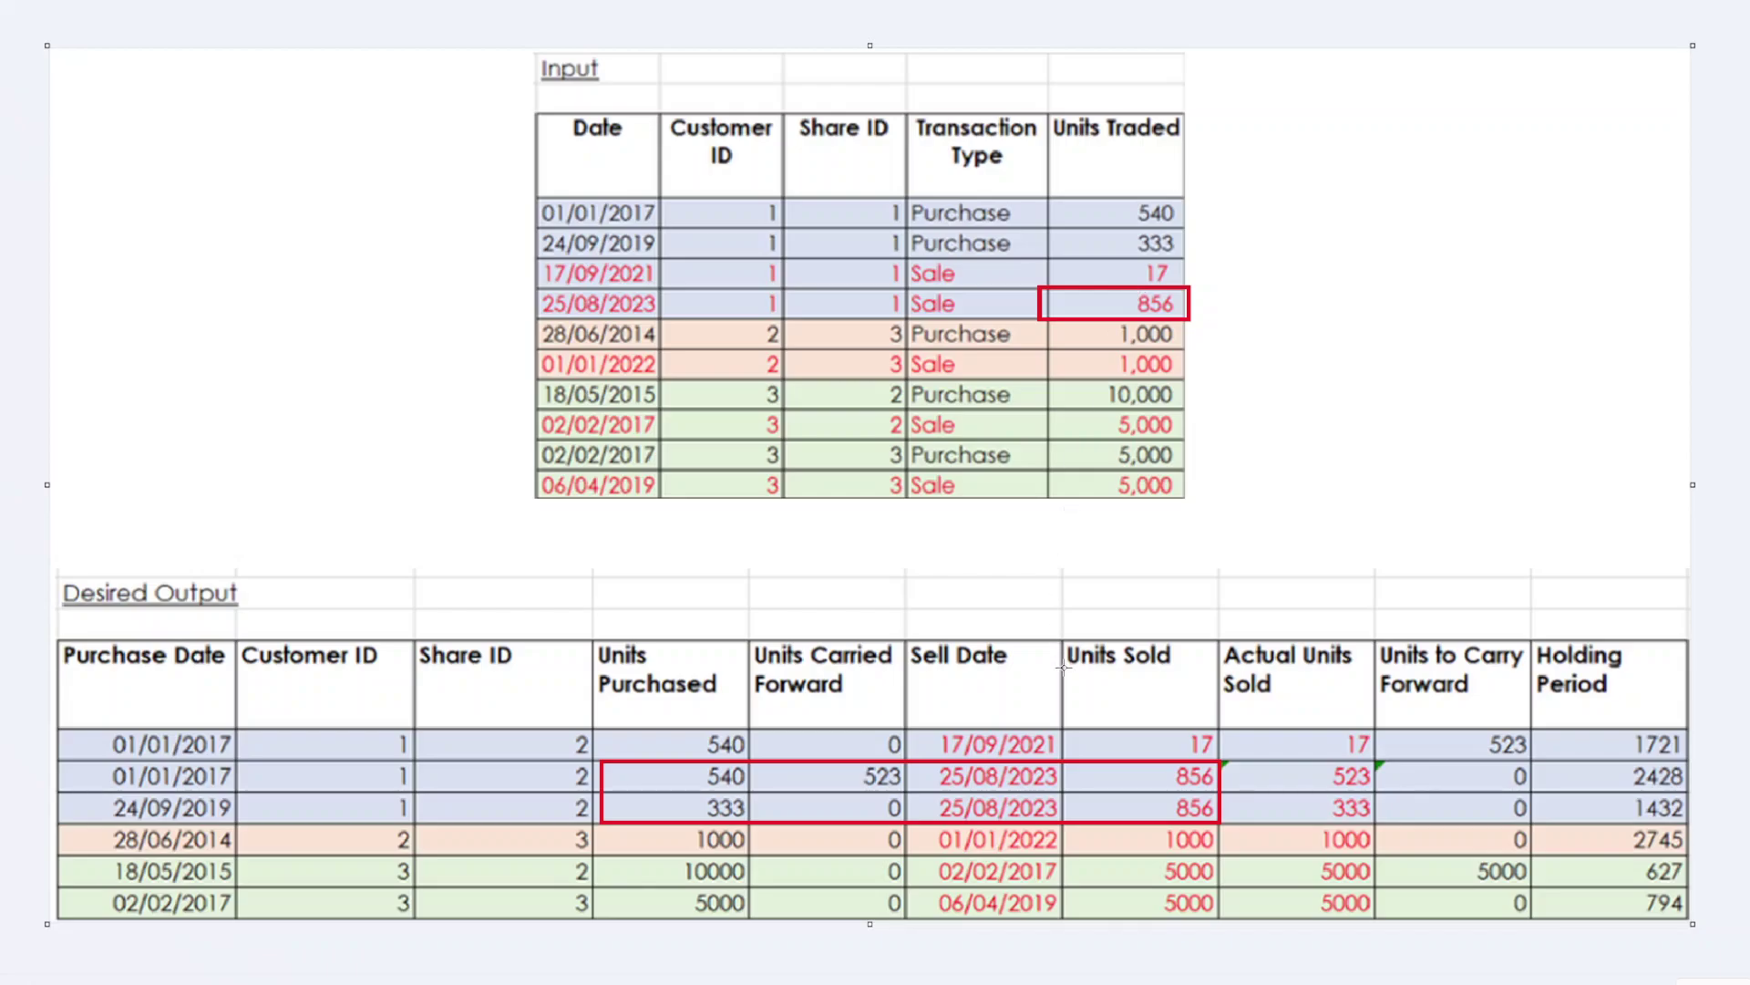
key("ctrl+z")
key("ctrl+z")
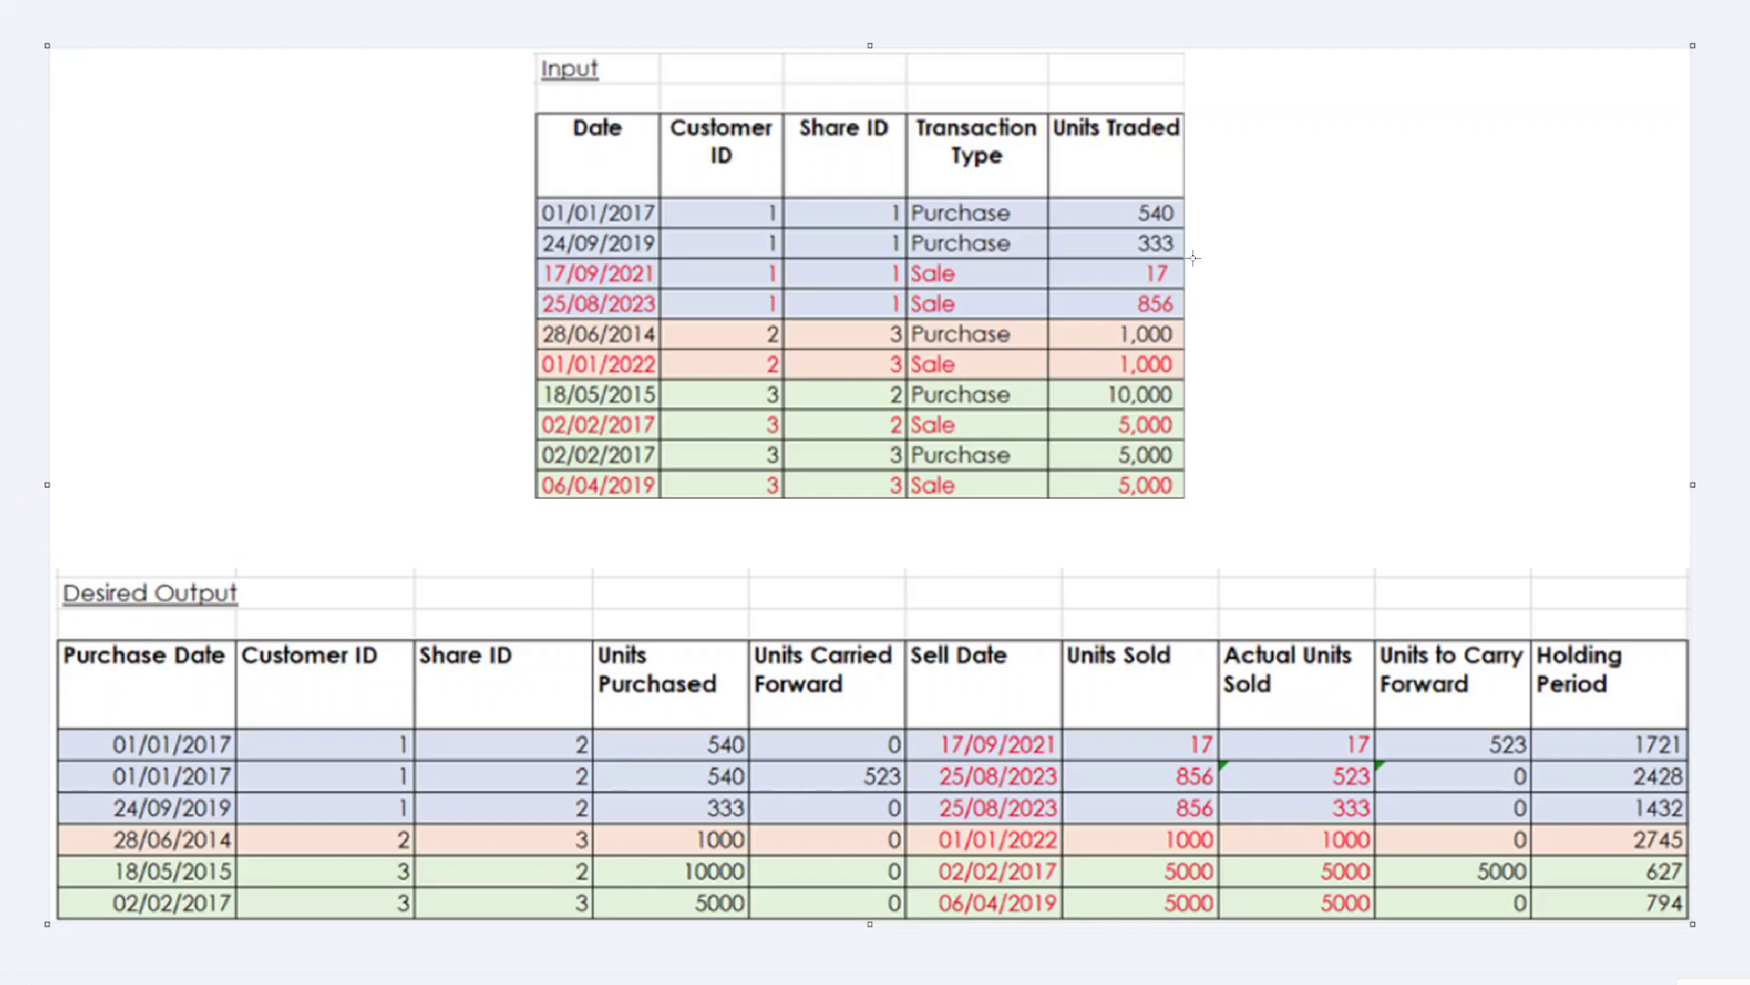
Box customer 1's two sale rows and two purchase rows in the Input table, and undo both boxes
mouse_move(1193, 258)
left_mouse_down()
mouse_move(903, 292)
mouse_move(898, 317)
left_mouse_up()
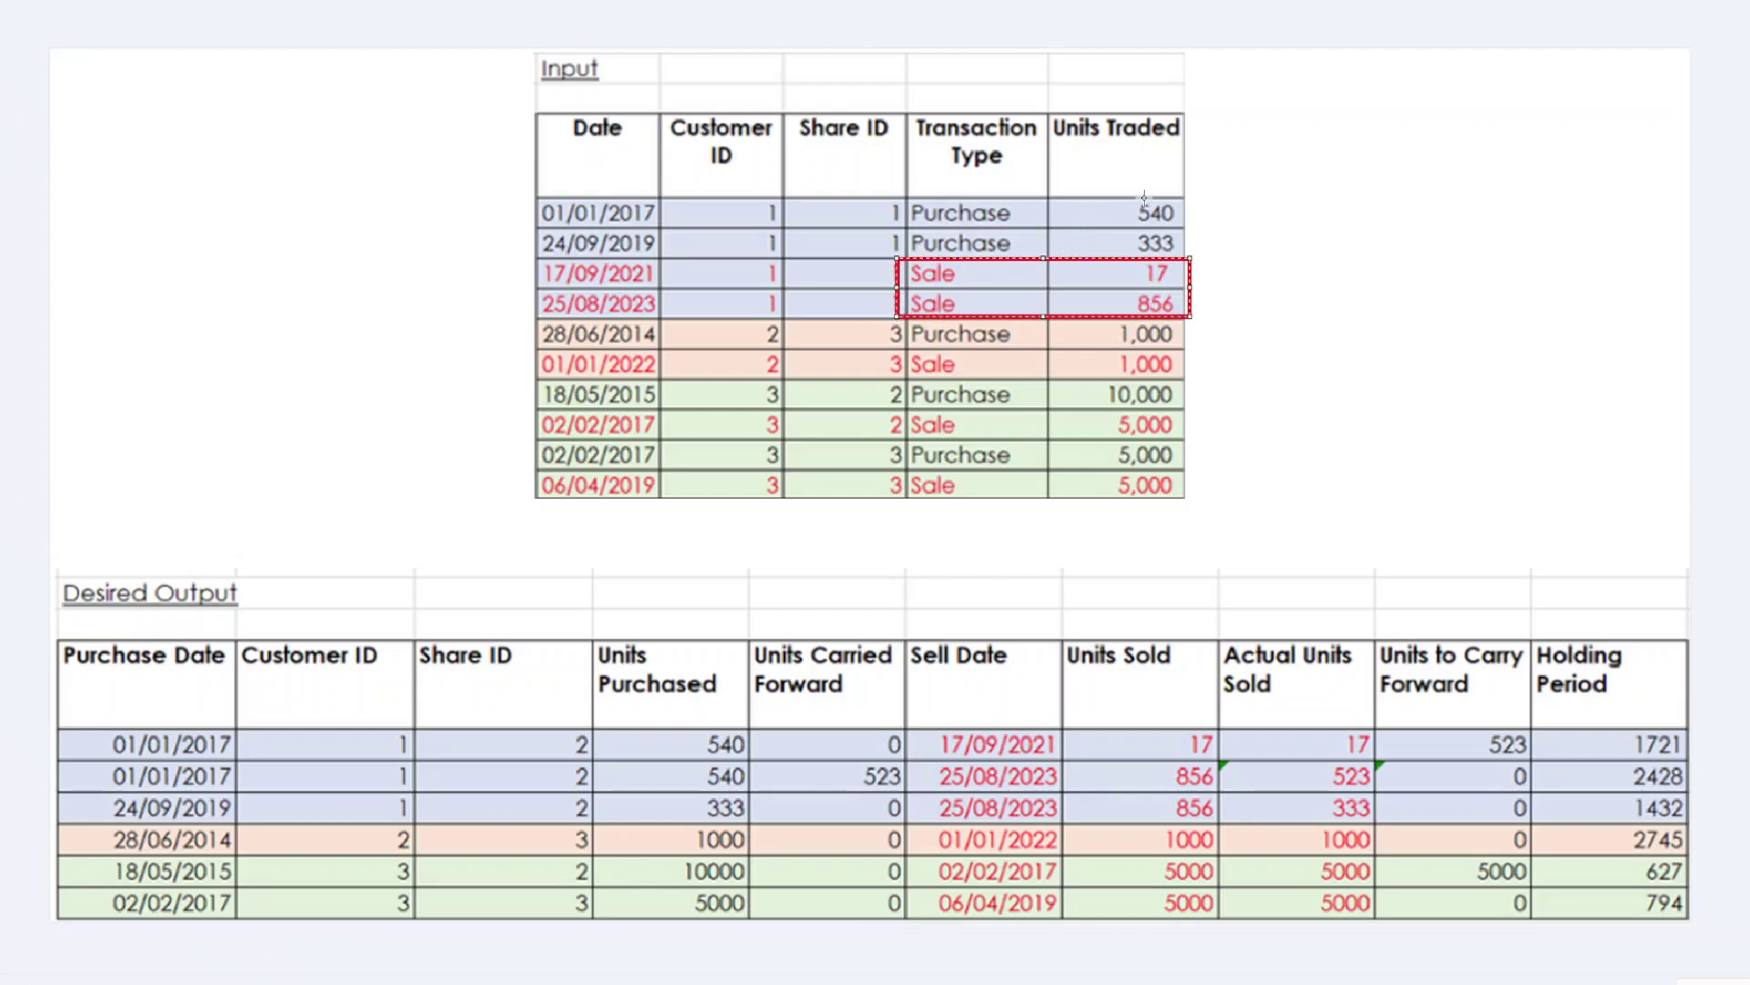
left_click_drag(1186, 199, 901, 261)
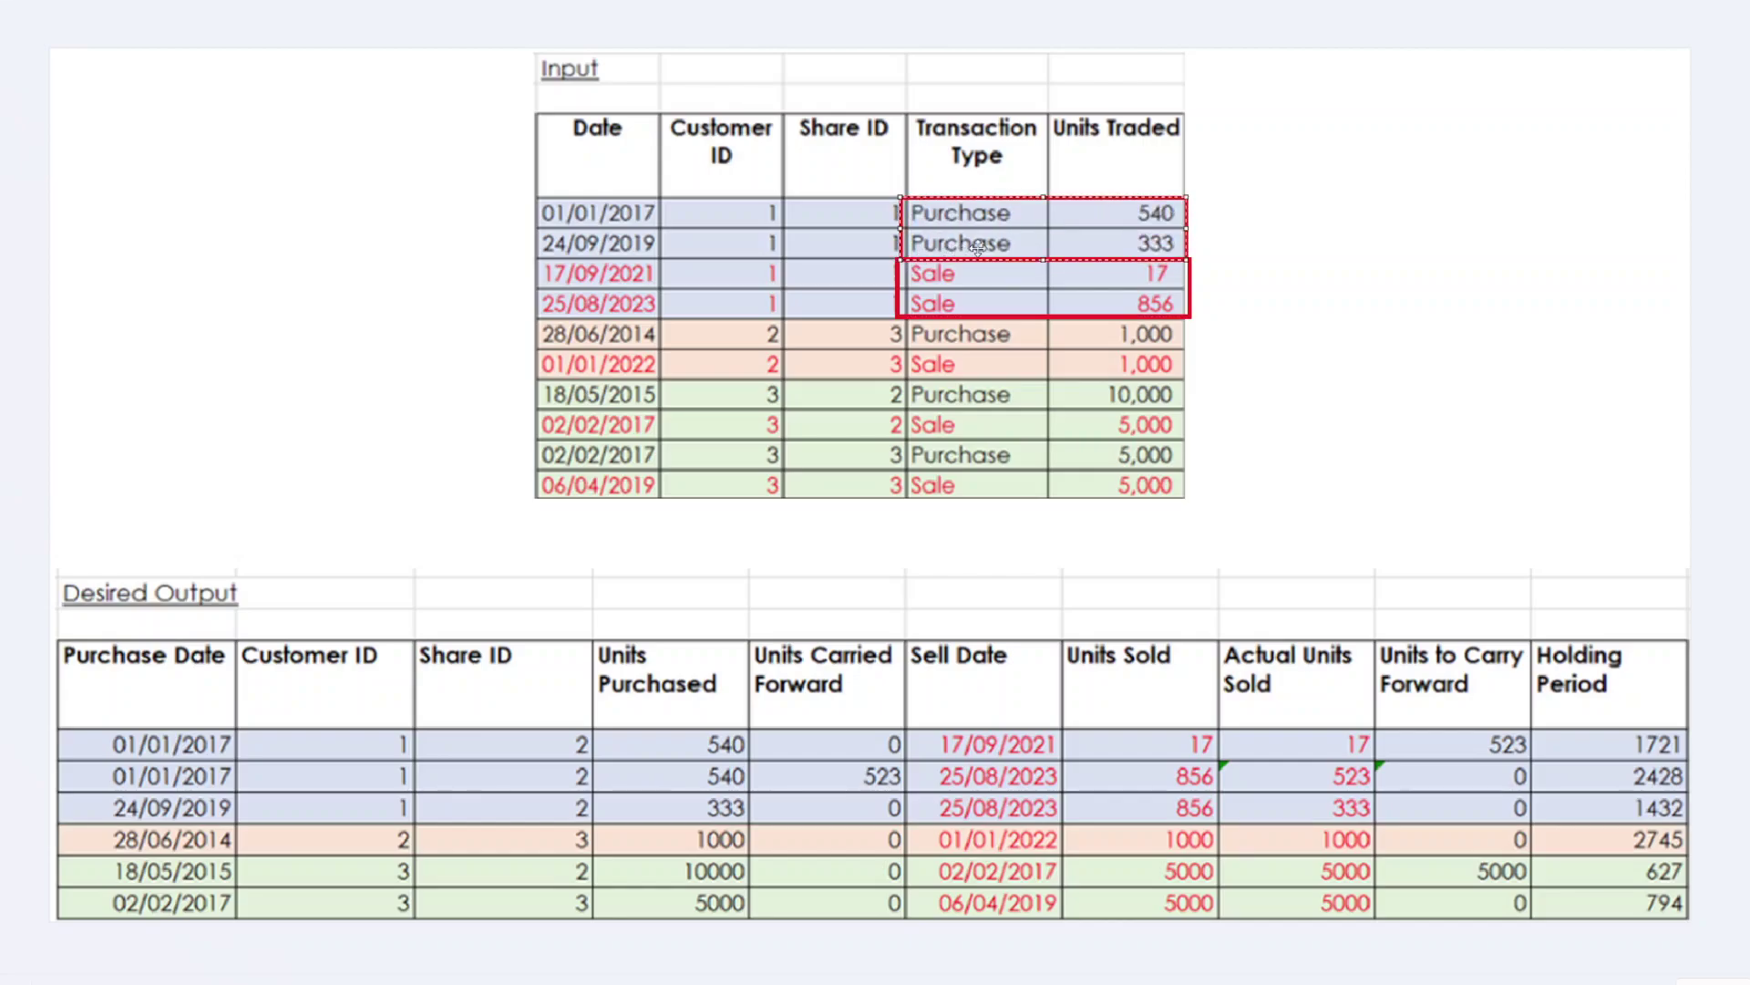
key("ctrl+z")
key("ctrl+z")
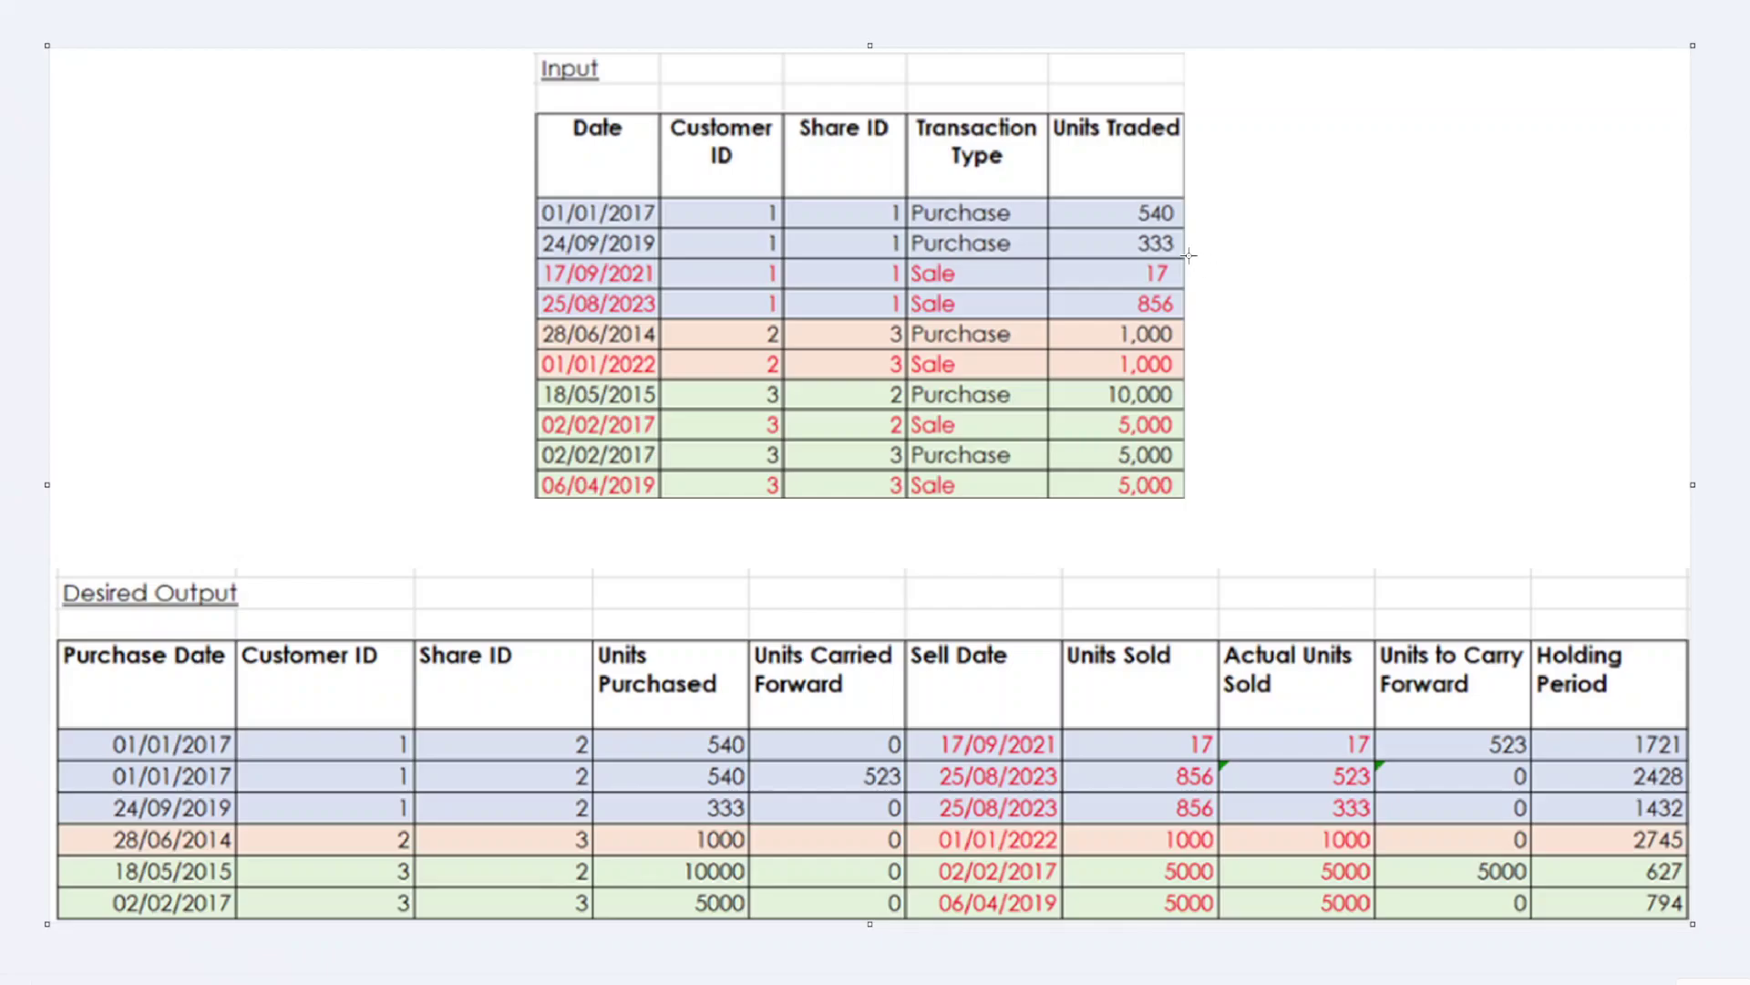
Box the 17-unit sale and the 856-unit sale in the Input table one at a time, undoing each box
mouse_move(1188, 255)
left_mouse_down()
mouse_move(1133, 289)
mouse_move(903, 291)
left_mouse_up()
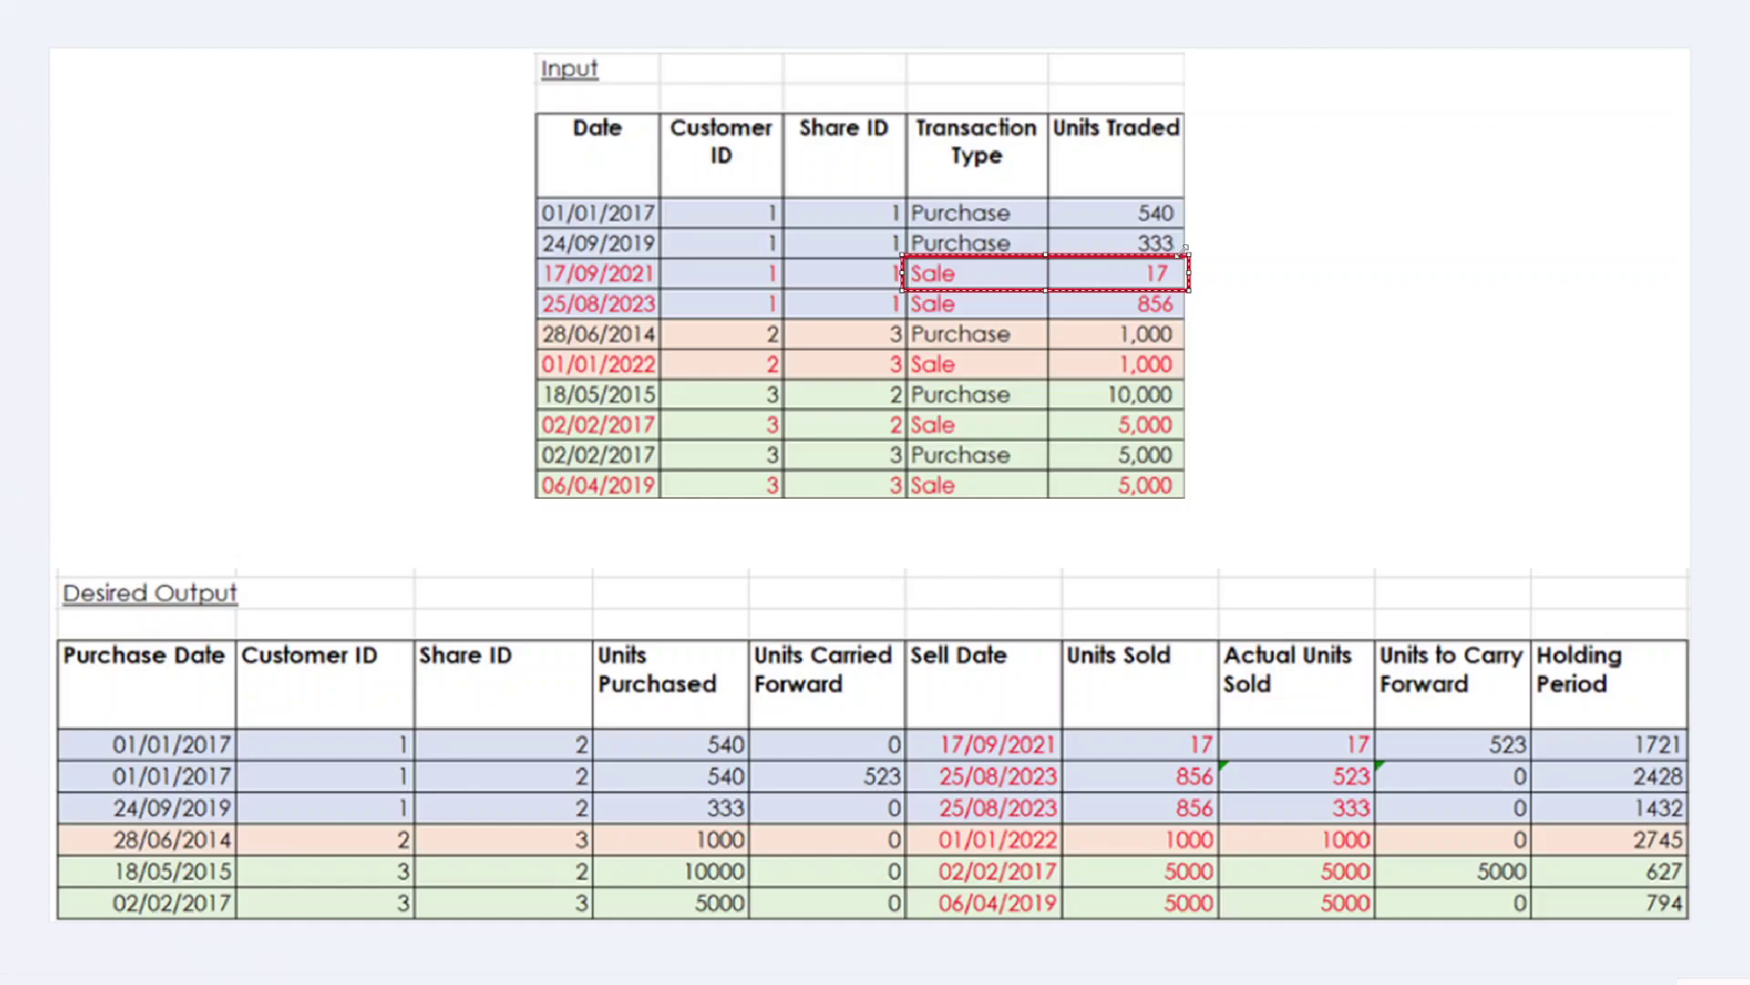
key("ctrl+z")
left_click_drag(1188, 286, 903, 323)
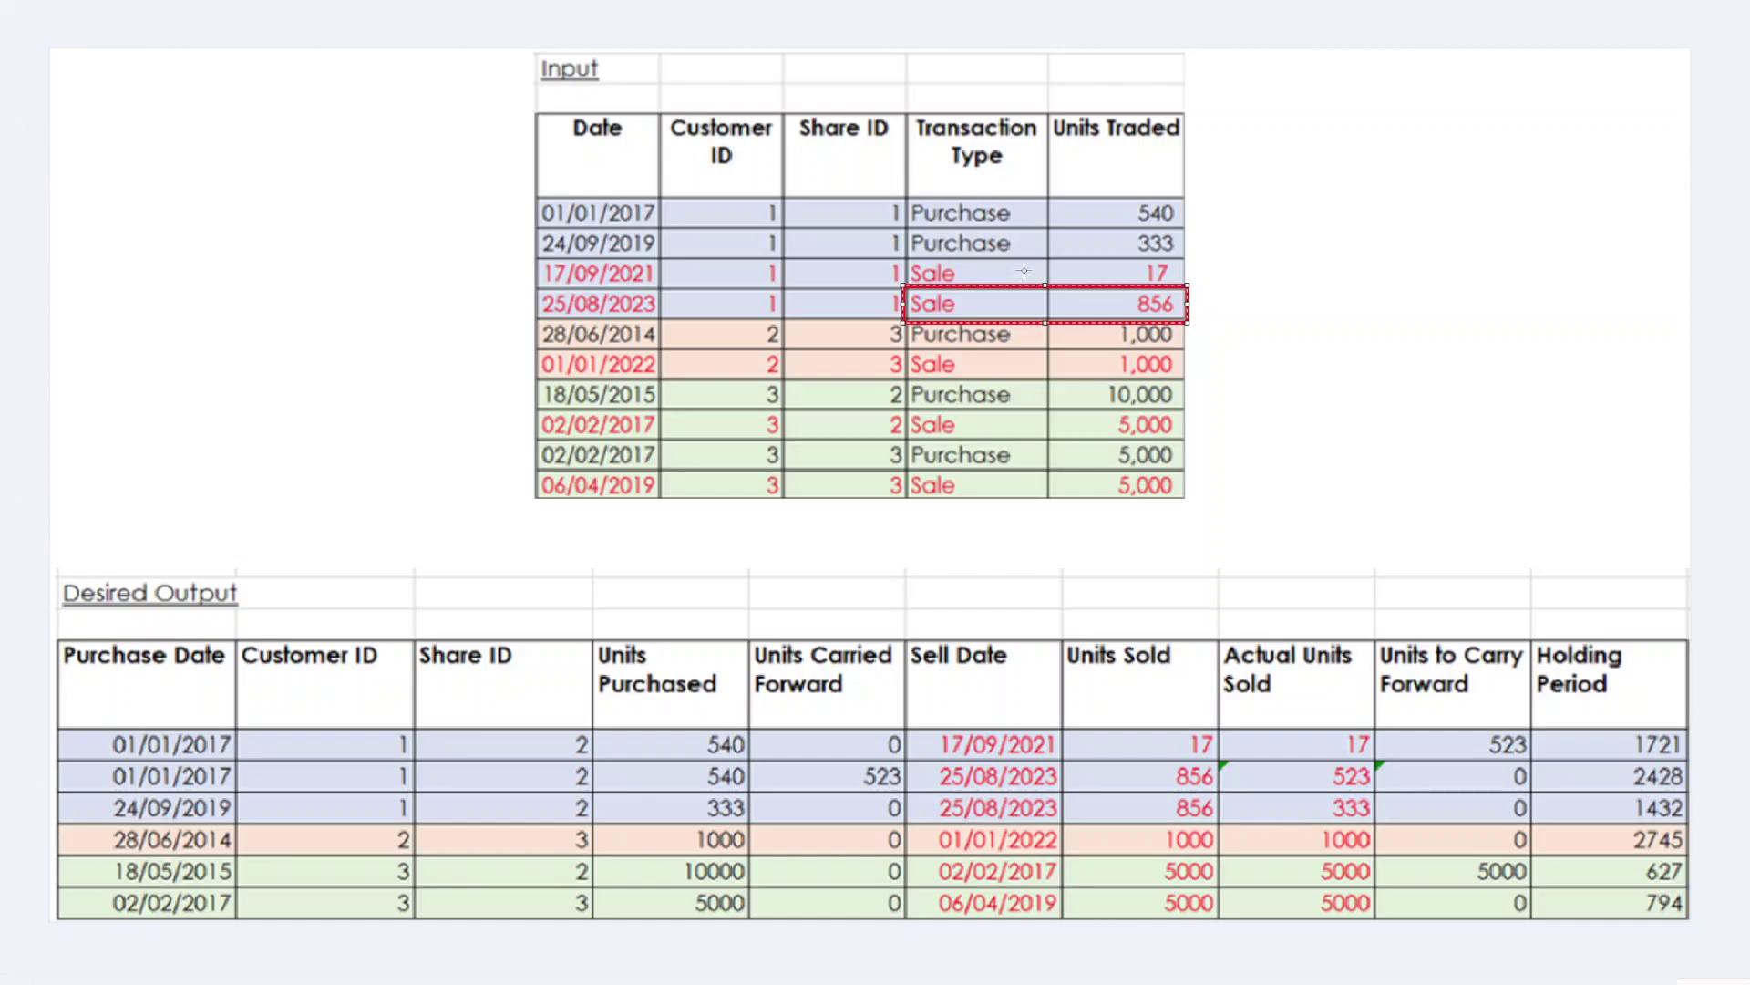
key("ctrl+z")
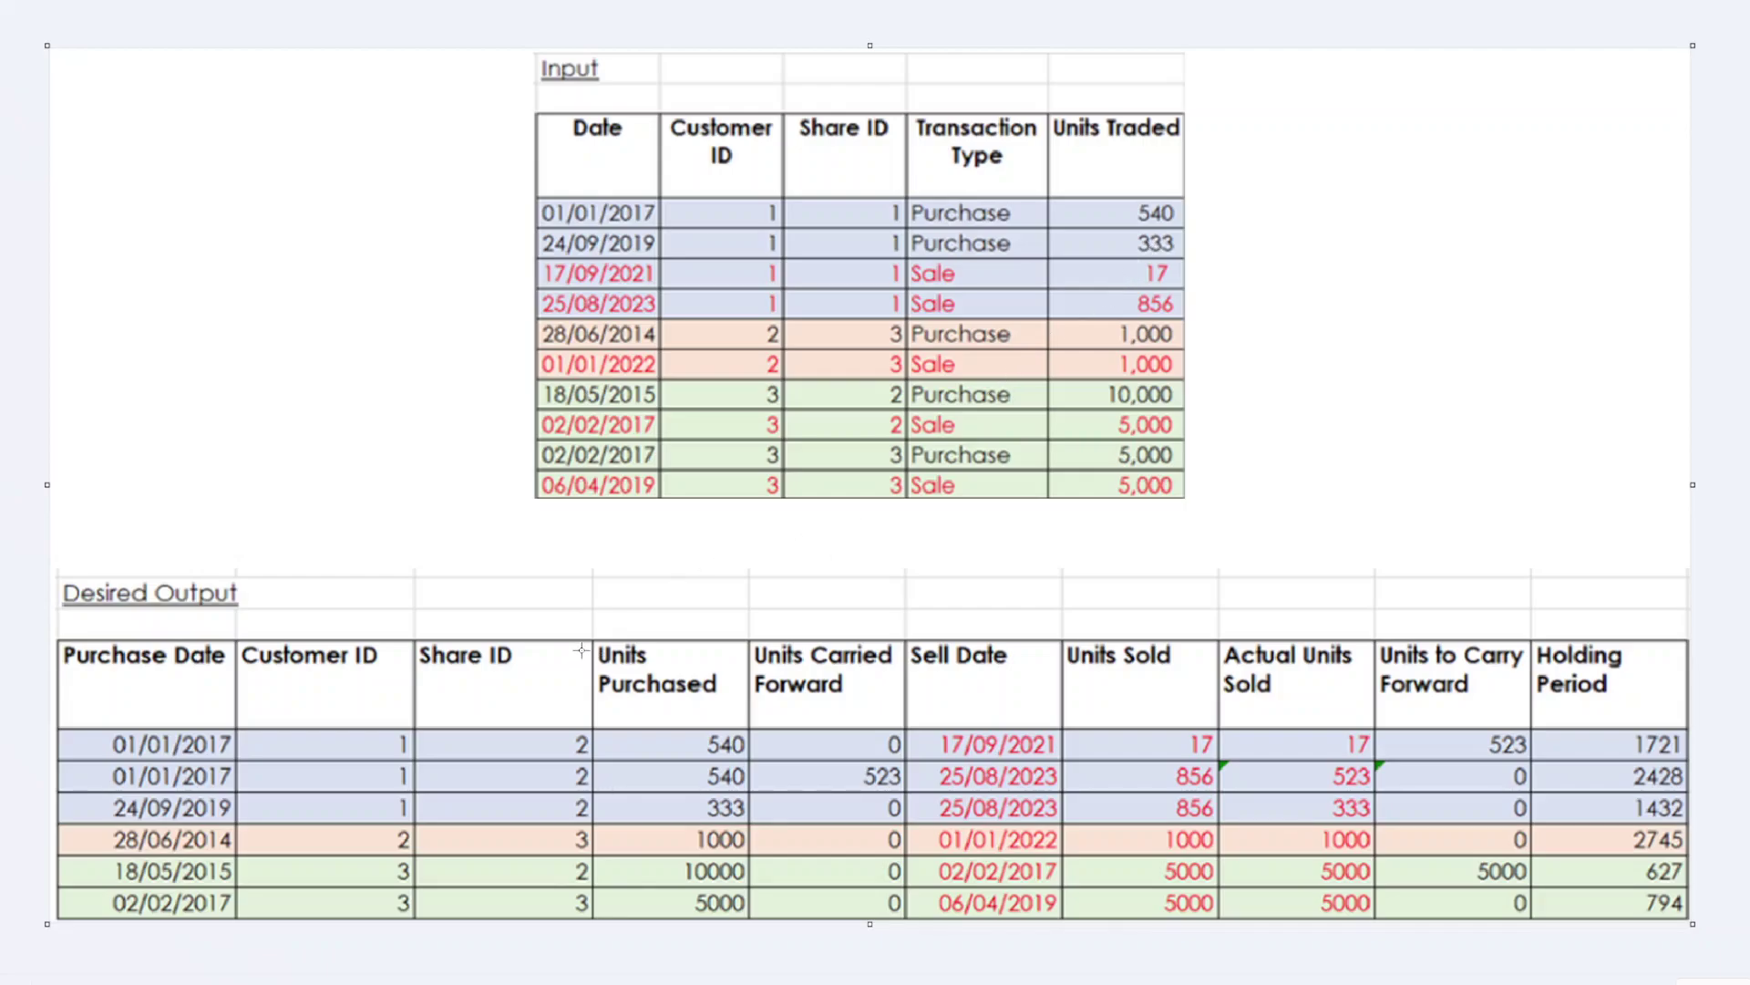
Box customer 1's purchased and carried-forward columns and the Units Sold and Actual Units Sold columns in Desired Output, and undo both boxes
left_click_drag(591, 637, 909, 825)
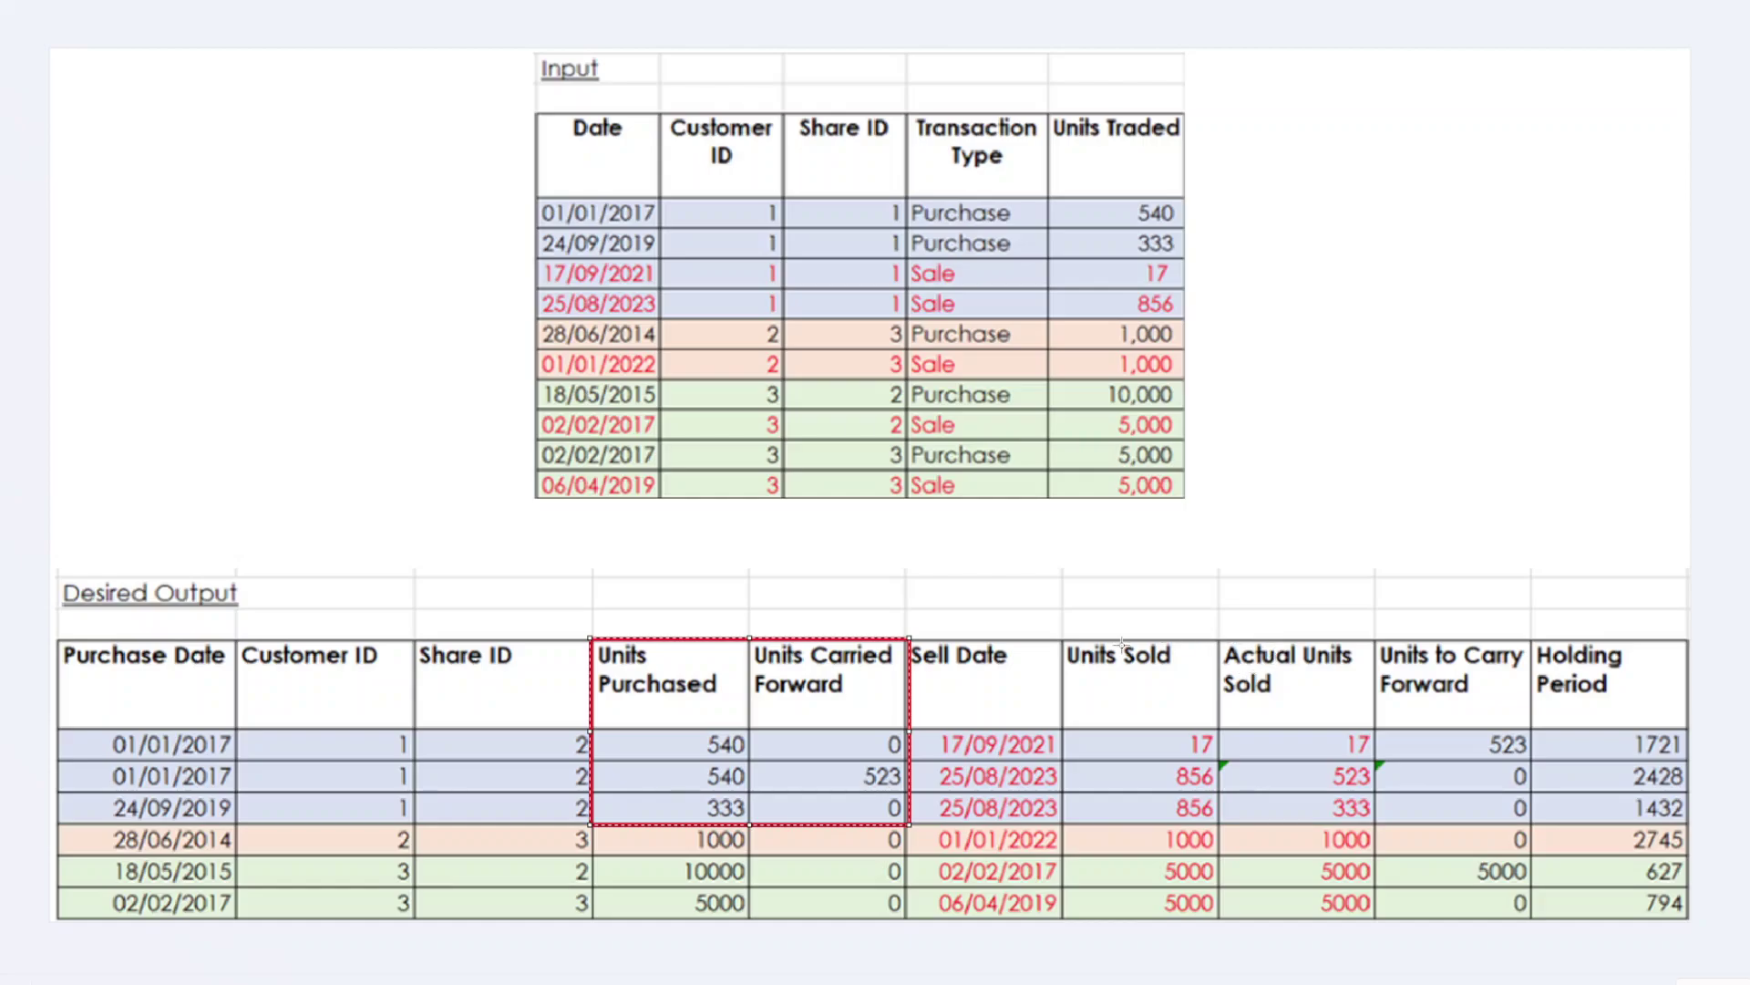
left_click_drag(1063, 638, 1378, 826)
key("ctrl+z")
key("ctrl+z")
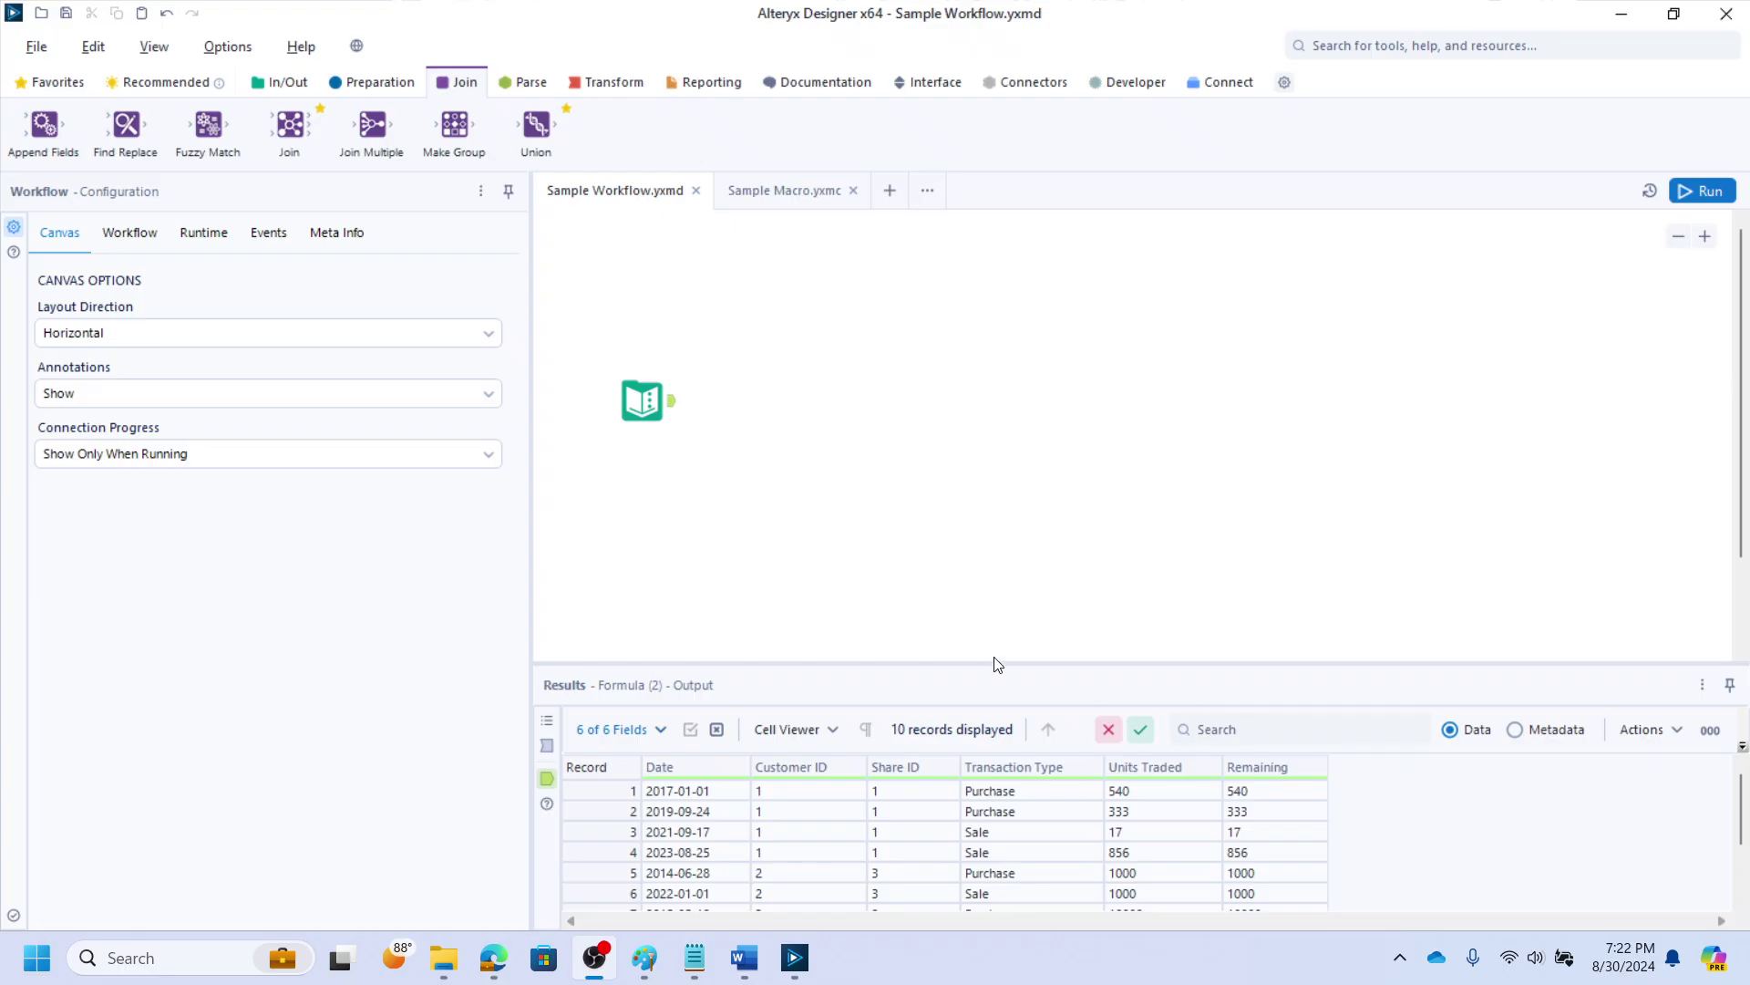
In Alteryx Designer, view the Text Input tool's data and connect a Formula tool to its output
left_click(641, 404)
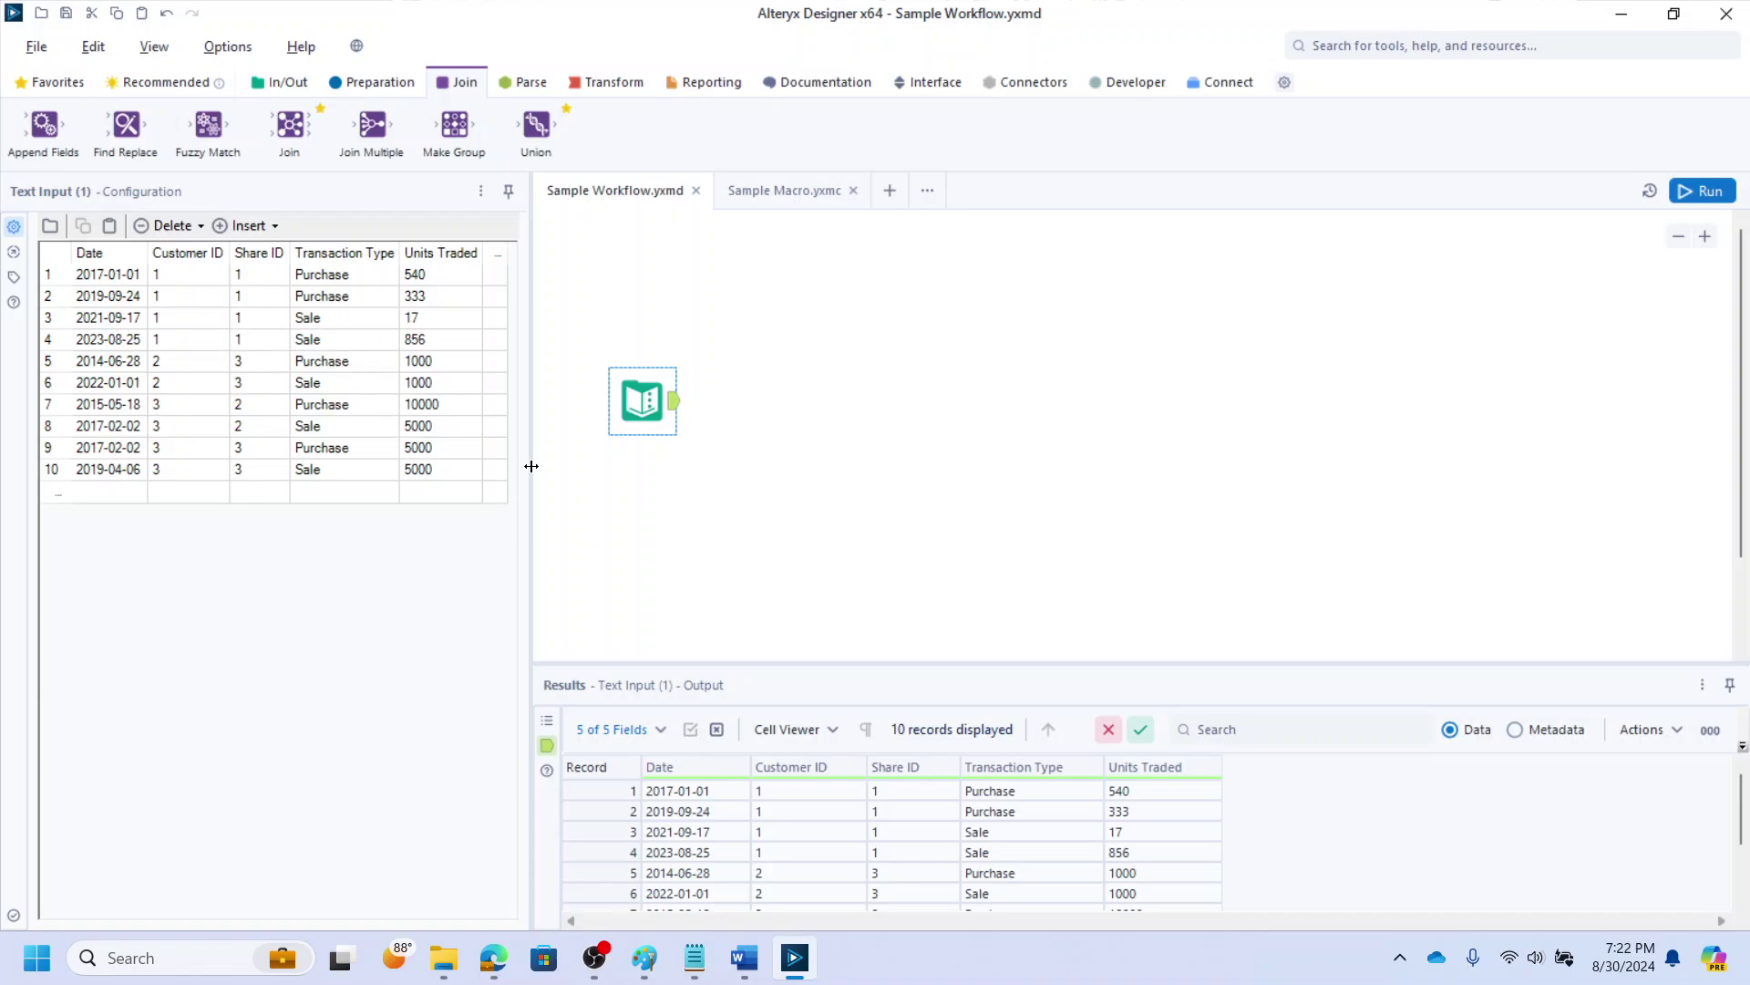
left_click(372, 82)
left_click_drag(372, 127, 738, 401)
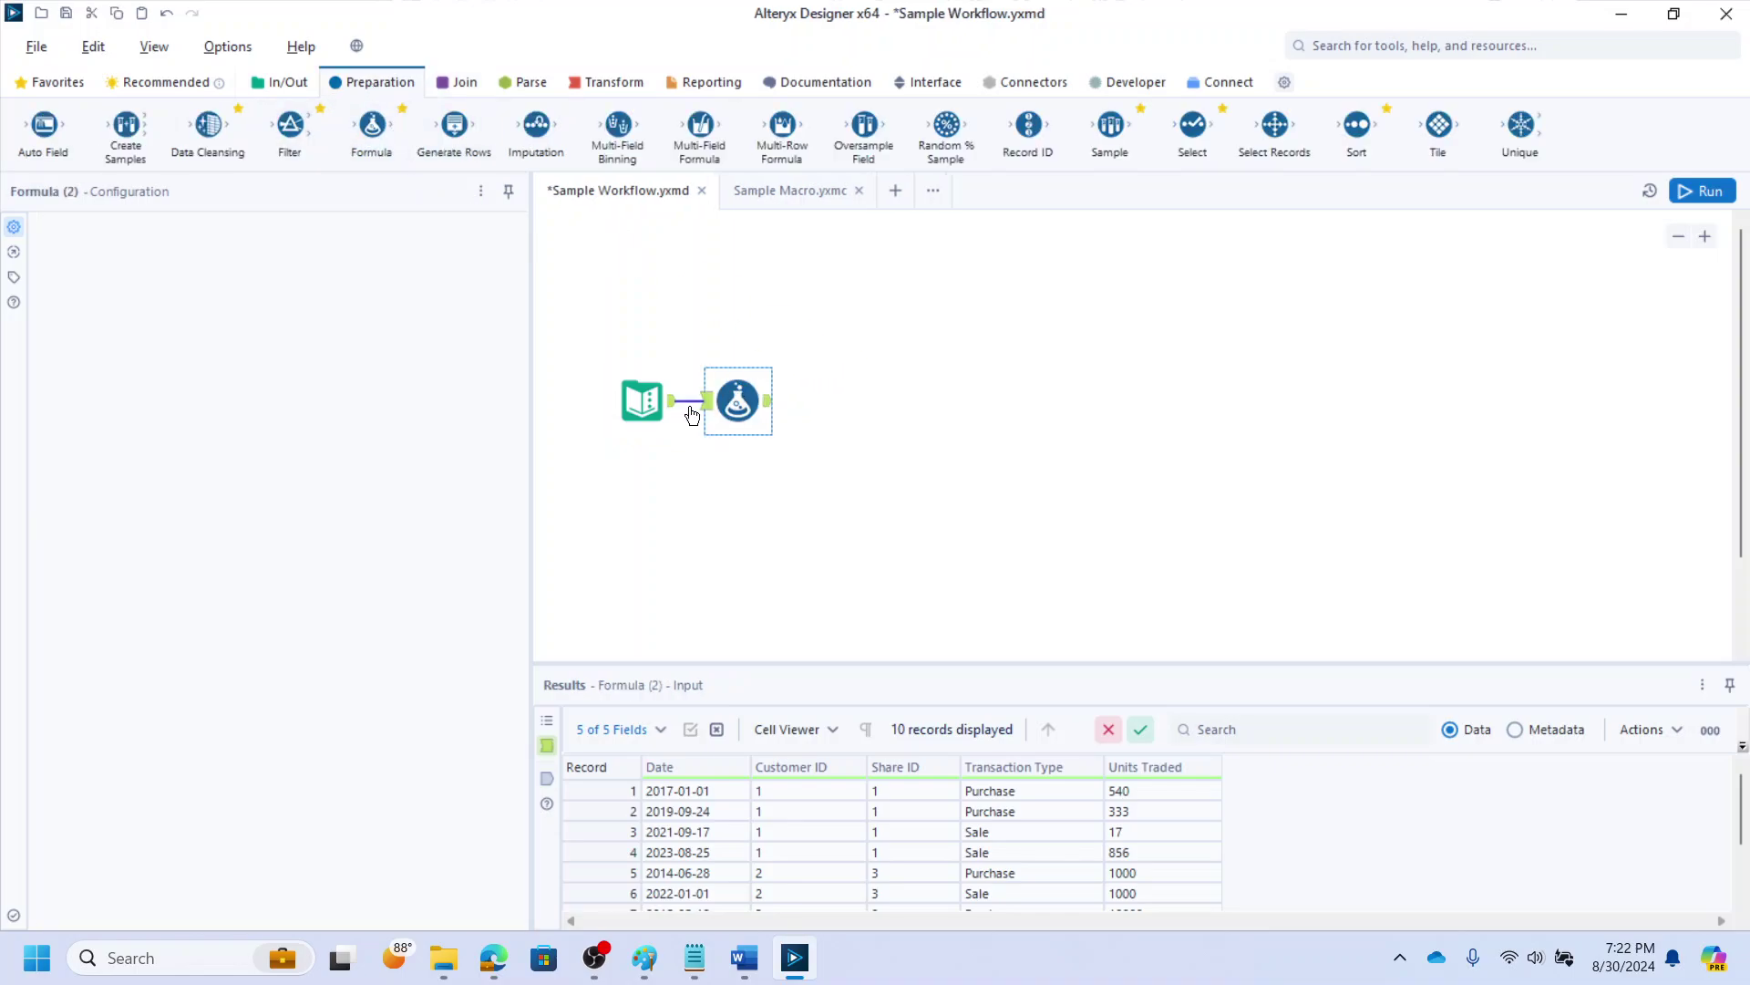
Create an Int64 column named Remaining equal to [Units Traded] in the Formula tool, and run the workflow
left_click(122, 250)
left_click(135, 274)
type("Remaining")
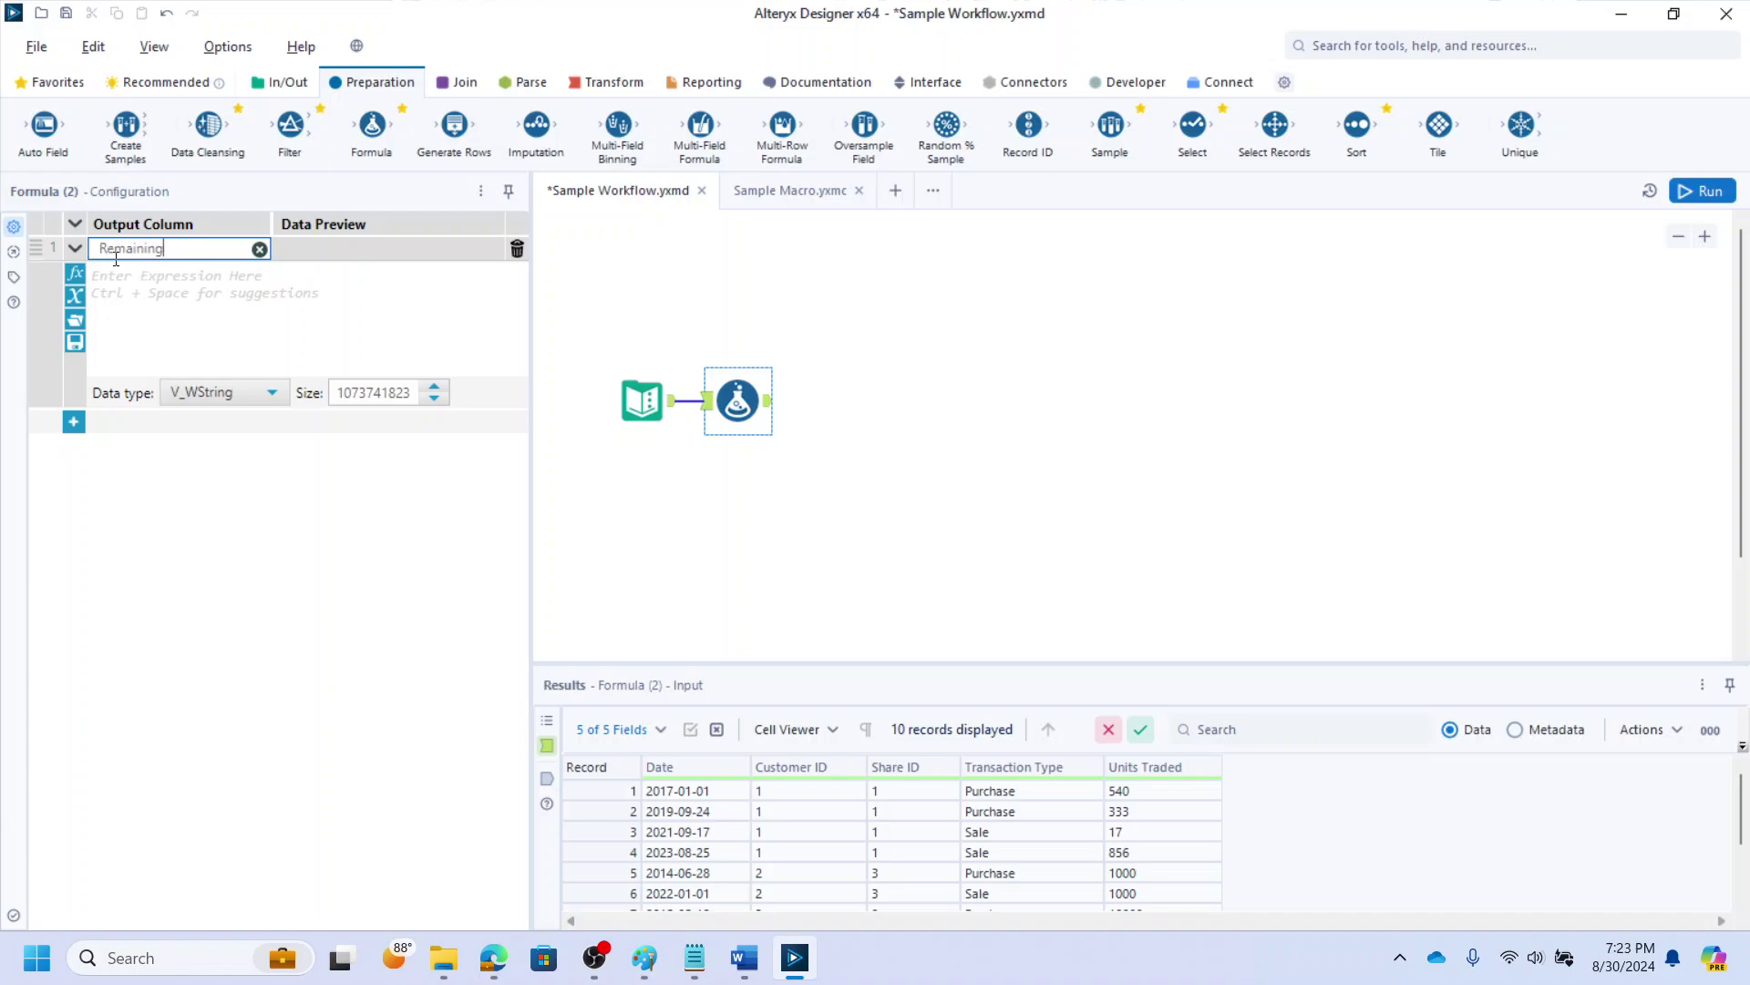
left_click(136, 285)
type("[U")
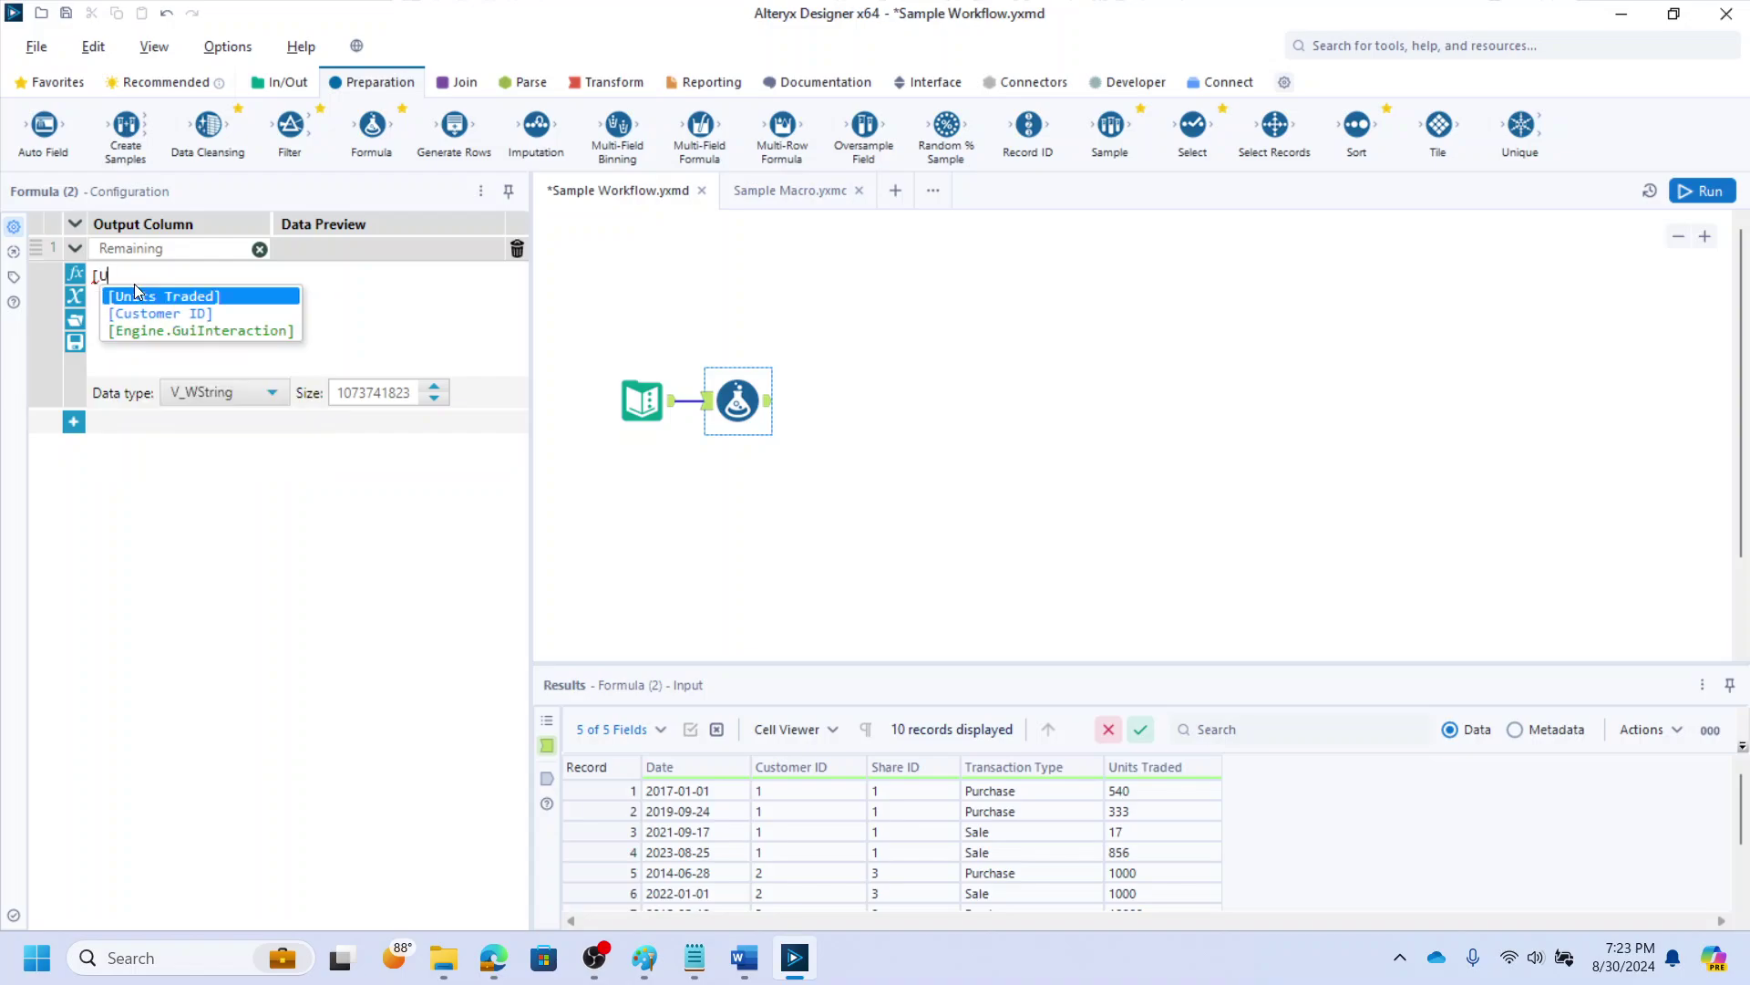
key("Return")
left_click(174, 391)
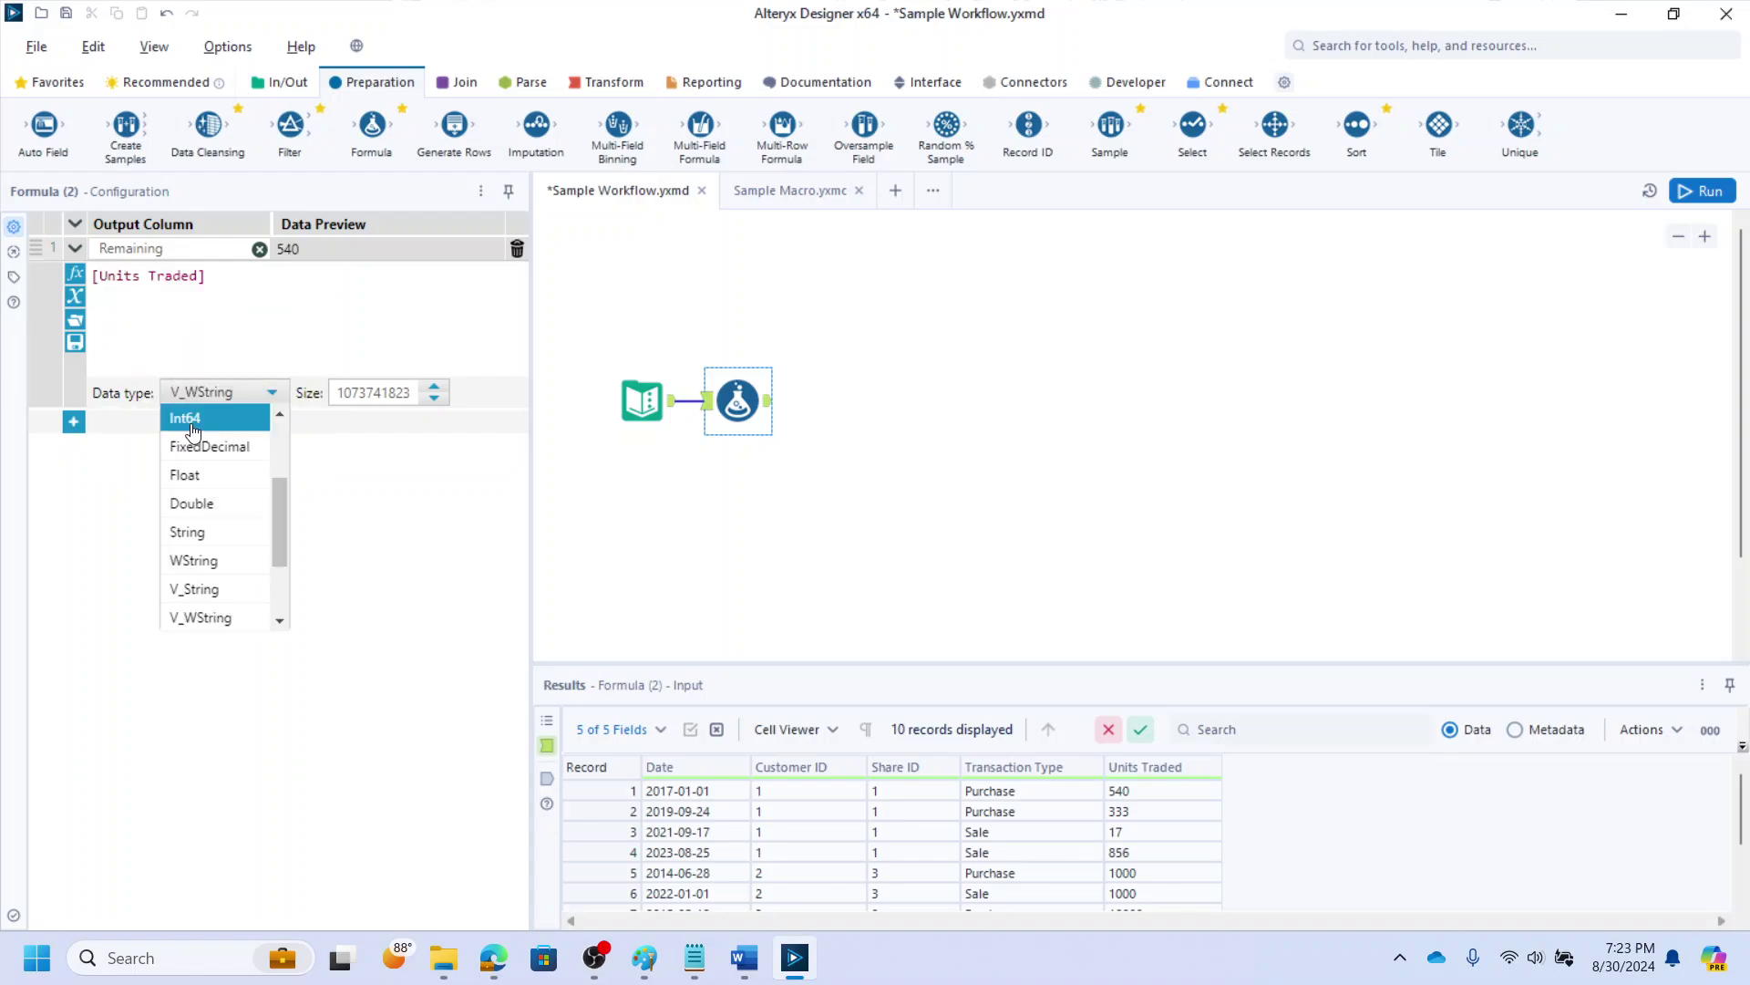
left_click(193, 419)
key("ctrl+r")
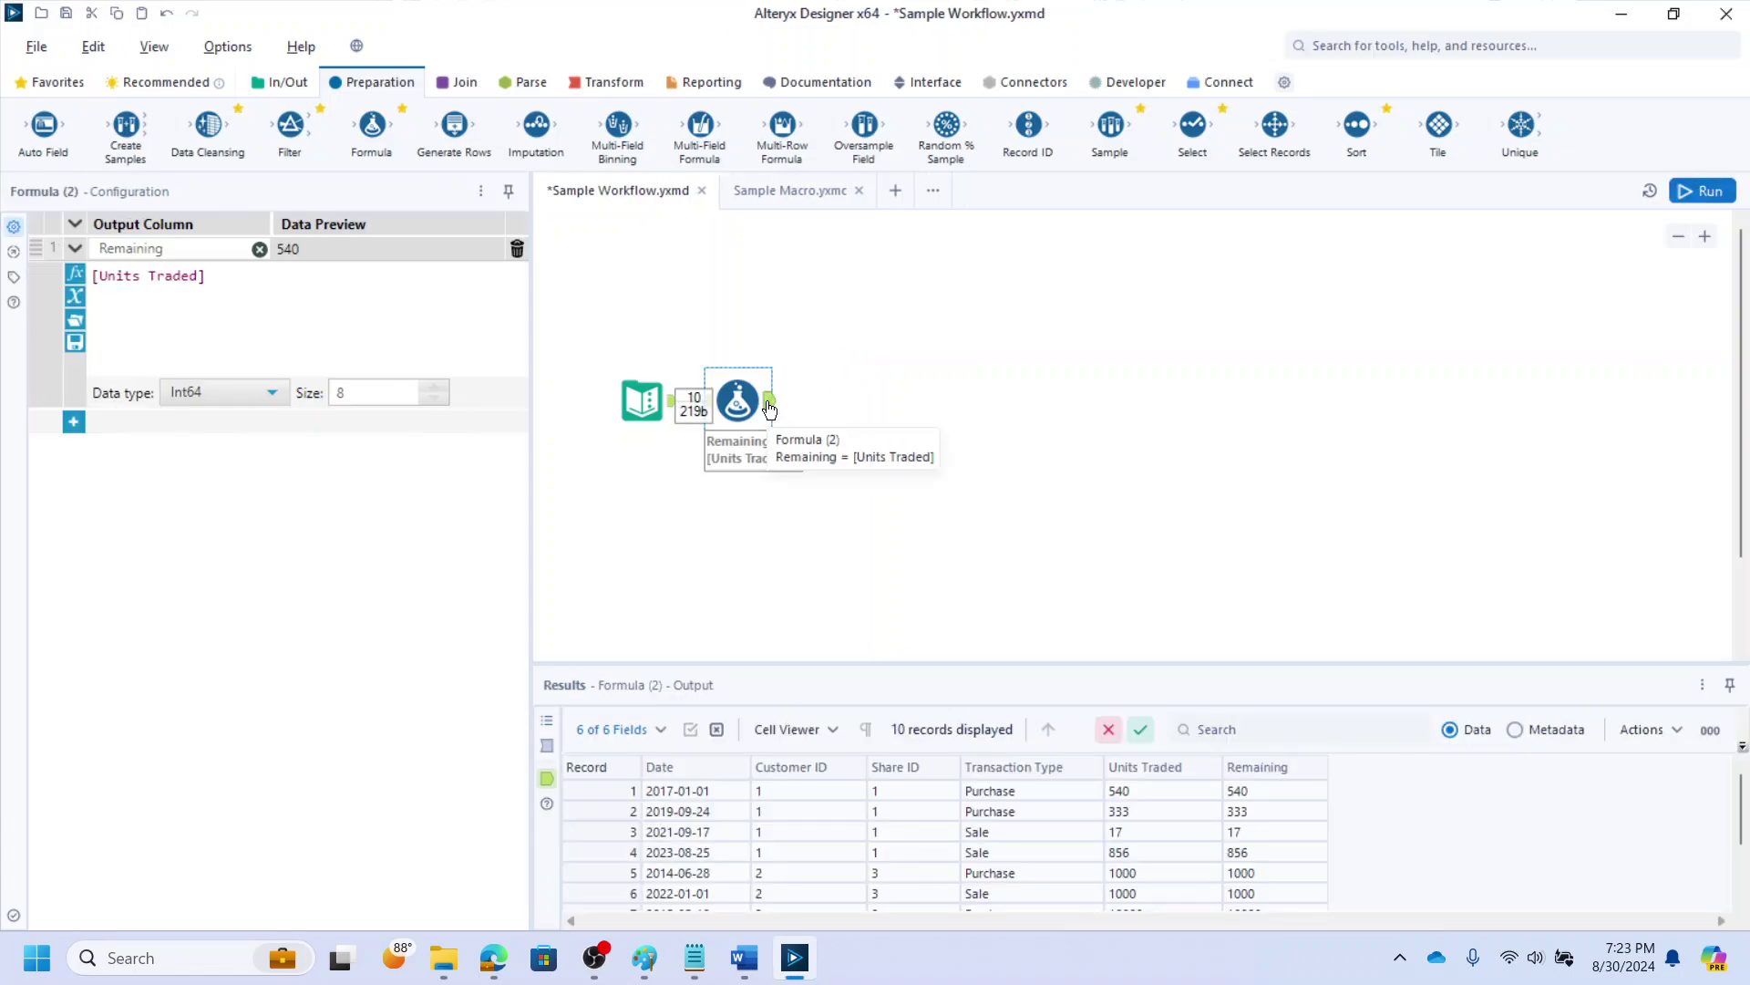
Copy the Formula tool's full output data with its column headers
mouse_move(1276, 791)
left_mouse_down()
mouse_move(1179, 866)
mouse_move(1179, 829)
left_mouse_up()
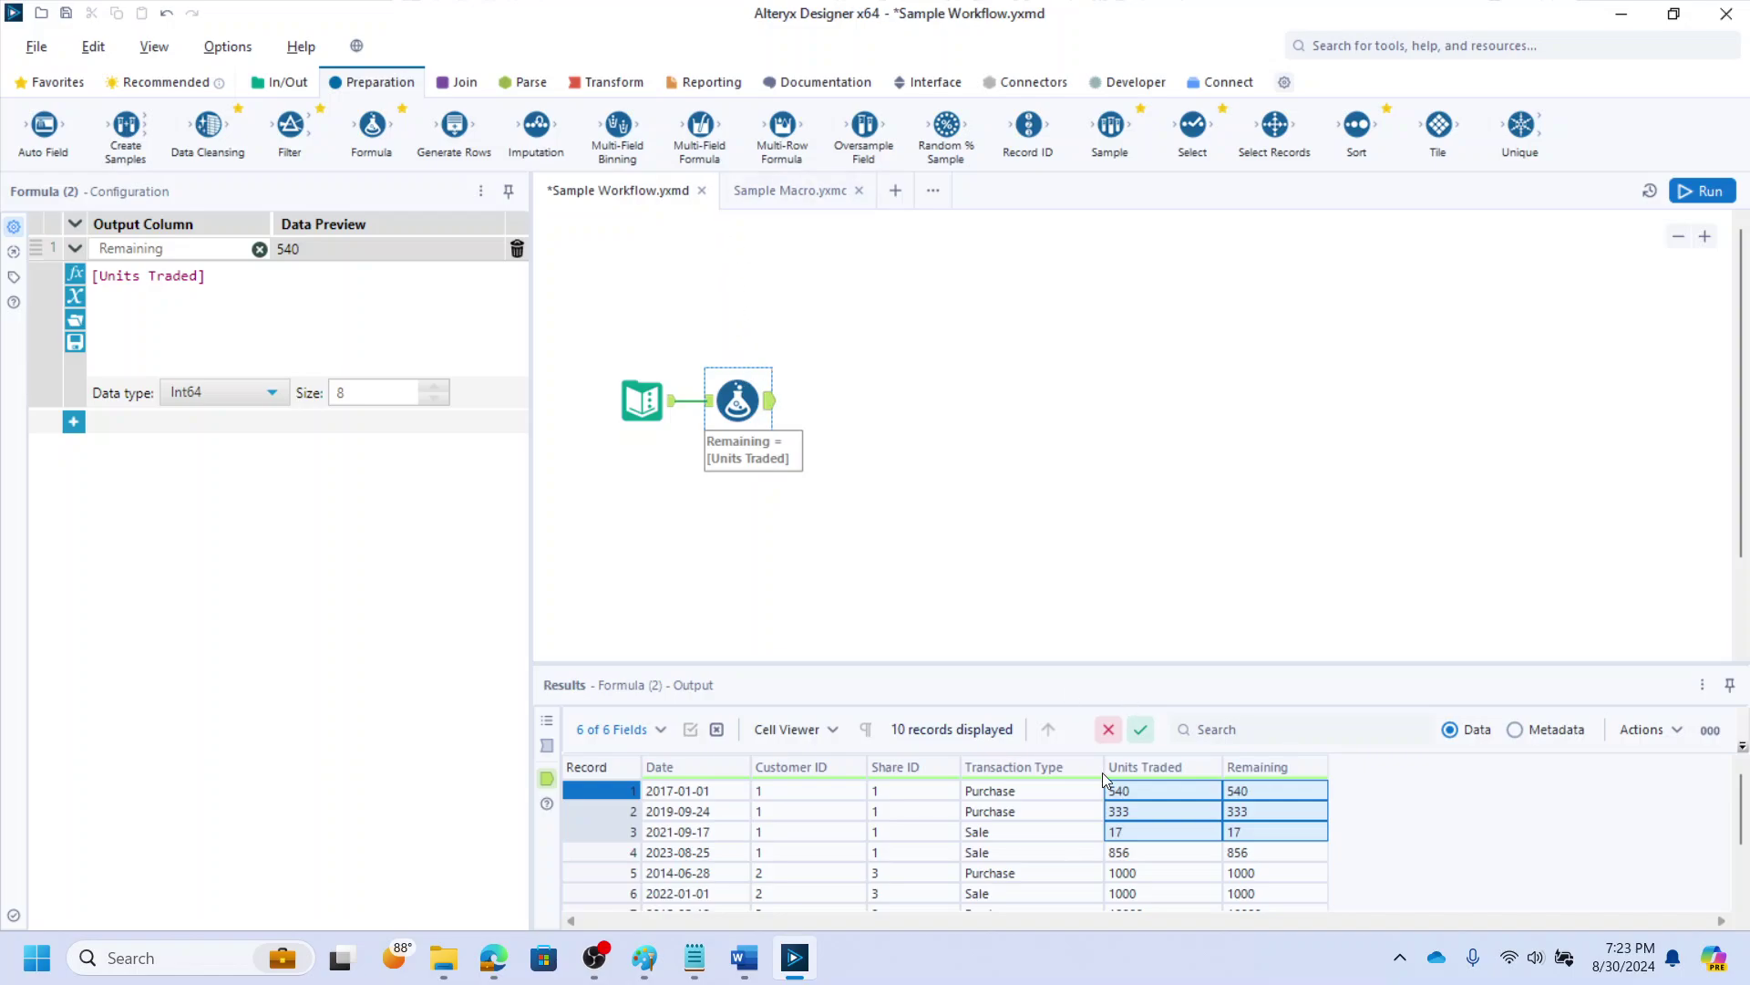
right_click(1028, 824)
left_click(1085, 793)
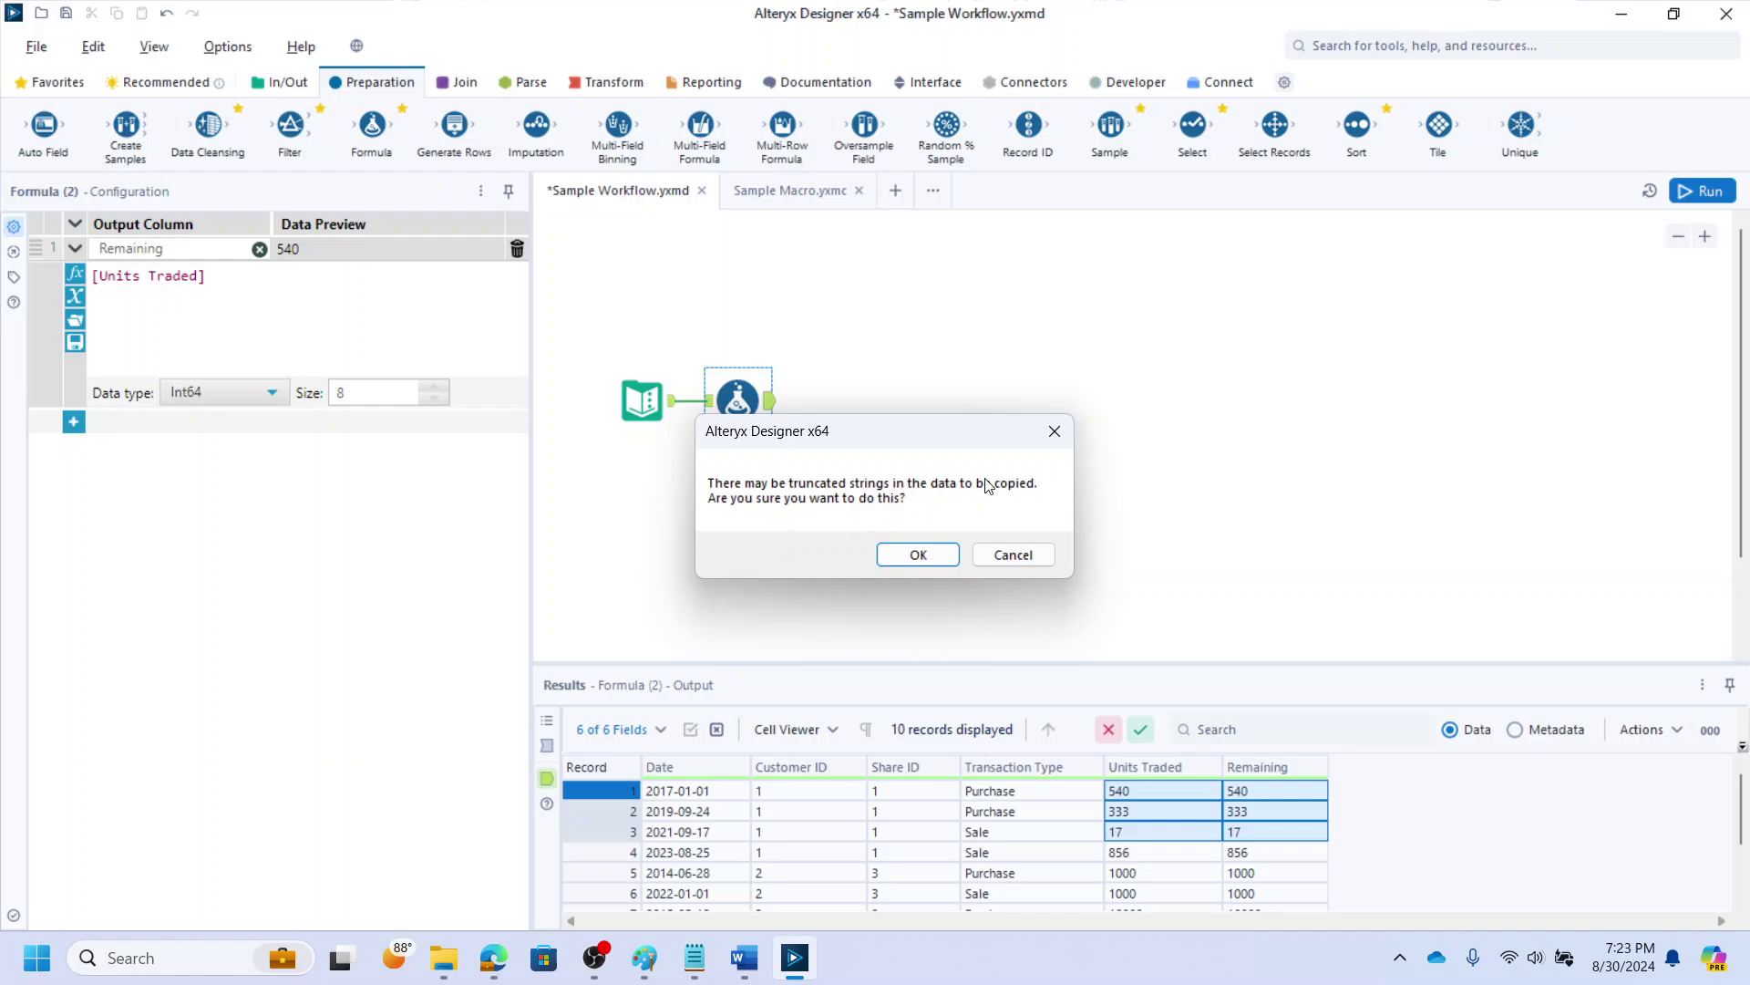
left_click(929, 559)
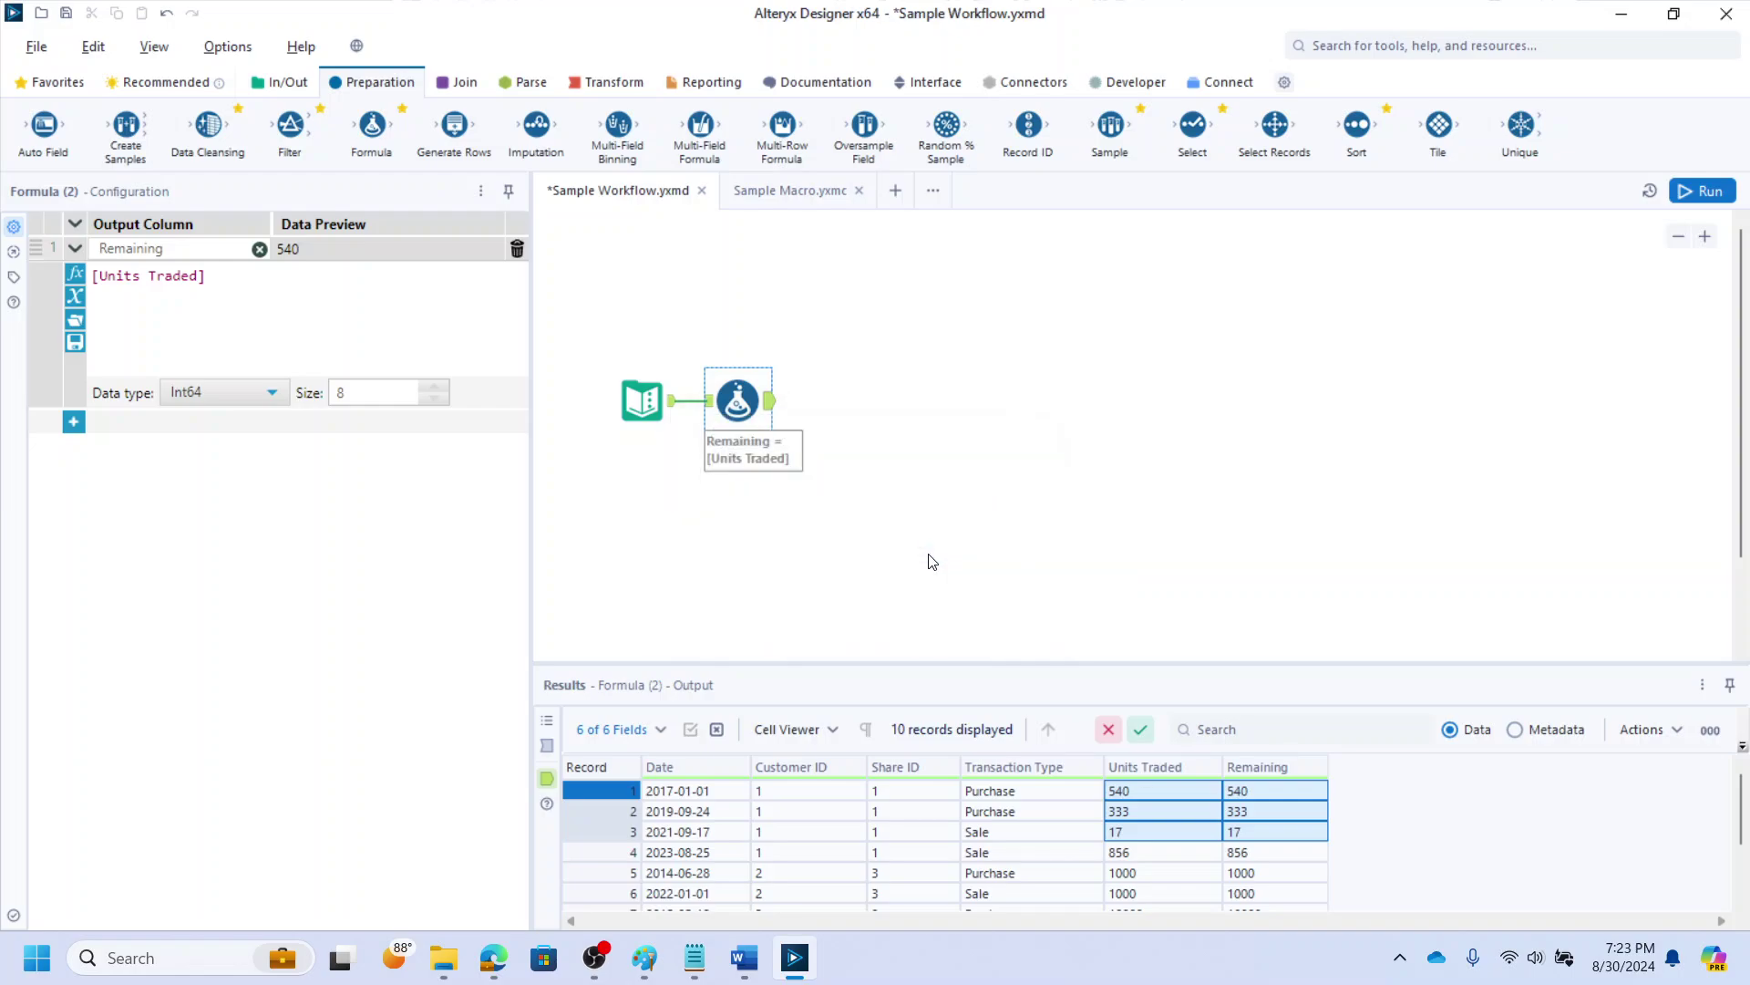
In Sample Macro, paste the copied data as a Text Input, convert it to a Macro Input, and move it to the canvas's left side
left_click(781, 190)
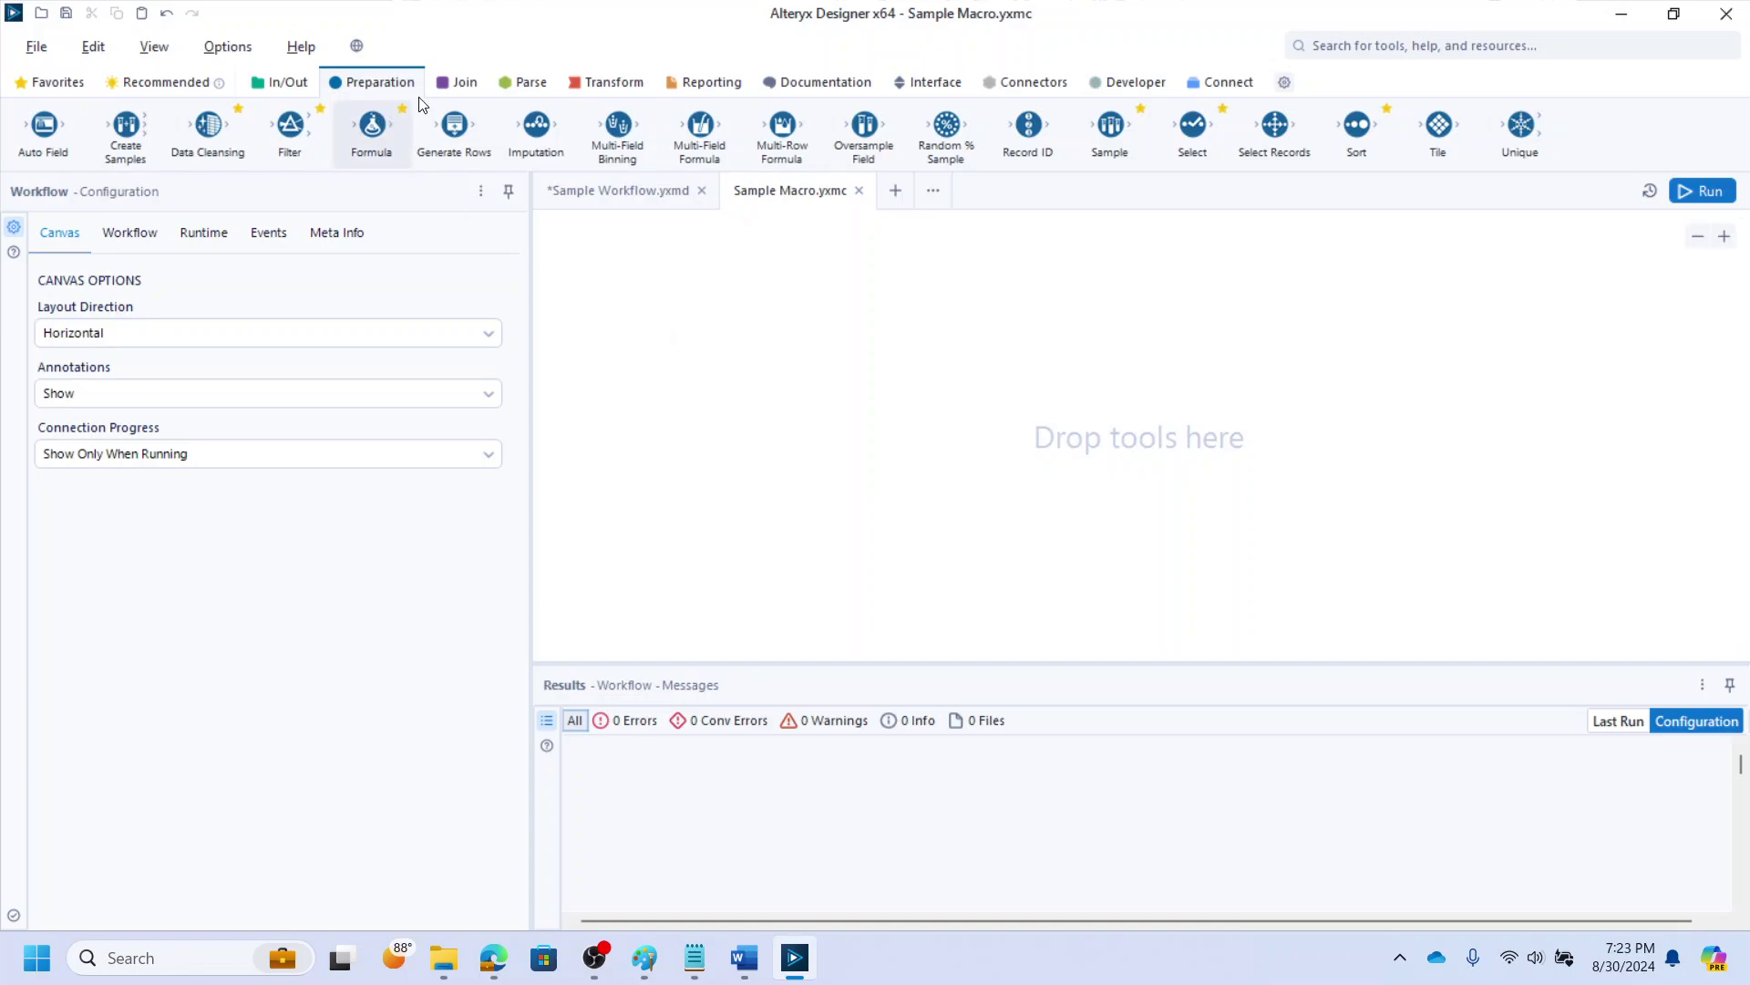
left_click(936, 82)
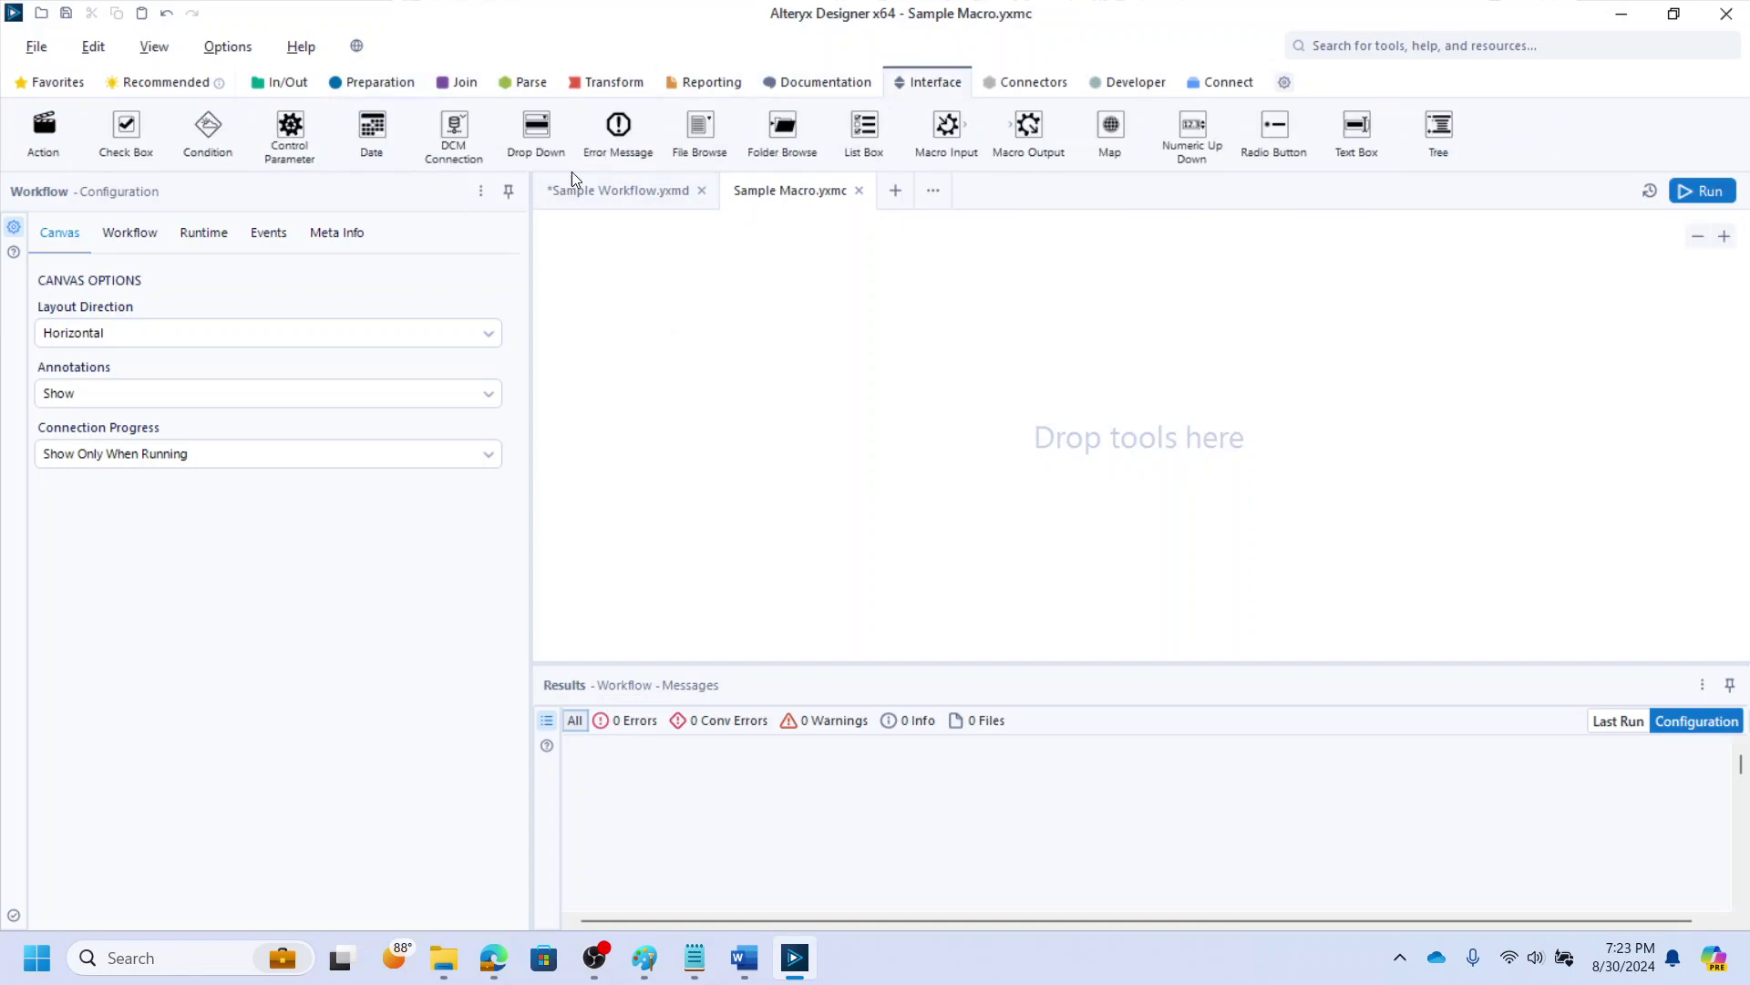
left_click_drag(947, 127, 643, 428)
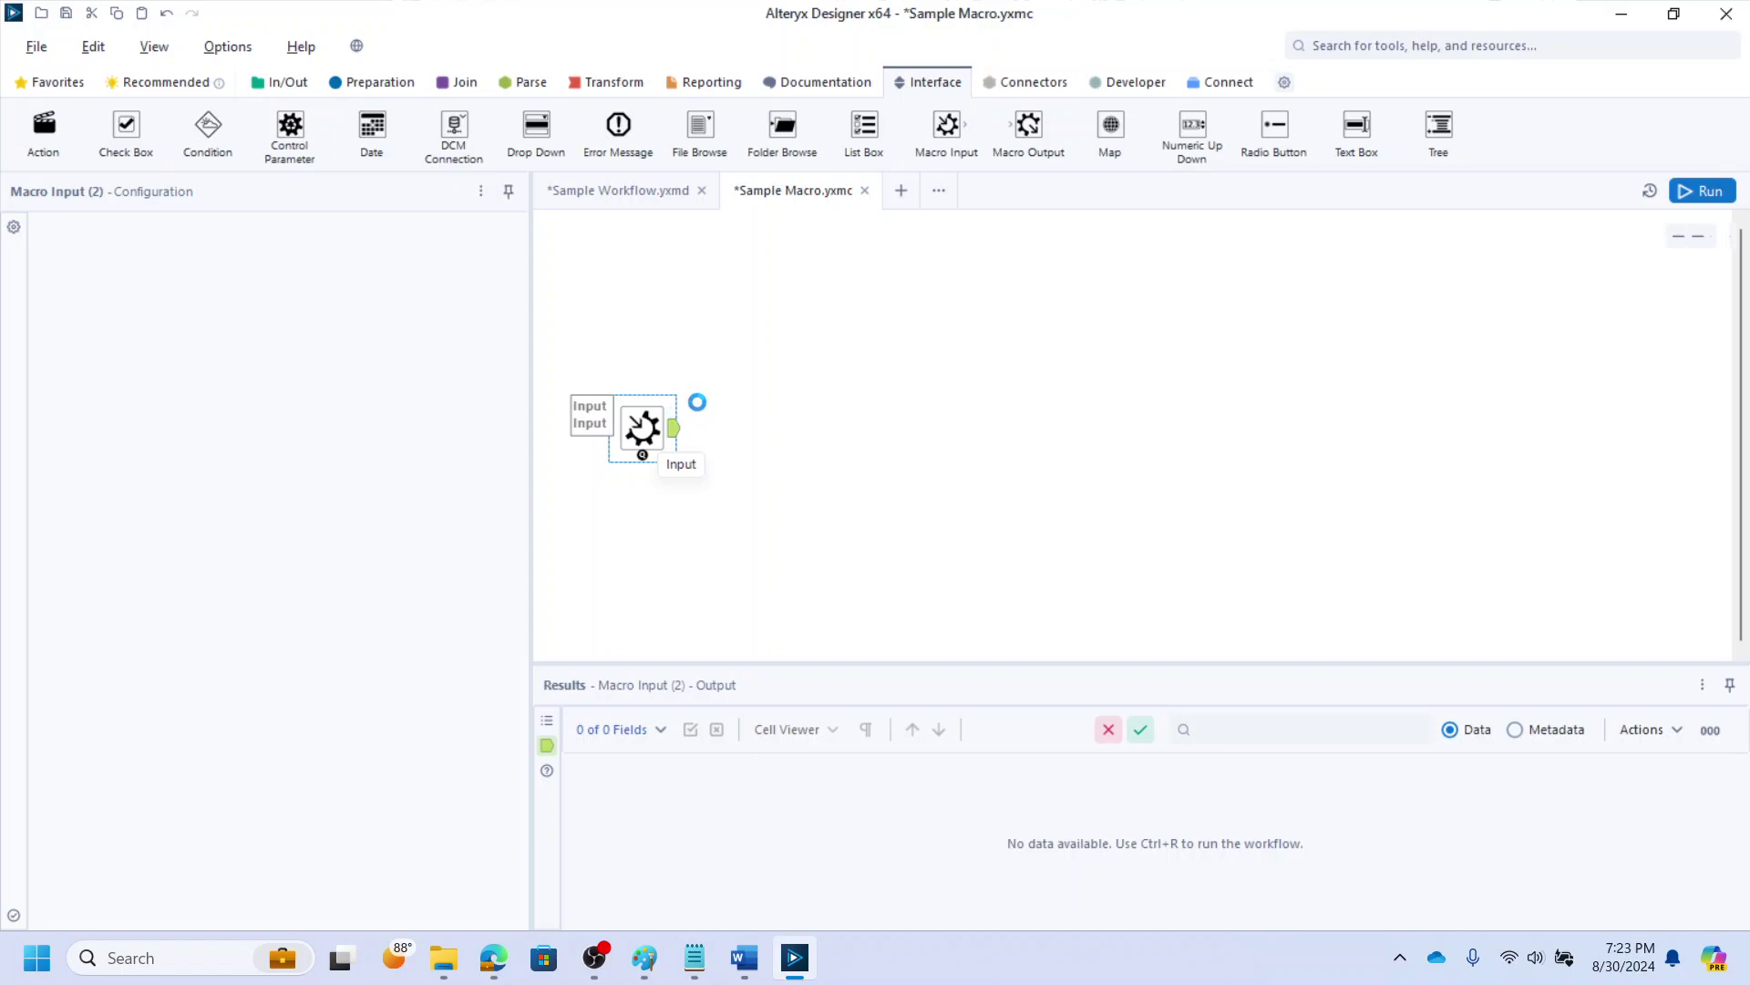
right_click(706, 453)
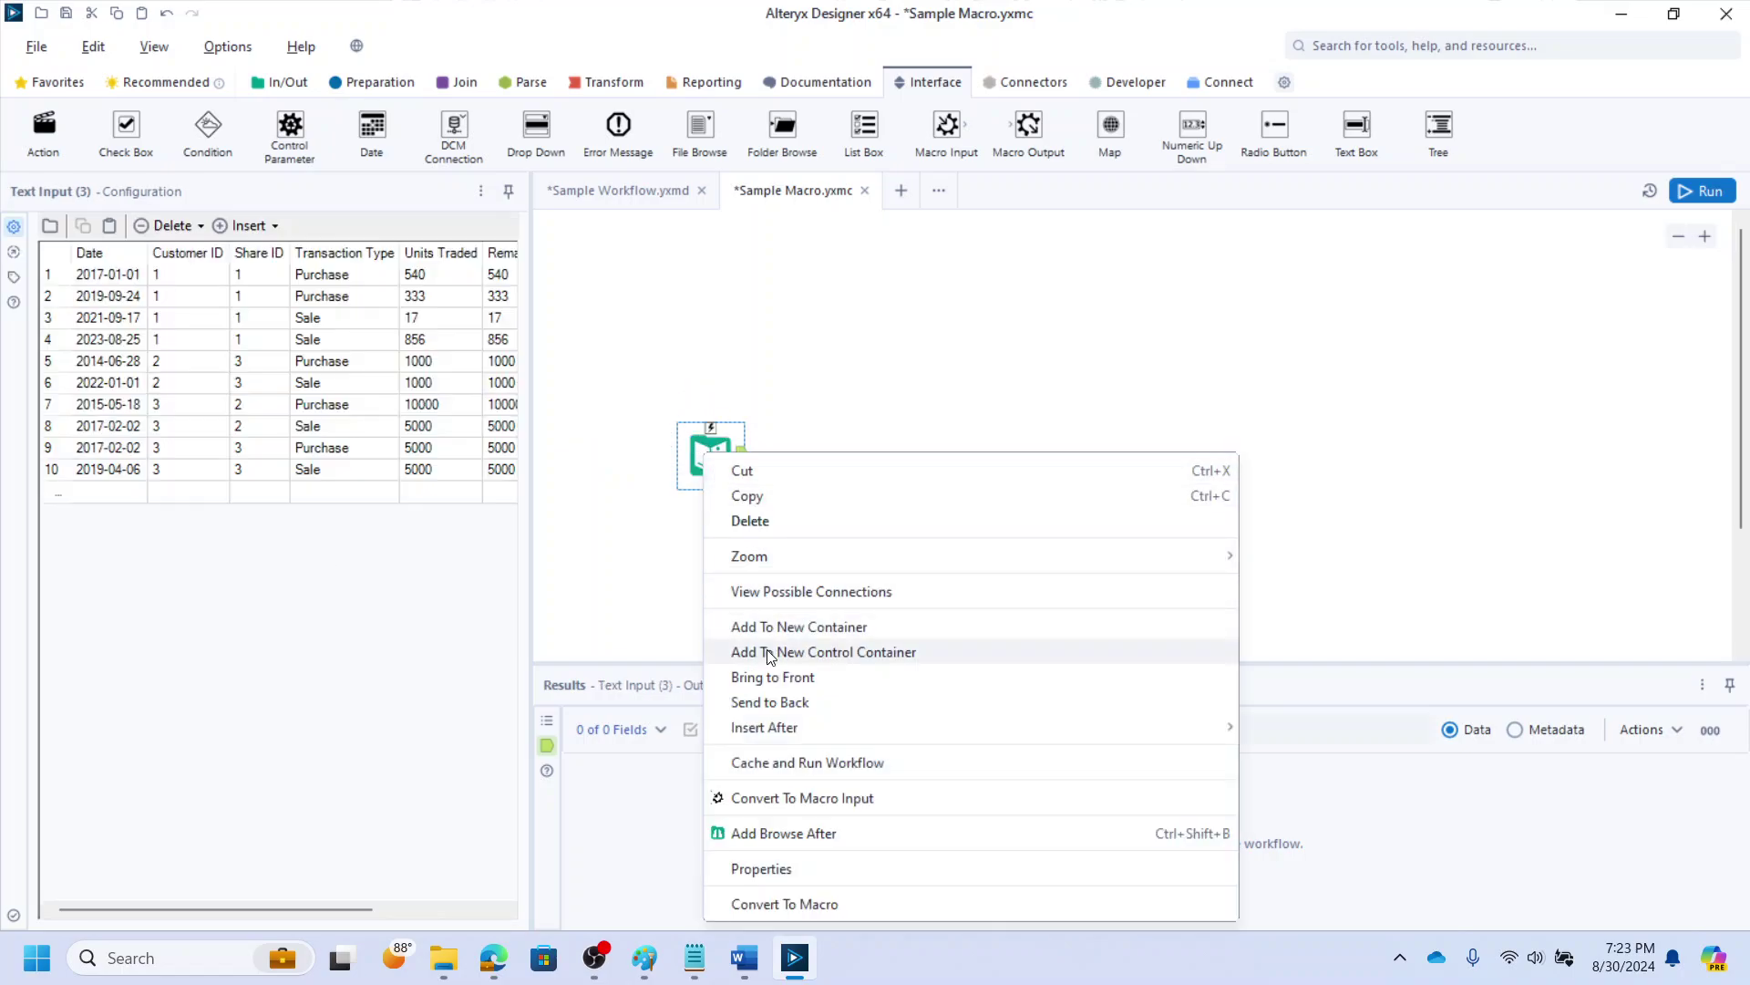
left_click(760, 795)
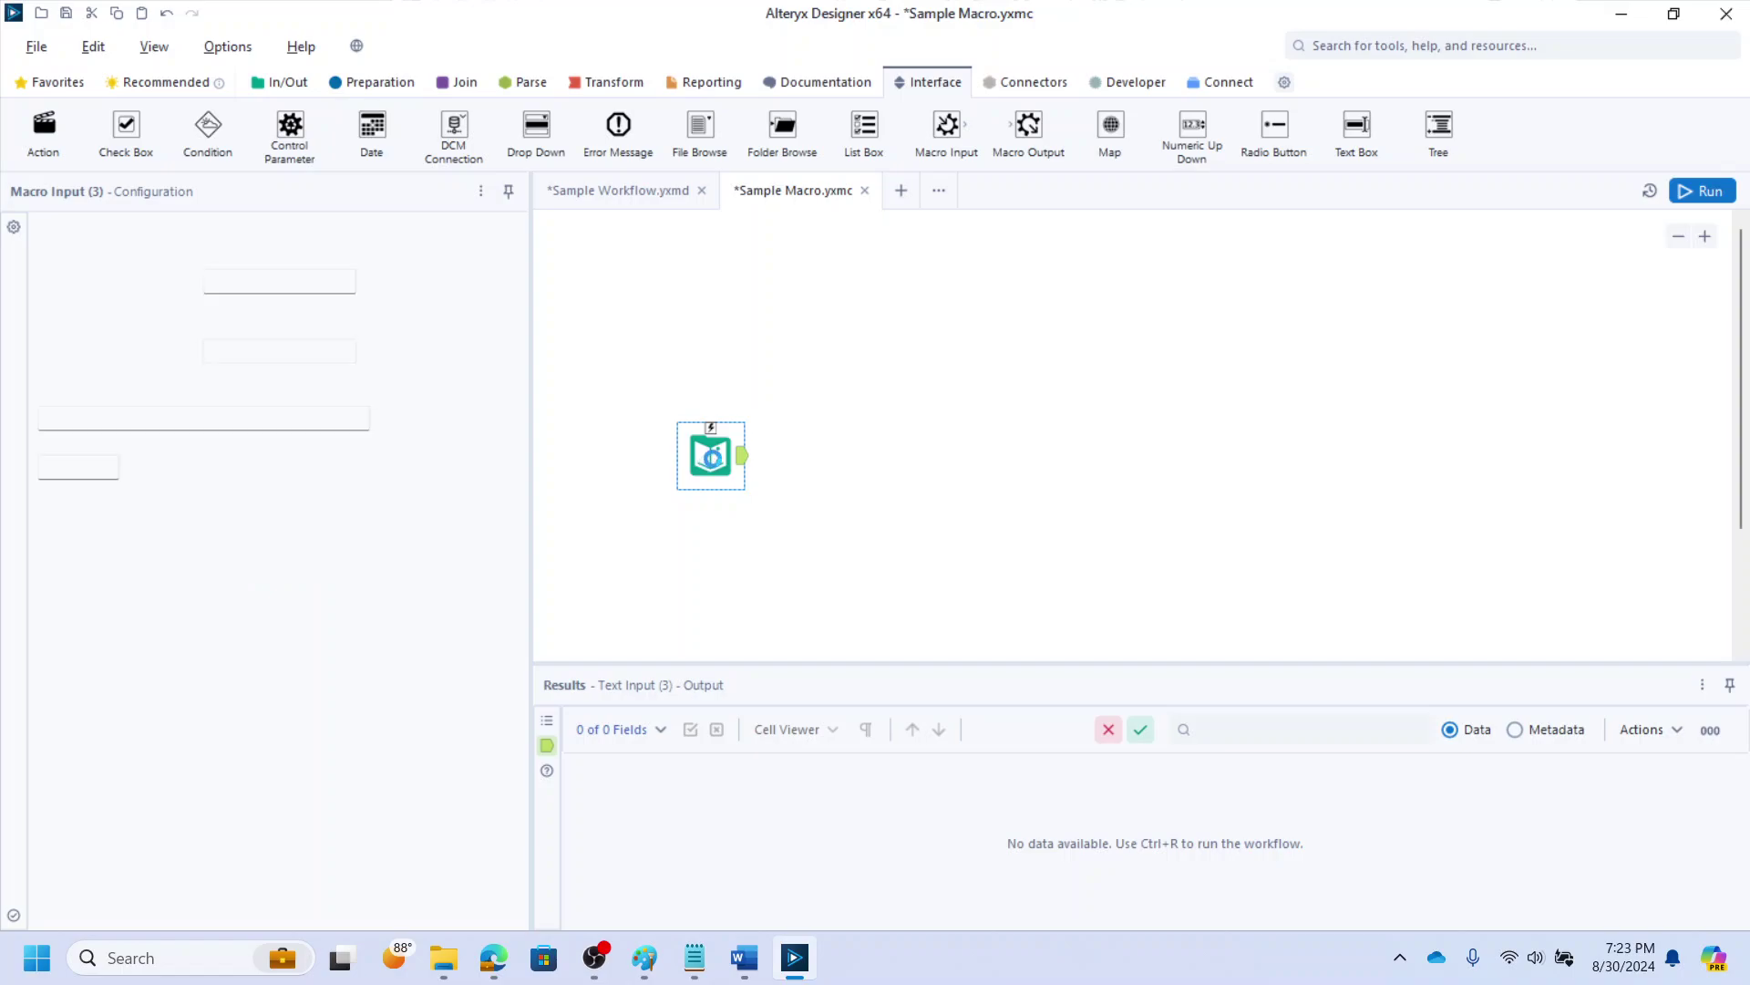
left_click_drag(713, 458, 644, 416)
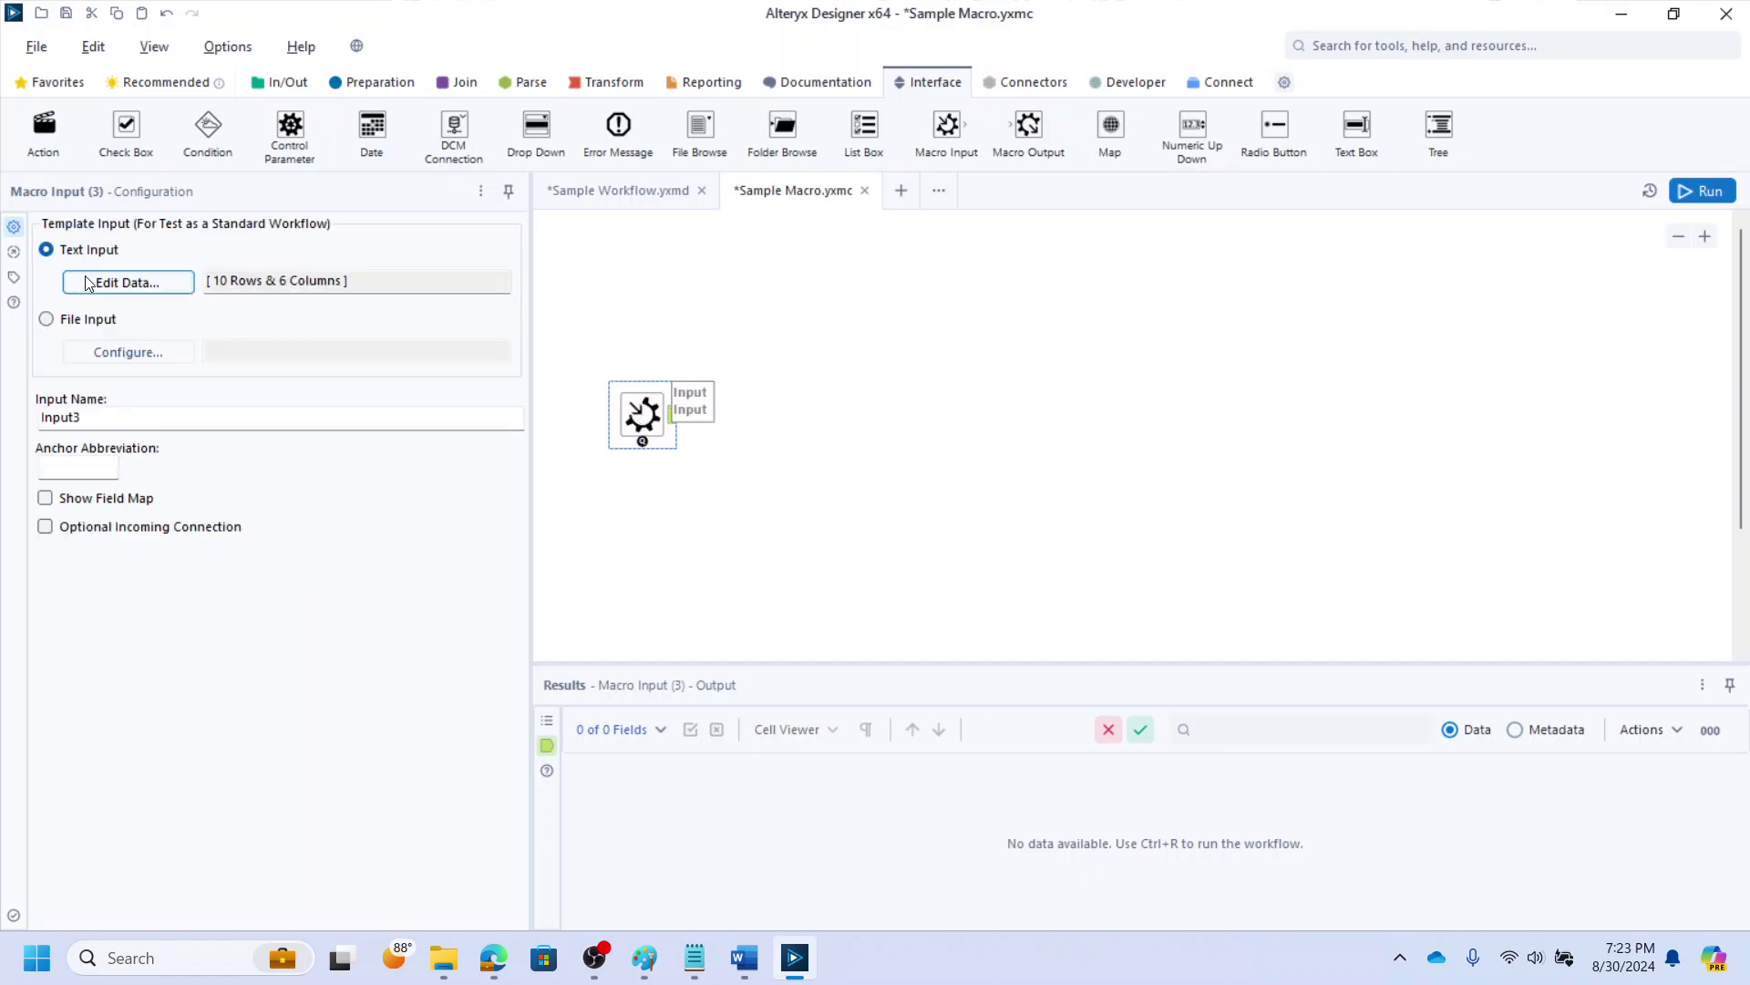
Set the Macro Input's input name to Iterate
left_click(14, 276)
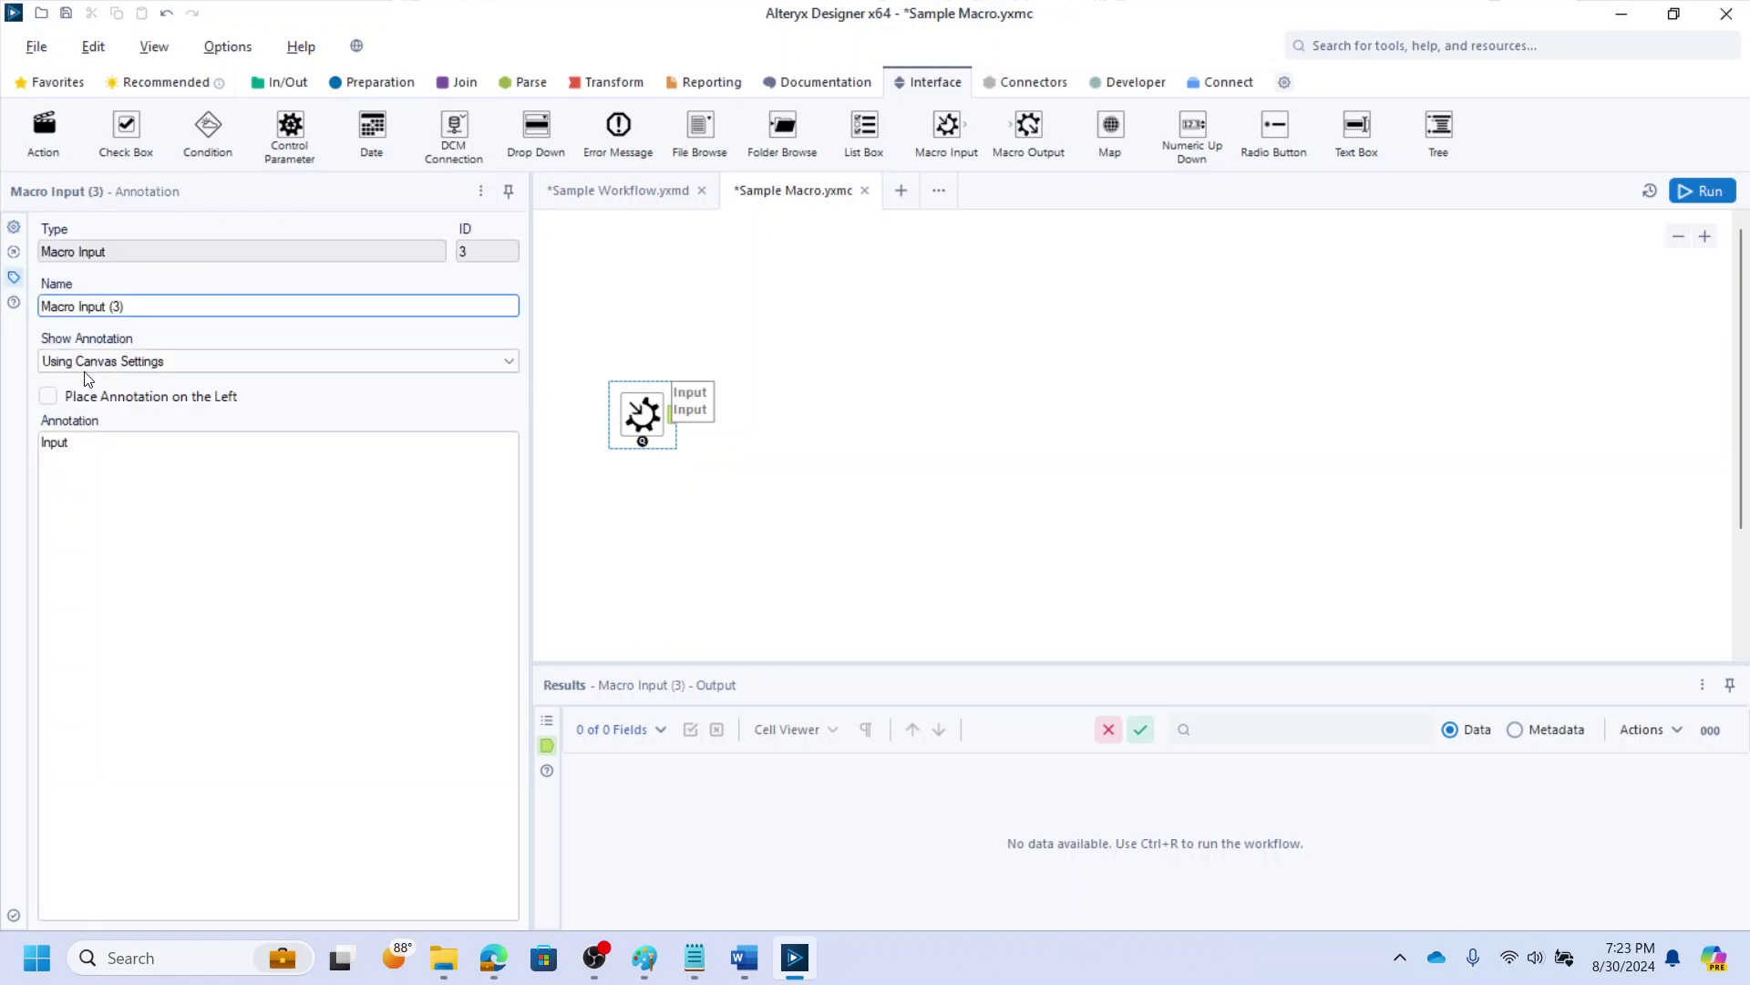
left_click(13, 226)
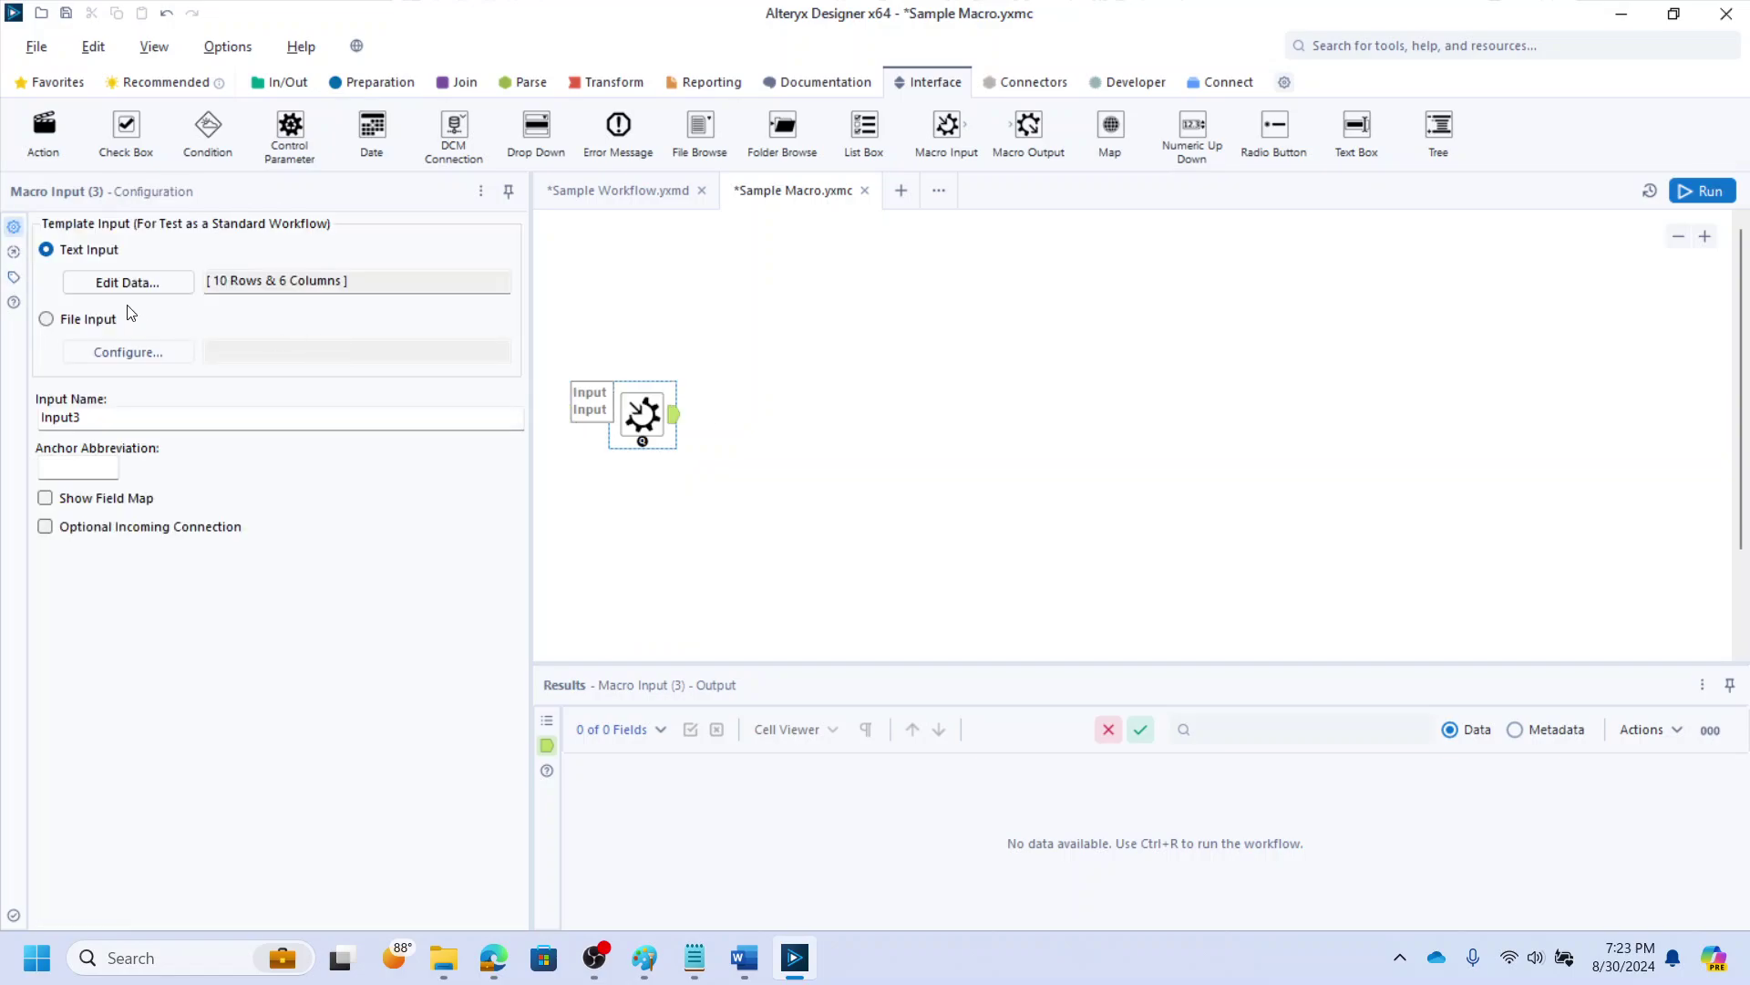
double_click(63, 425)
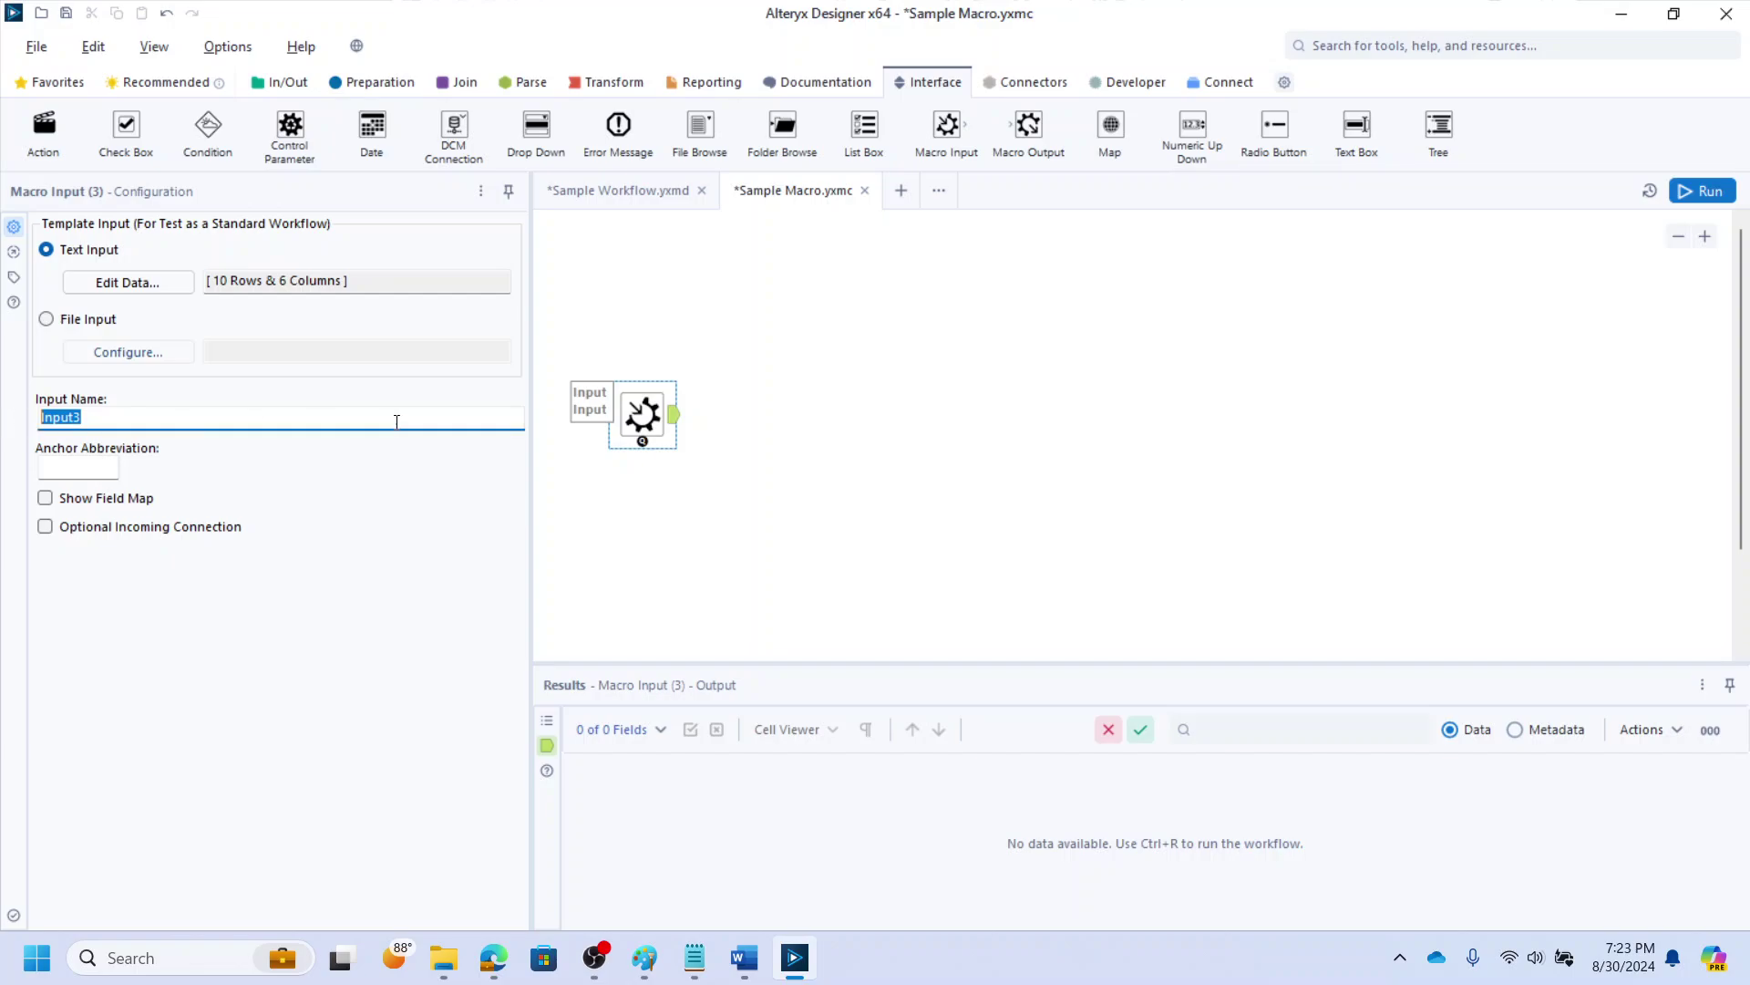
key("BackSpace")
Add two Macro Output tools opposite the Macro Input, naming the upper one Complete with anchor abbreviation C
left_click_drag(1028, 128, 1536, 286)
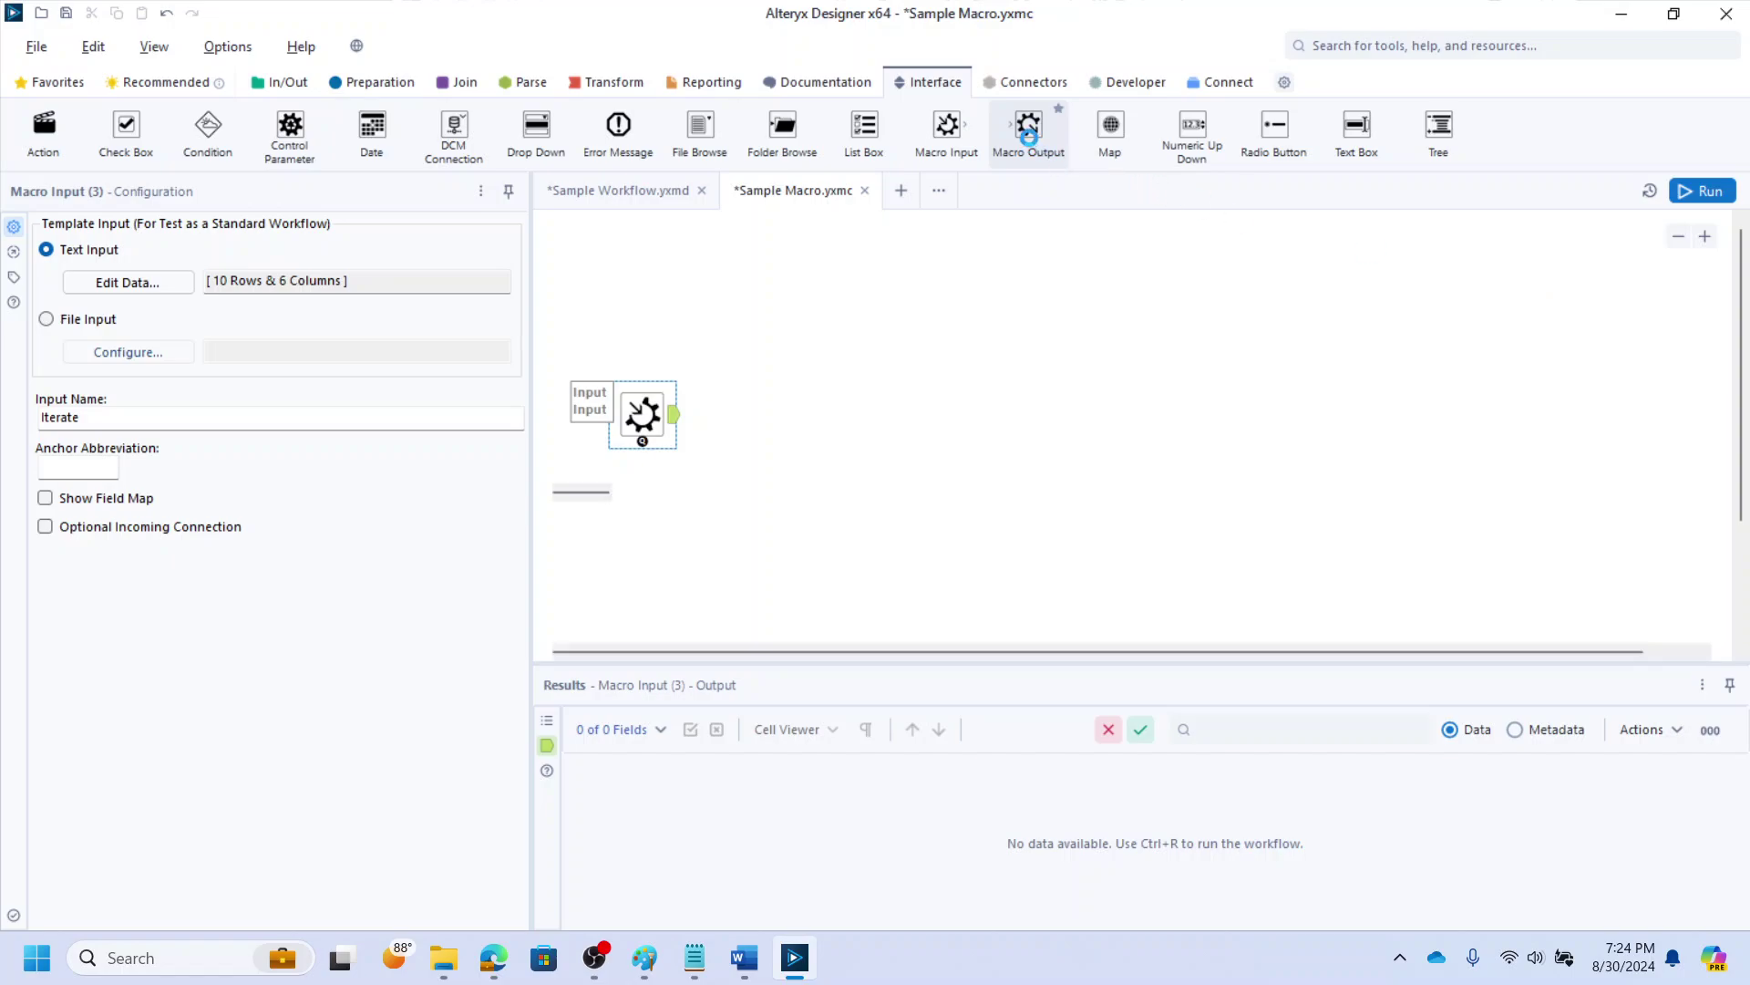
left_click_drag(1028, 128, 1646, 495)
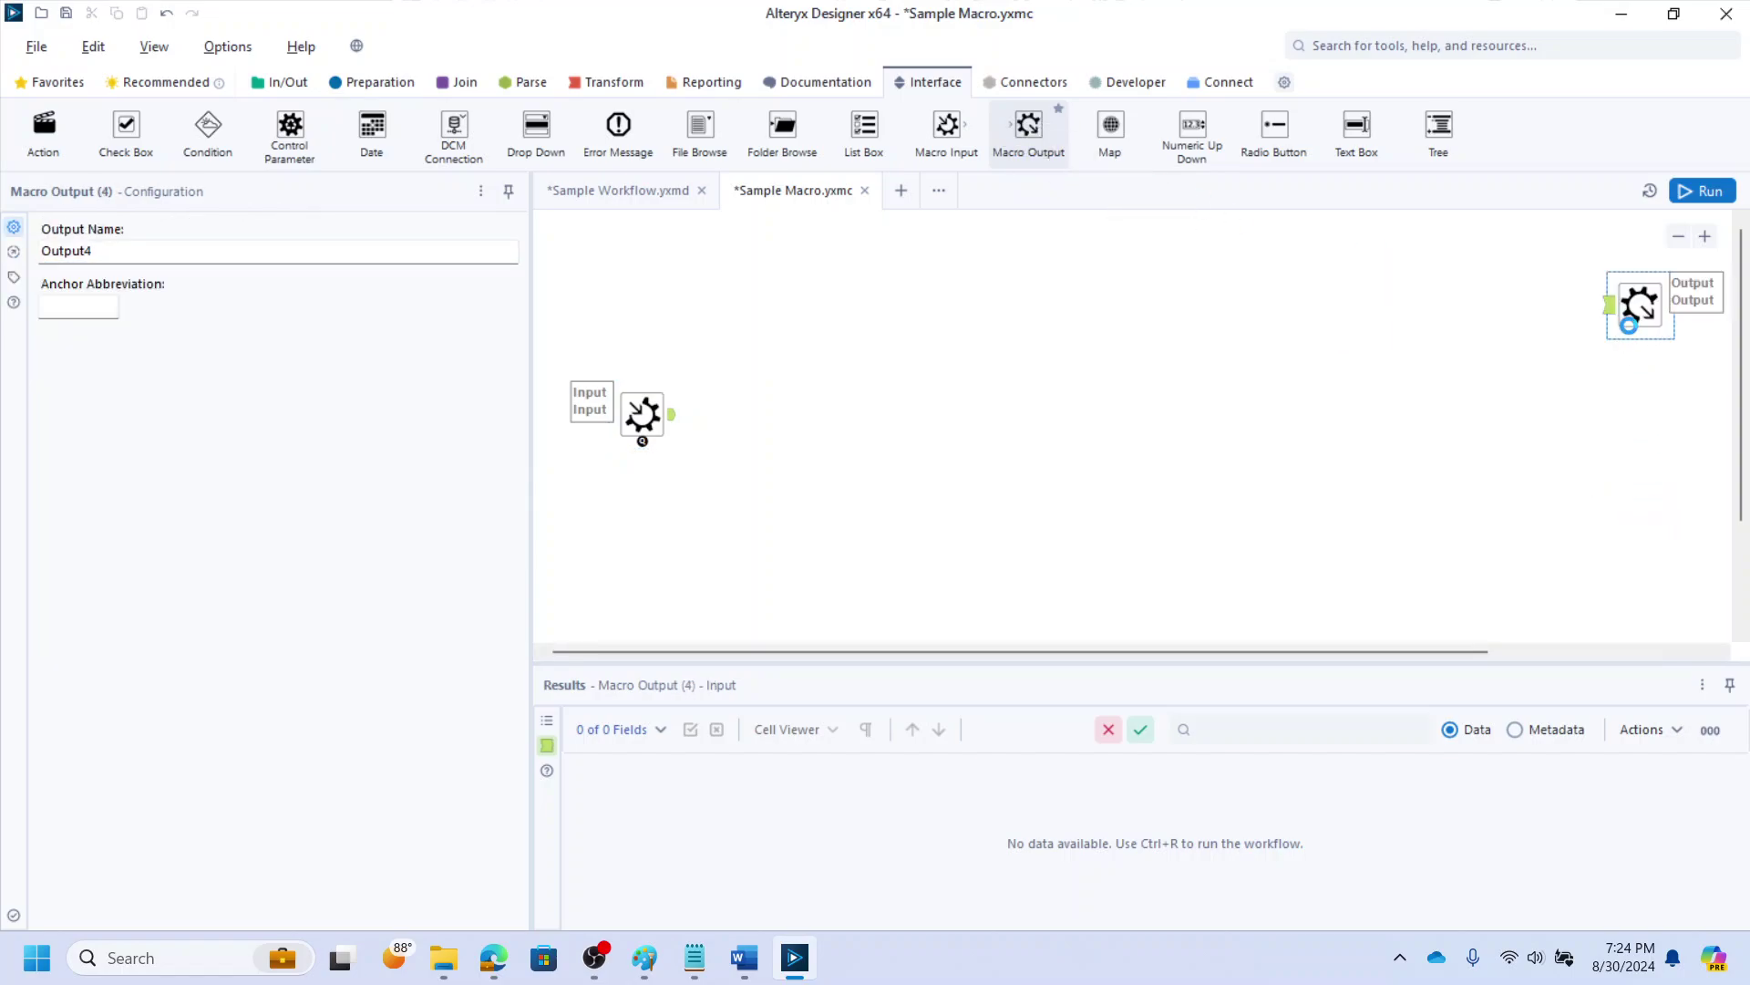
left_click(1633, 303)
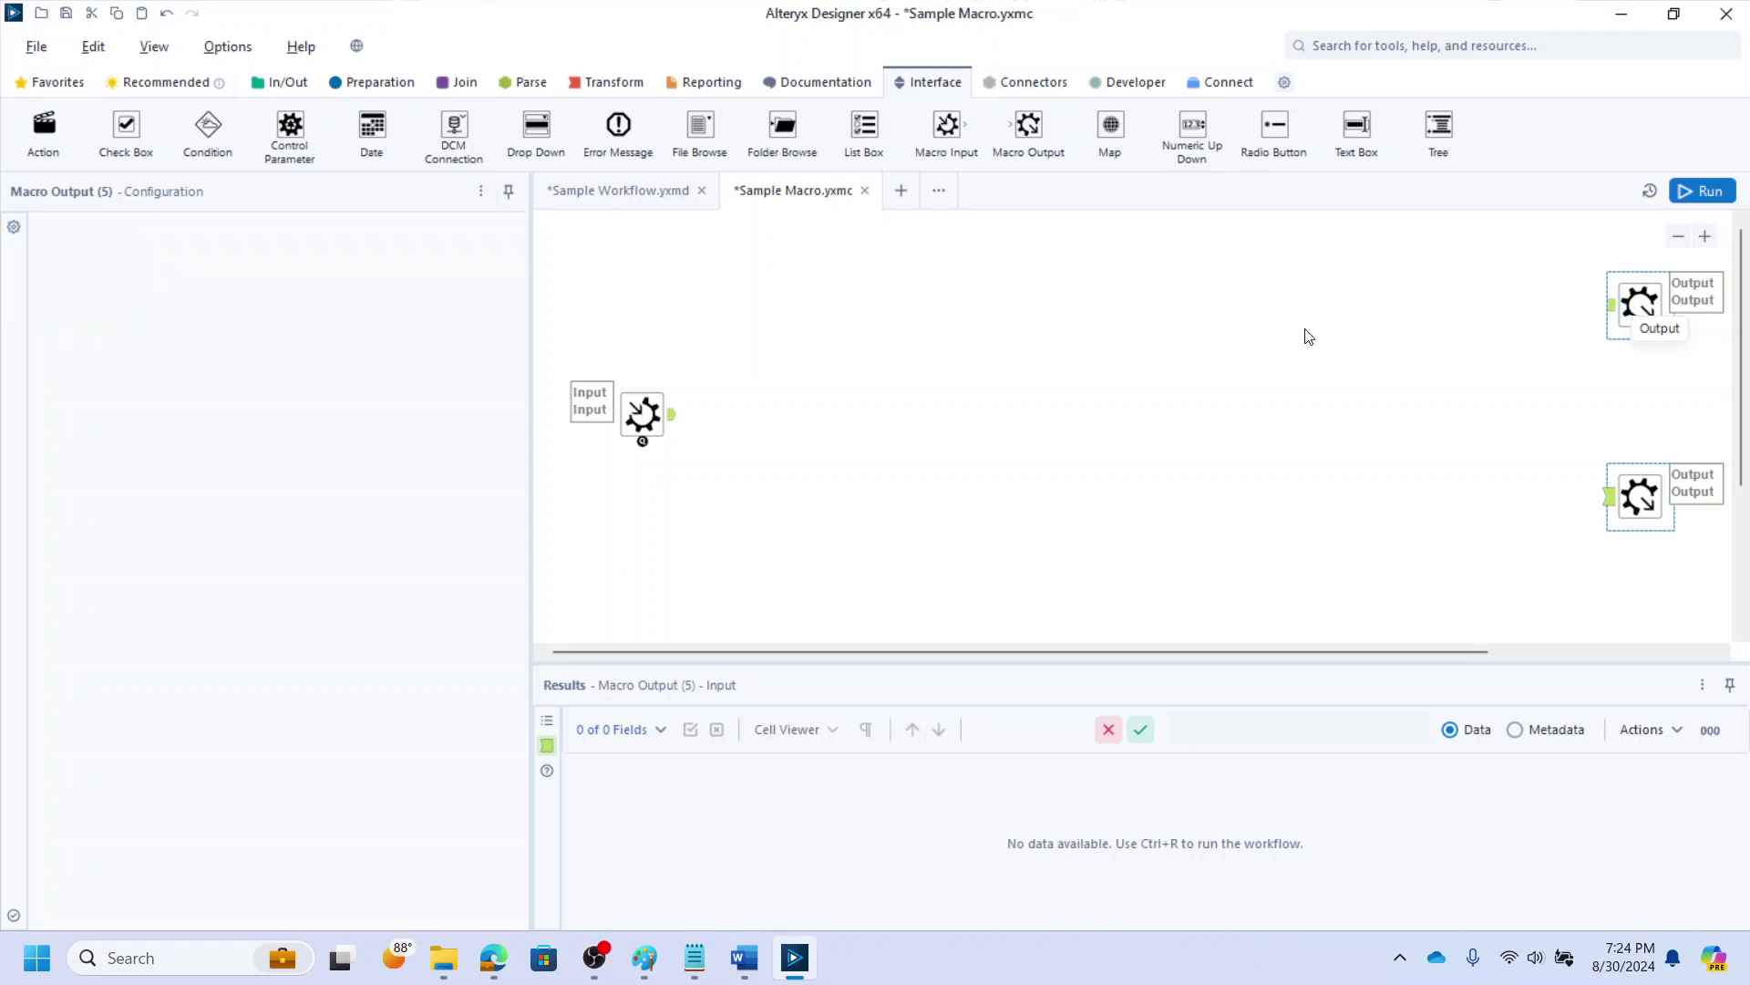
left_click(143, 247)
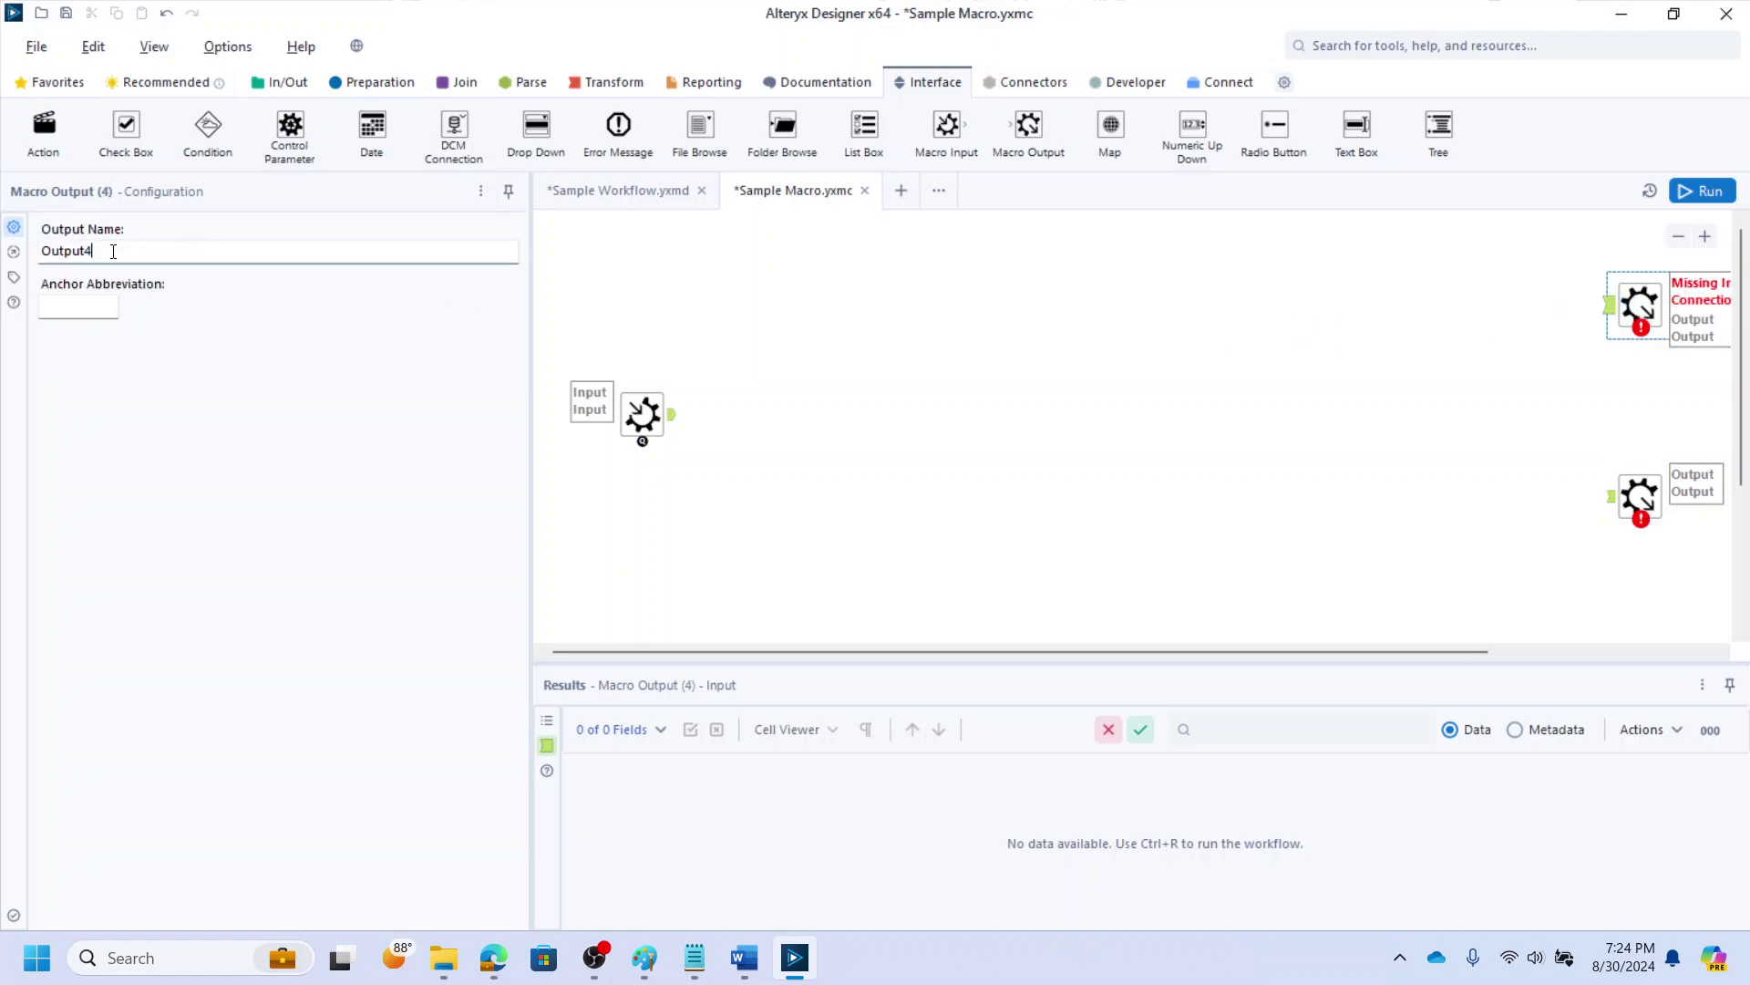
key("ctrl+a")
type("Com")
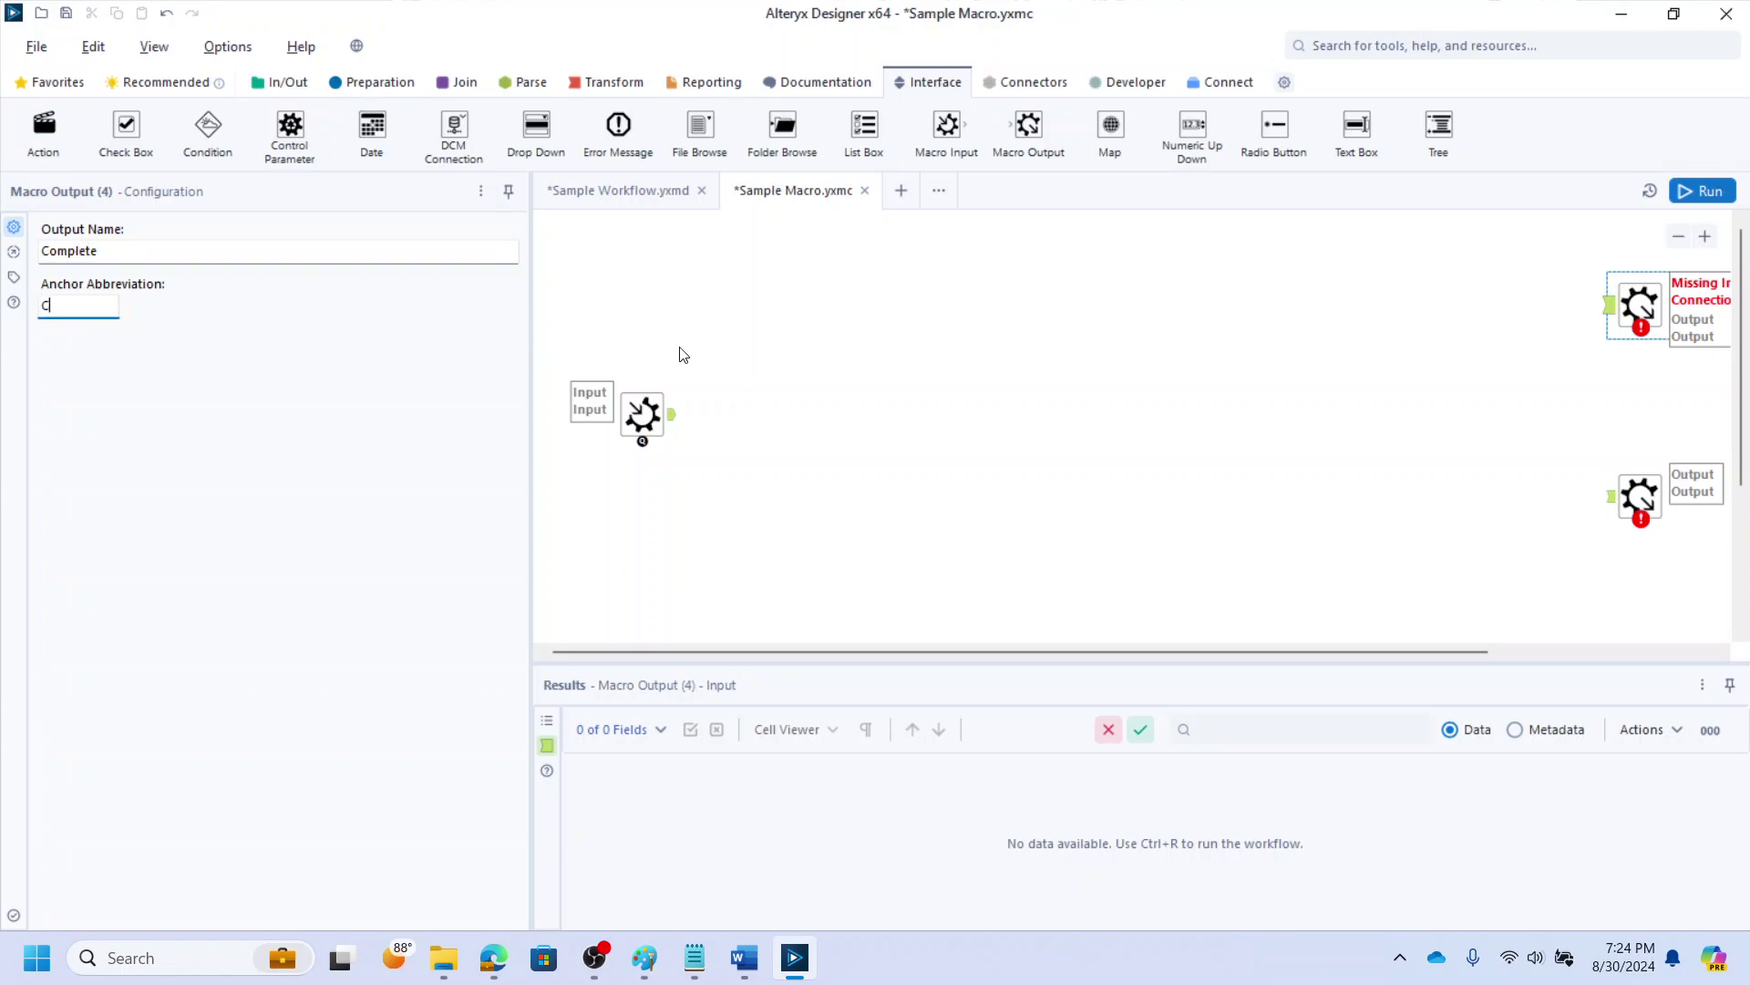
Name the lower Macro Output Iterate and move both Macro Outputs farther from the Macro Input
left_click(1638, 496)
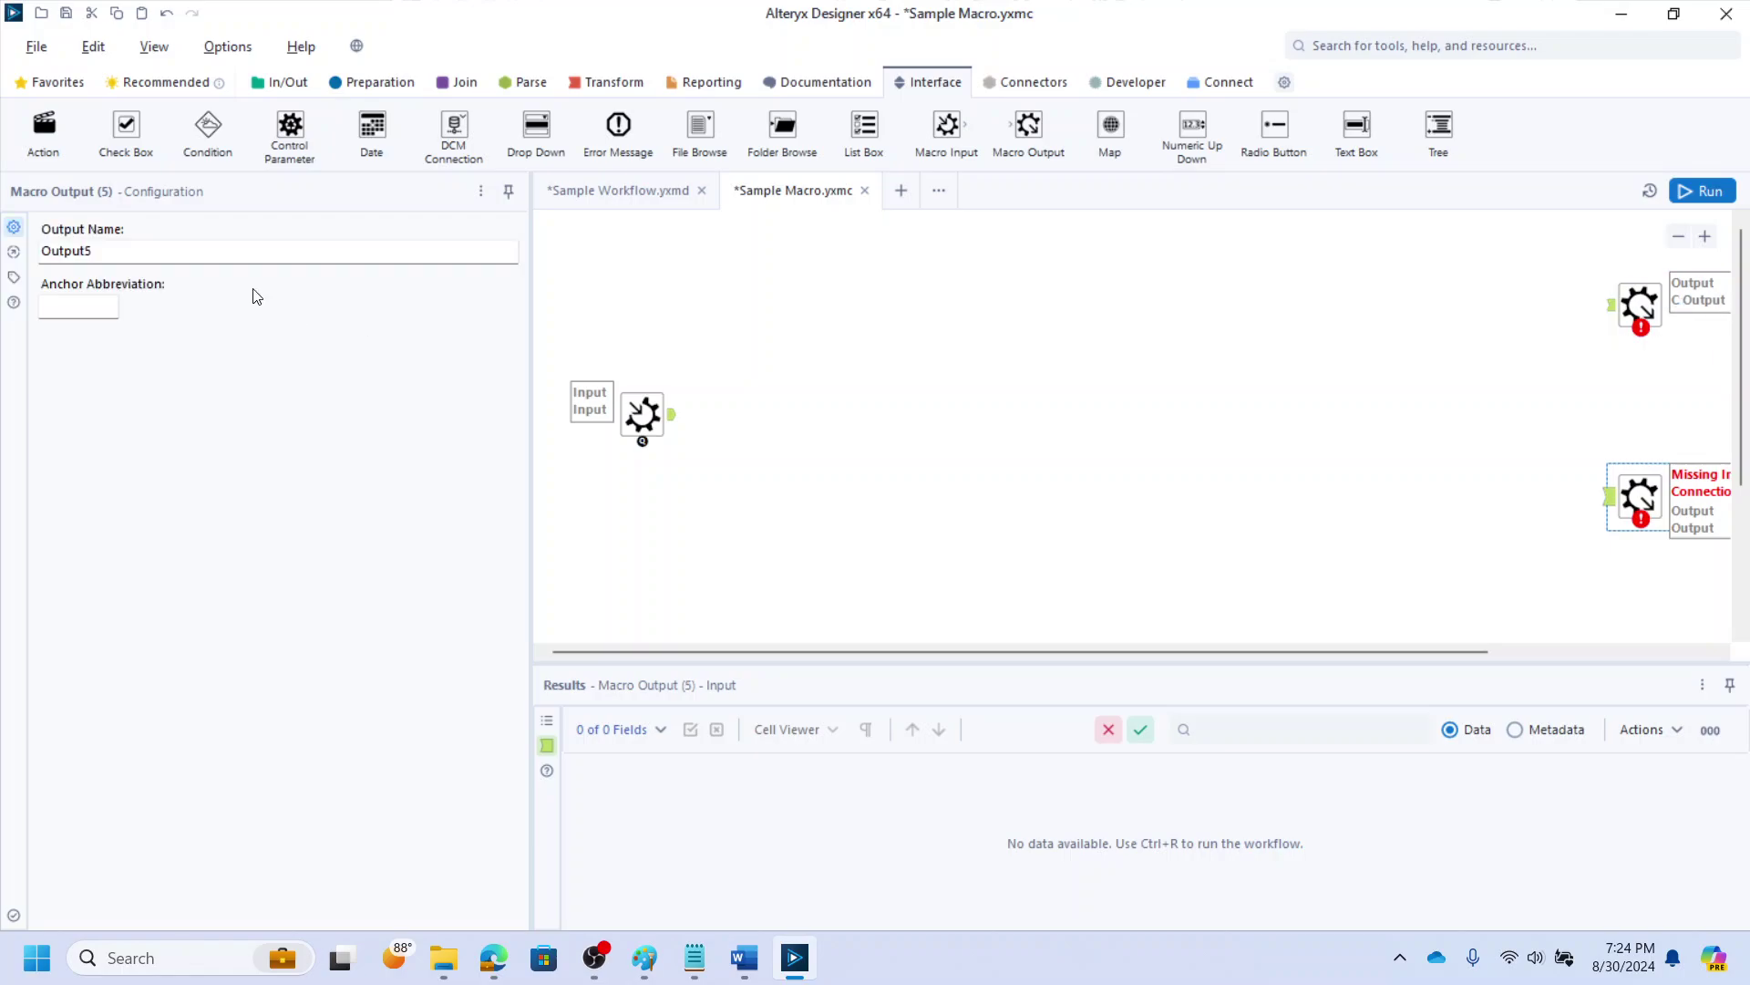
double_click(49, 246)
key("BackSpace")
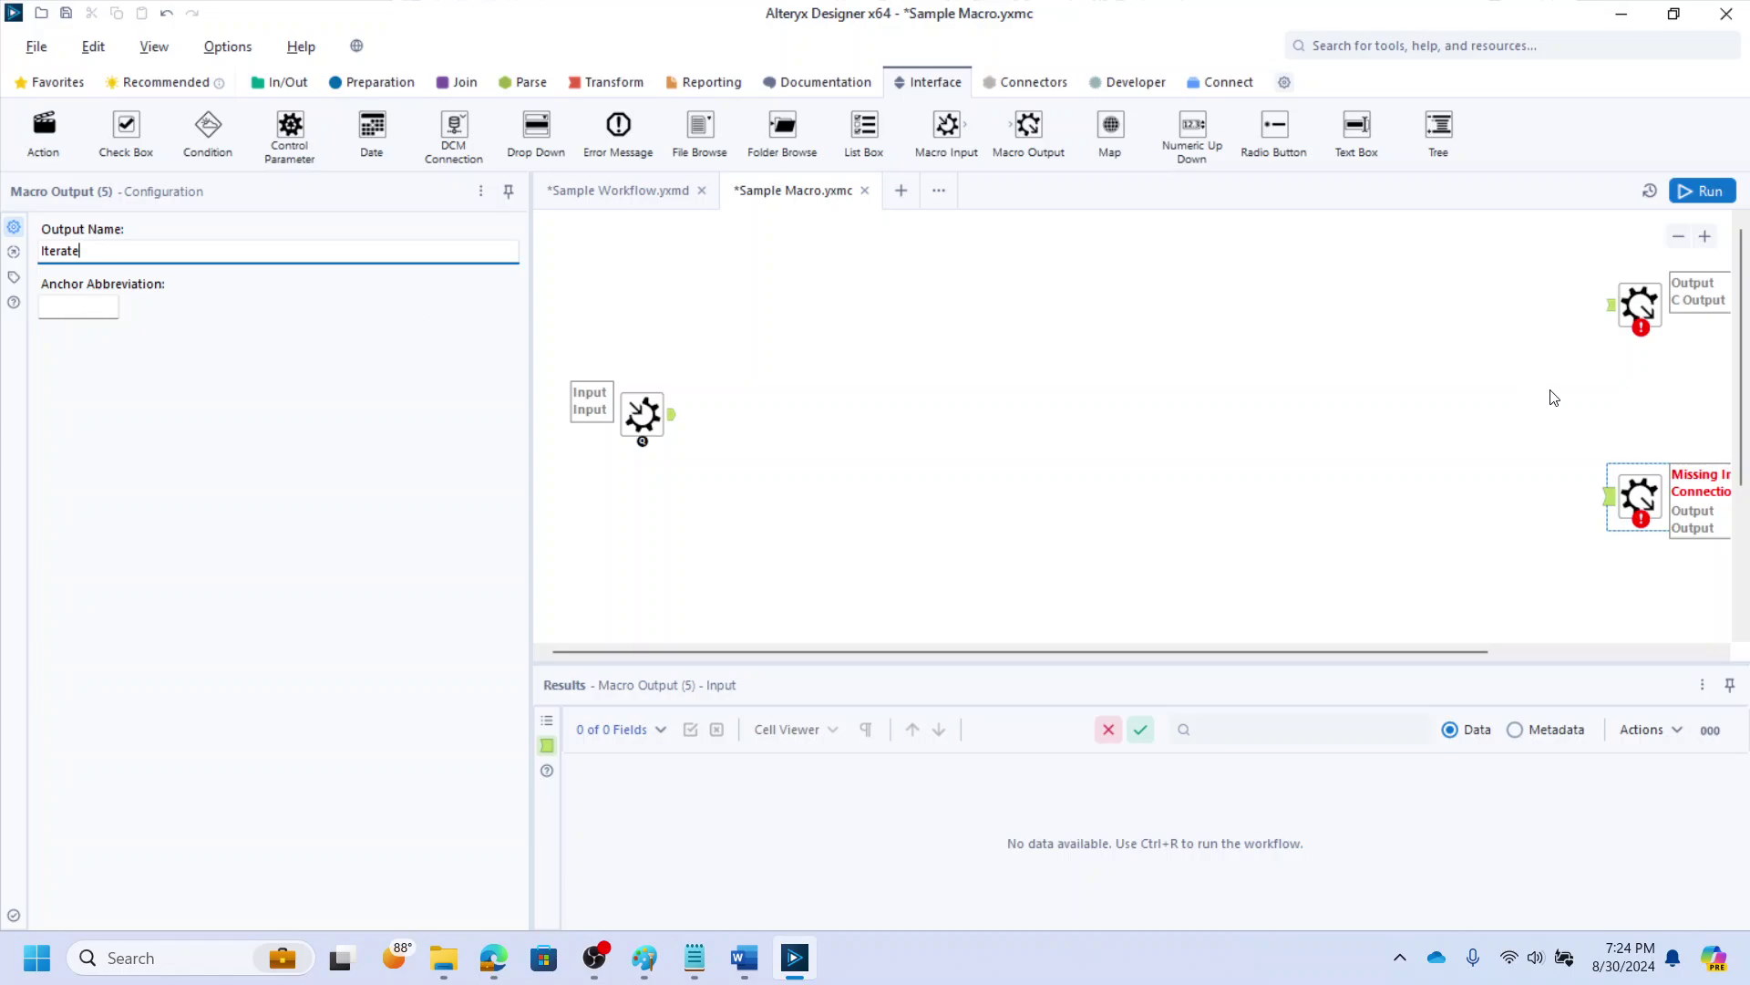
left_click_drag(1561, 265, 1654, 508)
left_click_drag(1639, 500, 1732, 527)
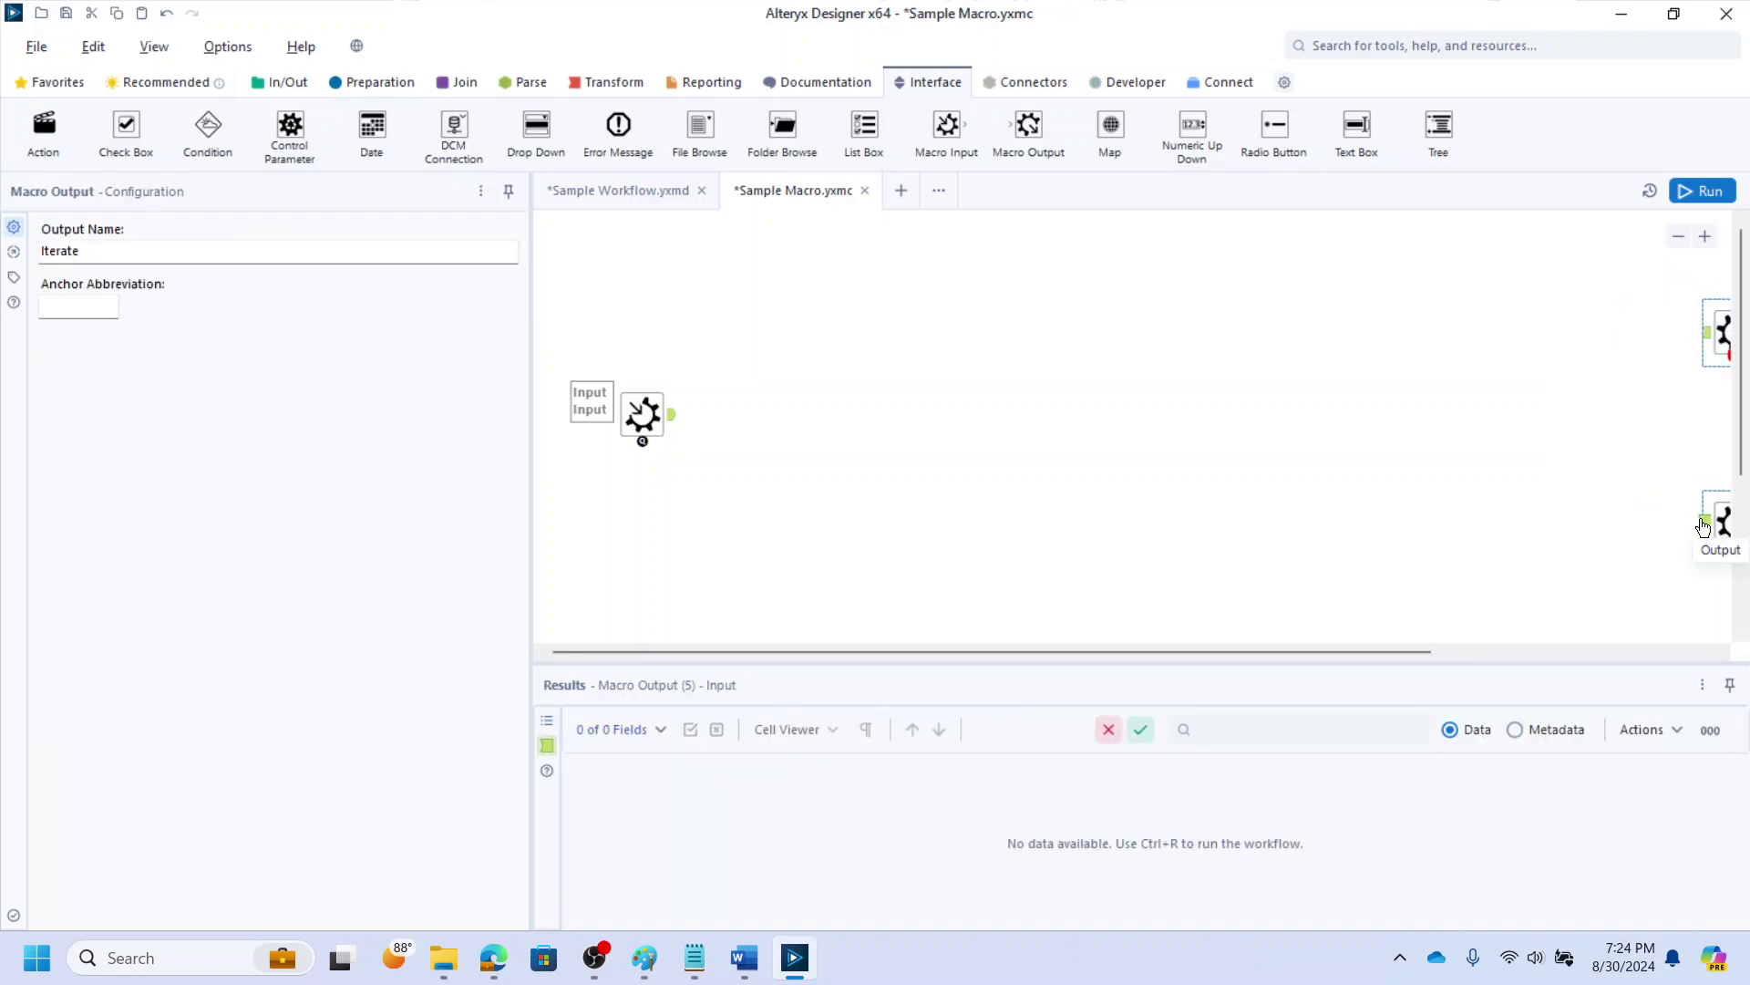
left_click(1431, 497)
Connect a Filter tool to the Macro Input with the basic filter Transaction Type Equals Purchase
left_click(645, 417)
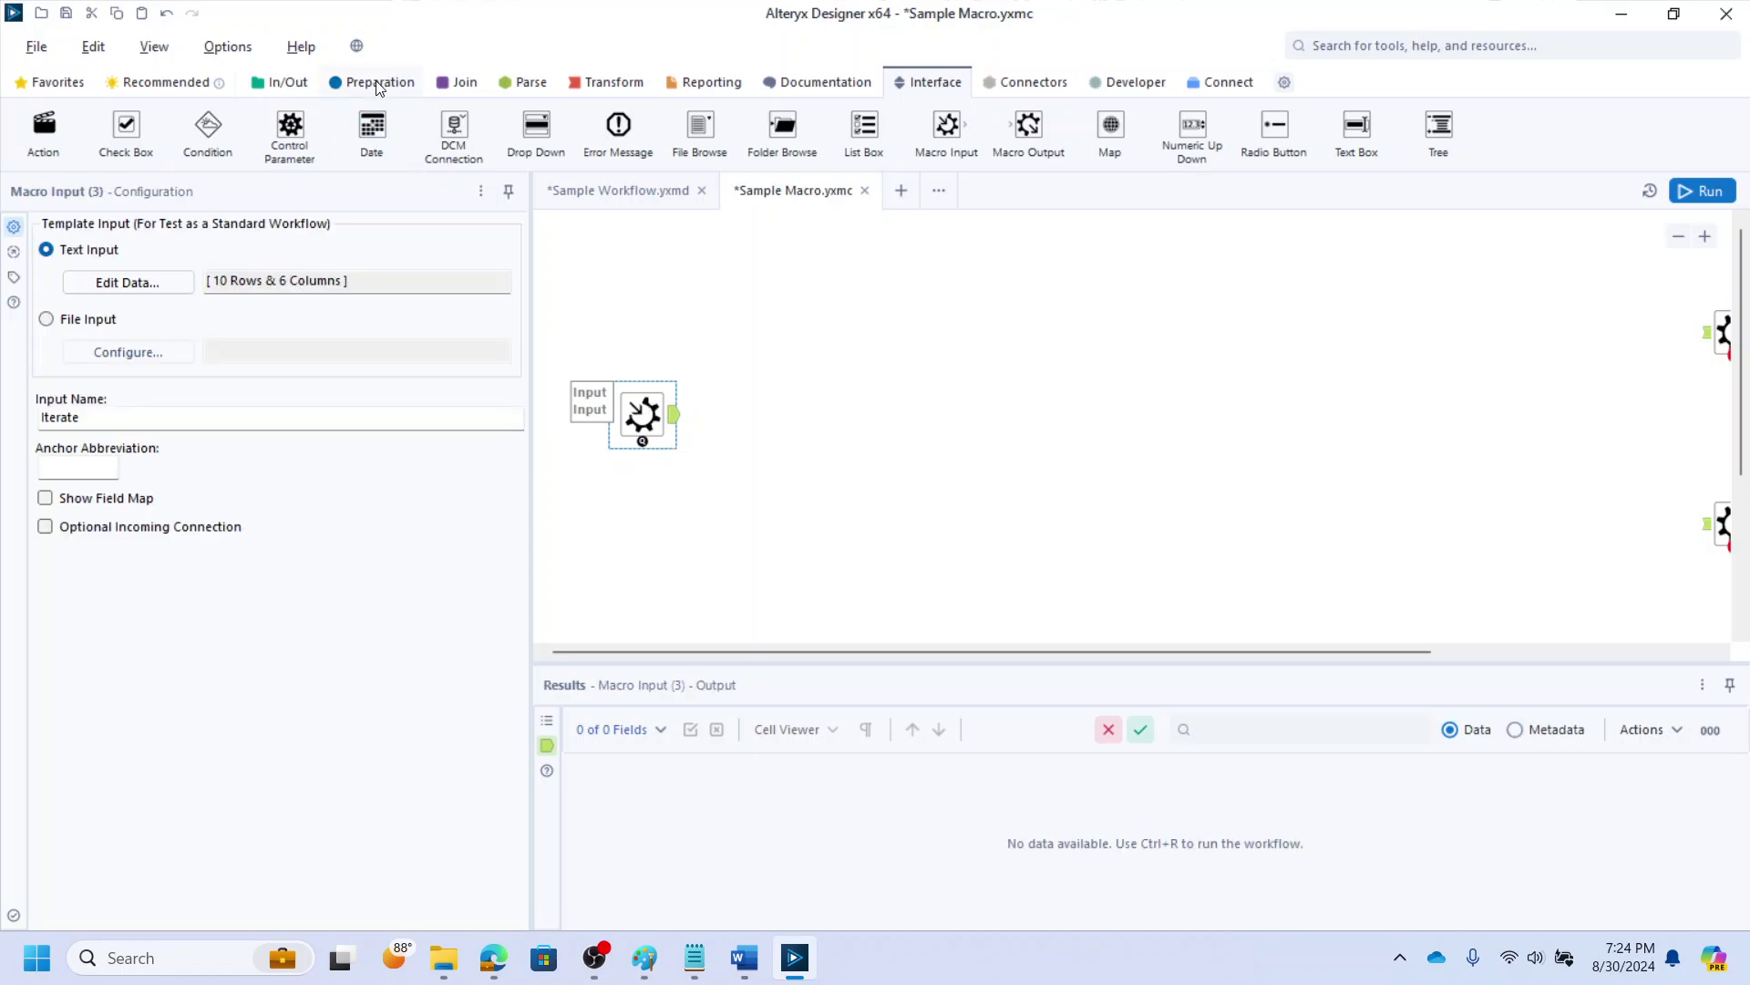
left_click(379, 84)
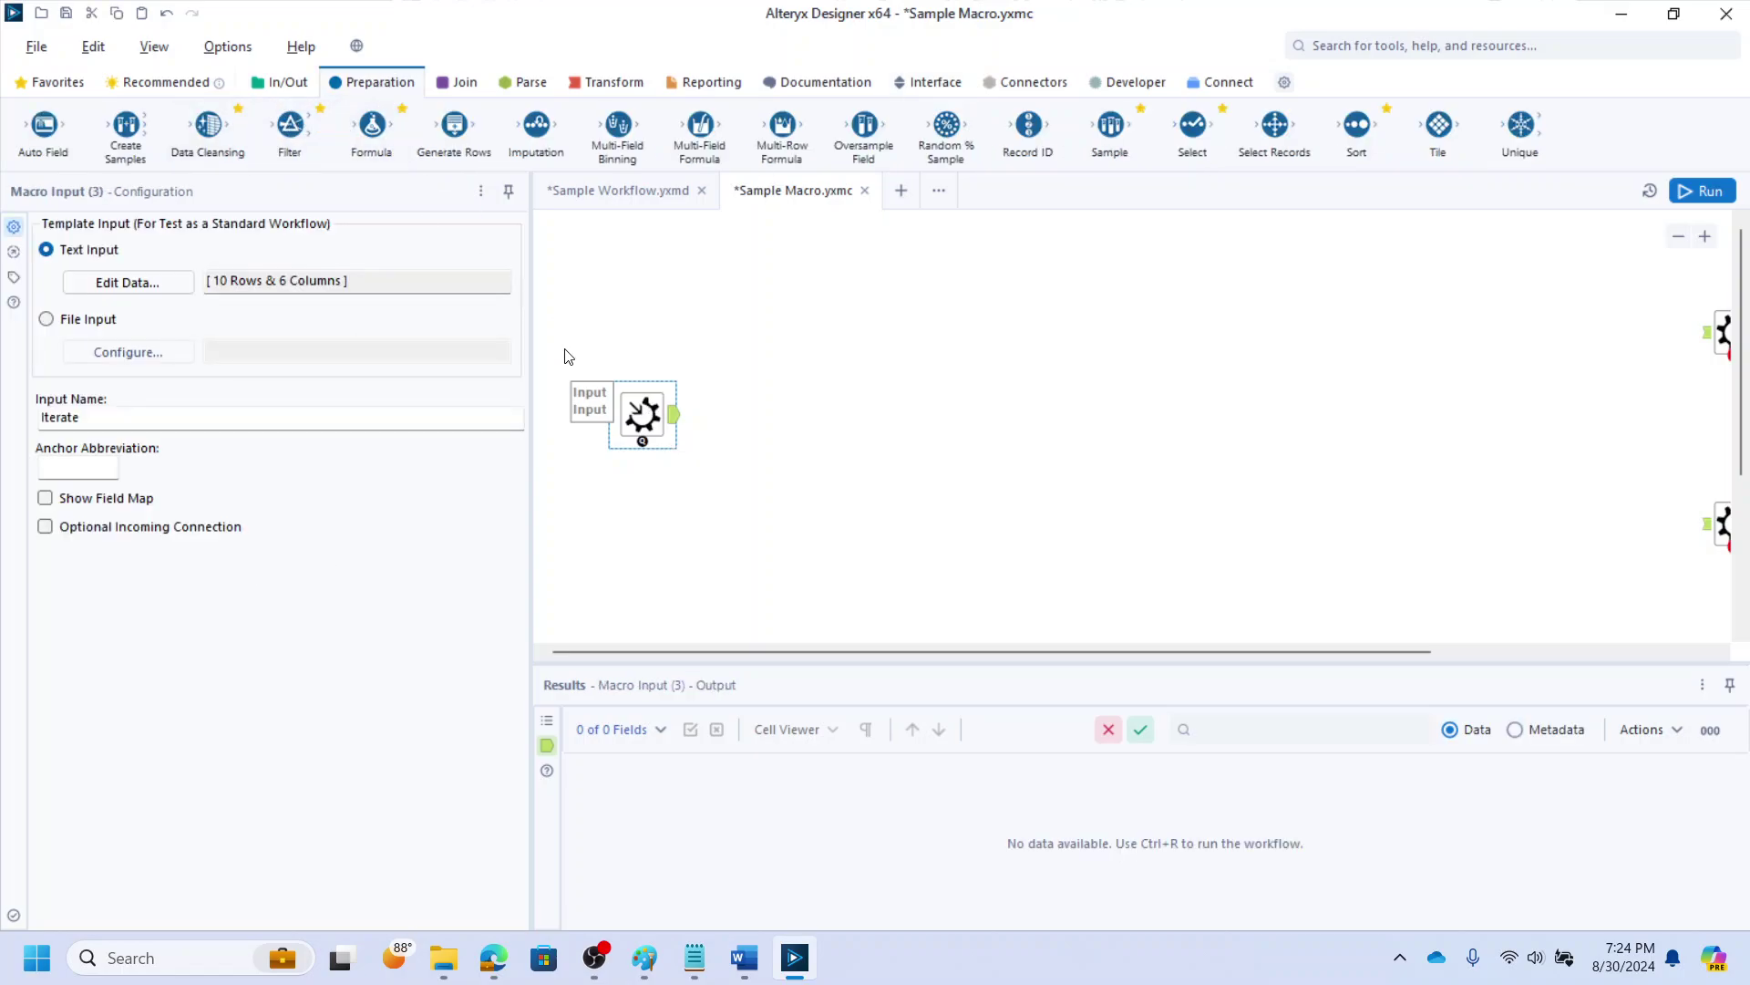
left_click_drag(289, 126, 733, 417)
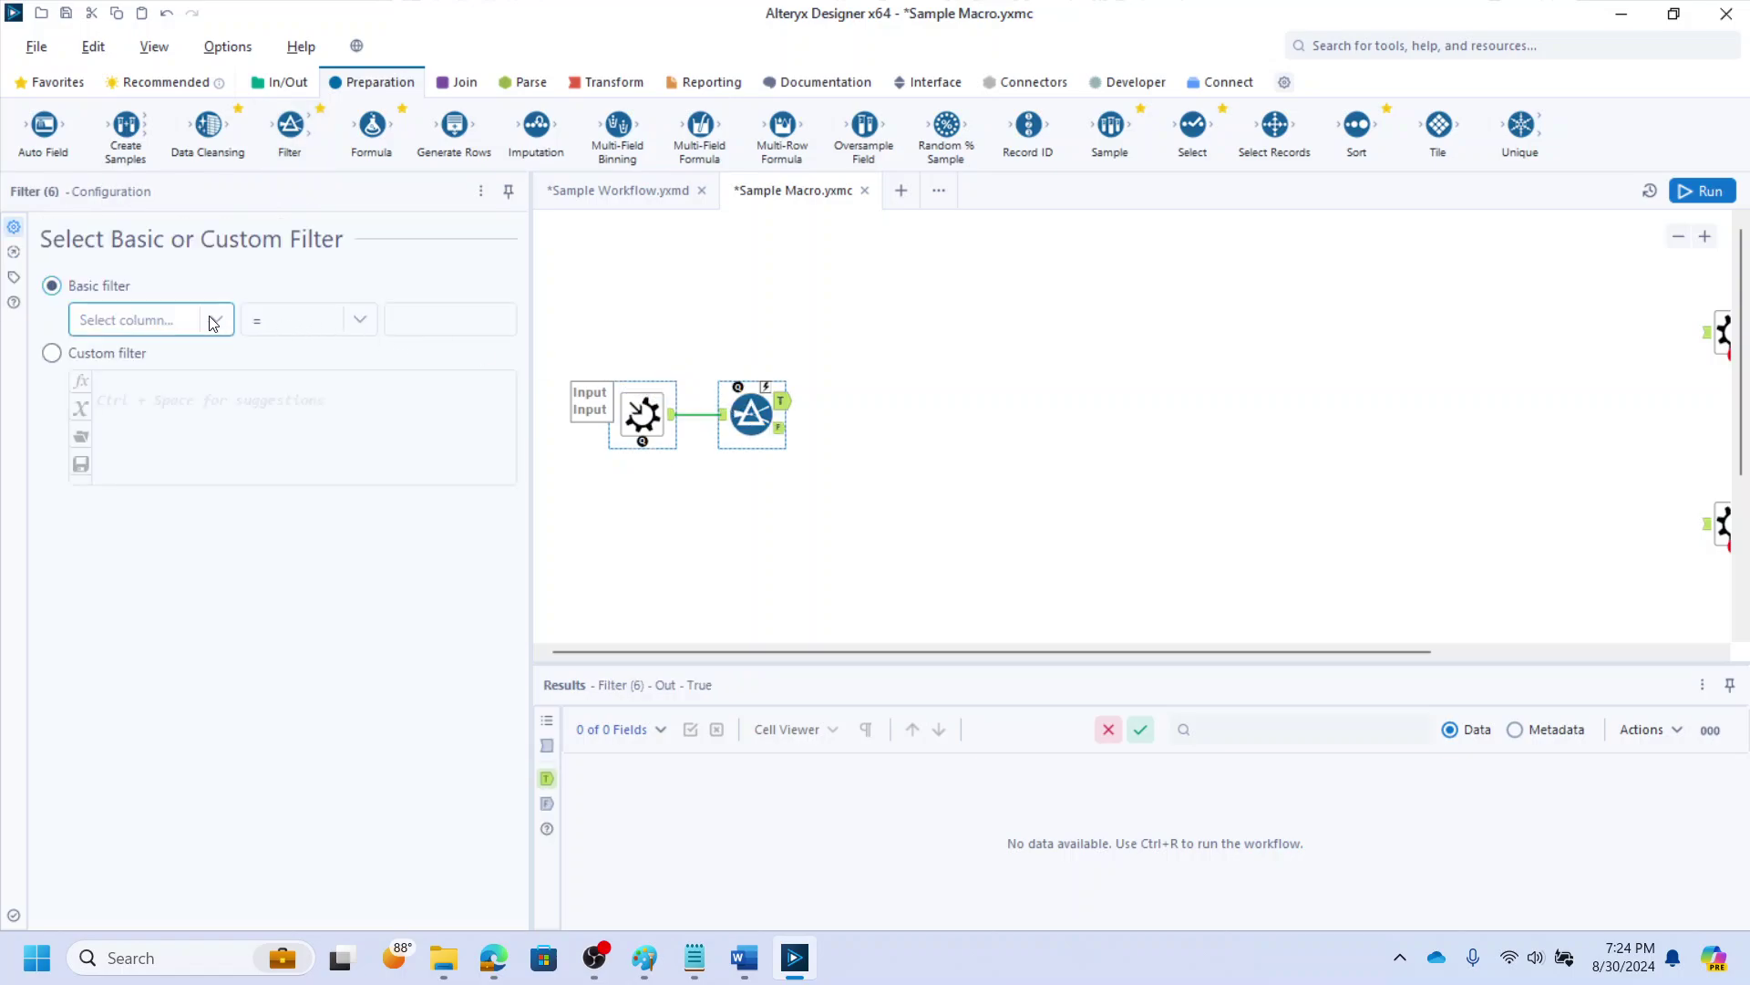
left_click(212, 323)
left_click(146, 417)
left_click(466, 313)
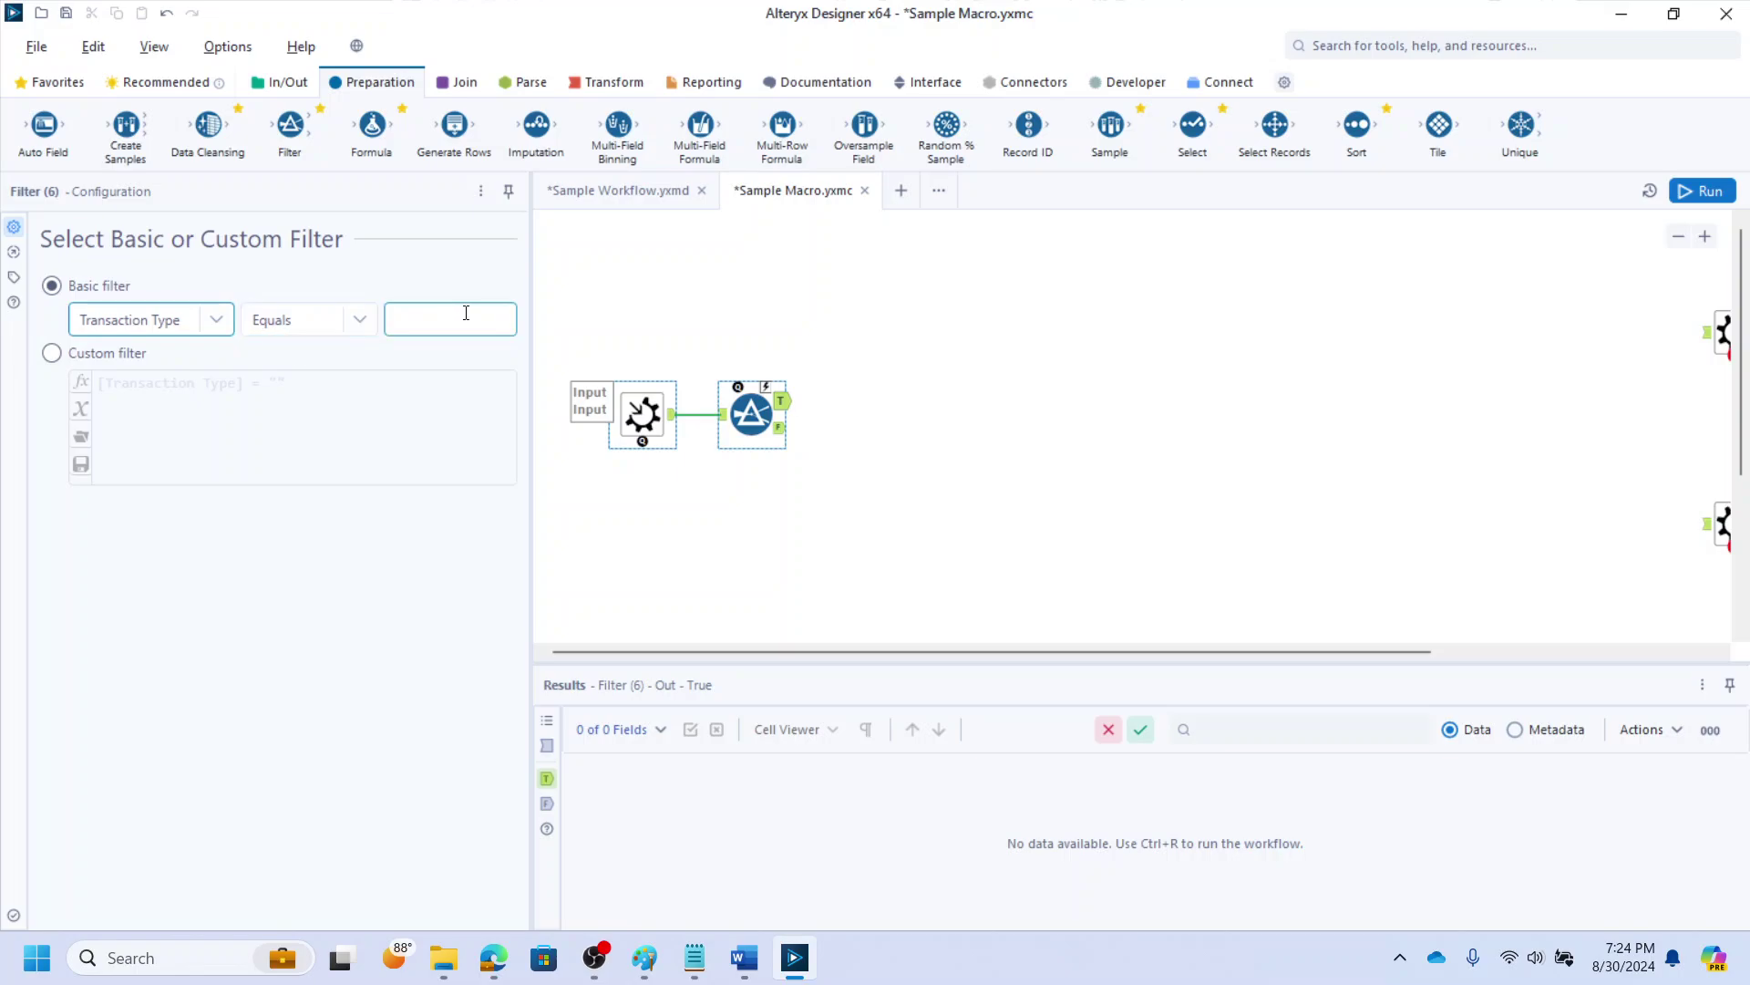
left_click(466, 313)
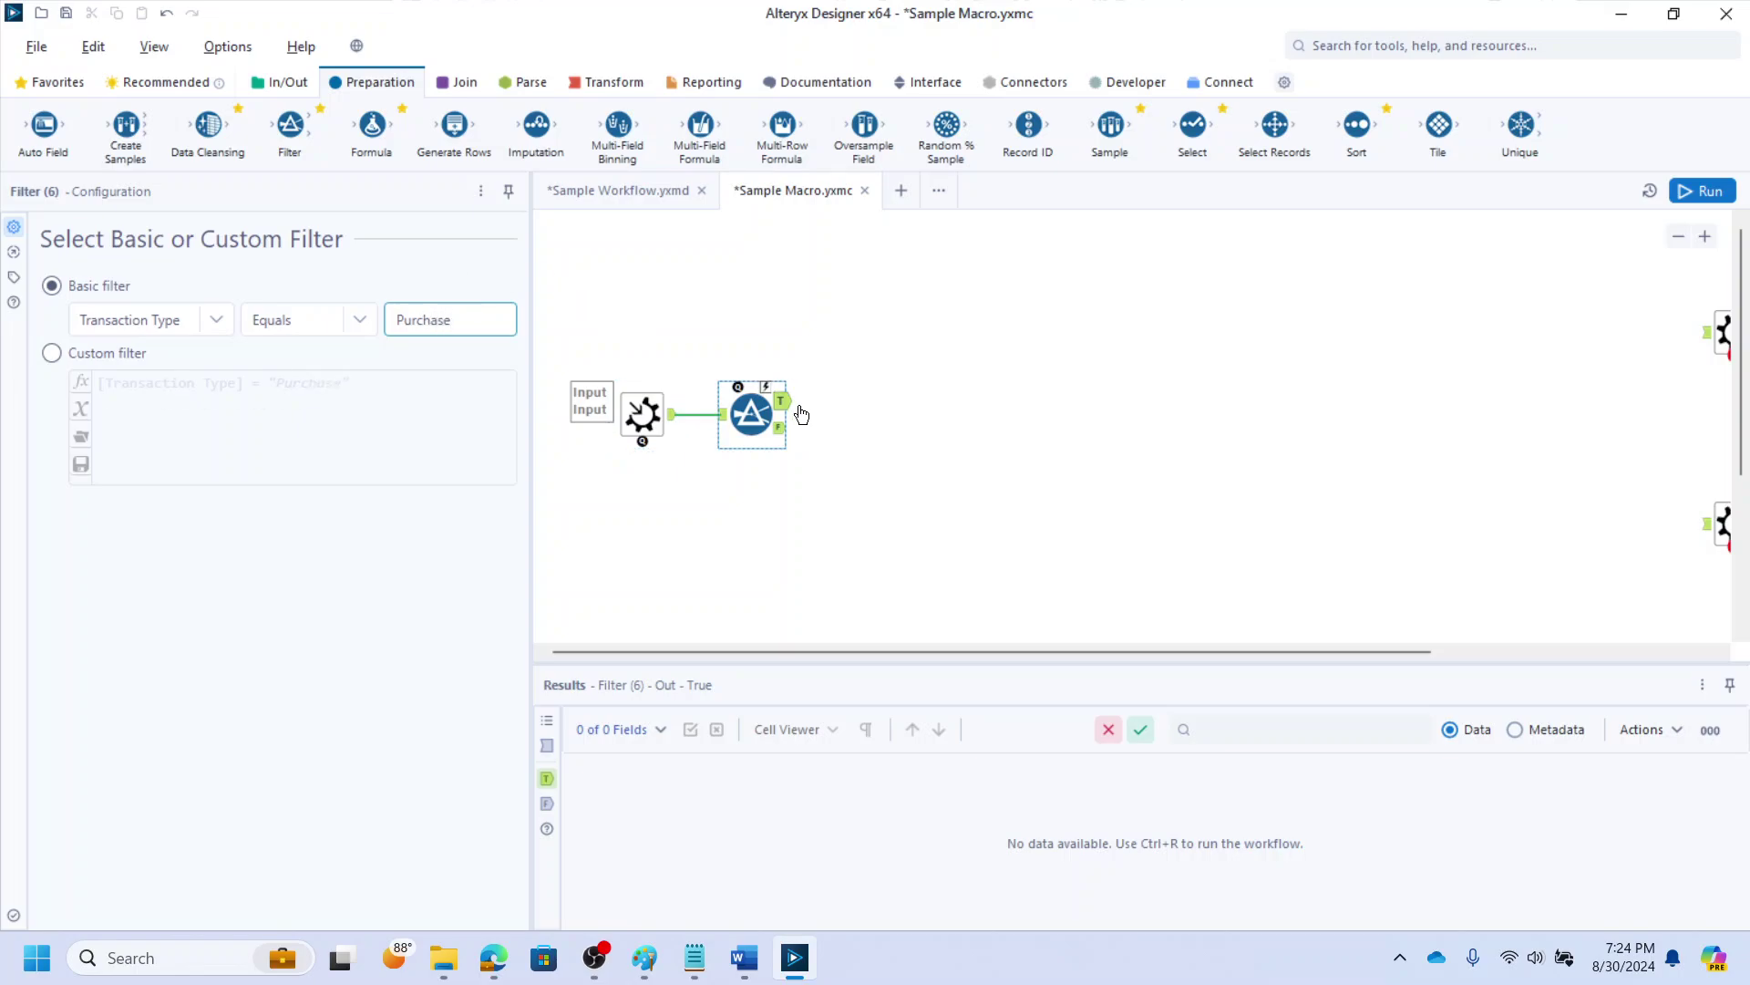
Run the macro and view the records in the Filter's True and False outputs
left_click(899, 424)
key("ctrl+r")
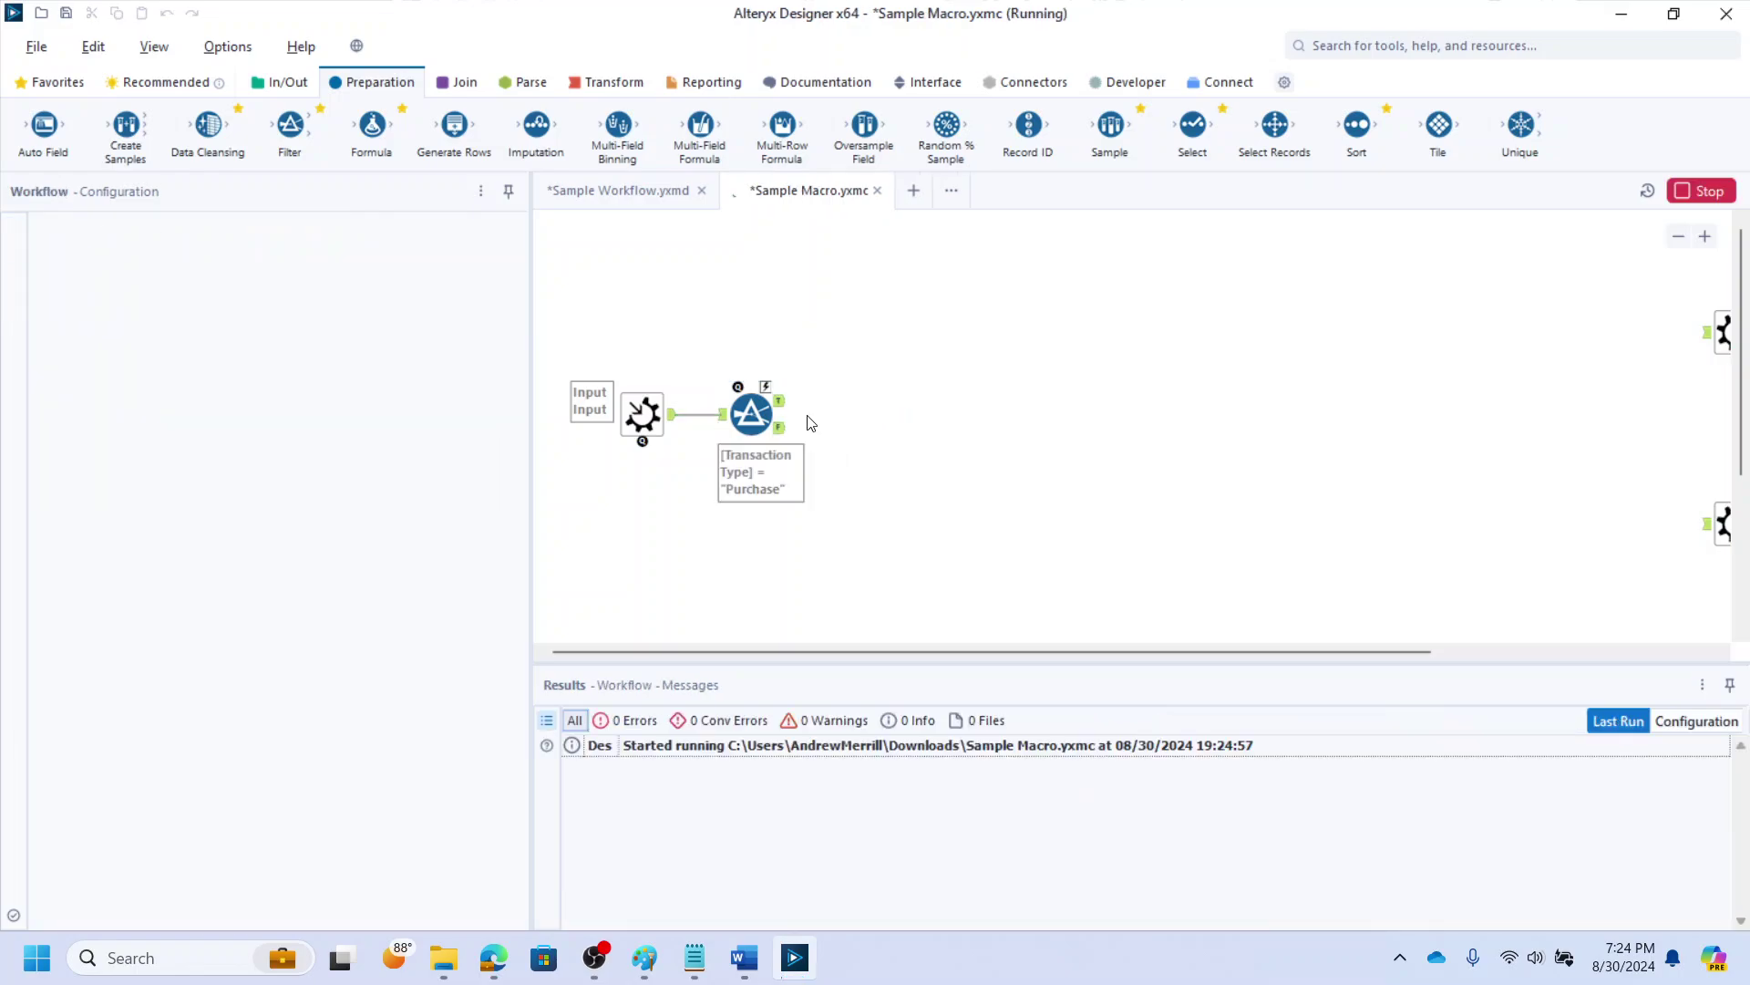
left_click(782, 401)
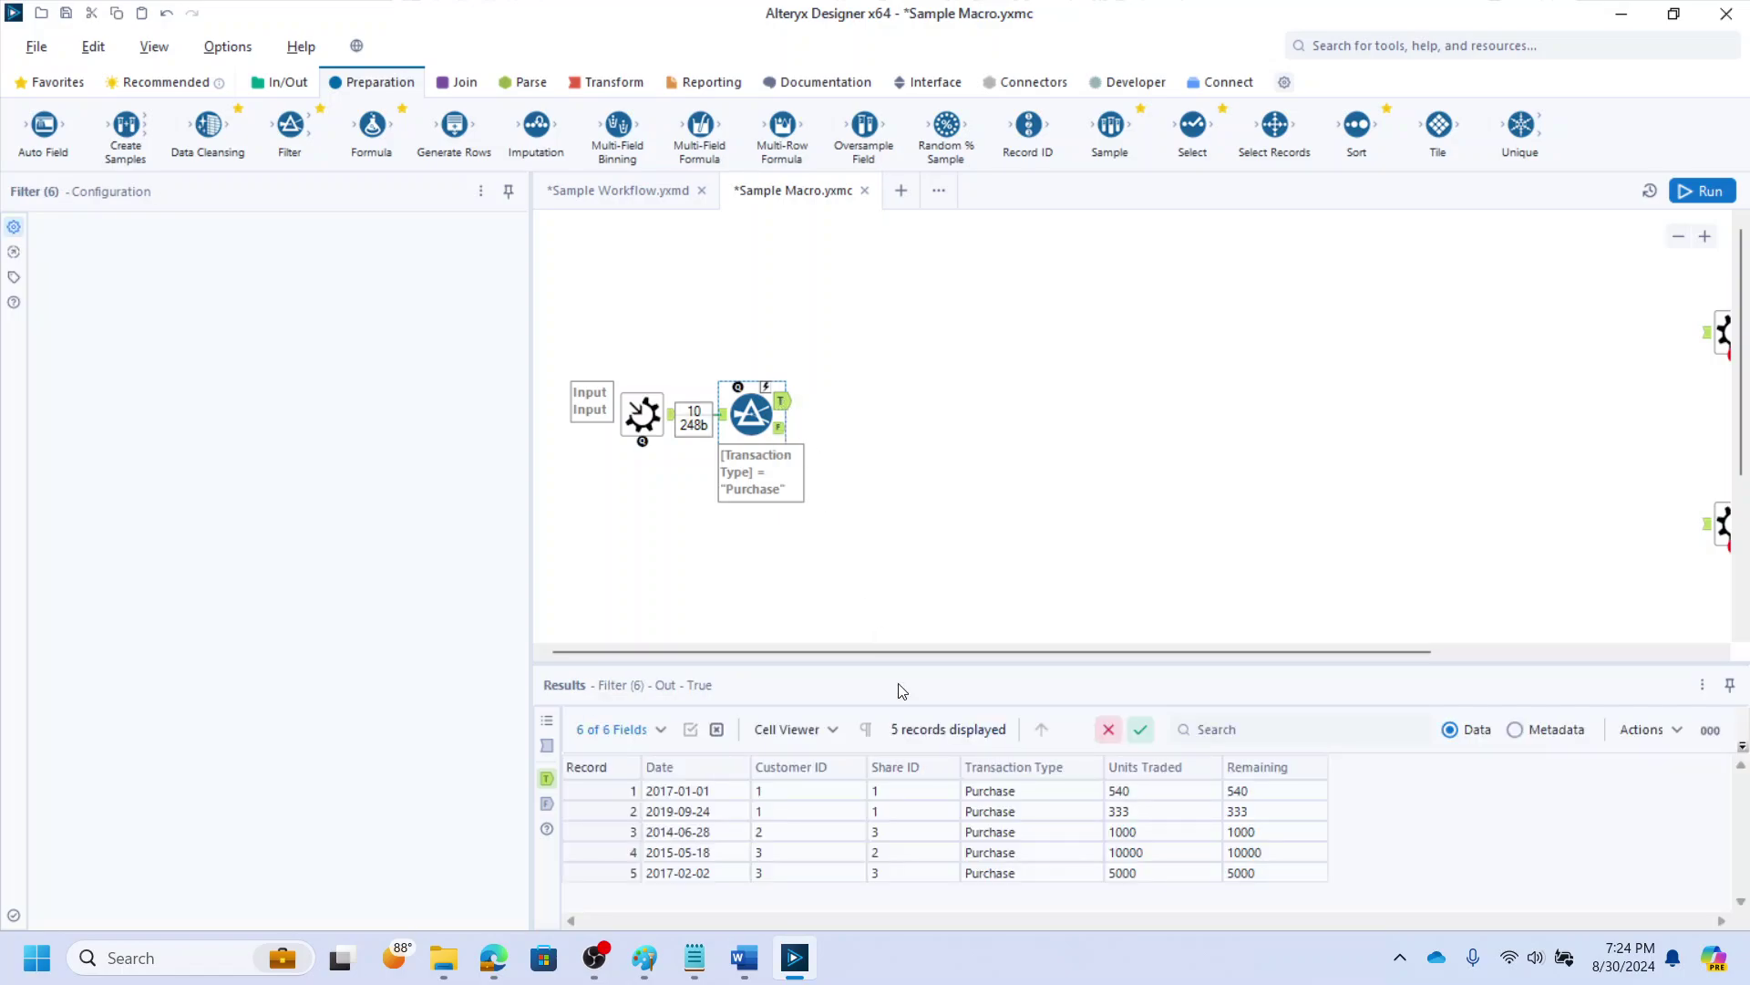
left_click(782, 428)
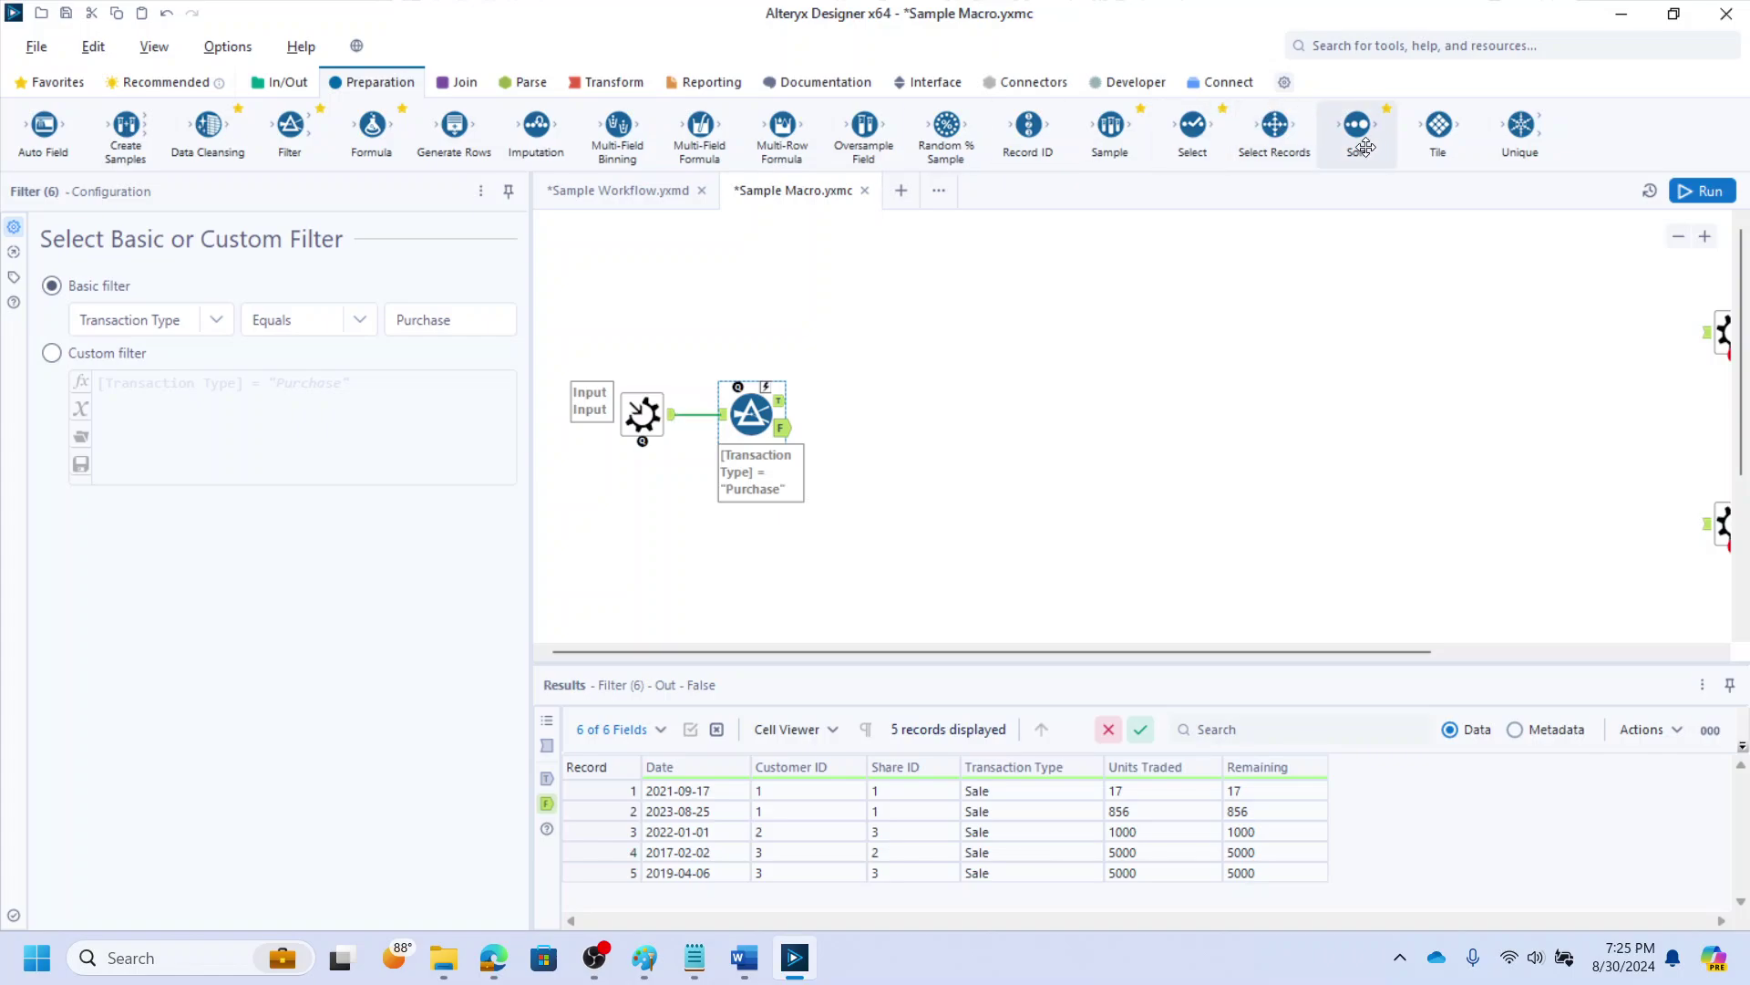
Connect a Sort tool to the Filter's False output and sort by Date in Ascending order
left_click_drag(1357, 128, 861, 481)
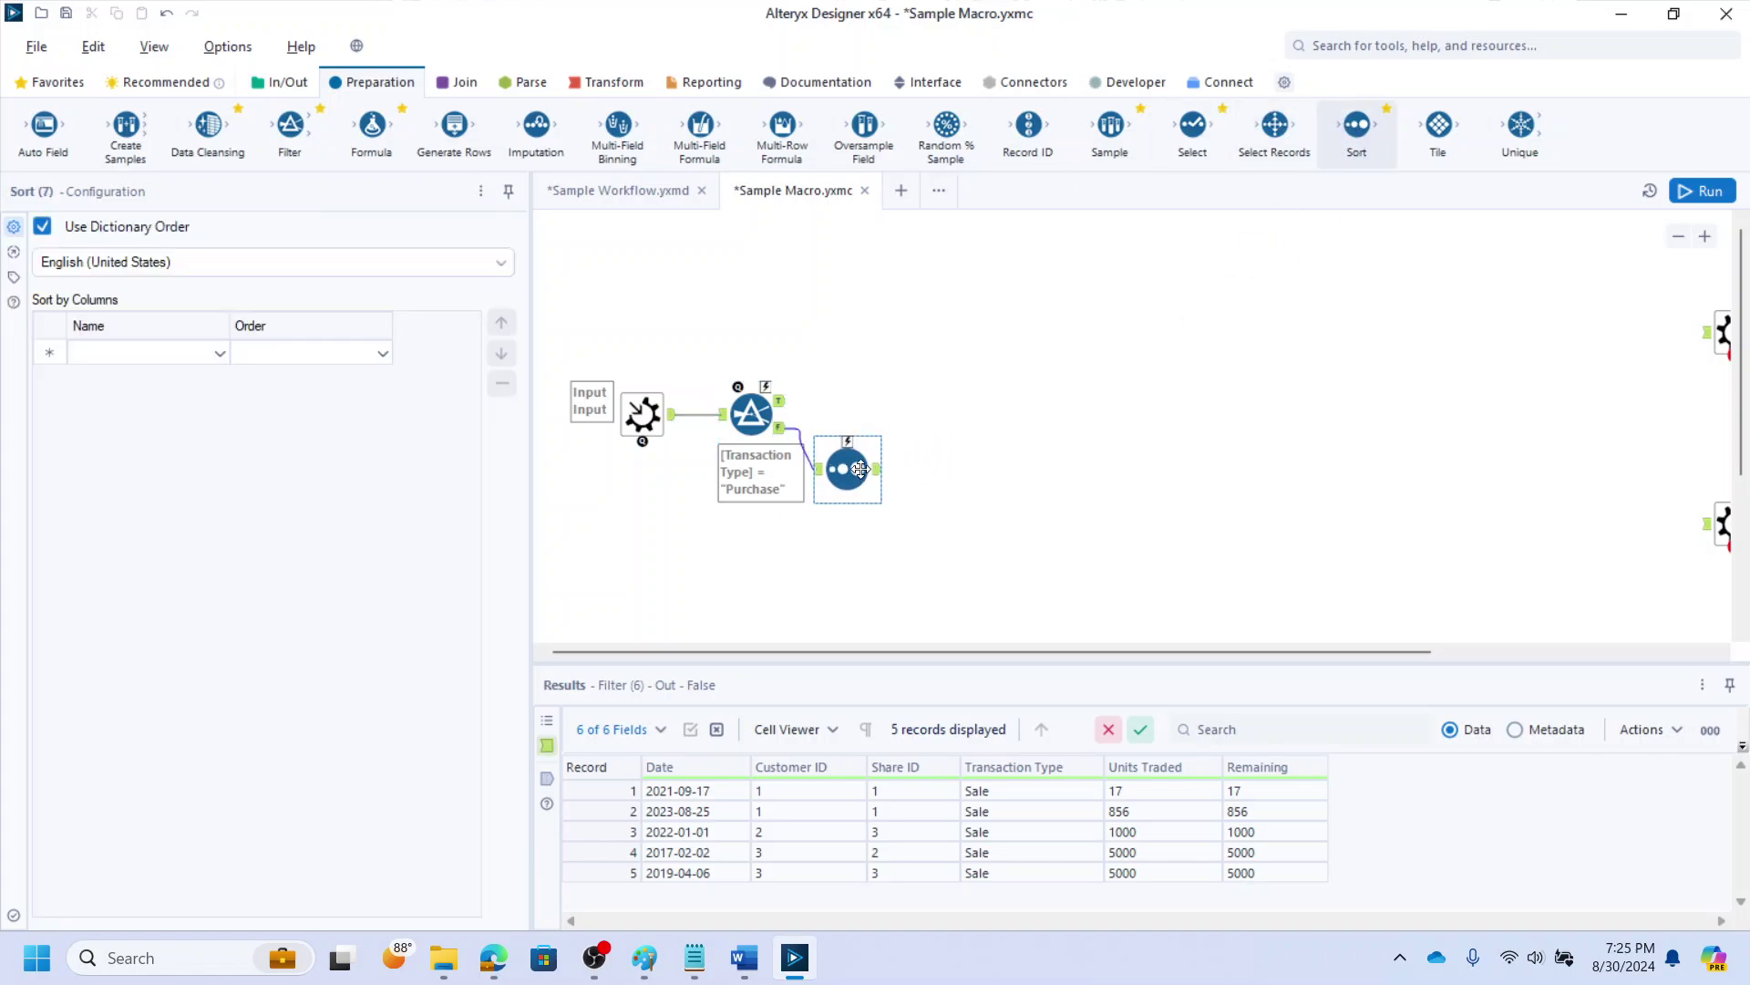
left_click(202, 344)
left_click(220, 353)
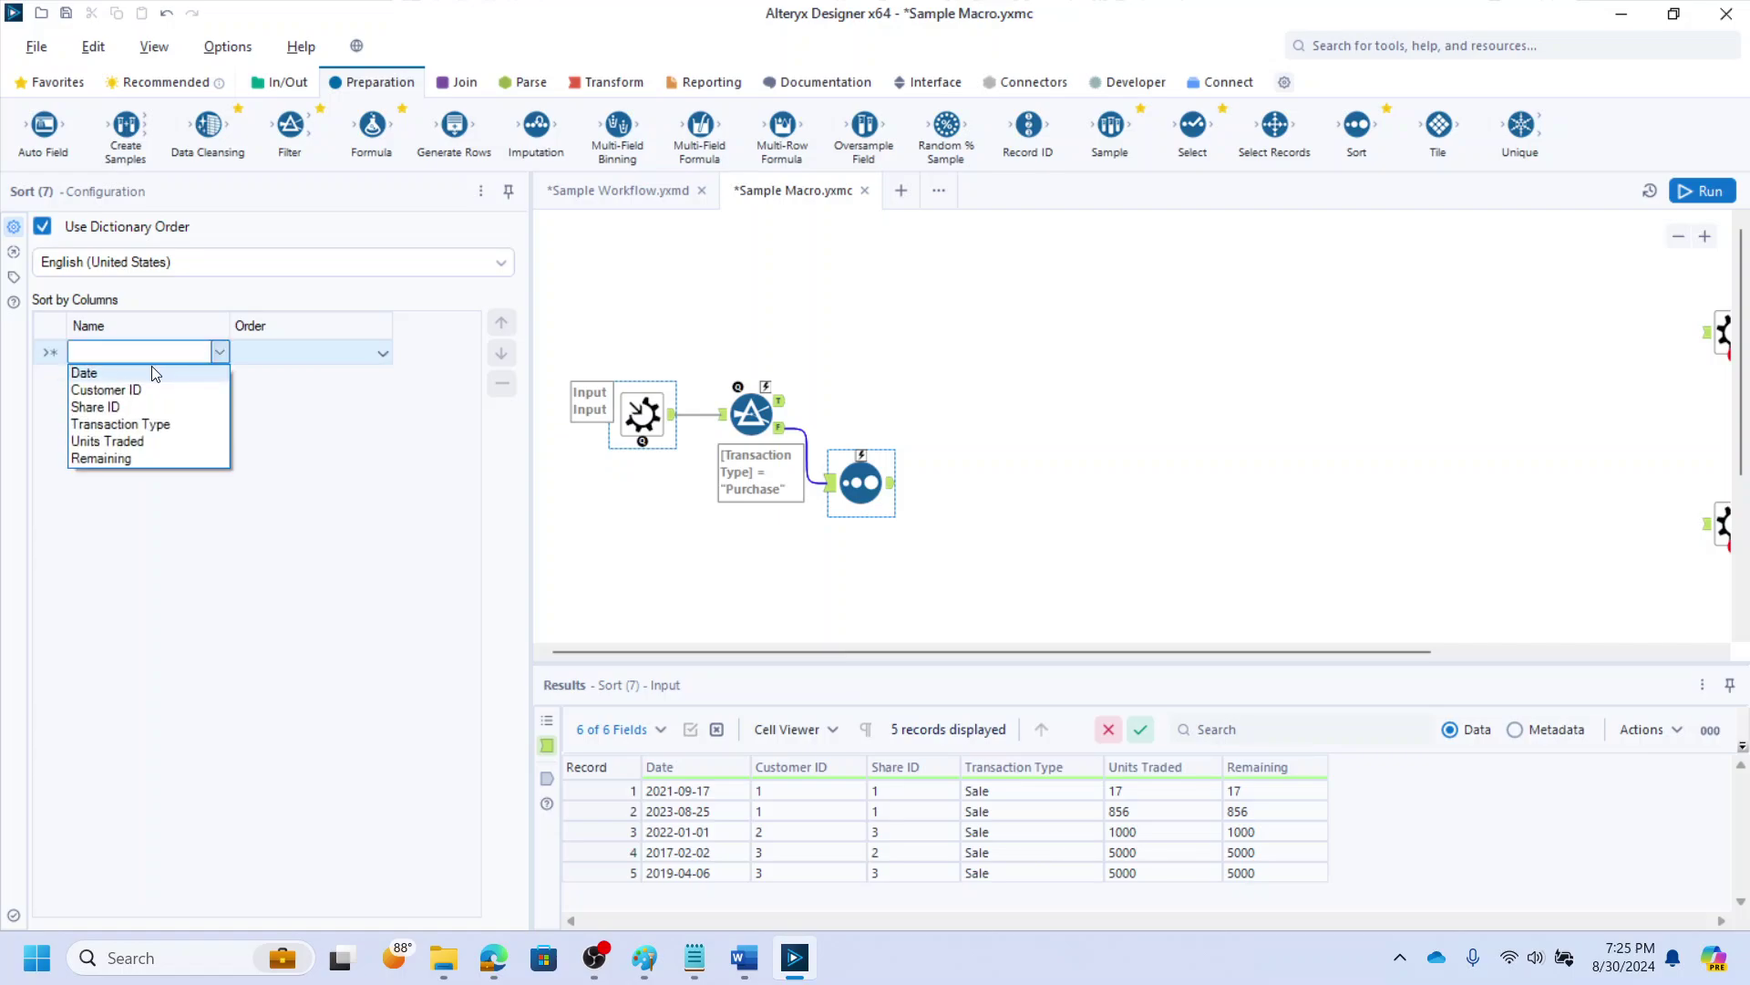
left_click(89, 370)
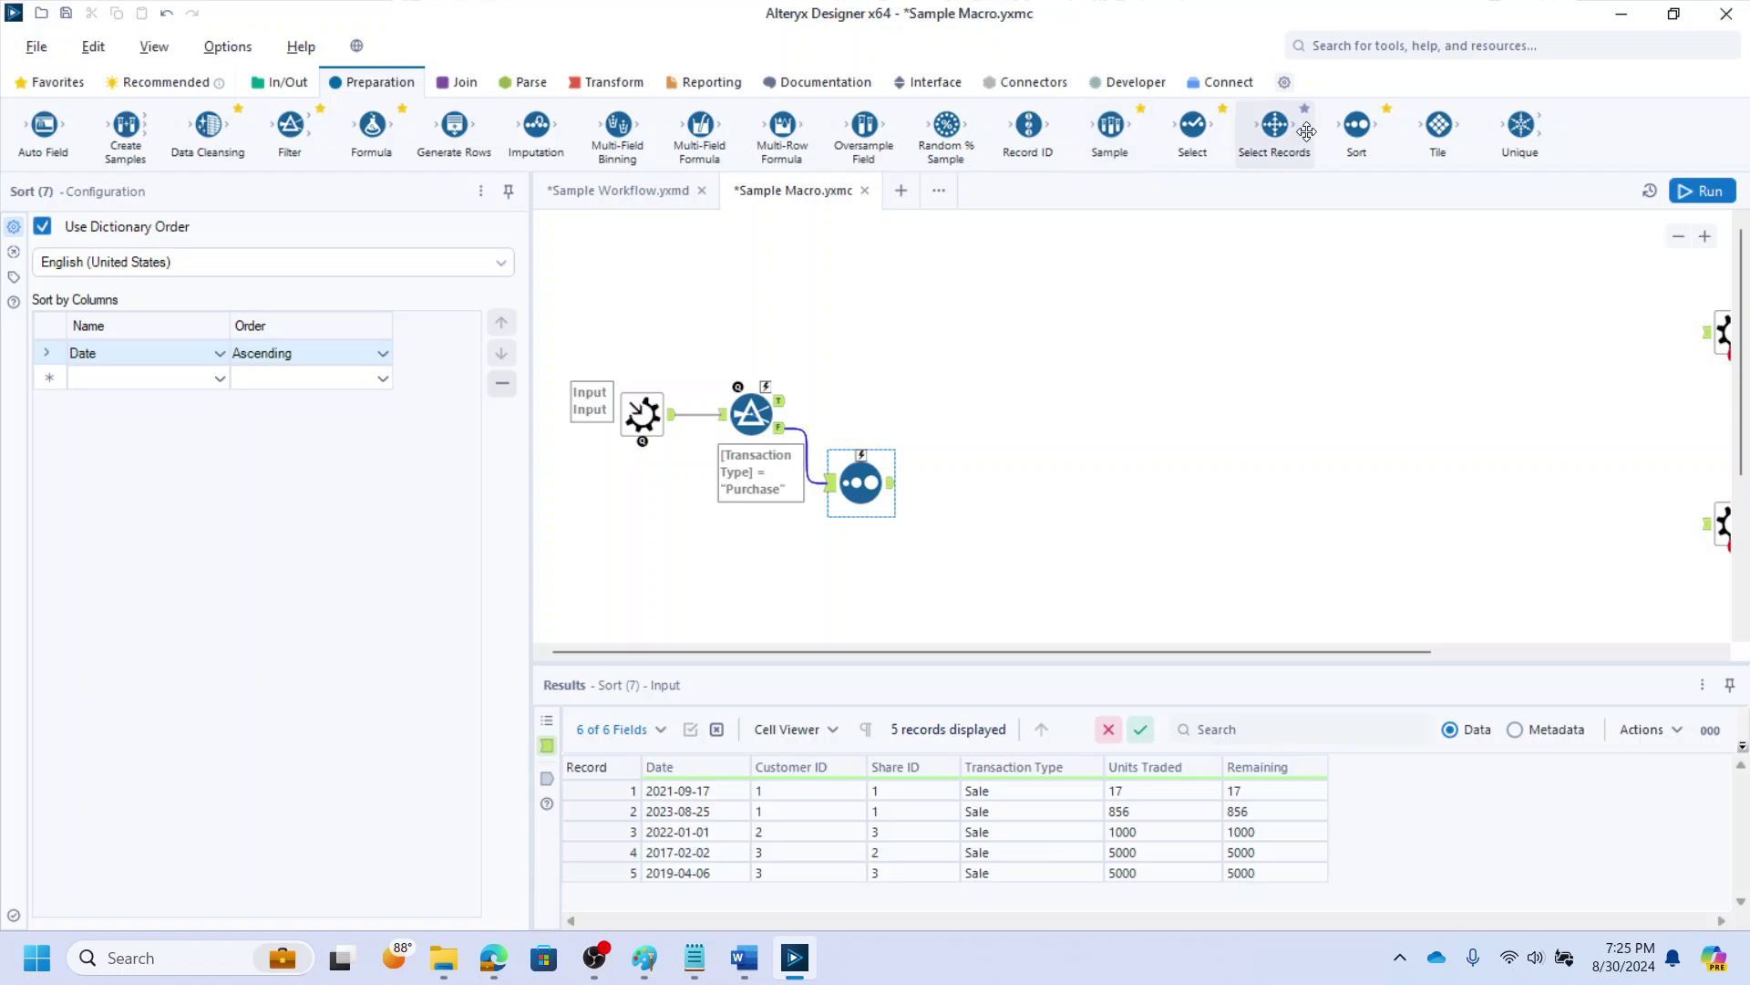
Connect a Sample tool to the Sort, keep the first 1 row grouped by Customer ID and Share ID, and run the macro to view its output
left_click(1009, 448)
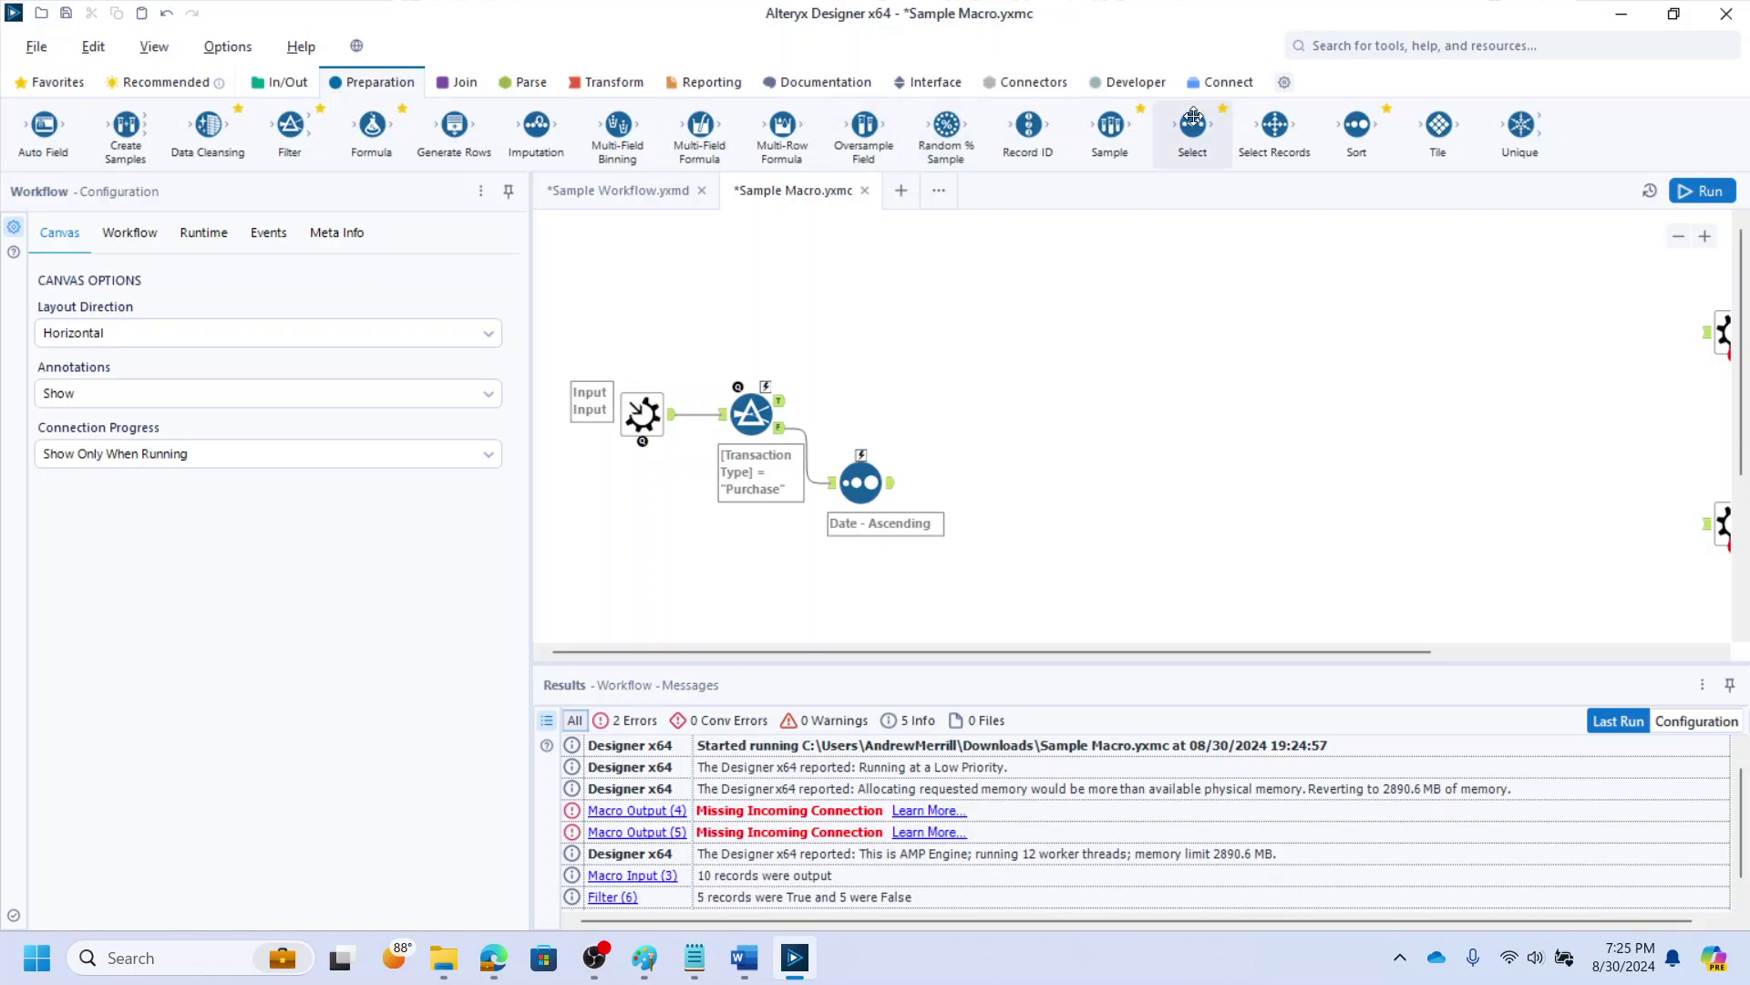
left_click_drag(1111, 126, 986, 487)
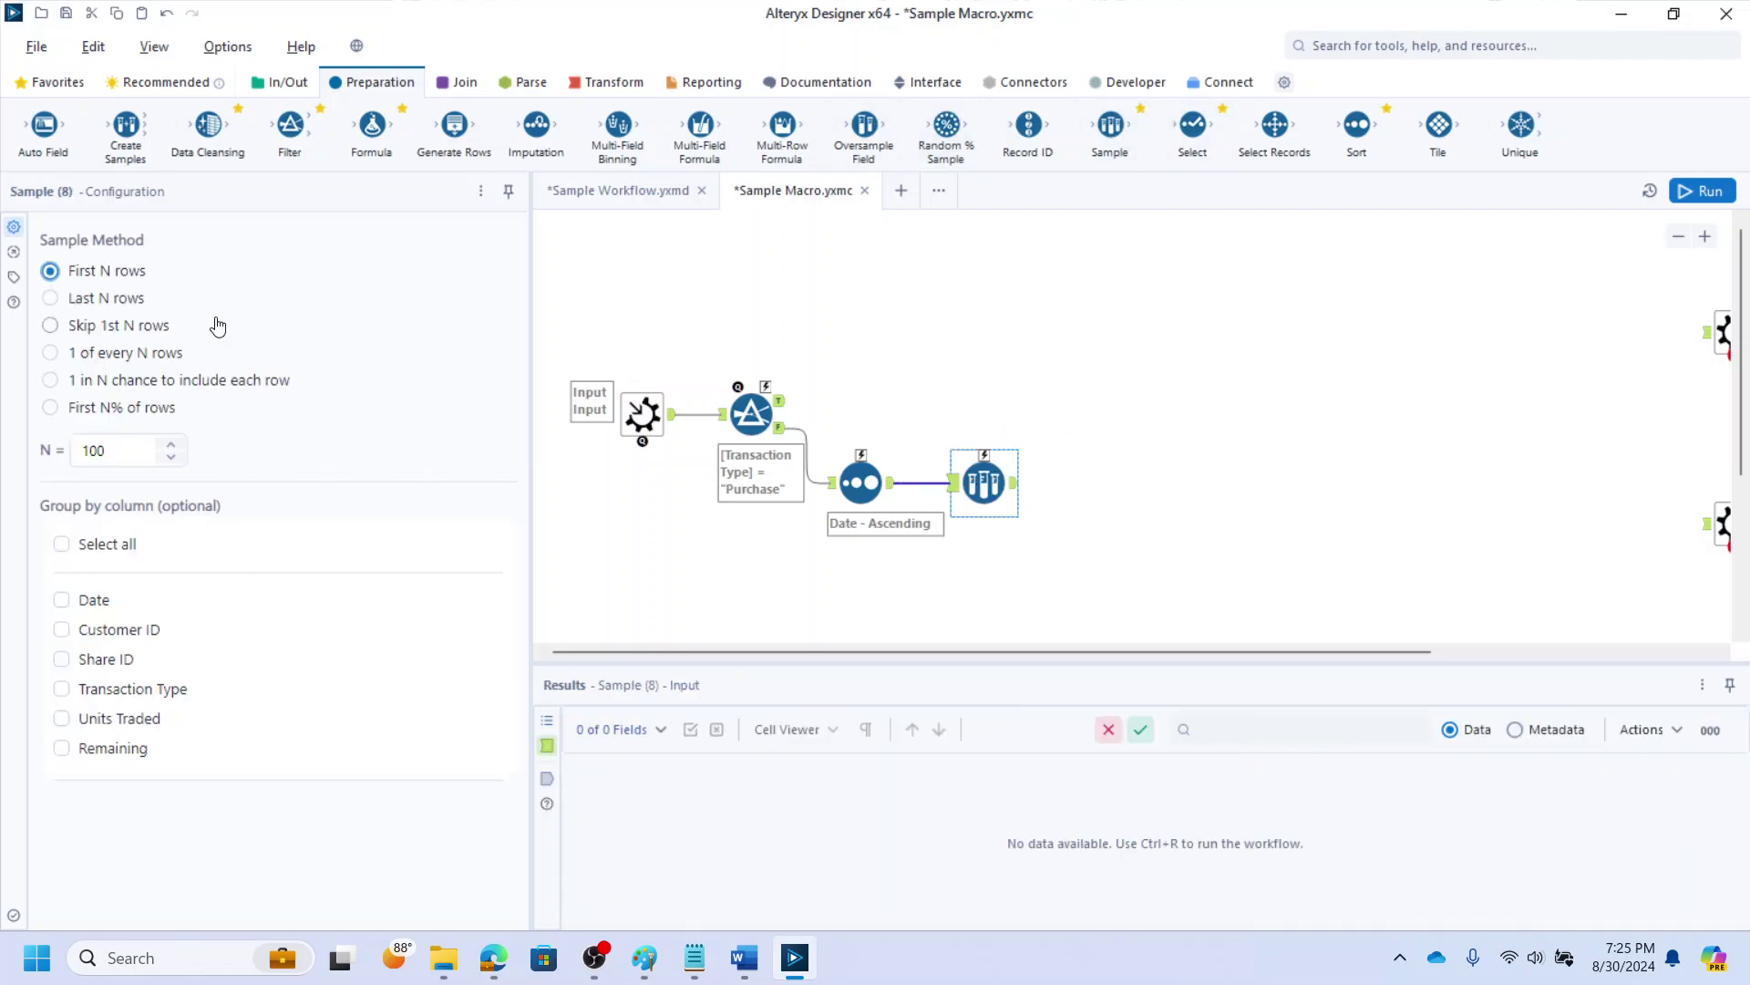
left_click_drag(136, 467, 43, 461)
type("1")
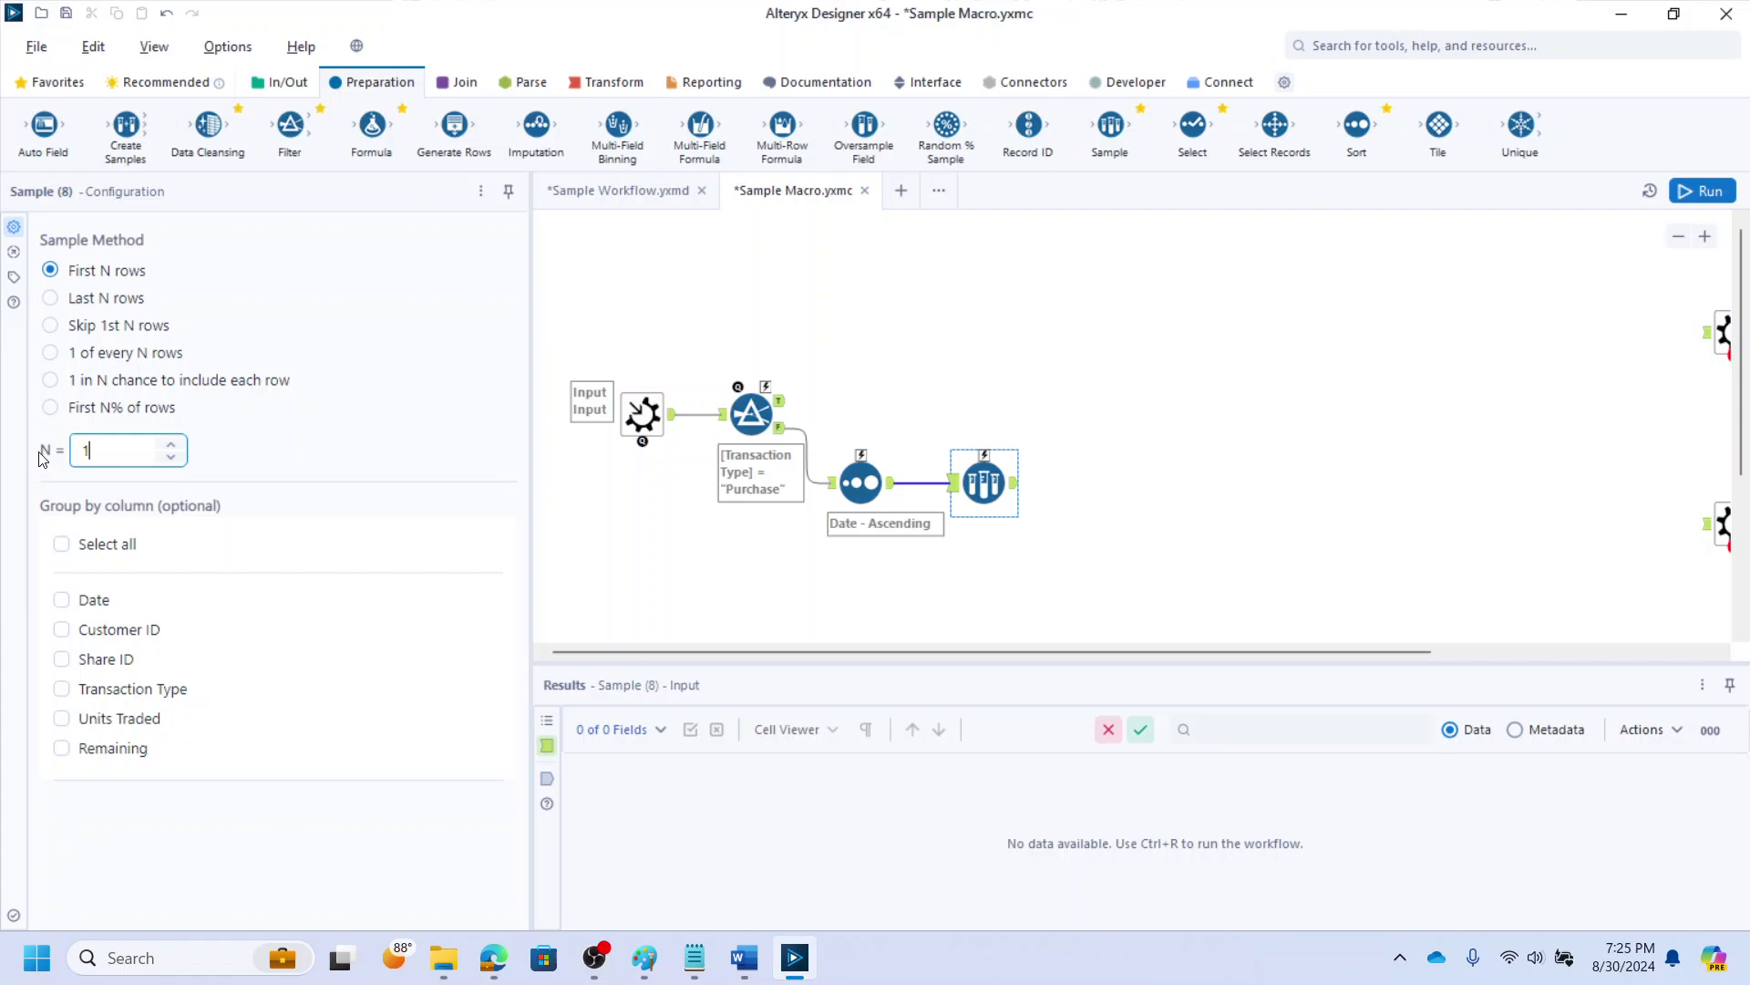
left_click(93, 631)
left_click(97, 660)
left_click(1018, 494)
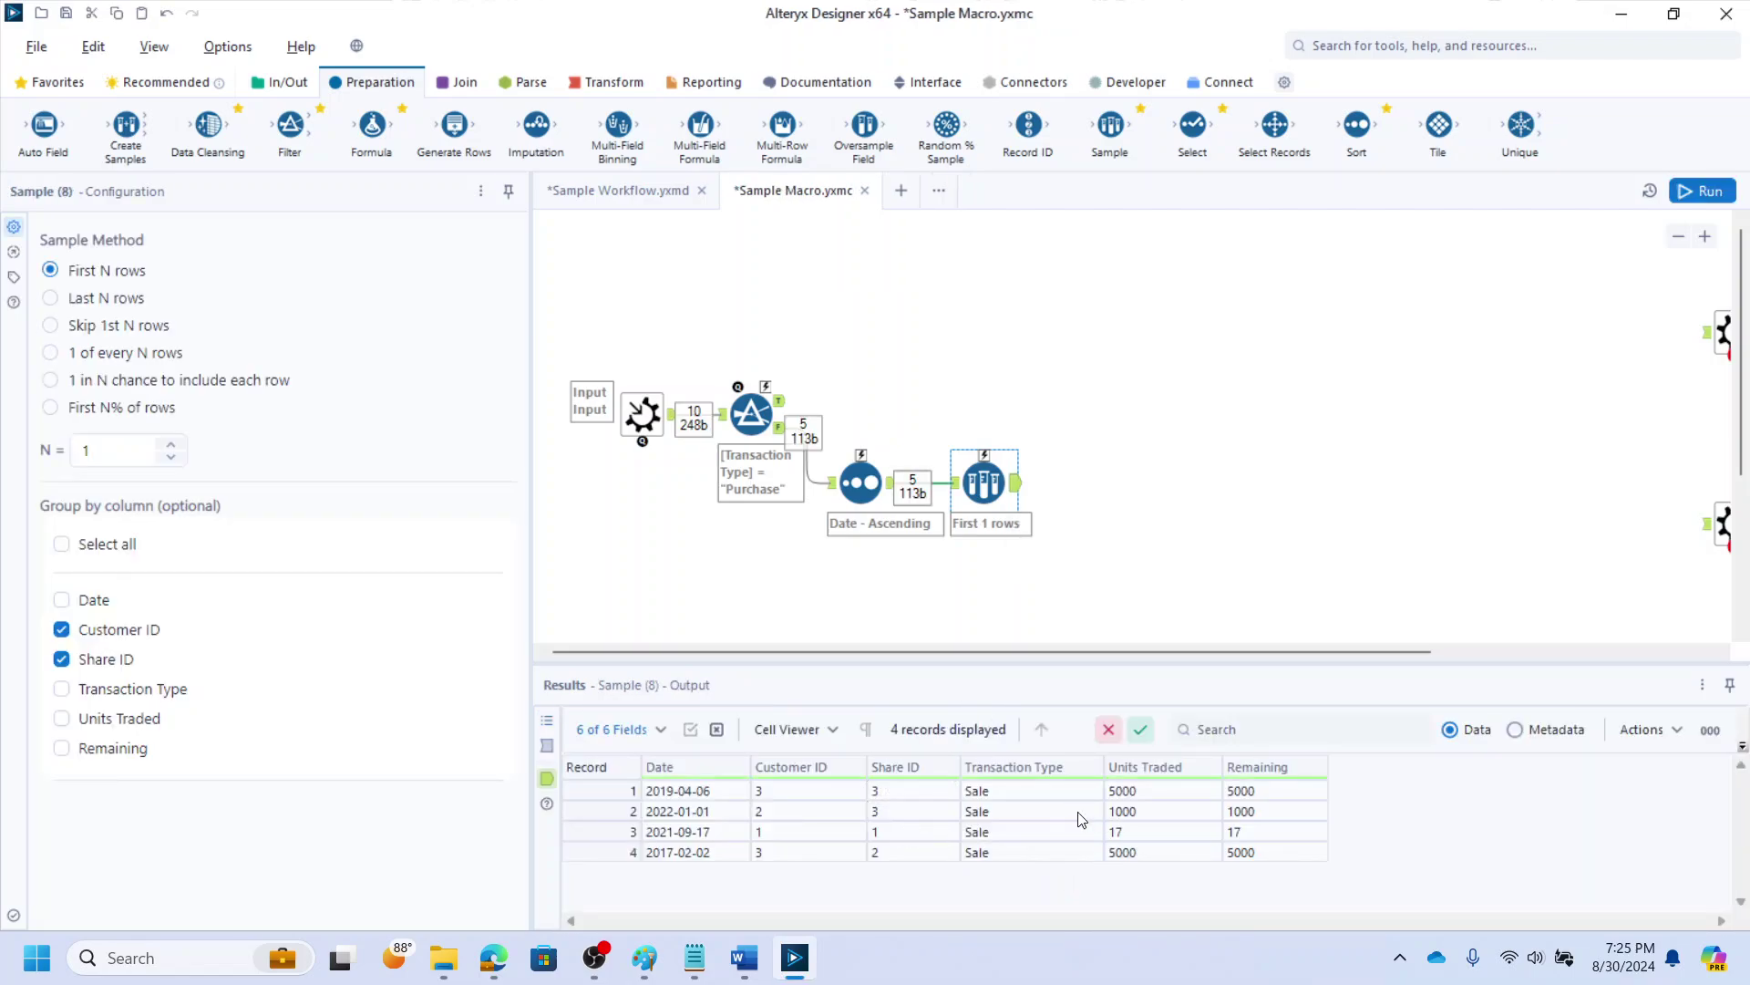
Join the Filter's True output as left with the Sample output as right on Customer ID and Share ID
left_click(752, 415)
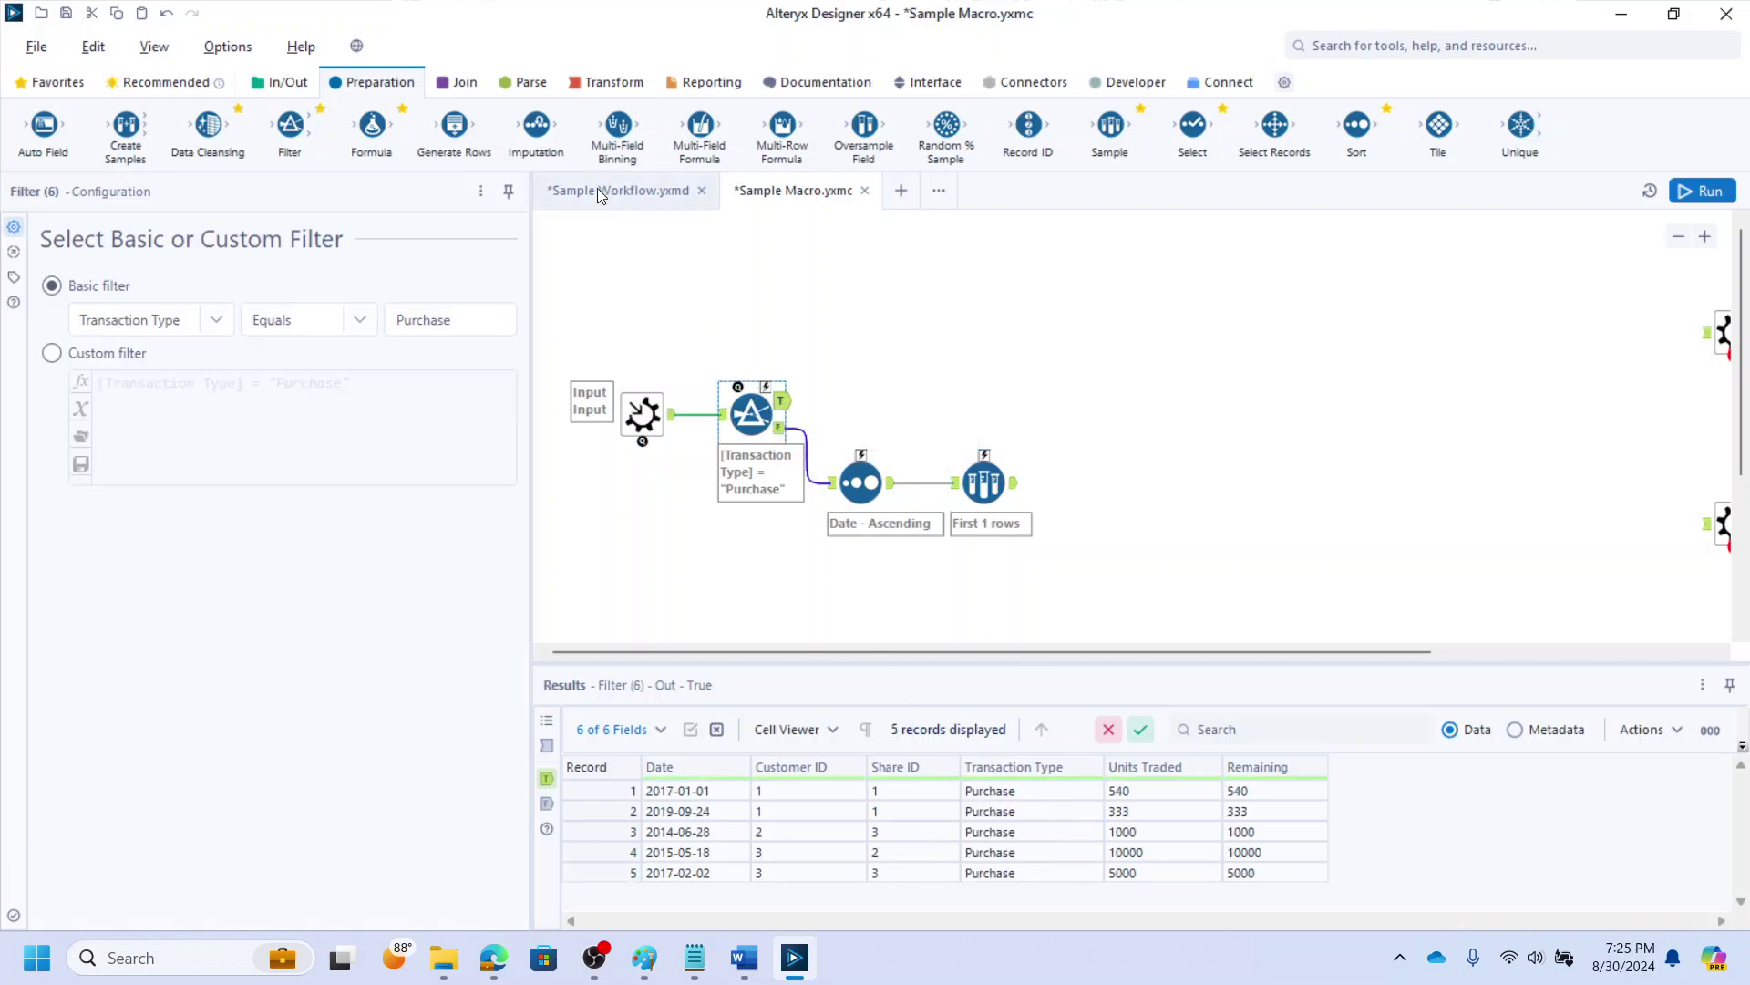
left_click(456, 82)
left_click_drag(290, 127, 1093, 415)
left_click_drag(786, 407, 1090, 408)
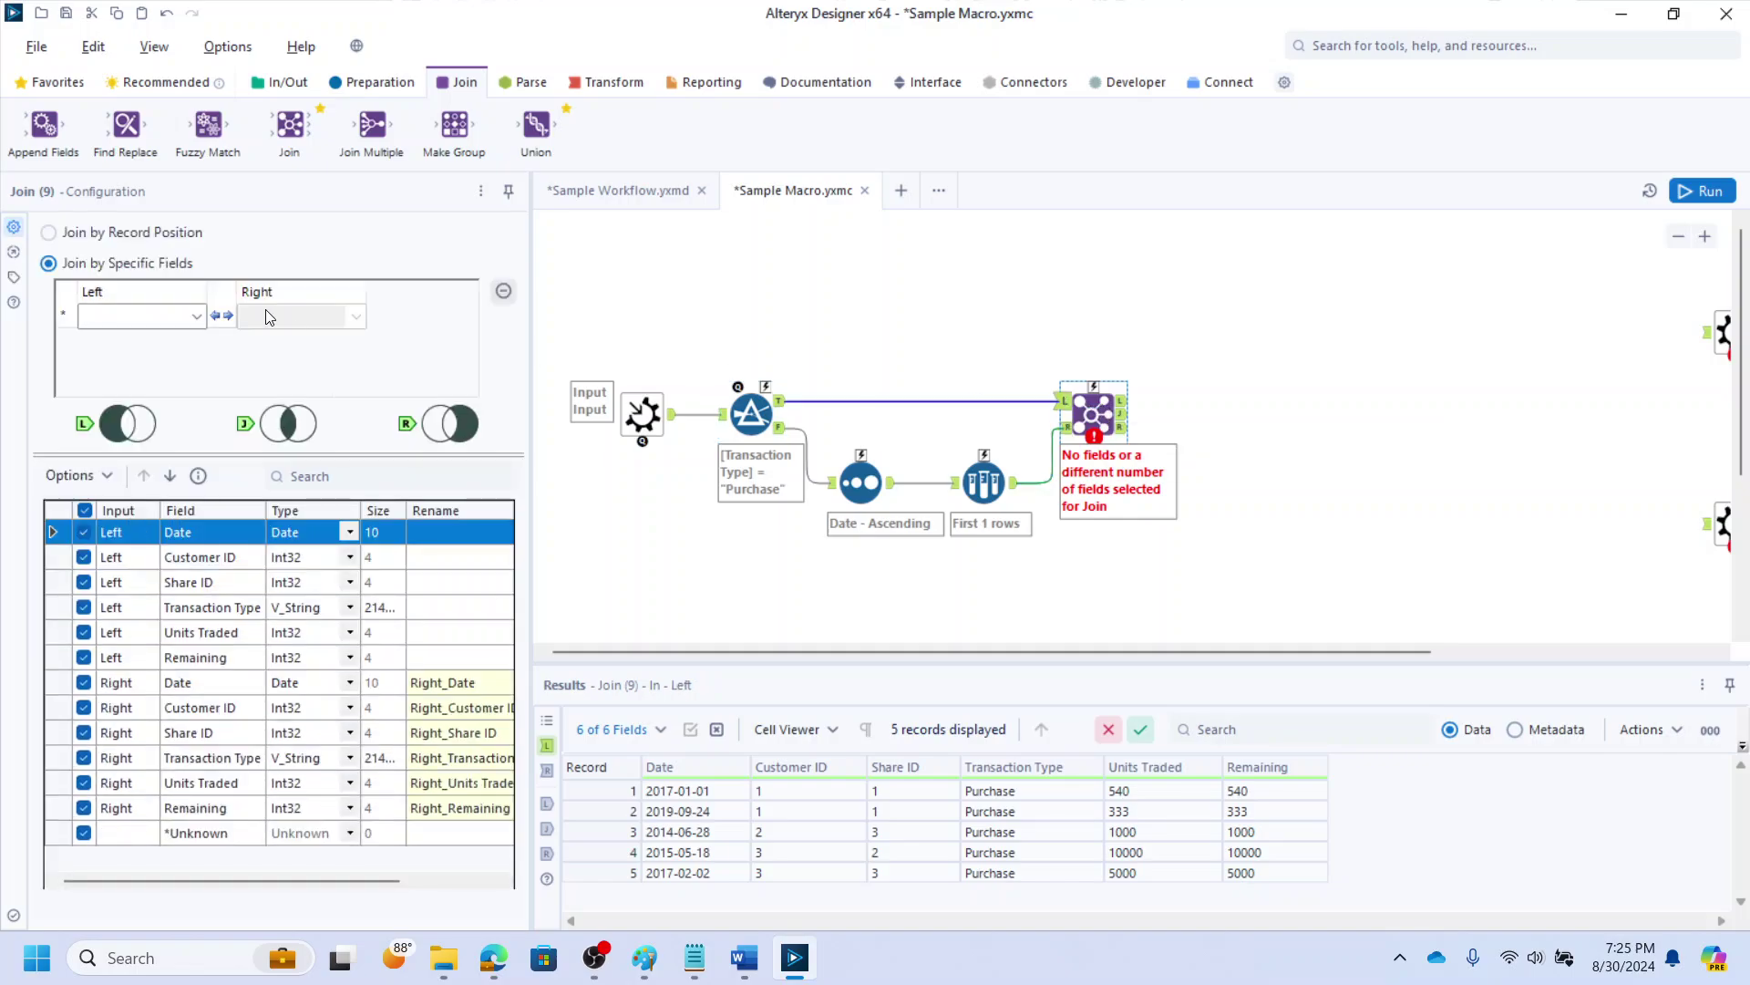
left_click(136, 316)
left_click(164, 359)
left_click(136, 341)
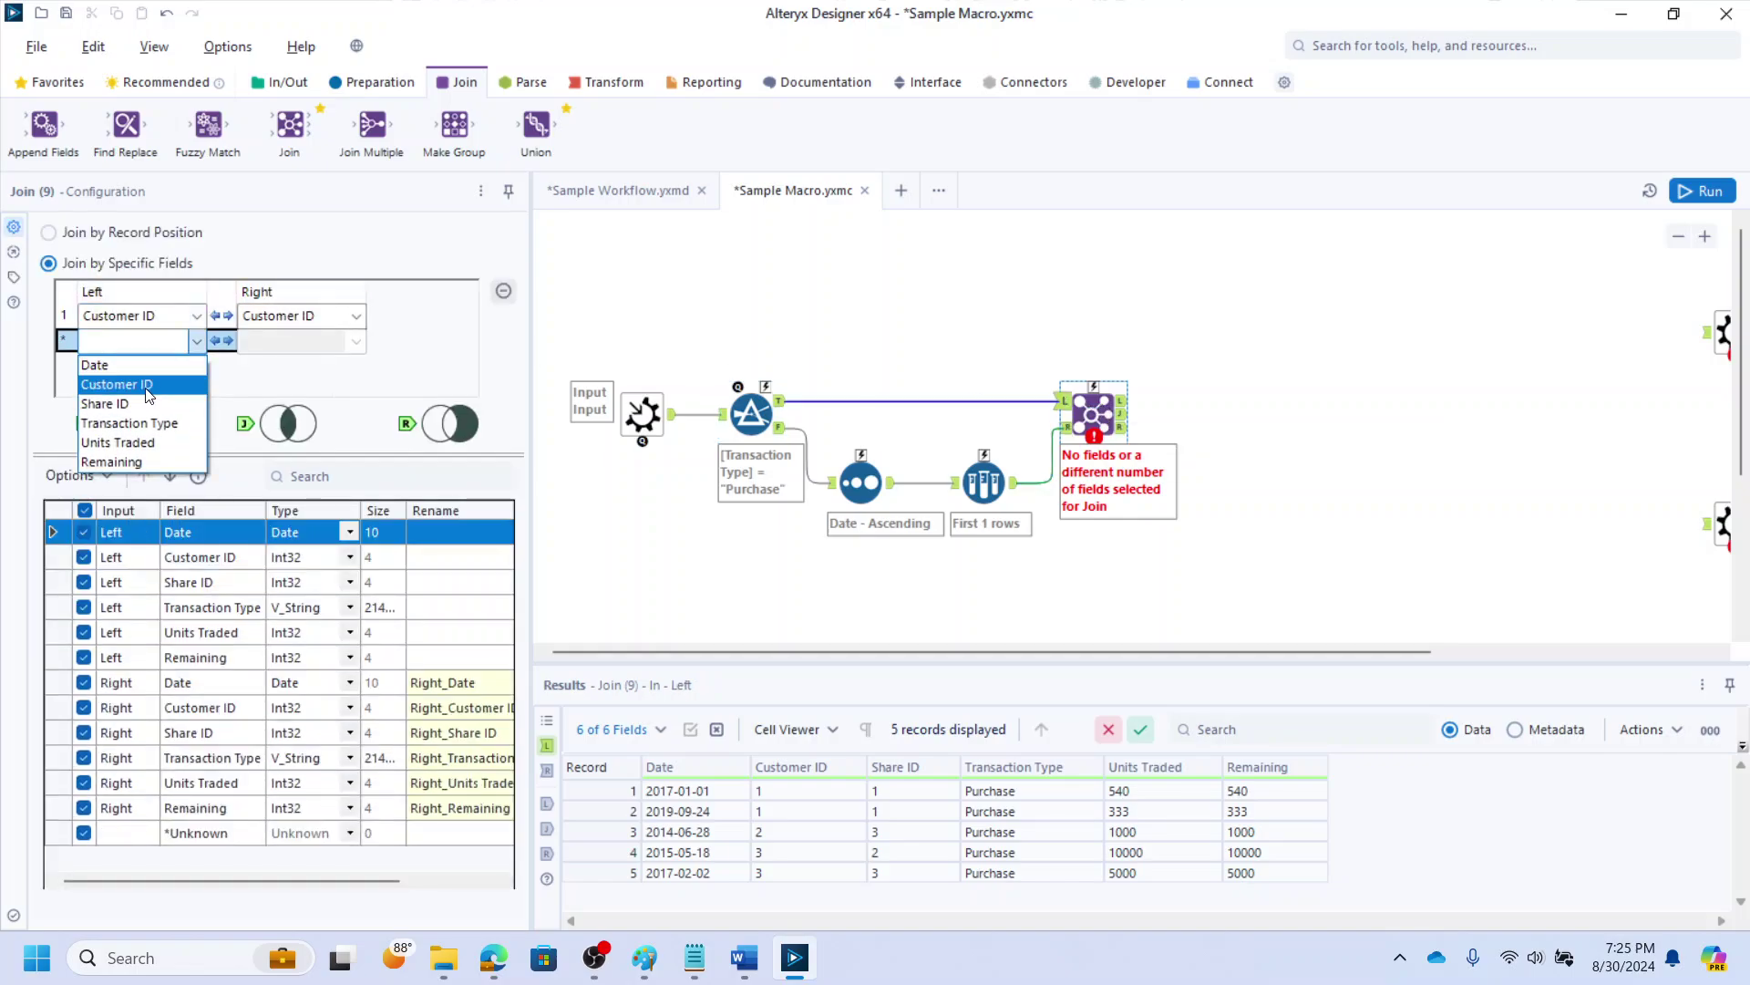
left_click(128, 403)
Clear all field renames in the Join and widen the configuration area to show the full field table
left_click(80, 477)
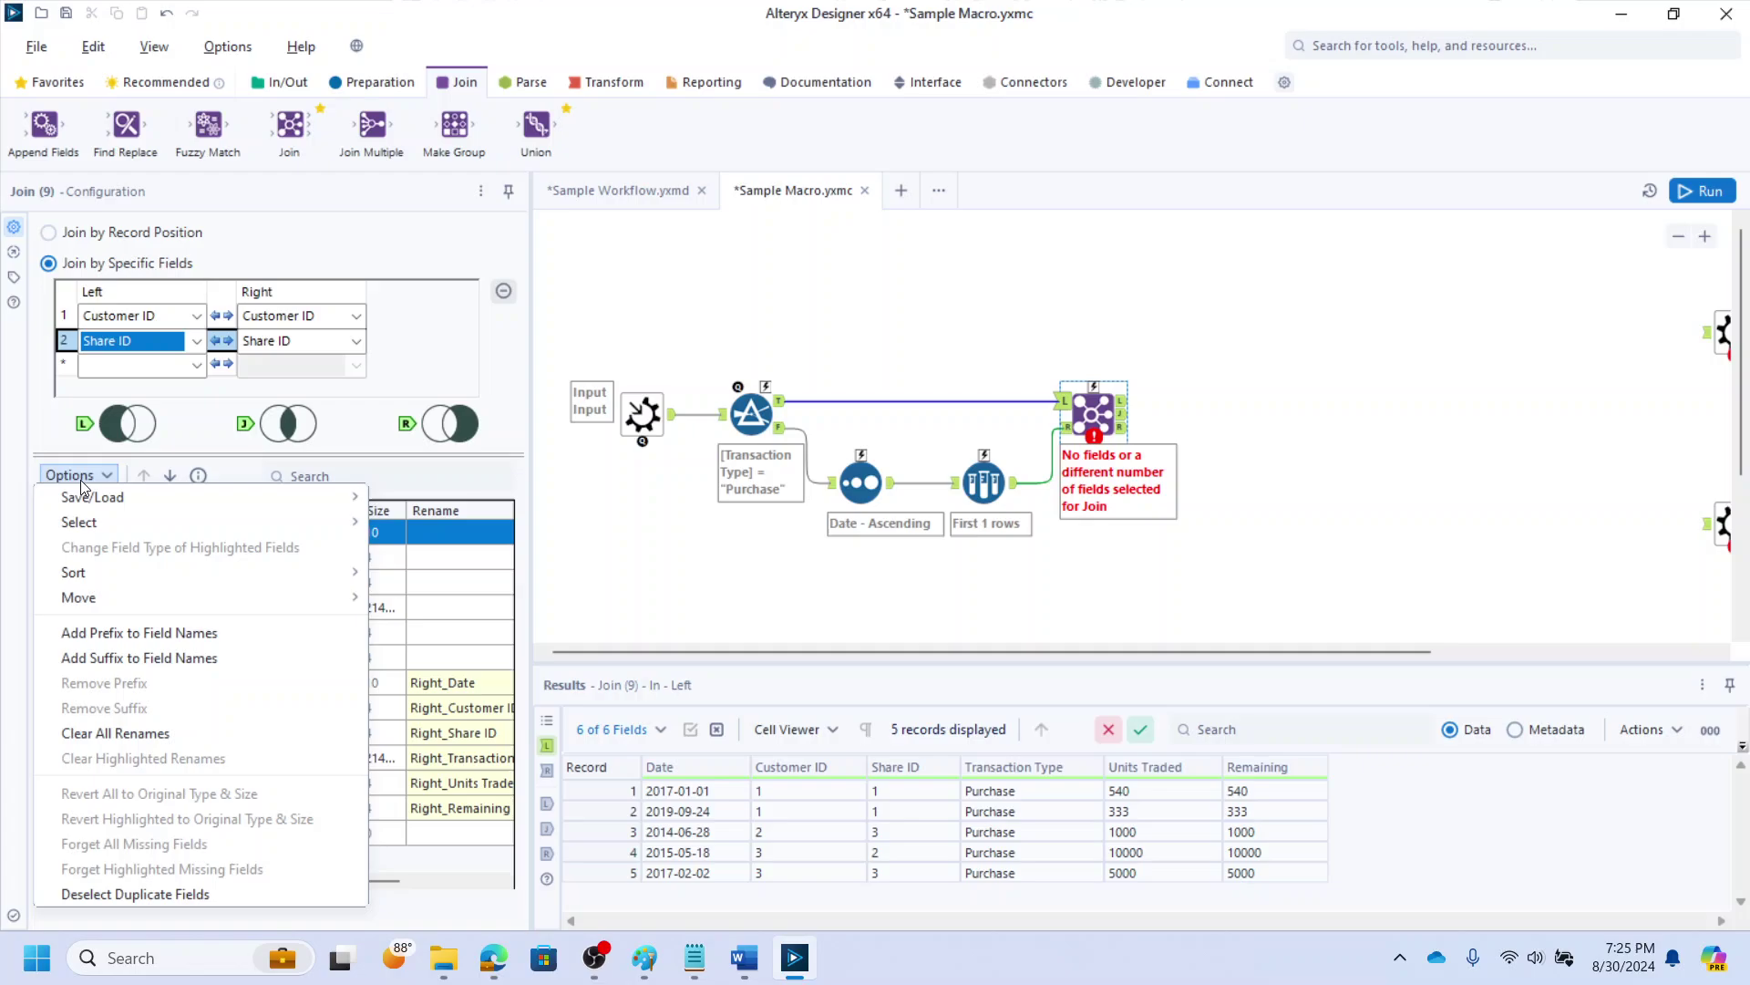
left_click(150, 732)
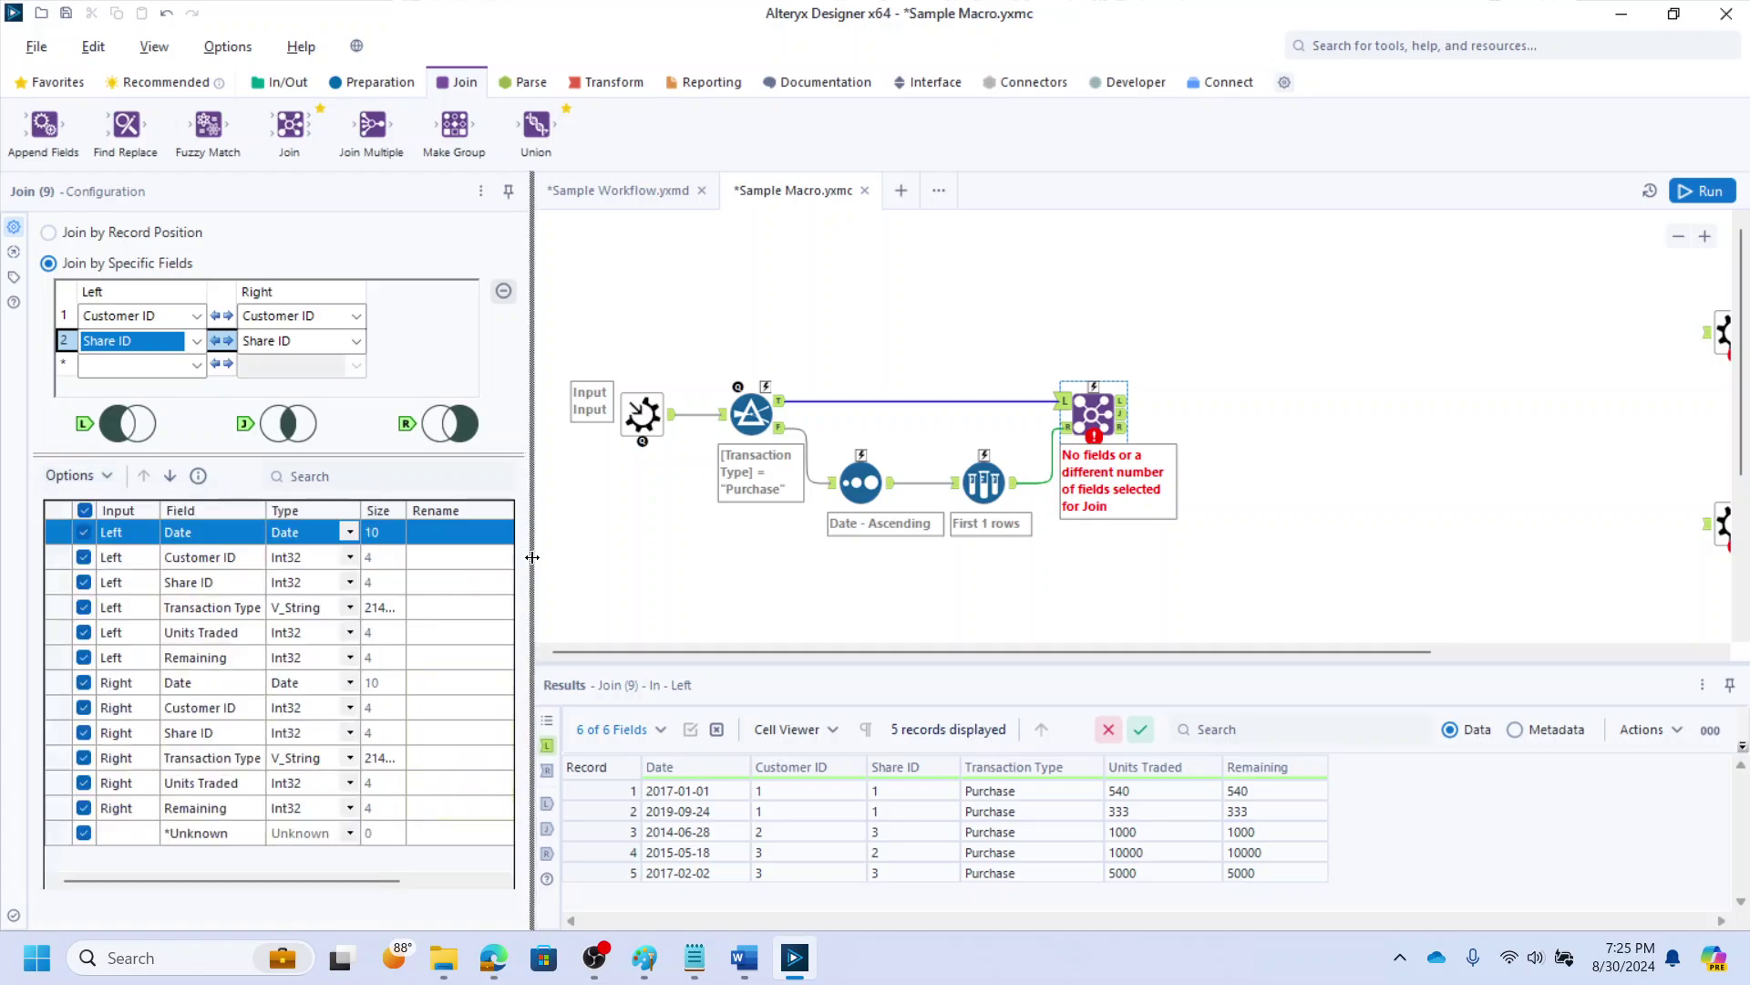
left_click_drag(532, 563, 590, 564)
Rename the Join's left Date field as Sell Date
left_click(463, 531)
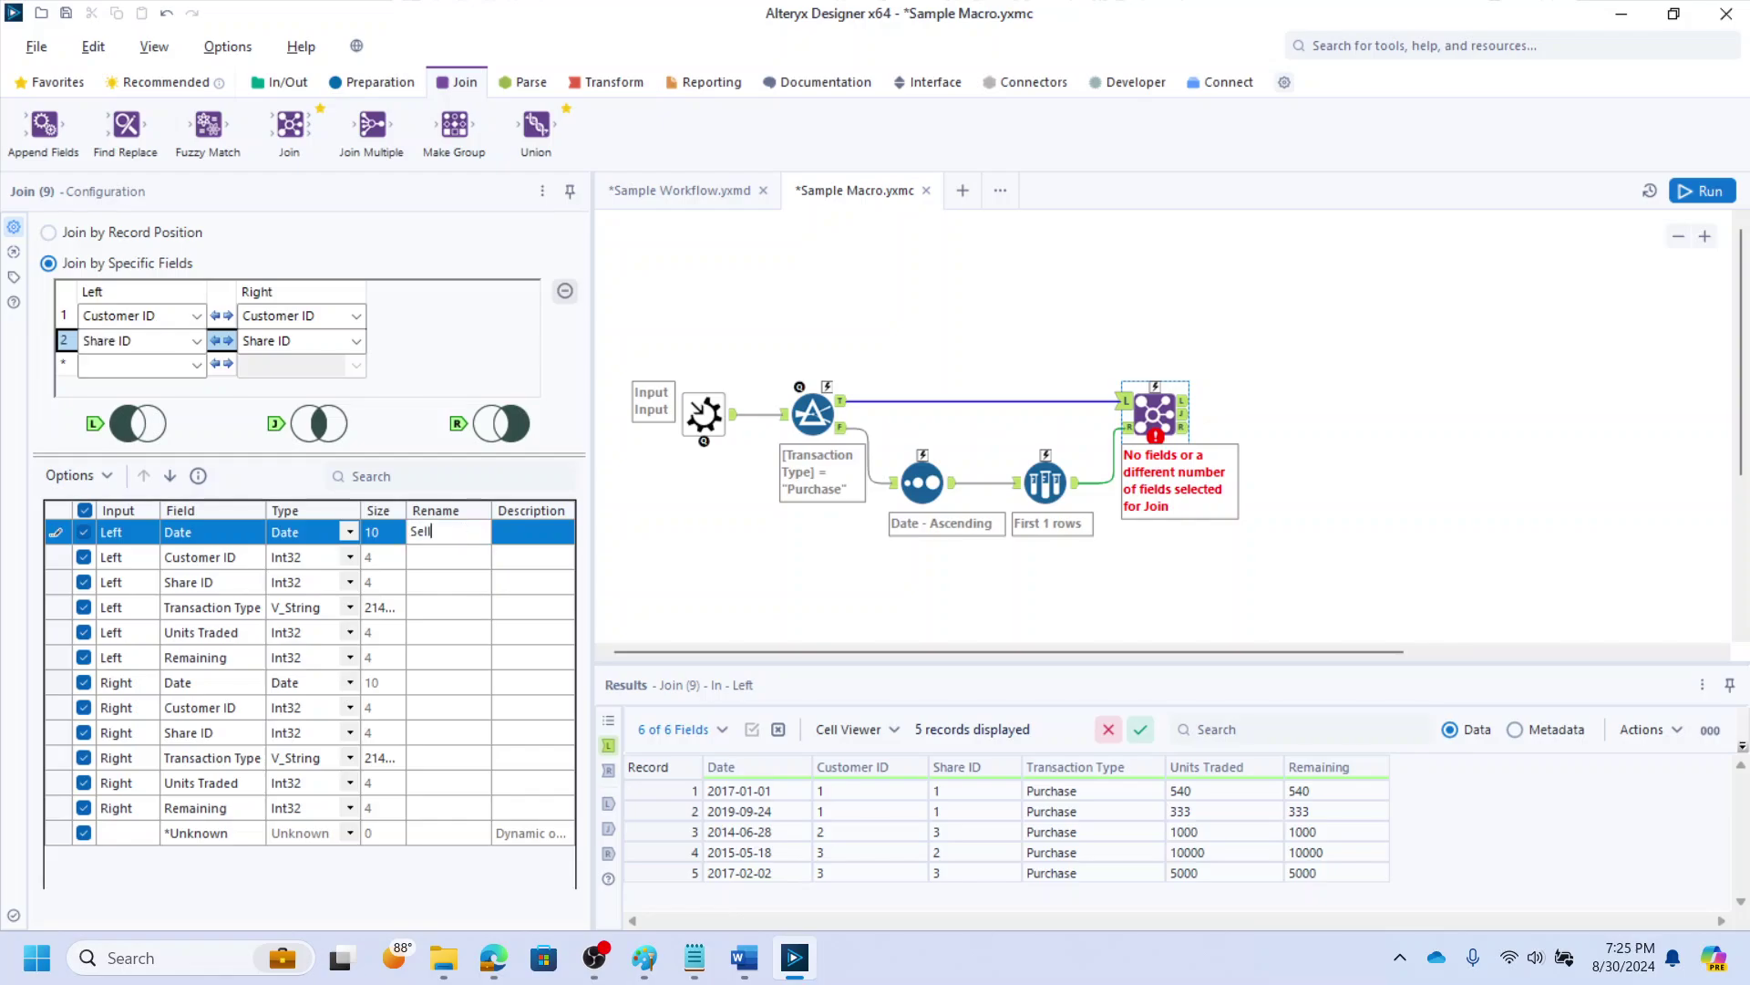
key("Down")
key("Down")
key("Down")
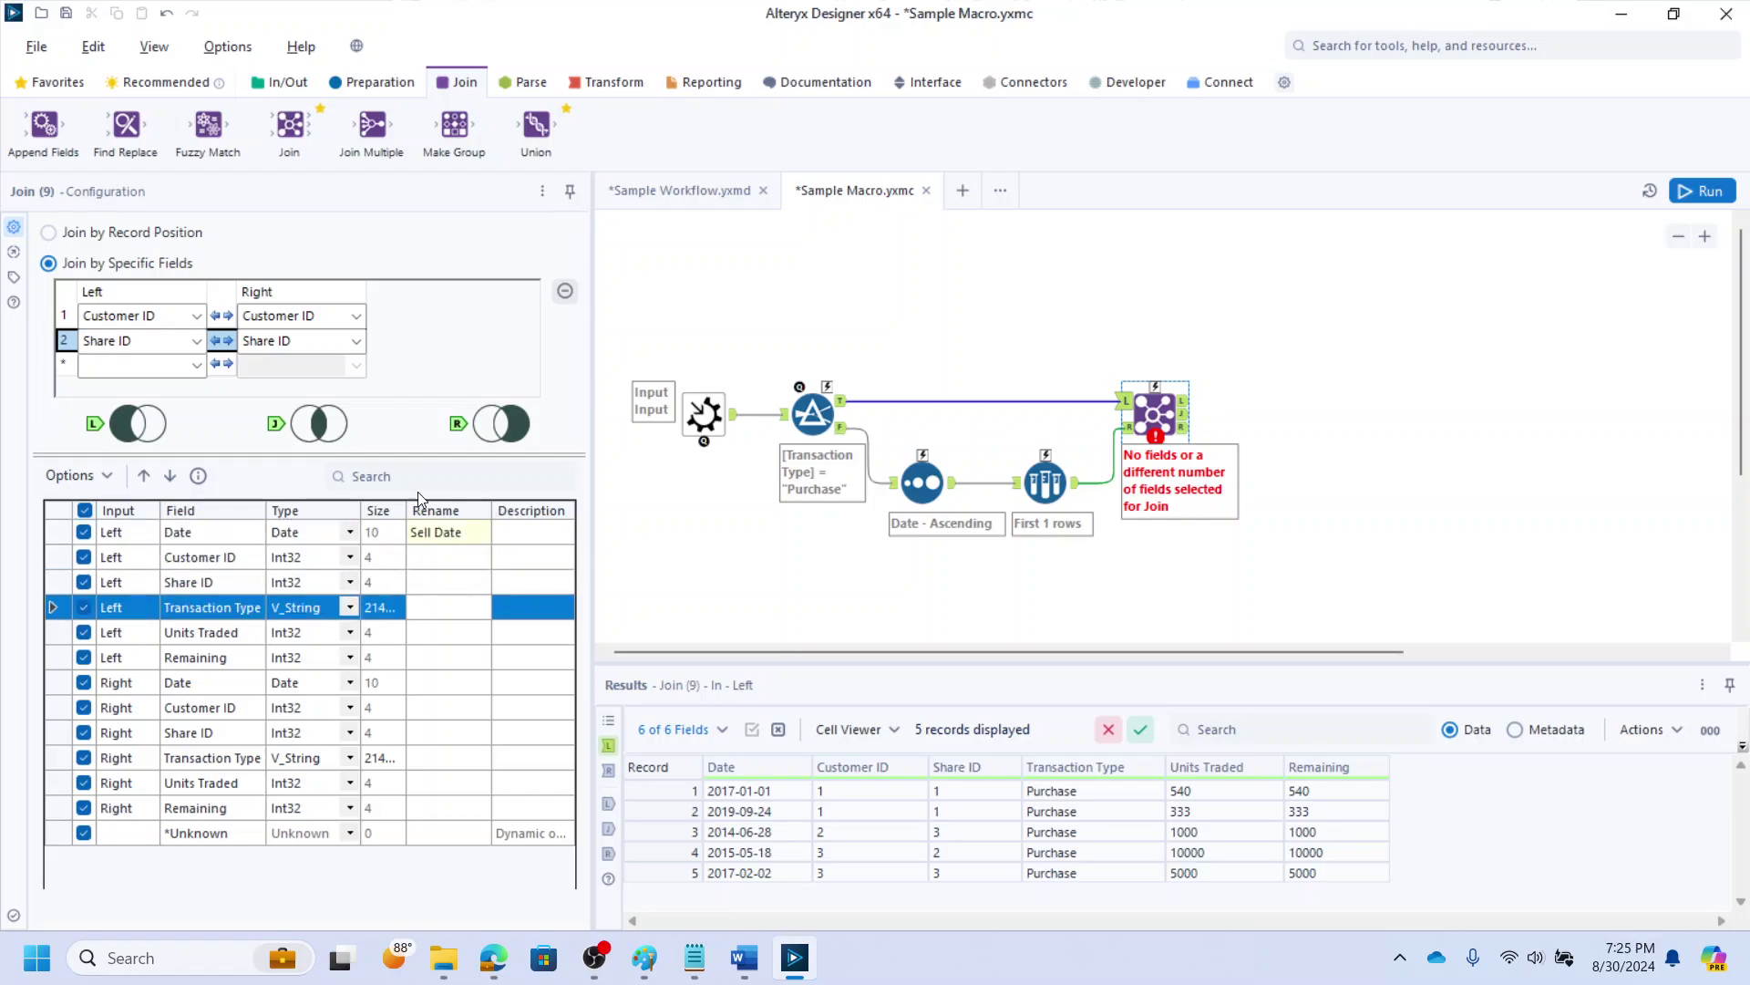
Exclude the left Transaction Type from the Join, and rename left Units Traded as Units Purchased and left Remaining as Units Carried Forward
left_click(83, 608)
left_click(485, 629)
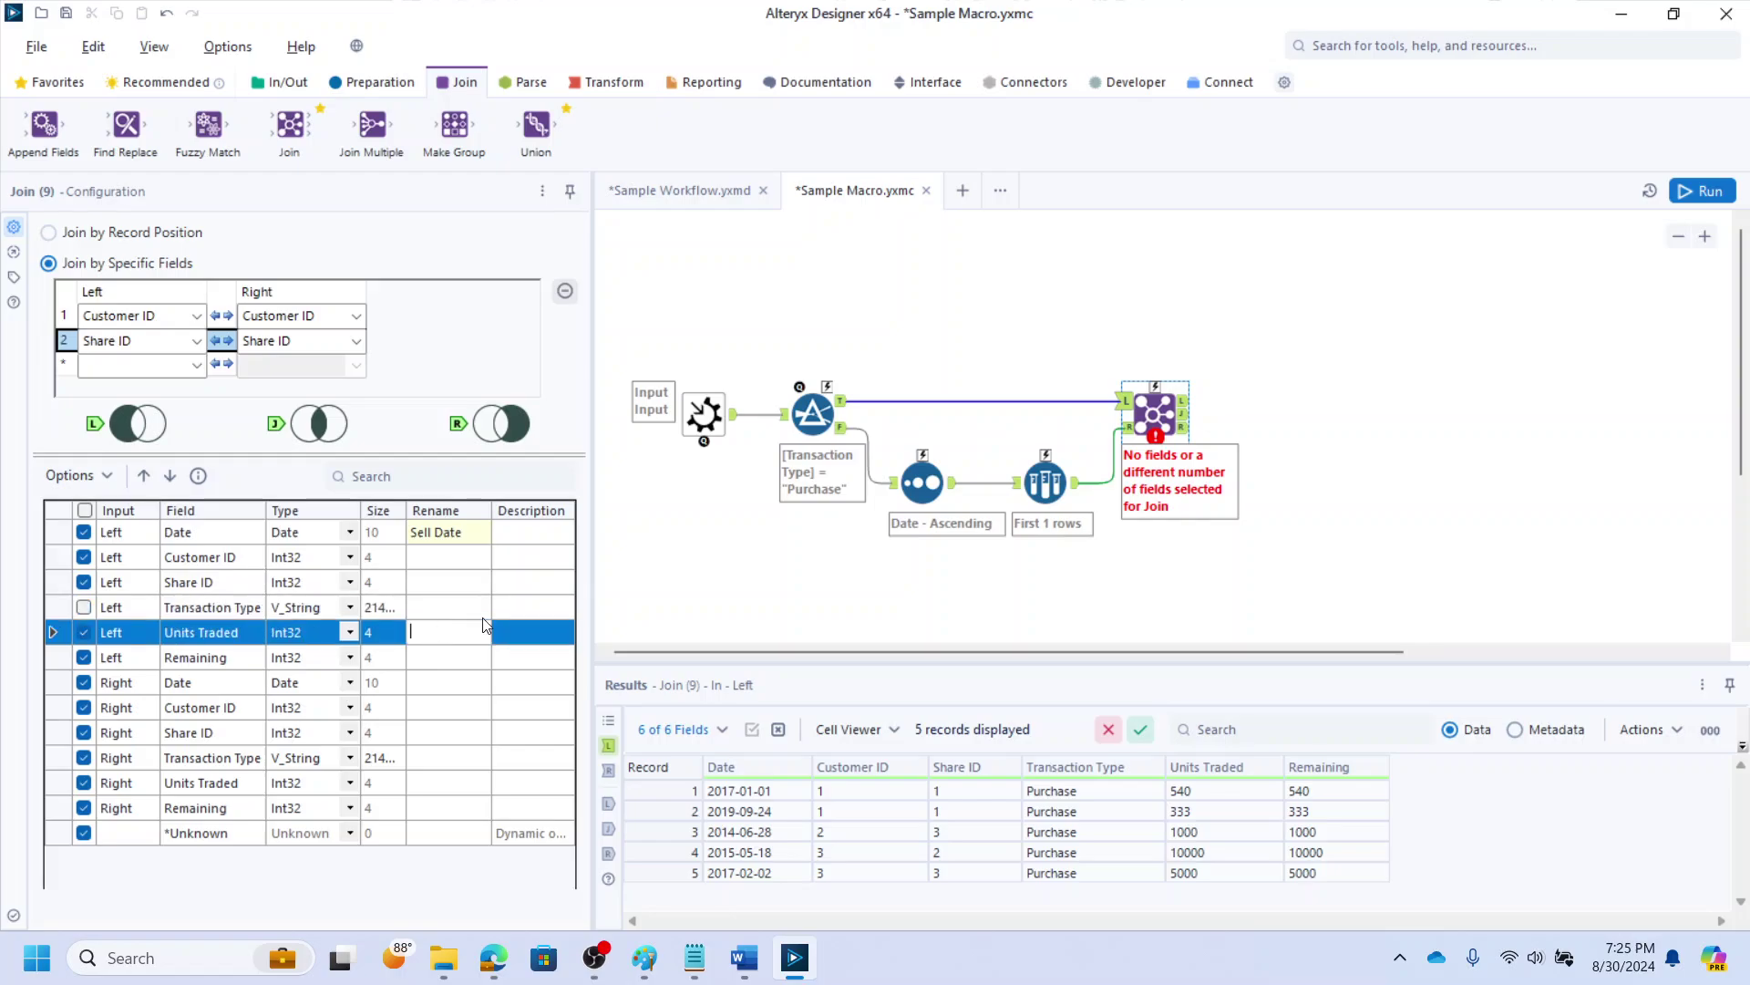
type("Units Purchased")
key("Down")
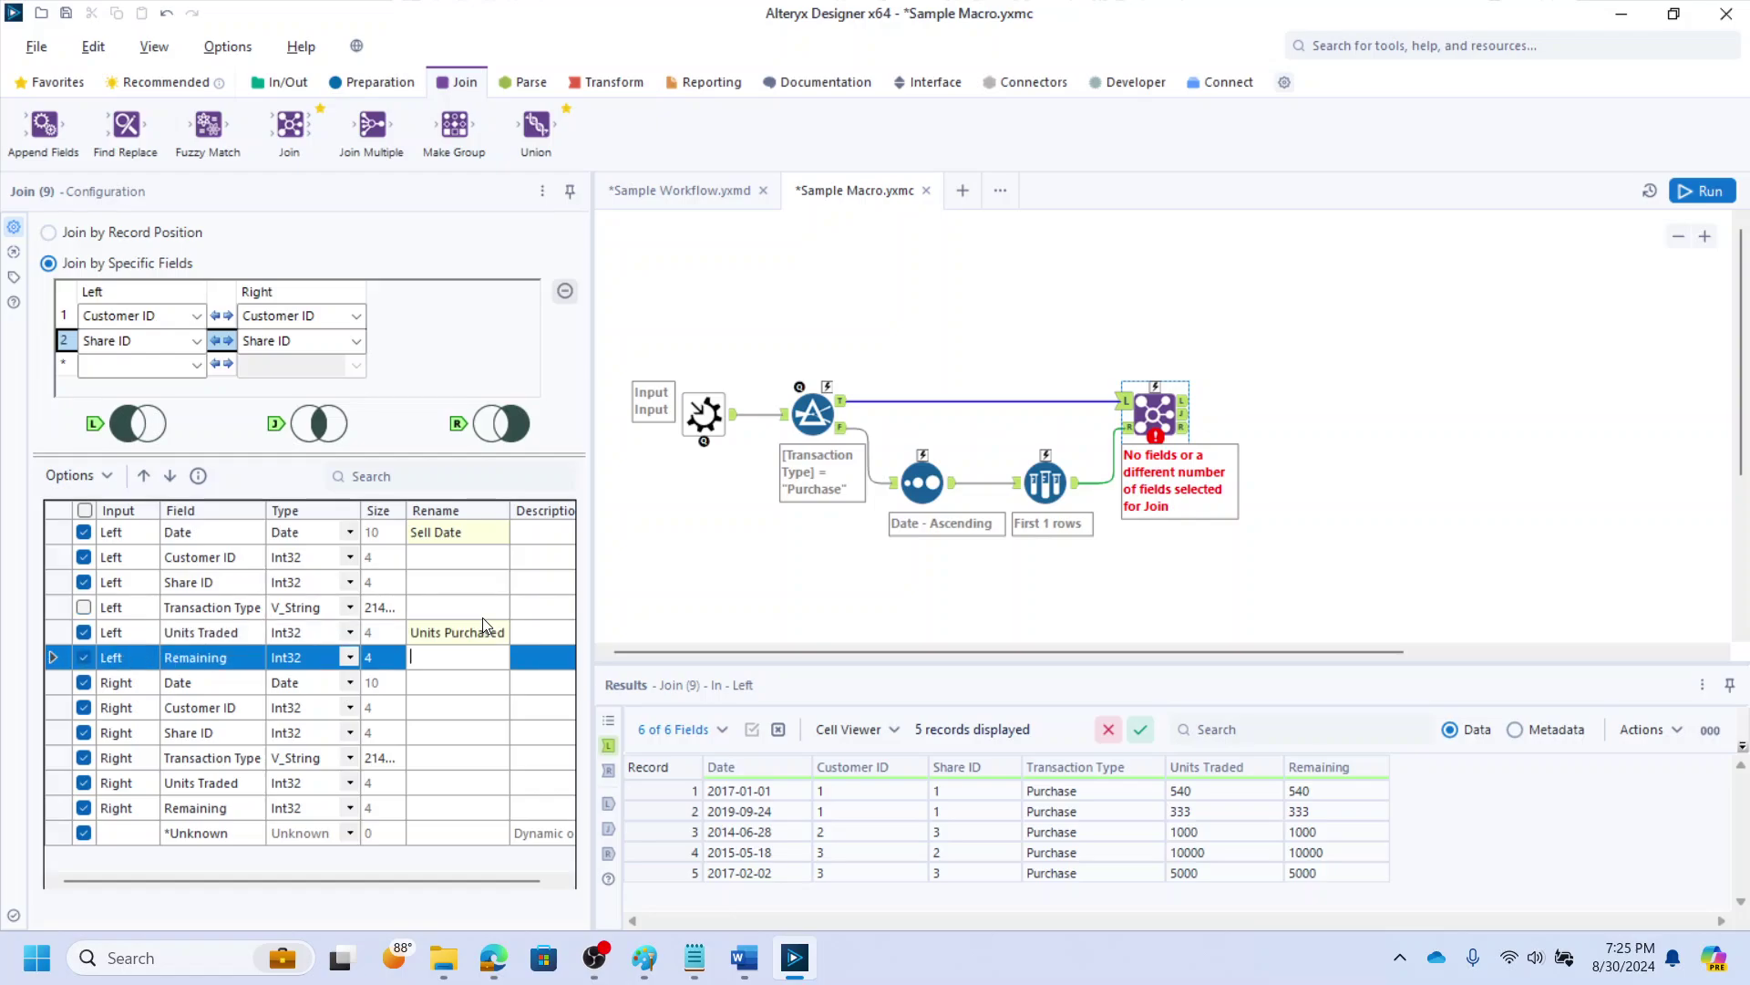
type("Units Carried Forward")
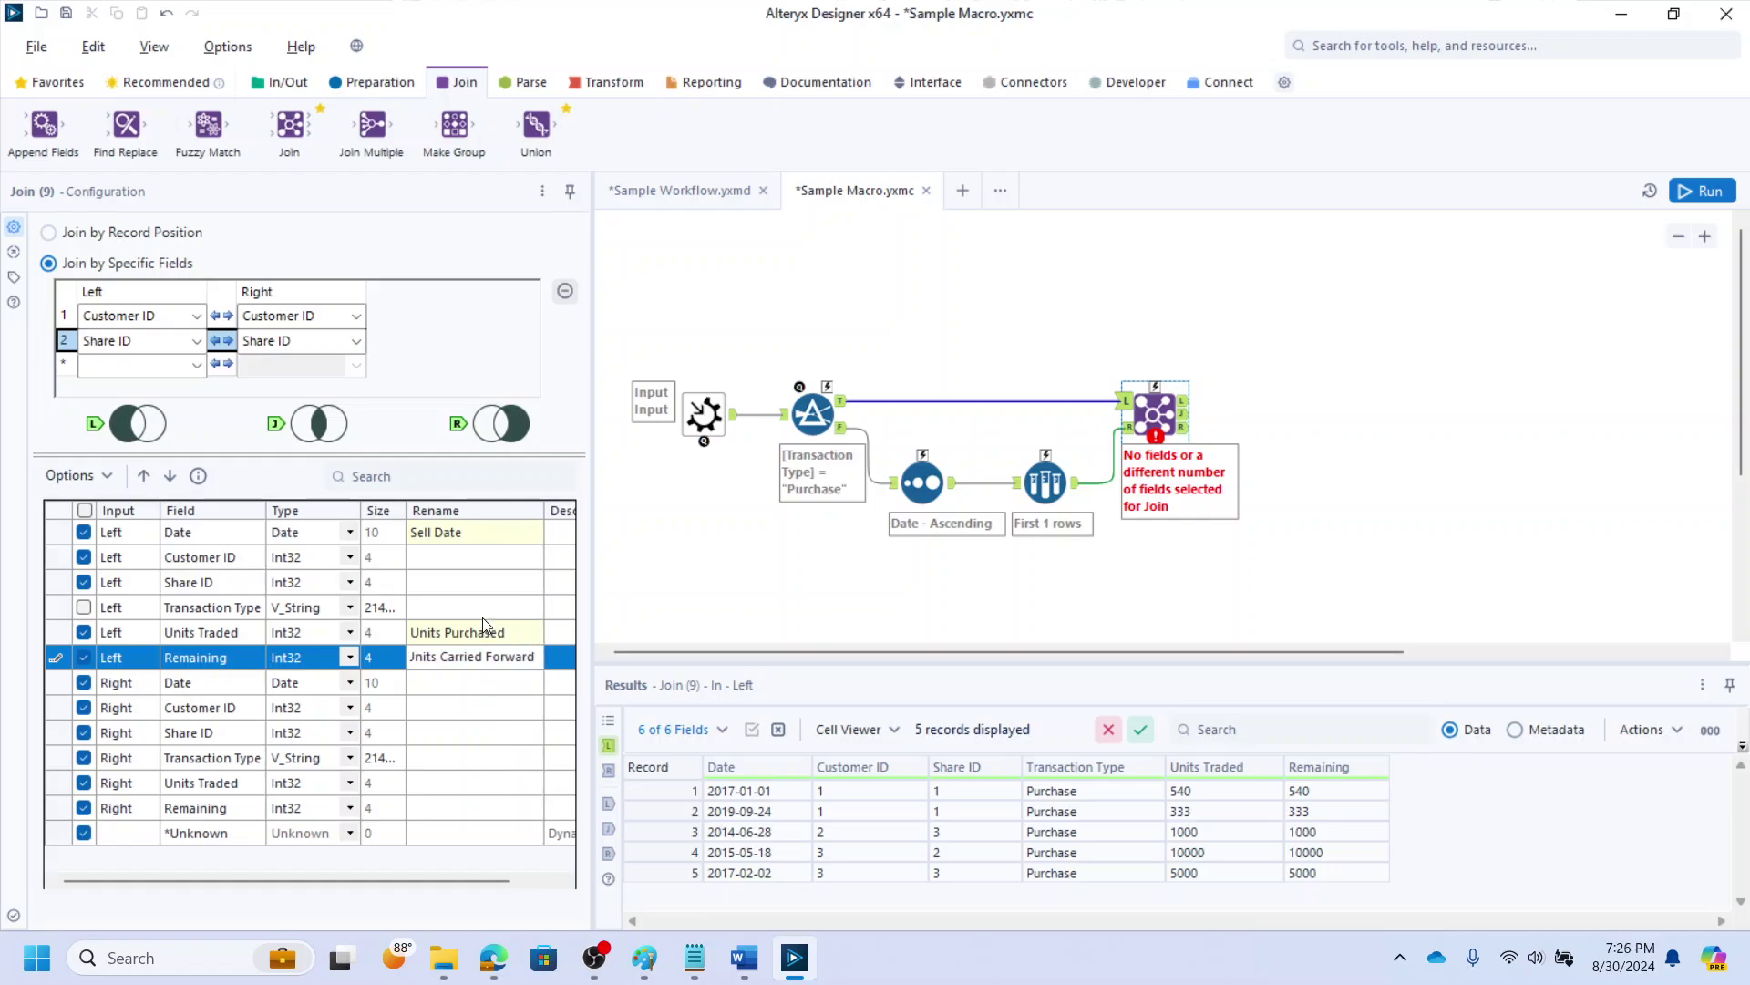
Rename the Join's left Date field as Purchase Date and its right Date field as Sell Date
key("Down")
type("Se")
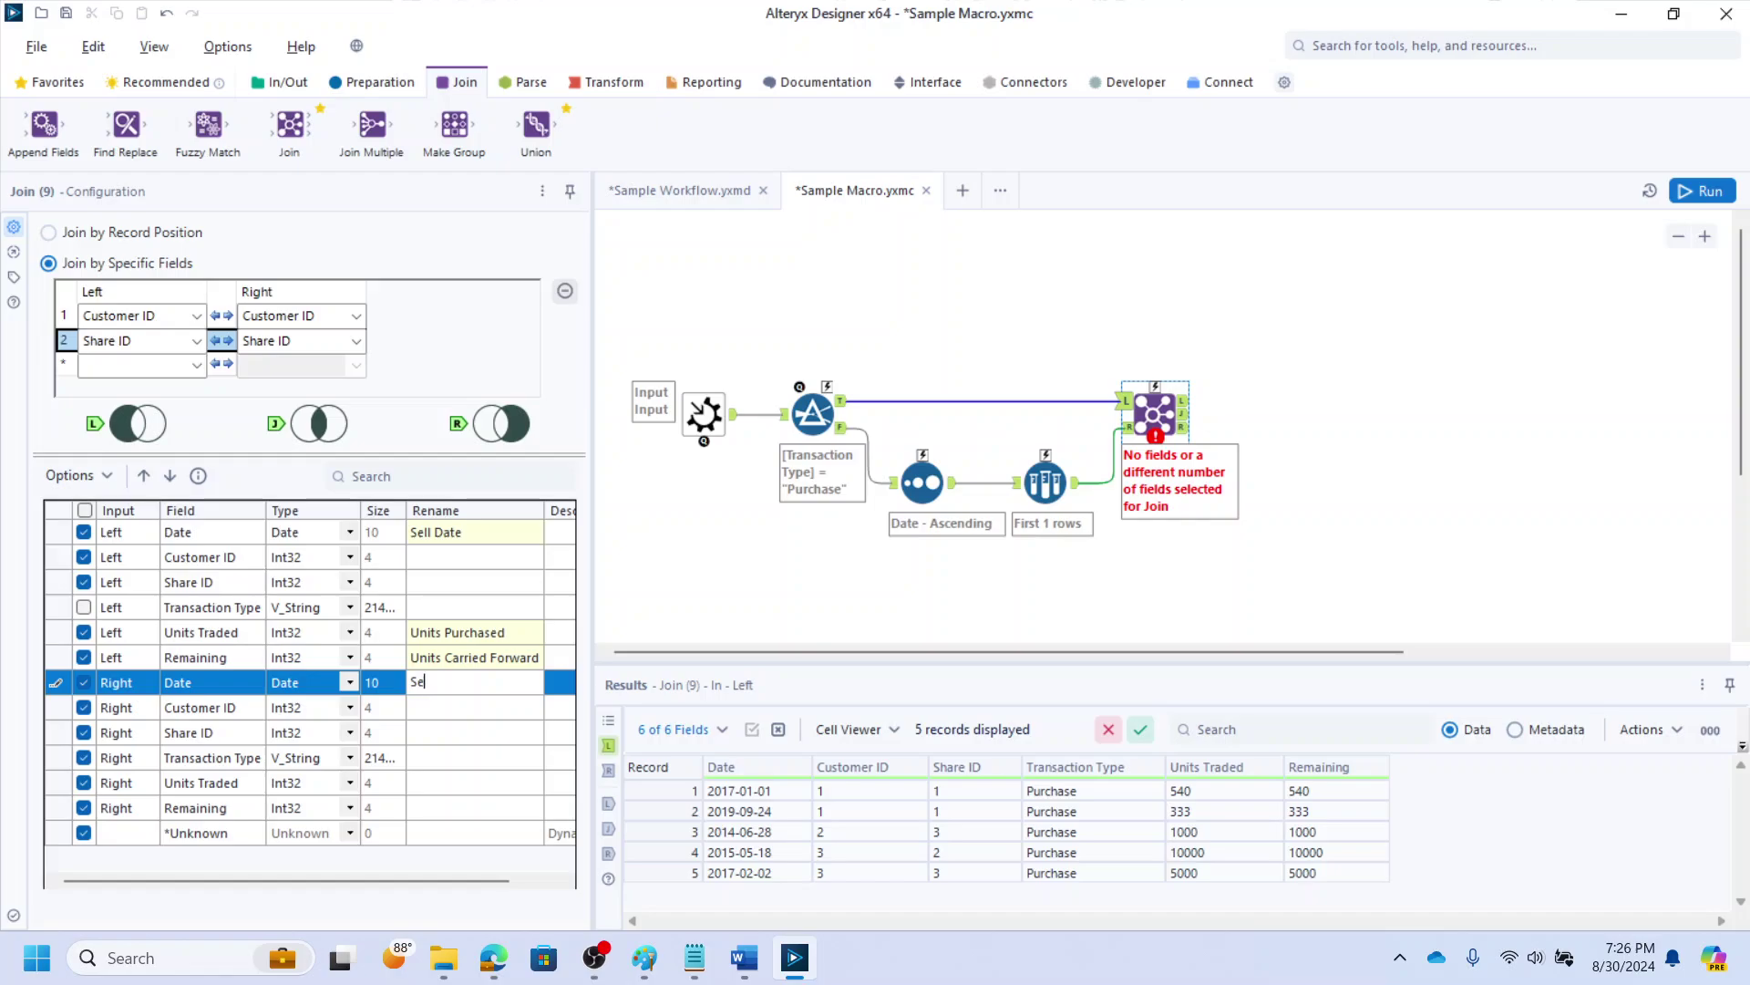
left_click(449, 532)
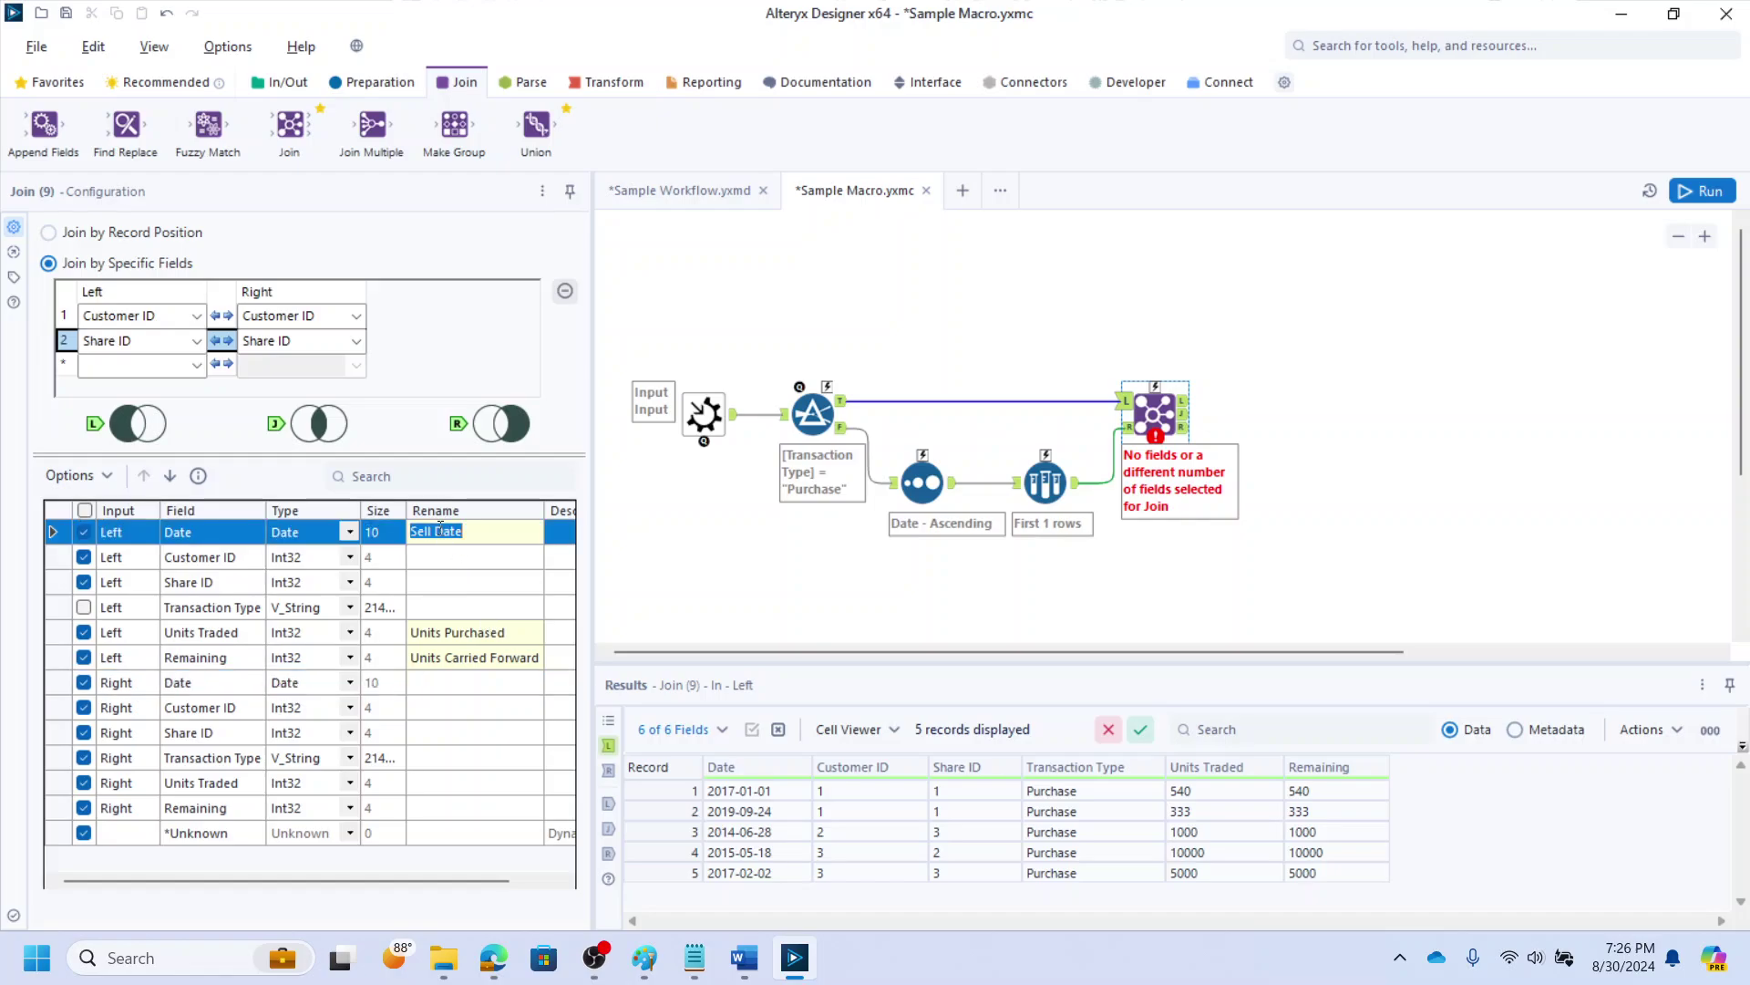
type("Purchase Date")
left_click(442, 684)
type("Sell Da")
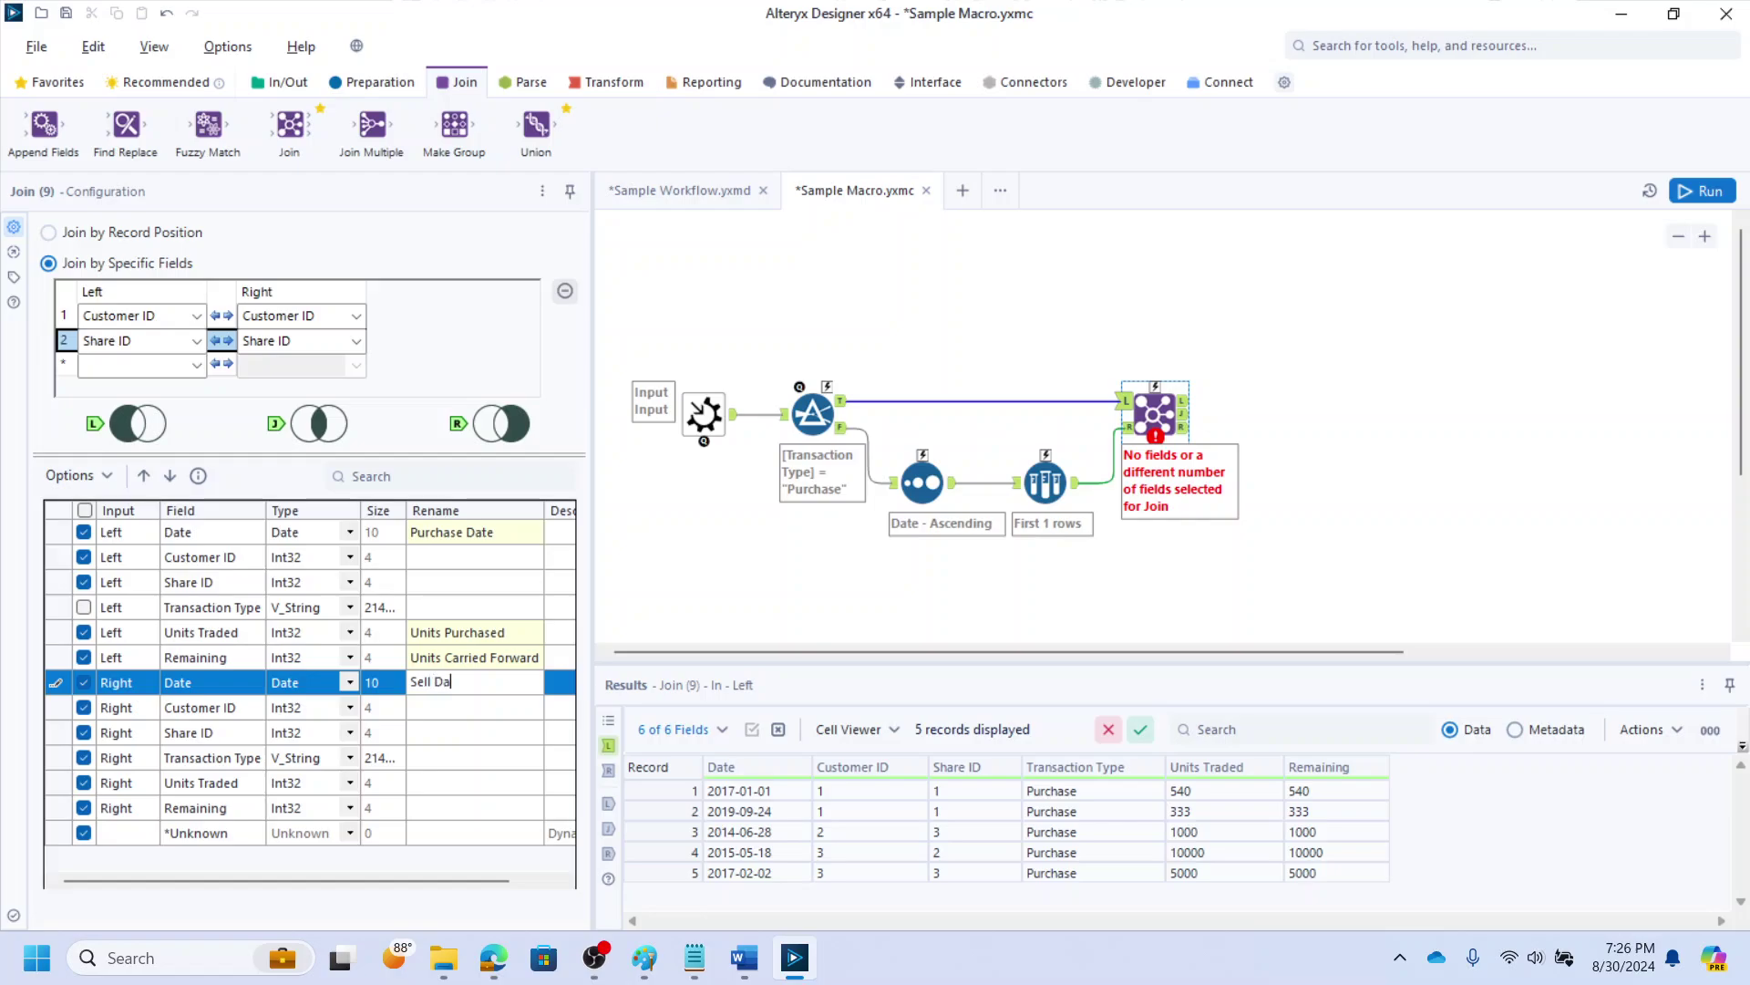
type("te")
Exclude the right Customer ID, Share ID and Transaction Type fields from the Join output
left_click(83, 708)
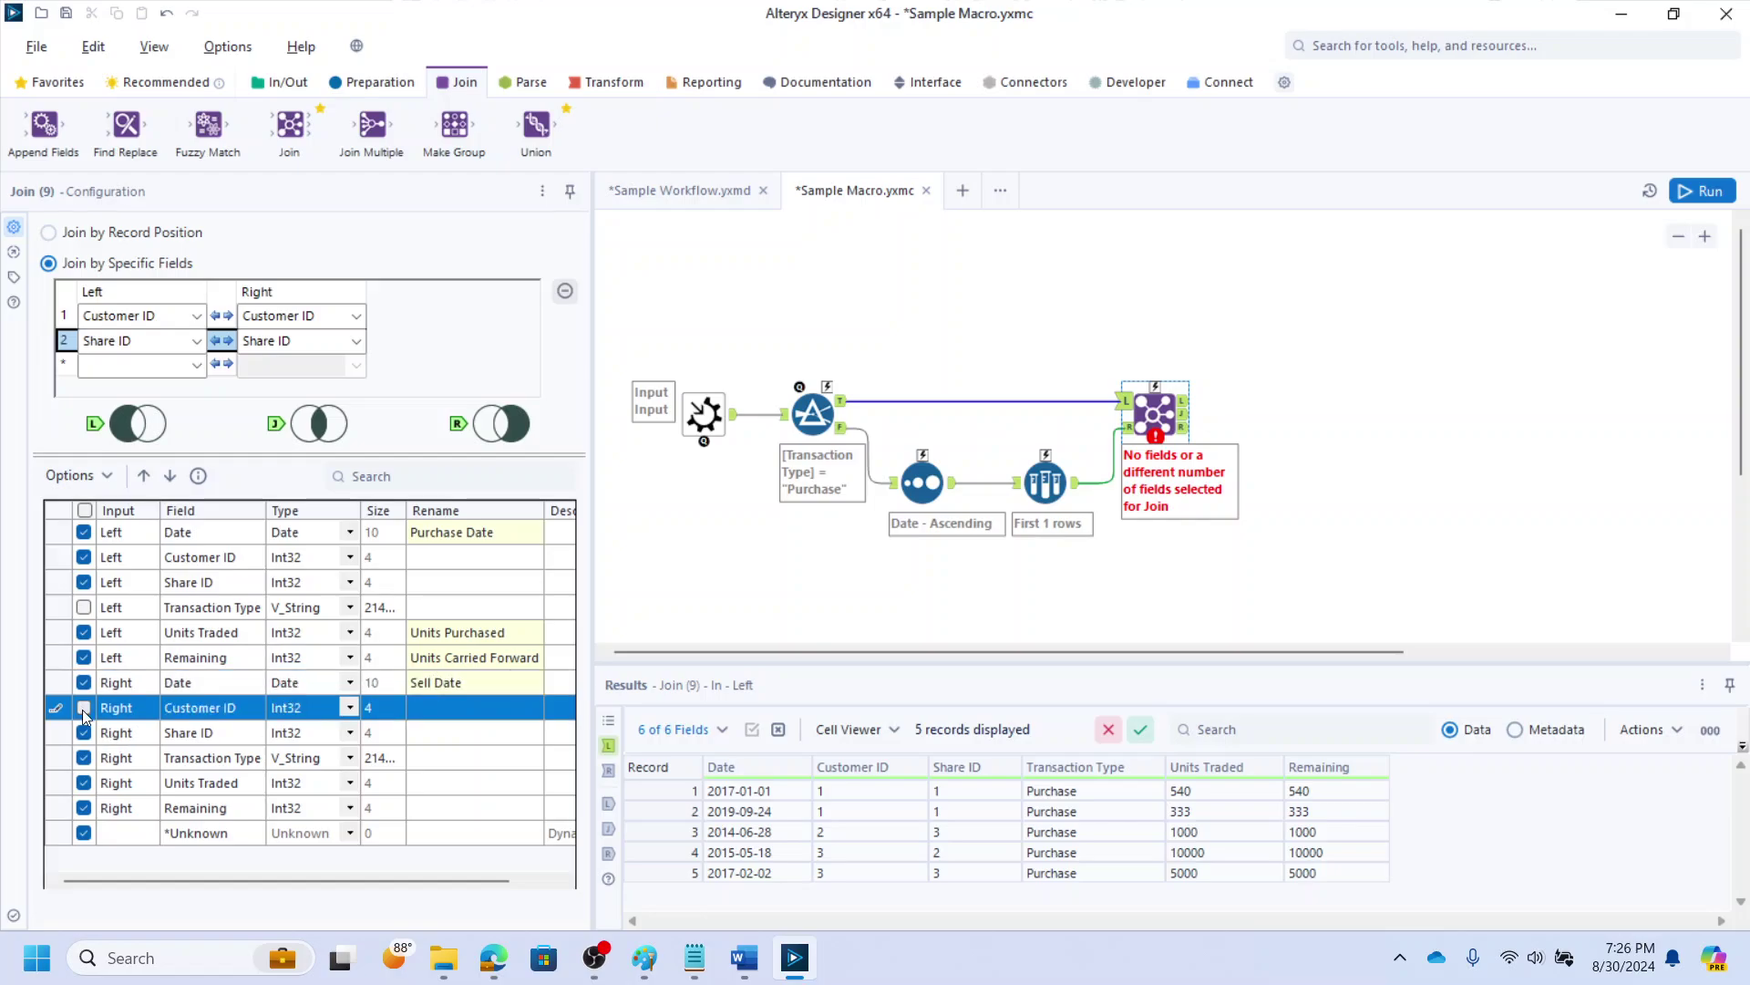
left_click(83, 732)
left_click(83, 759)
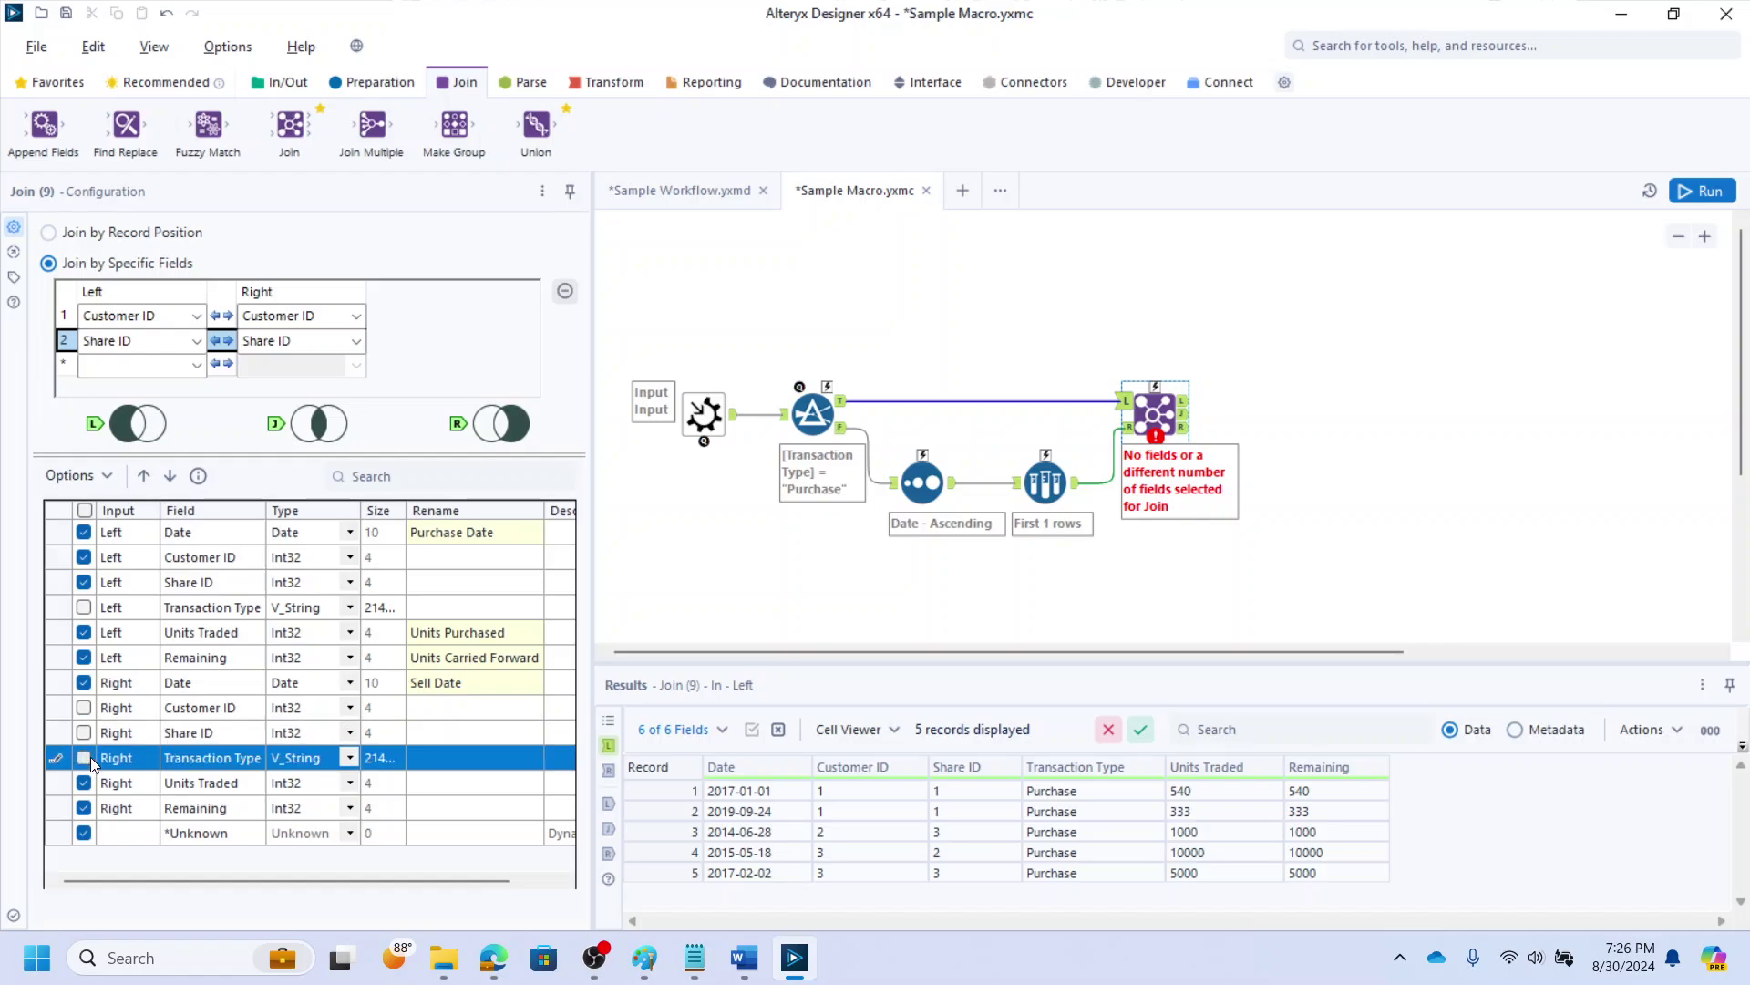
Rename the Join's right Units Traded field as Units Sold and its right Remaining field as Actual Units Sold
left_click(424, 783)
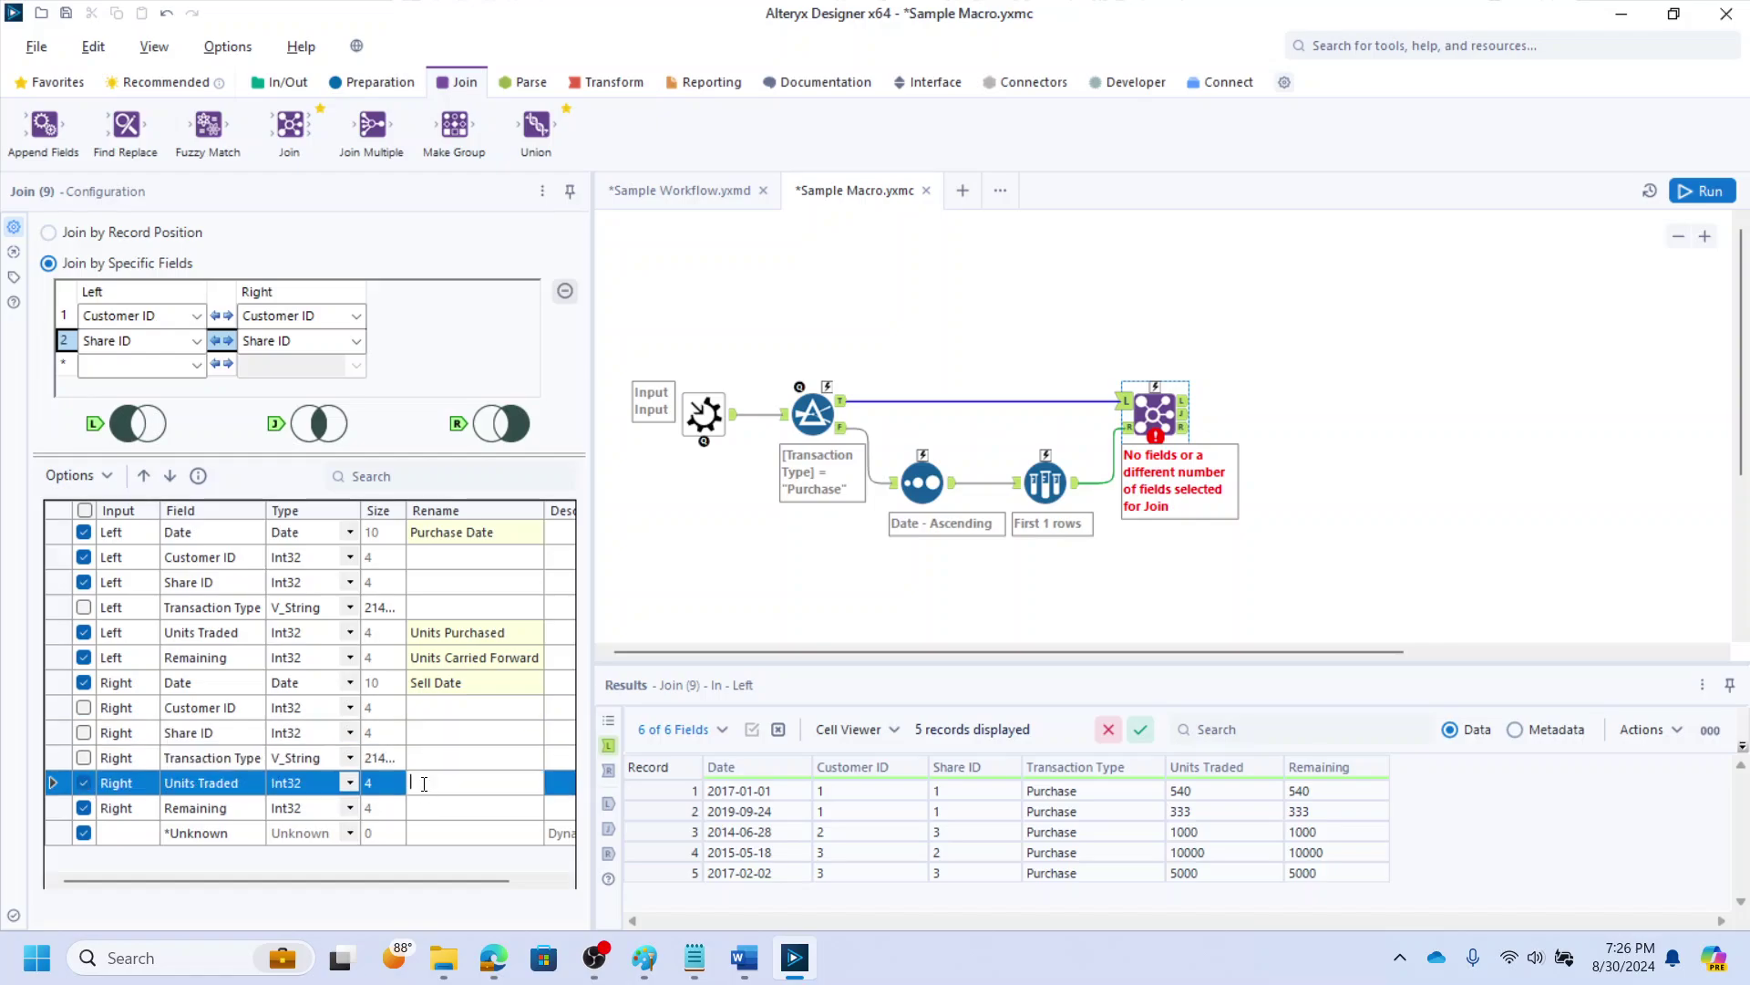
type("Units Sold")
key("Down")
type("Ac")
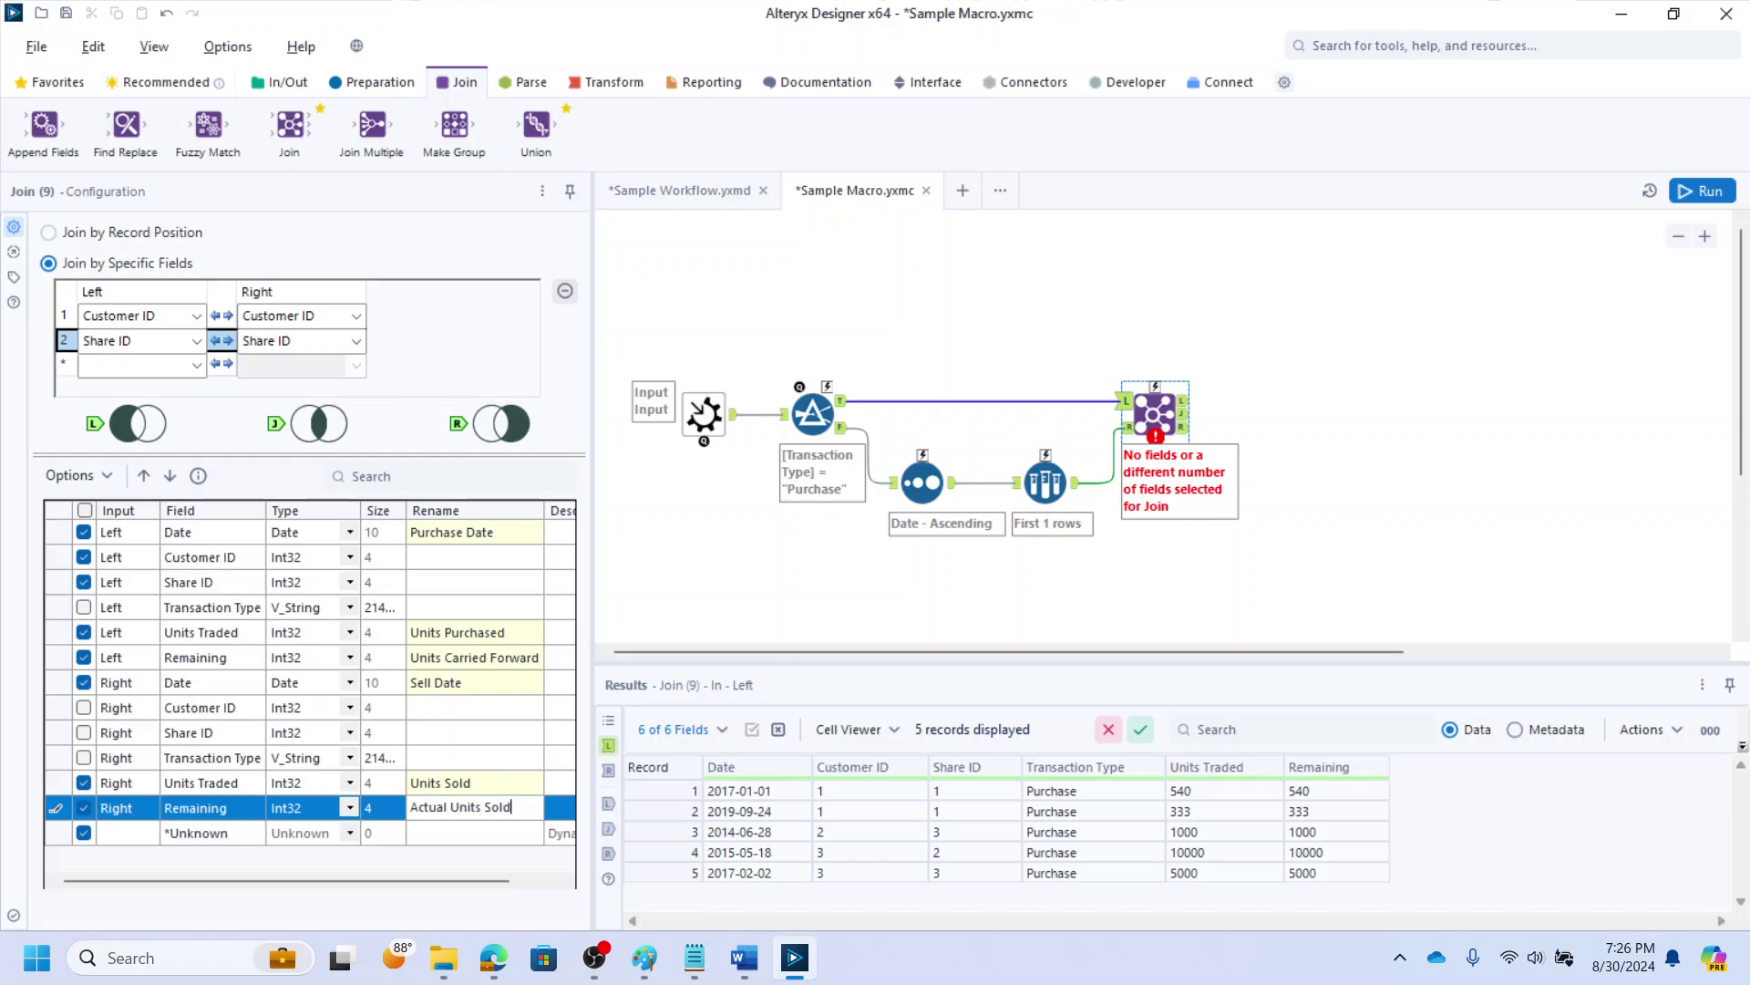
key("Down")
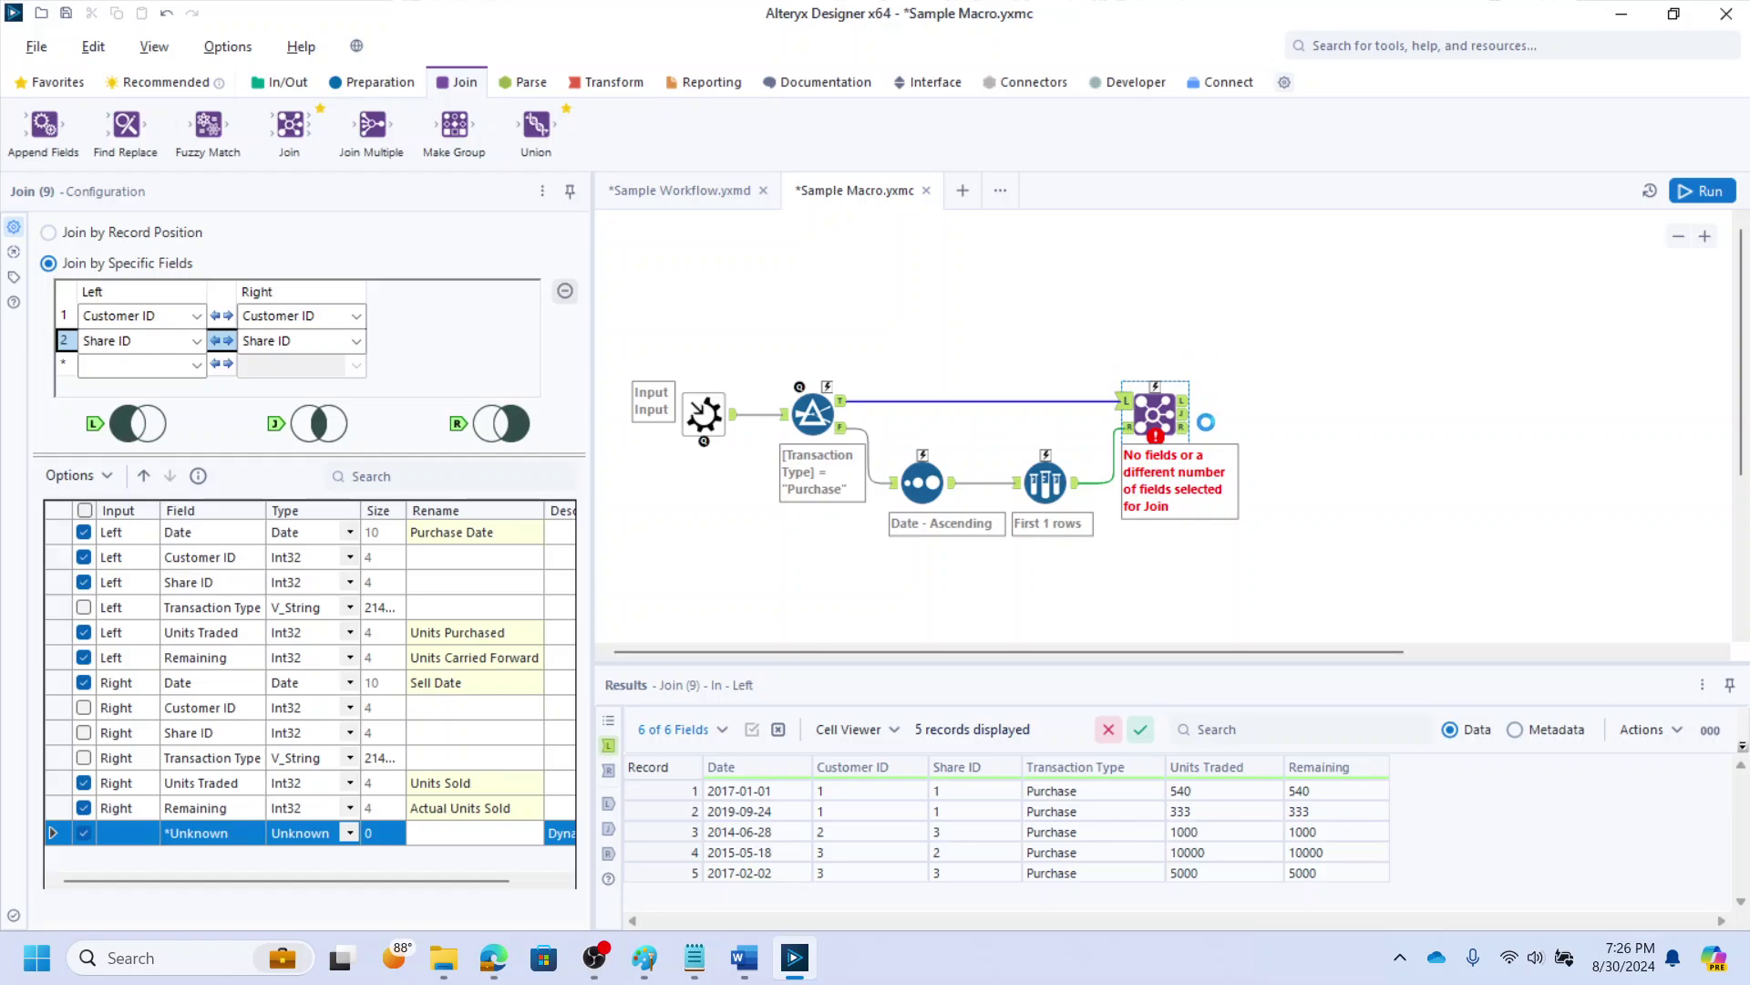
Run the macro and examine the Join's matched records, comparing purchase and sale values for customer 1, share 1
key("ctrl+r")
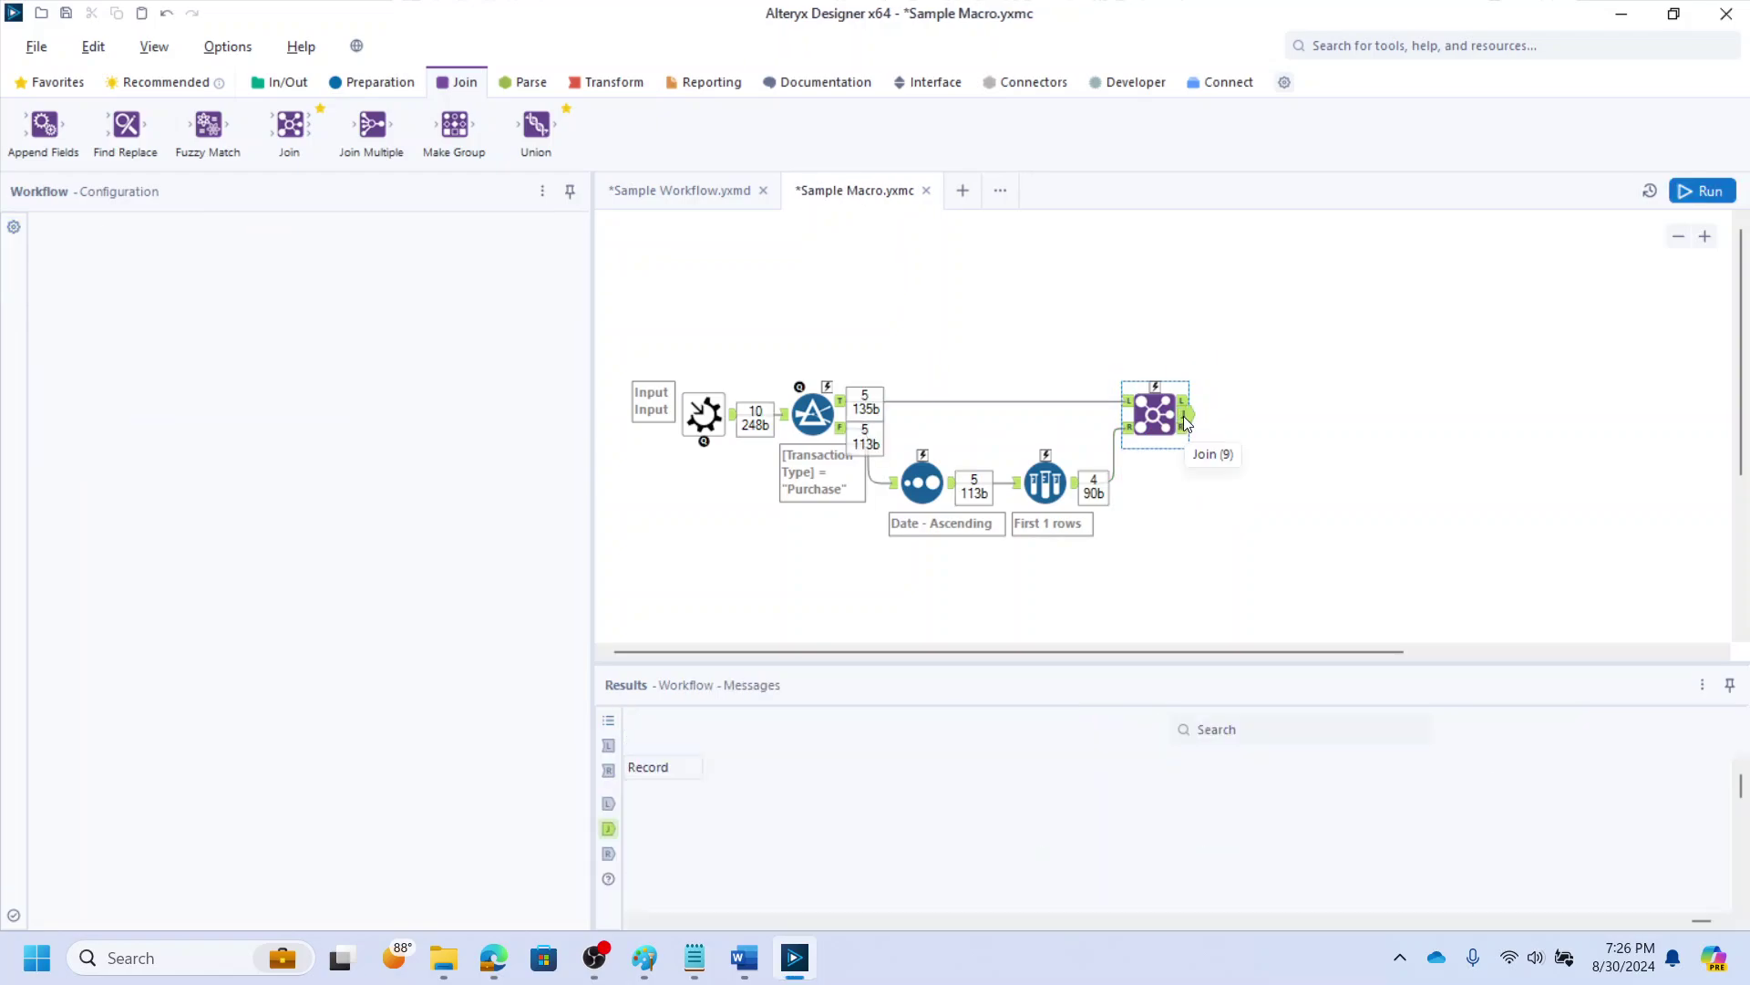
left_click(1185, 421)
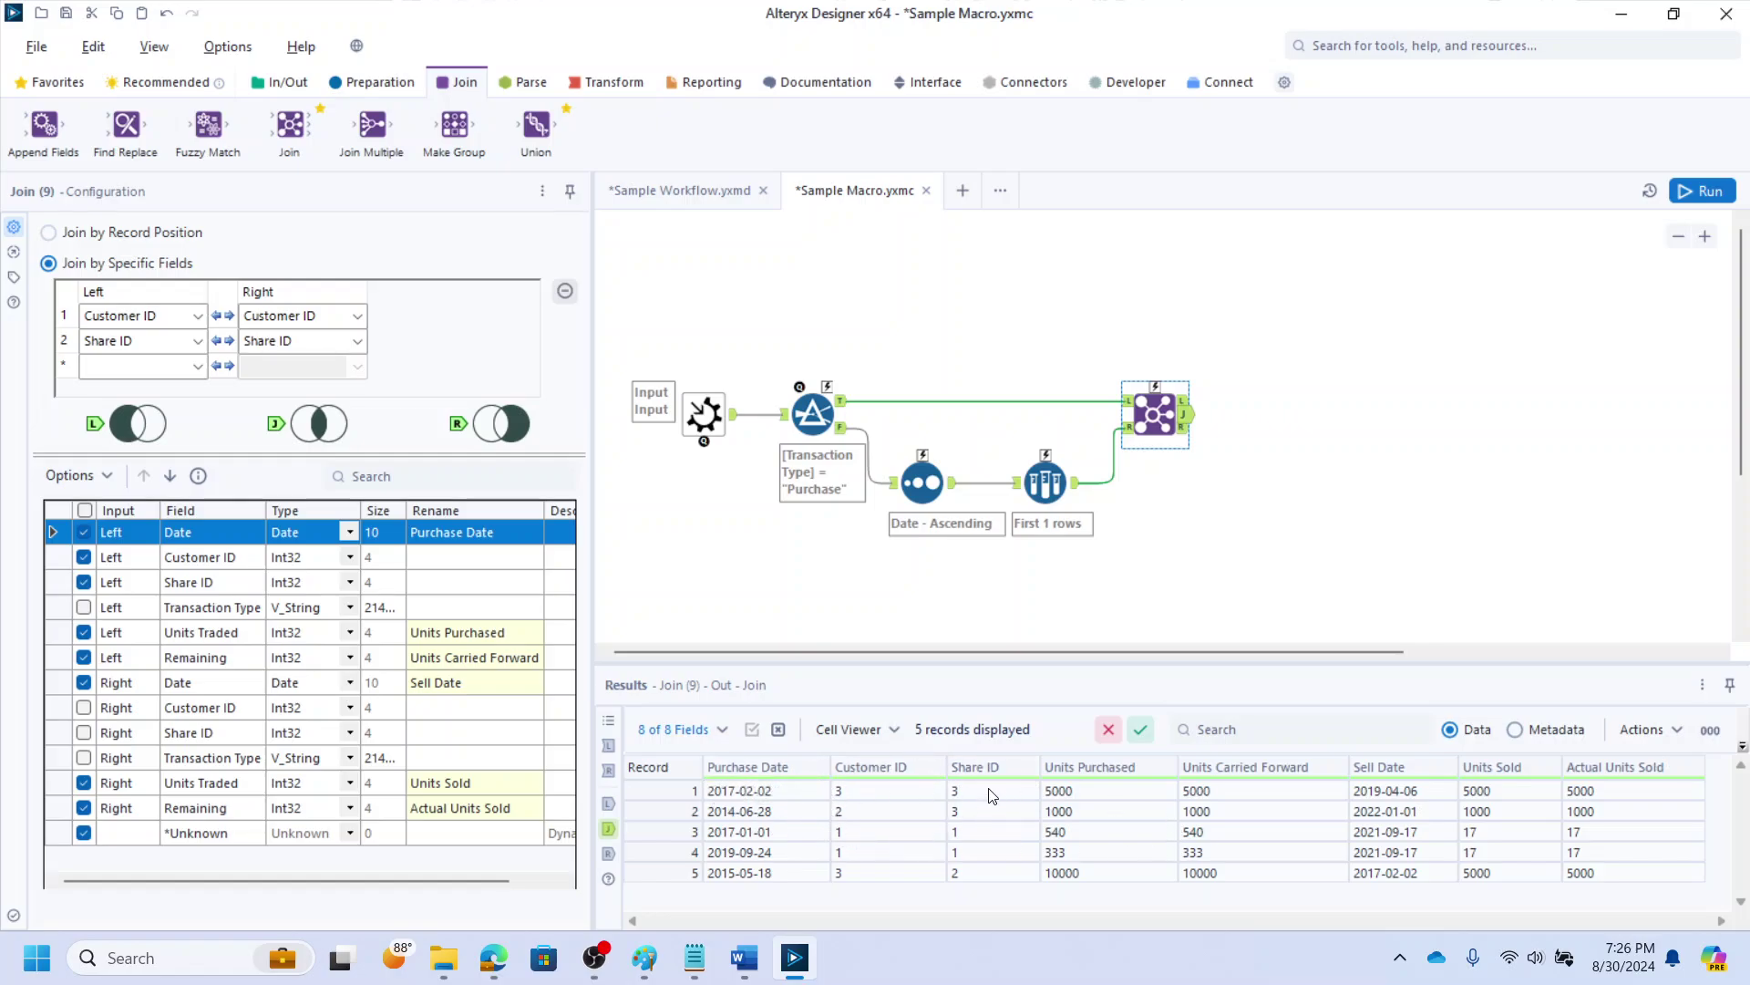
left_click_drag(1424, 807, 1630, 830)
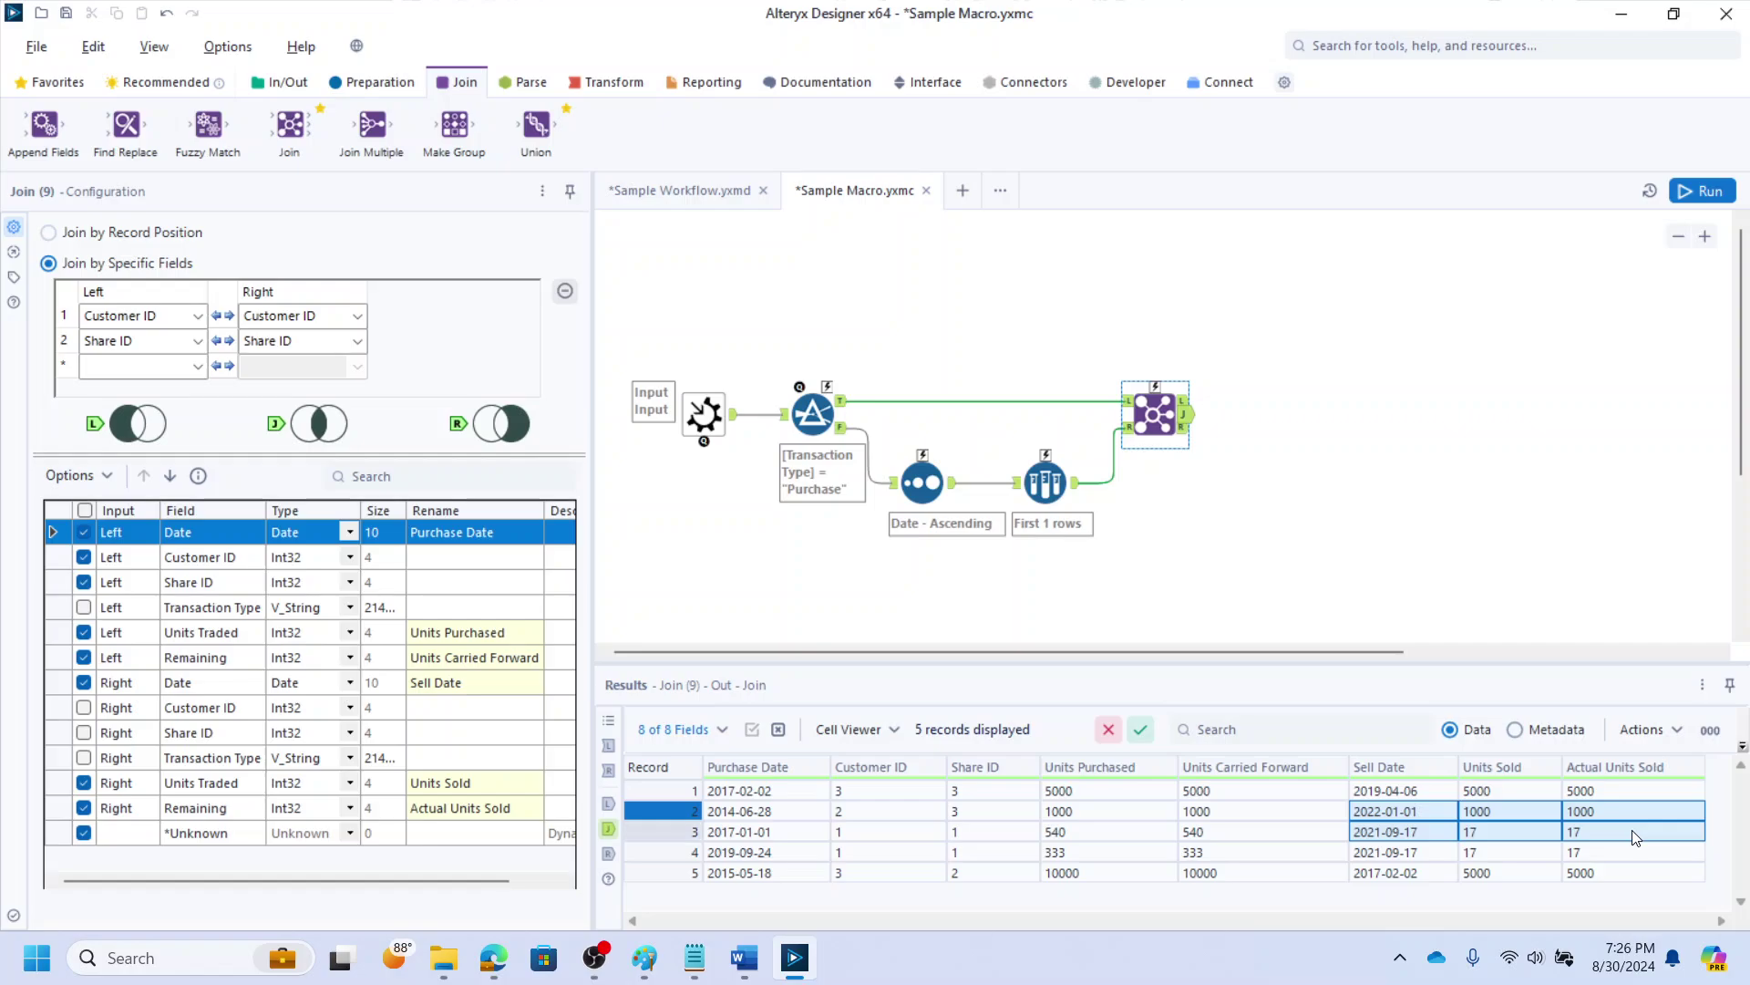
left_click_drag(1249, 652, 1347, 652)
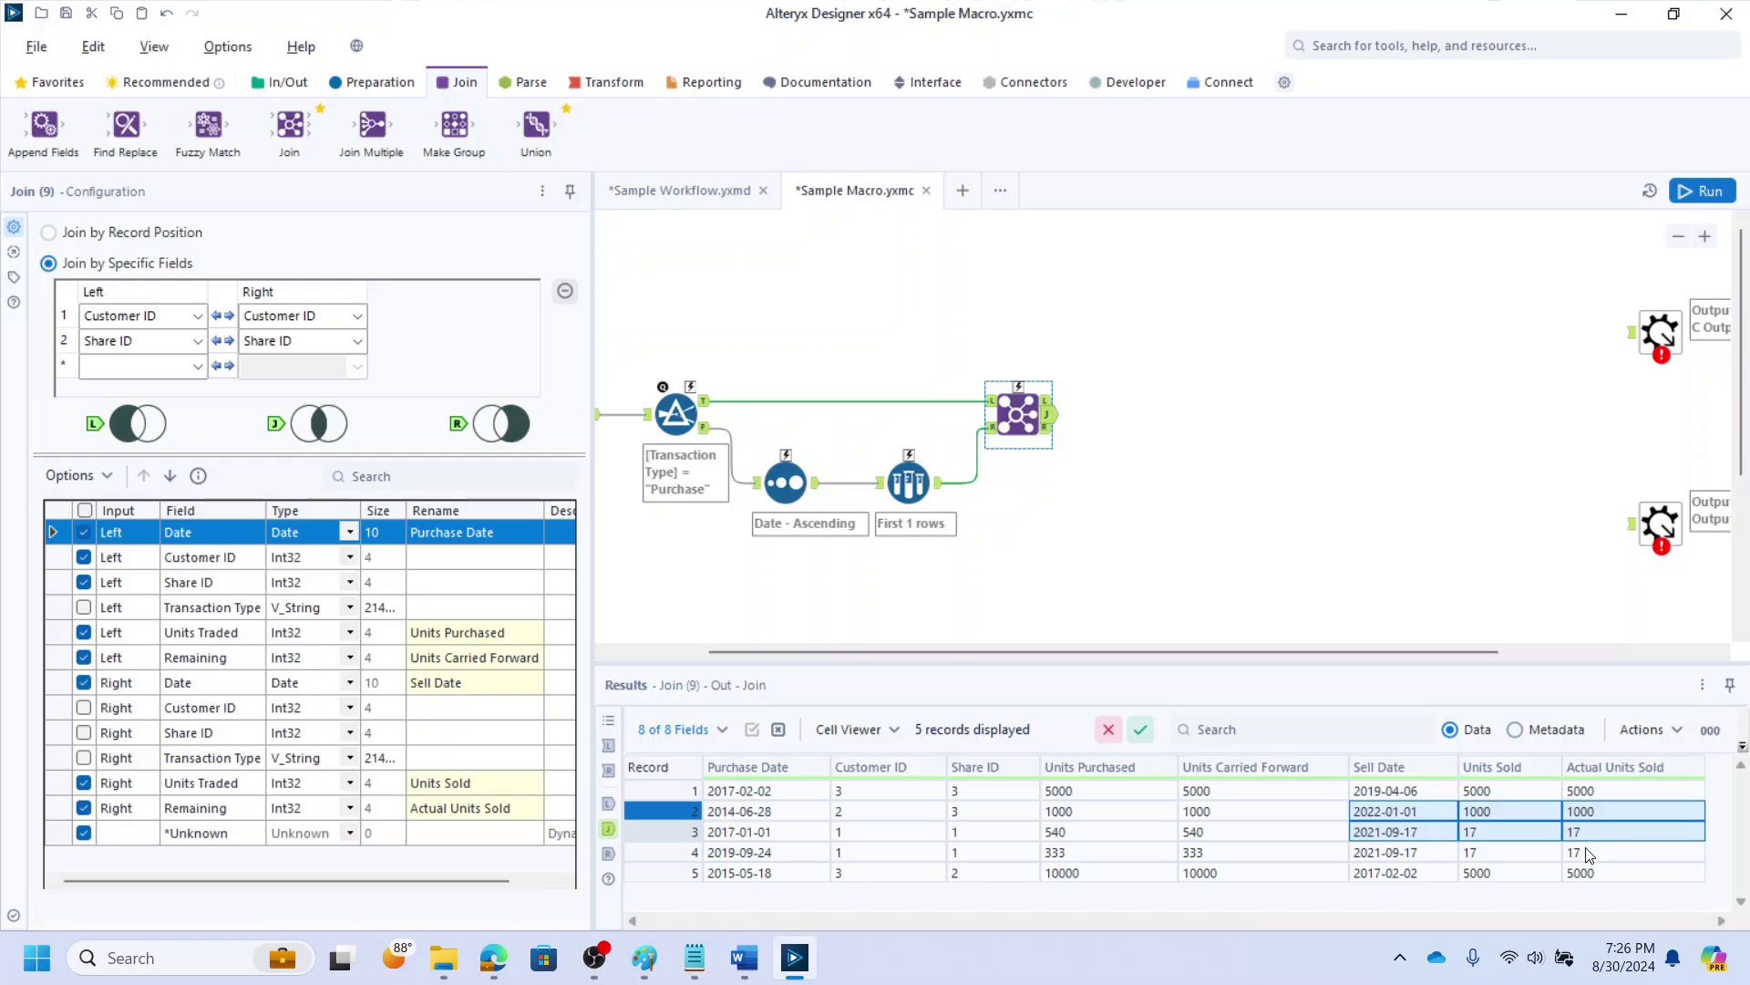
left_click_drag(1591, 855, 796, 839)
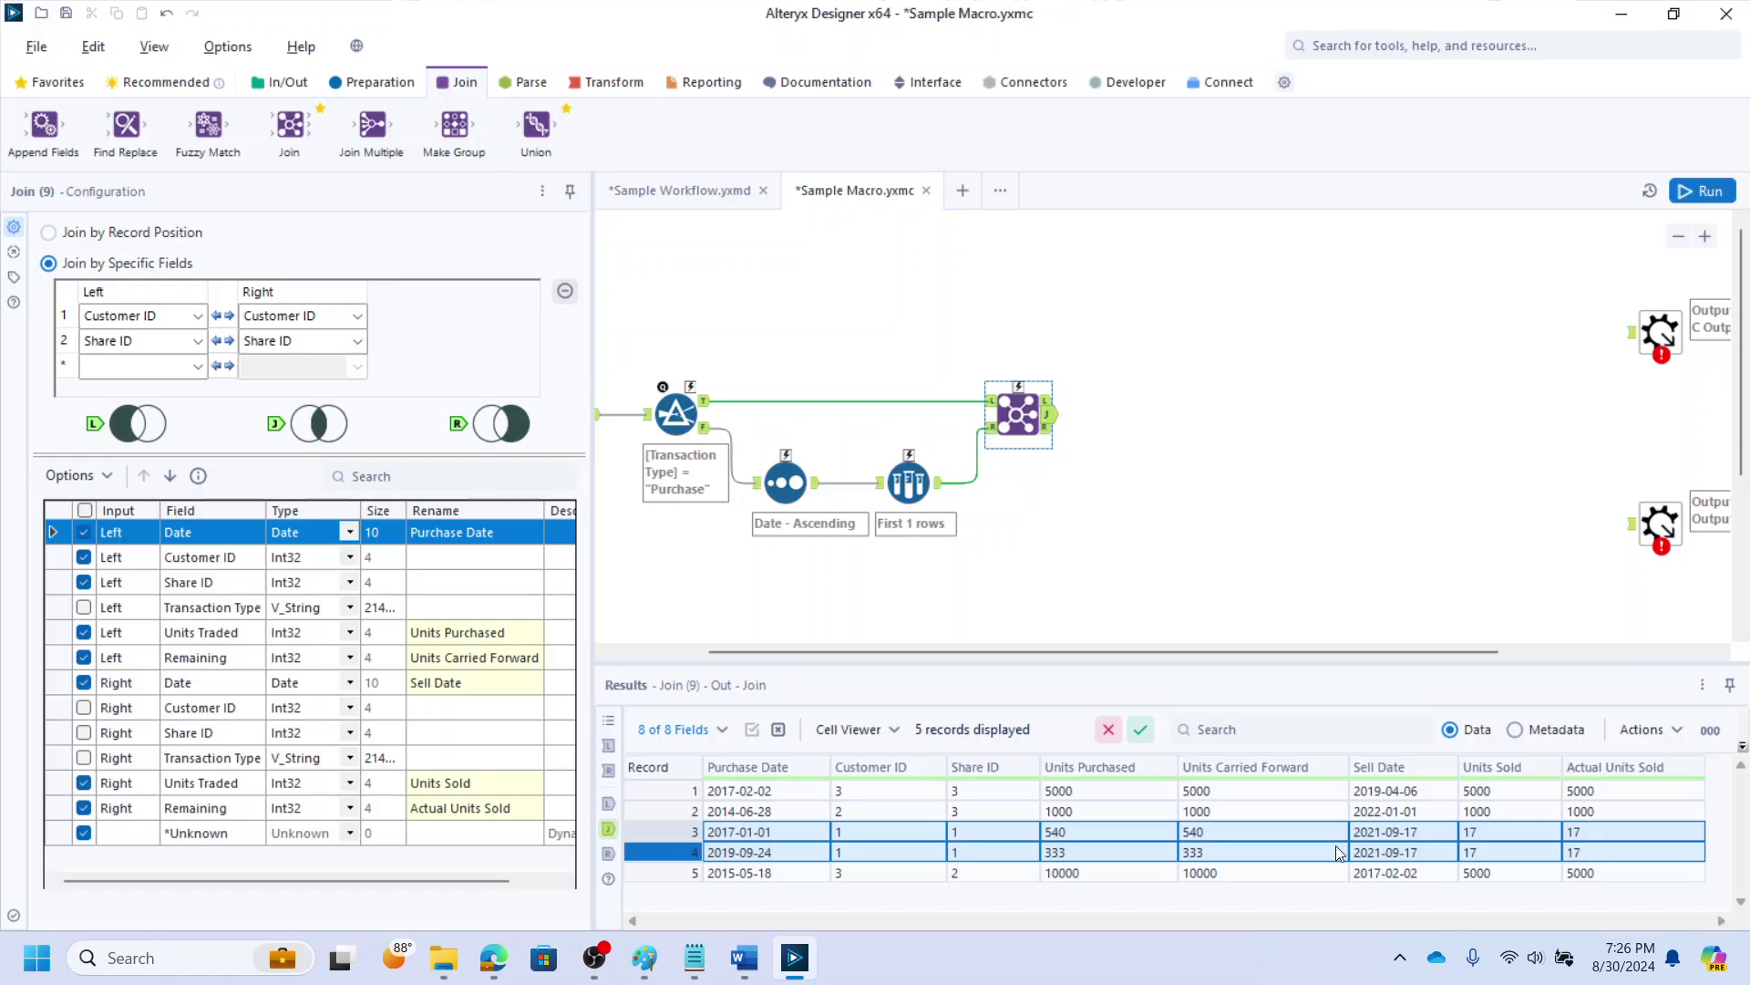
left_click(1198, 834)
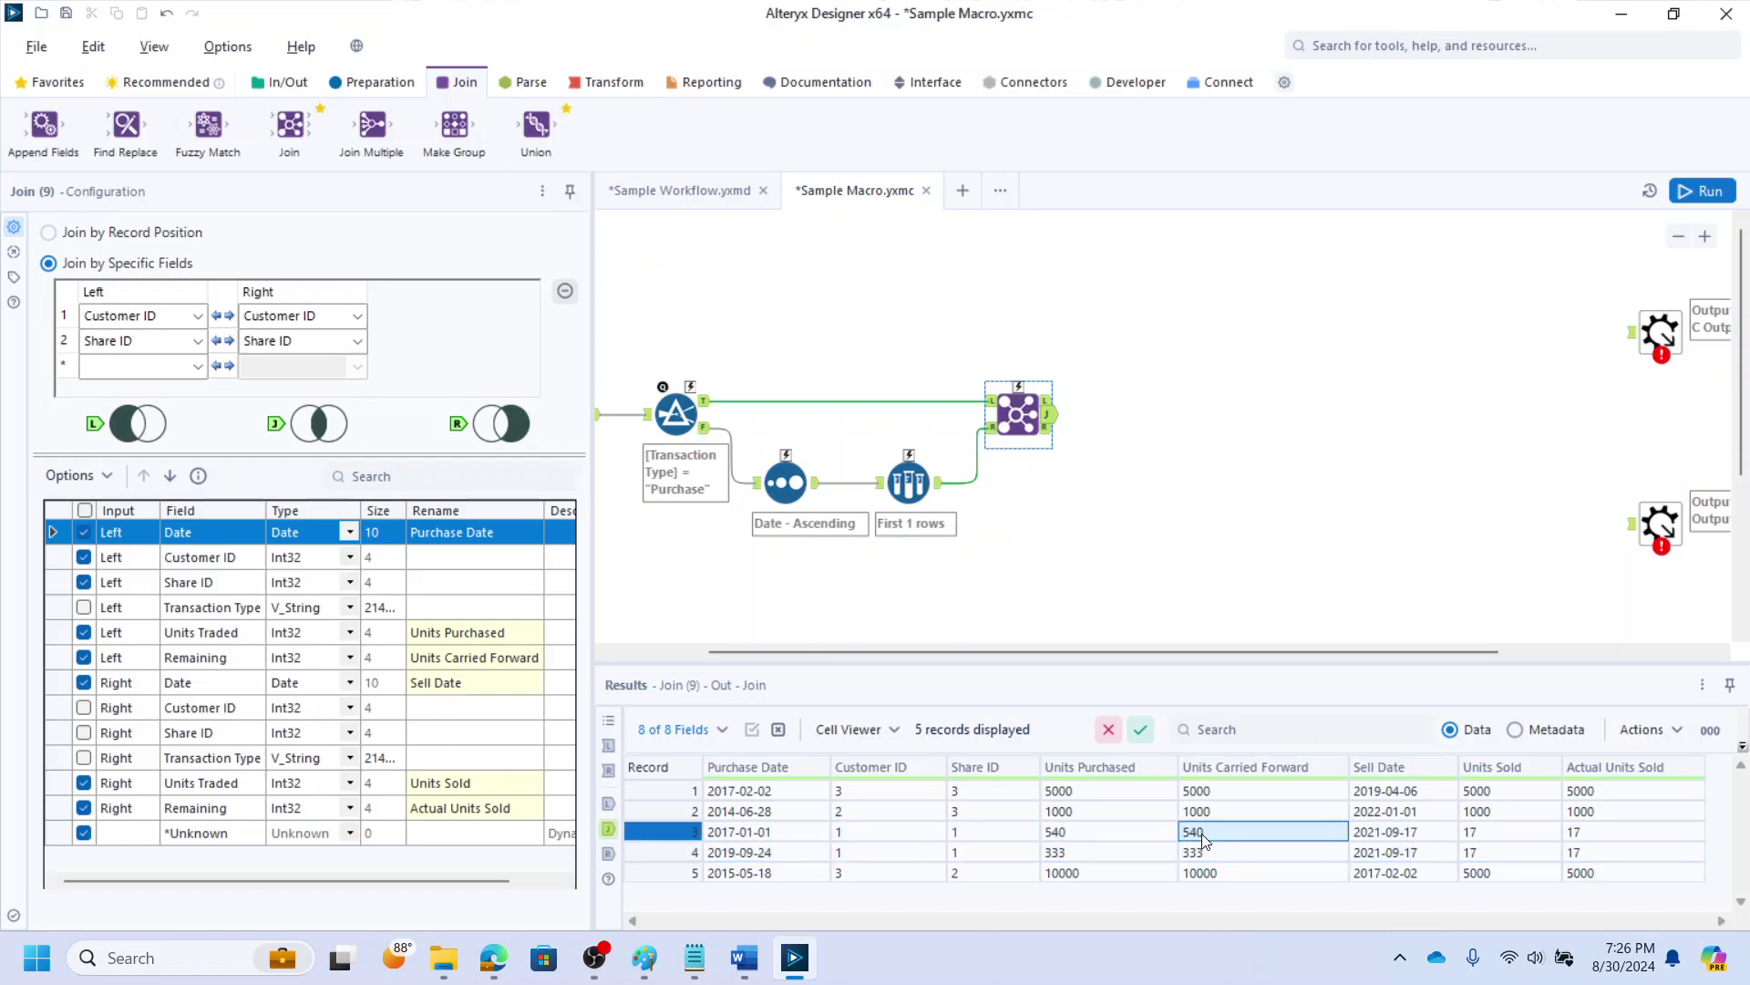
left_click(1208, 850)
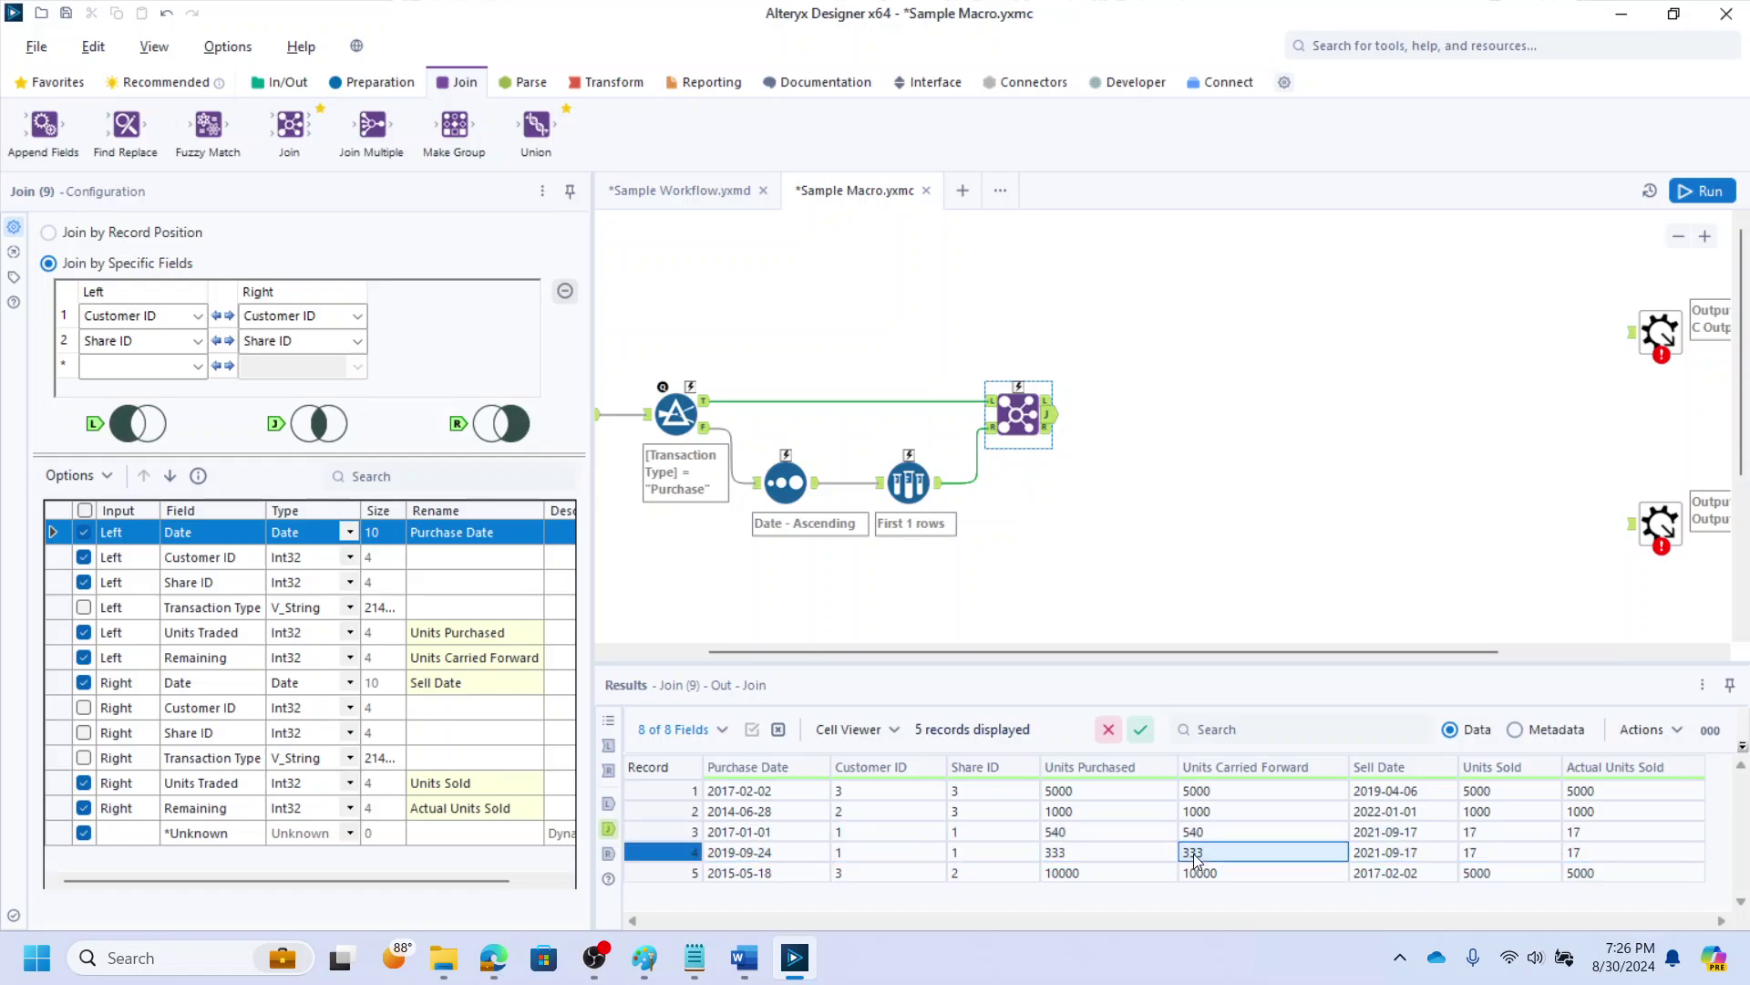
Connect a Sort tool to the Join's J output and sort by Purchase Date in Ascending order
left_click(381, 82)
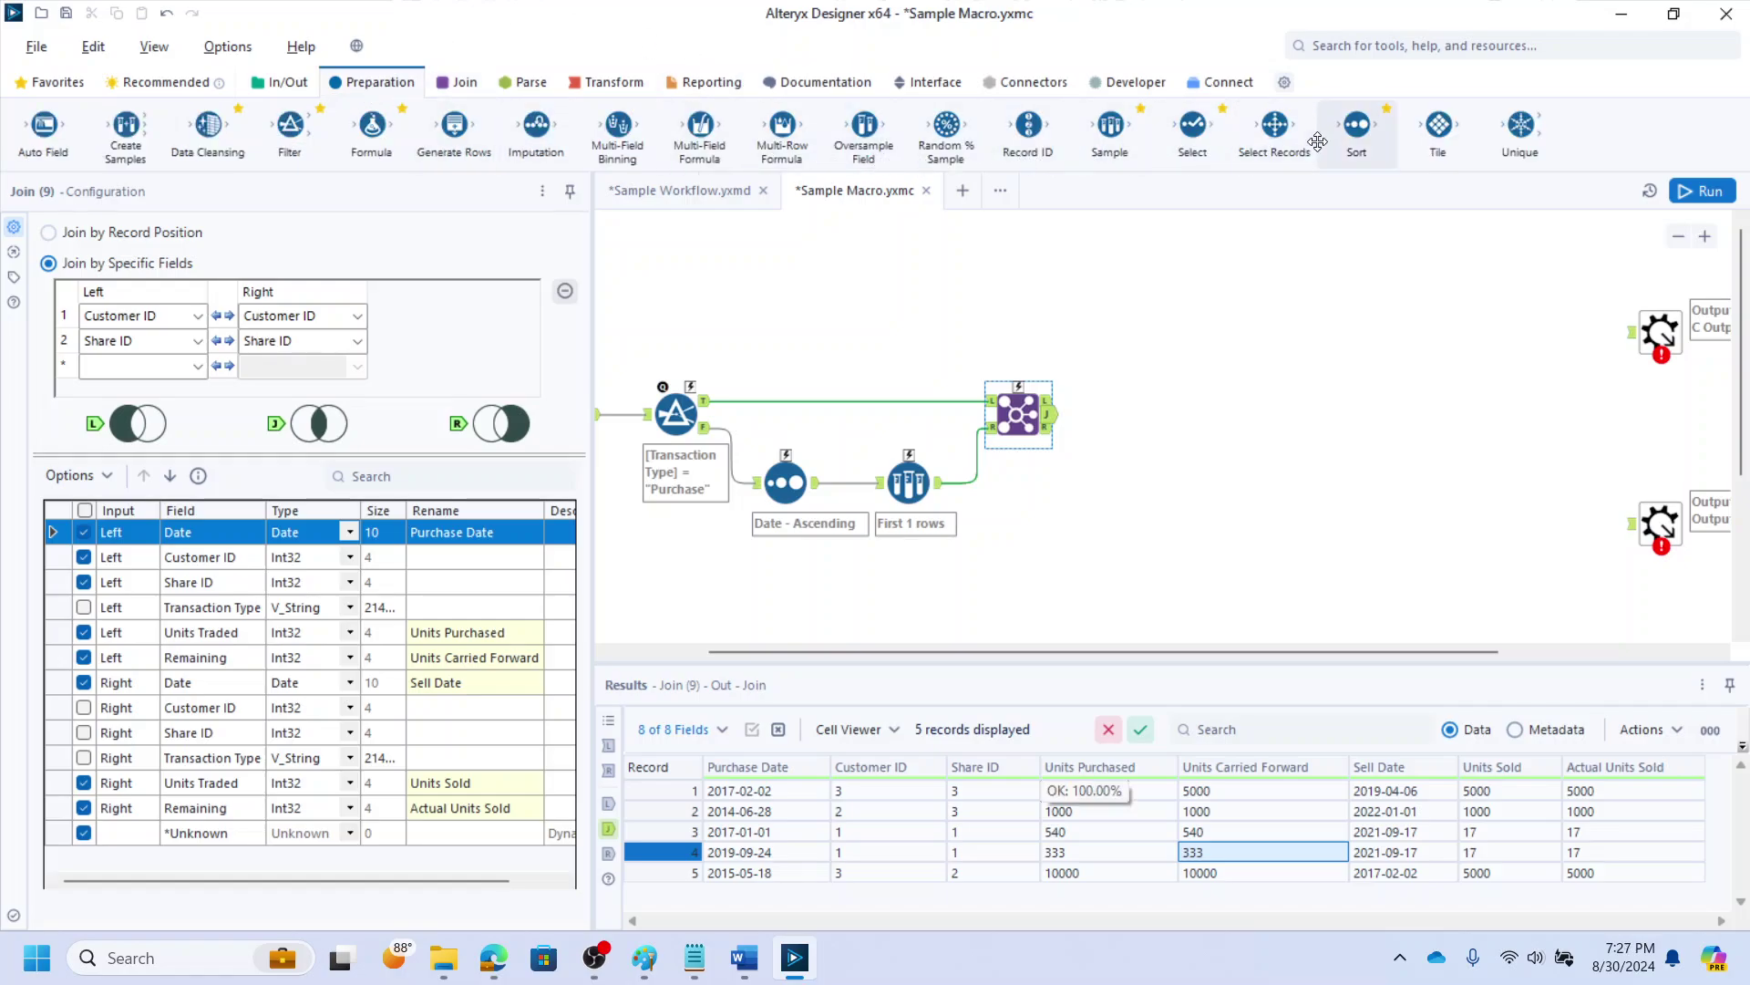
left_click_drag(1357, 125, 1114, 423)
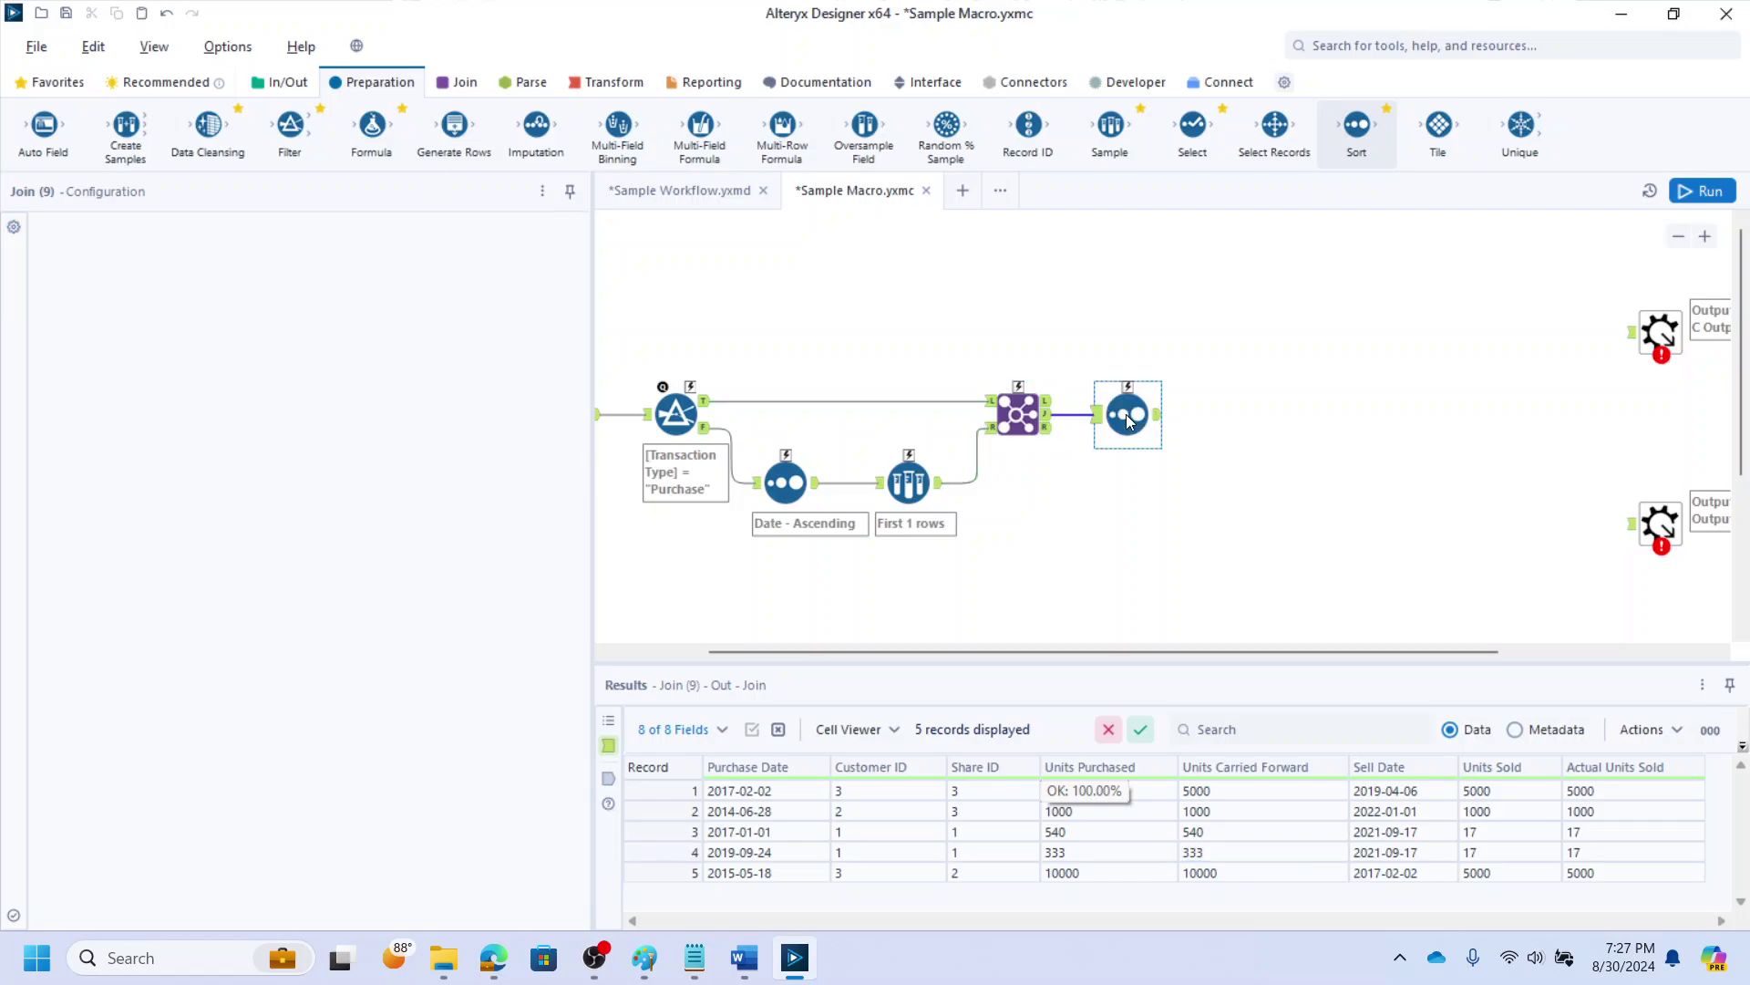
left_click(220, 354)
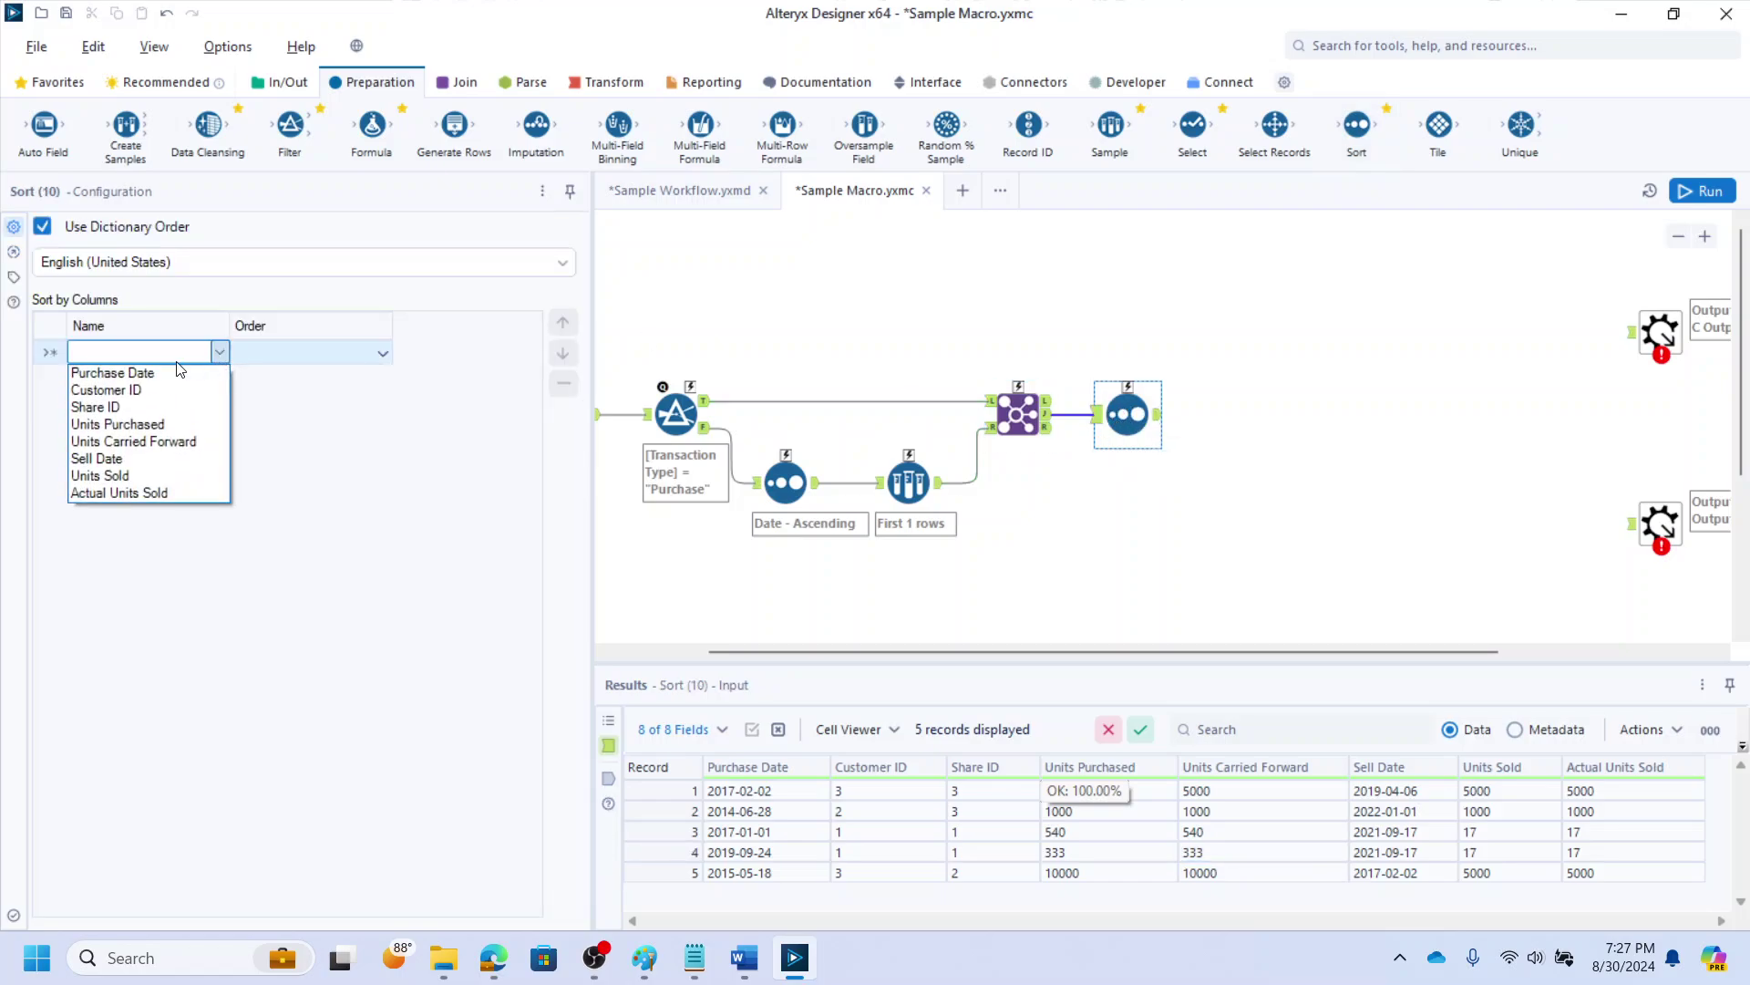
left_click(160, 375)
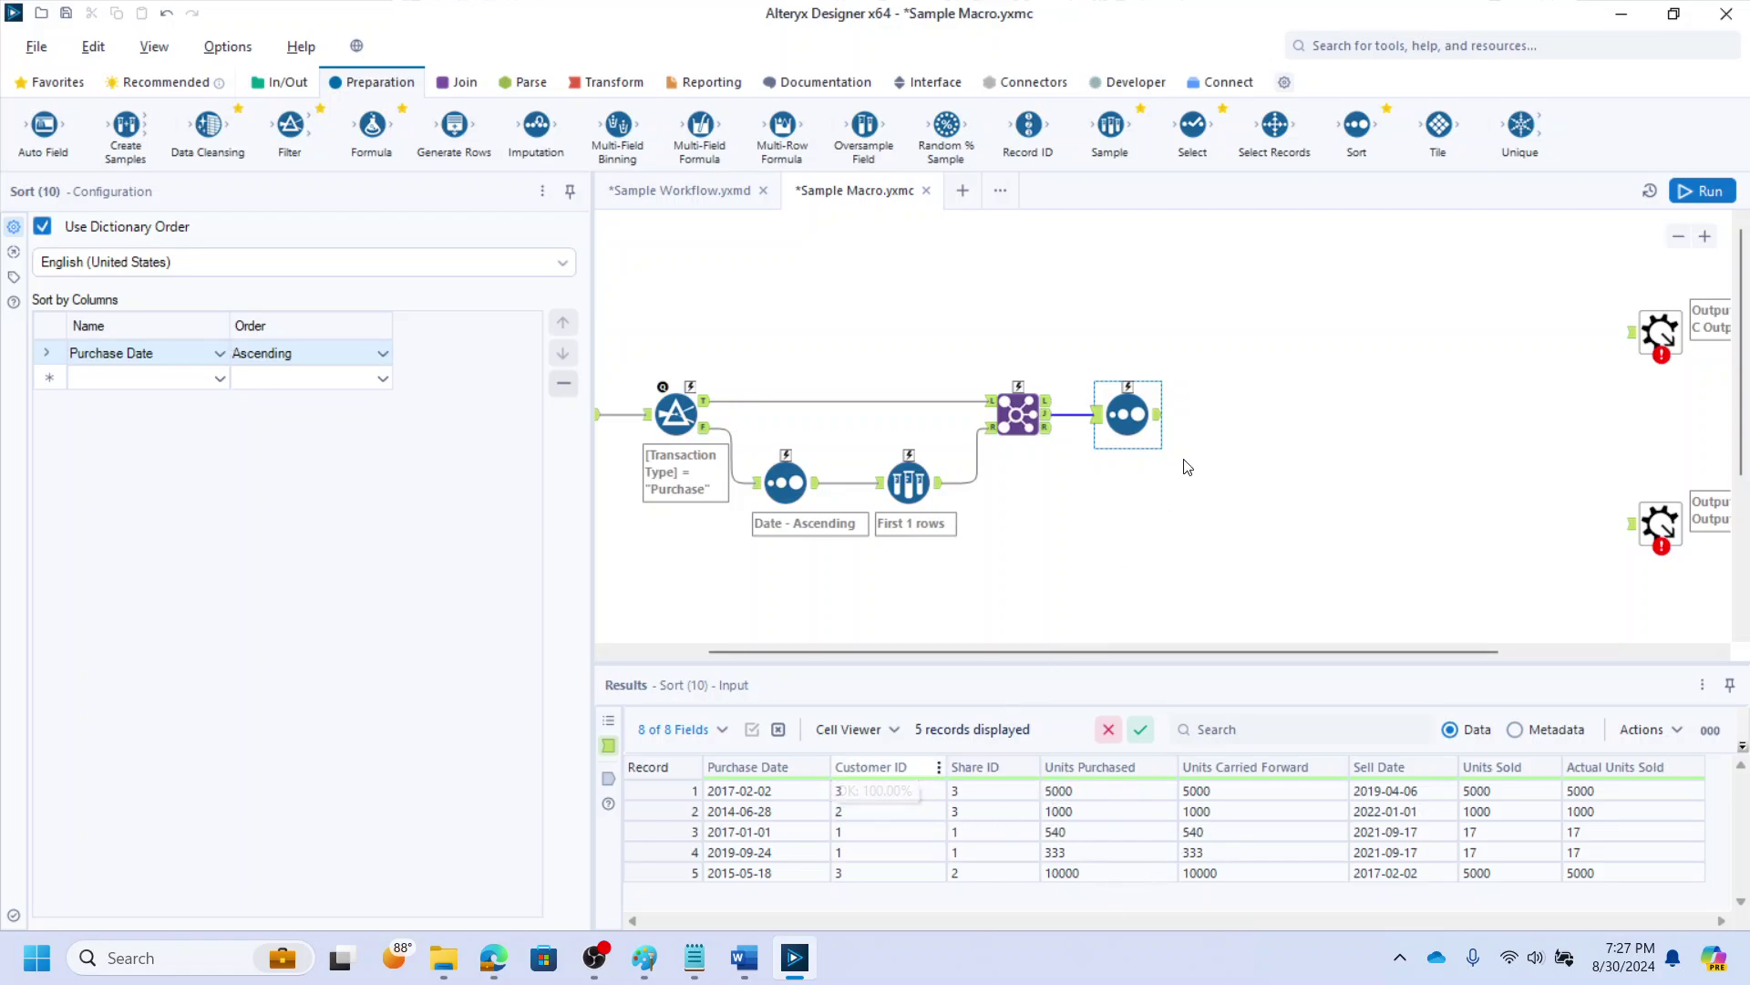
left_click(1249, 421)
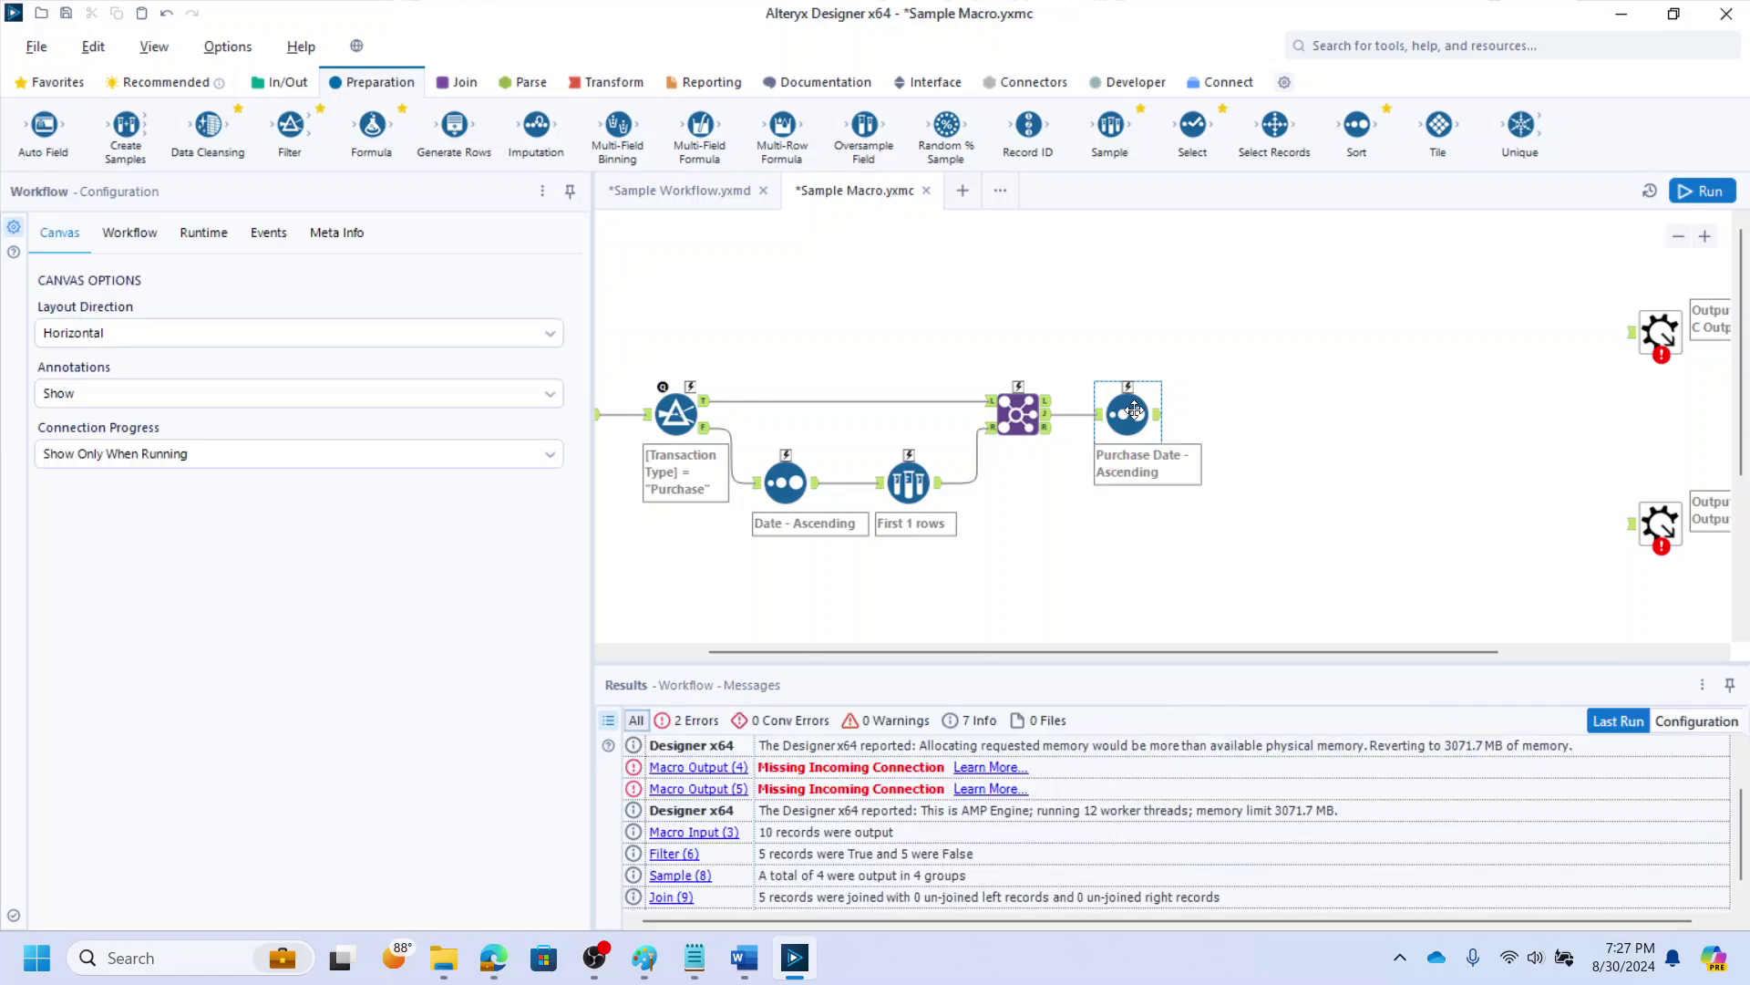
Add Customer ID and Share ID as ascending sort columns and place both ahead of Purchase Date in the Sort tool
left_click(1128, 414)
left_click(98, 379)
left_click(98, 379)
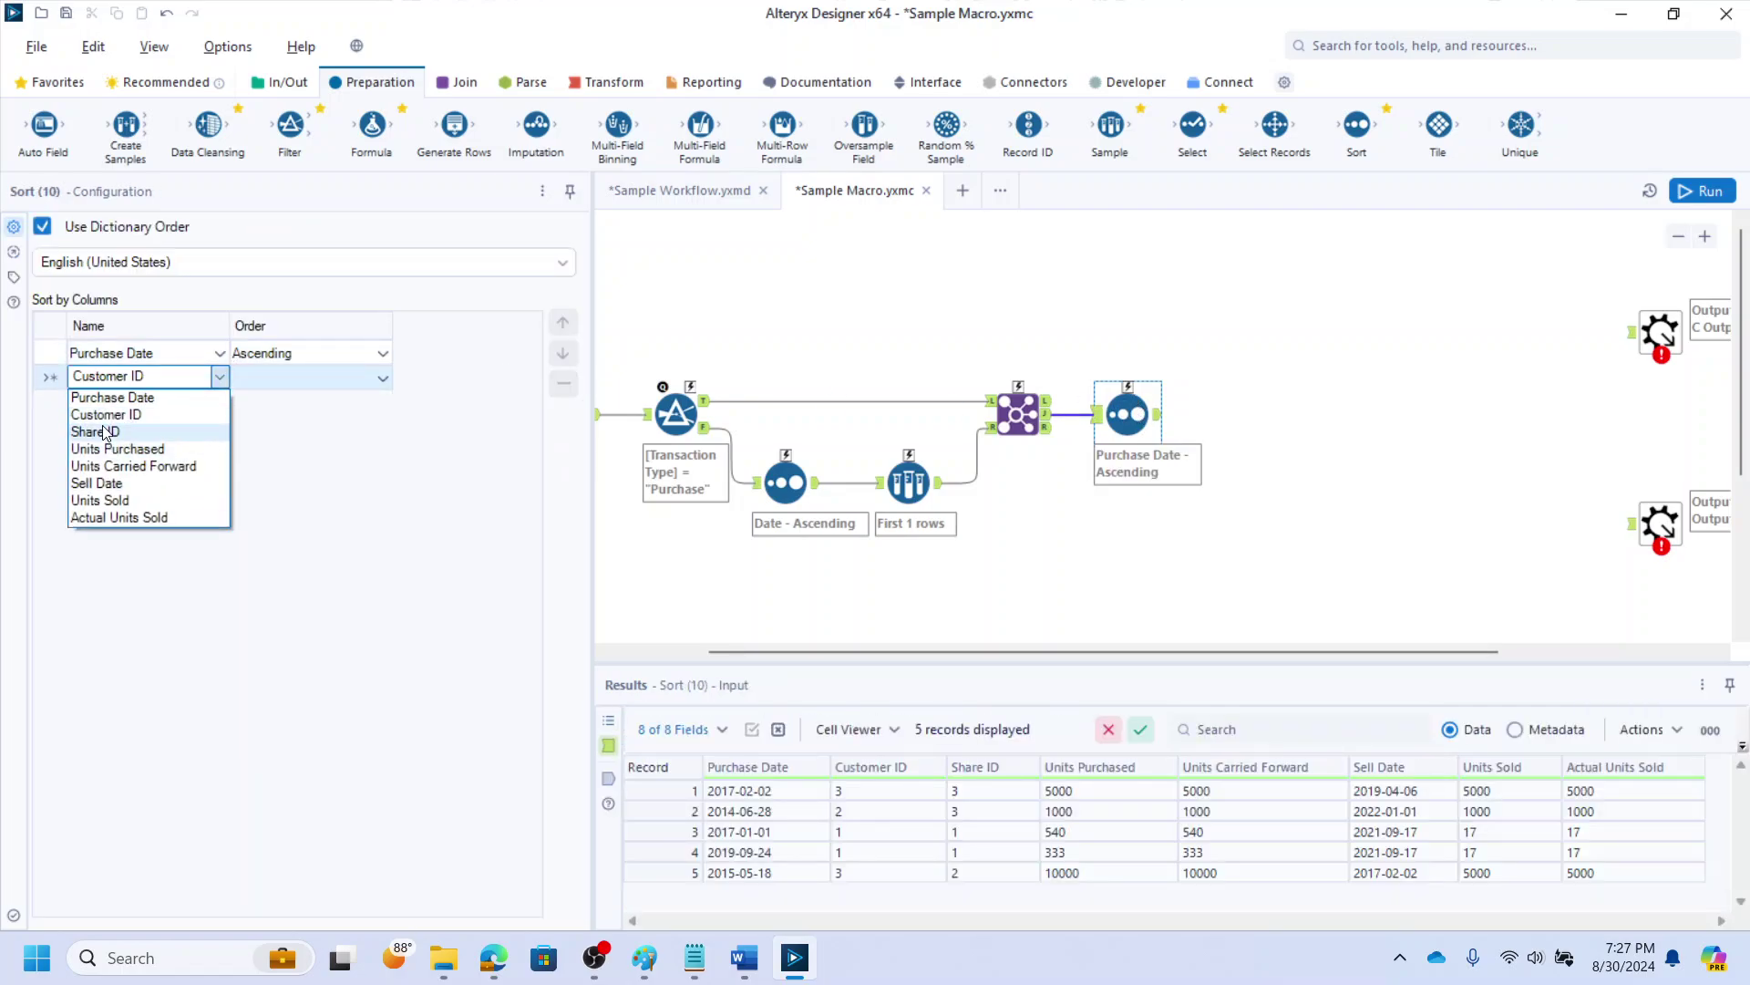
left_click(104, 414)
left_click(146, 402)
left_click(95, 457)
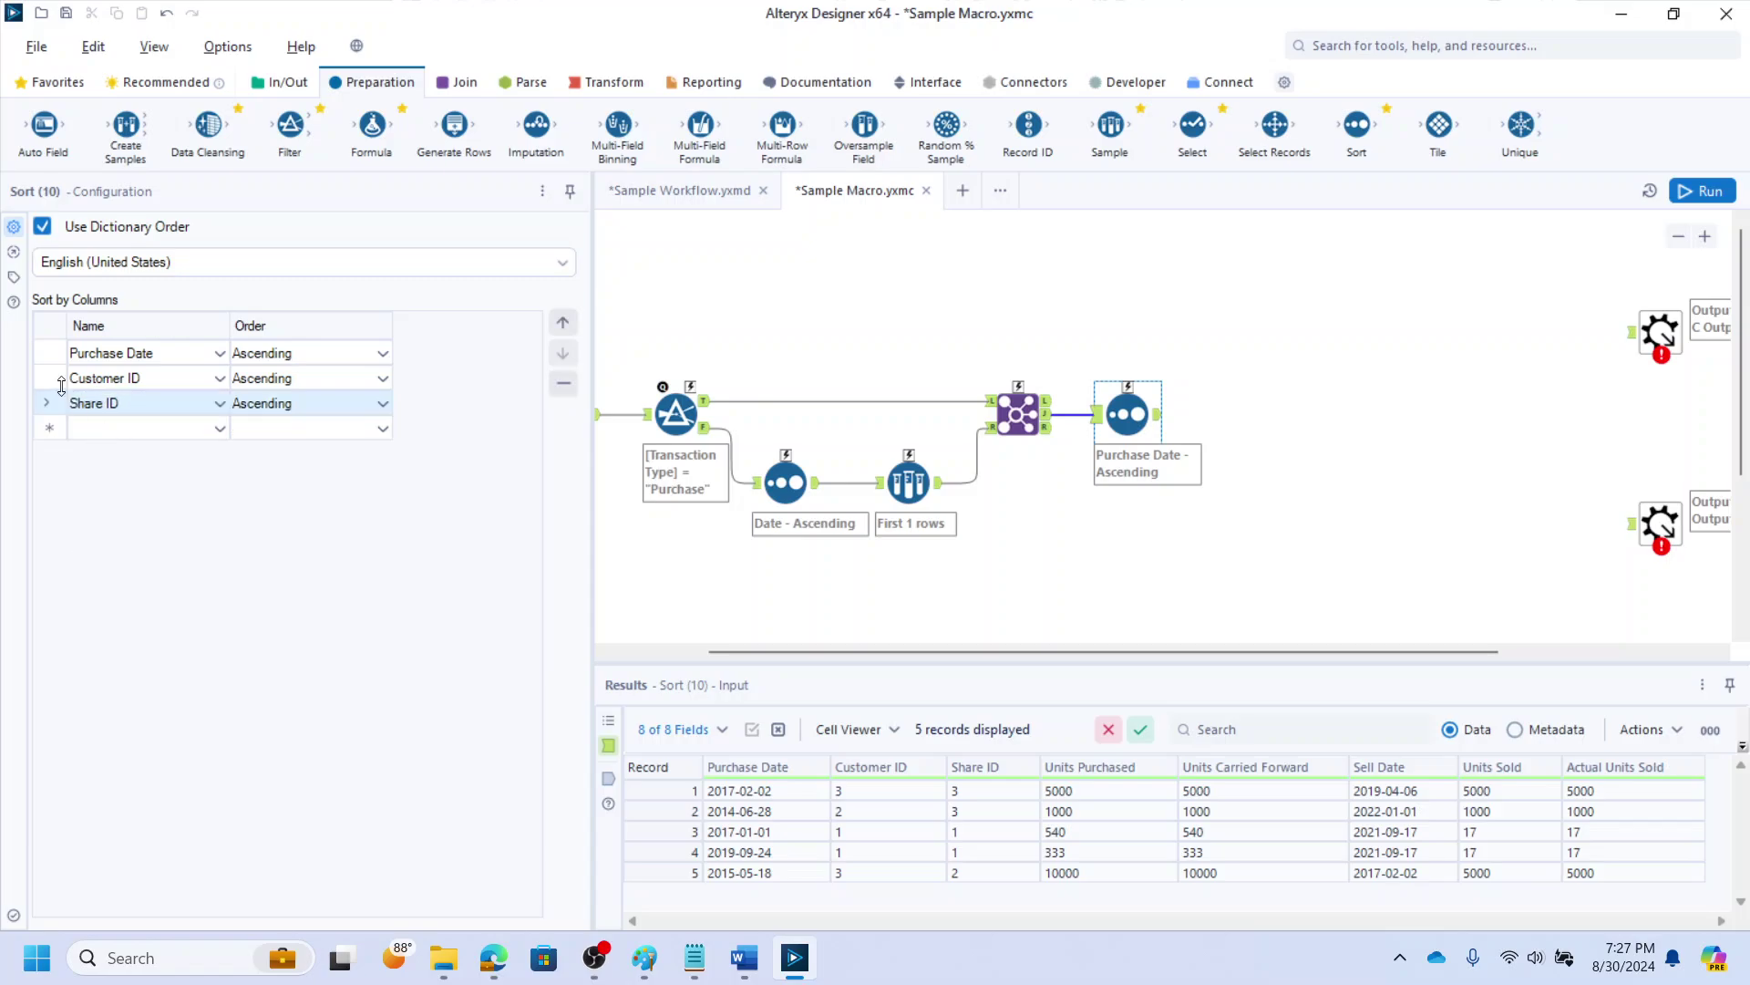
left_click(48, 364)
left_click(562, 353)
left_click(562, 353)
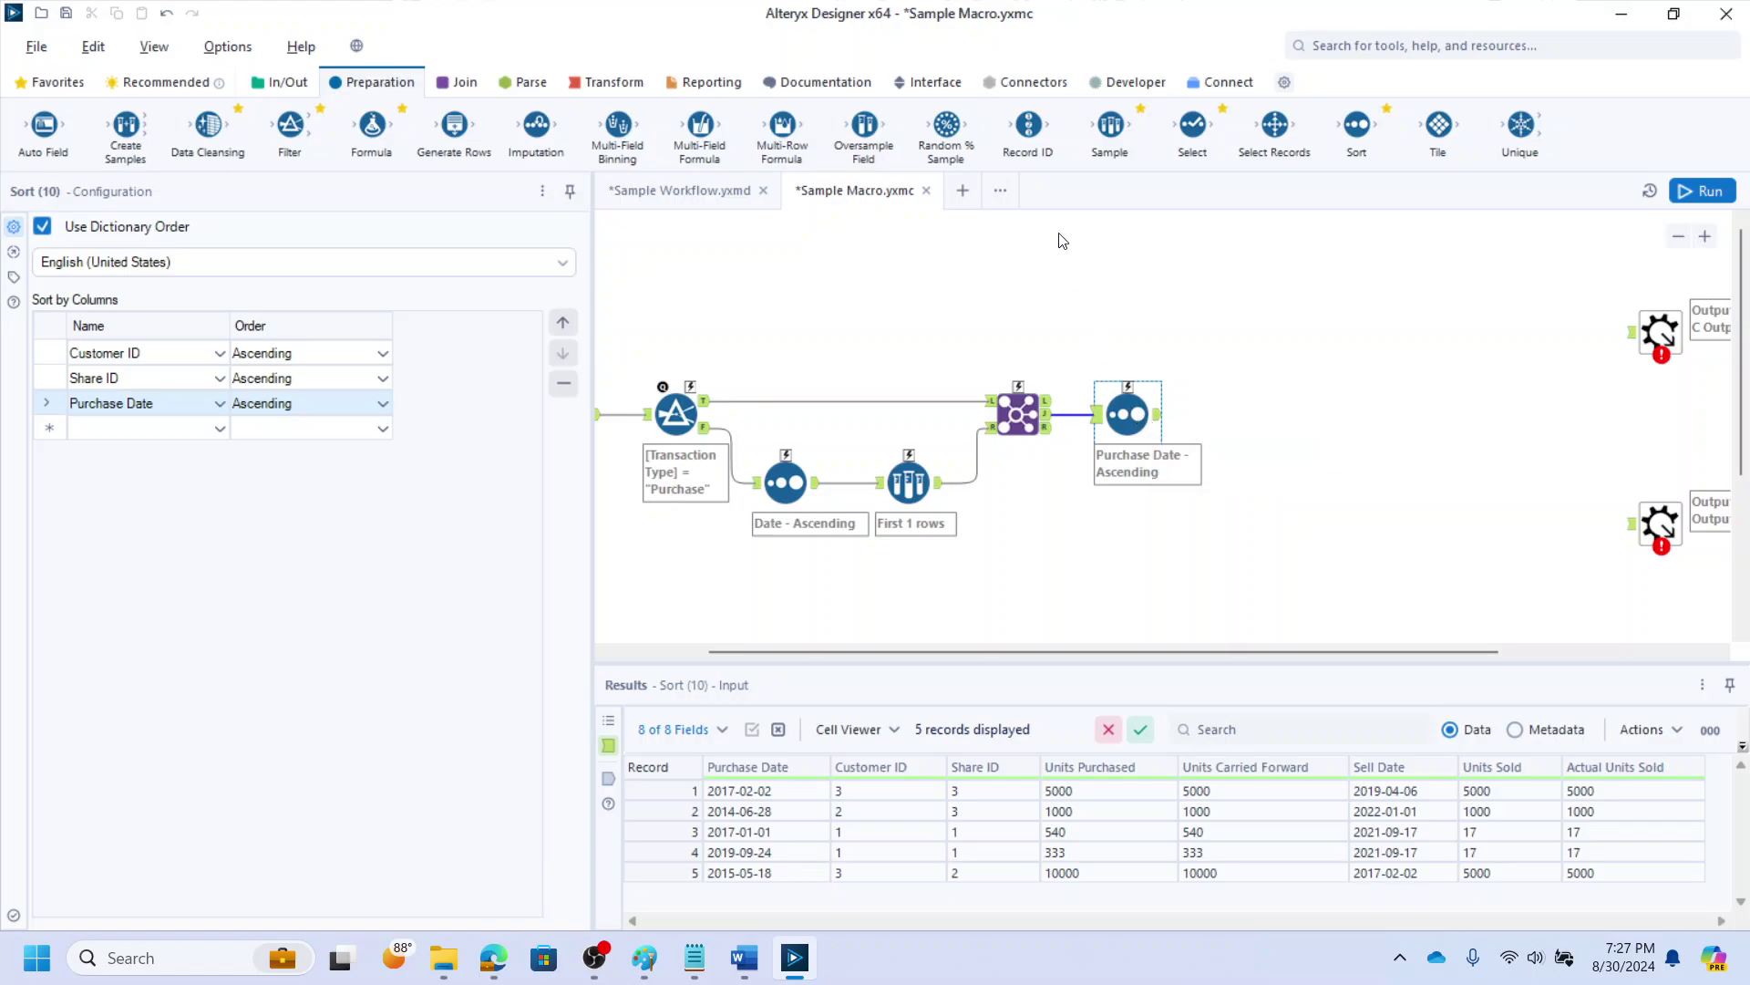
Connect a Multi-Row Formula tool to the Sort output and set it to update the existing Actual Units Sold field
left_click(1587, 834)
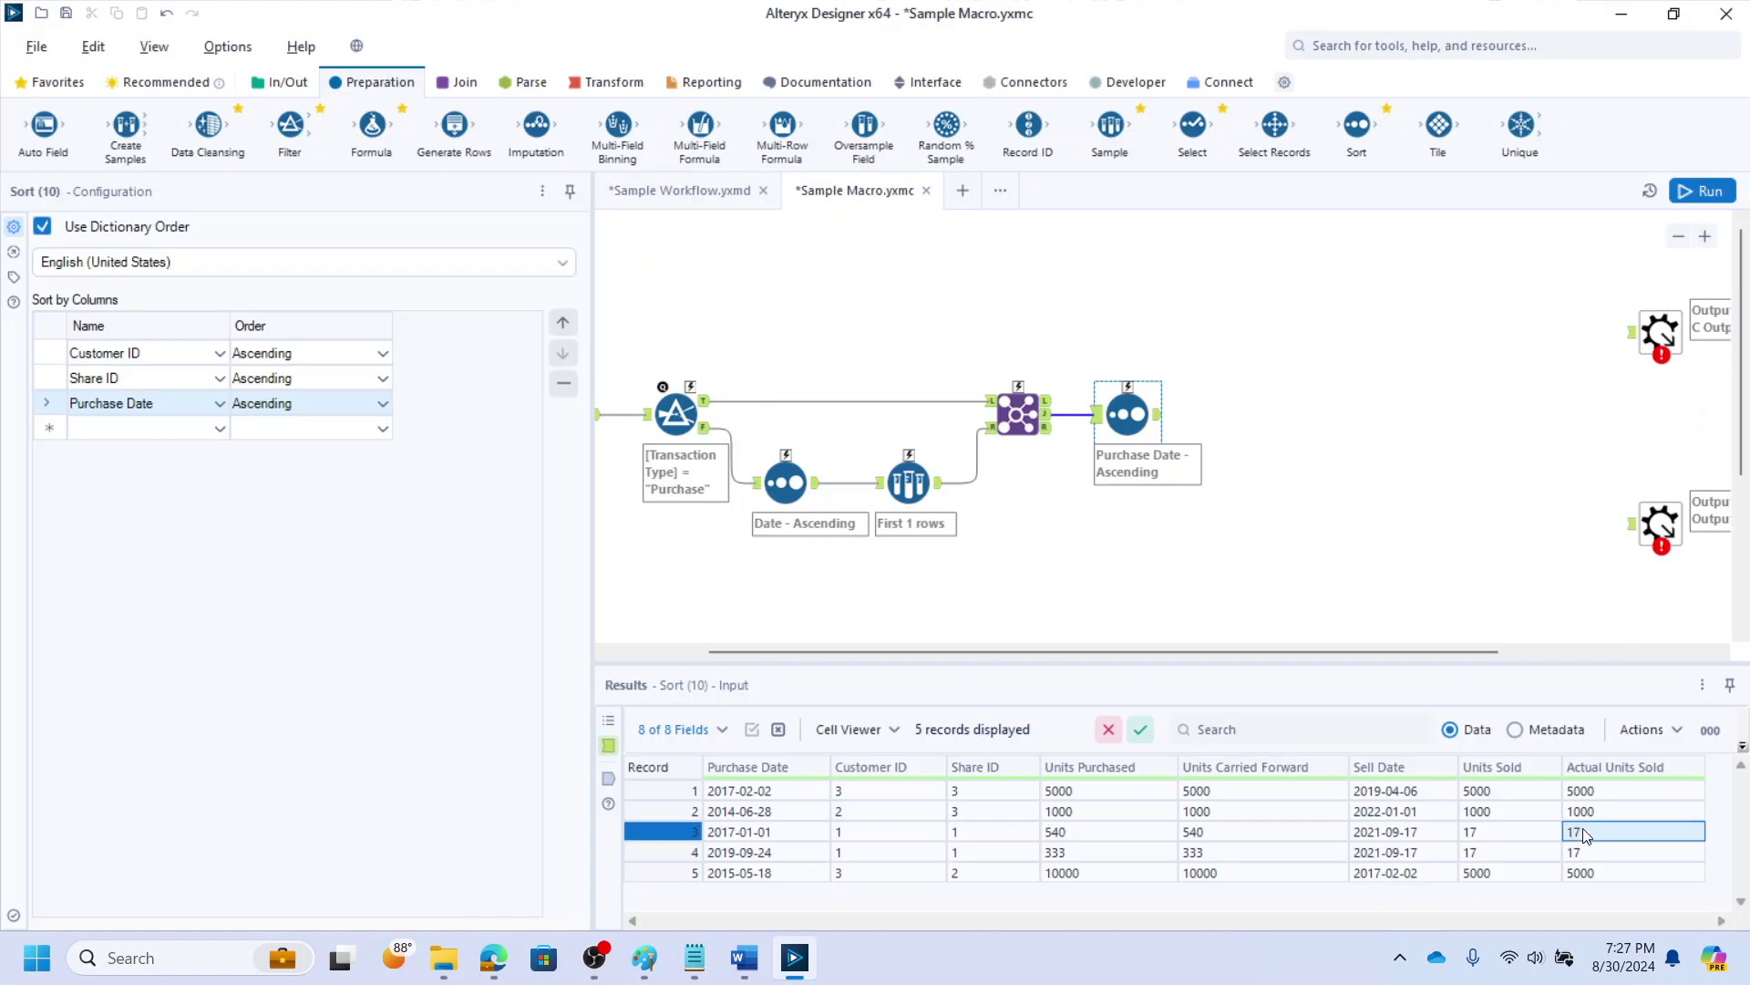
left_click(1594, 851)
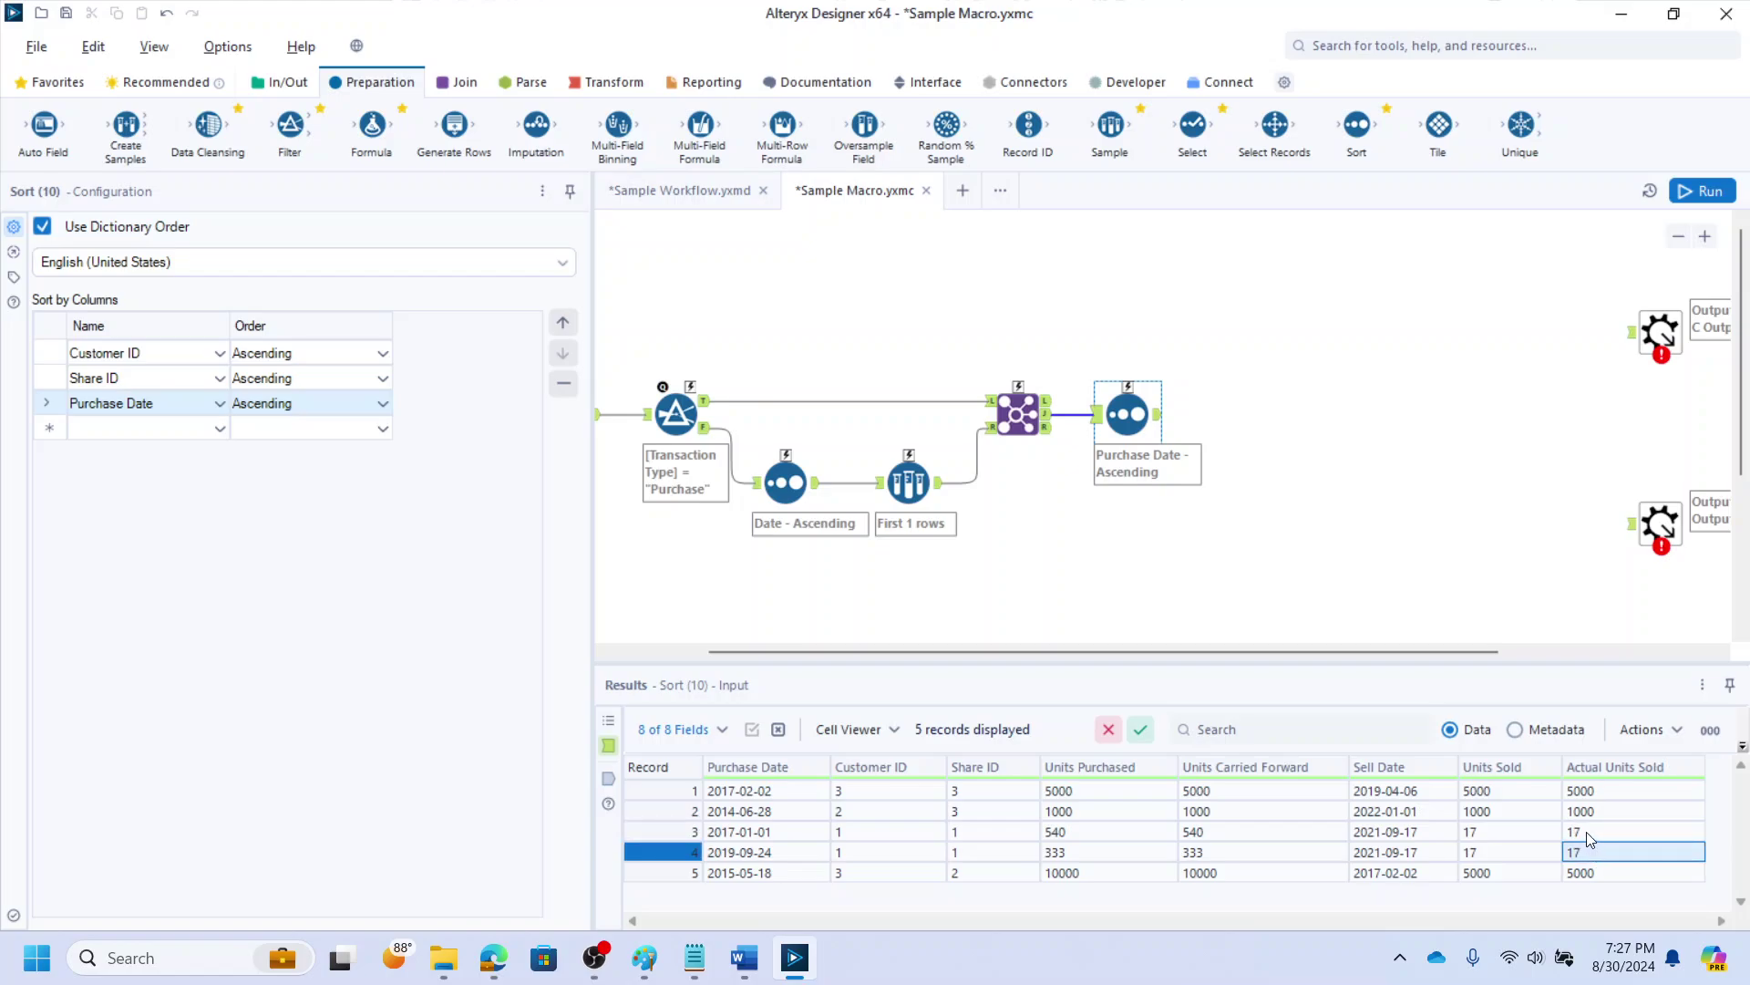
left_click_drag(1586, 832, 1589, 854)
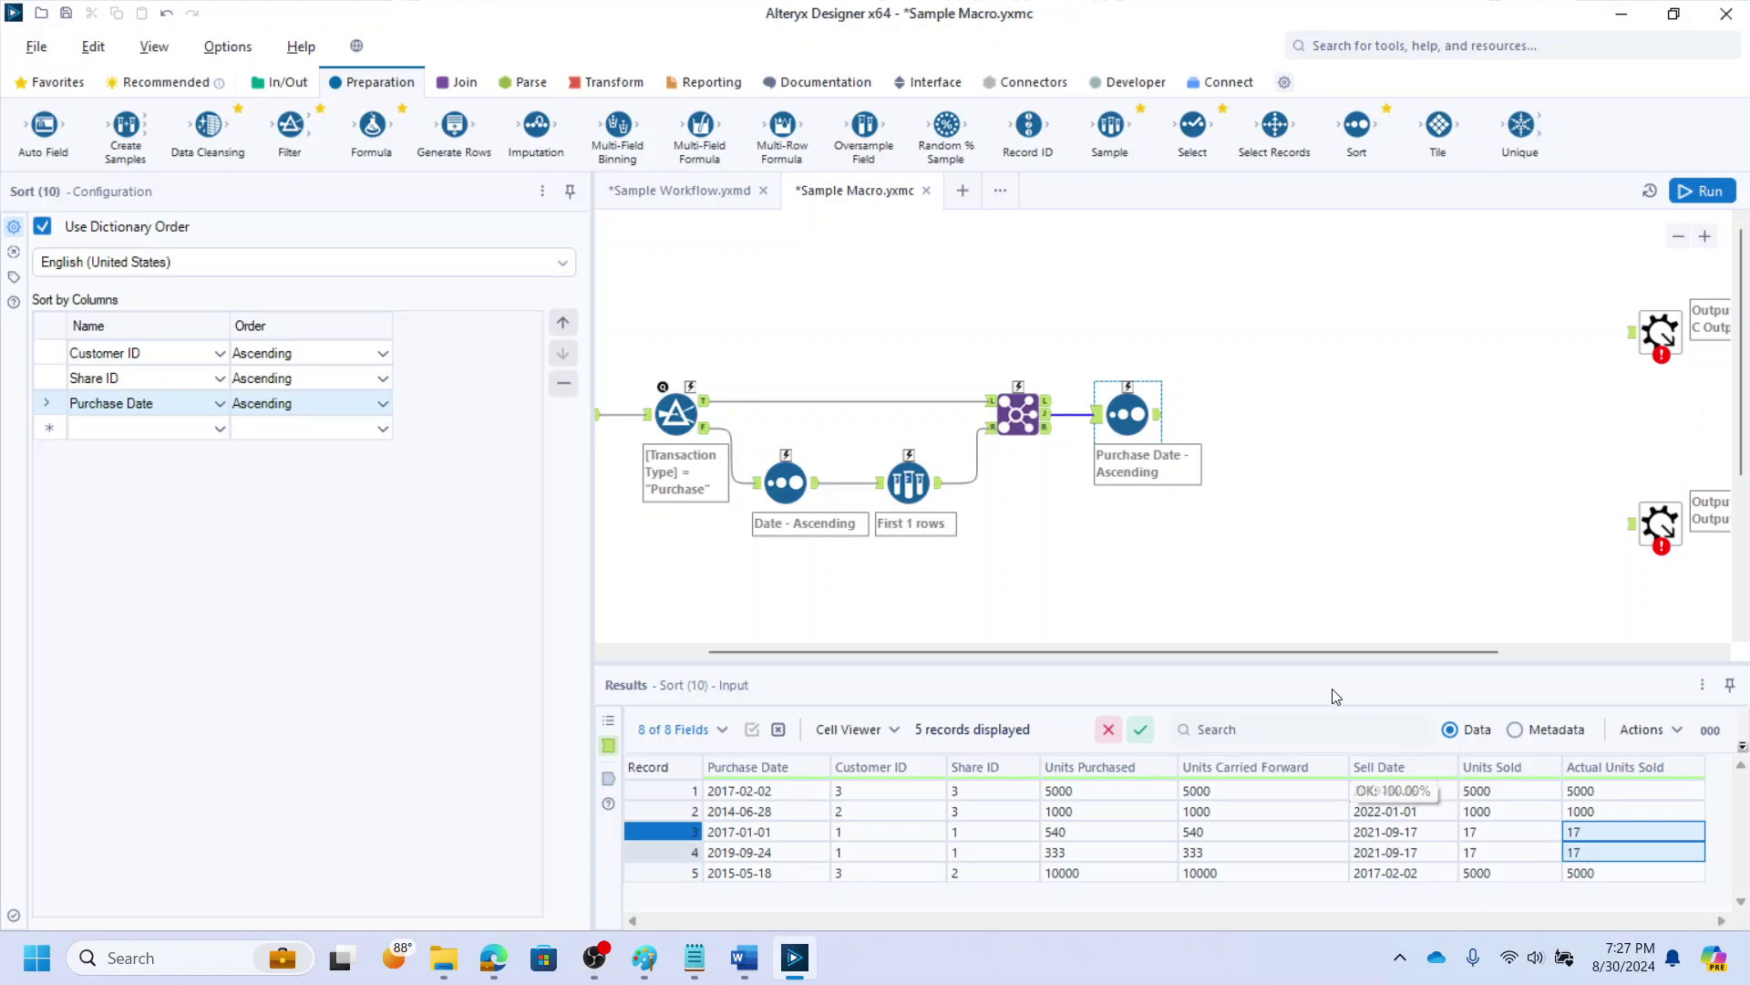
left_click_drag(782, 127, 1236, 414)
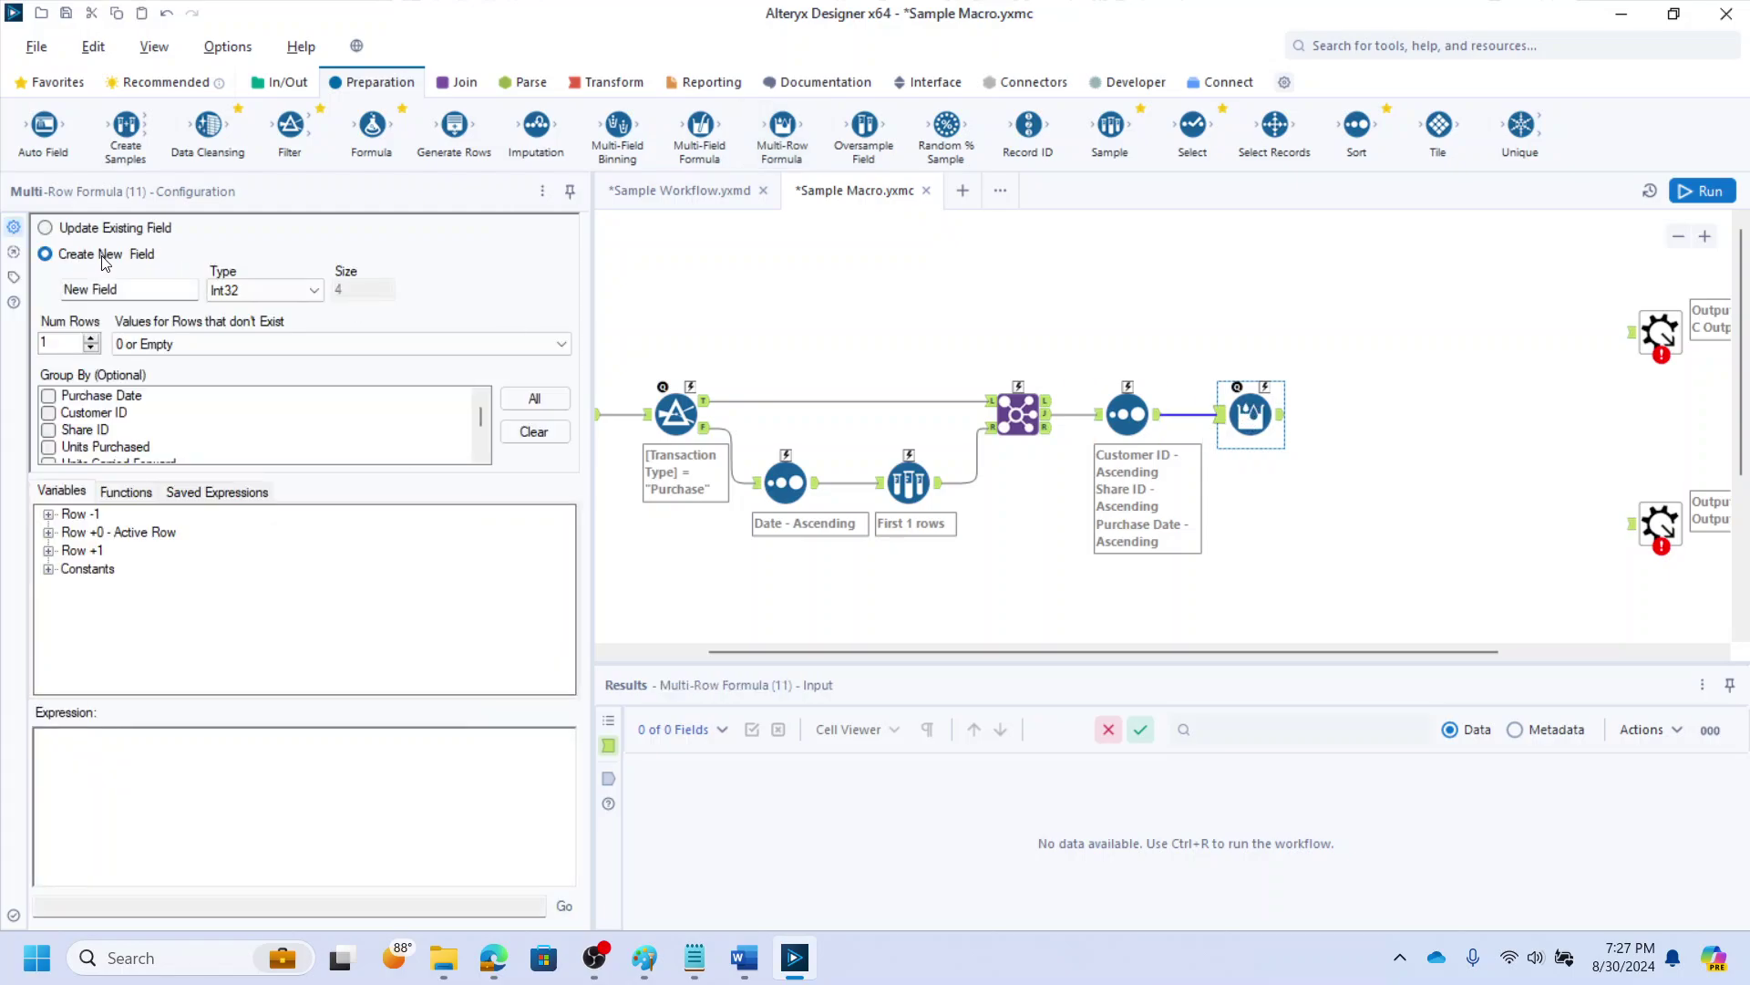
left_click(116, 230)
left_click(193, 283)
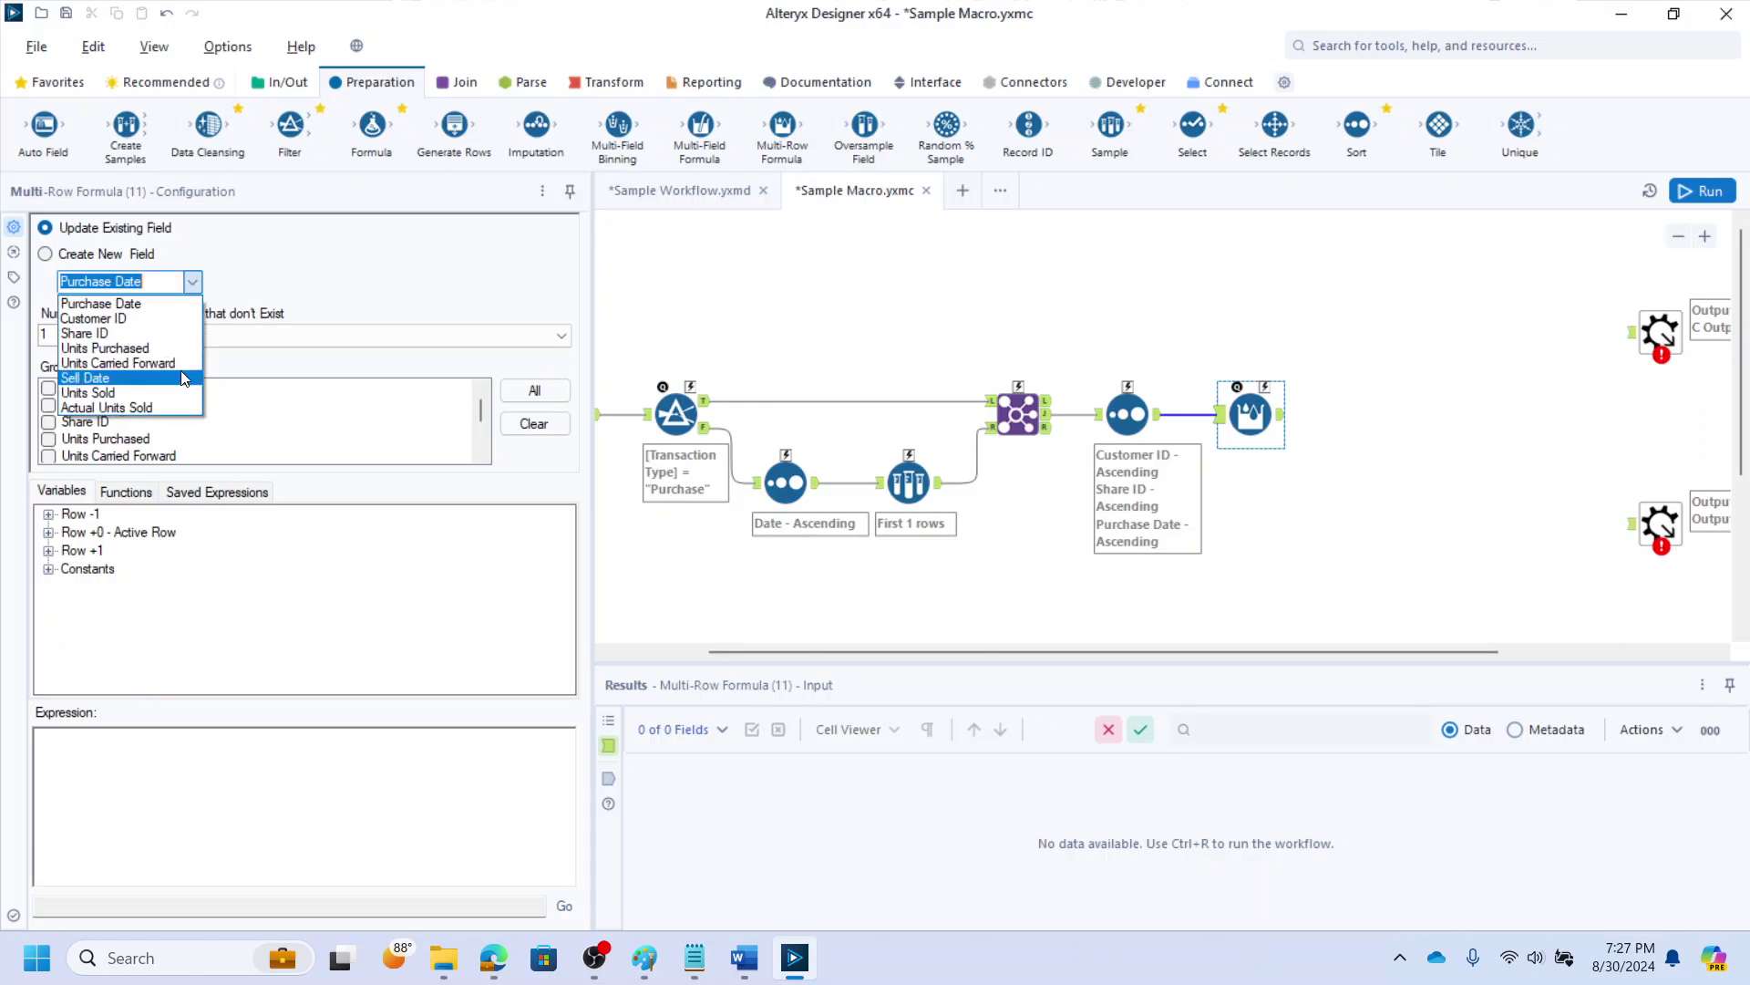
left_click(172, 403)
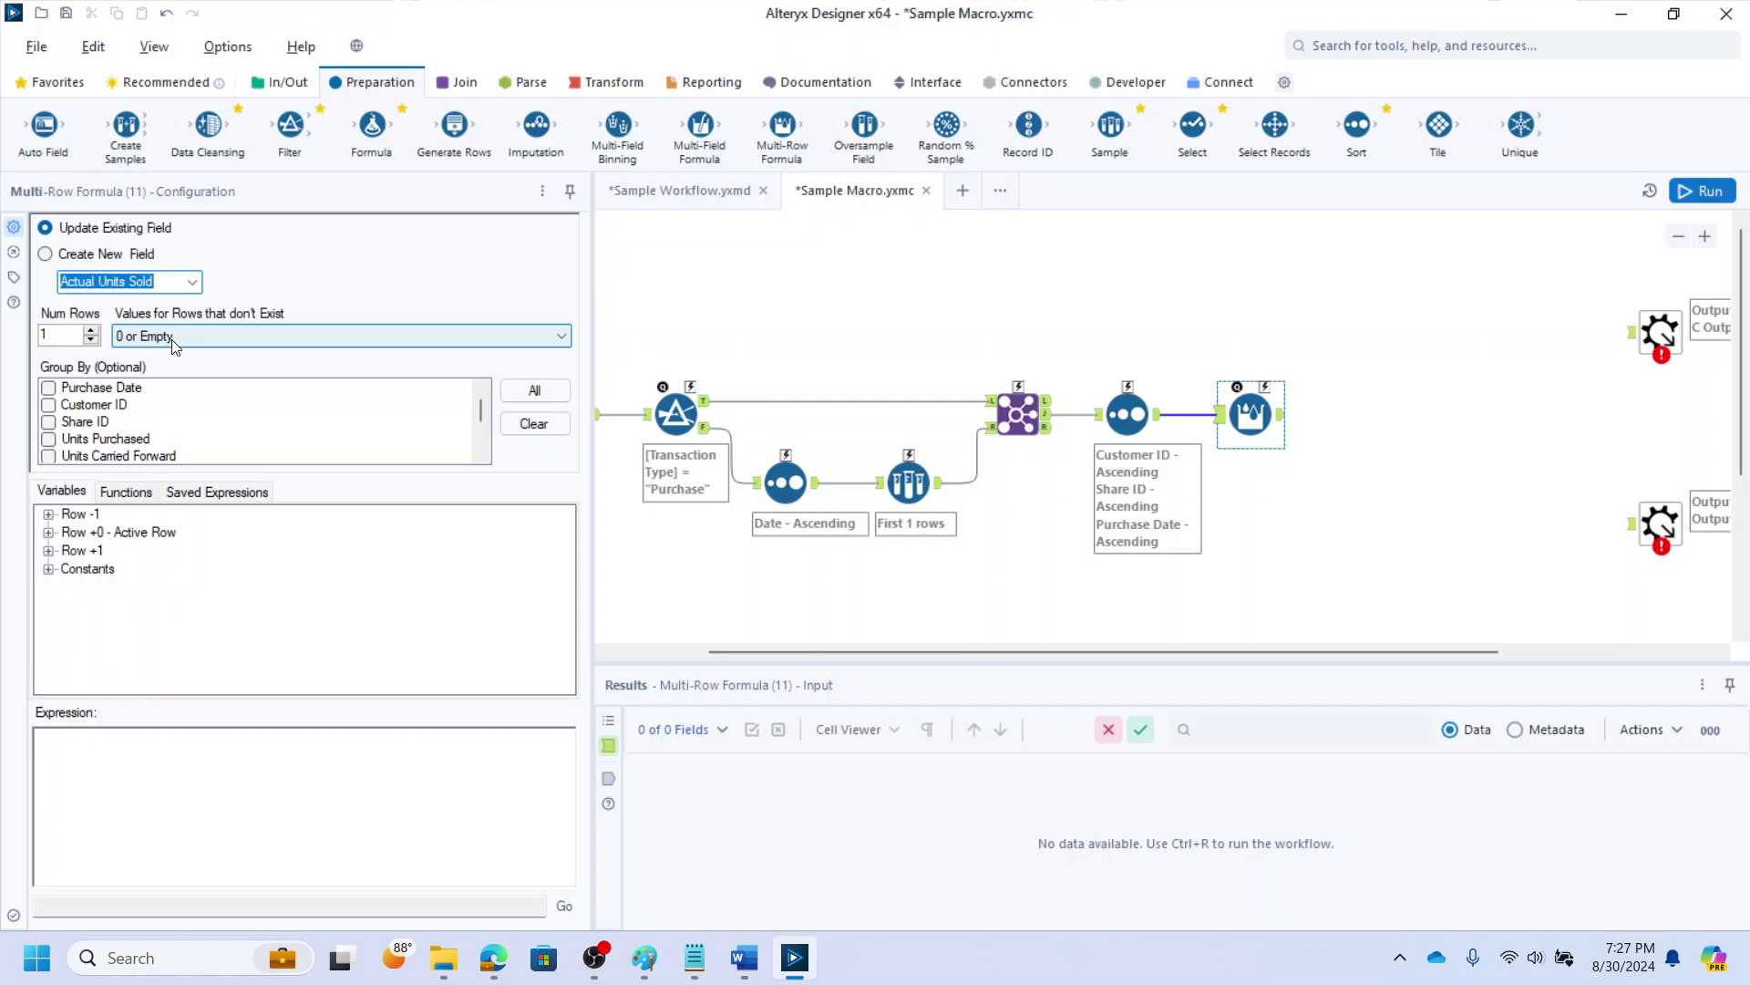
Set the Multi-Row Formula's values for nonexistent rows to NULL and group by Customer ID and Share ID
left_click(174, 339)
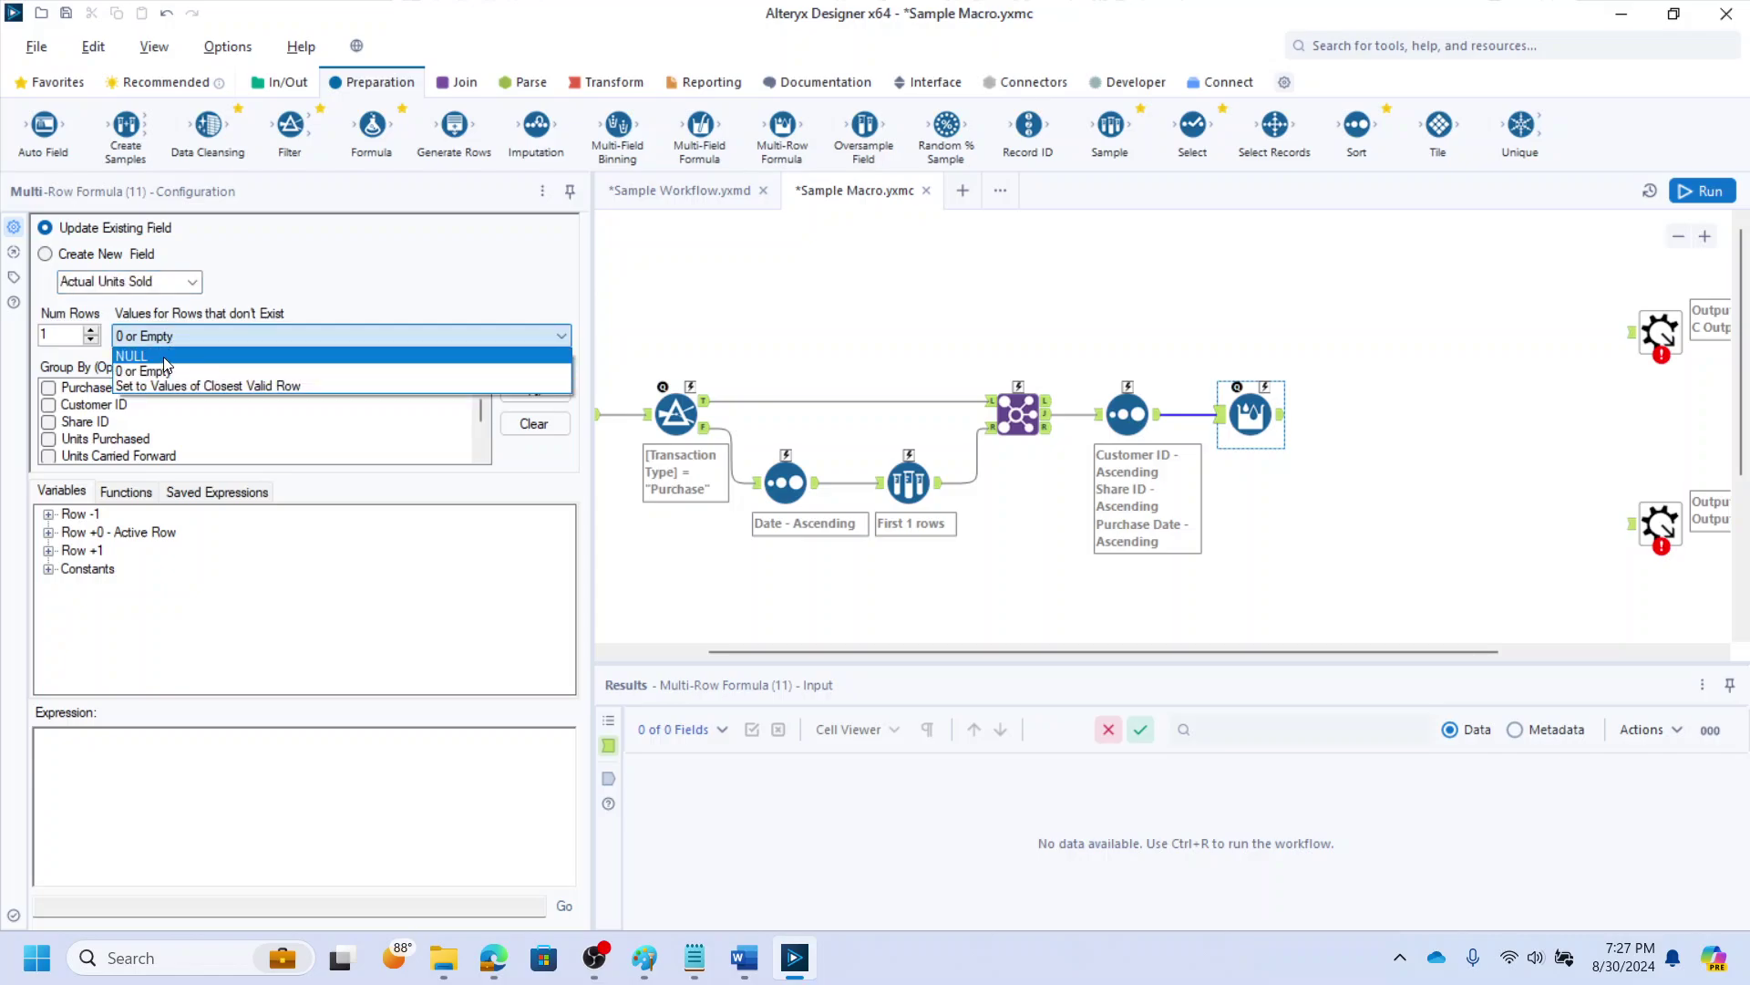
left_click(162, 355)
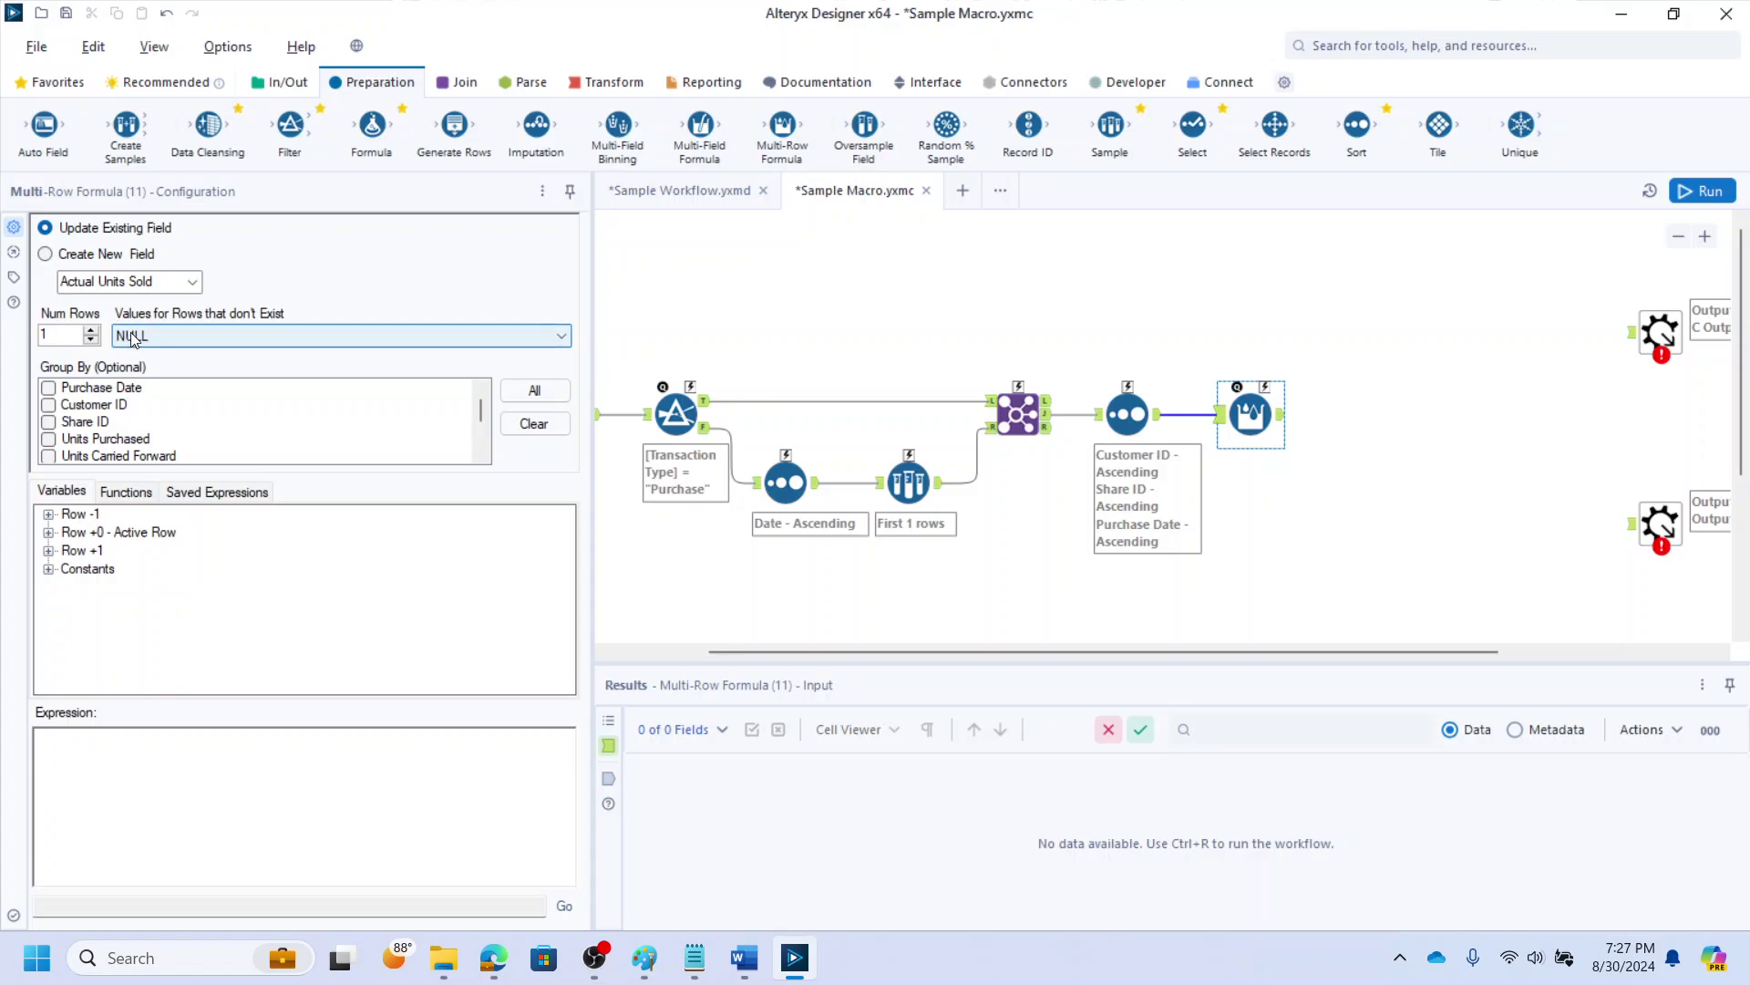
left_click(49, 406)
left_click(49, 424)
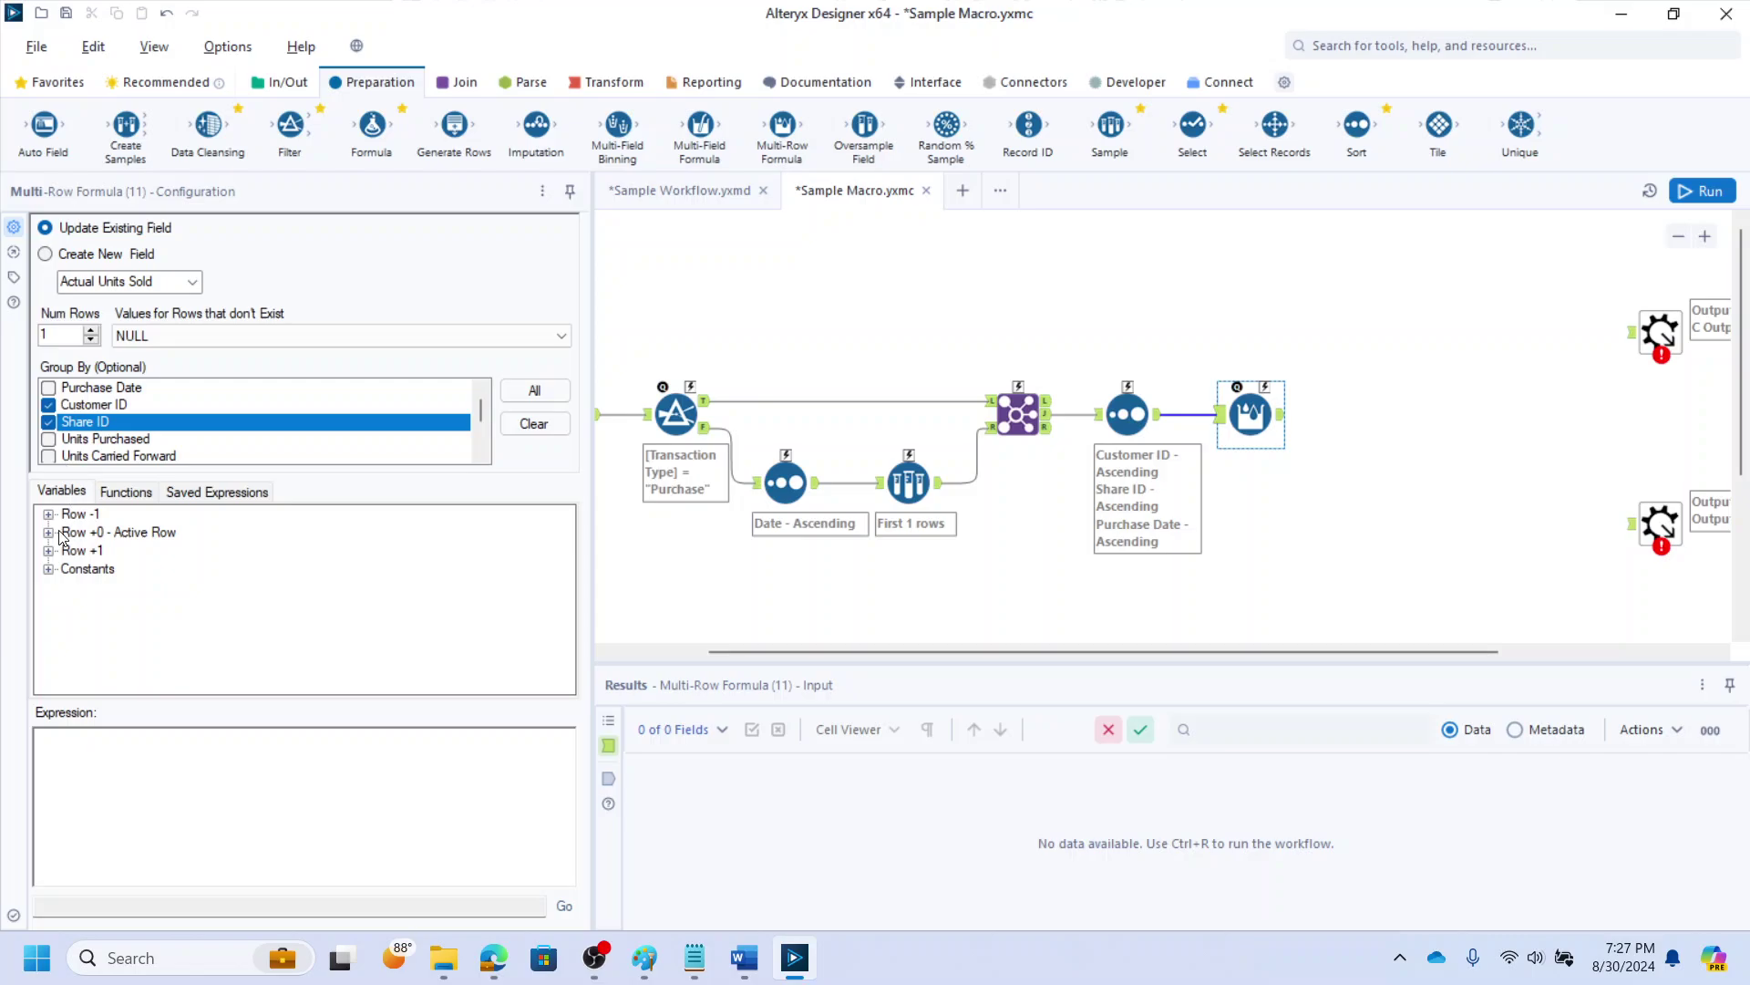
Start the Multi-Row Formula expression with IF IsNull([Row-1:Actual Units Sold]) THEN [Actual Units Sold]
left_click(132, 764)
type("IF IsNull(")
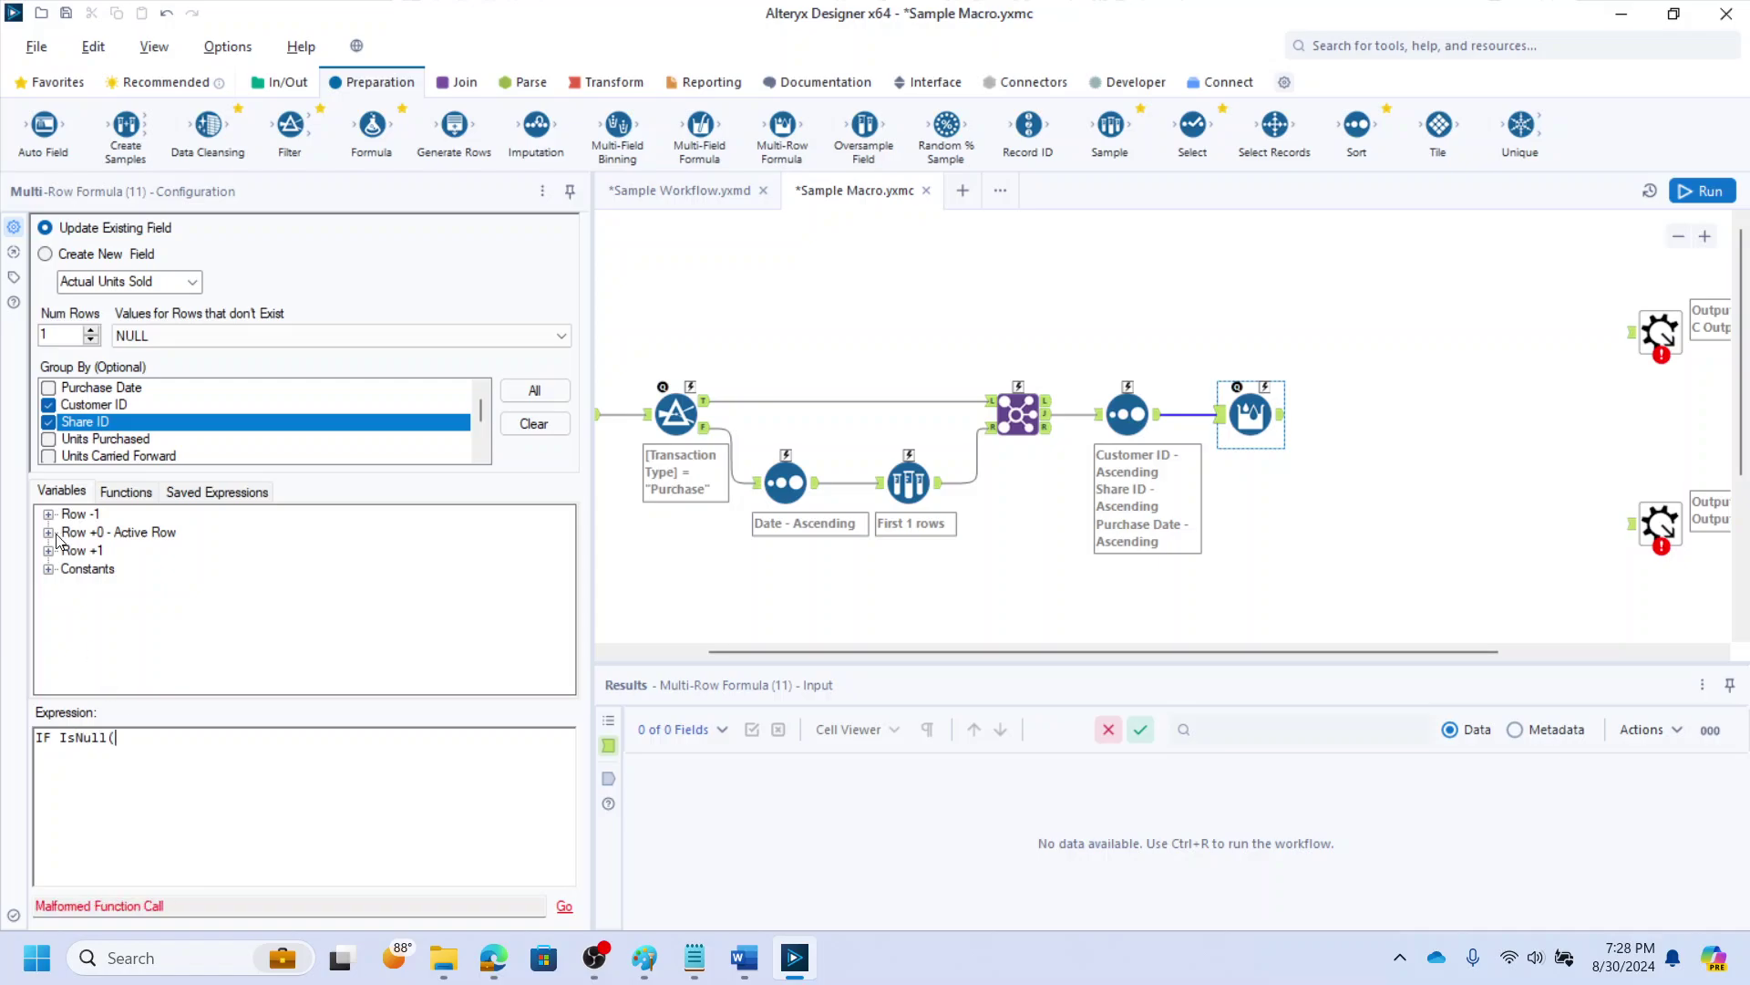
left_click(49, 515)
scroll(149, 621, "down", 1)
double_click(149, 622)
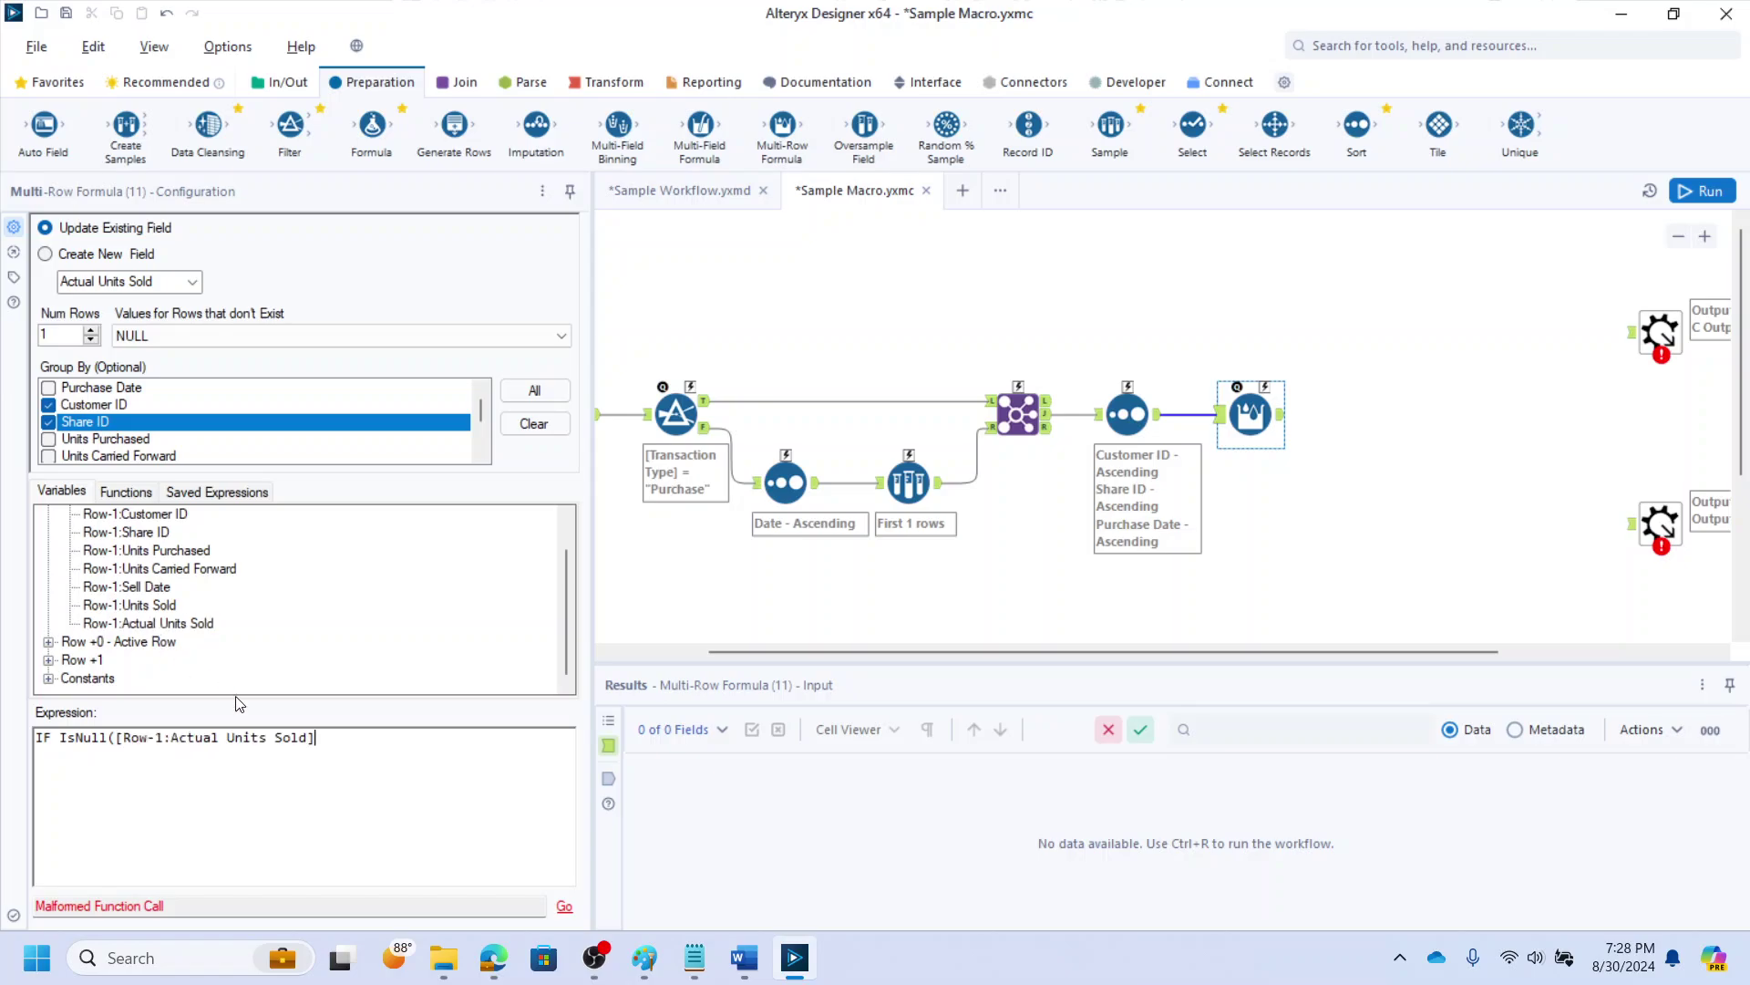
type(")")
key("Return")
type("THEN")
left_click(49, 641)
scroll(136, 647, "down", 1)
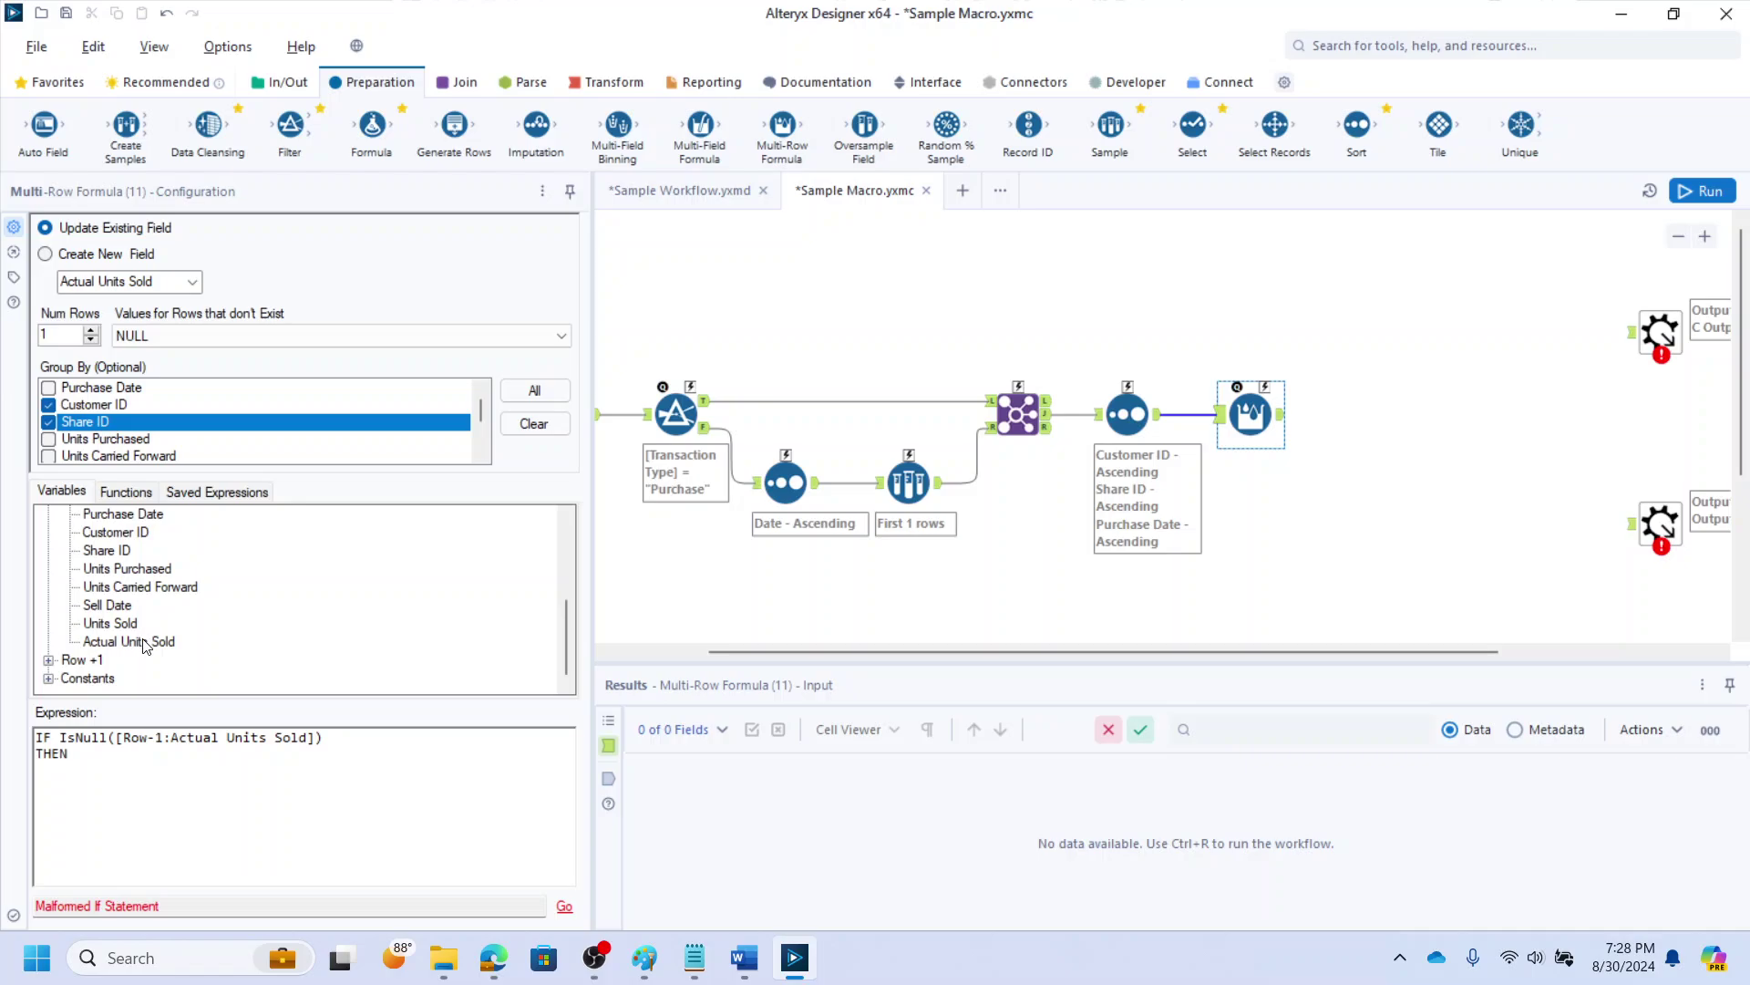
double_click(143, 643)
Complete the Multi-Row Formula expression with ELSE MAX(0,[Row-1:Actual Units Sold]-[Row-1:Units Carried Forward]) ENDIF
type("ELSE")
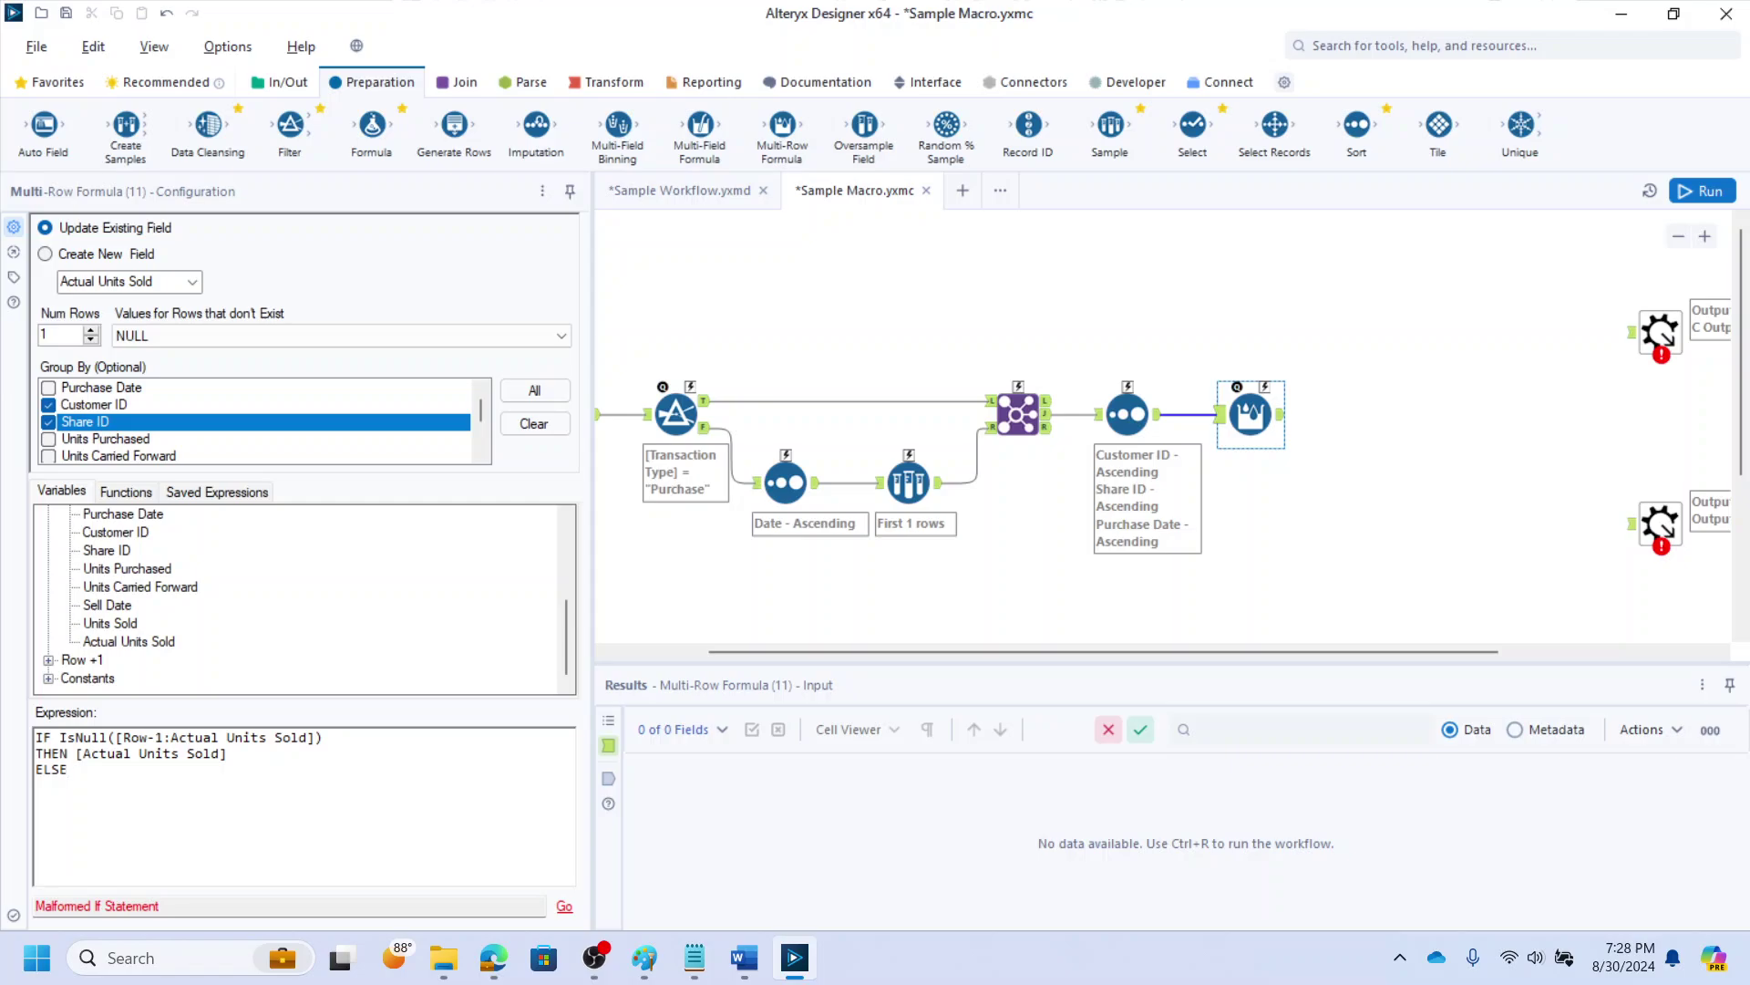
type(" MAX(0,")
scroll(176, 680, "up", 3)
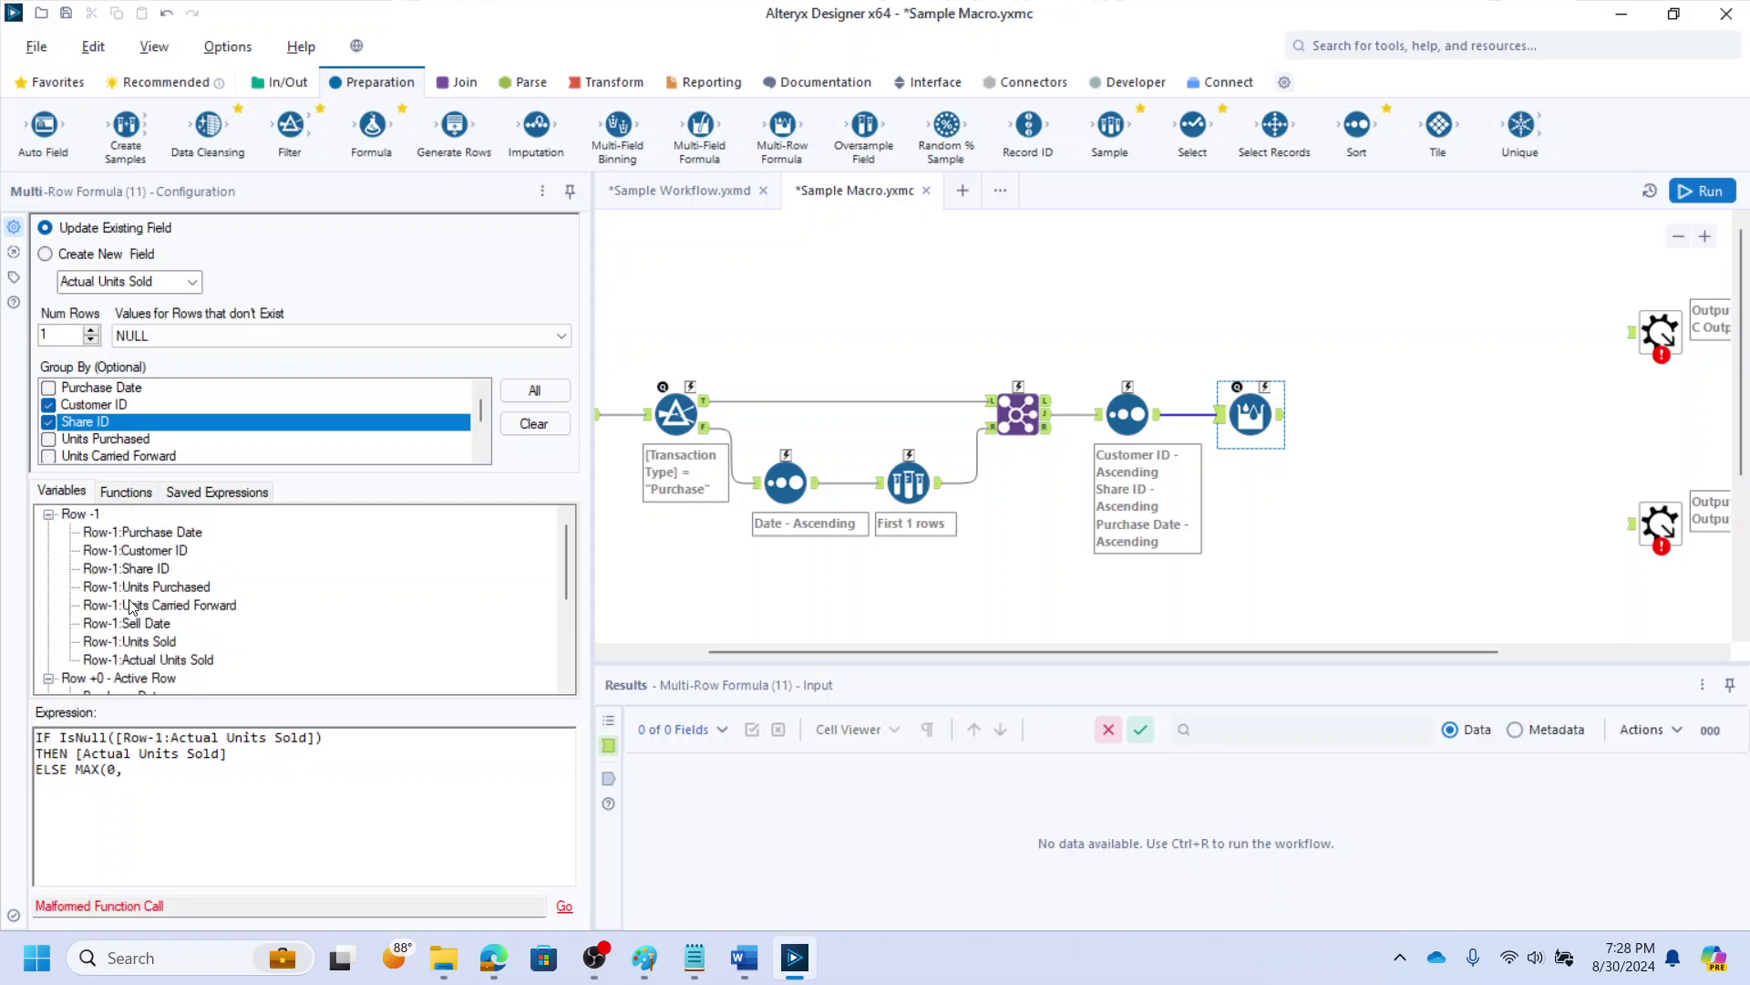
double_click(176, 660)
type("-")
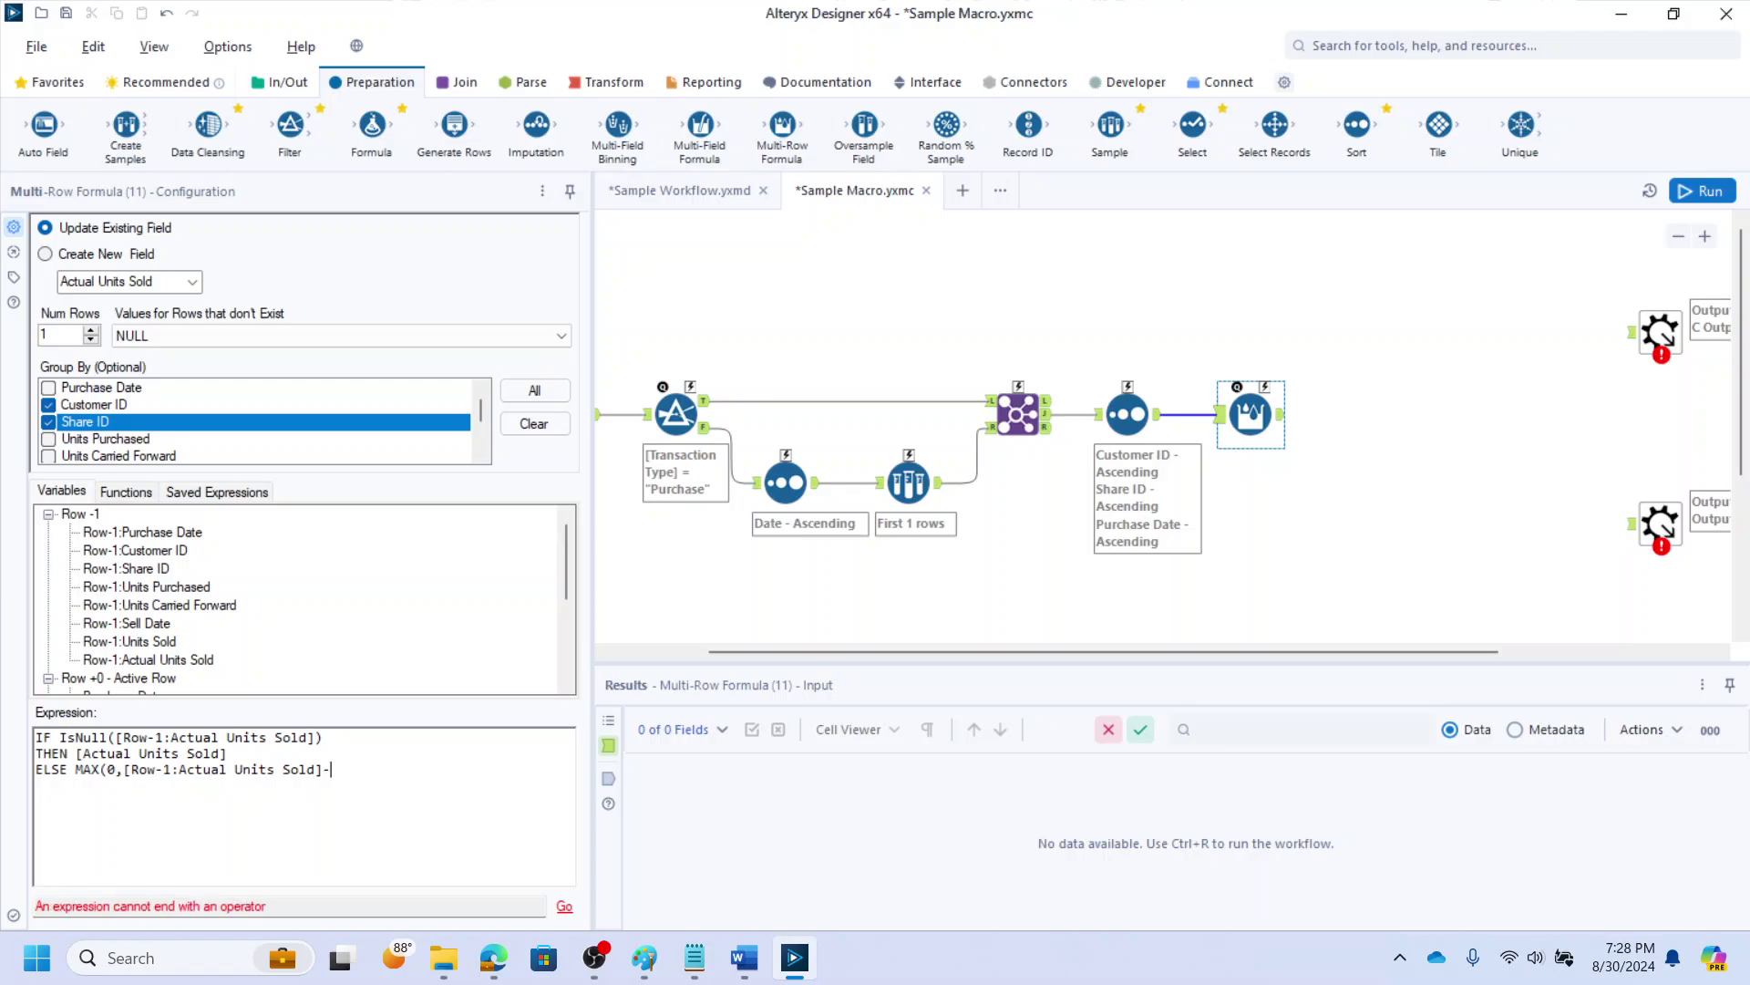
double_click(160, 605)
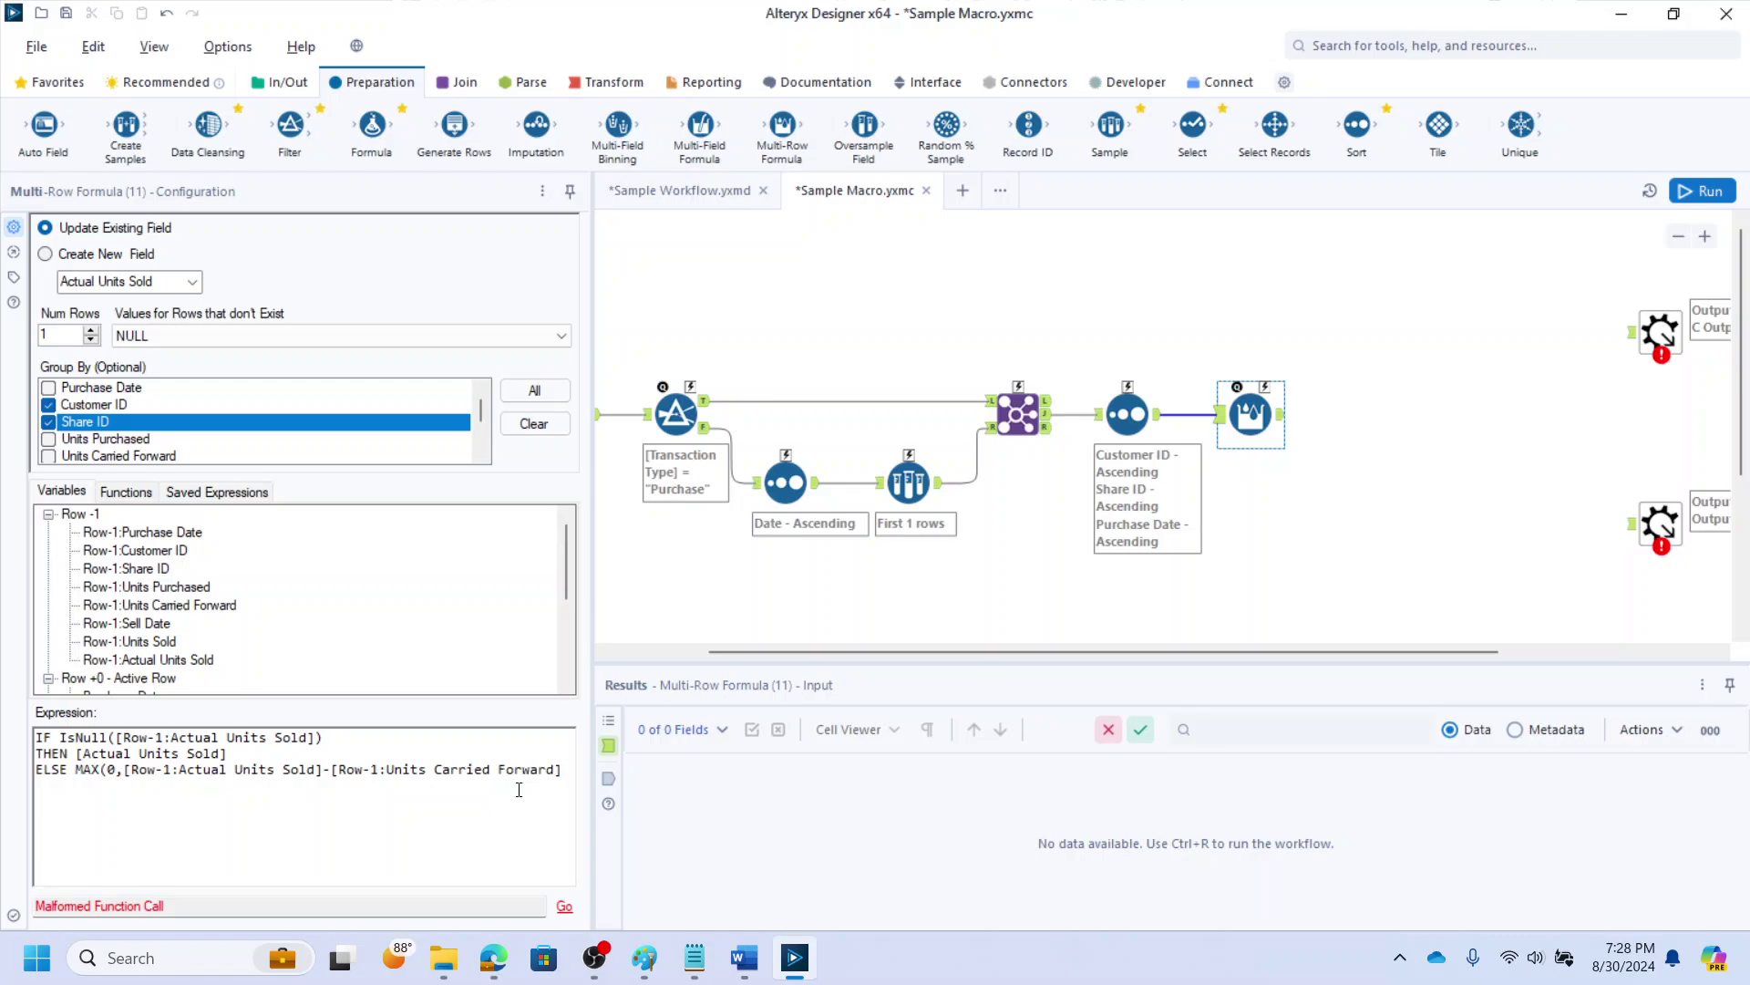
type(") ")
type("ENDIF")
Run the macro and compare Actual Units Sold with Units Carried Forward across the Multi-Row Formula's output records
key("ctrl+r")
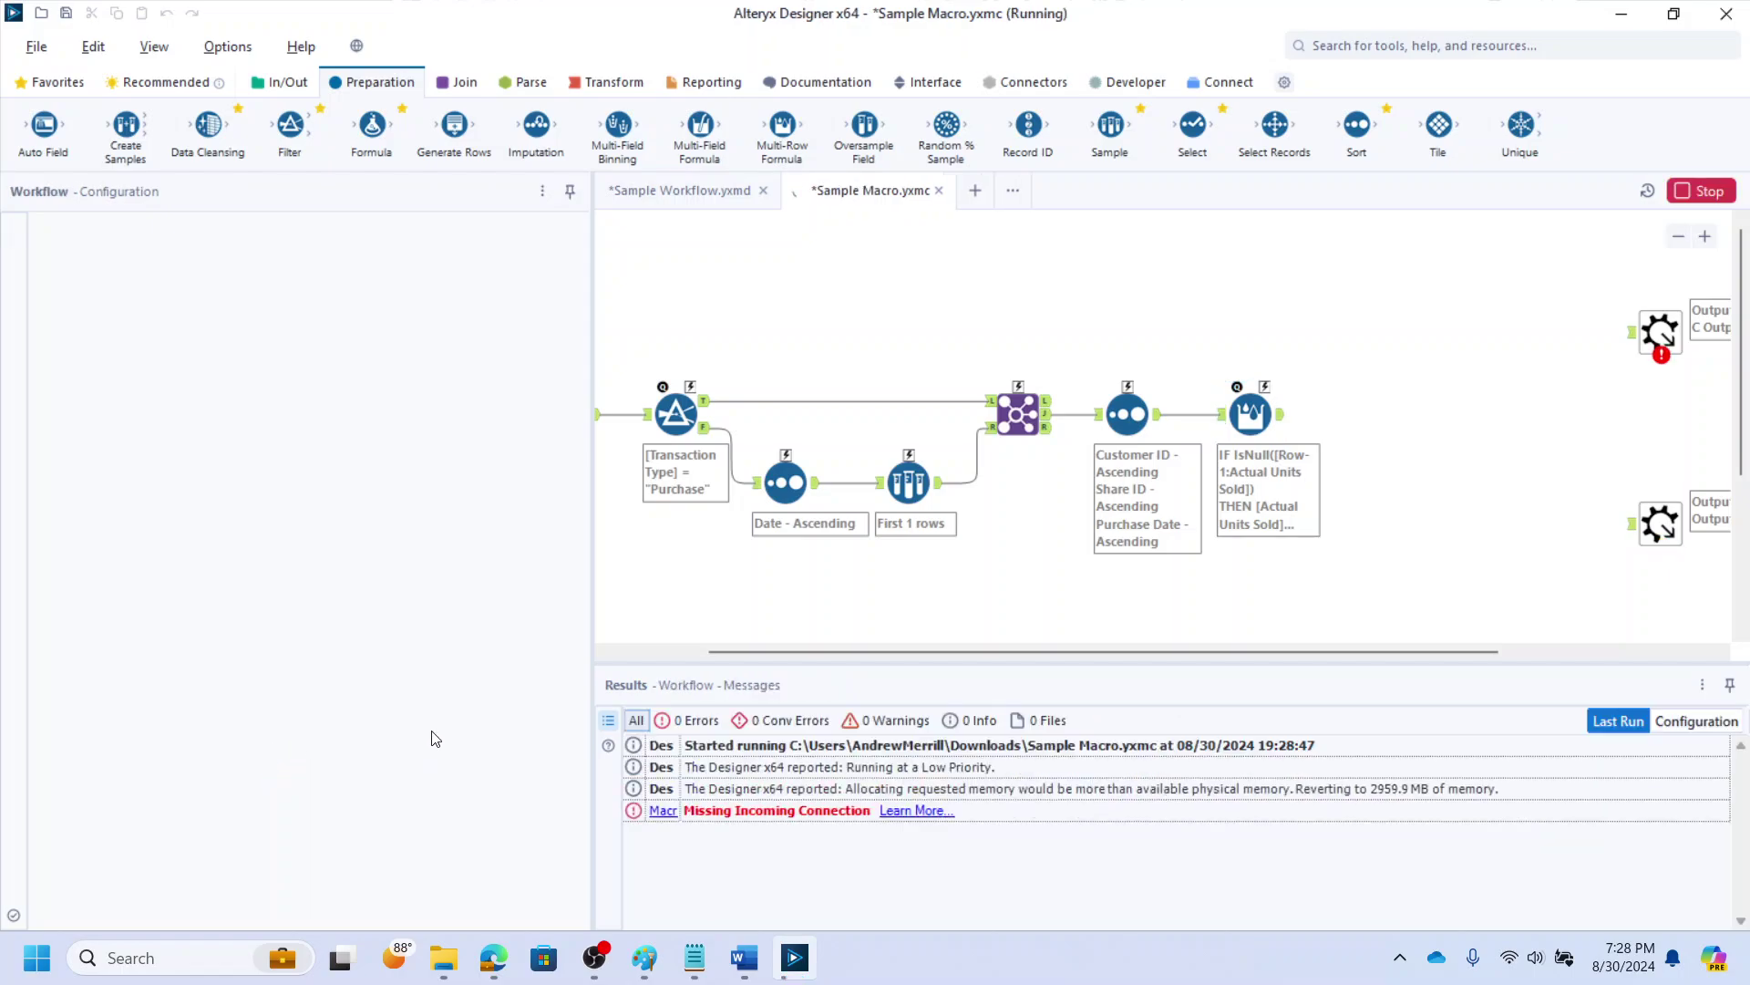
left_click(1277, 418)
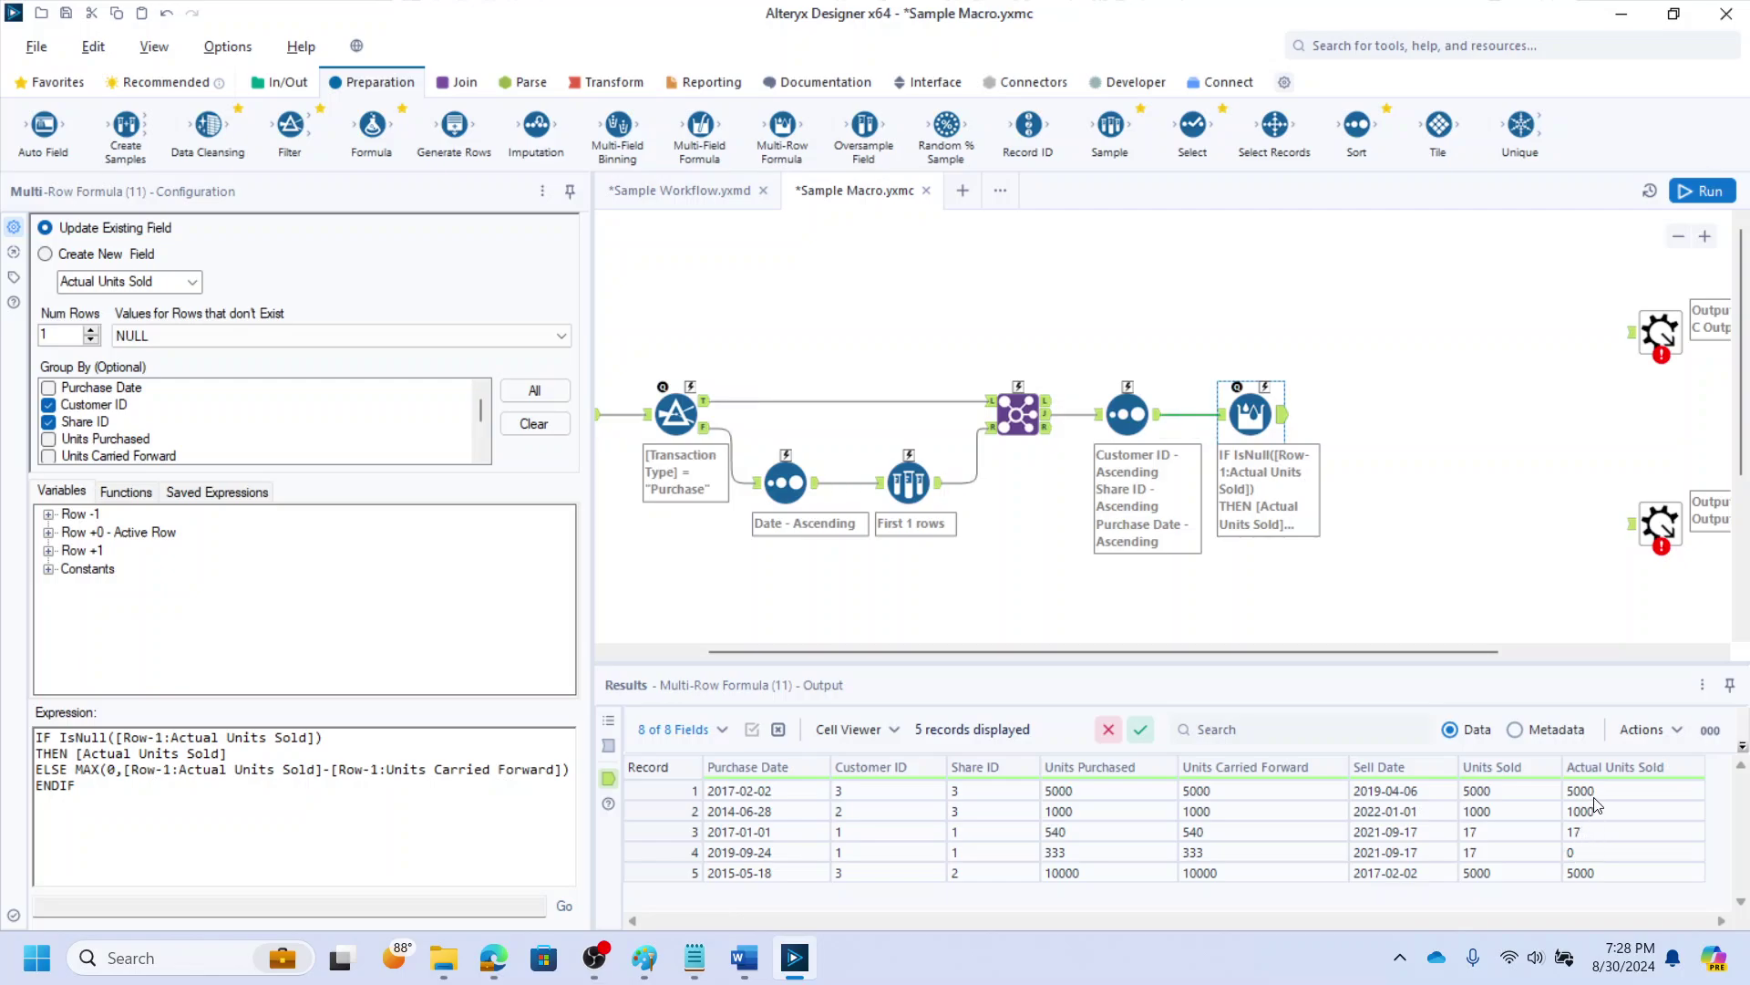
left_click(1578, 795)
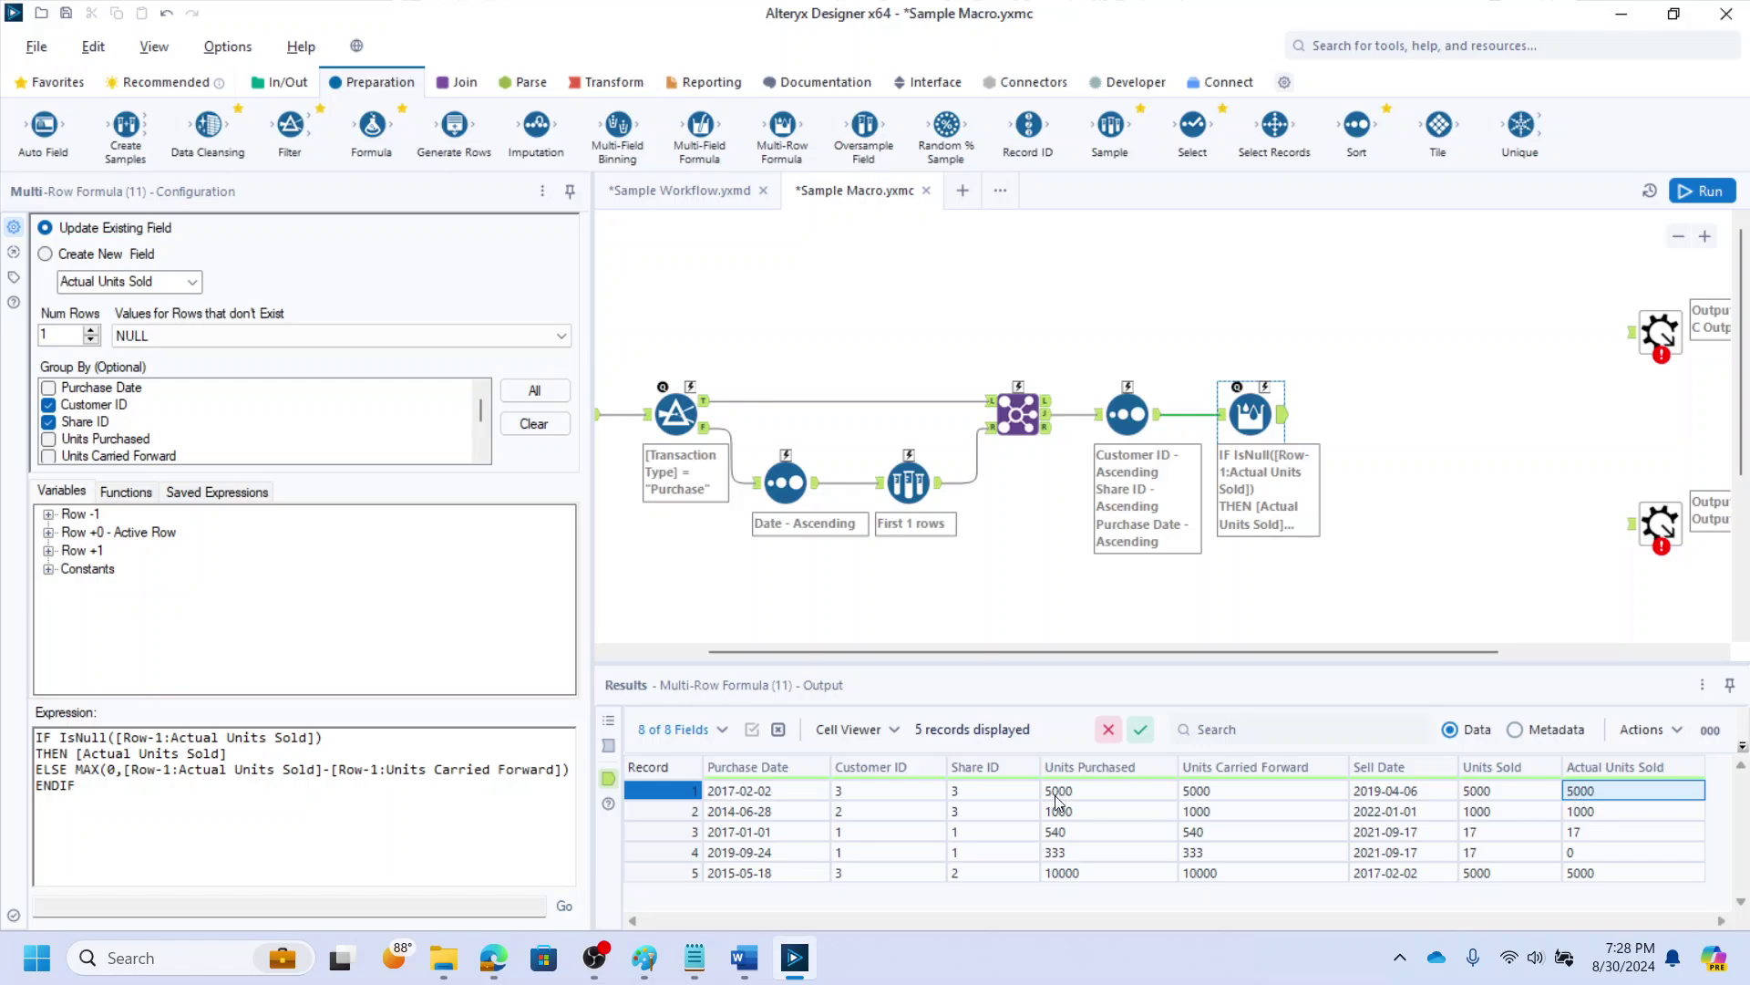
left_click(1204, 793)
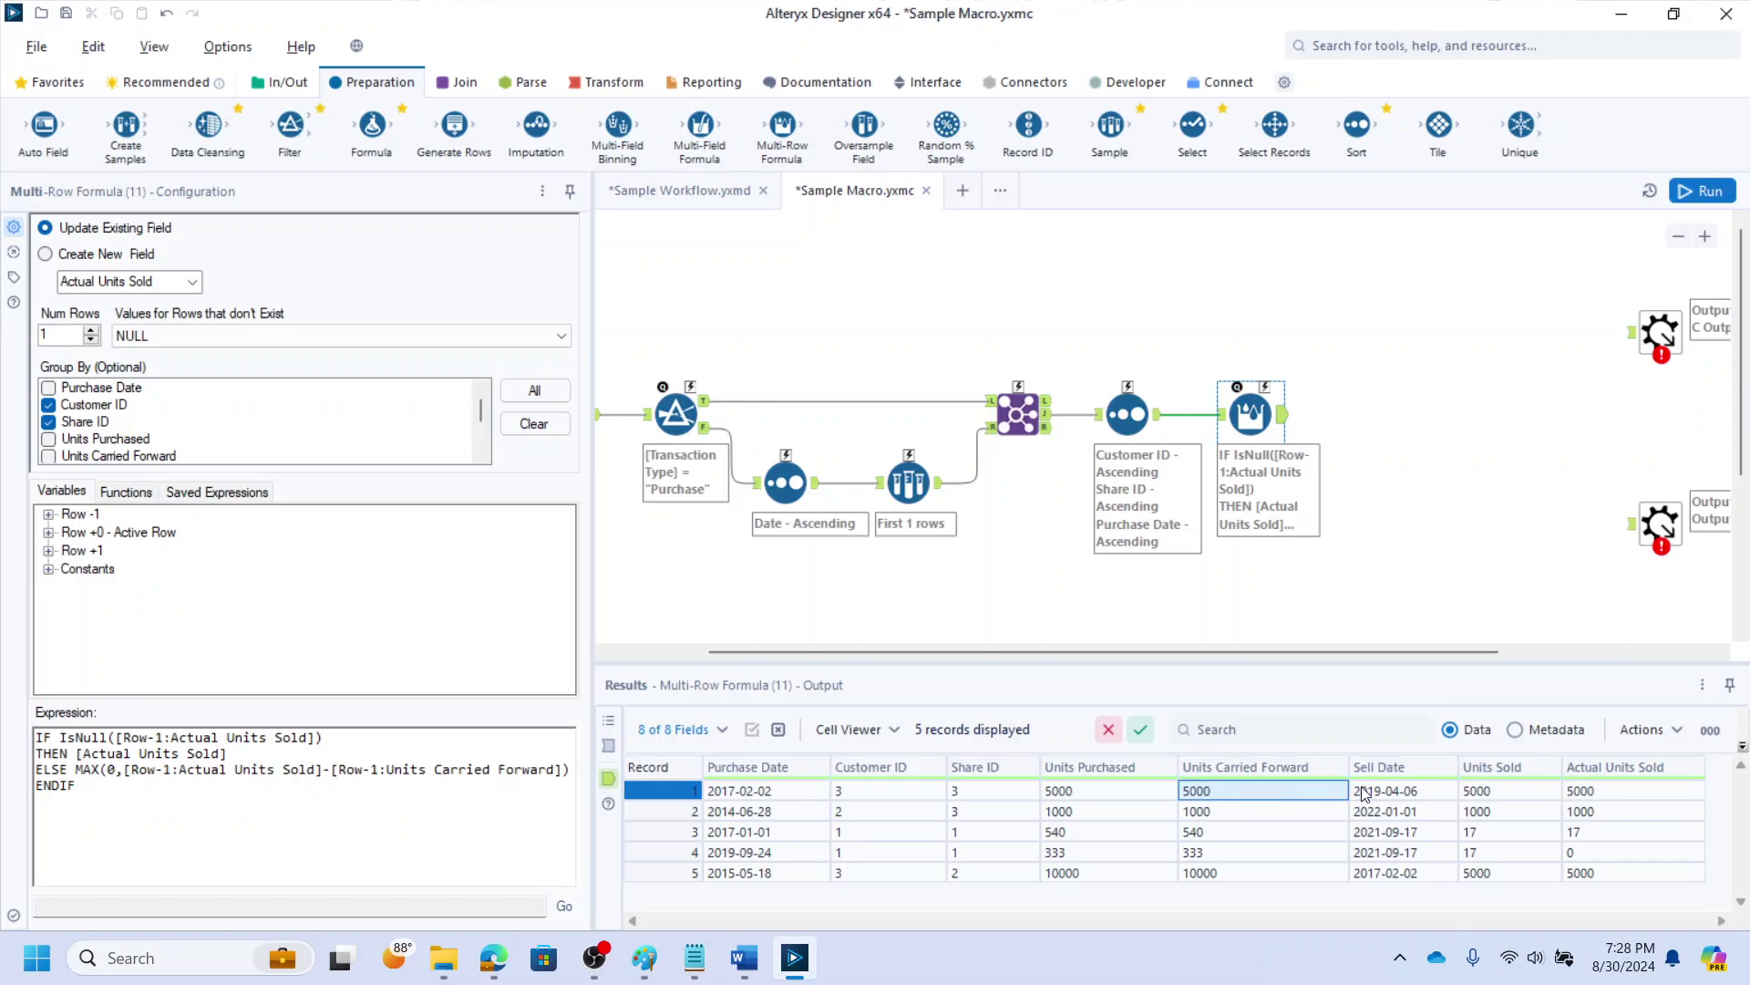
left_click(1595, 811)
key("Left")
key("Left")
key("Left")
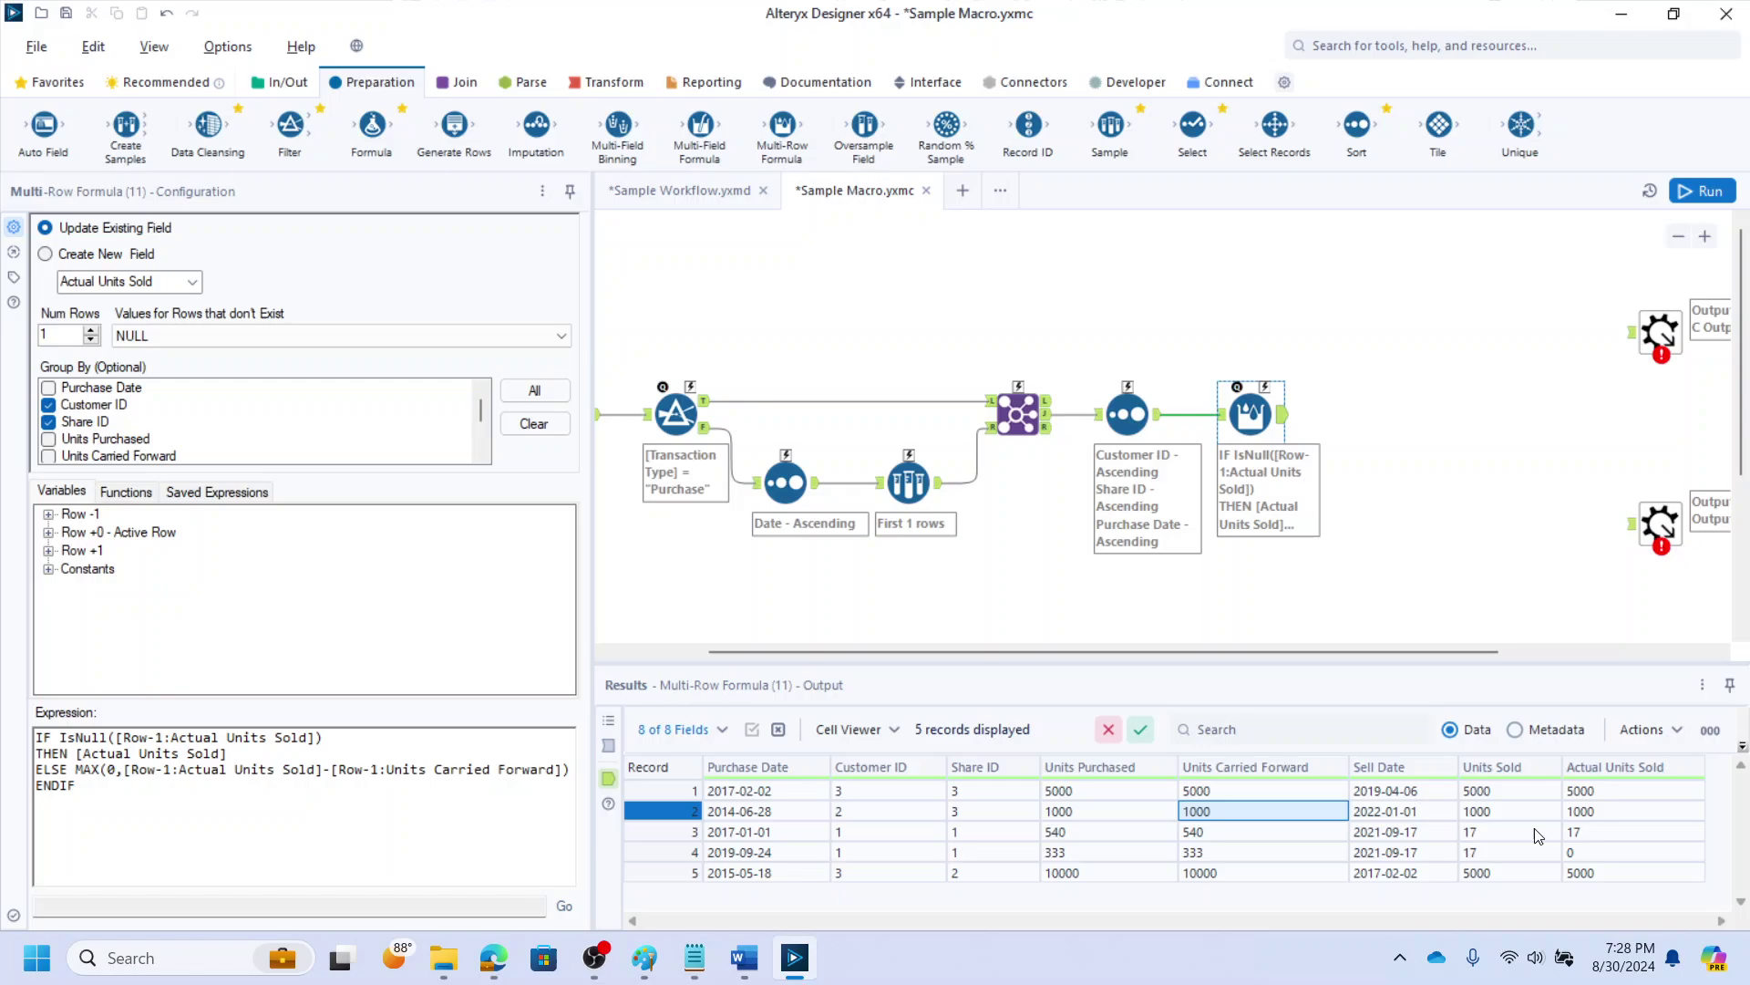
left_click(1600, 831)
left_click(1252, 834)
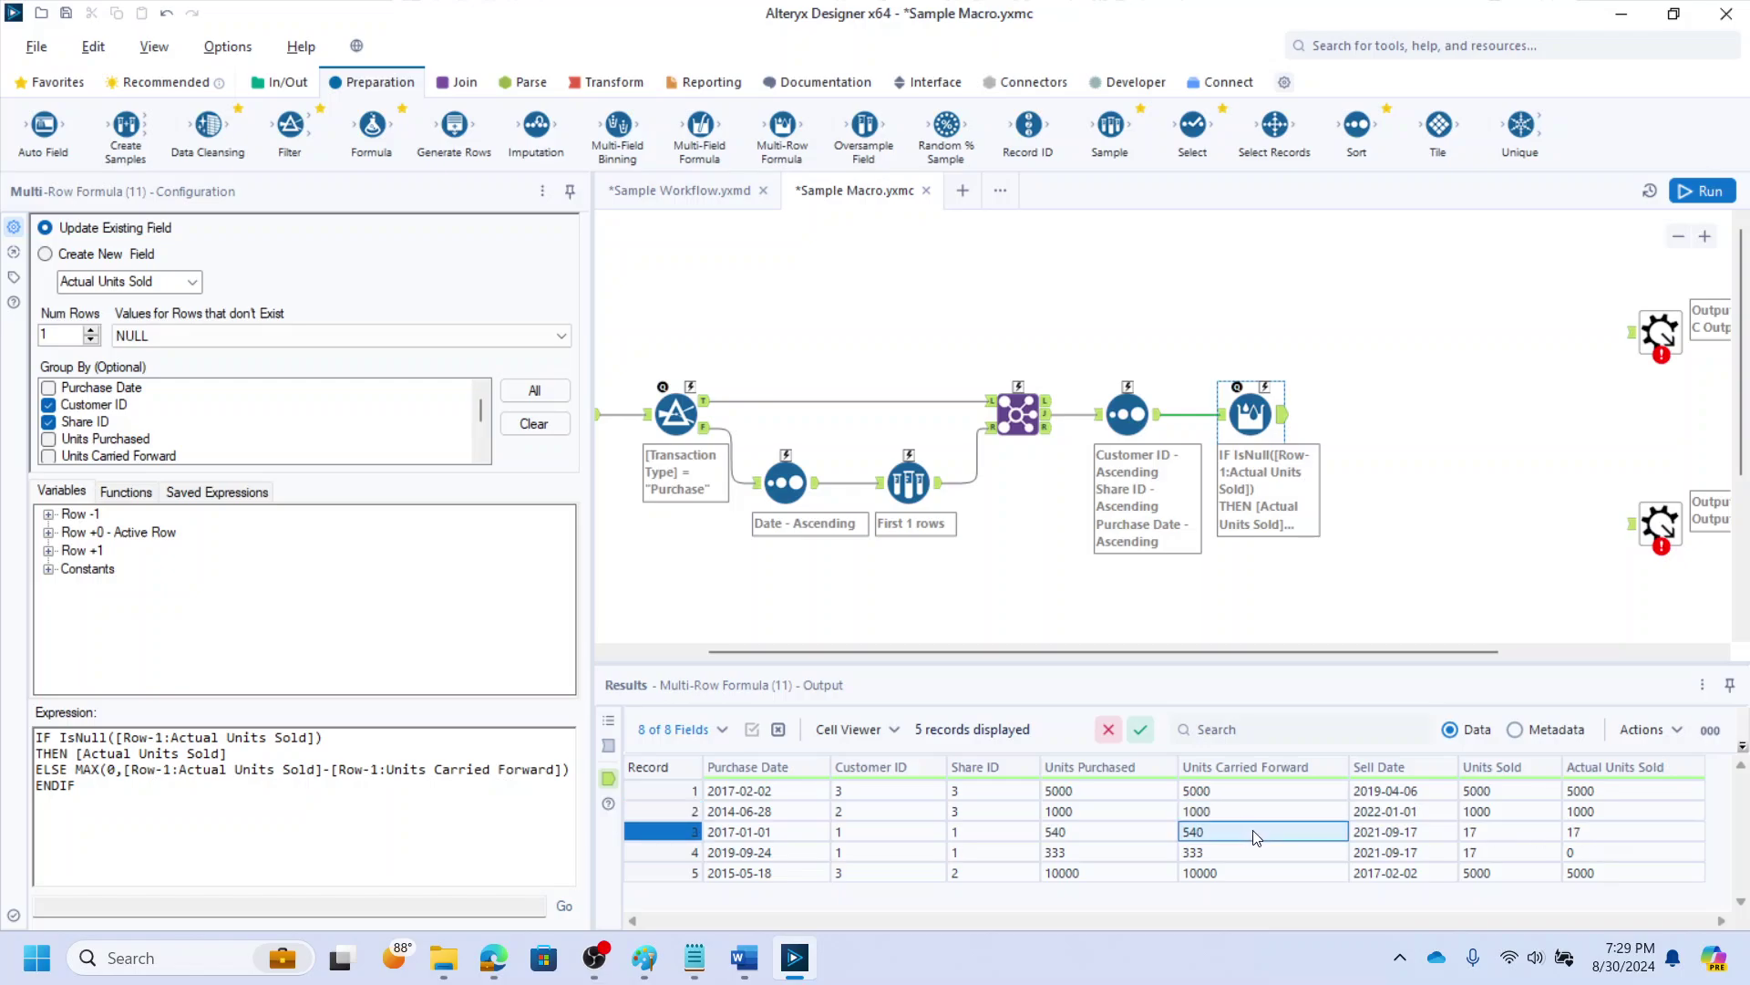
left_click(1583, 851)
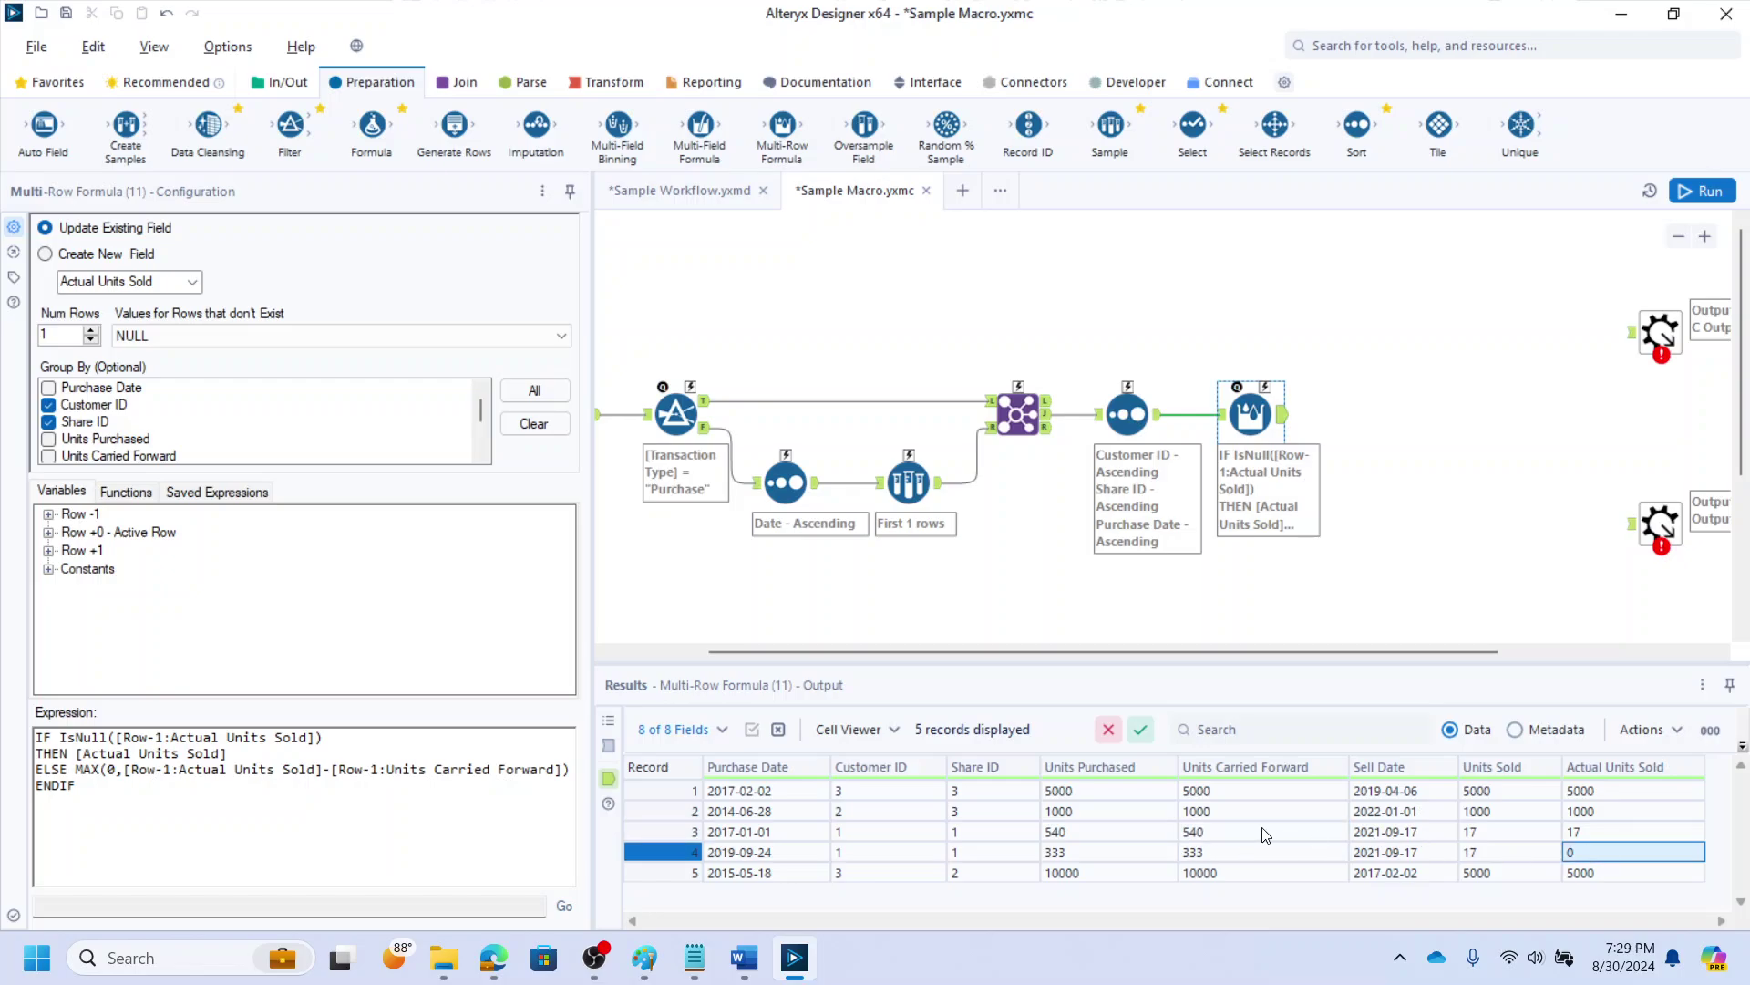
left_click(1201, 833)
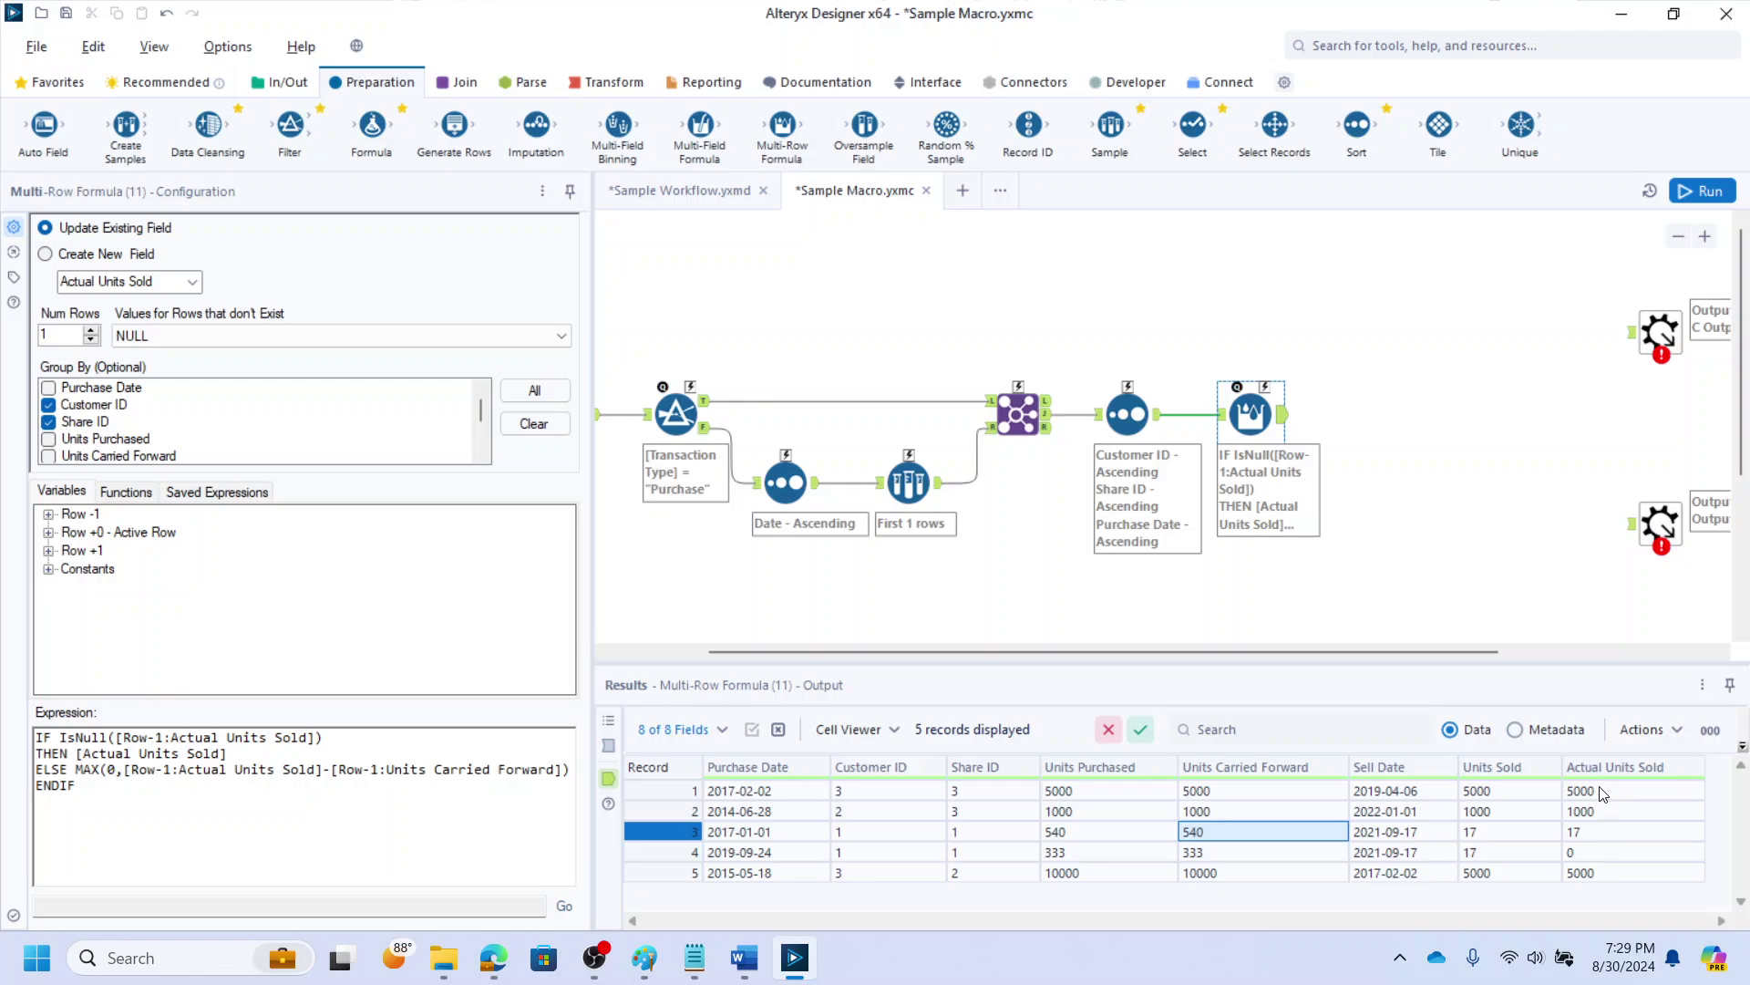
left_click_drag(1602, 792, 1596, 866)
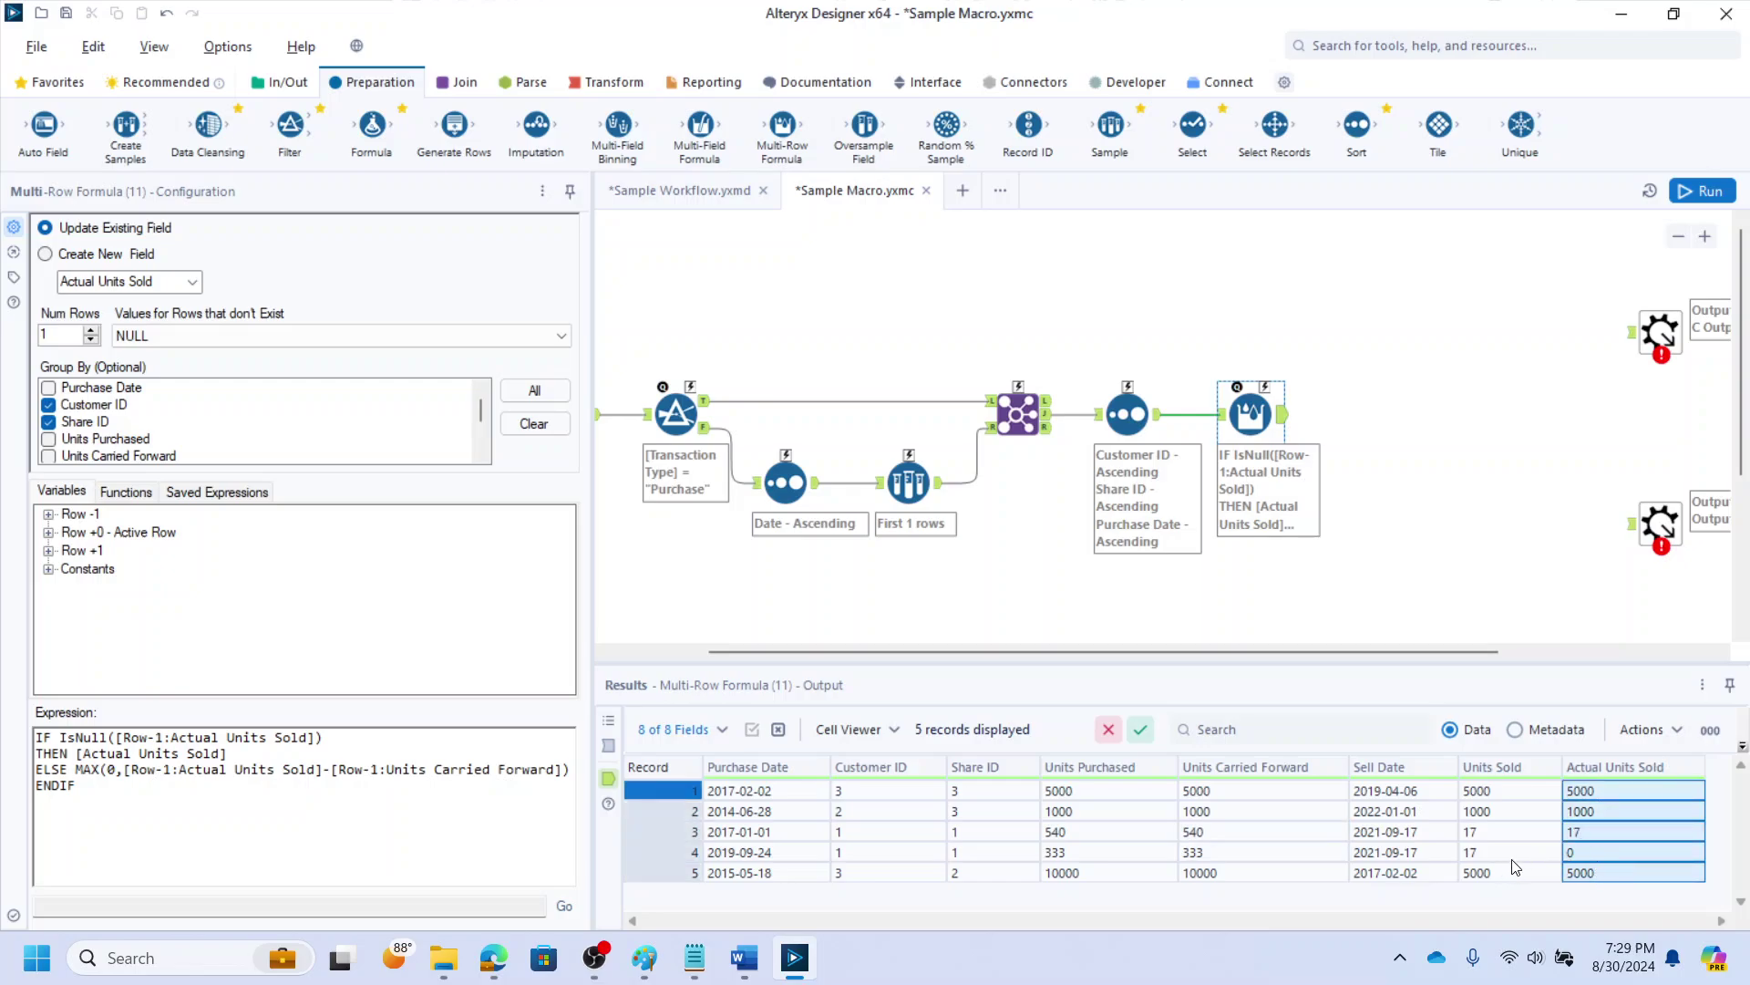
Connect a Formula tool to the Multi-Row Formula output and choose Actual Units Sold as its output column
left_click_drag(1195, 652, 1349, 655)
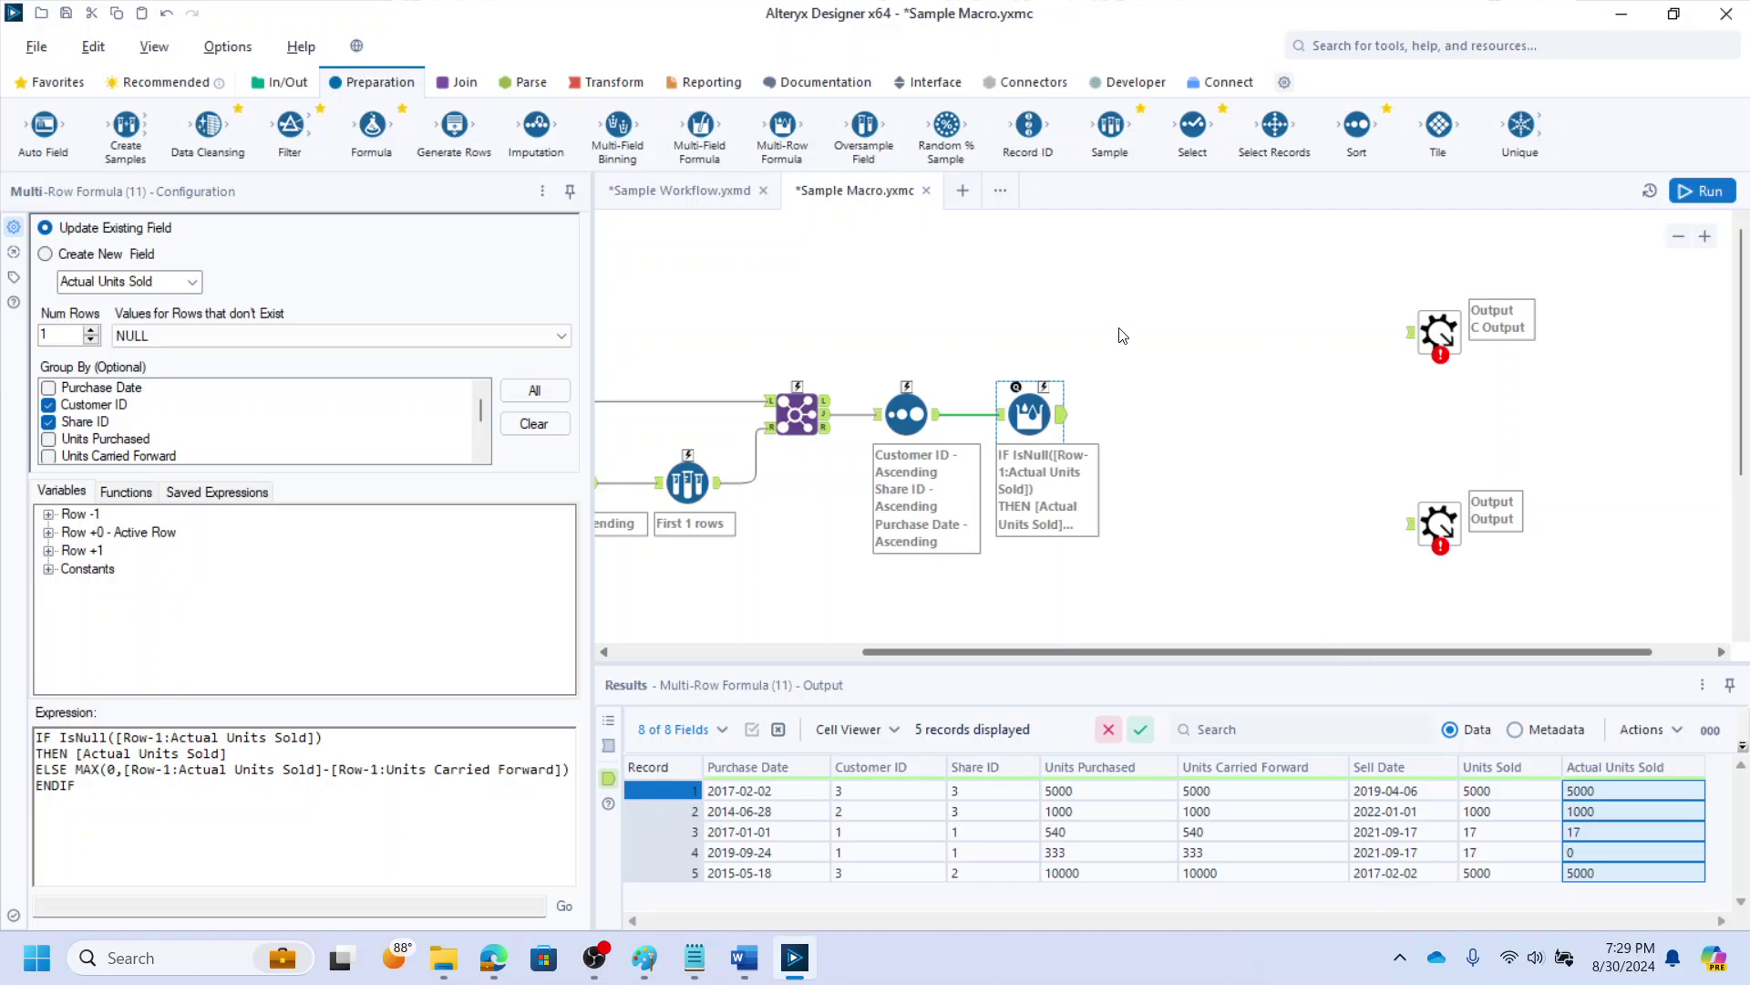
left_click_drag(373, 141, 1153, 415)
left_click(215, 250)
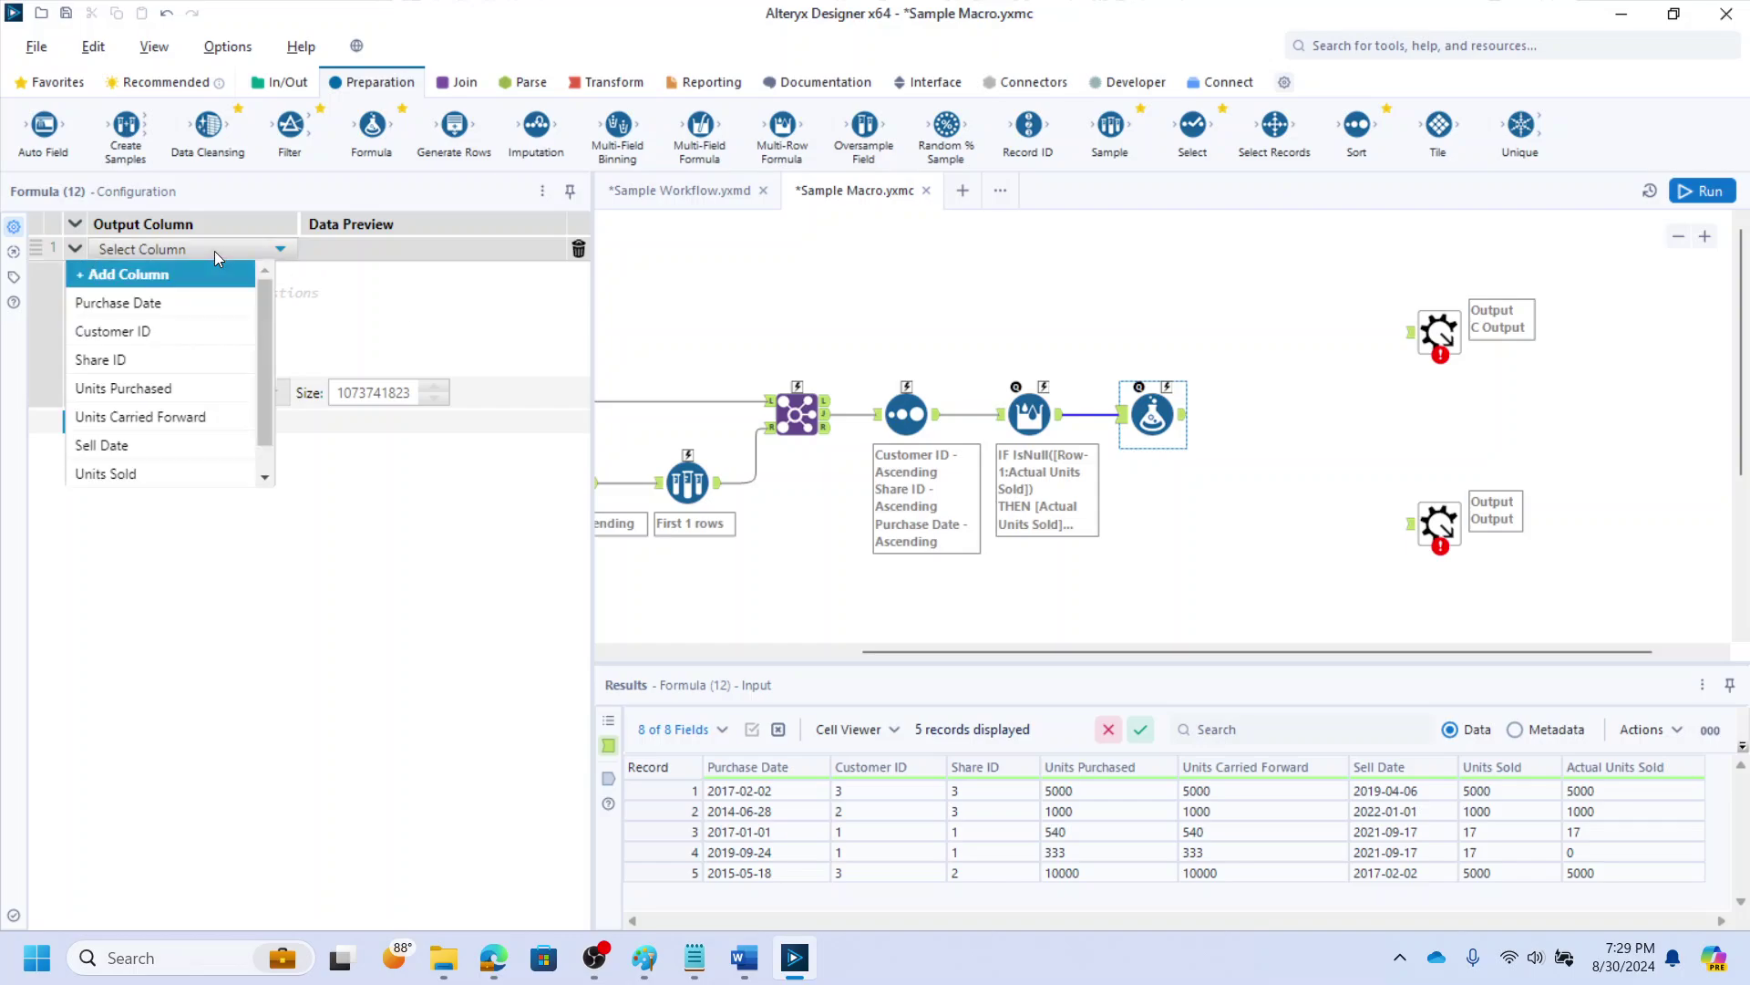
left_click(155, 474)
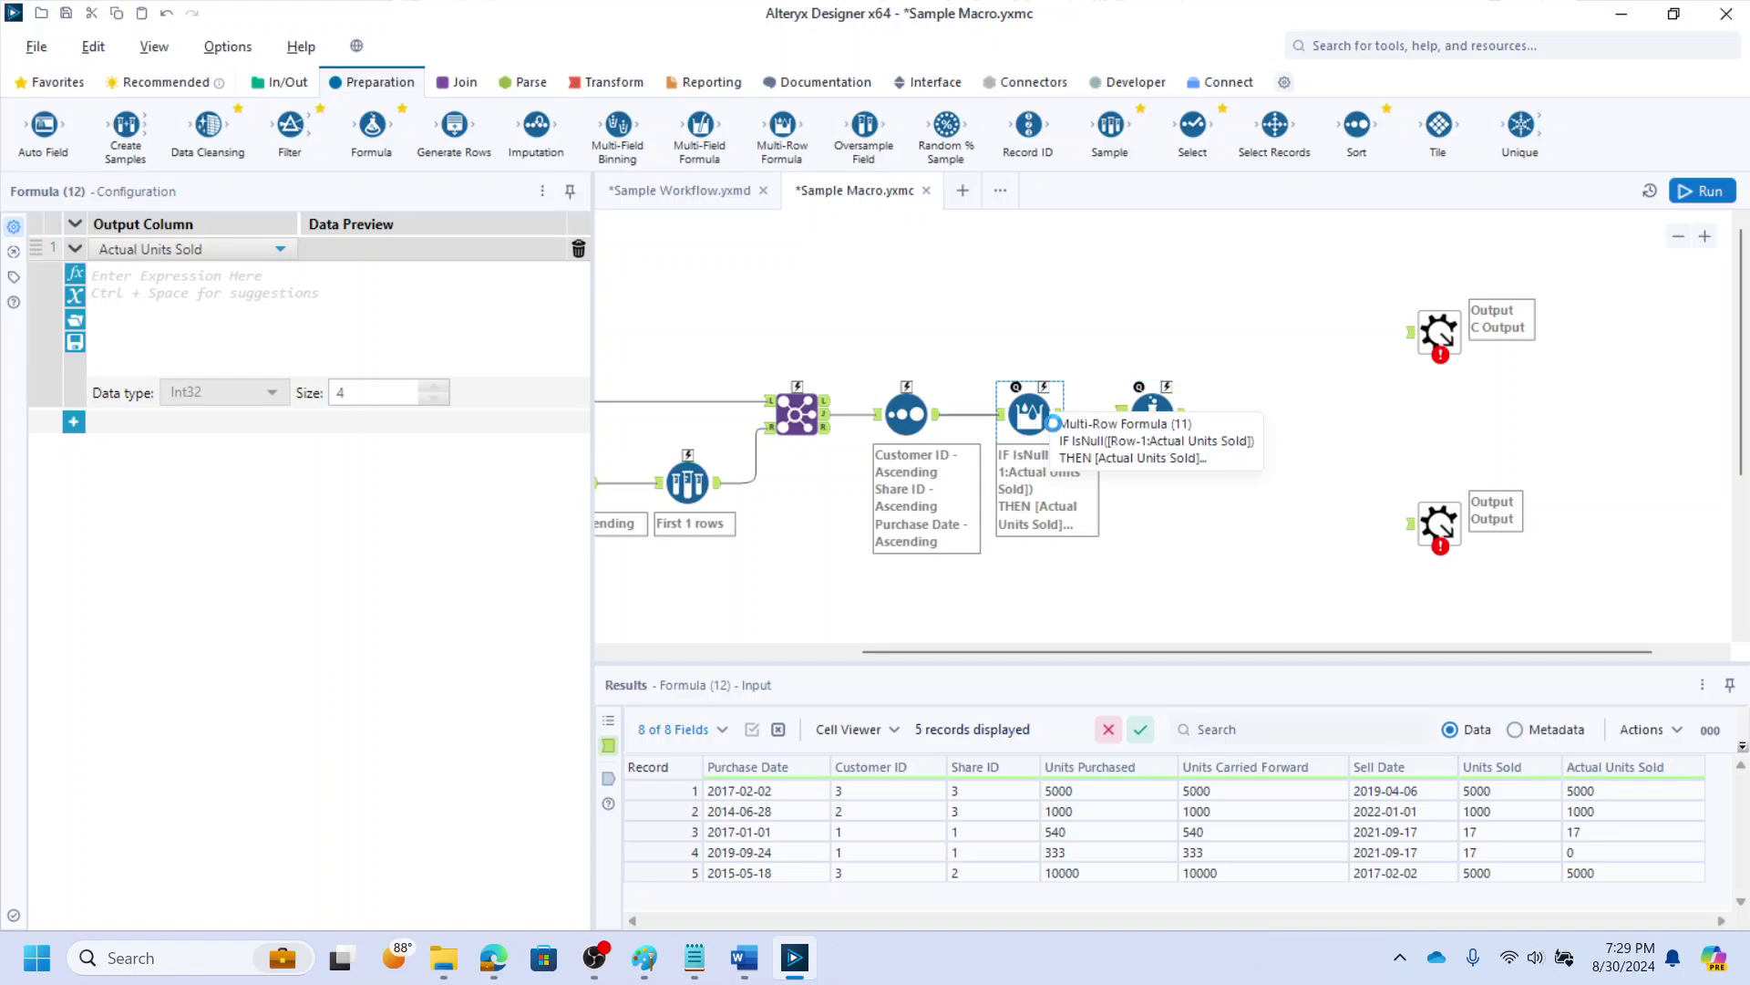
left_click(1043, 422)
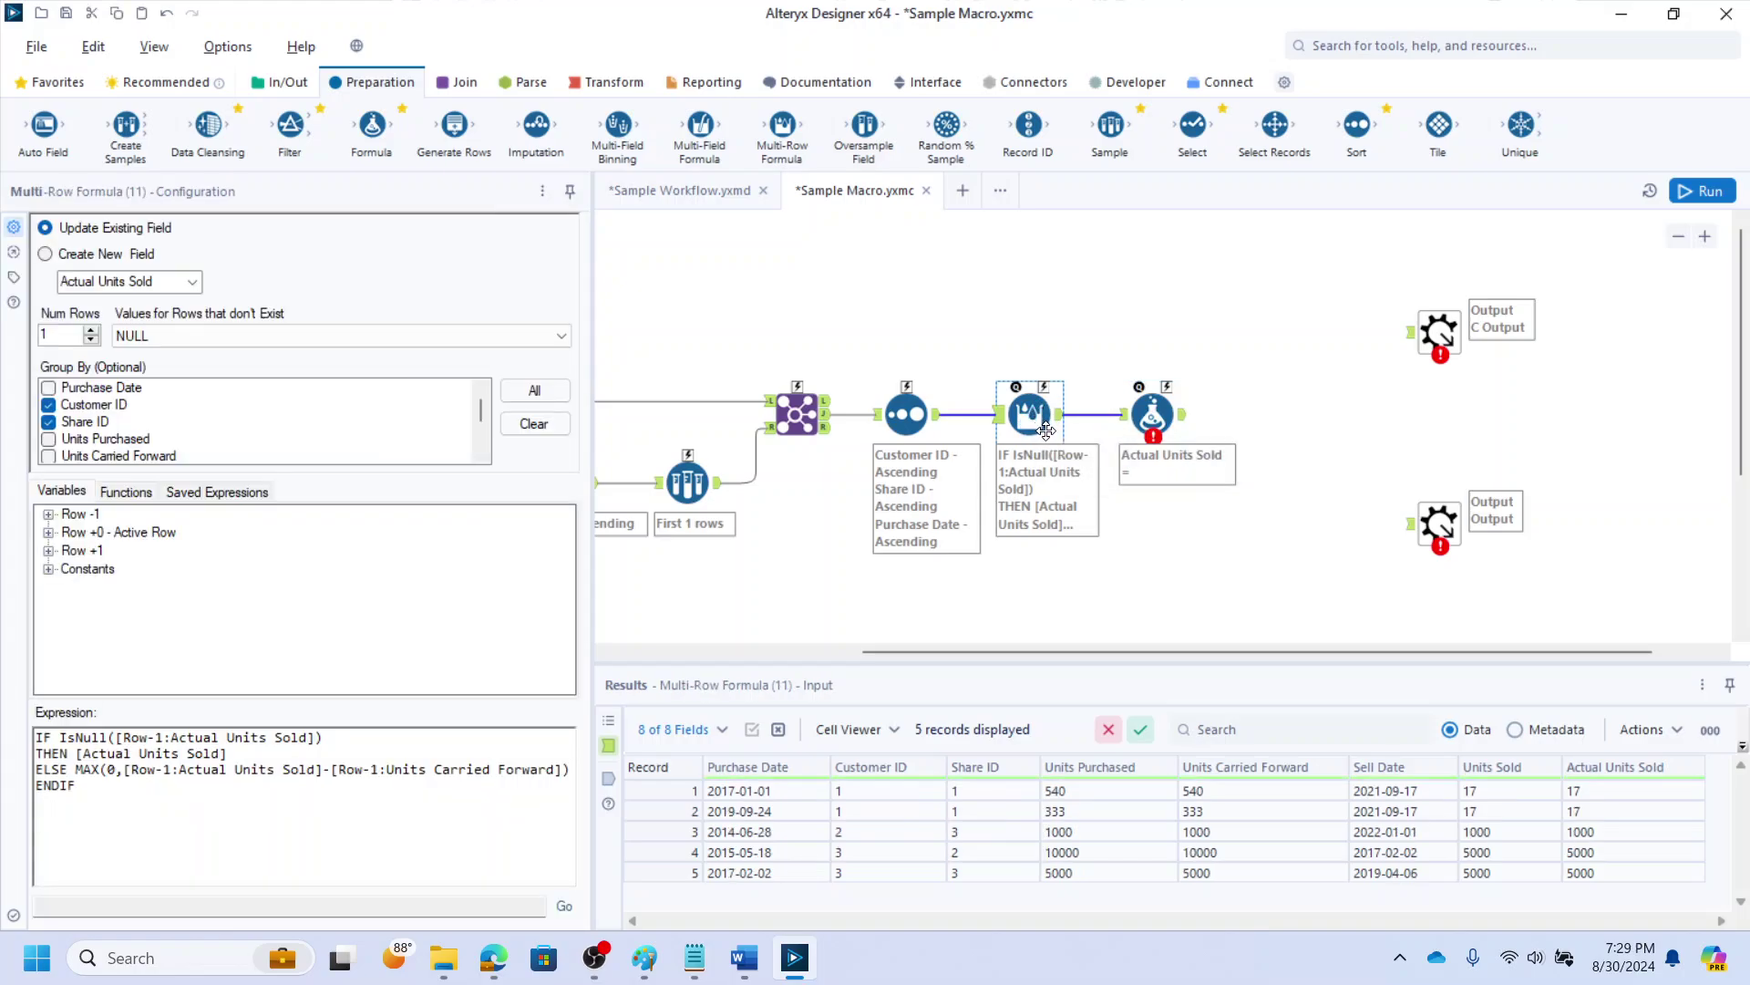
left_click(1139, 415)
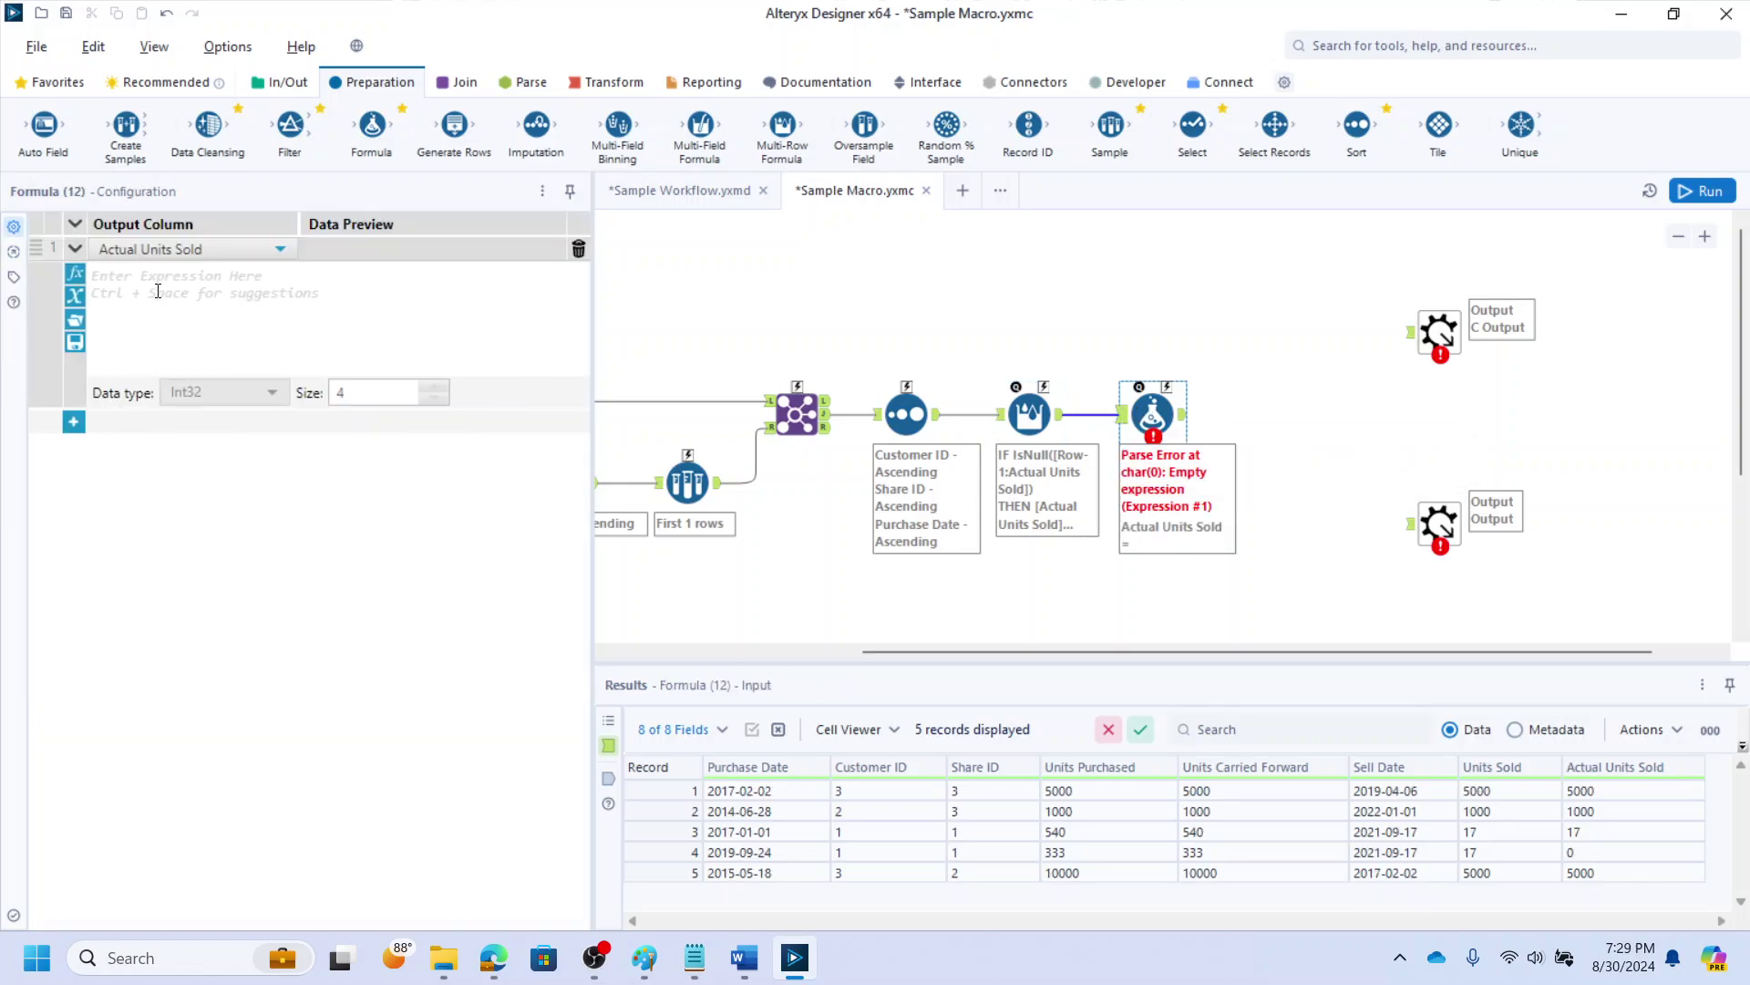
Set the Actual Units Sold expression to Min([Actual Units Sold],[Units Carried Forward])
type("Min([Ac")
key("Return")
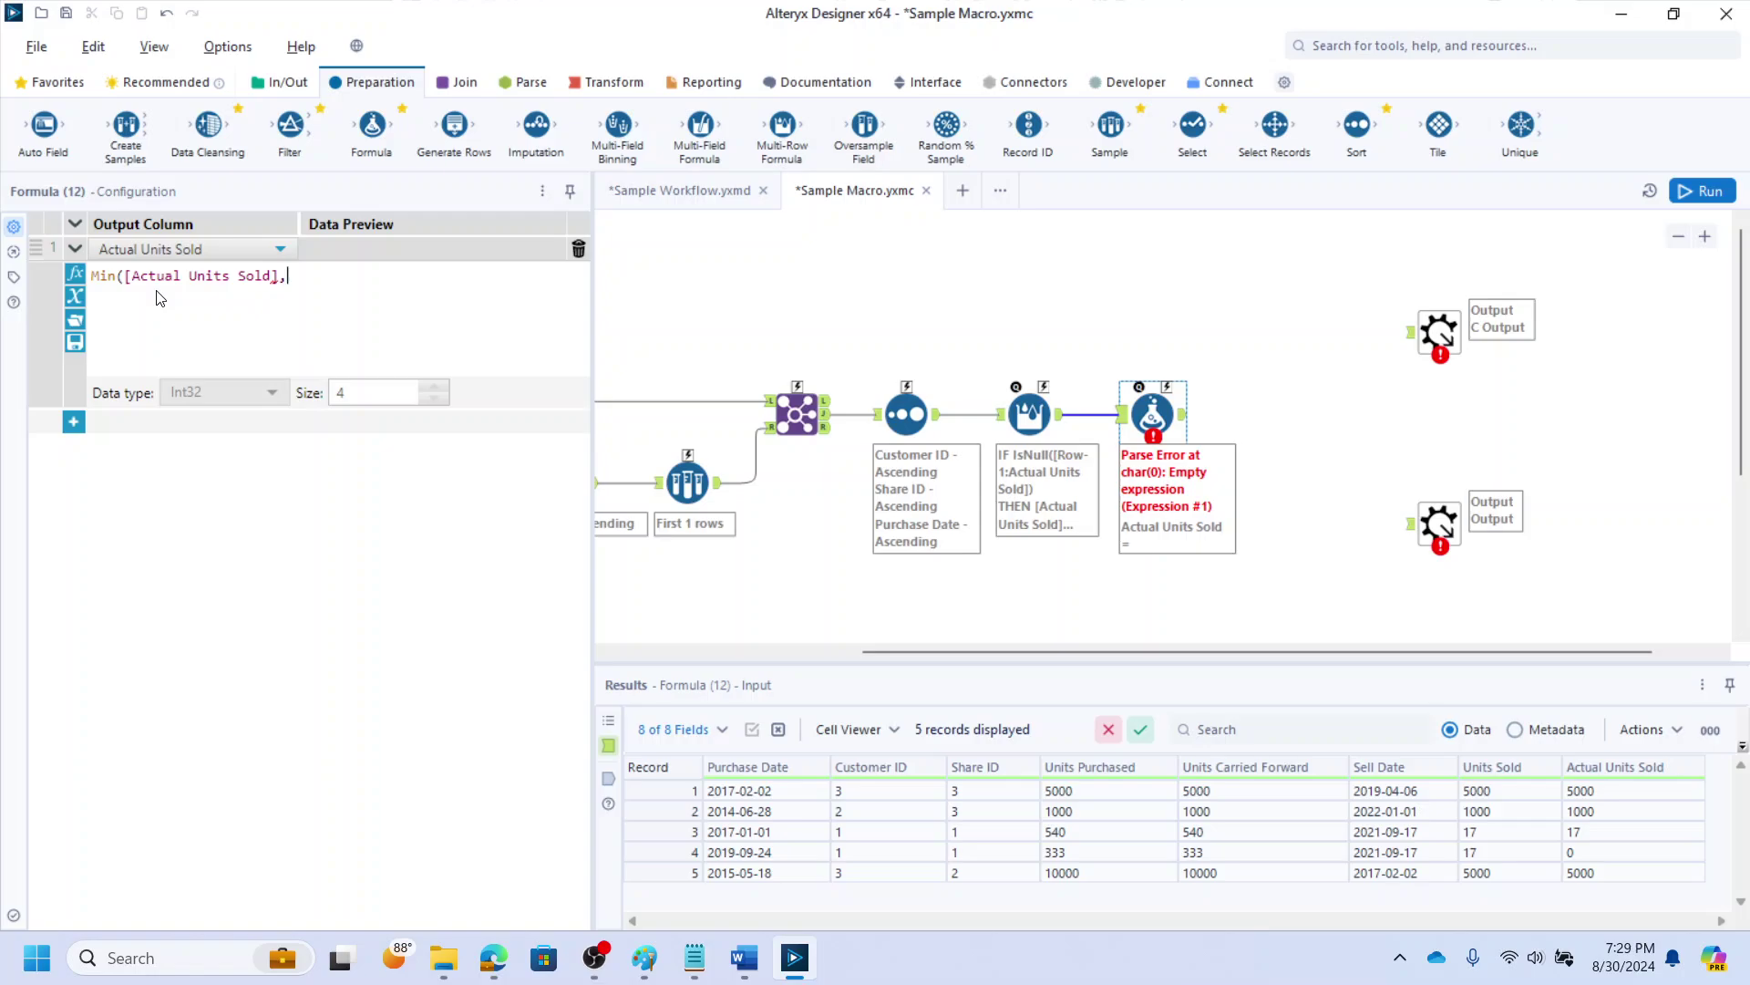
type(",Uni")
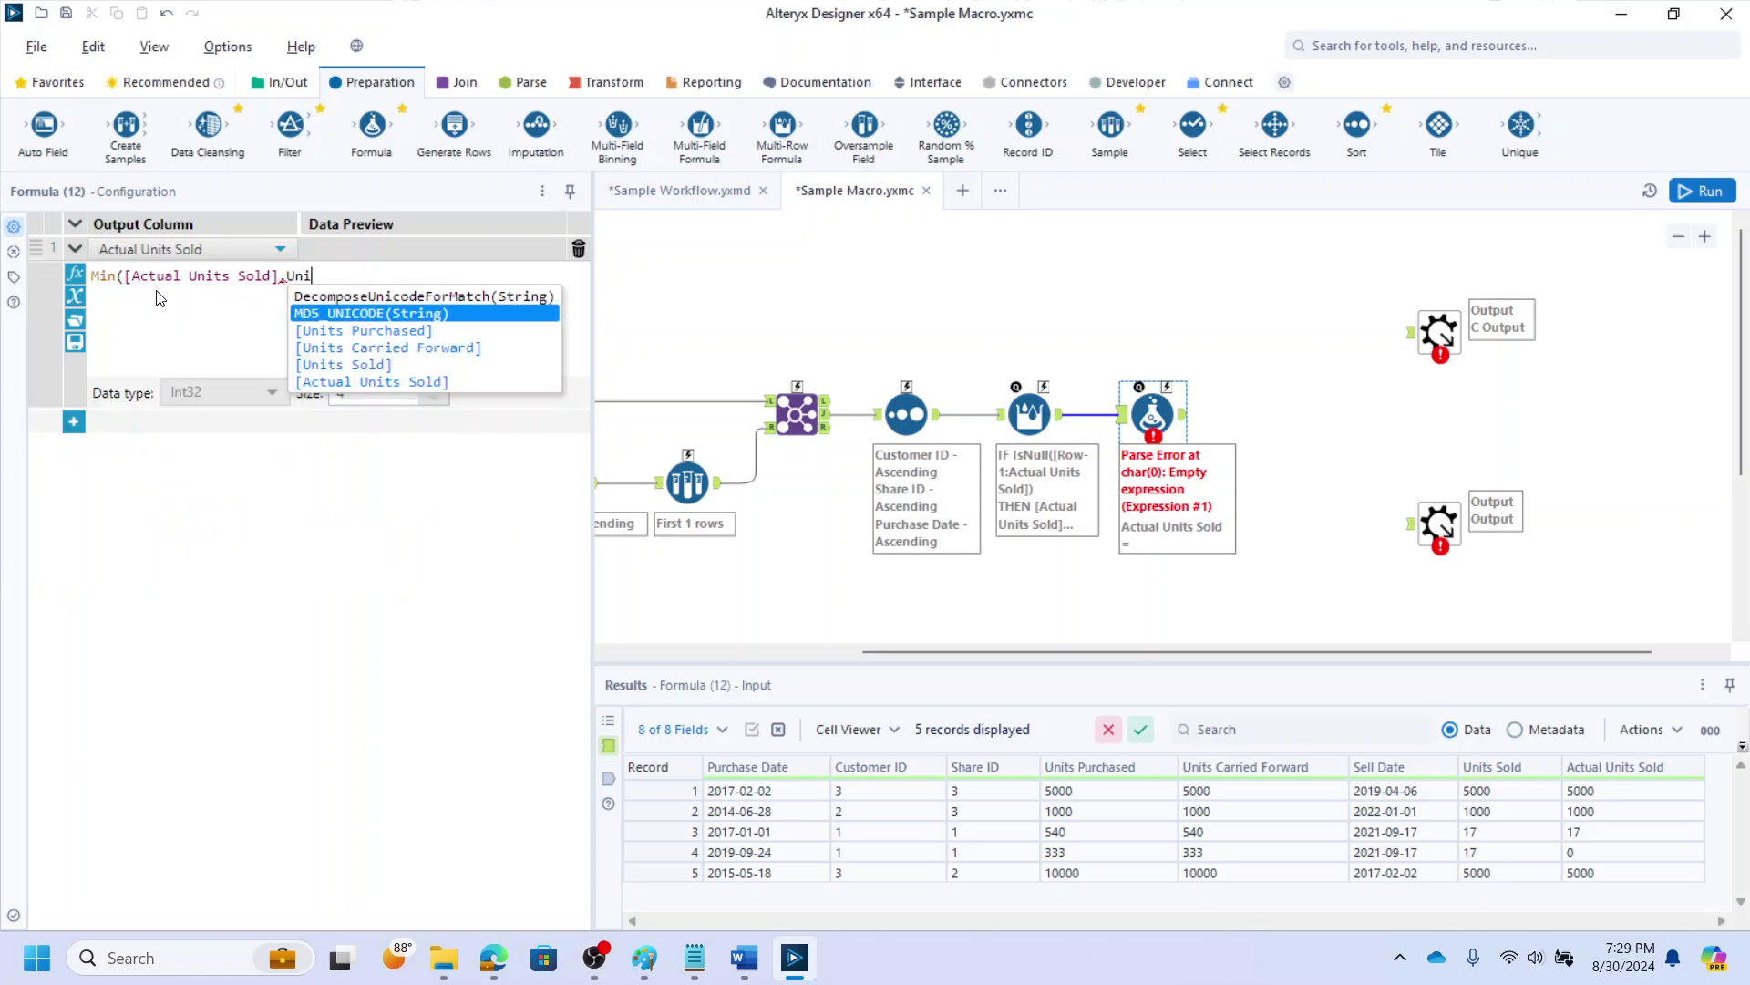
key("Return")
type(")")
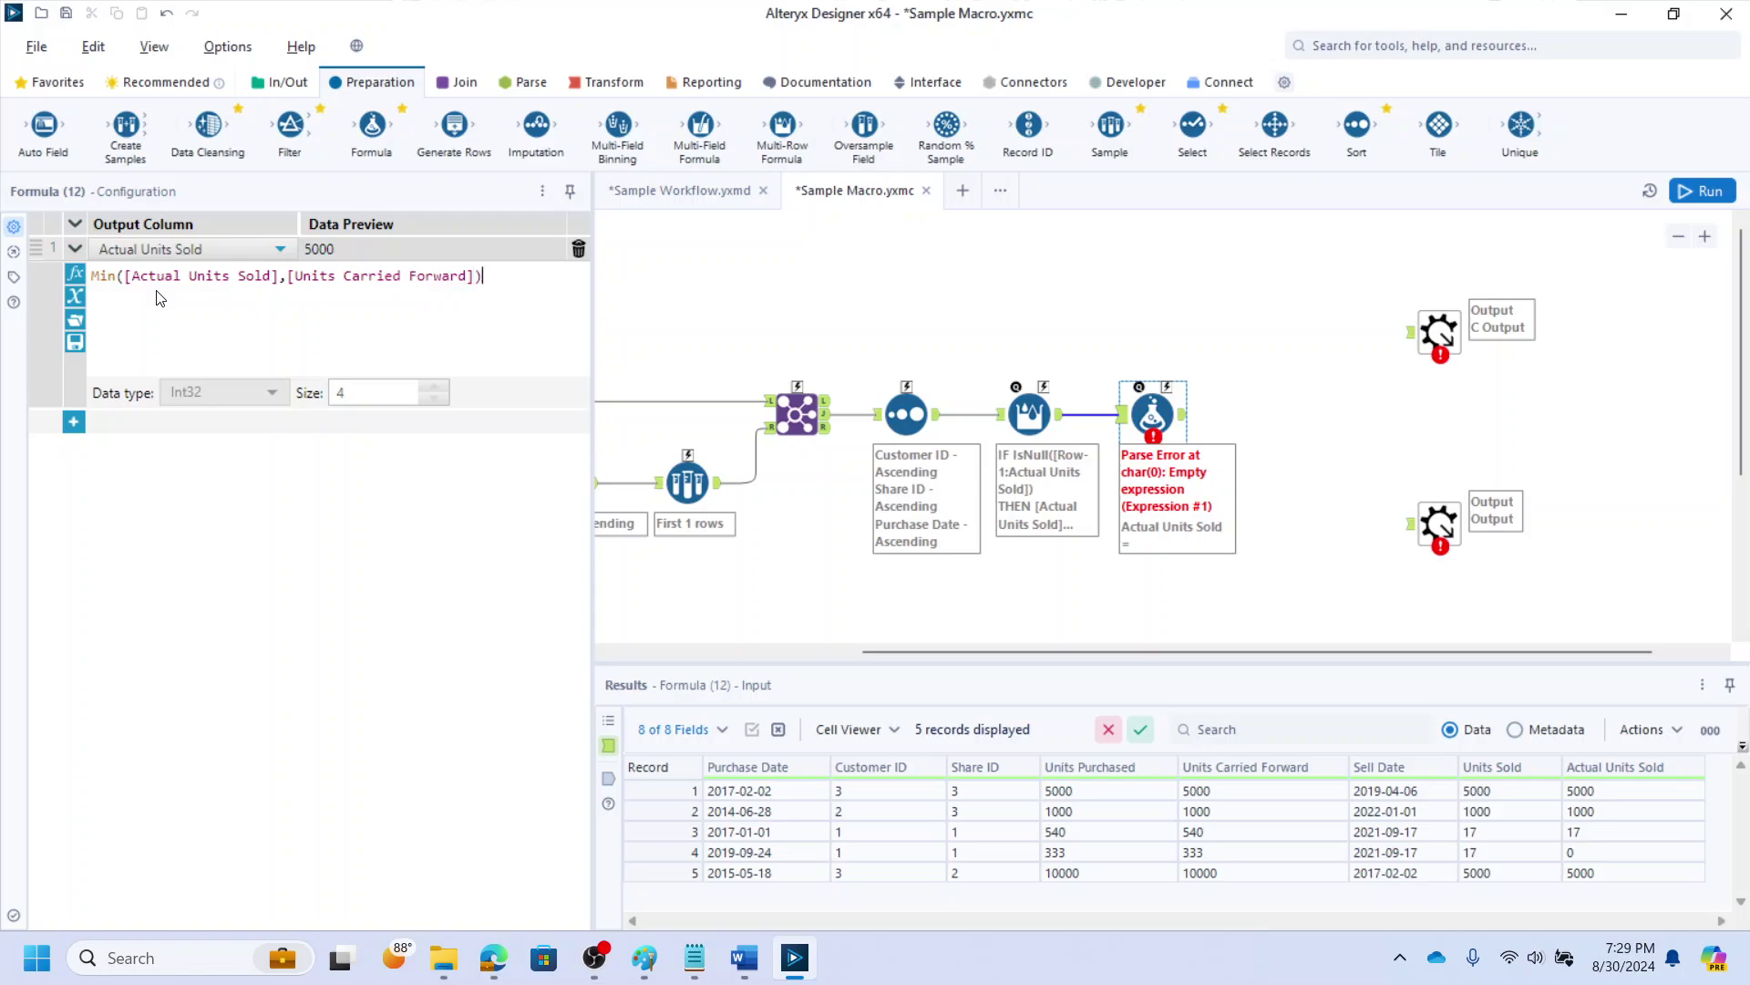
Add an Int64 column named Units to Carry Forward, calculated as [Units Carried Forward]-[Actual Units Sold]
left_click(73, 421)
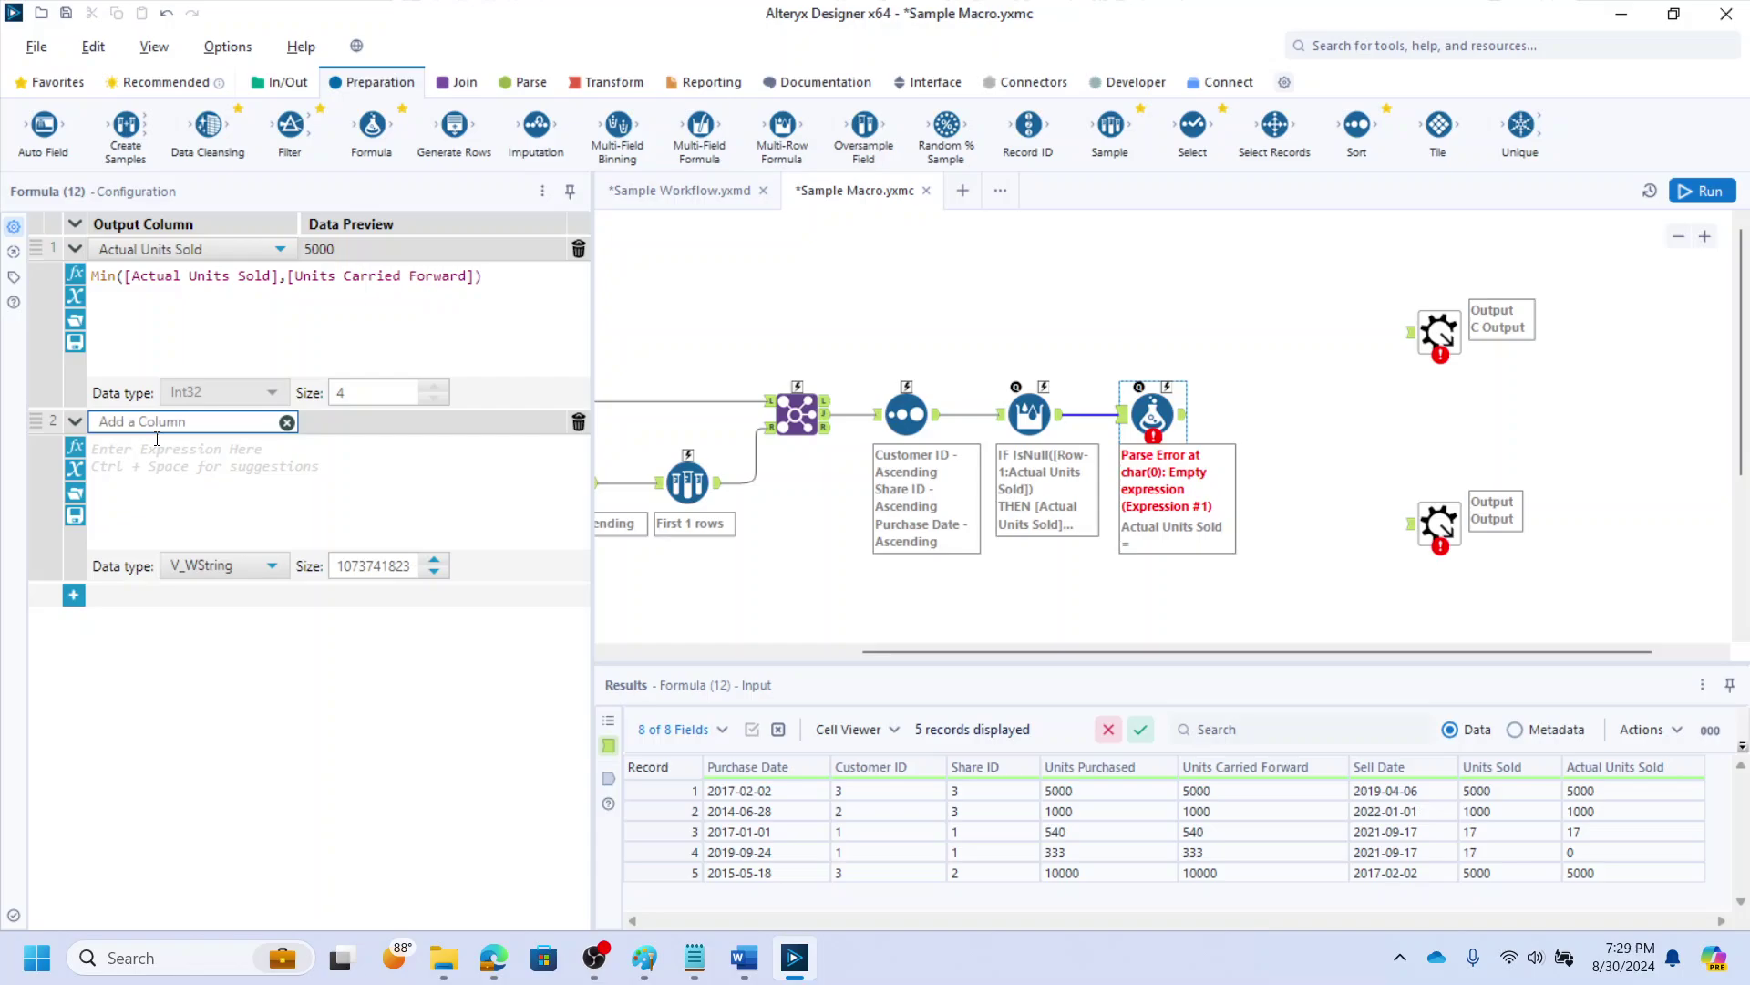
type("Units to Carry Forward")
left_click(183, 566)
left_click(182, 594)
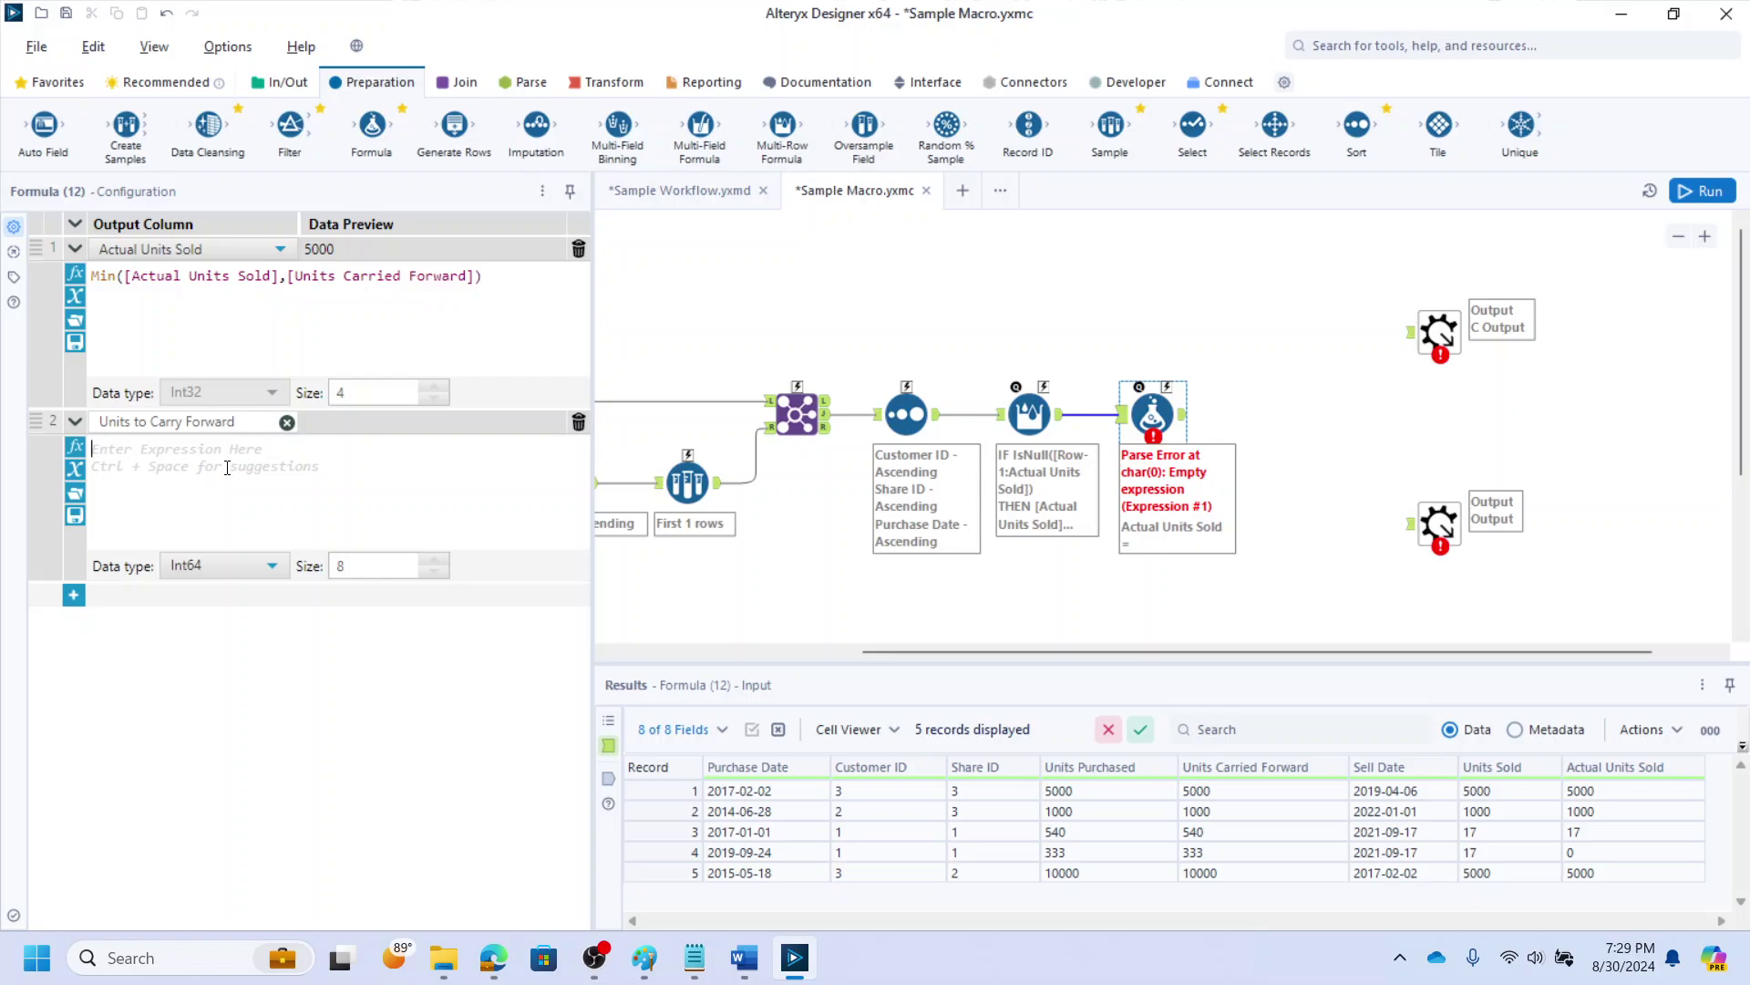
type("[Uni")
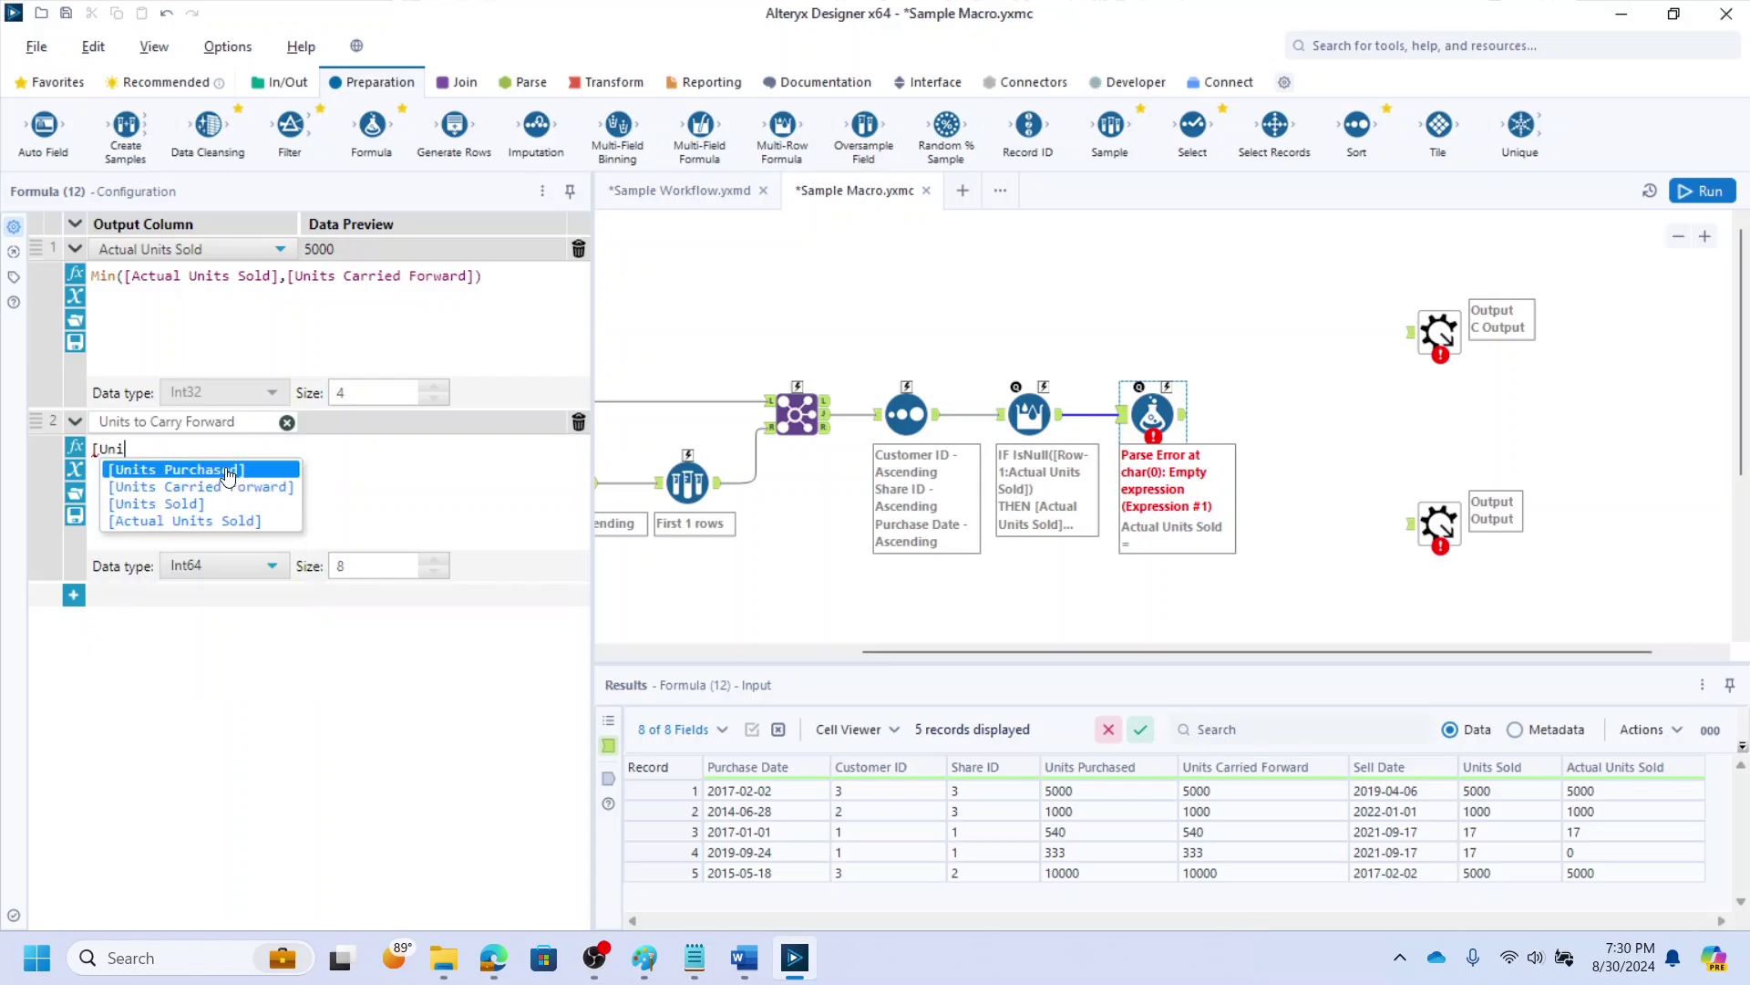
key("Down")
key("Return")
type("-")
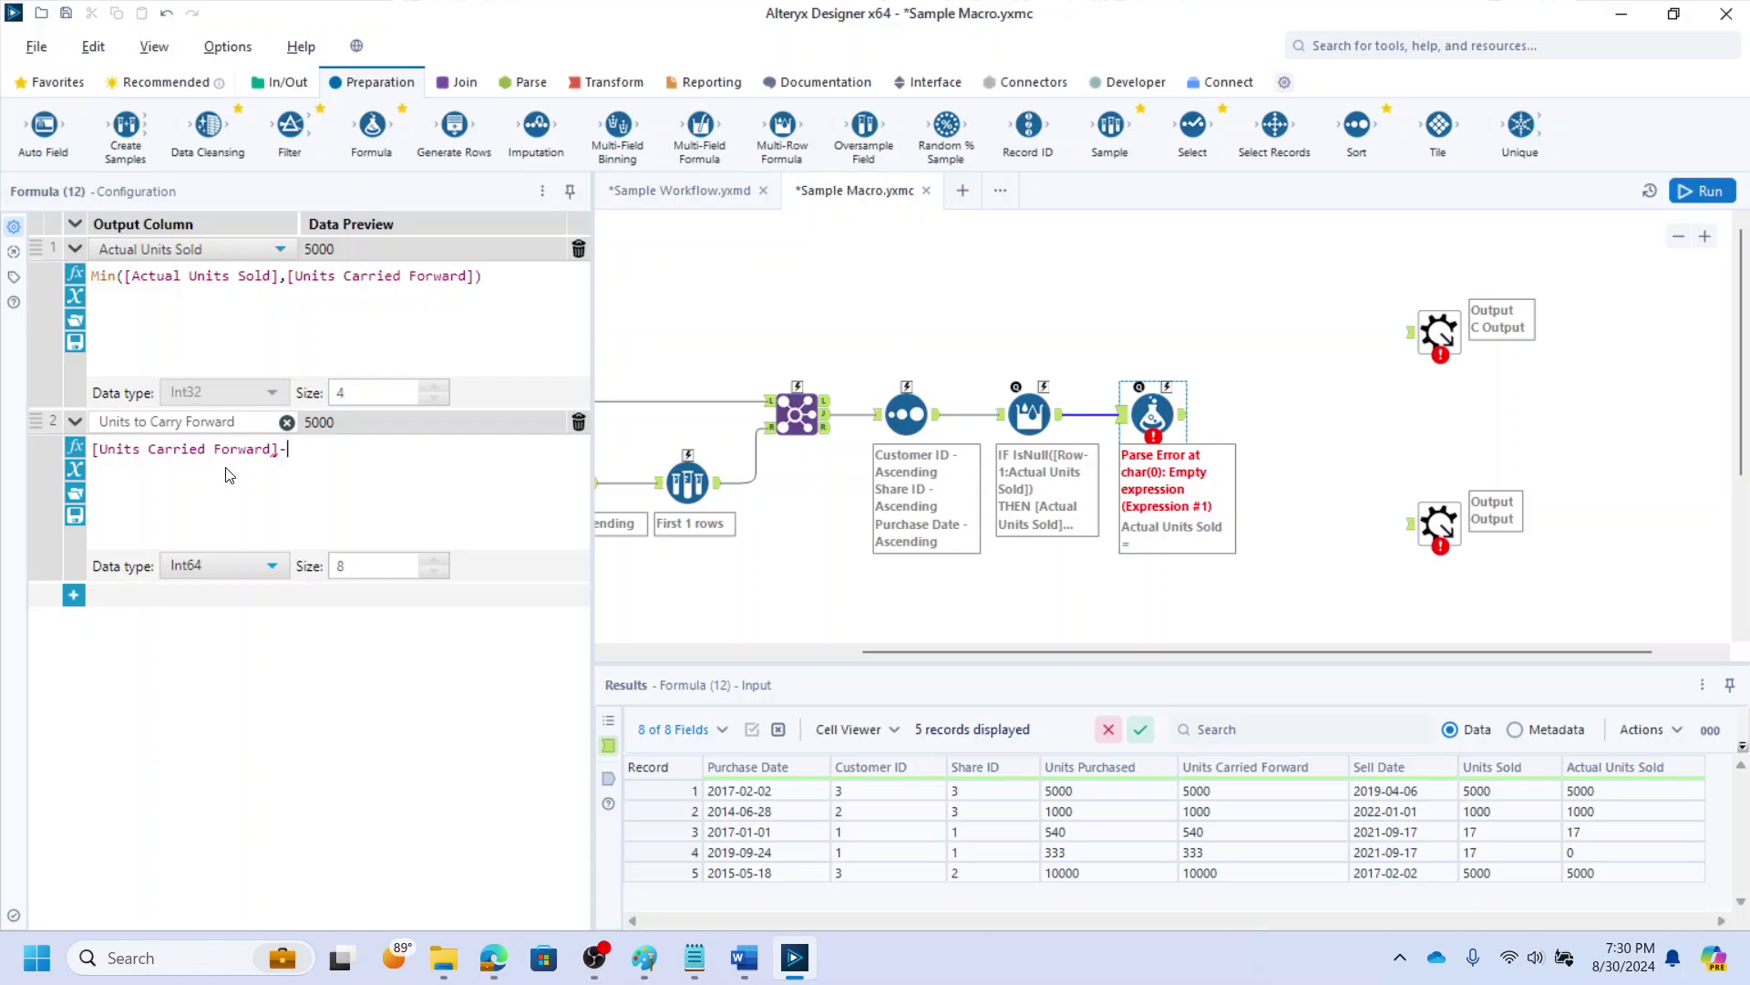
type("[")
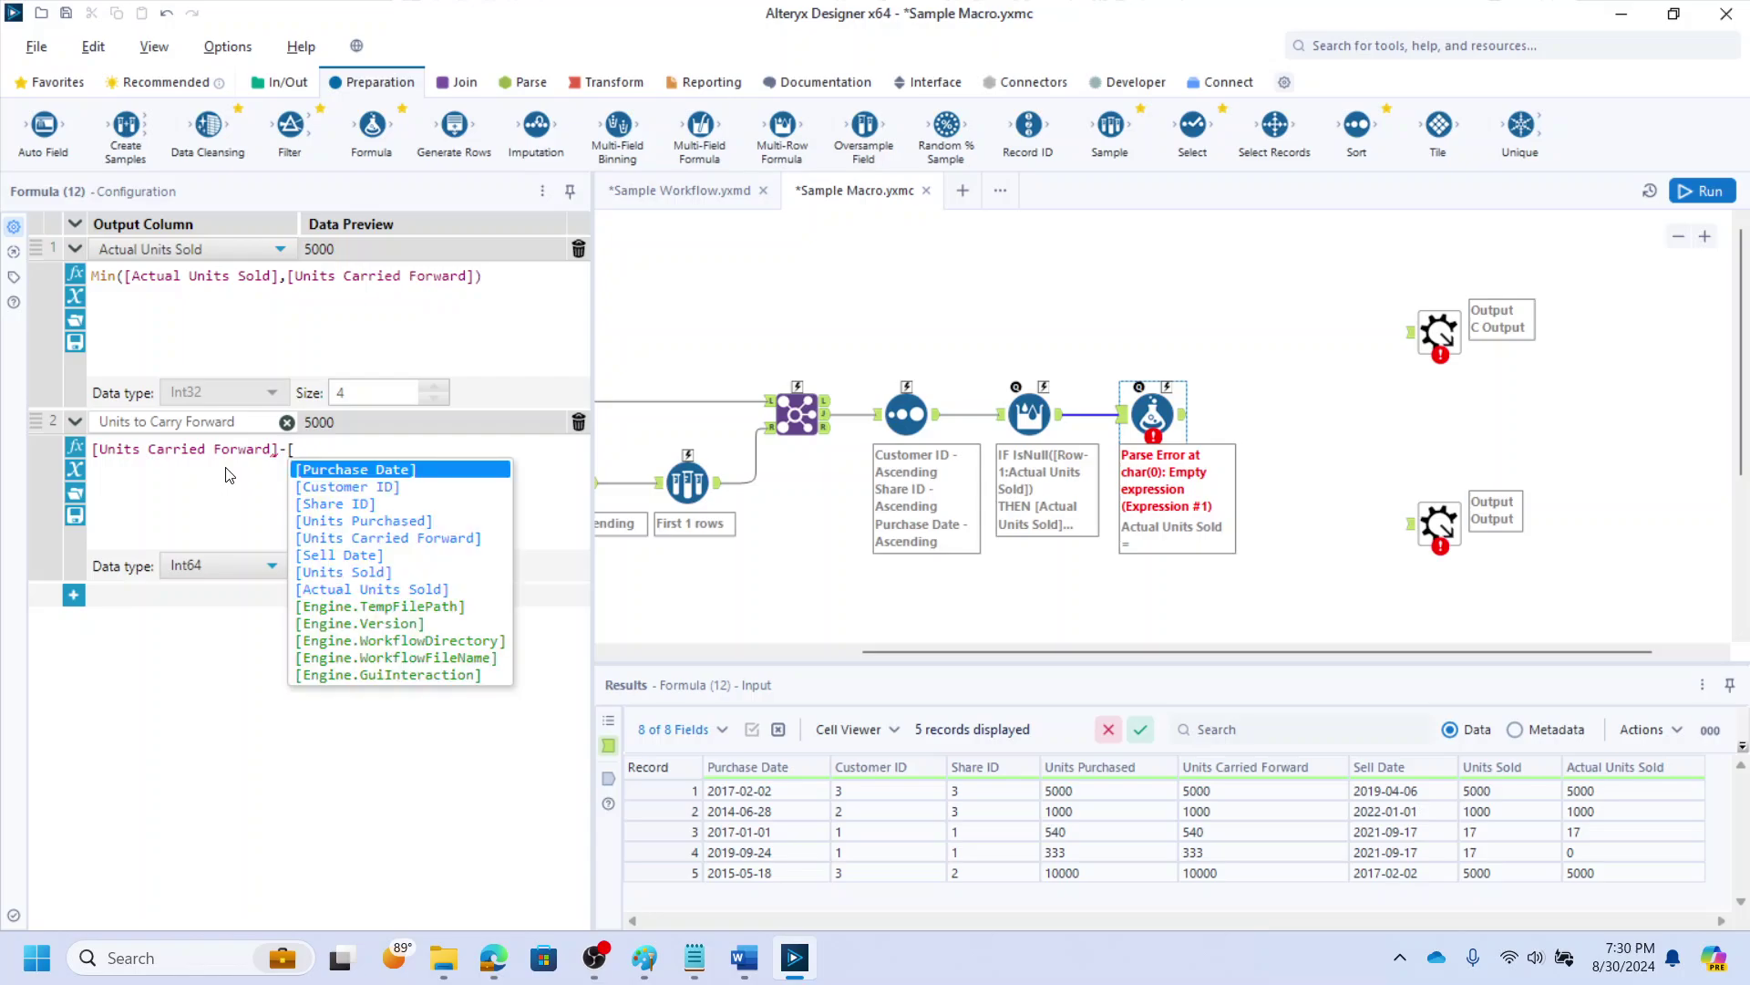
type("Act")
key("Return")
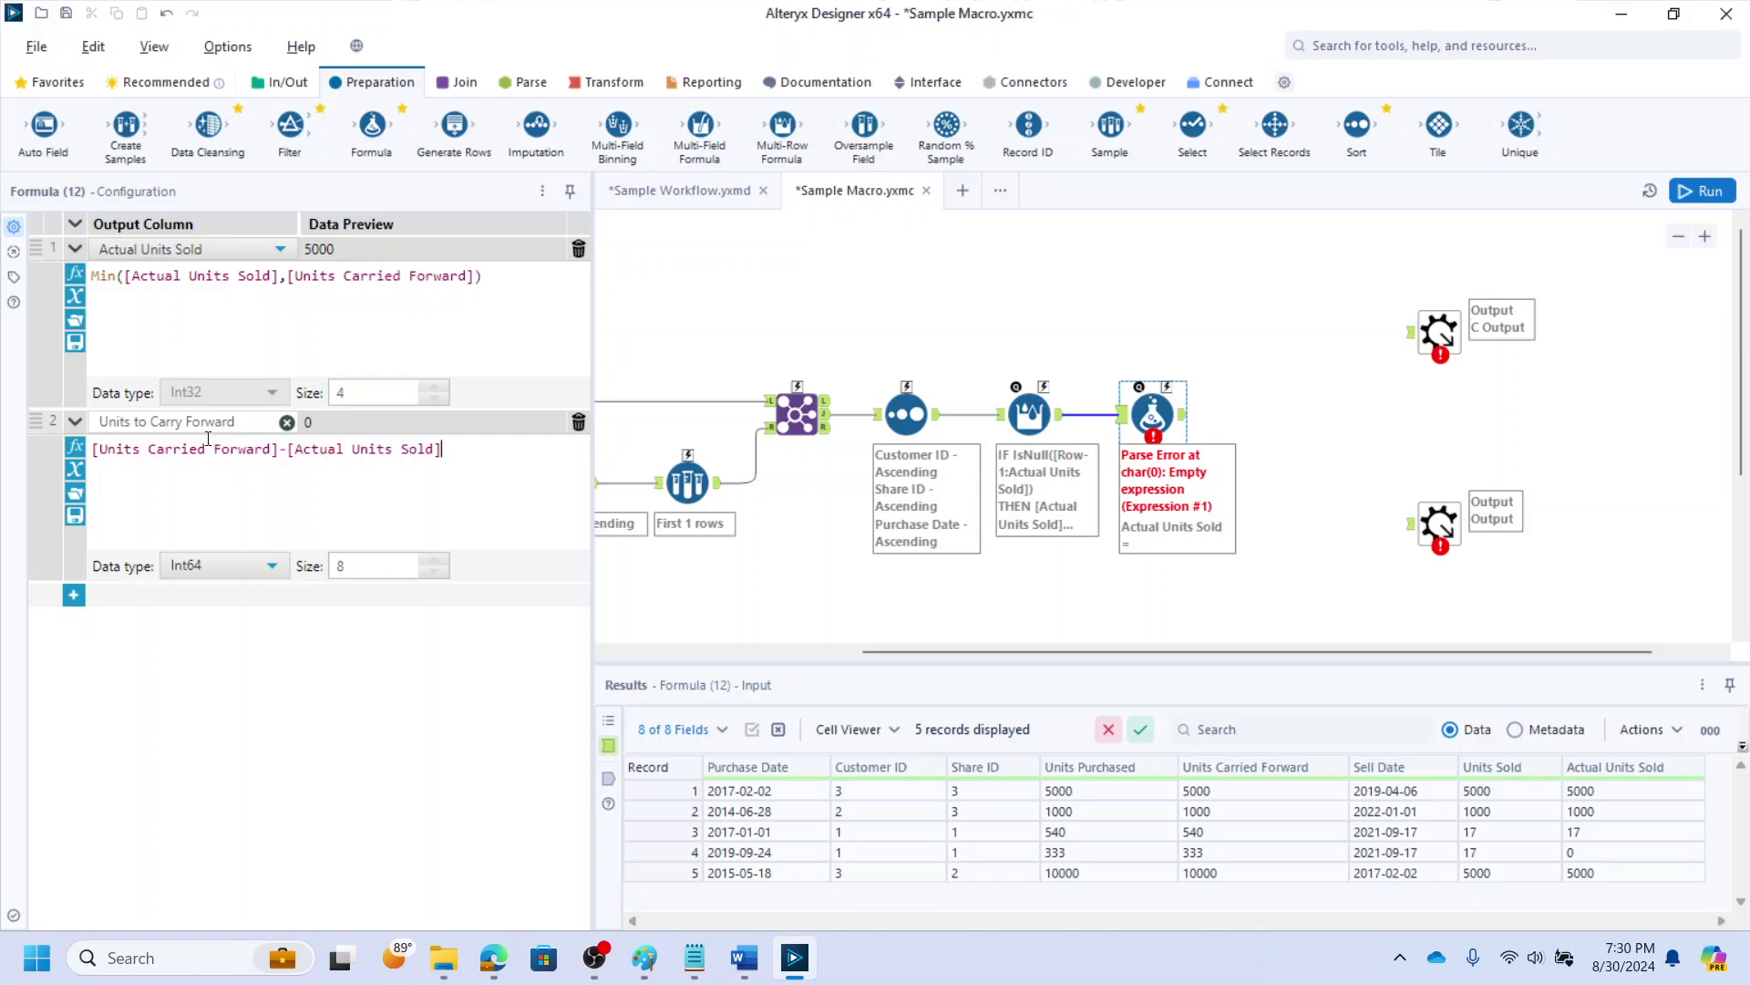
Add a third formula column named Holding Period with the Int64 data type
left_click(73, 594)
left_click(161, 598)
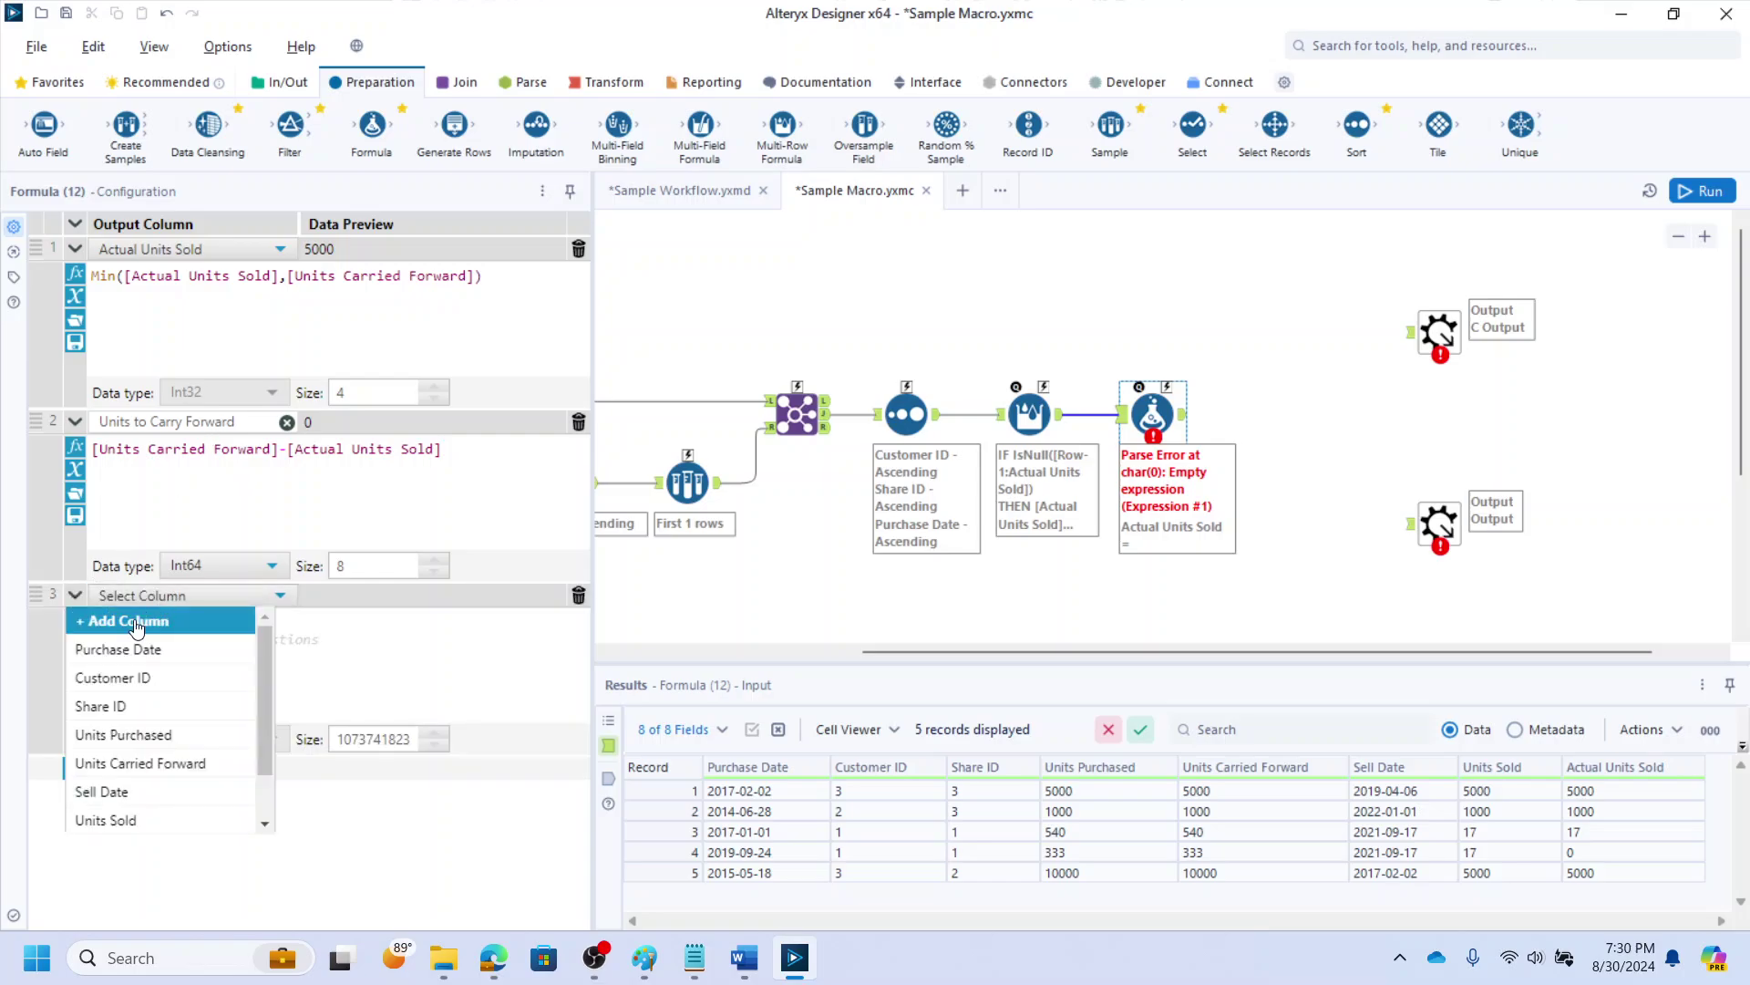
left_click(137, 627)
type("Holding Period")
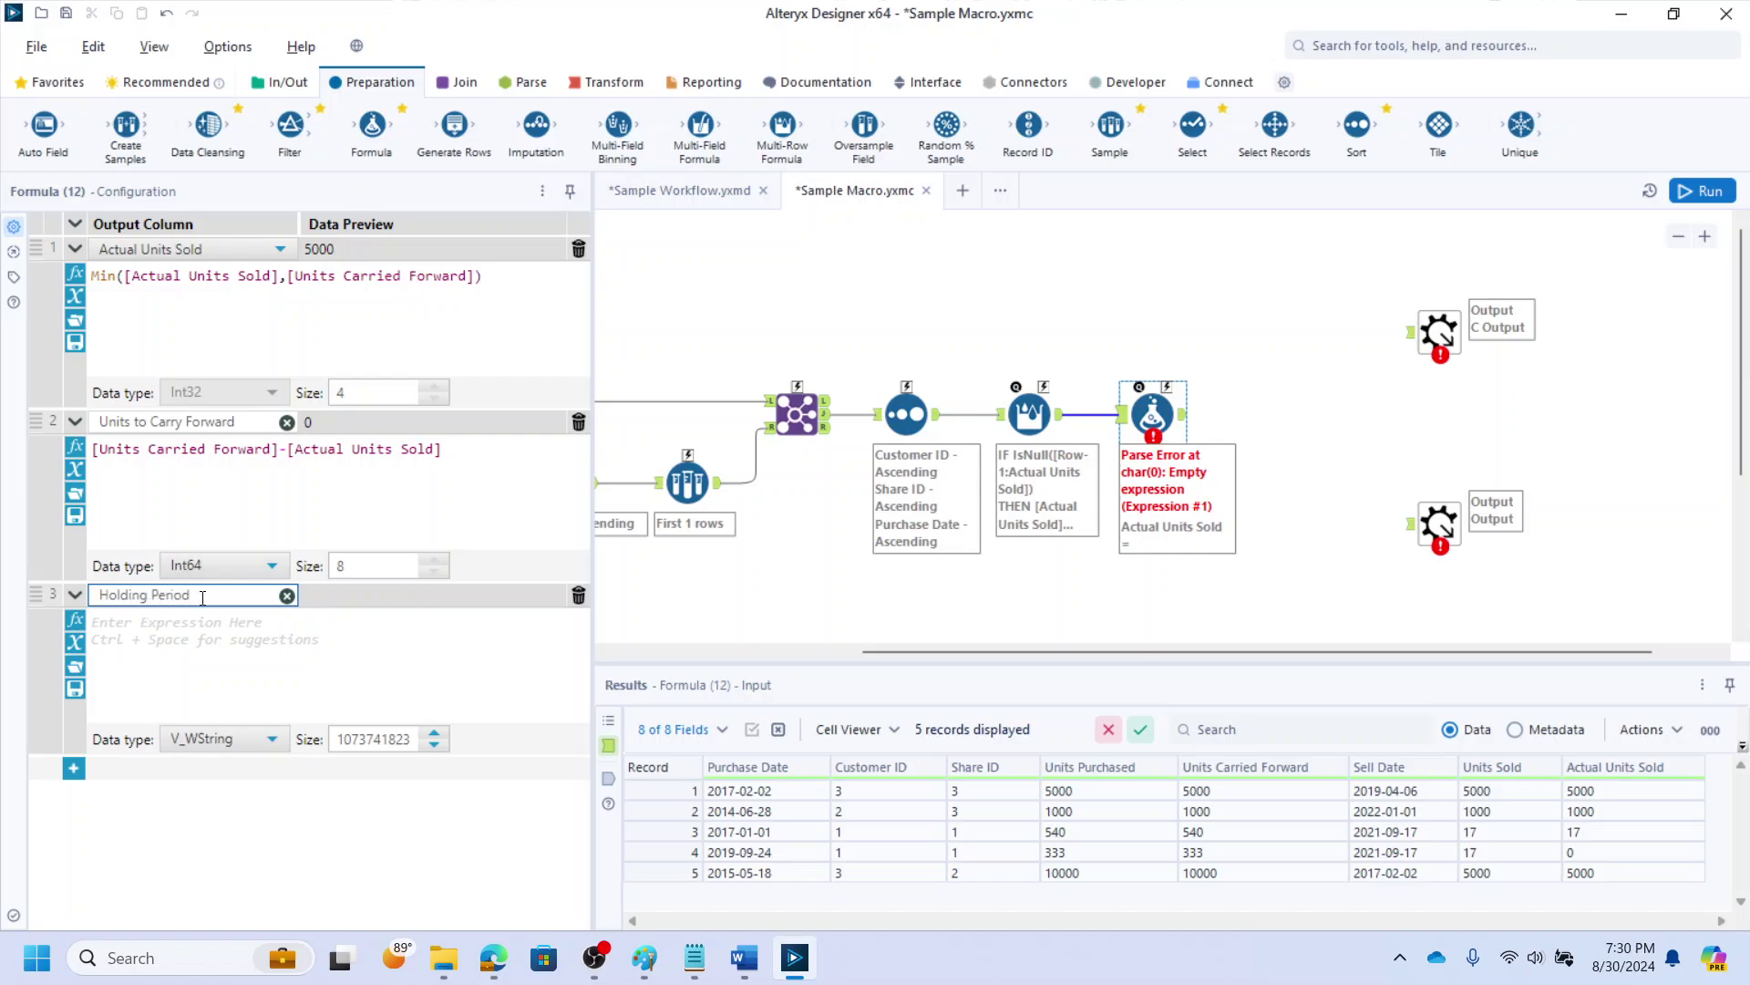
left_click(209, 738)
left_click(195, 510)
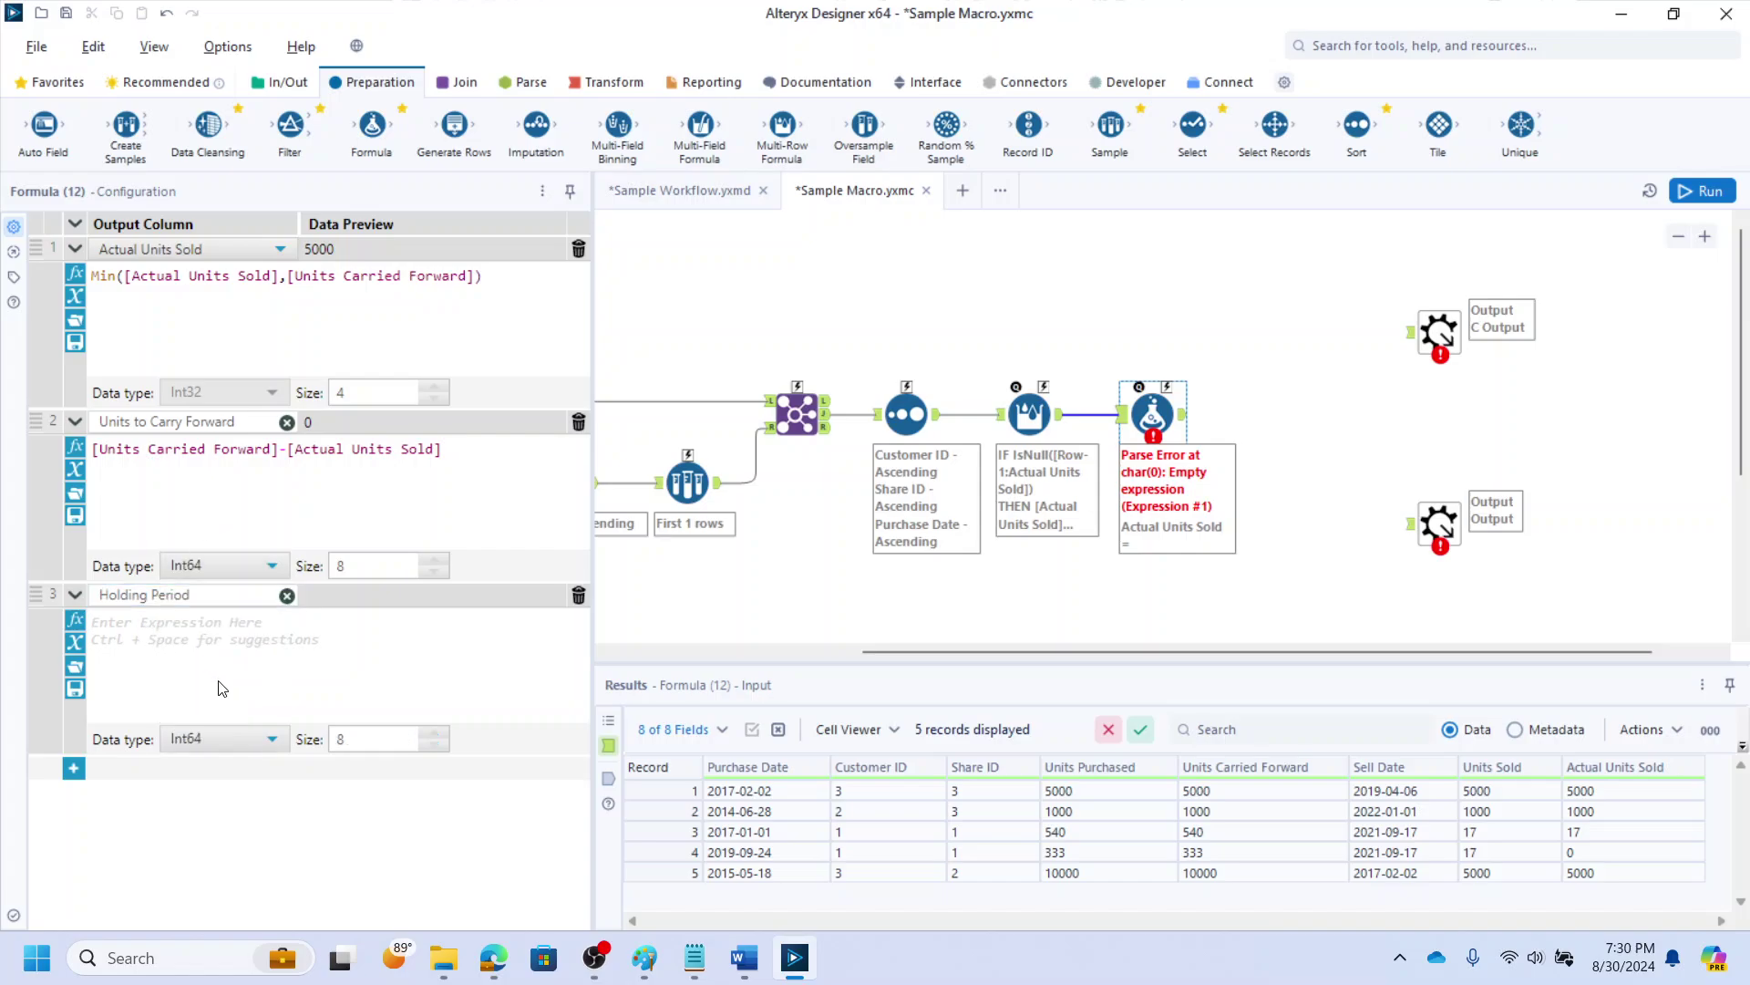
Set the Holding Period expression to 1 + DateTimeDiff([Sell Date],[Purchase Date],"Day")
type("1 + D")
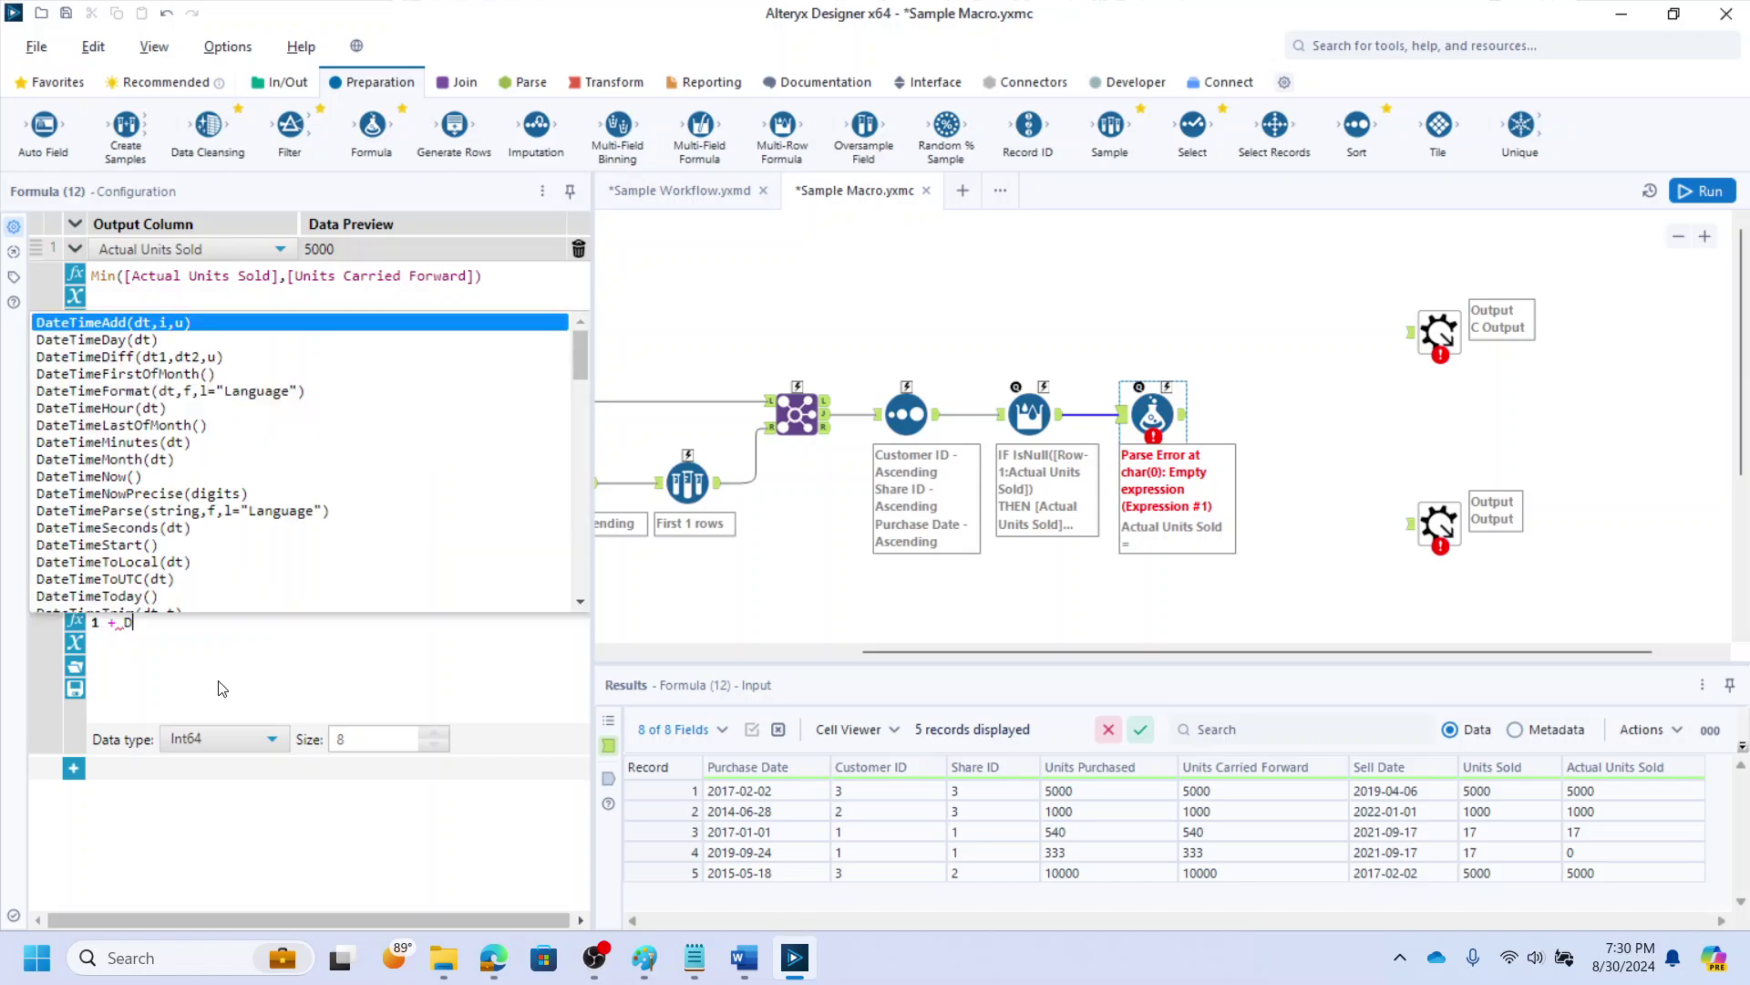
type("ateTimeDiff(")
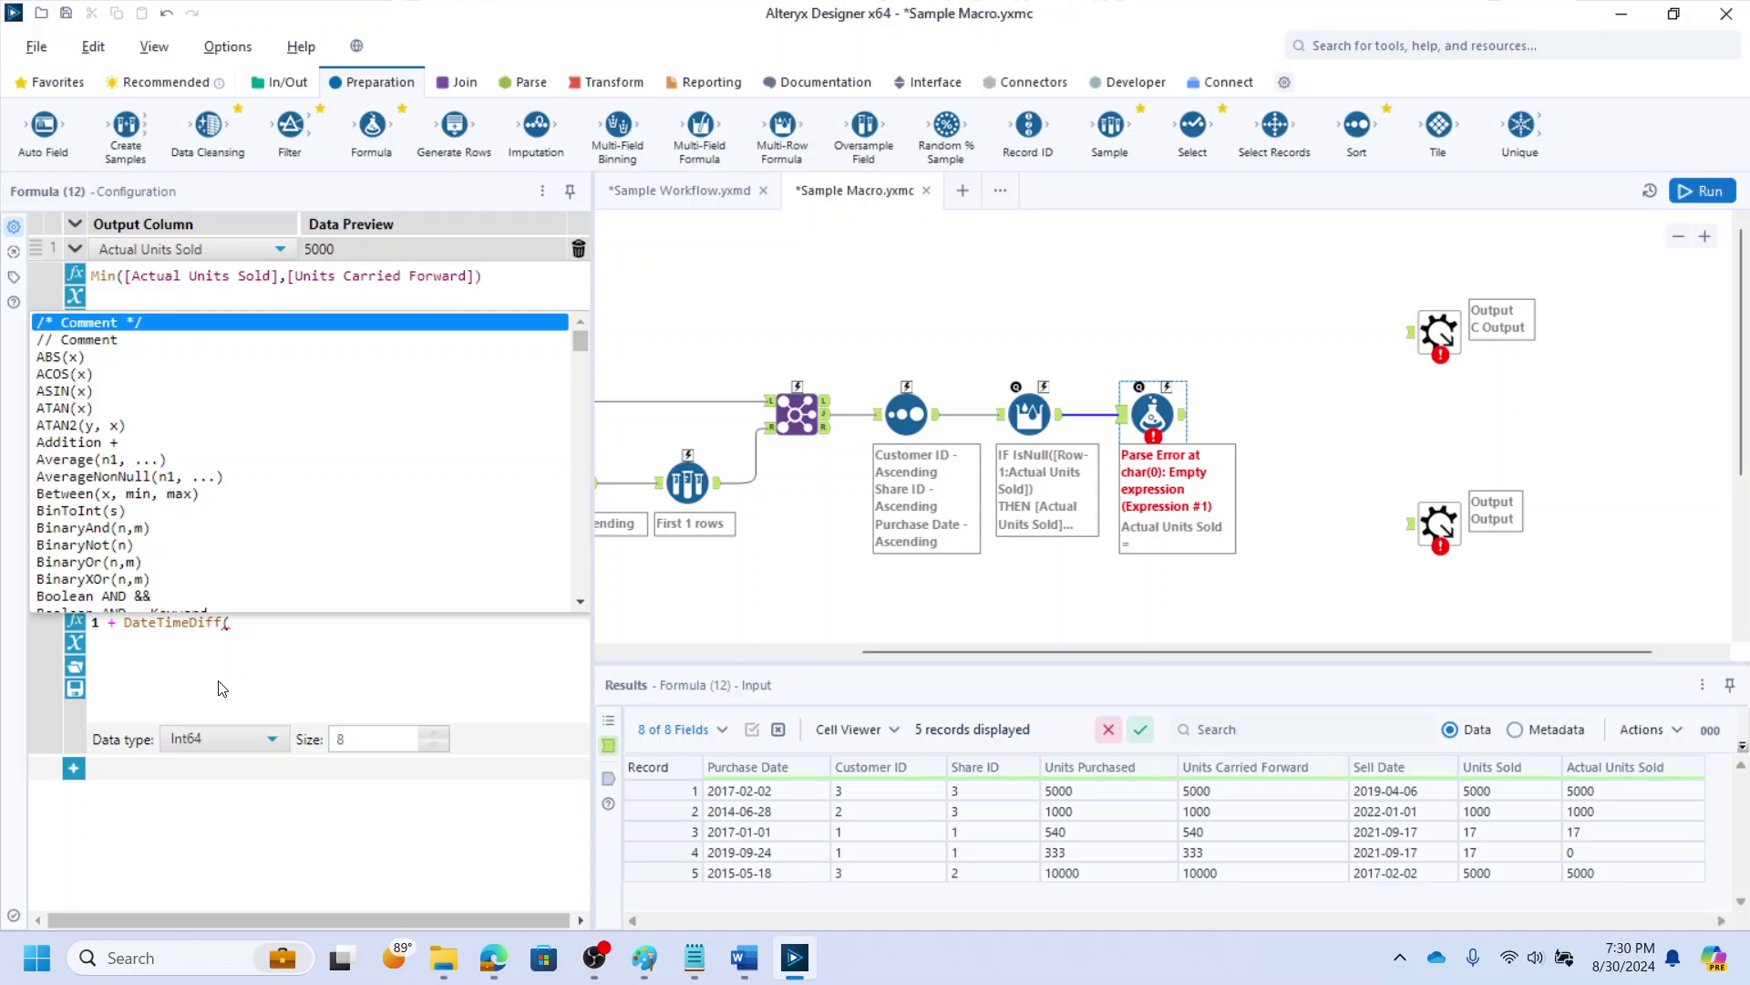
type("[")
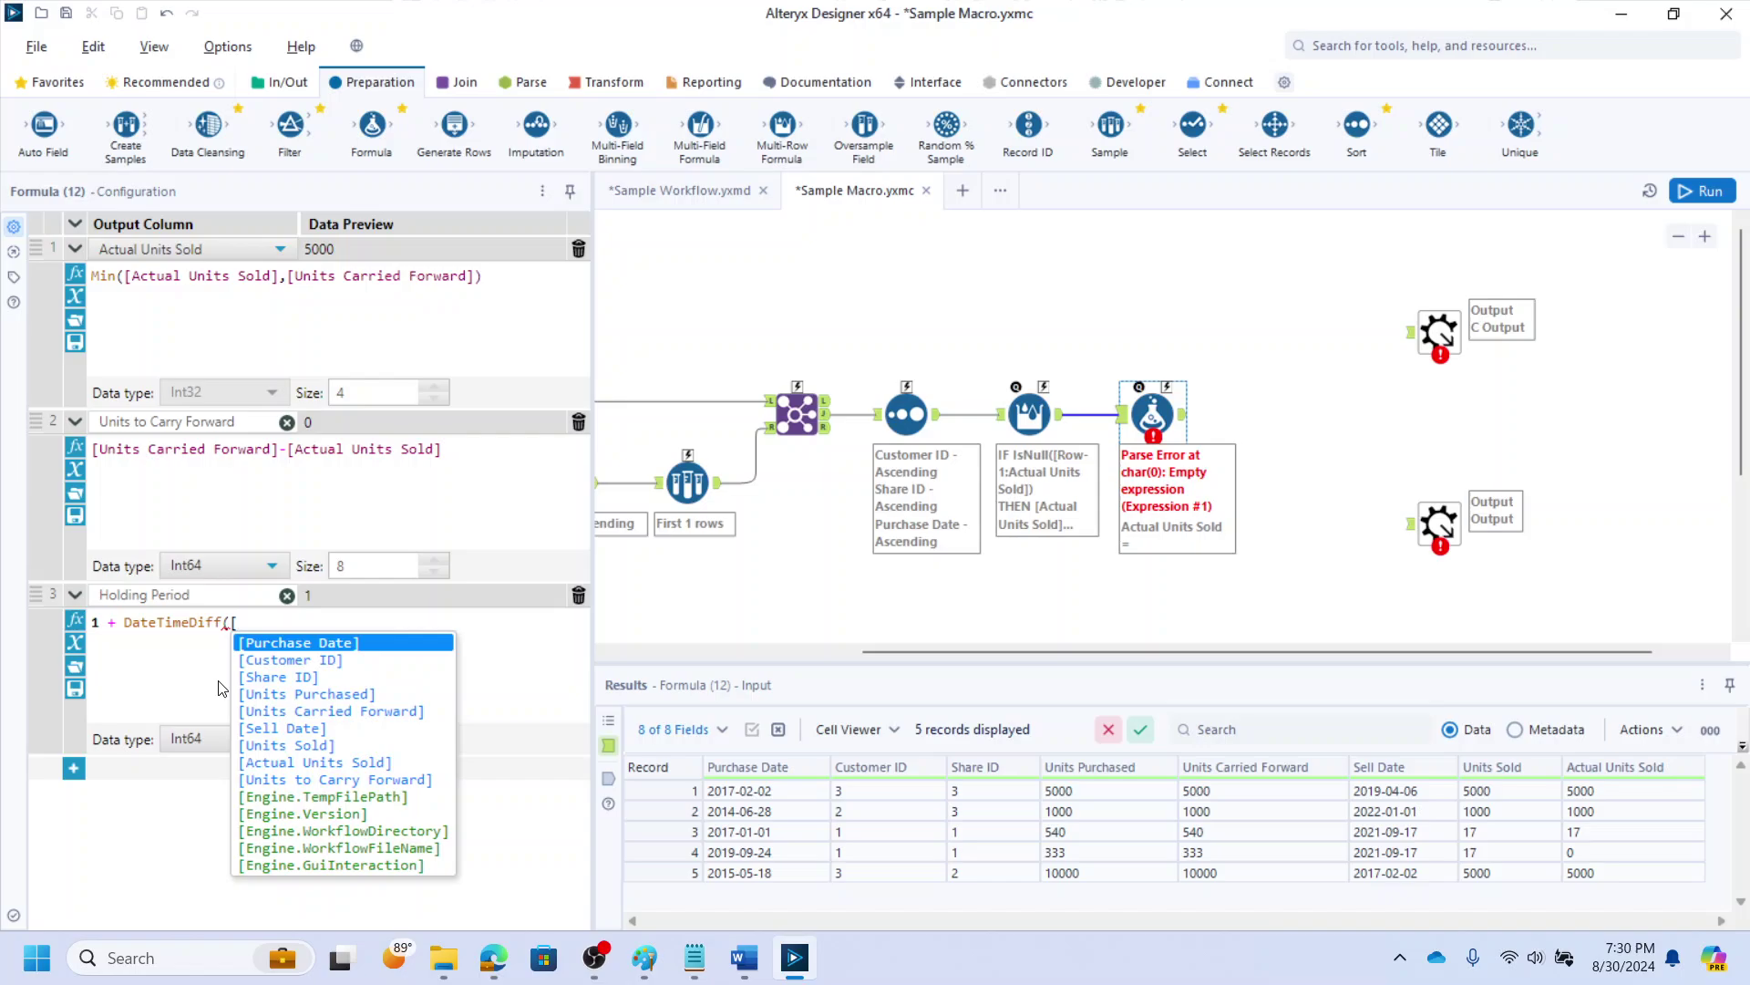
type("se")
key("Return")
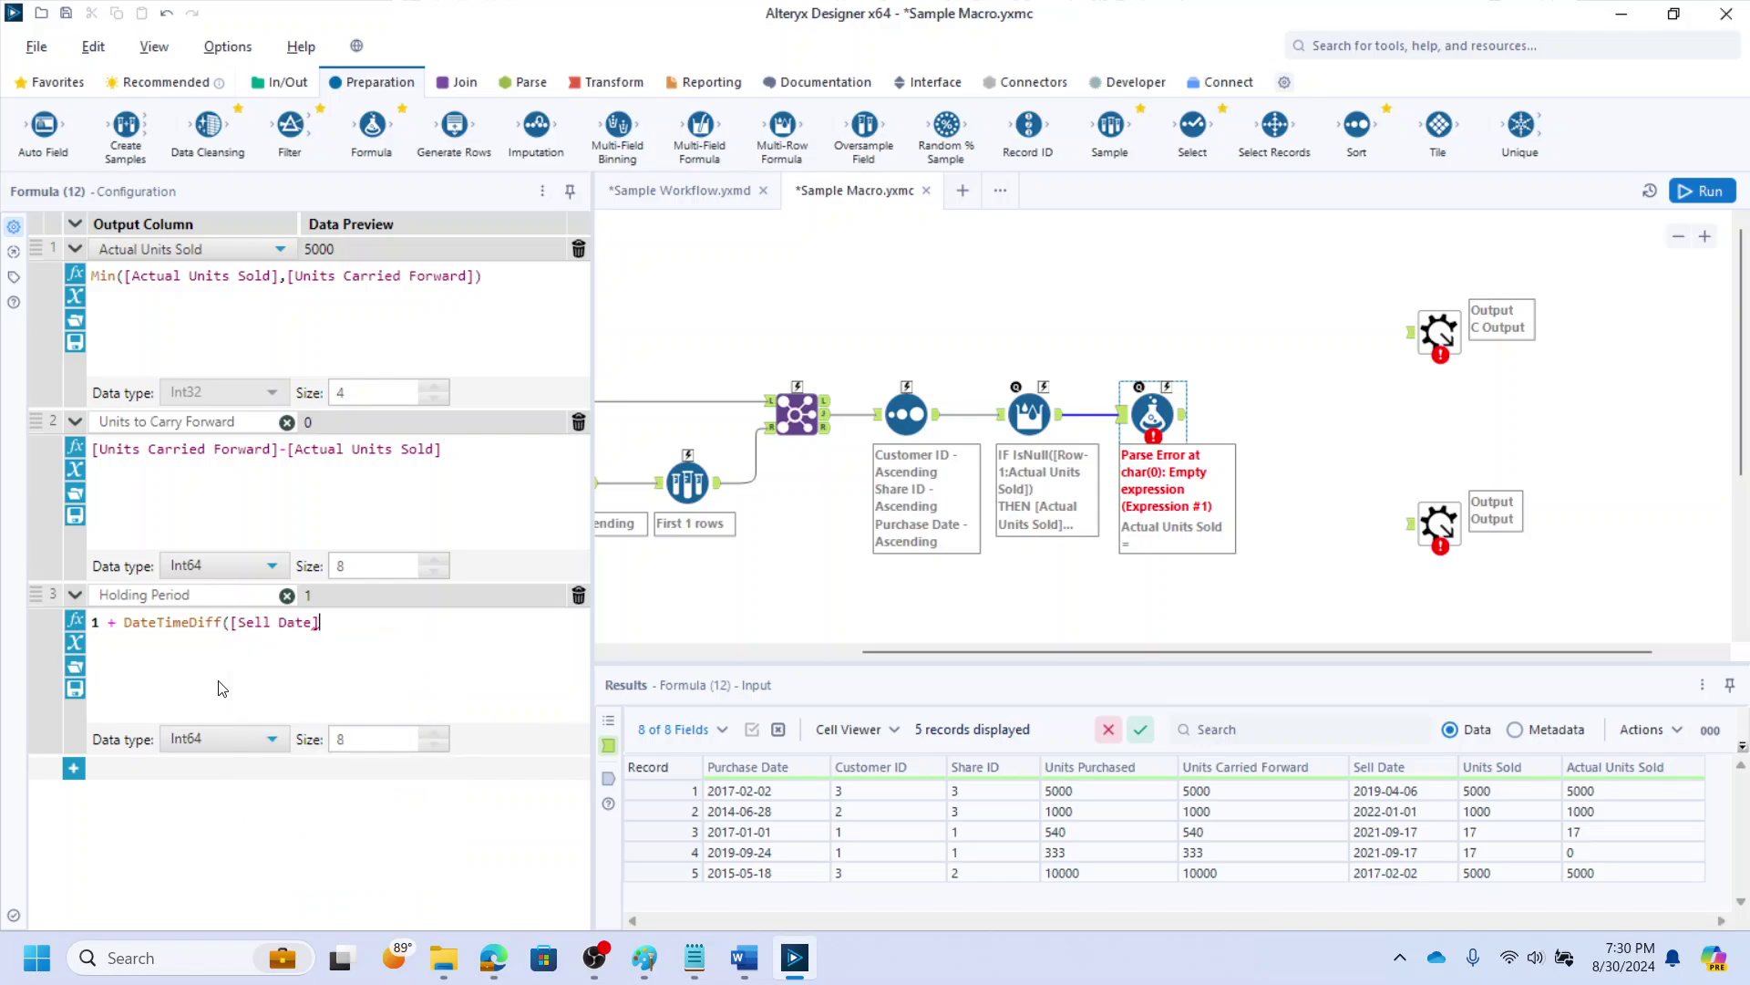
type(",[pu")
key("Return")
type(",\"Day\"")
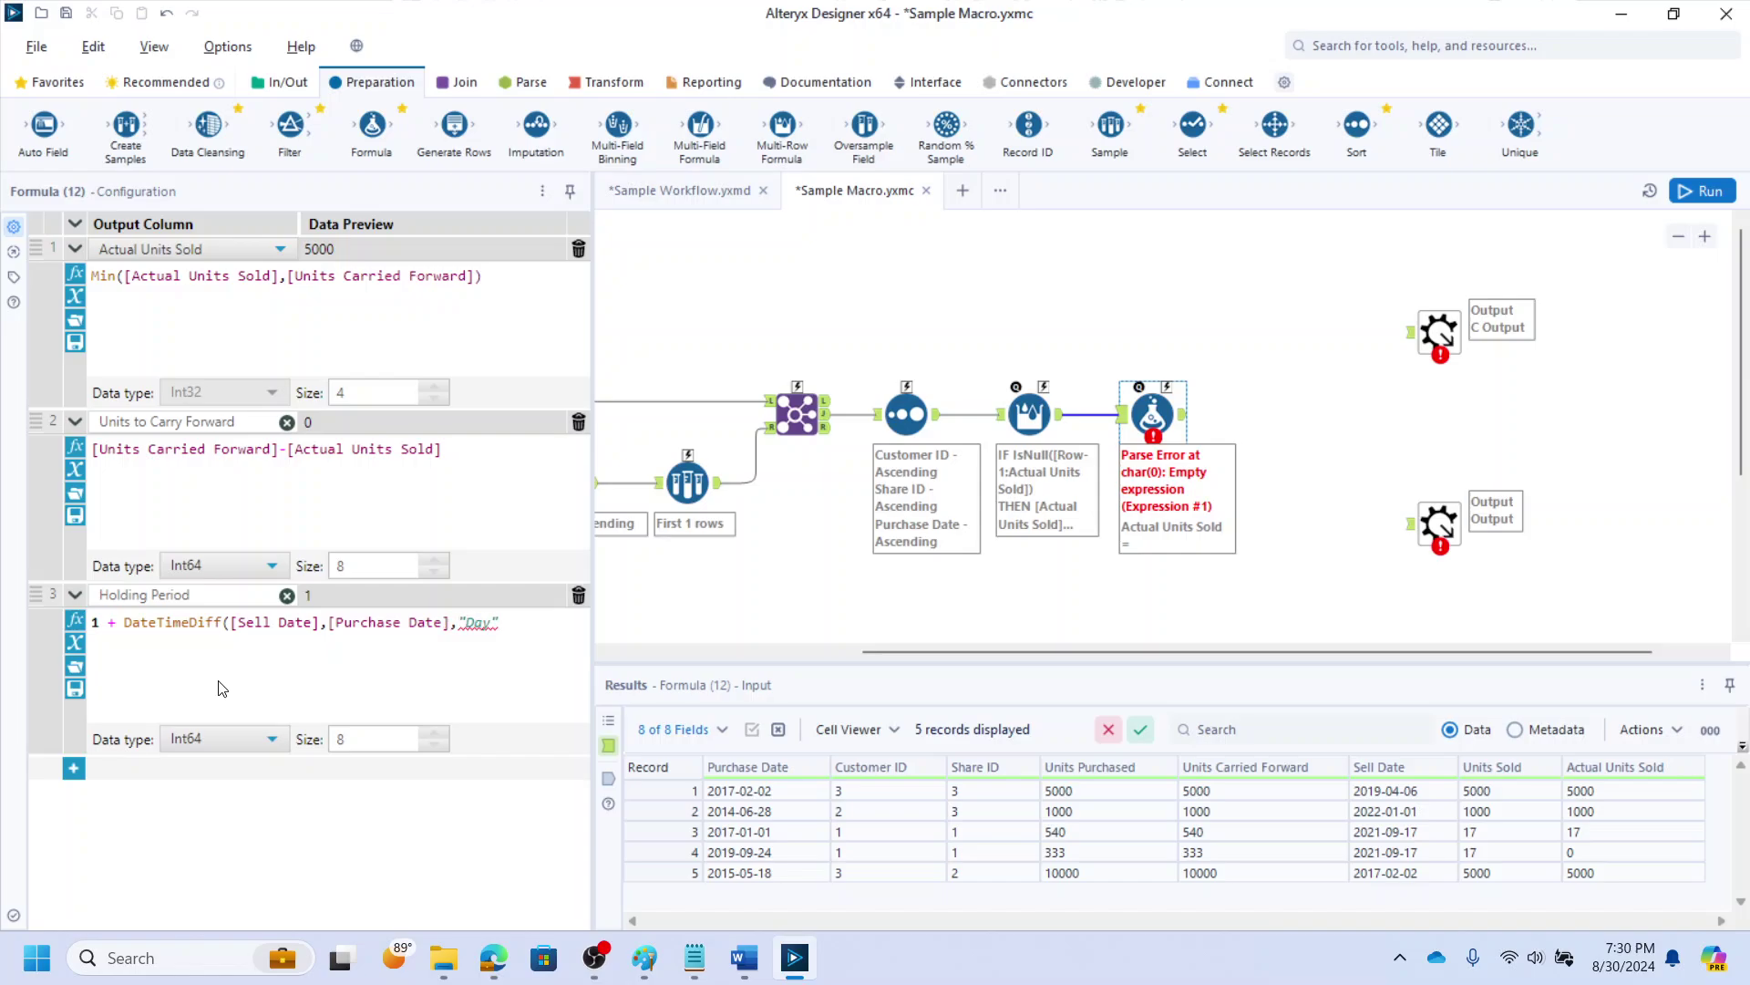
type(")")
left_click(492, 621)
type("s")
key("BackSpace")
left_click(1267, 421)
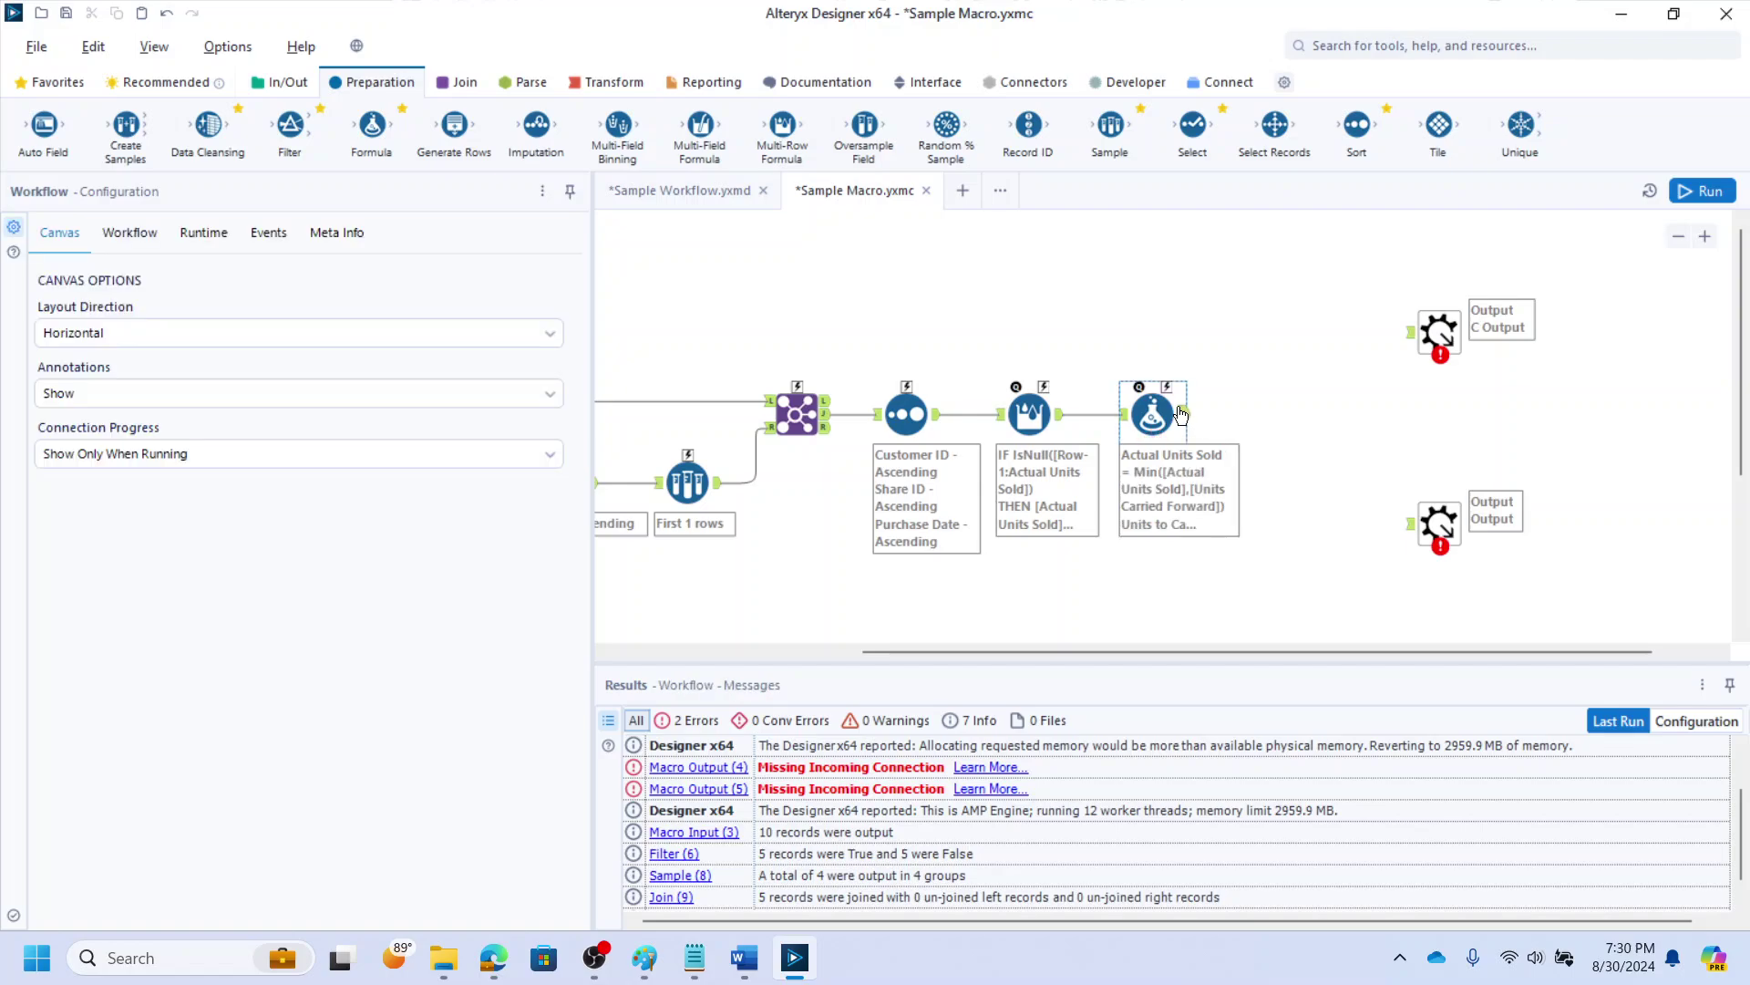
Move both macro outputs farther away from the Formula tool to free space for more tools
left_click_drag(1372, 297, 1594, 578)
left_click_drag(1418, 532, 1540, 531)
left_click(1512, 386)
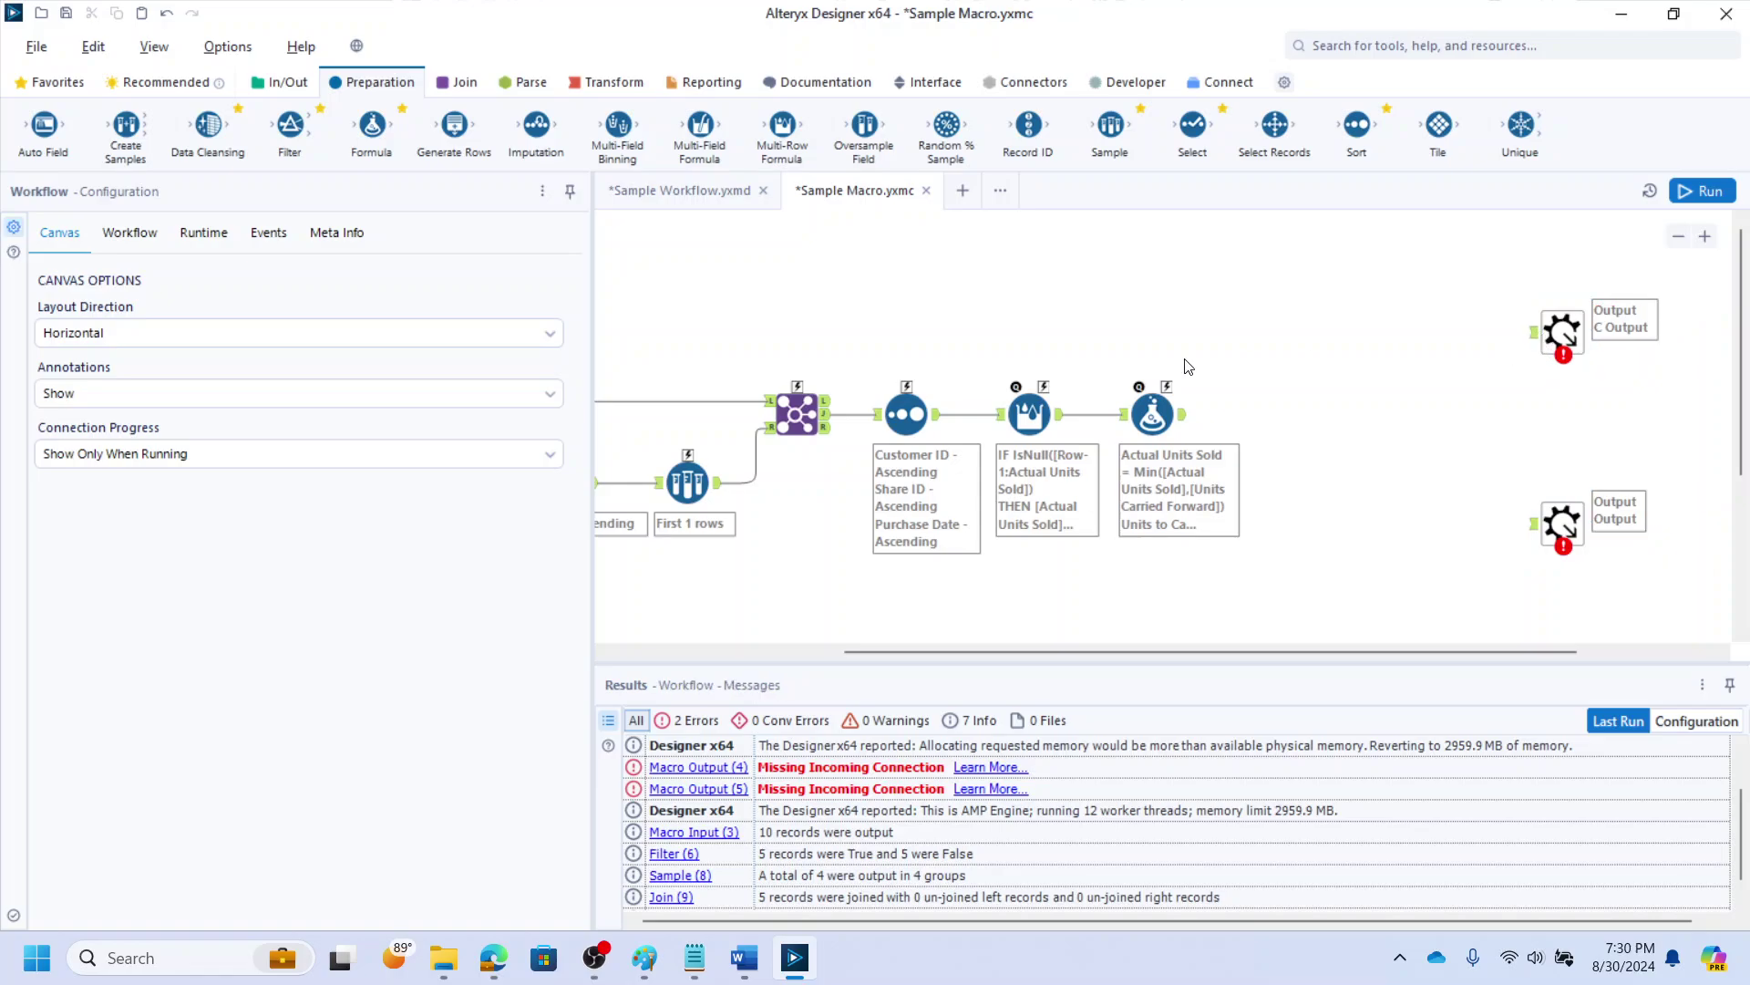
Run the macro and compare Units Sold, Actual Units Sold and Units to Carry Forward across the Formula tool's output records
left_click(1185, 420)
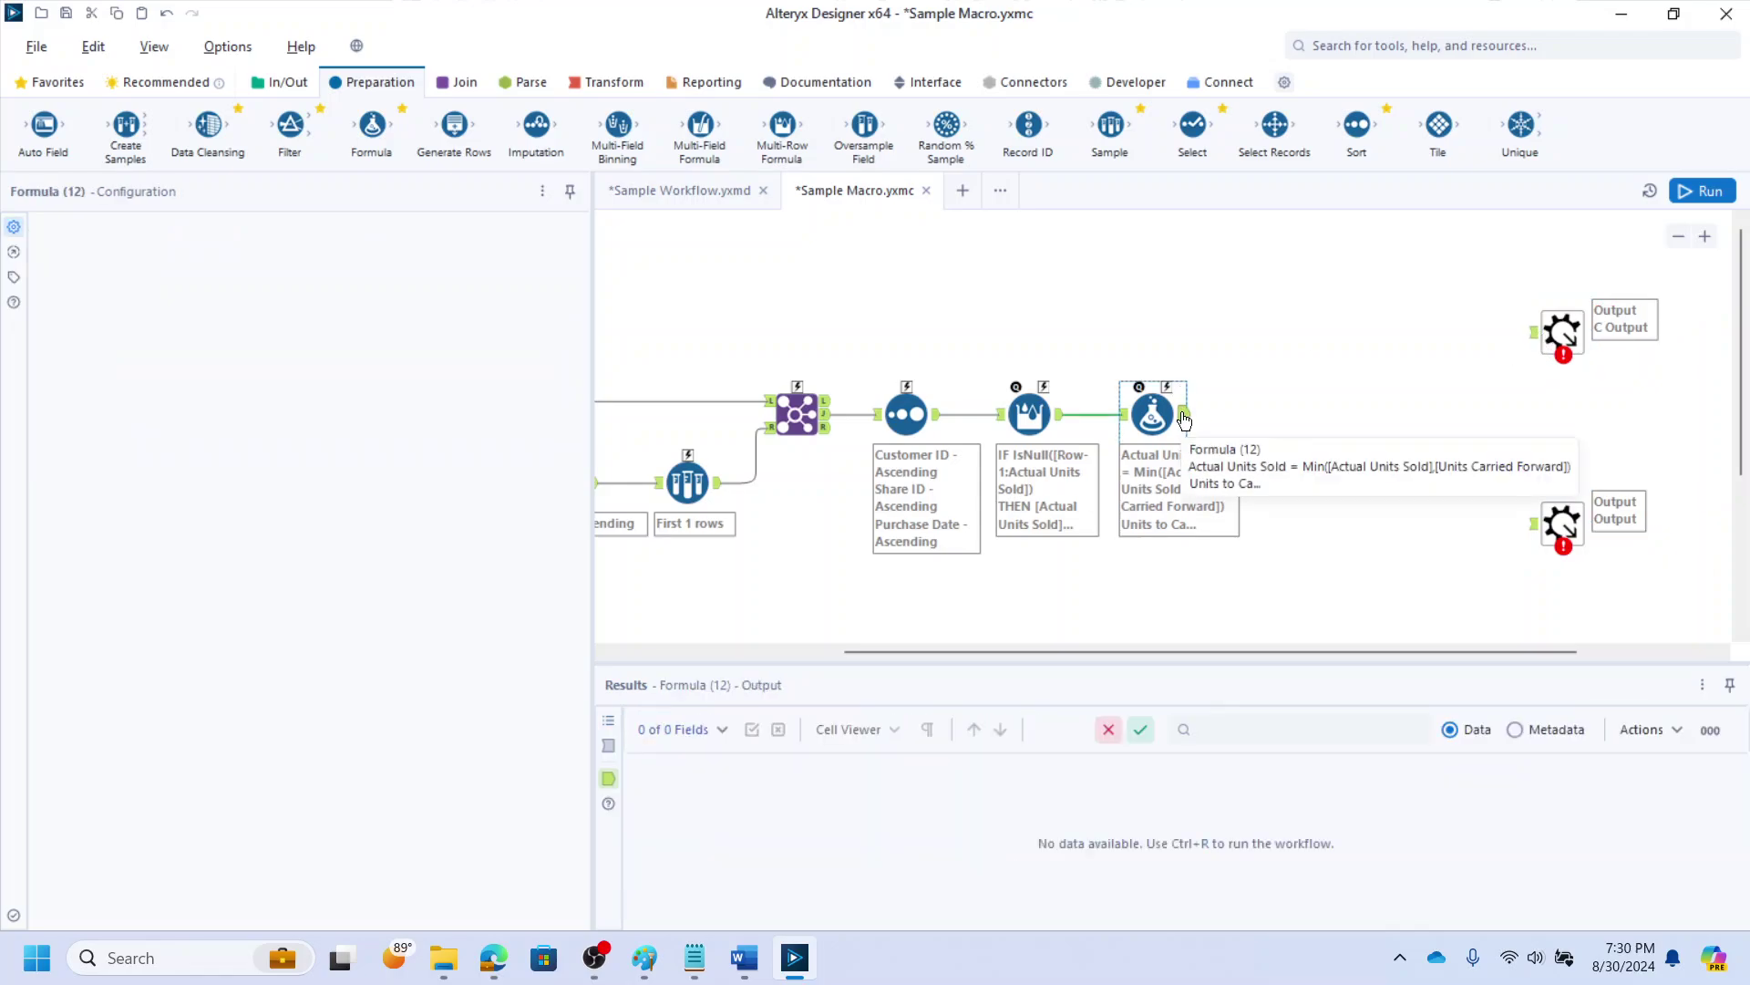
key("ctrl+r")
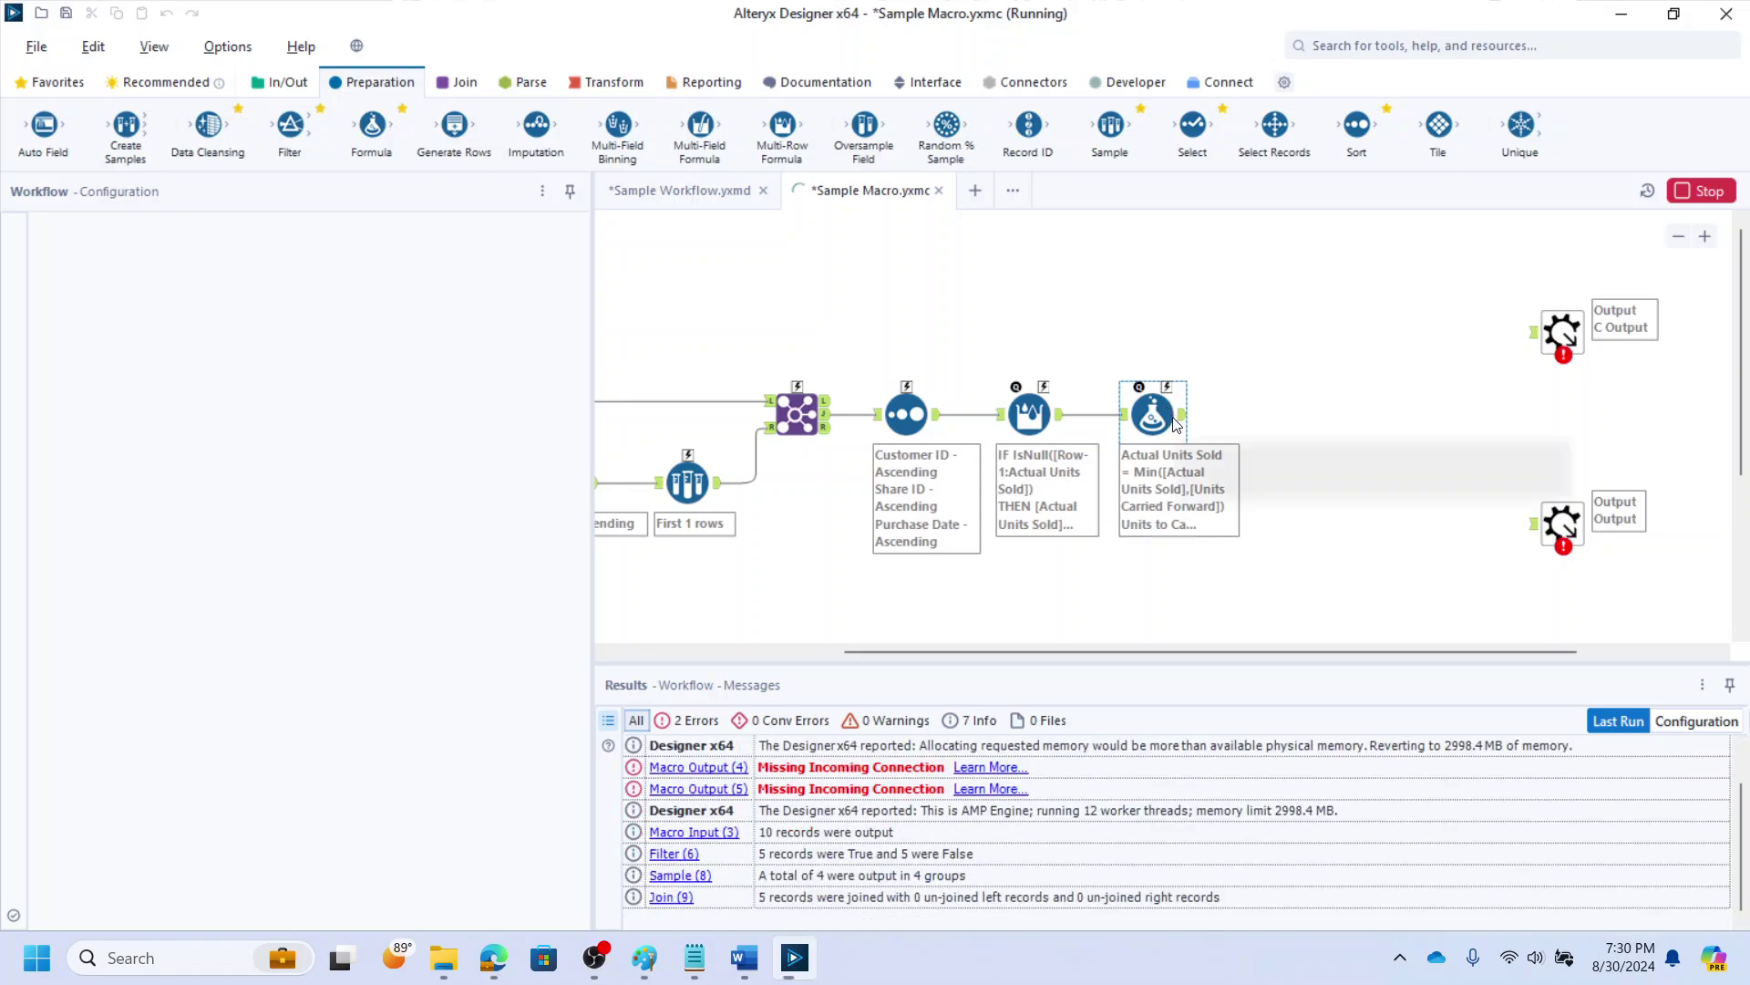
left_click(1184, 419)
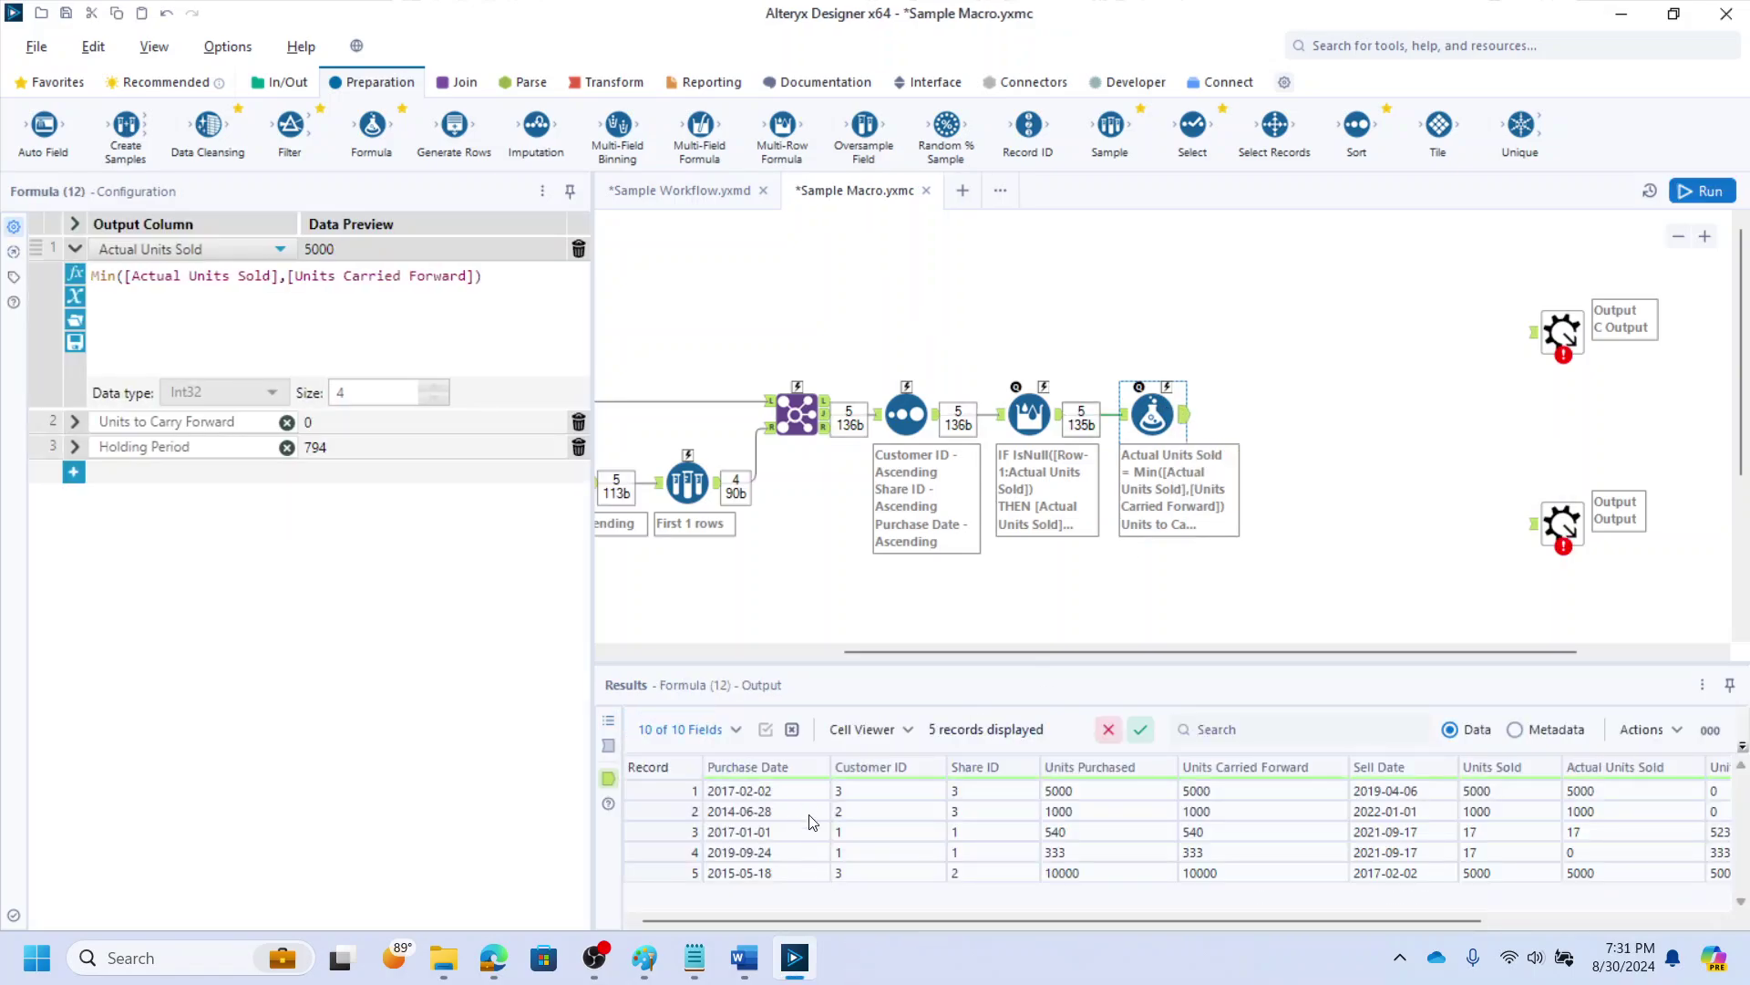
left_click_drag(875, 918, 1106, 919)
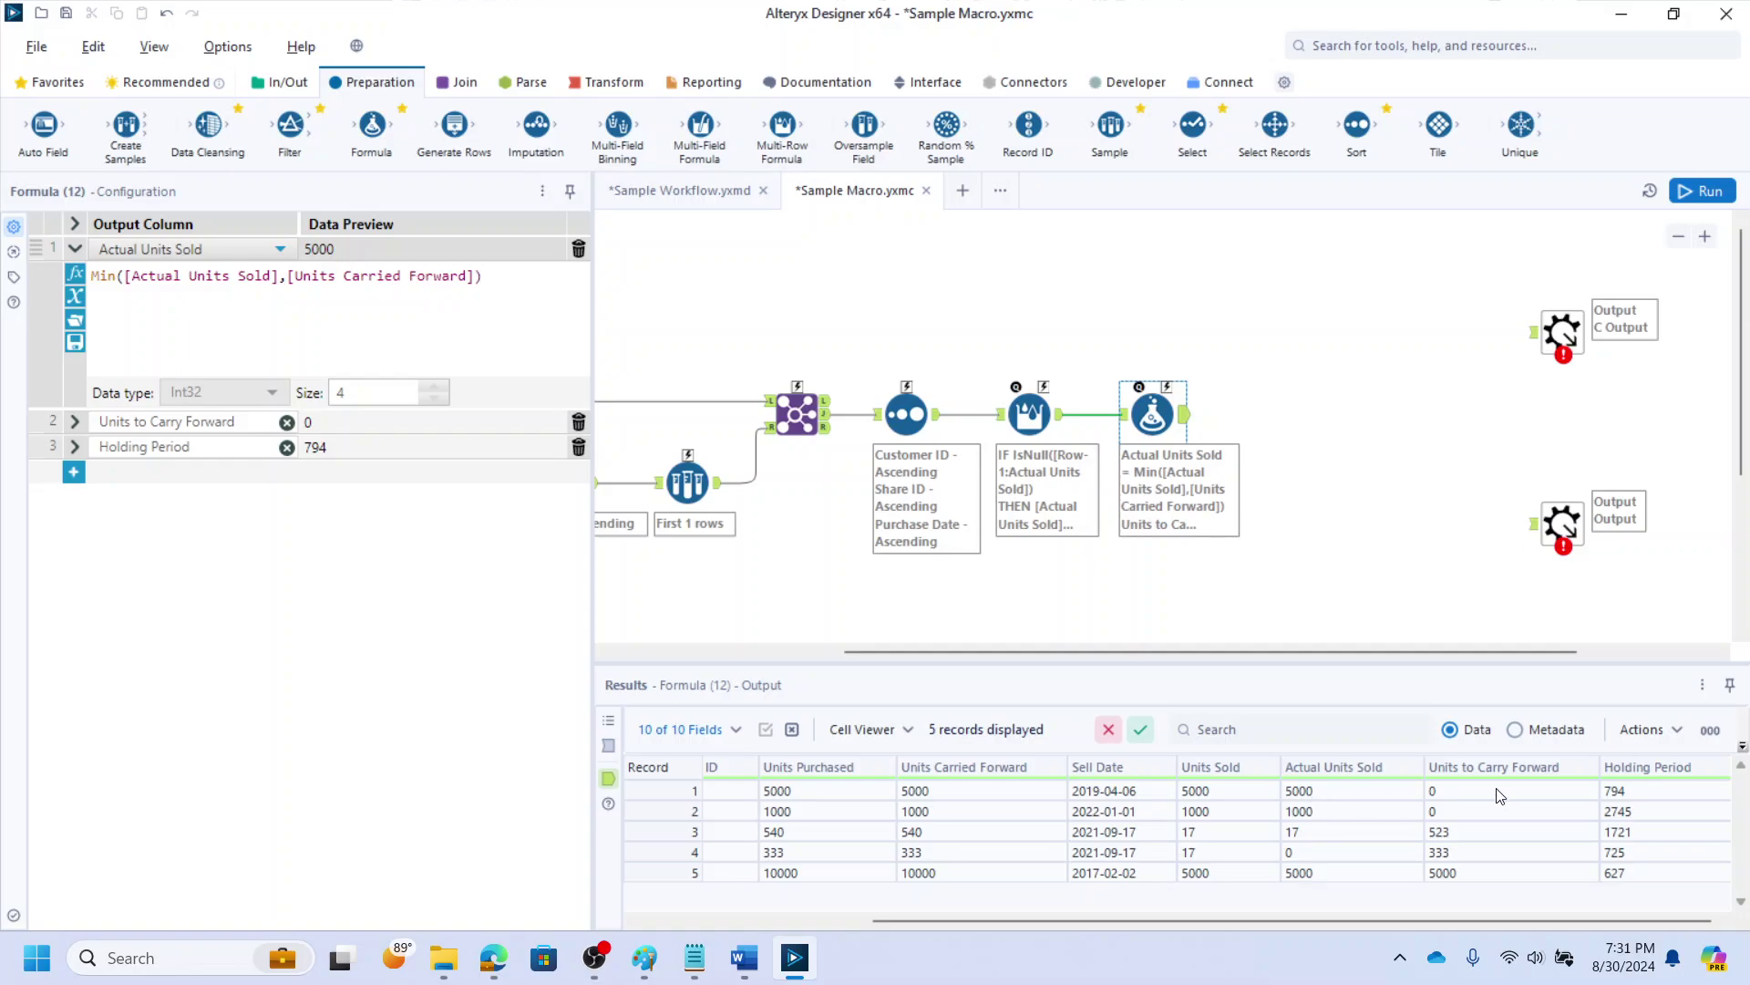
left_click(1444, 836)
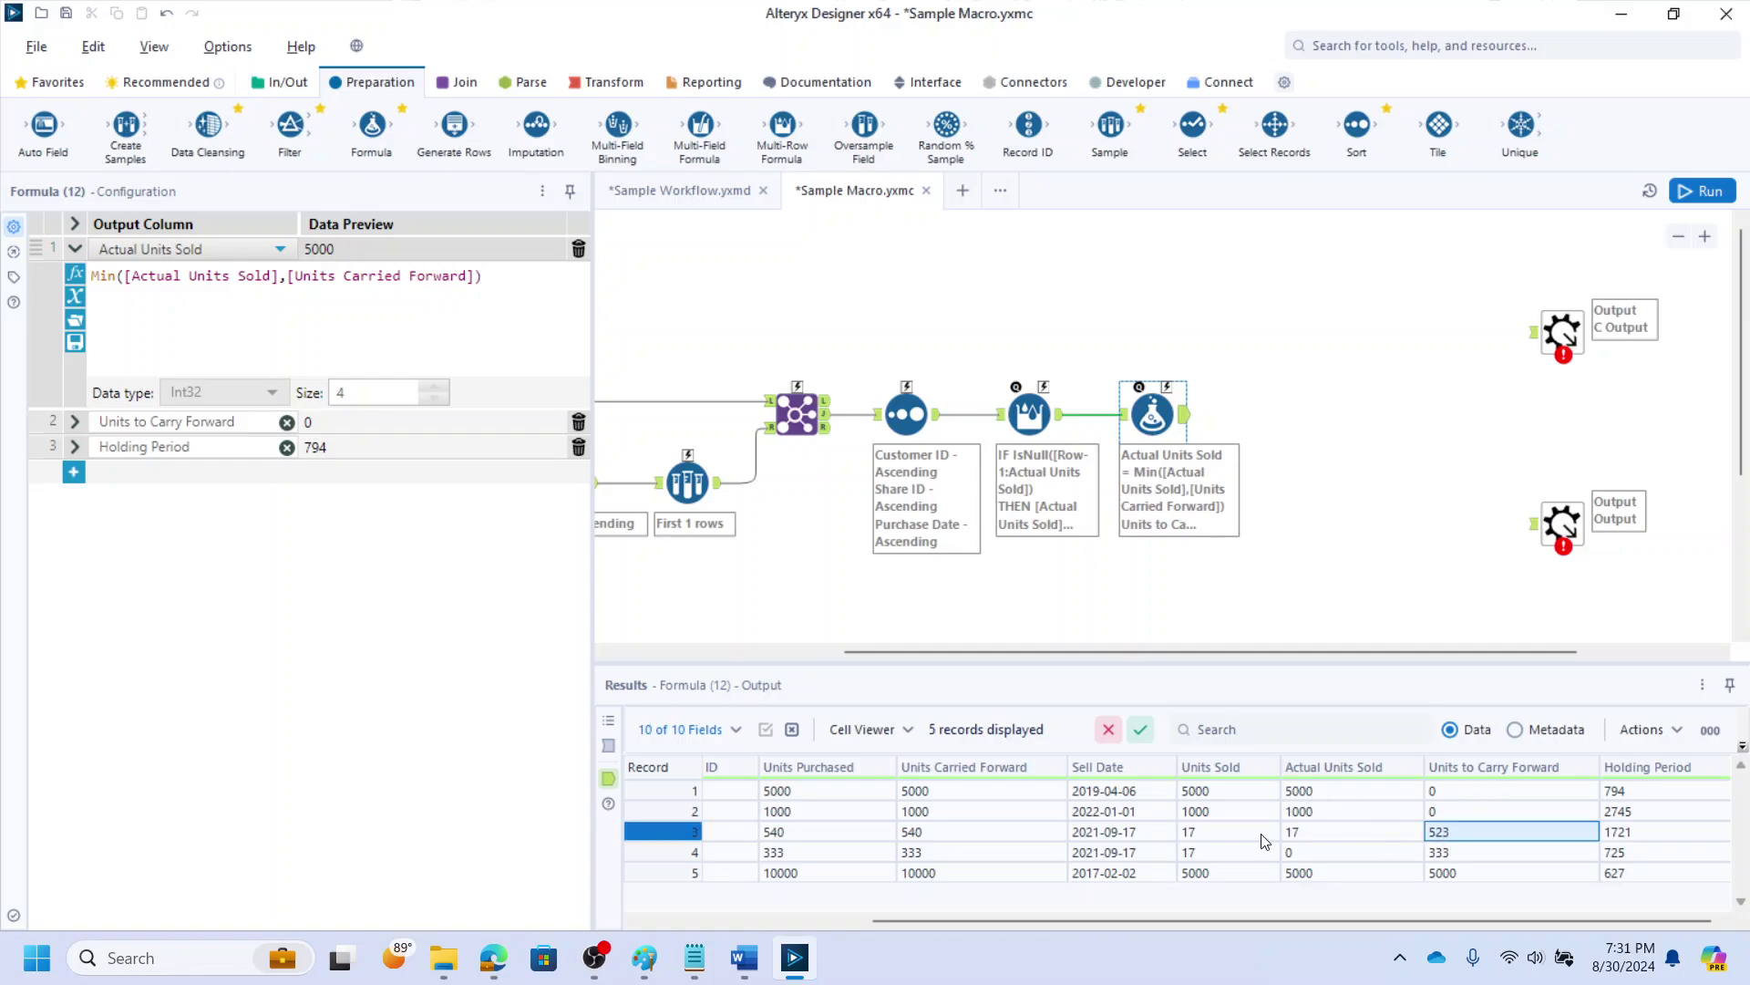
left_click_drag(1265, 841, 1486, 837)
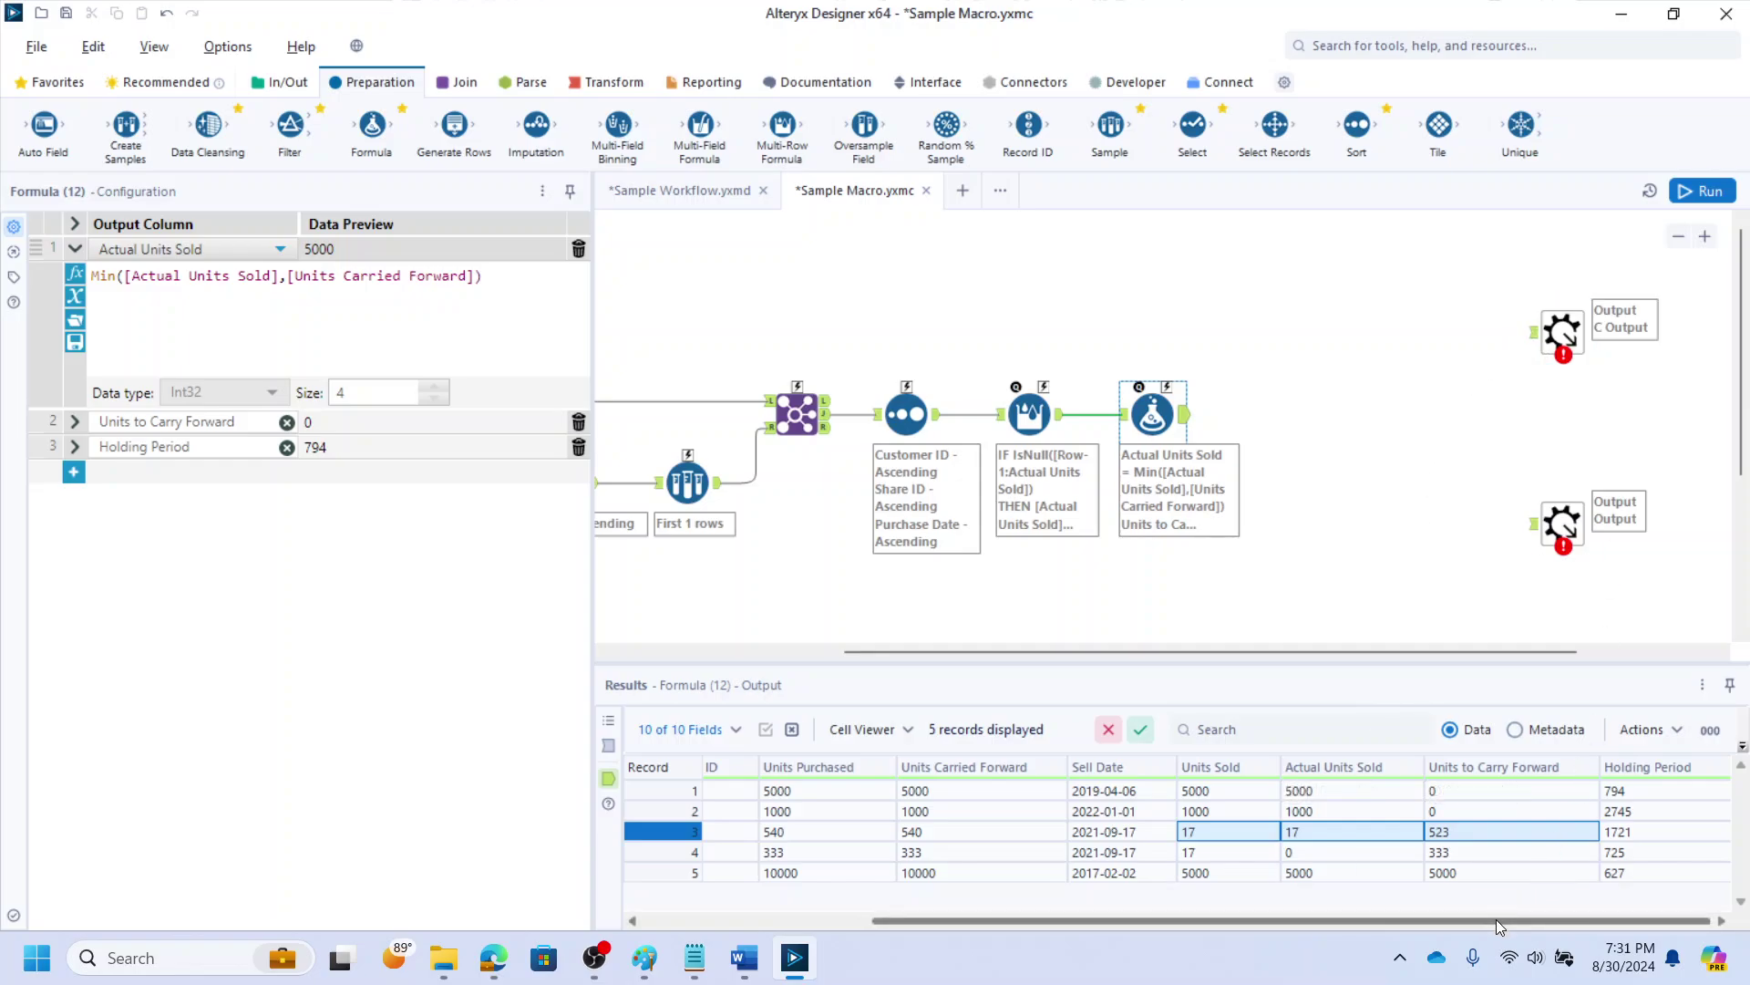
left_click_drag(1496, 919, 679, 866)
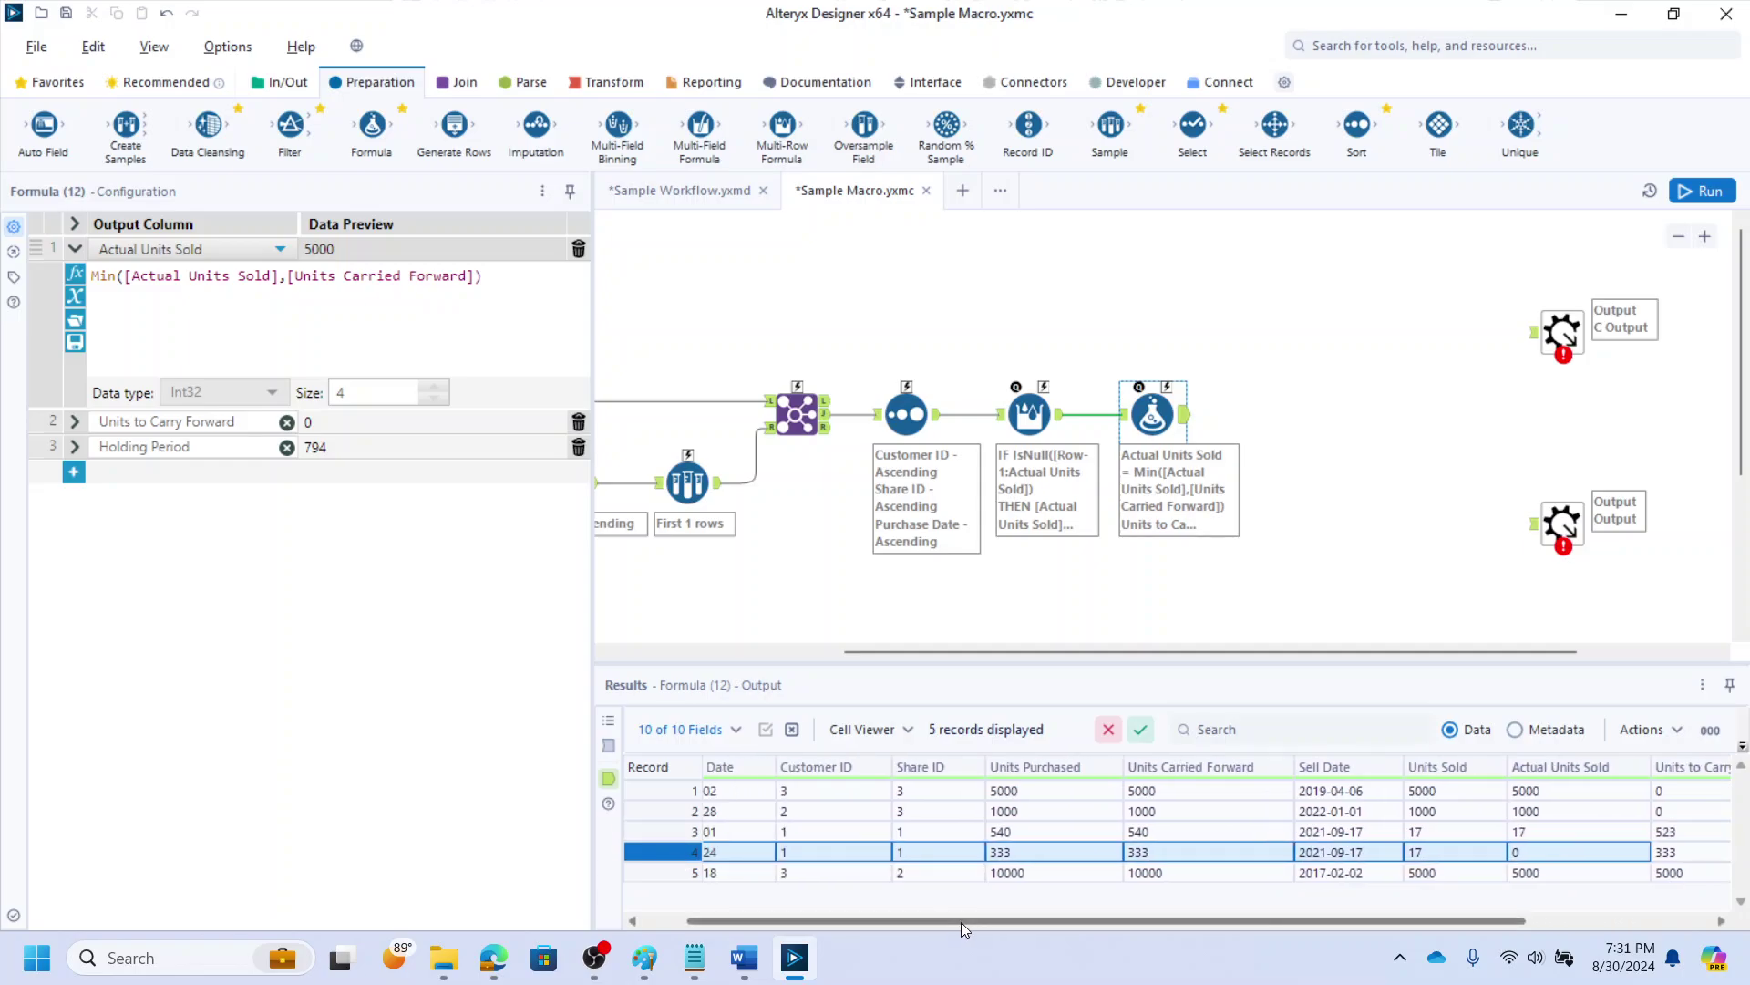
left_click_drag(961, 921, 1016, 919)
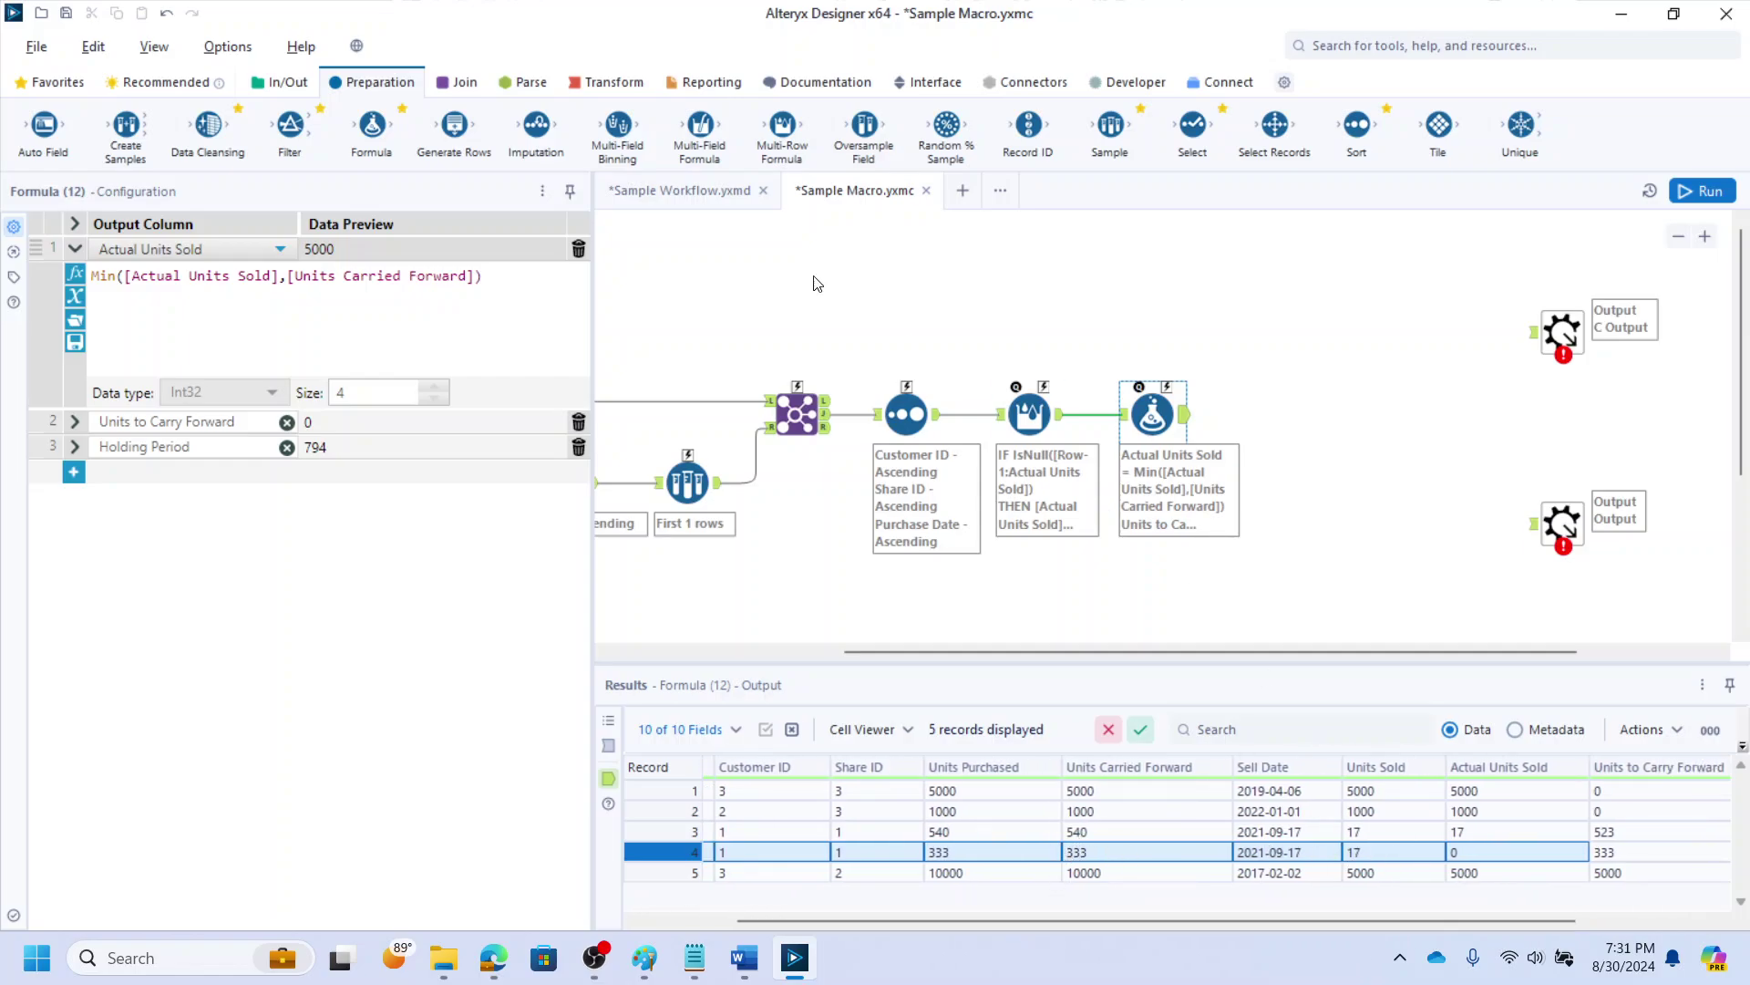
Insert a Filter tool between the Formula tool and the C Output, with the basic condition Actual Units Sold > 0
left_click_drag(290, 126, 1434, 330)
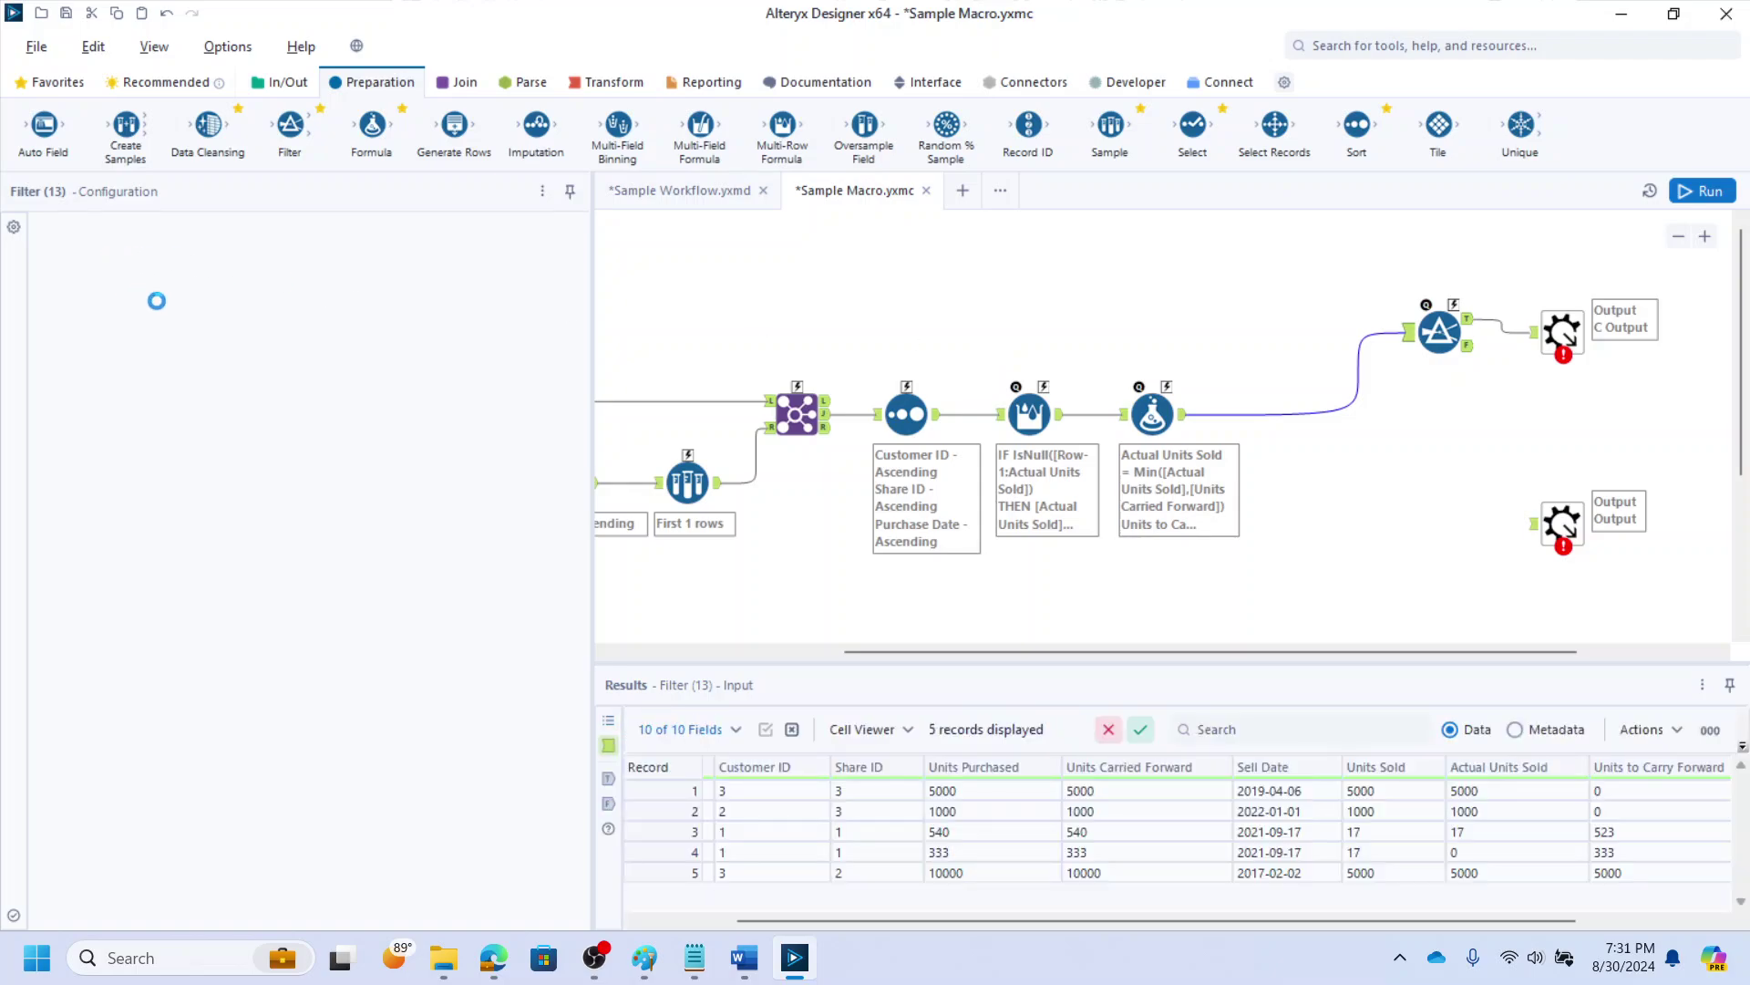
left_click(134, 321)
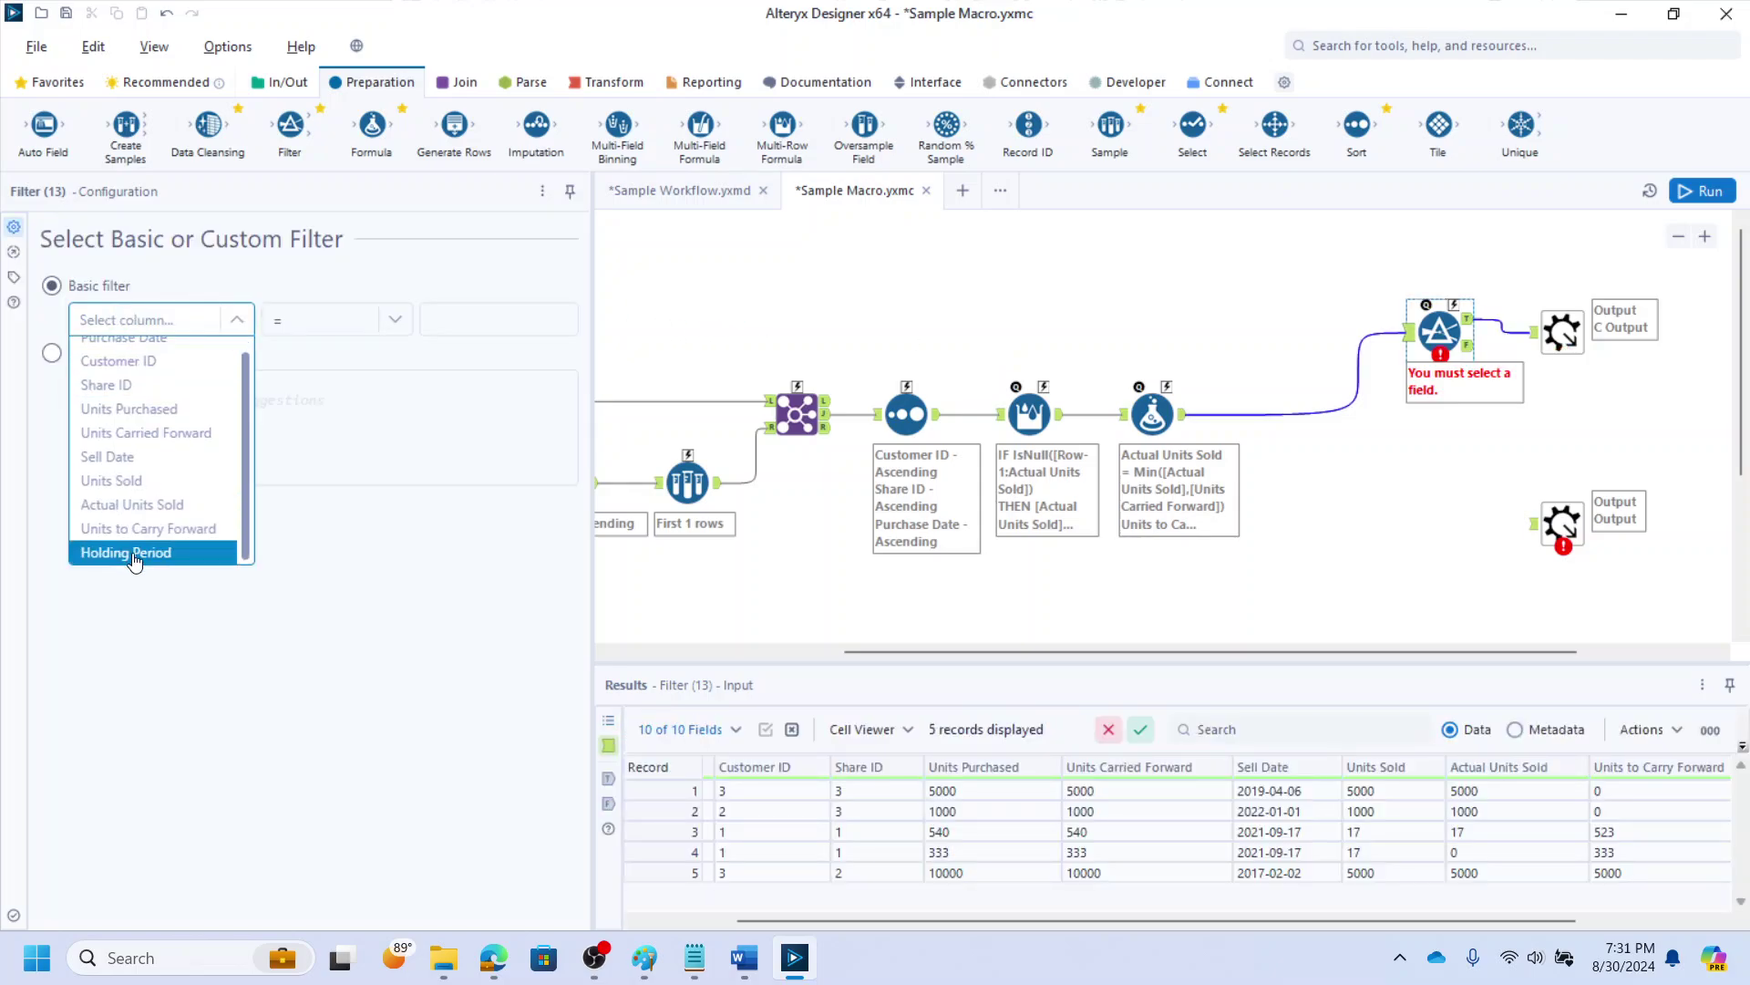
left_click(133, 505)
left_click(351, 320)
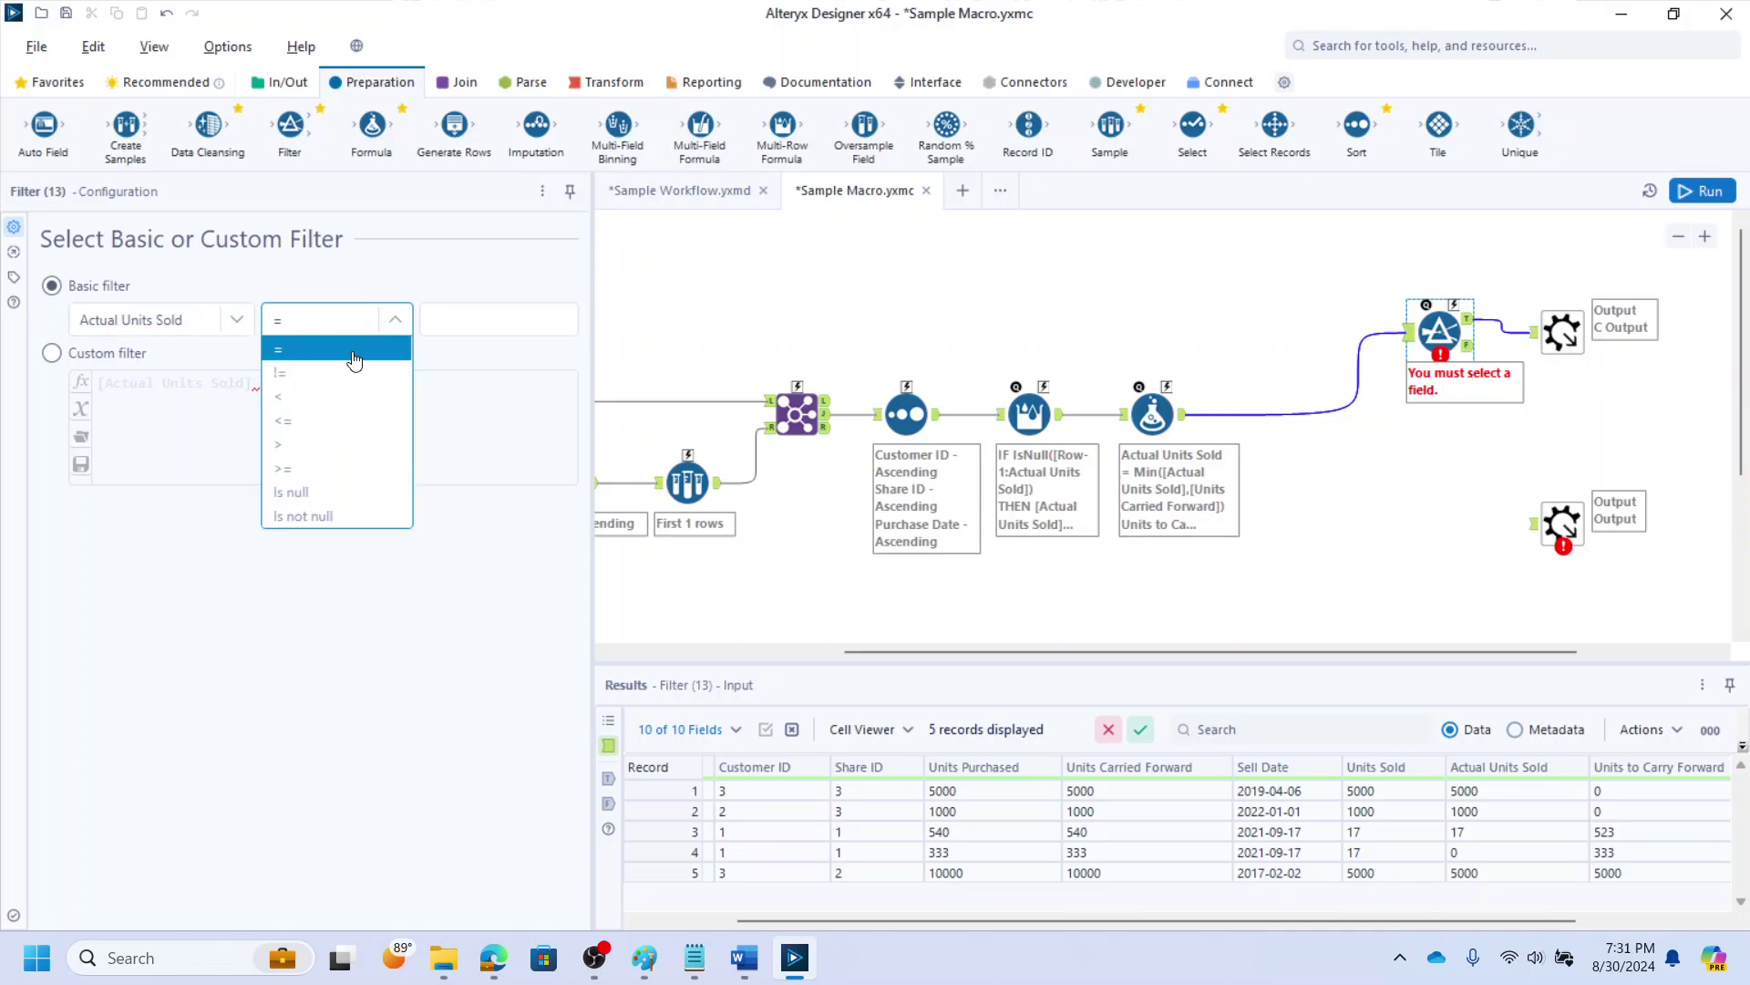
left_click(337, 444)
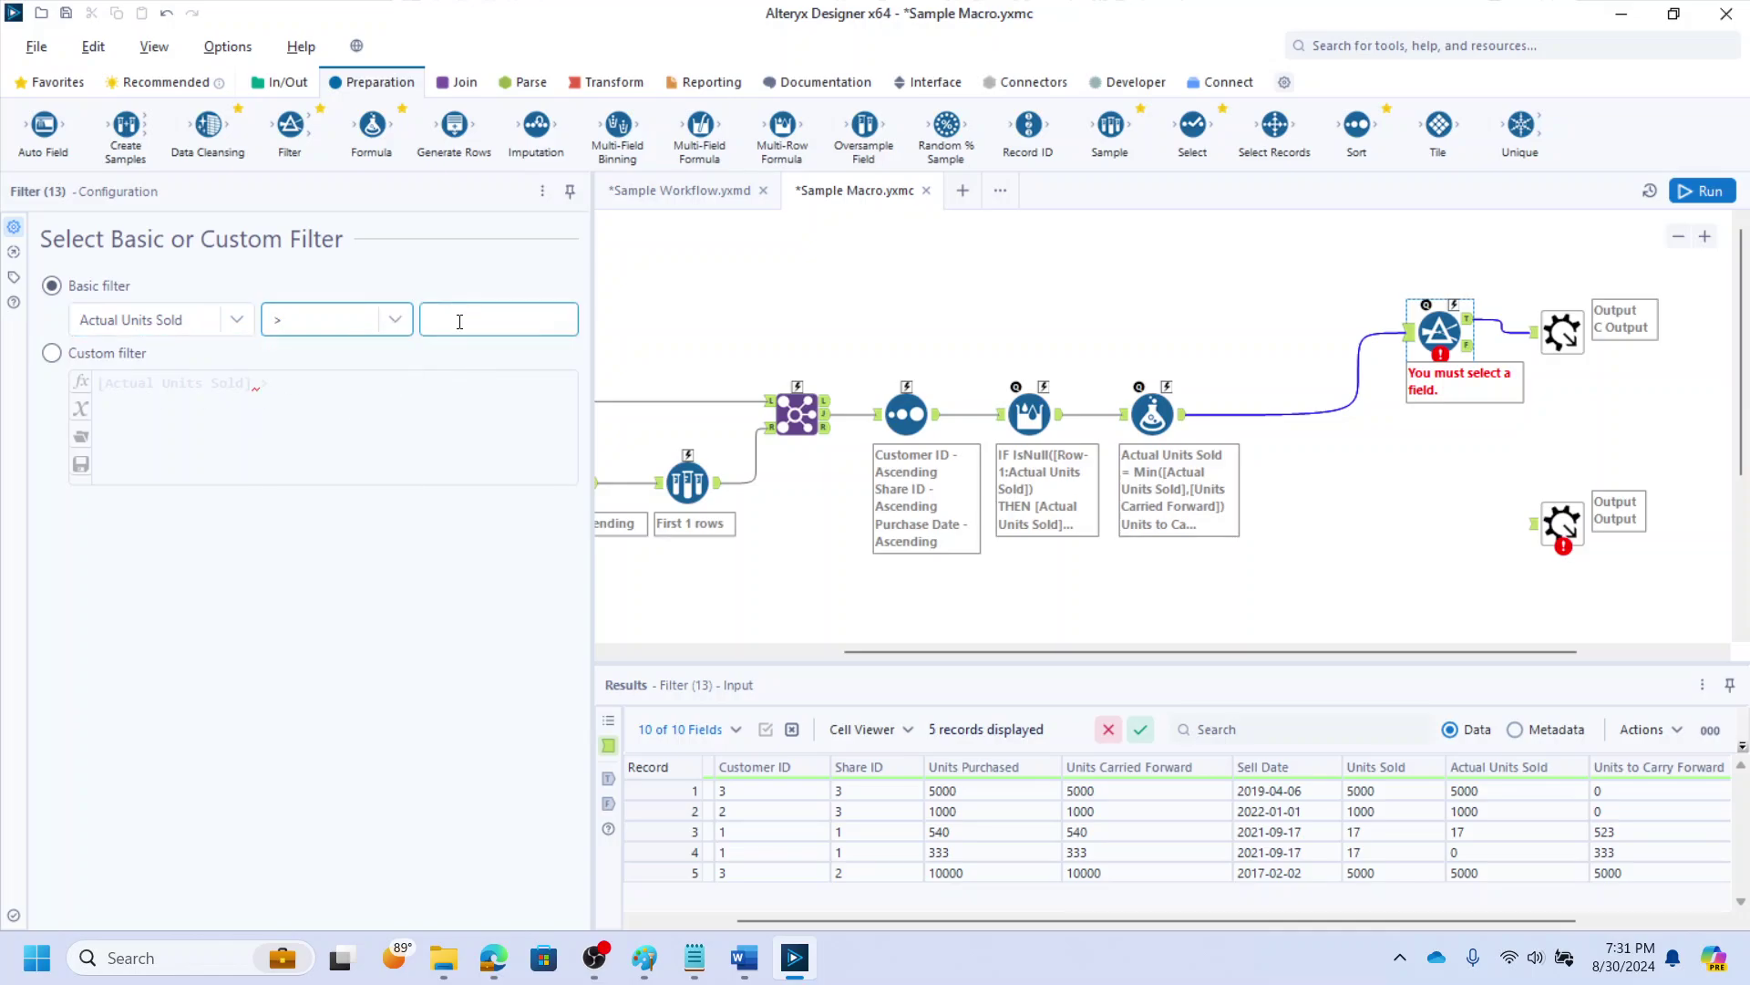
left_click(461, 320)
Insert a second Formula tool between the existing Formula tool and the Filter, aligned with the Filter
left_click(1183, 421)
left_click(1183, 421)
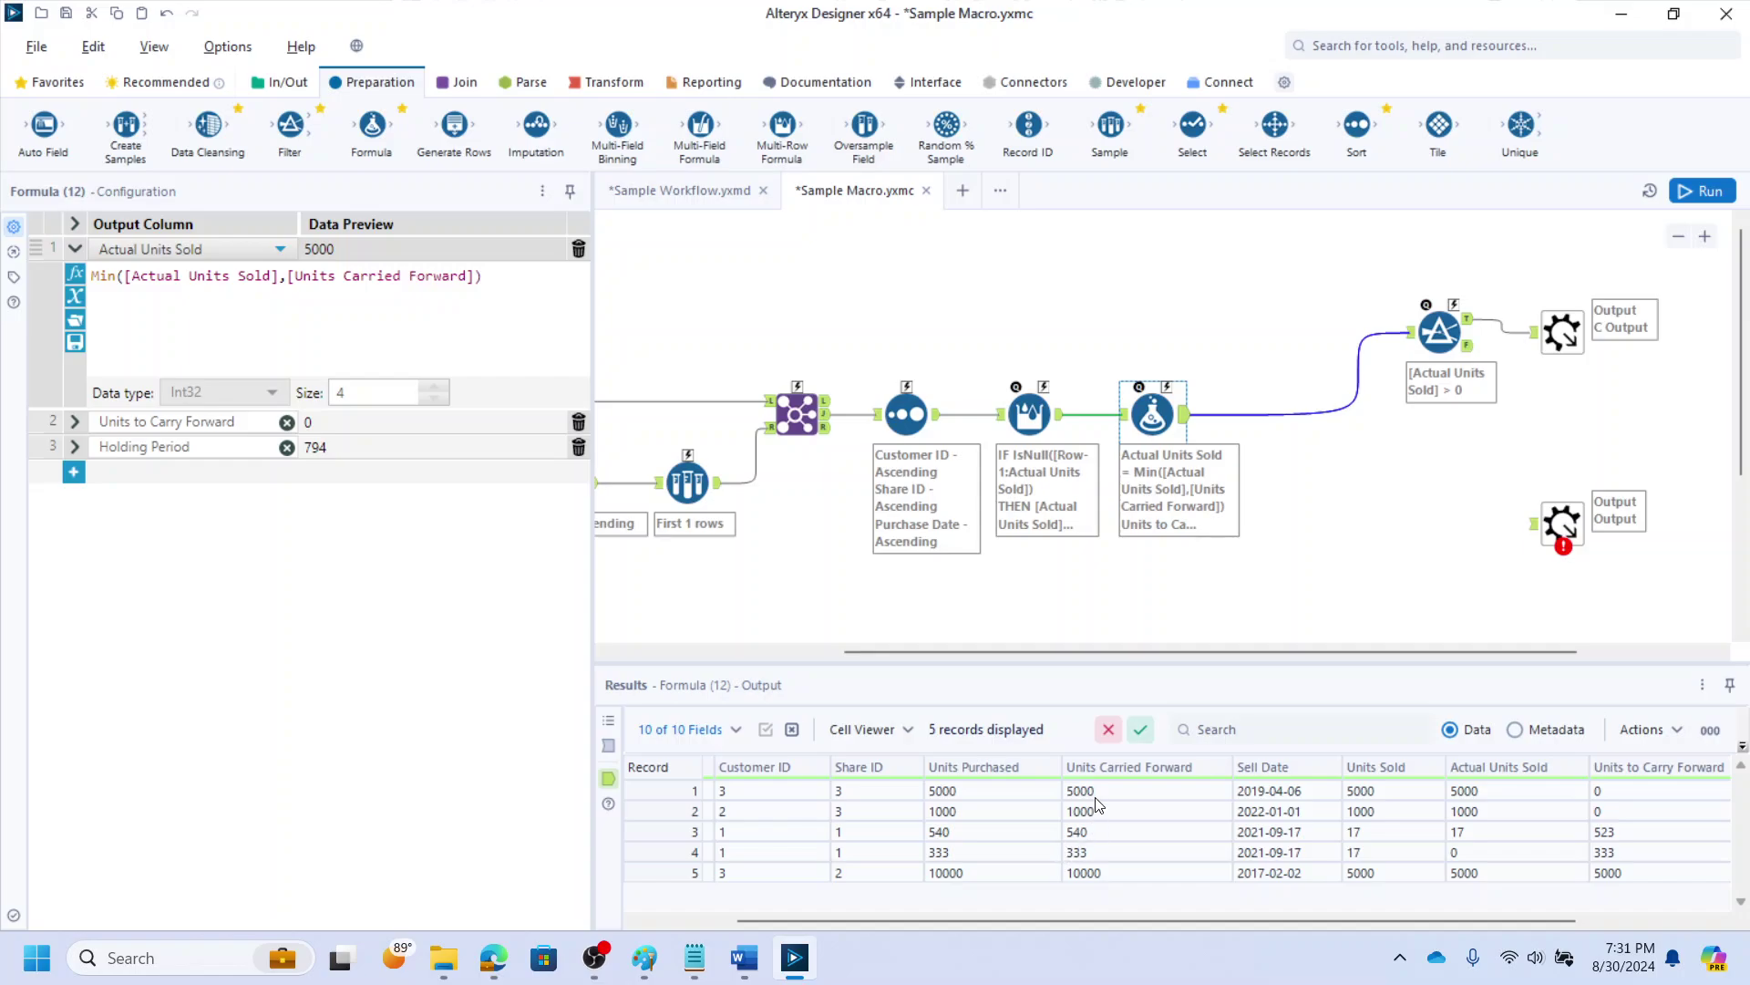
left_click_drag(1098, 792, 1037, 867)
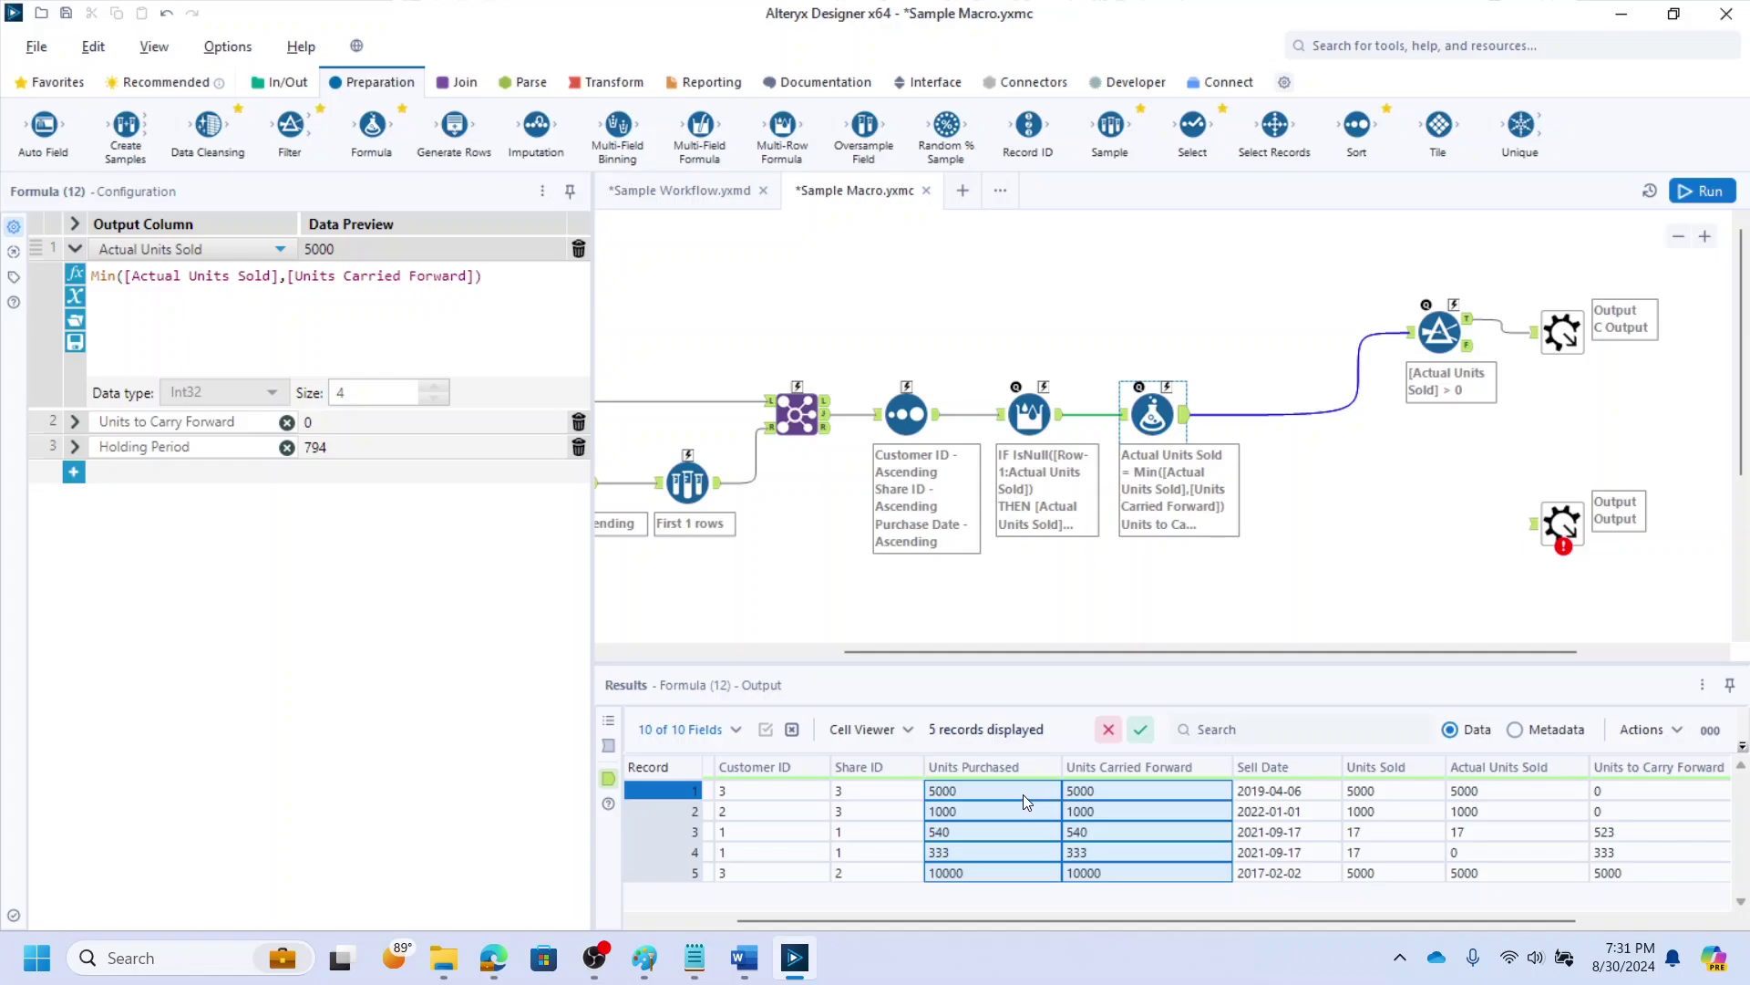
left_click_drag(1092, 790, 1098, 872)
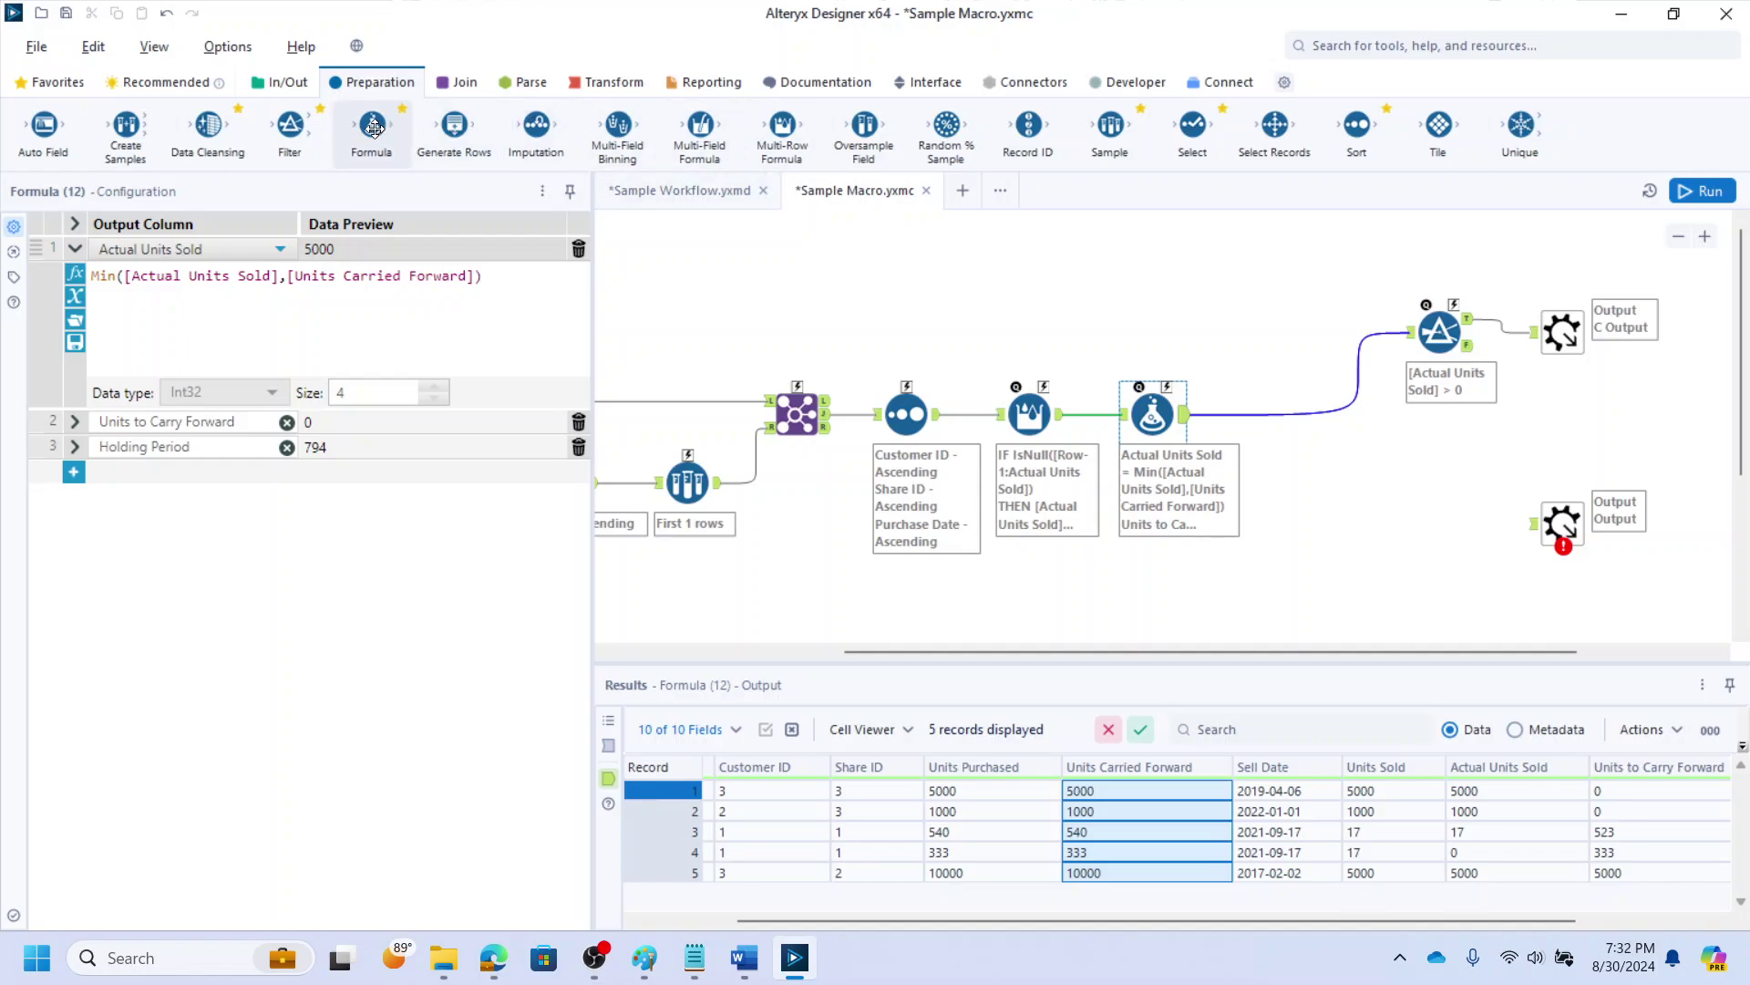
left_click_drag(374, 127, 1255, 397)
left_click_drag(1281, 412, 1302, 333)
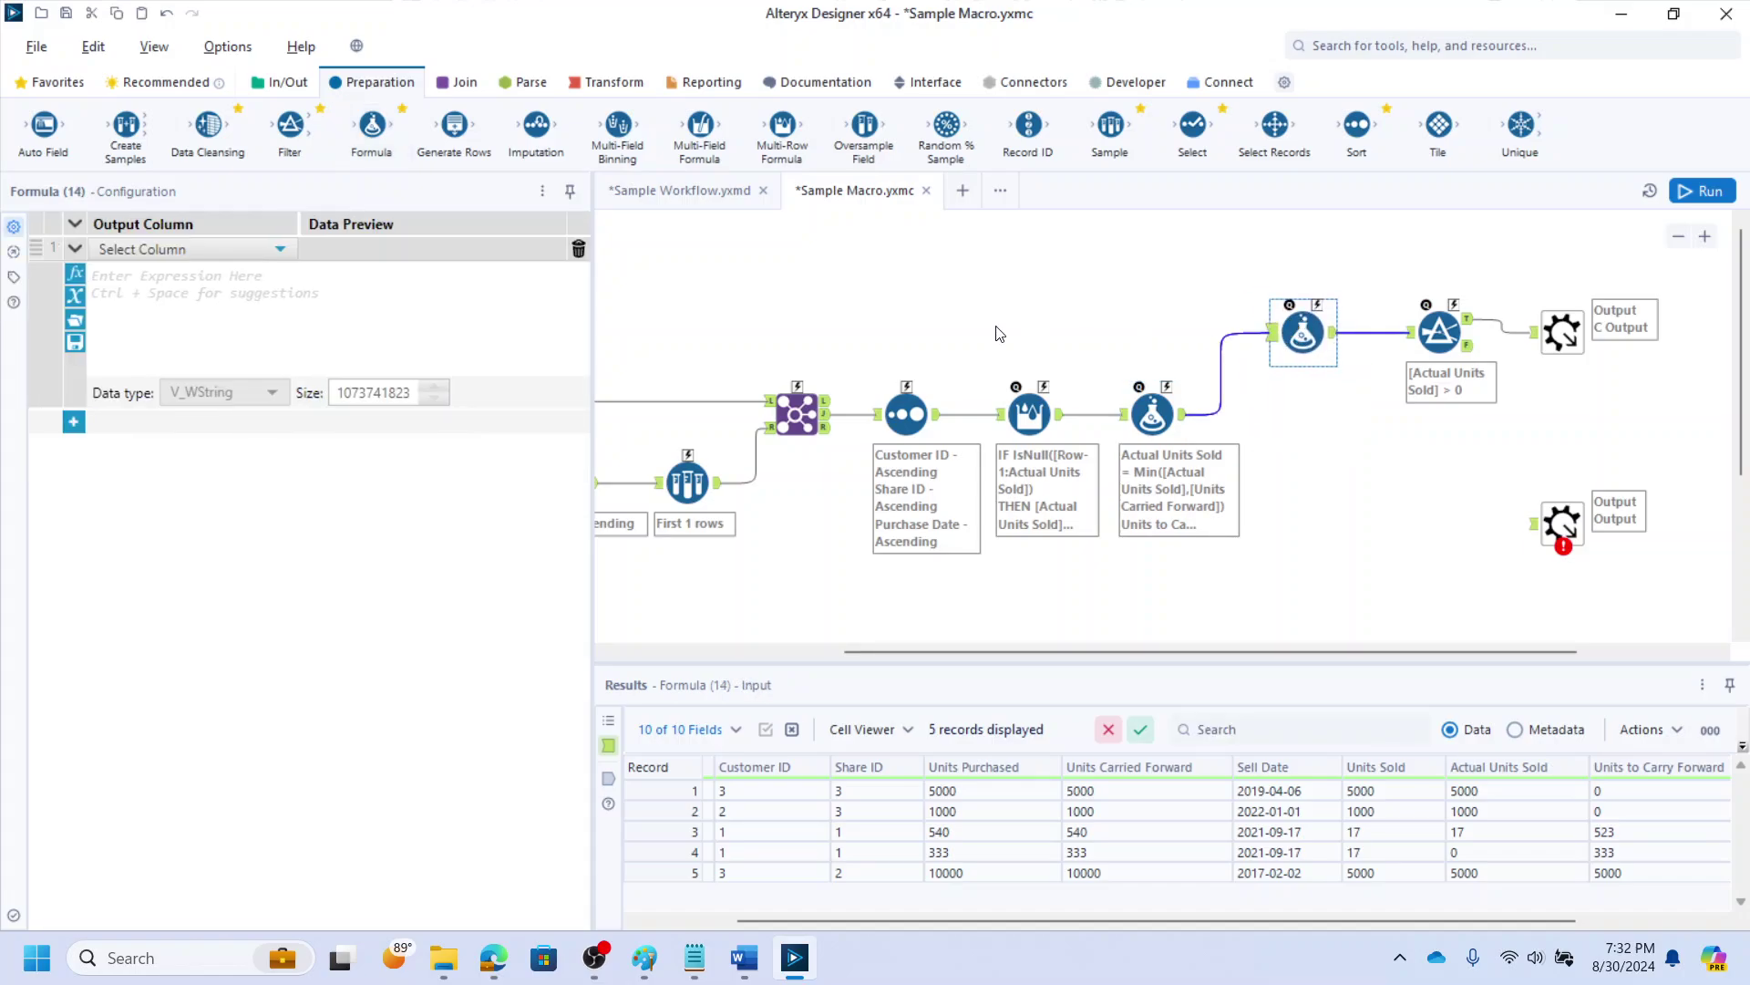
Set the second Formula tool to update Units Carried Forward with IIF([Units Carried Forward]=[Units Purchased],0,[Units Carried Forward])
left_click(146, 246)
left_click(169, 424)
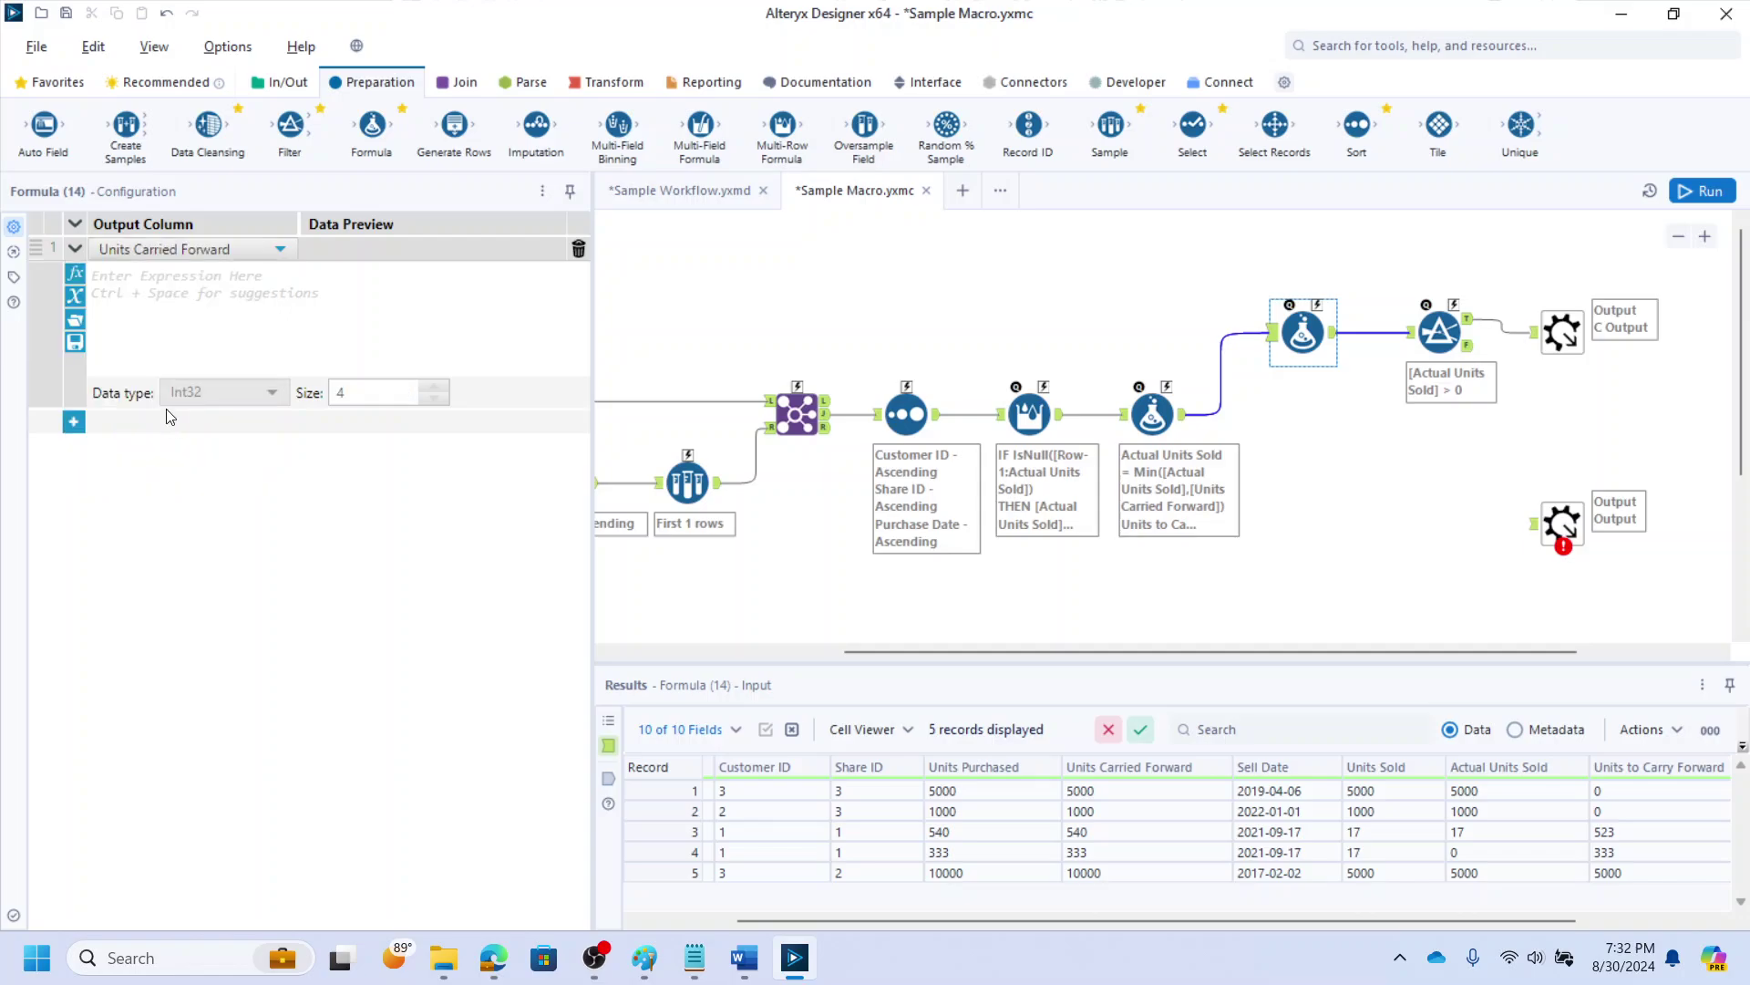
left_click(185, 308)
type("II")
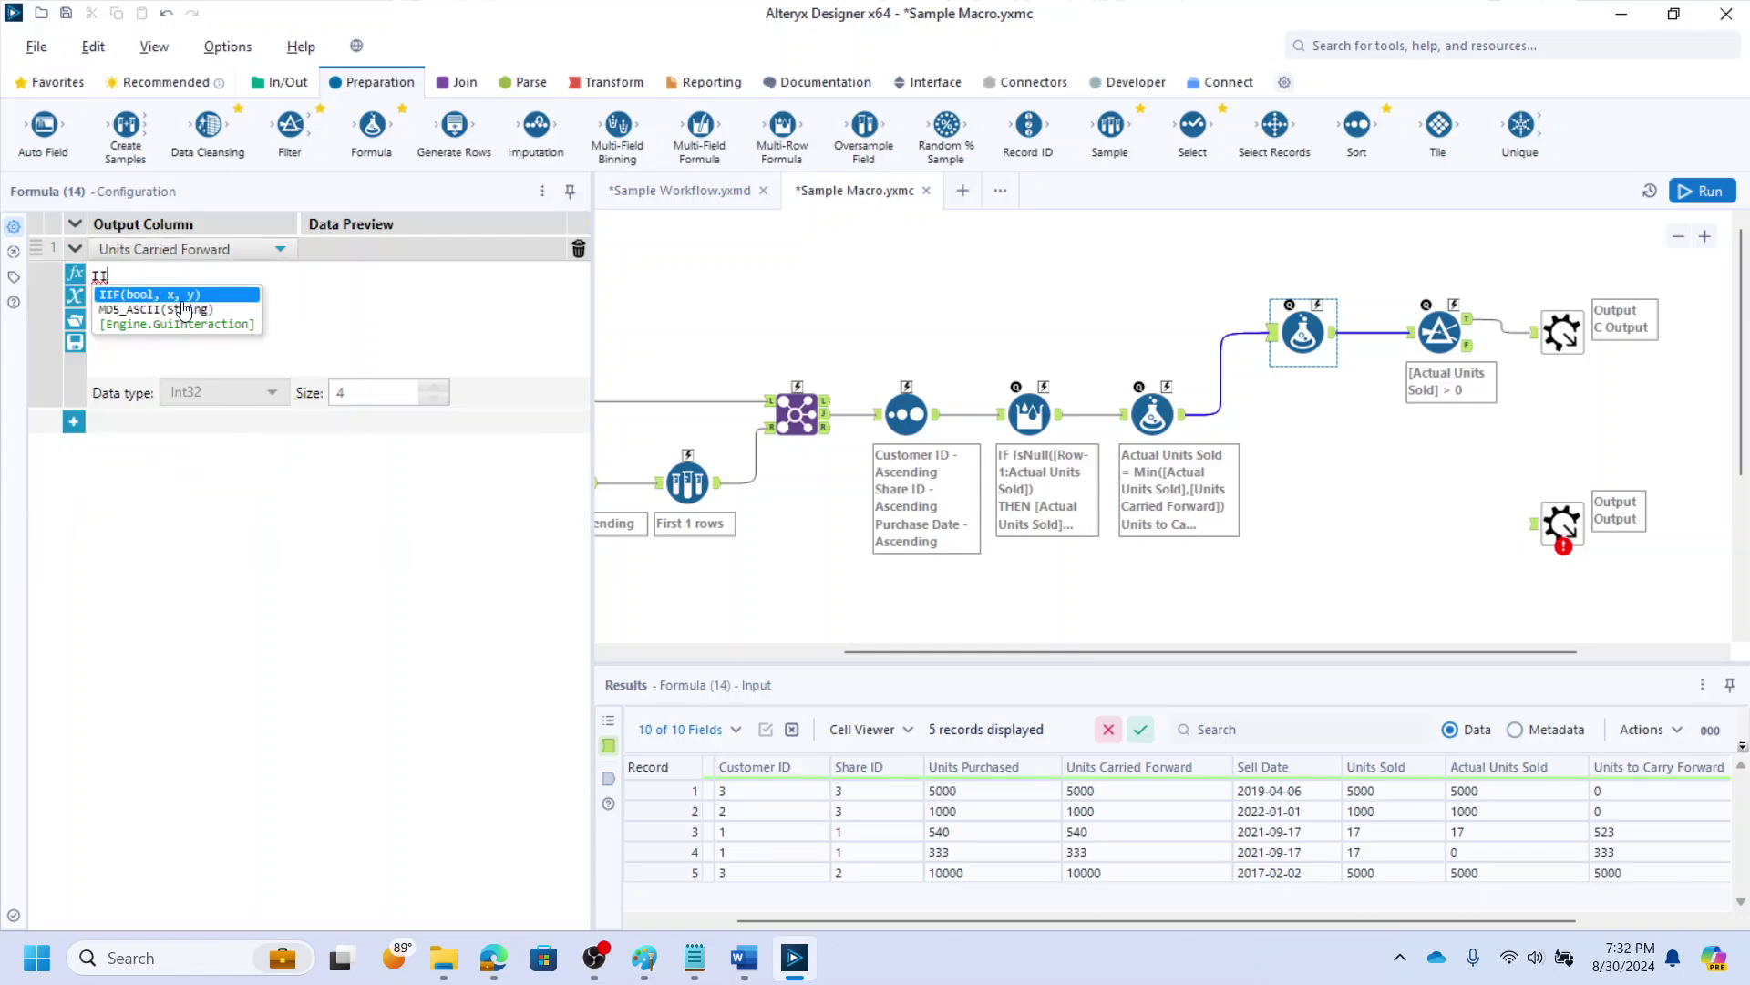
type("F")
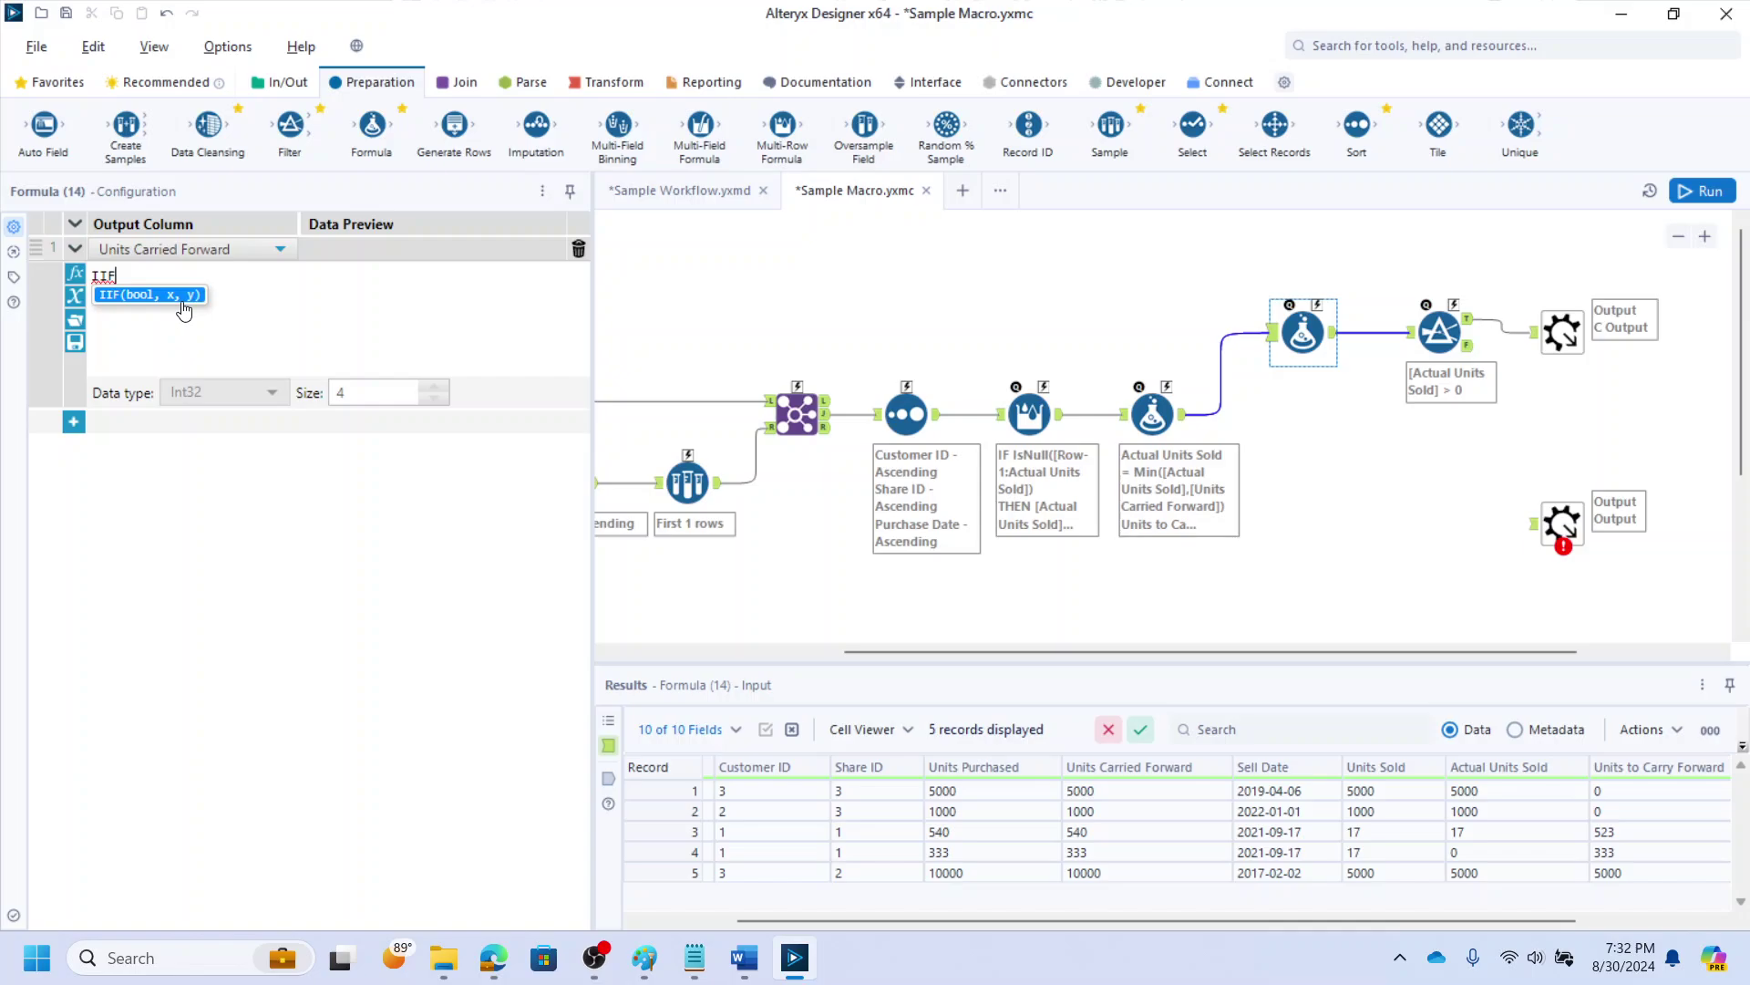
type("(")
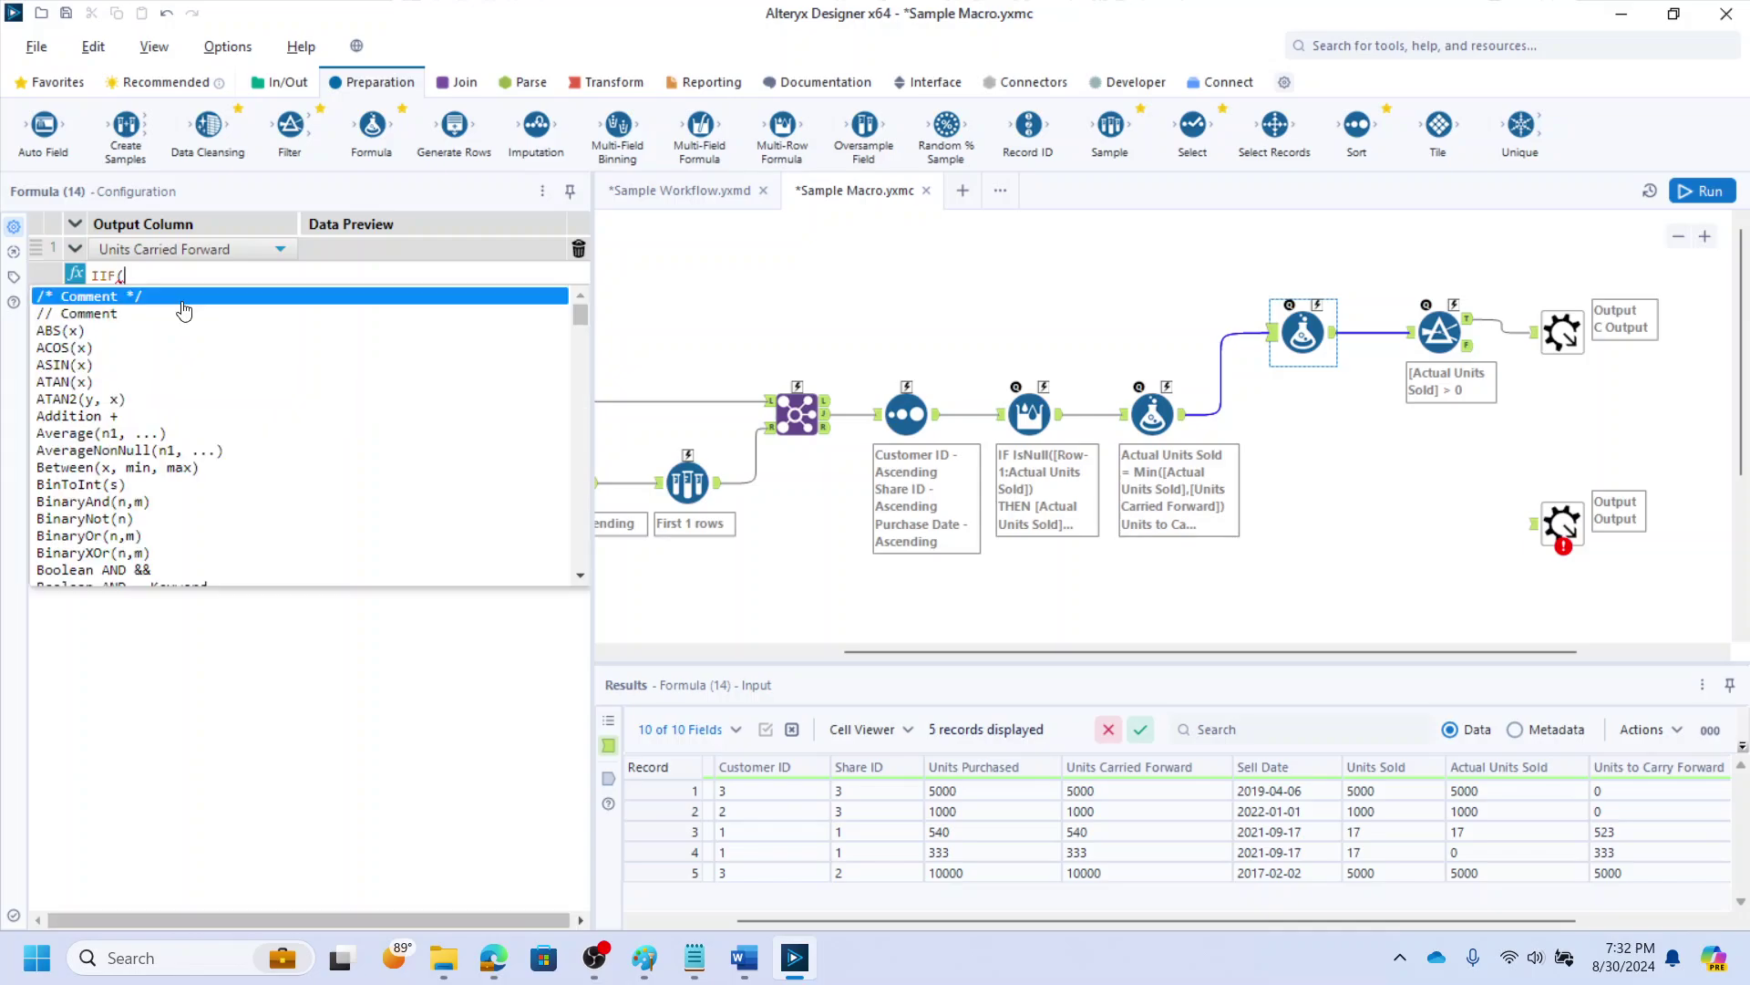
type("[Uni")
double_click(183, 312)
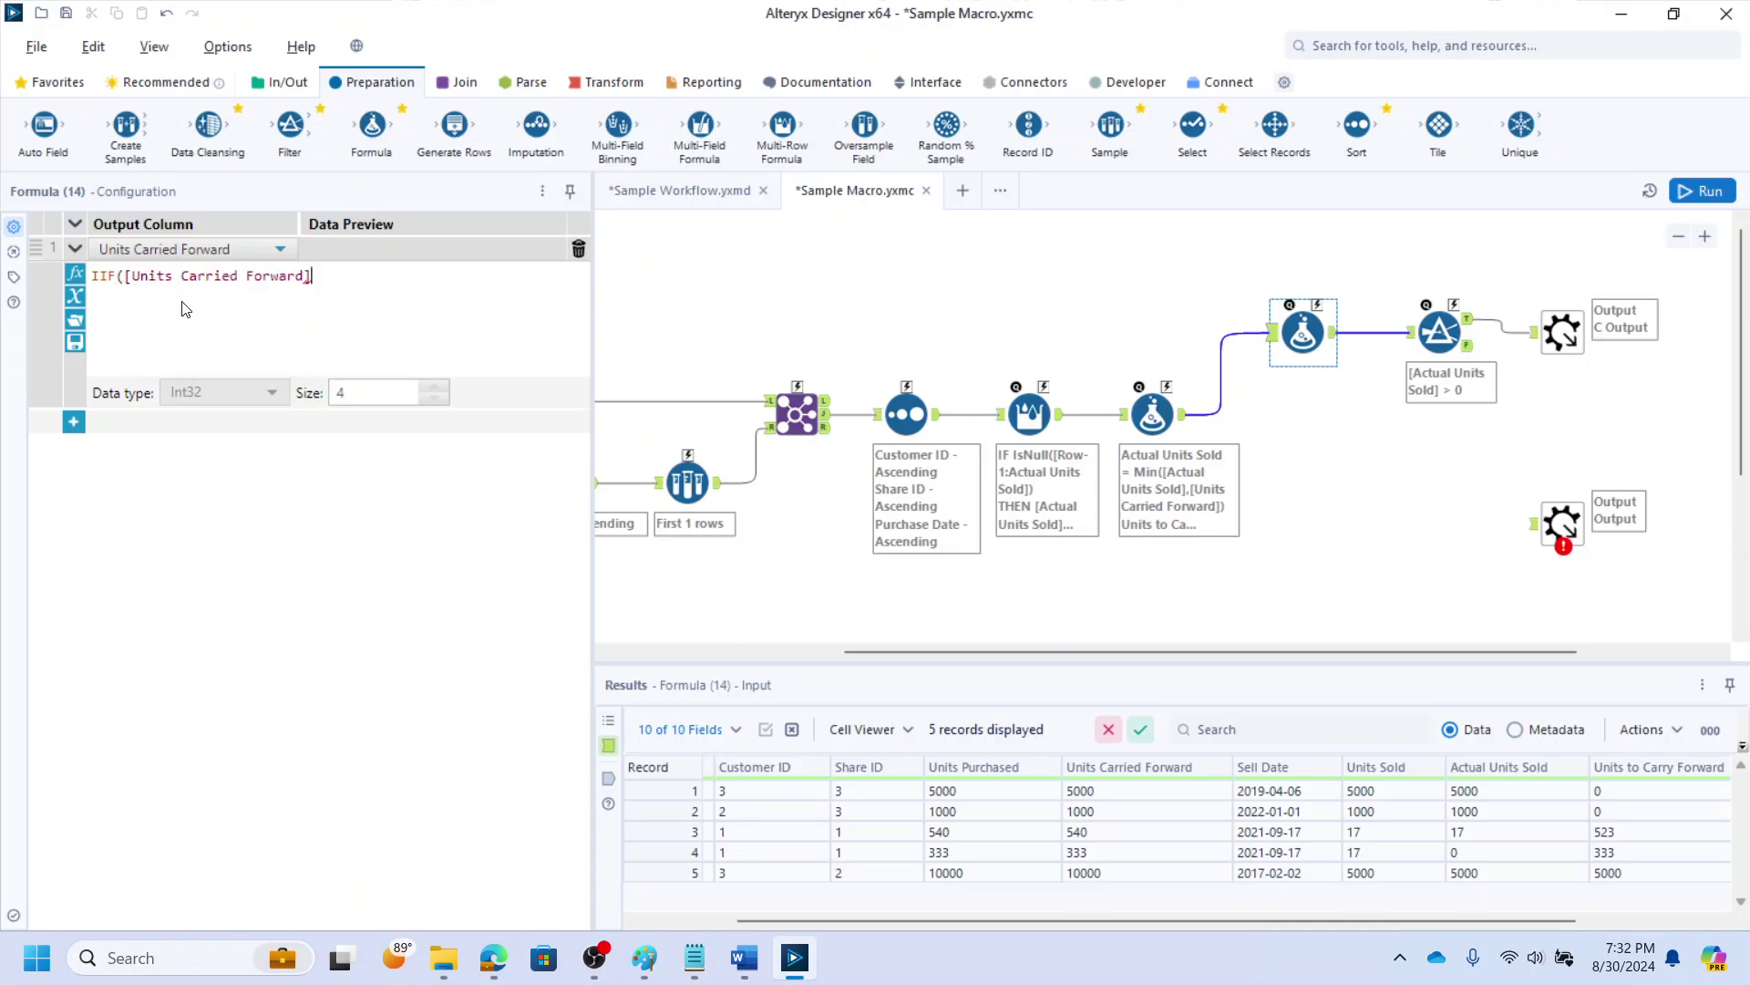
type("=[Uni")
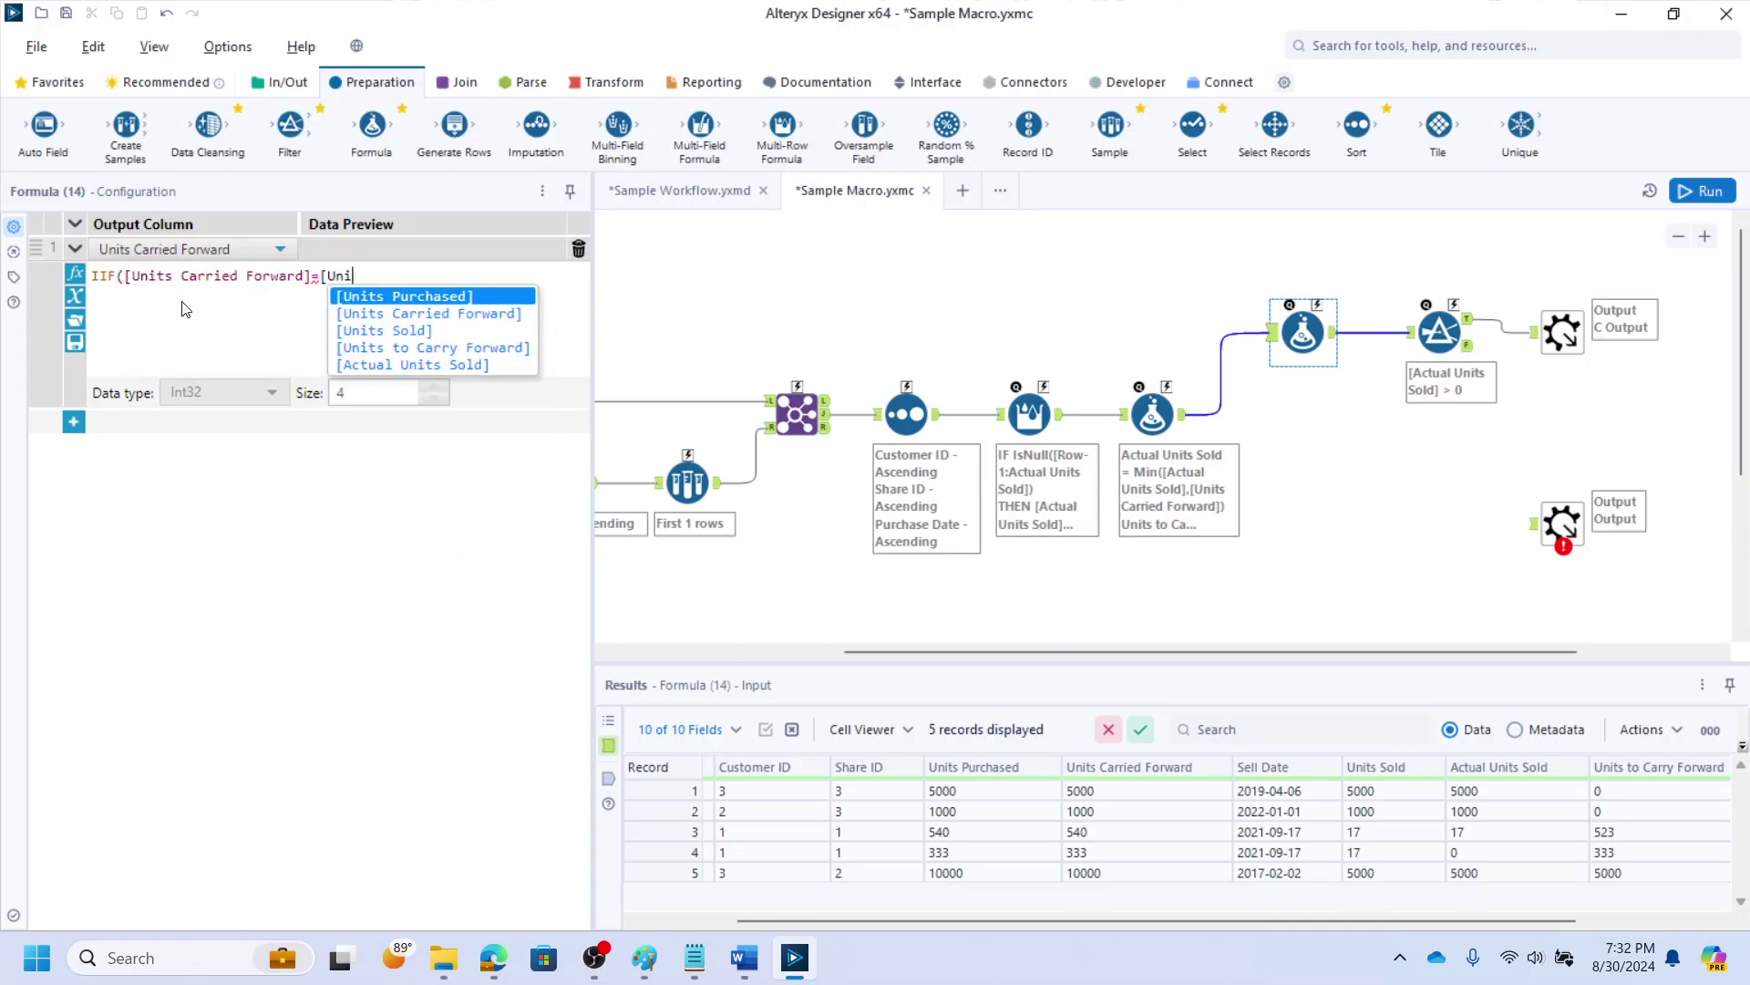
key("Return")
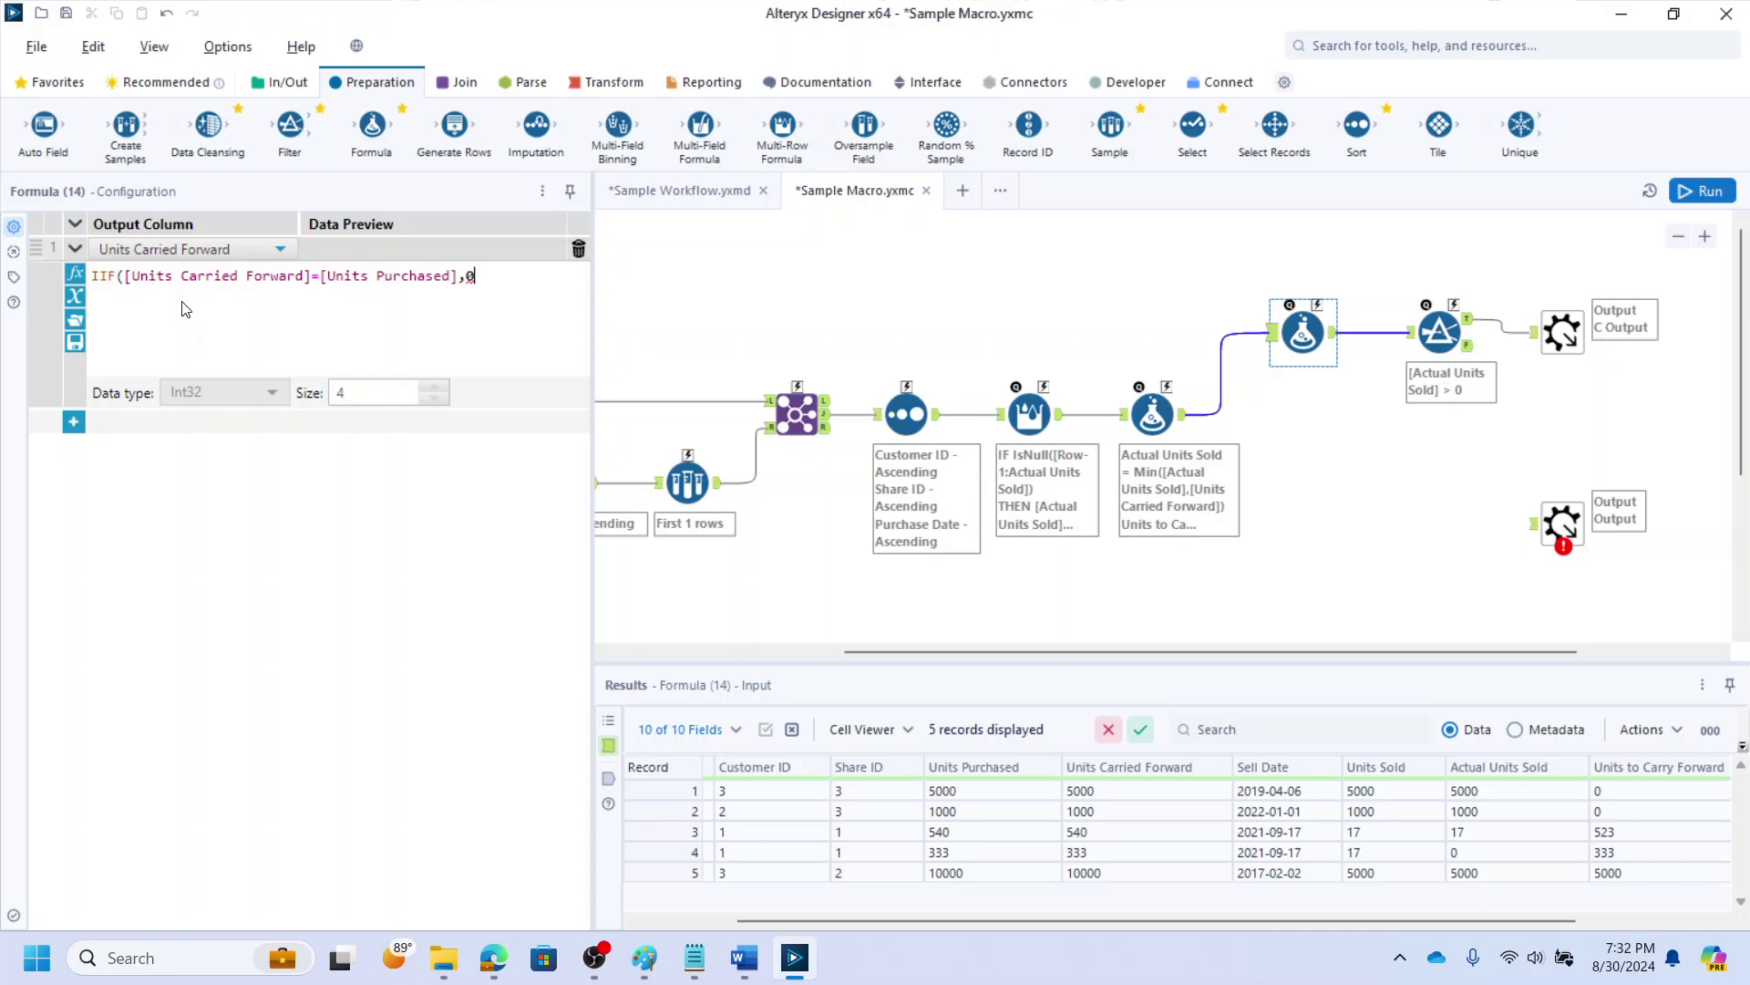
type(",0,[Uni")
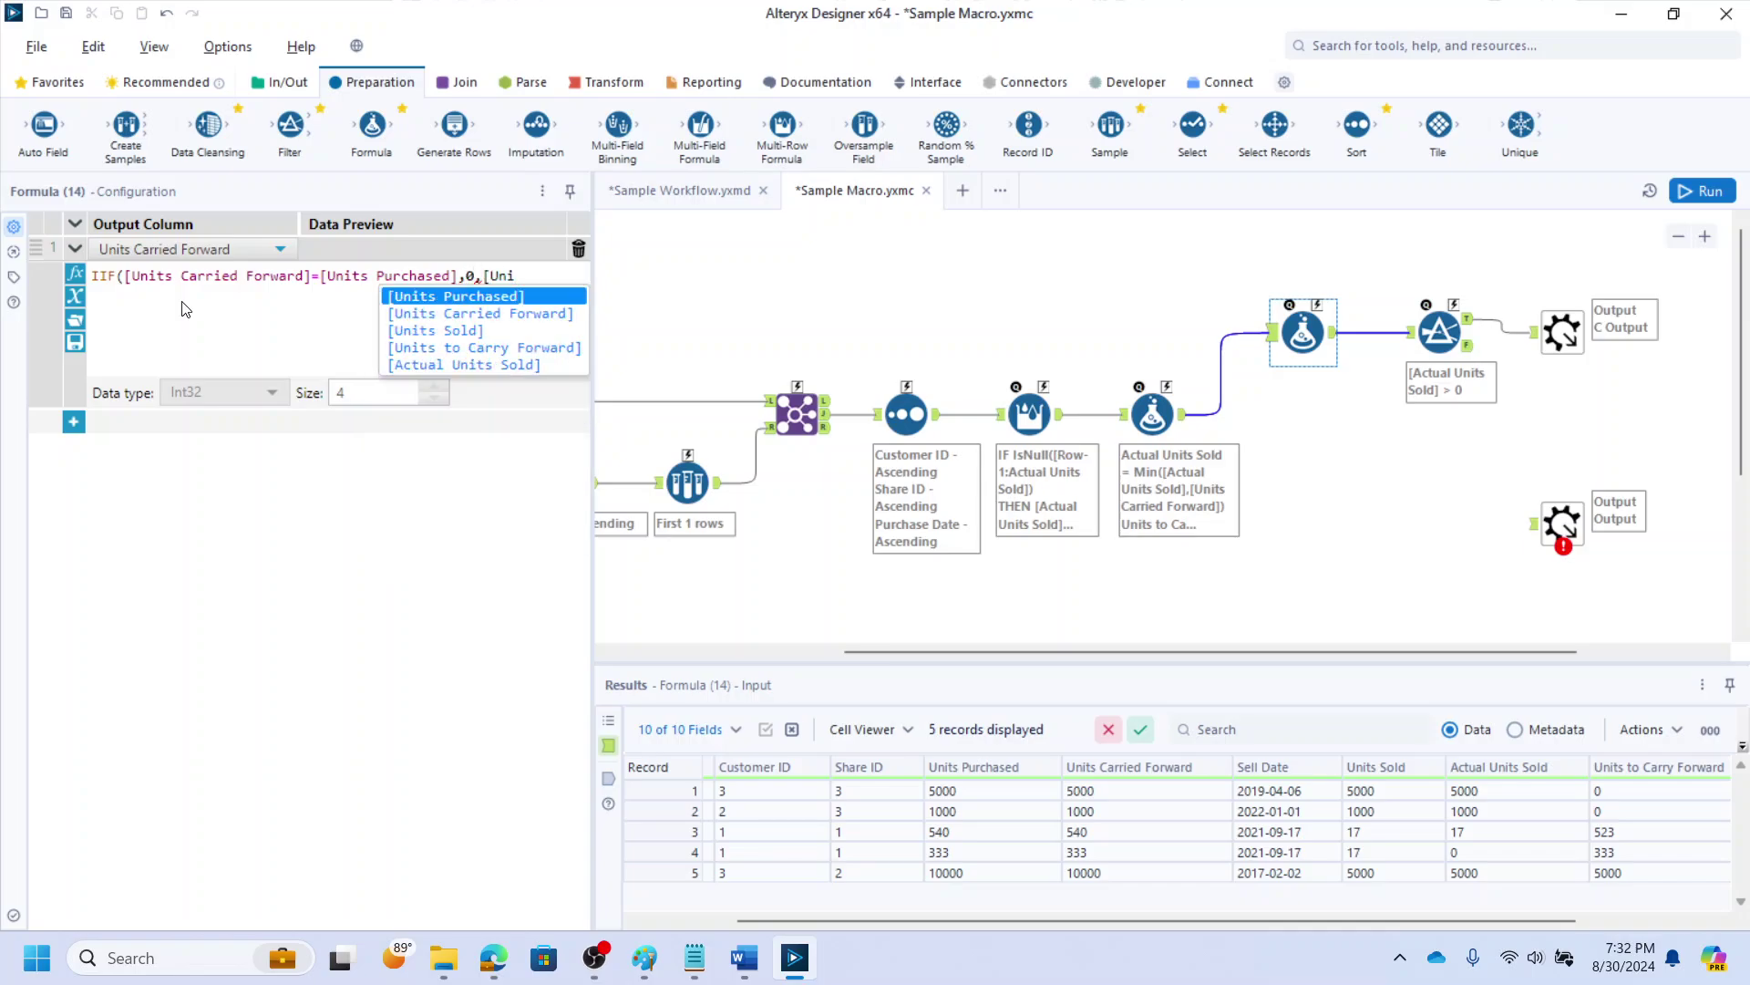
key("Down")
key("Return")
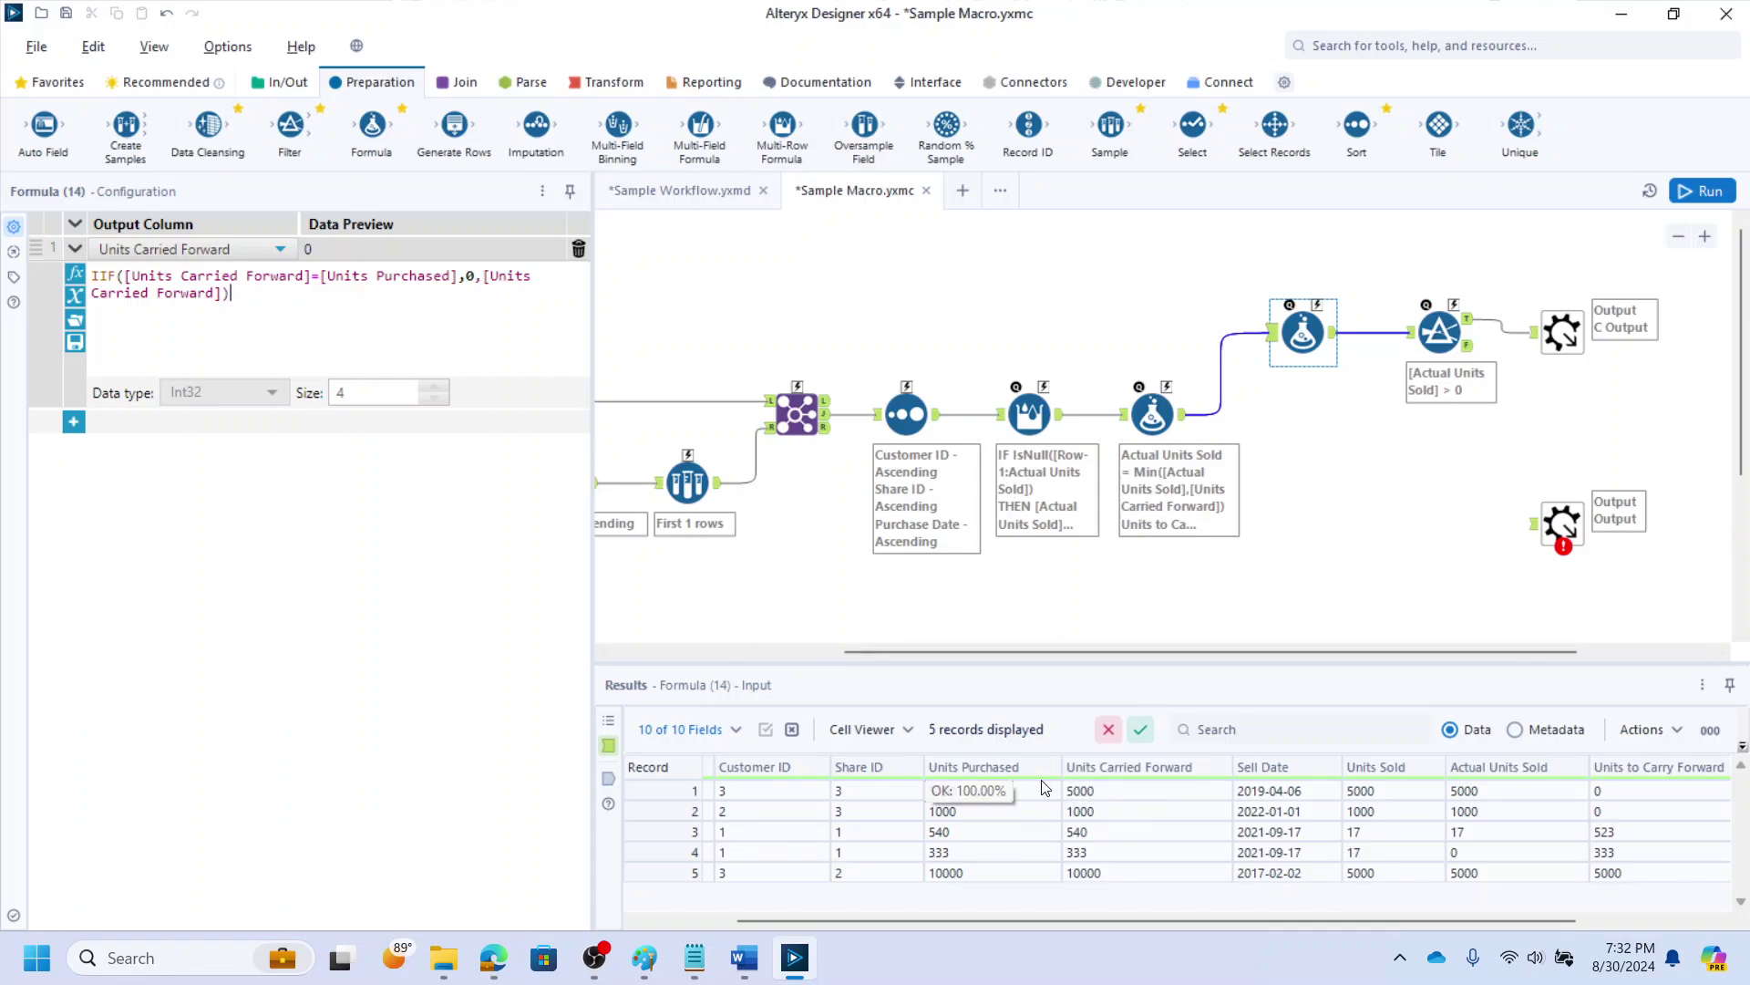
left_click_drag(1069, 796, 1033, 793)
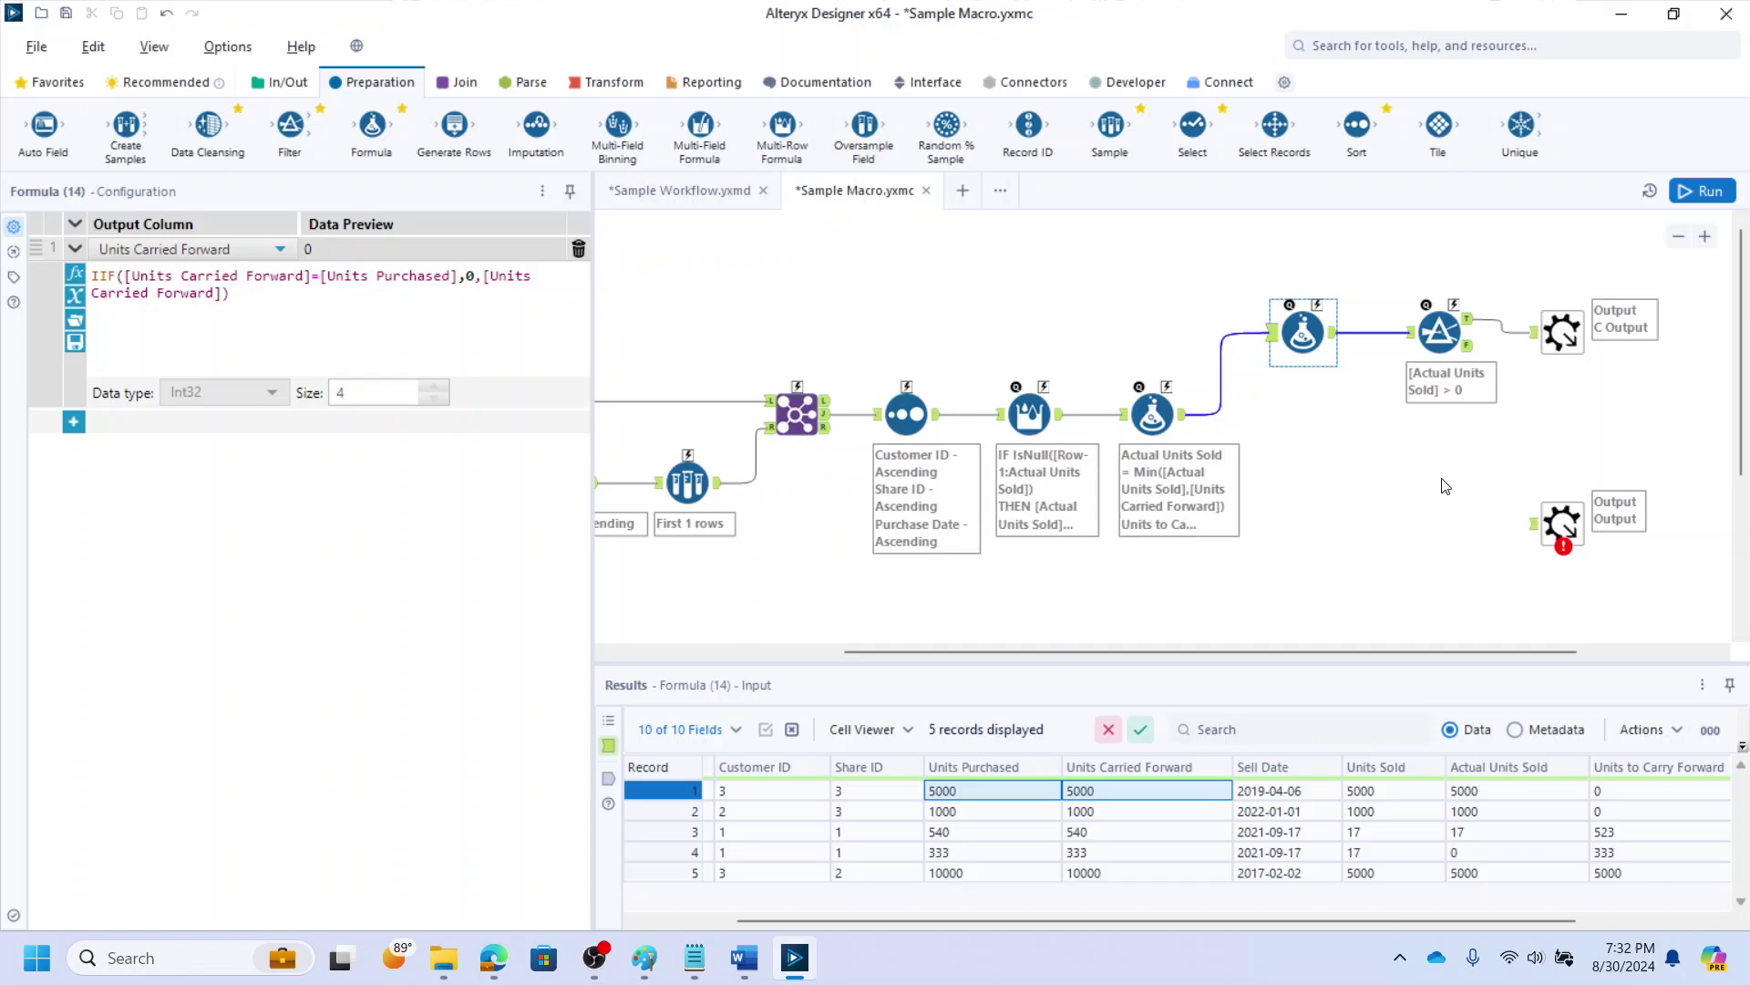
Run the macro and examine Actual Units Sold, Units Carried Forward, Units to Carry Forward and Holding Period in the last Filter's True output
left_click(1500, 345)
key("ctrl+r")
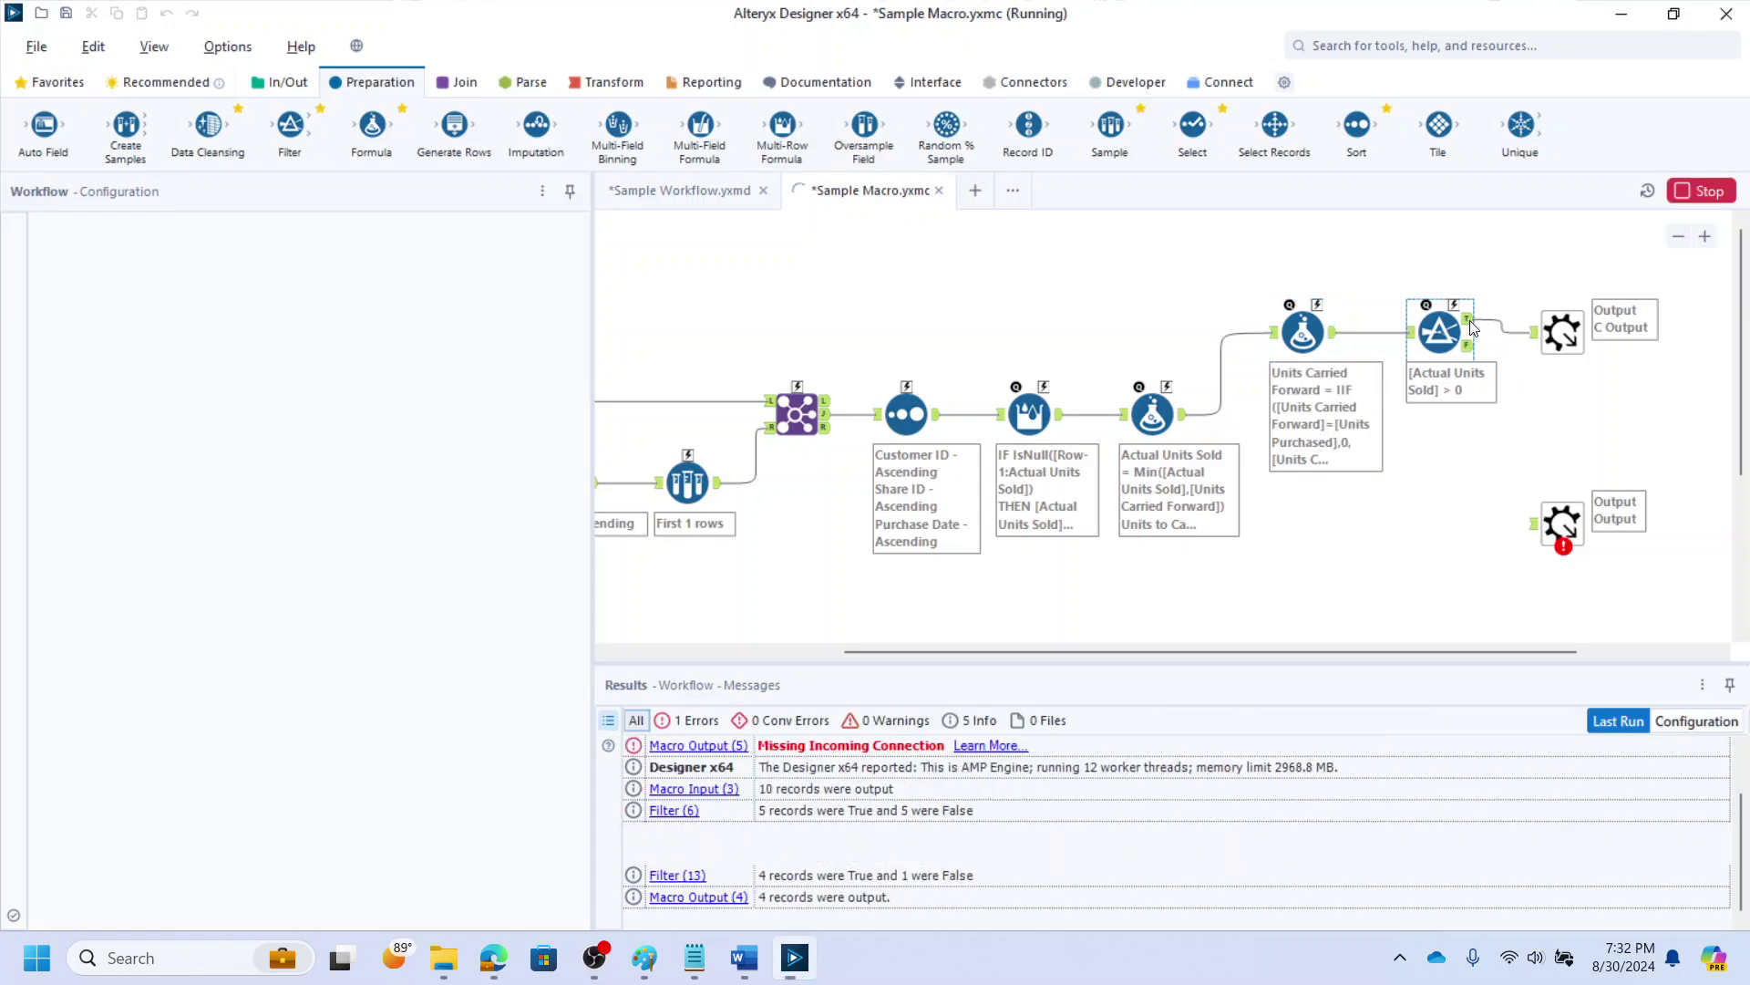
left_click(1472, 326)
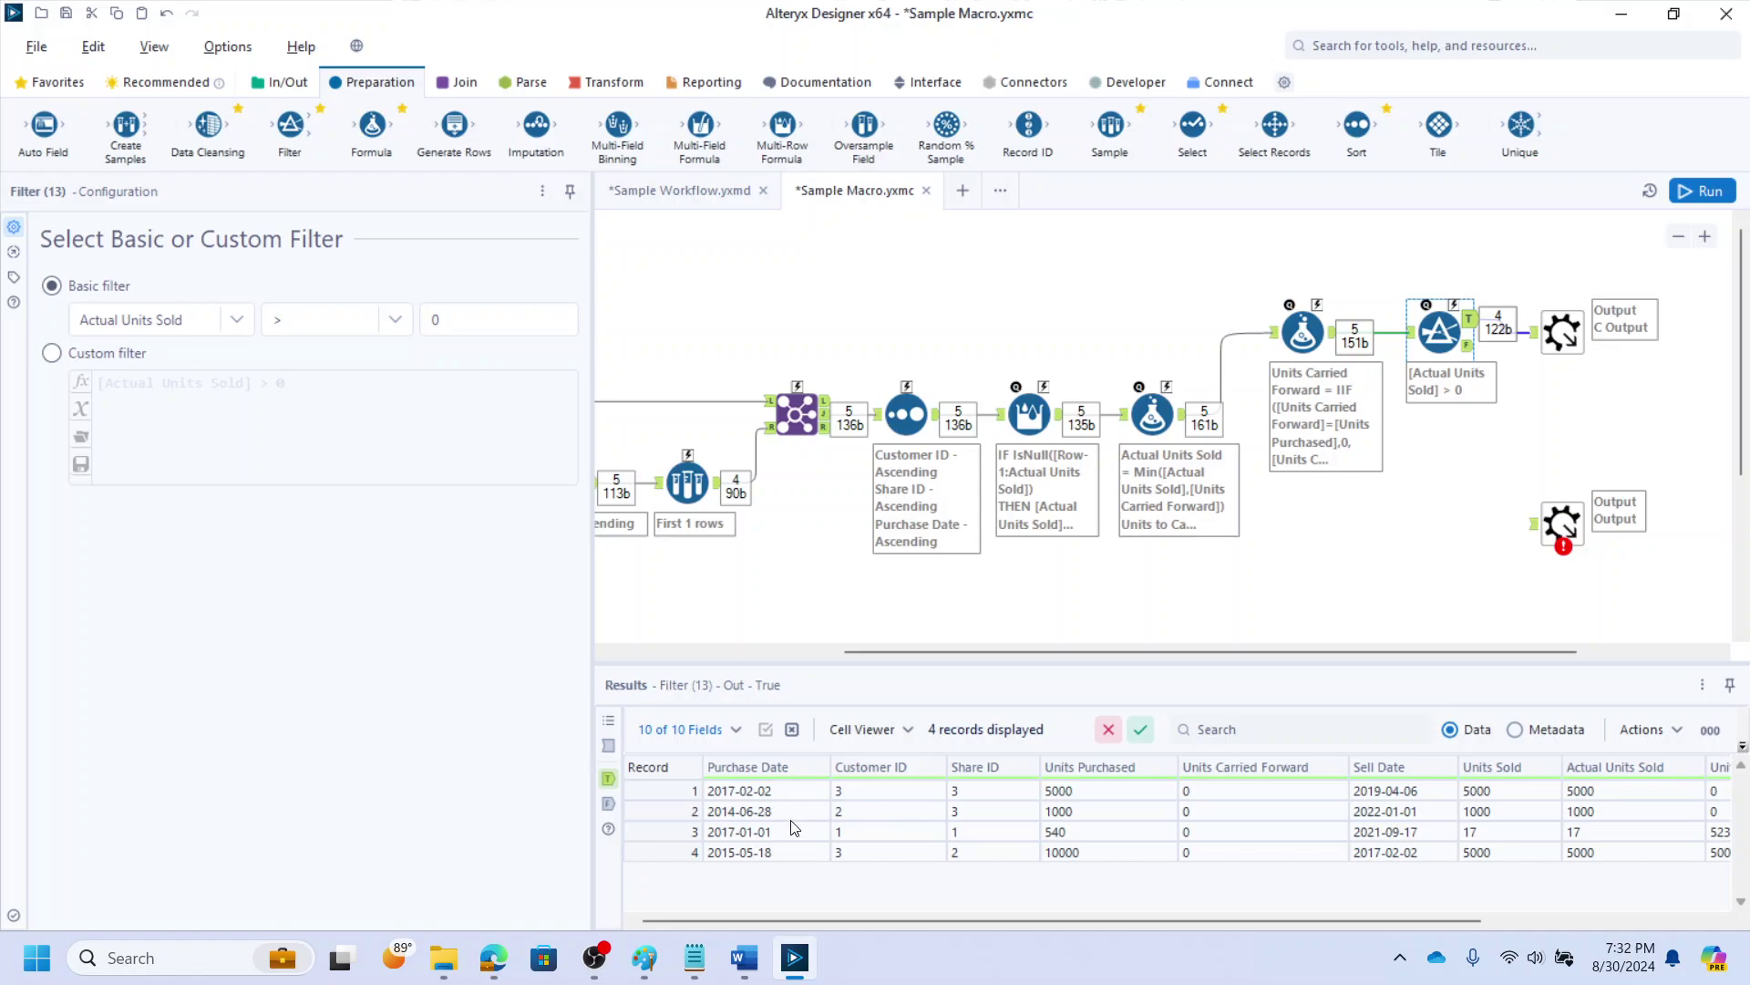
mouse_move(906, 918)
left_mouse_down()
mouse_move(921, 919)
mouse_move(907, 919)
left_mouse_up()
left_click_drag(1048, 916, 1206, 901)
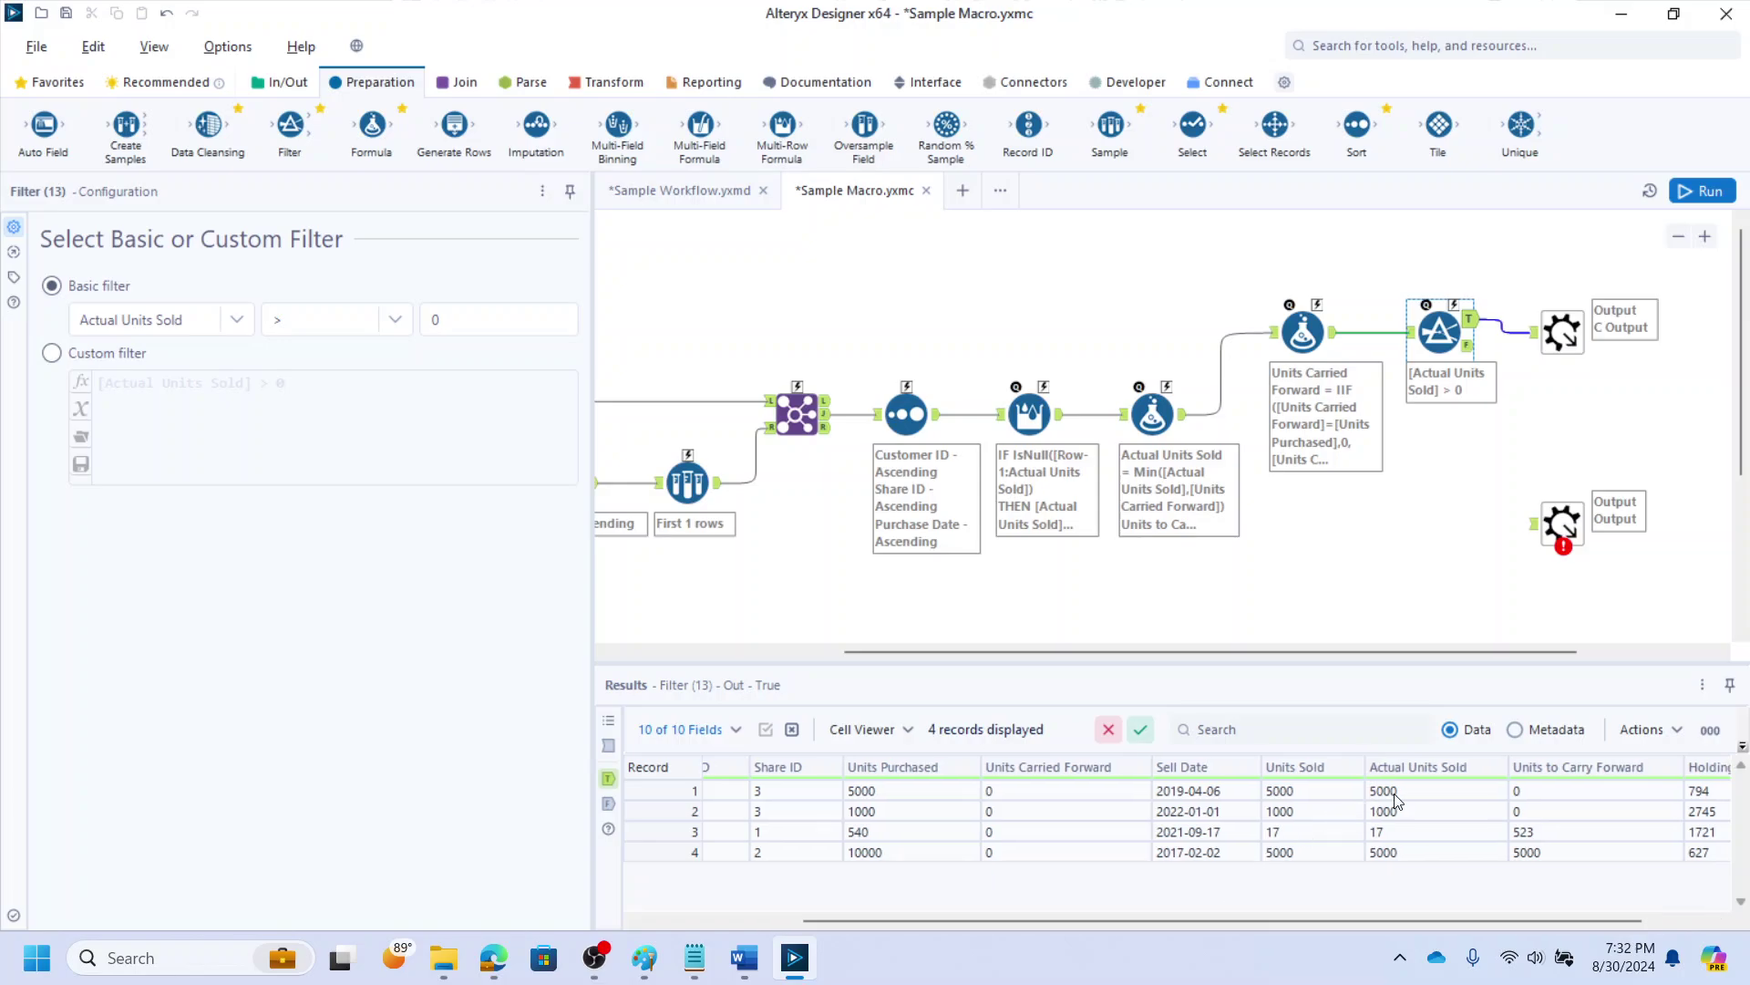
mouse_move(1396, 793)
left_mouse_down()
mouse_move(1411, 840)
mouse_move(1384, 862)
left_mouse_up()
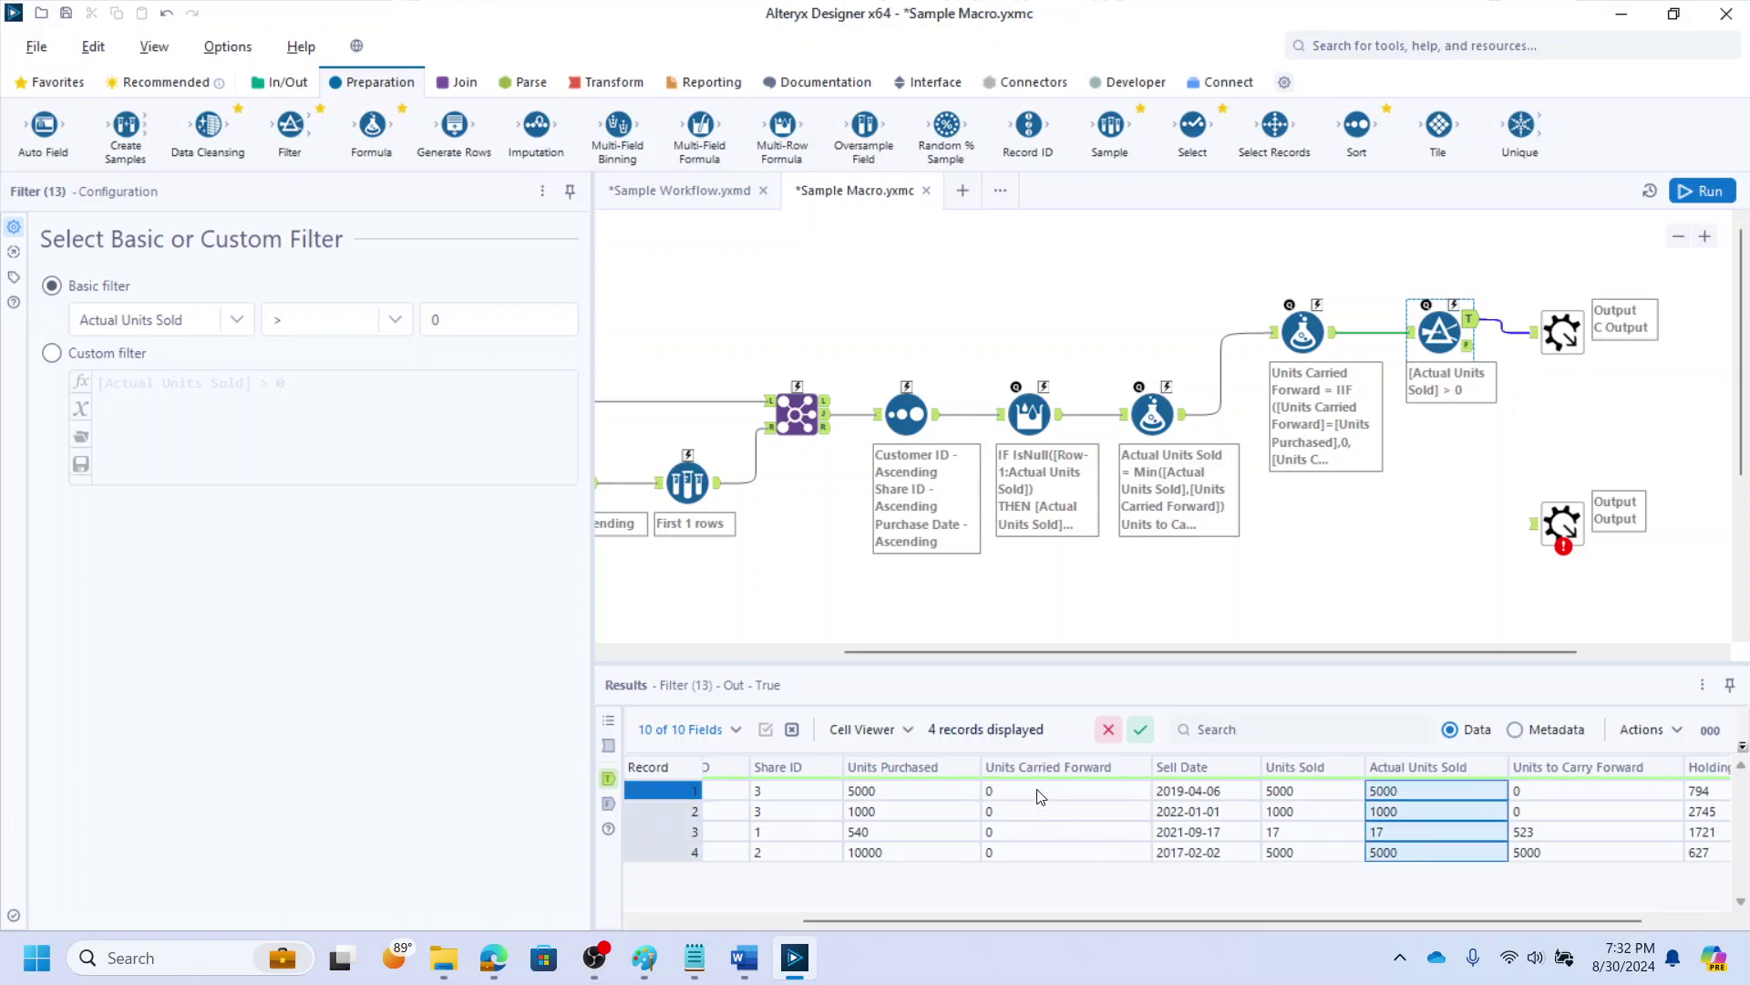
left_click_drag(1040, 796, 1046, 857)
left_click_drag(1074, 927, 1152, 927)
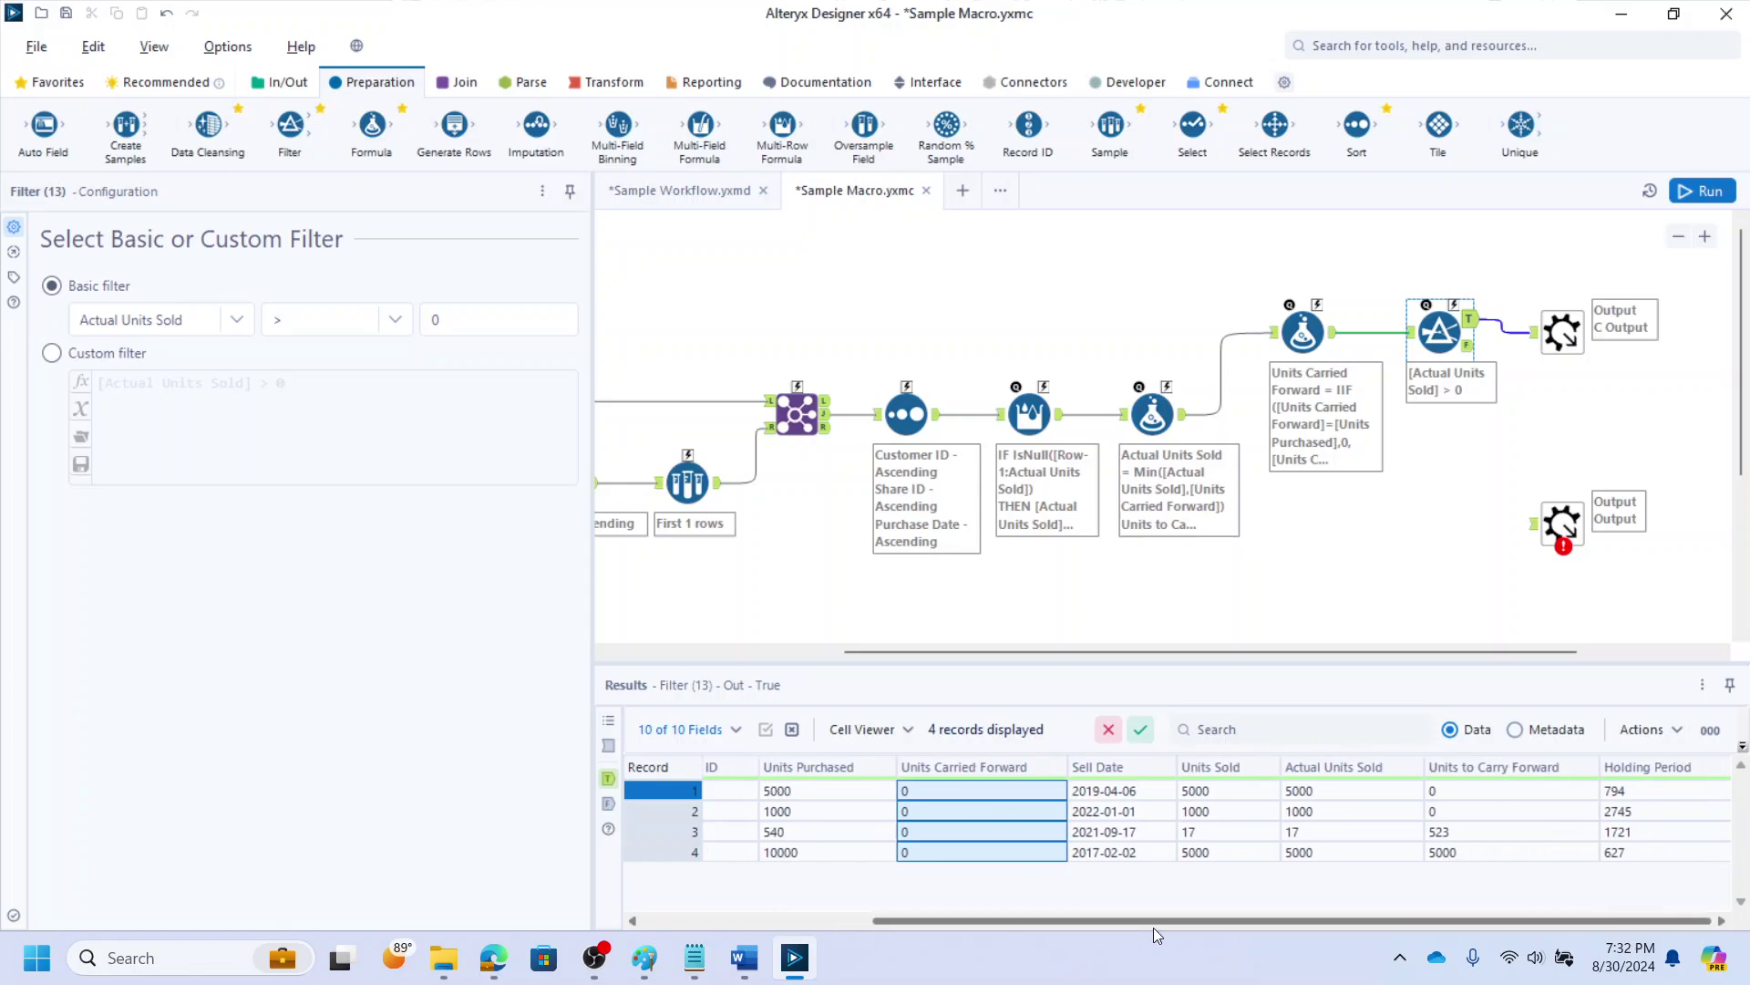
left_click_drag(1628, 794, 1512, 864)
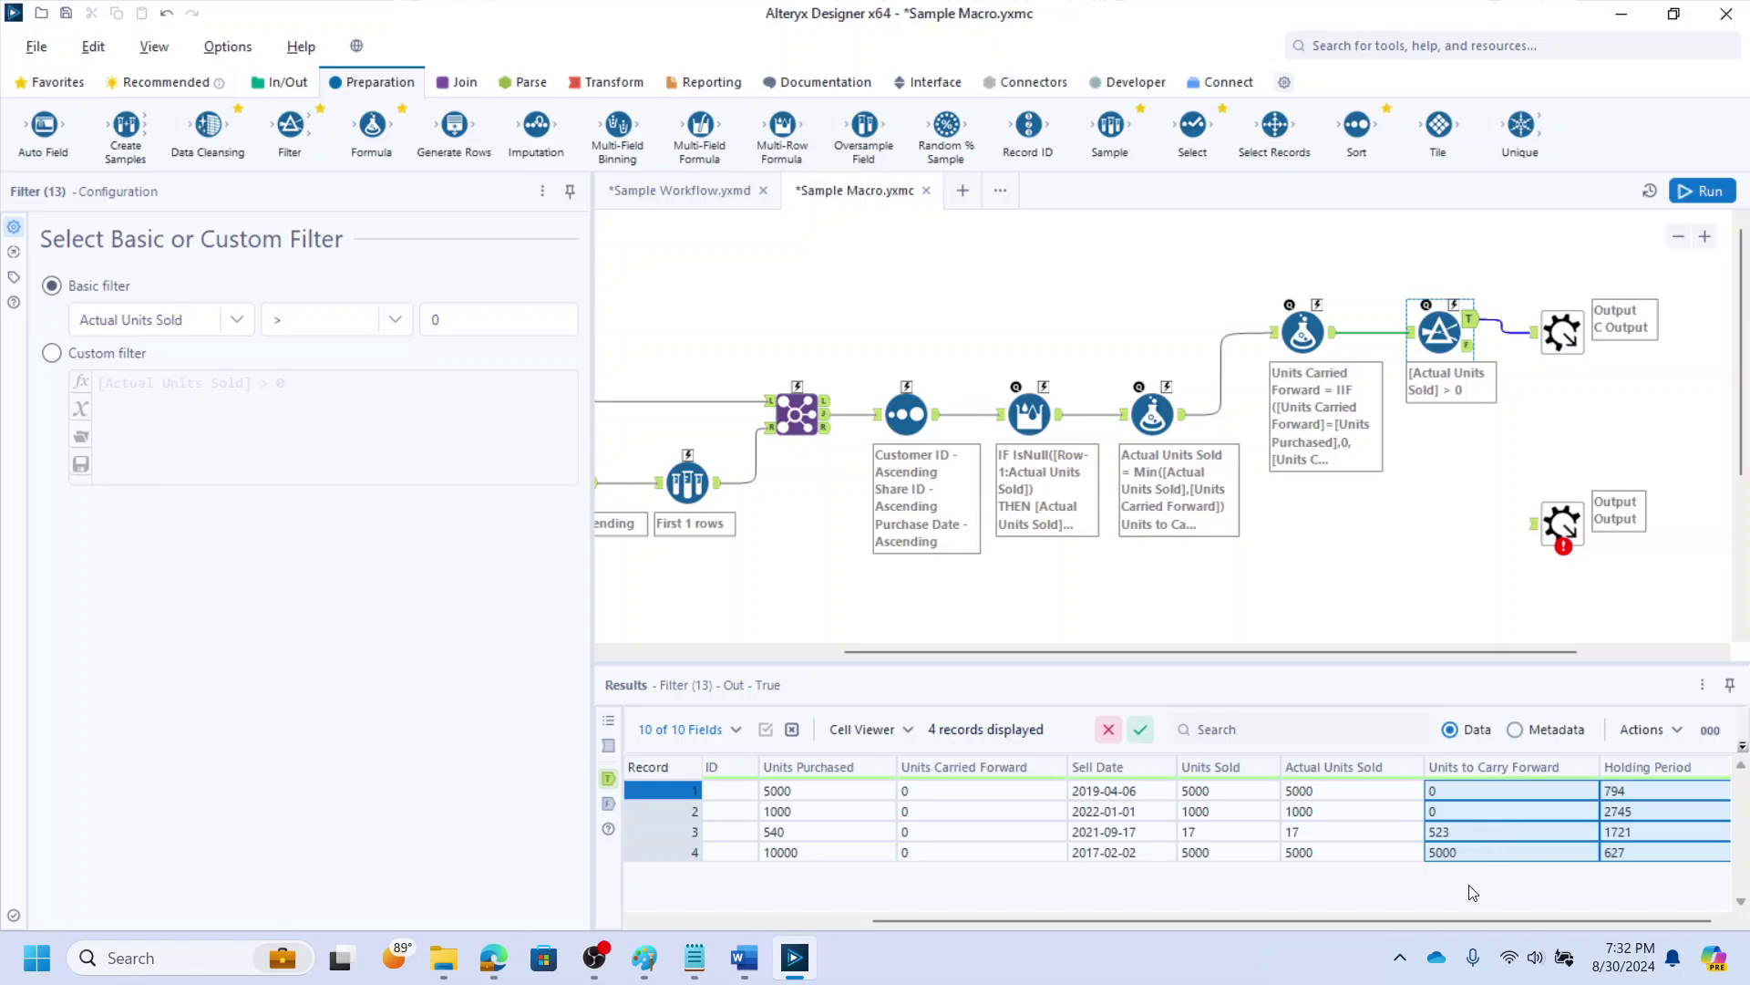
Replace the annotation of the Formula tool before the last Filter with "Formatting"
left_click(1303, 333)
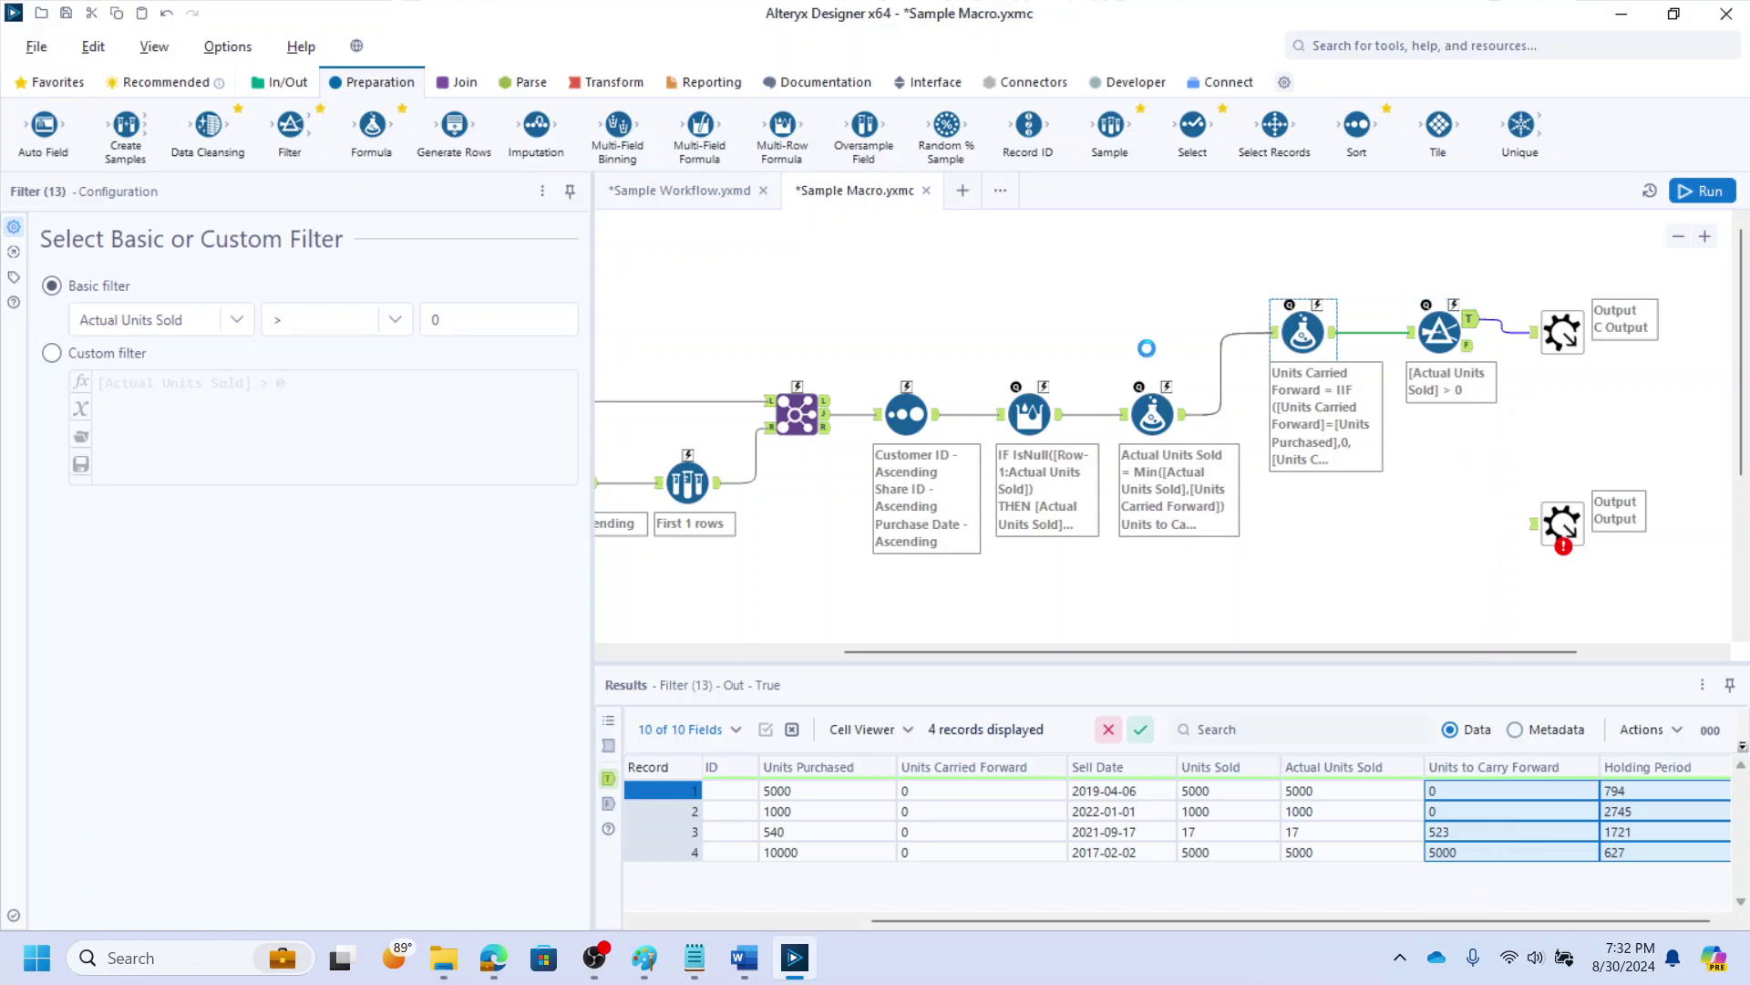
left_click(13, 277)
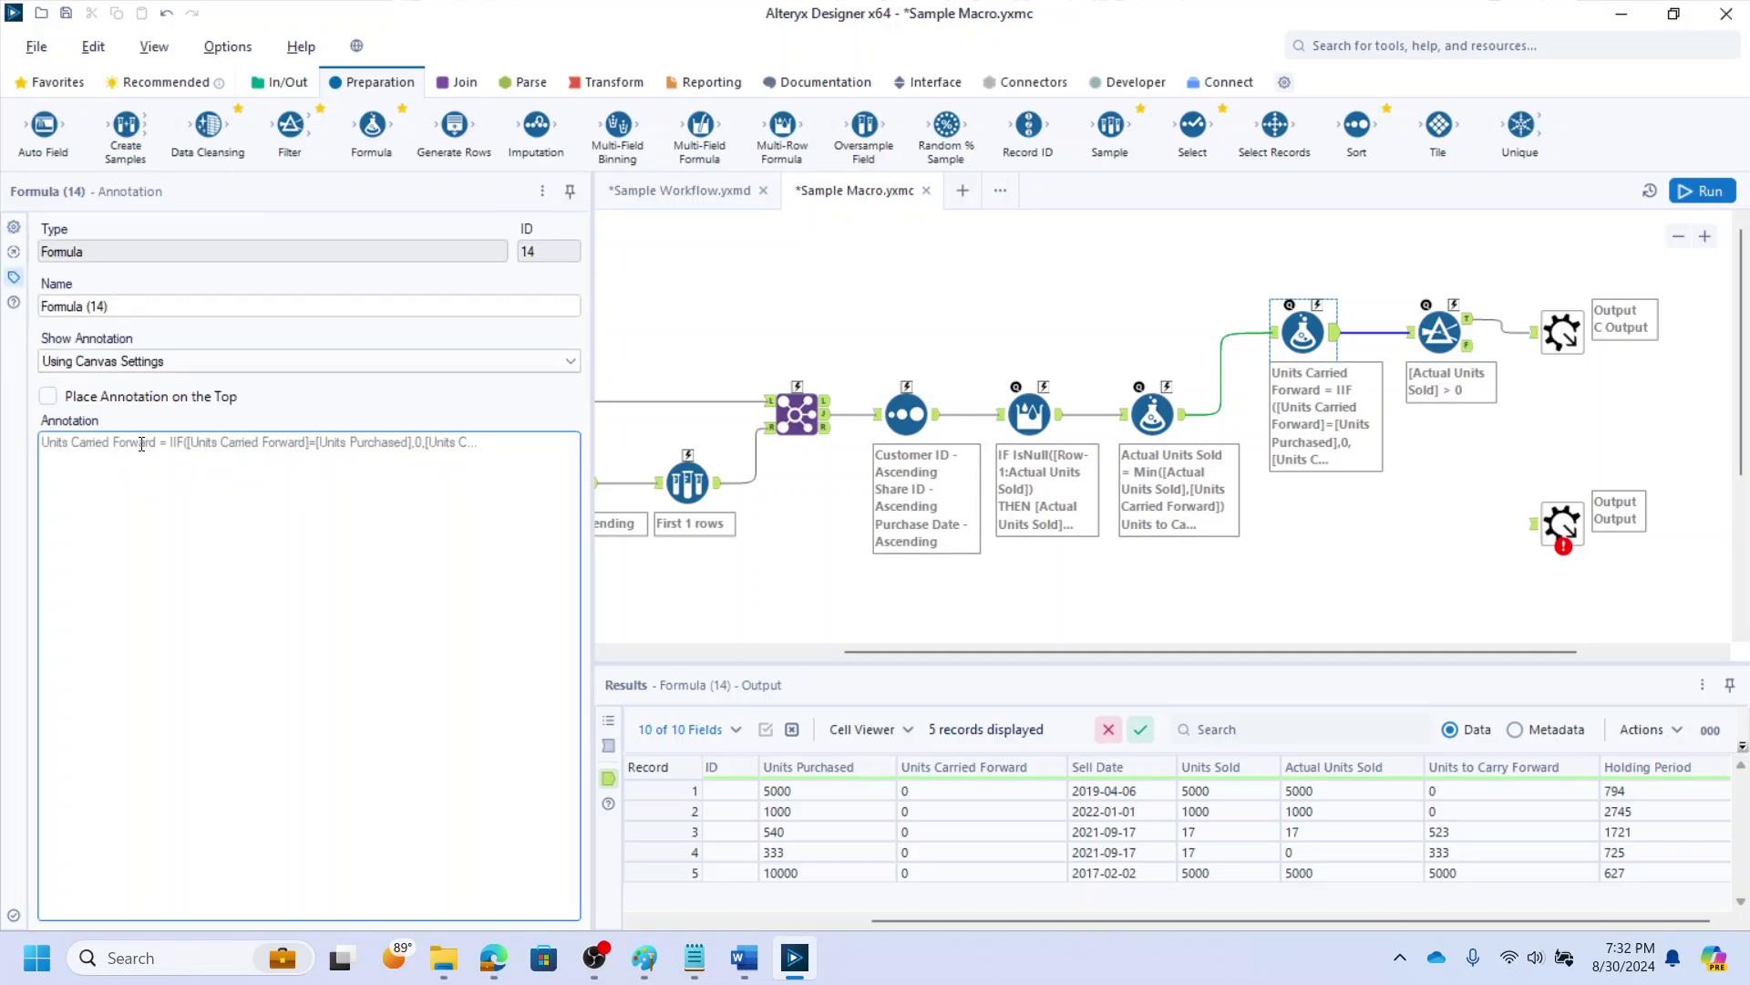
key("ctrl+a")
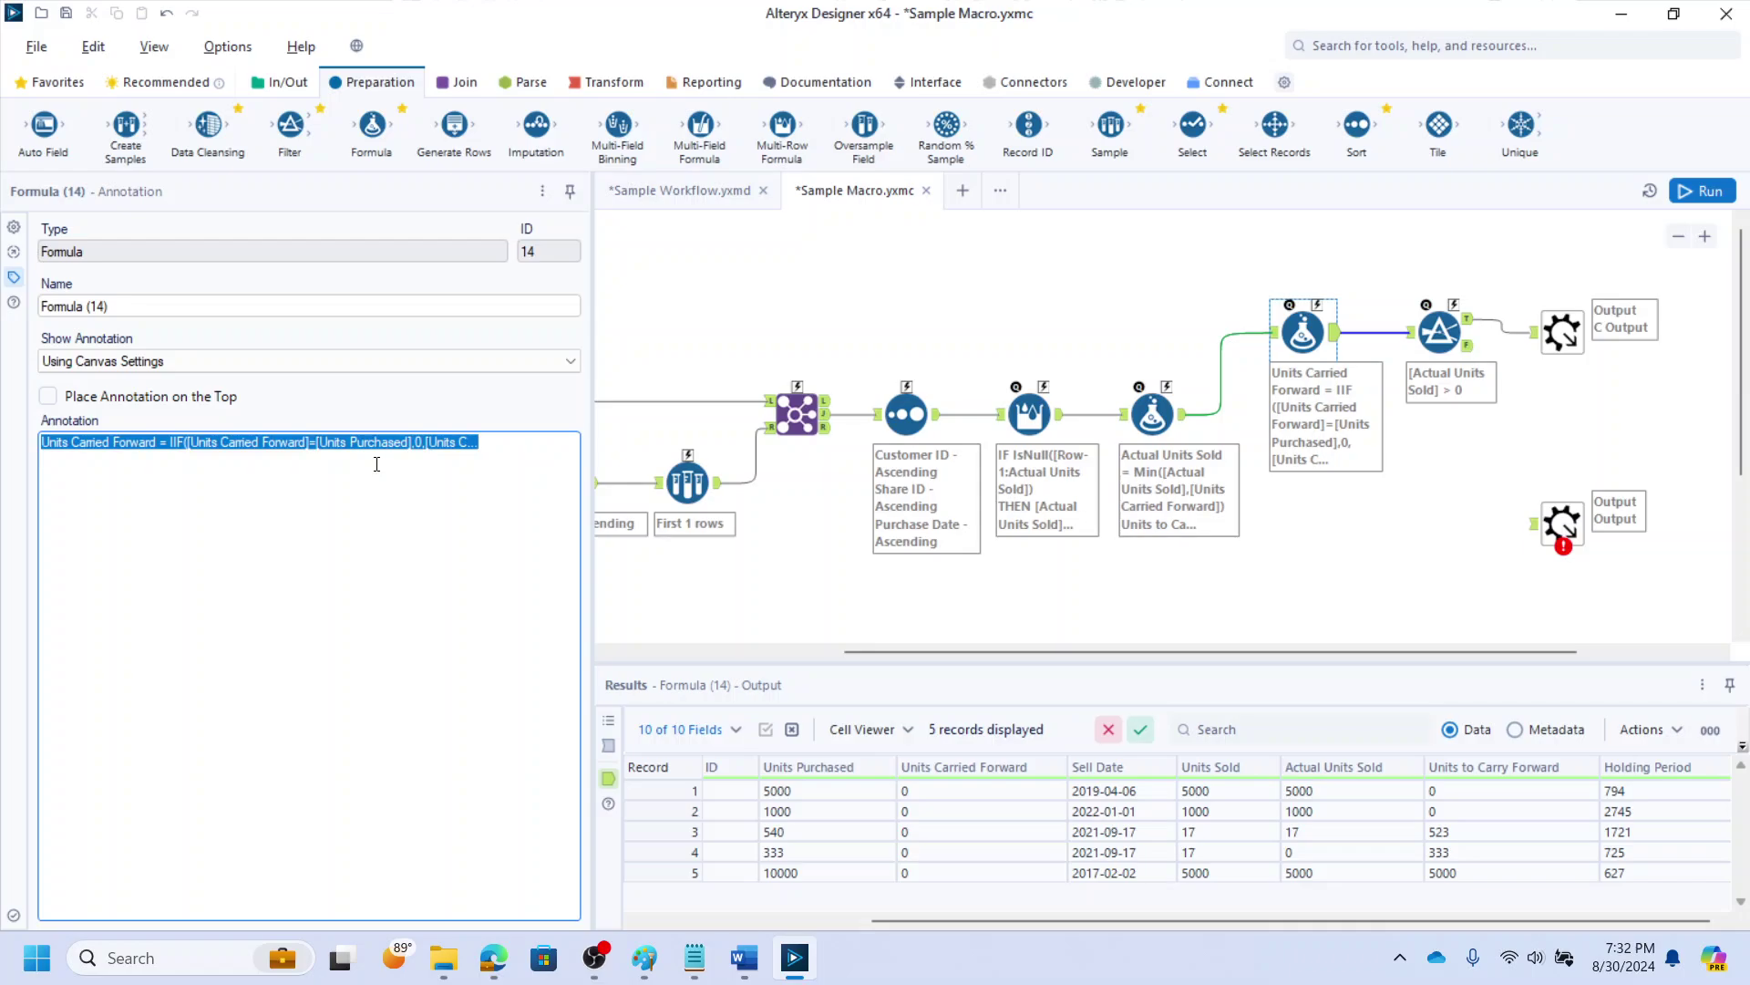
type("Format")
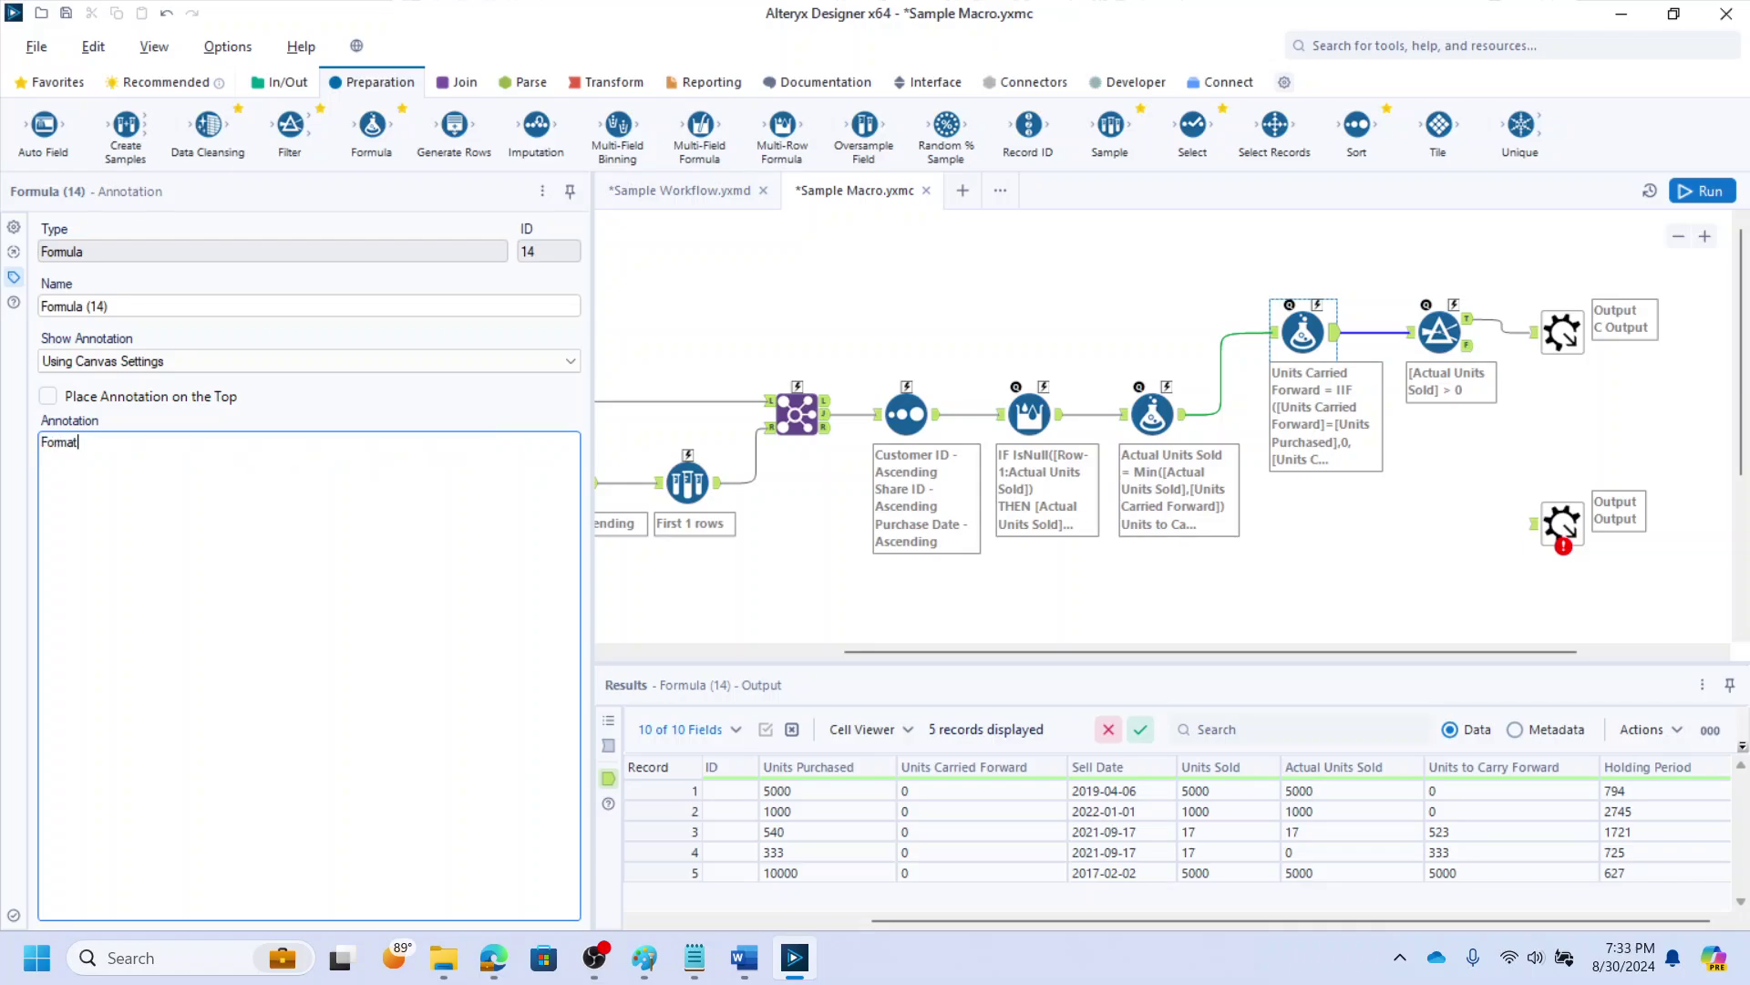
type("ting")
left_click(1485, 571)
Move the unconnected Iterate output farther from the C Output, and check the field names in the Macro Input's data
left_click(1552, 521)
left_click_drag(1553, 522, 1592, 565)
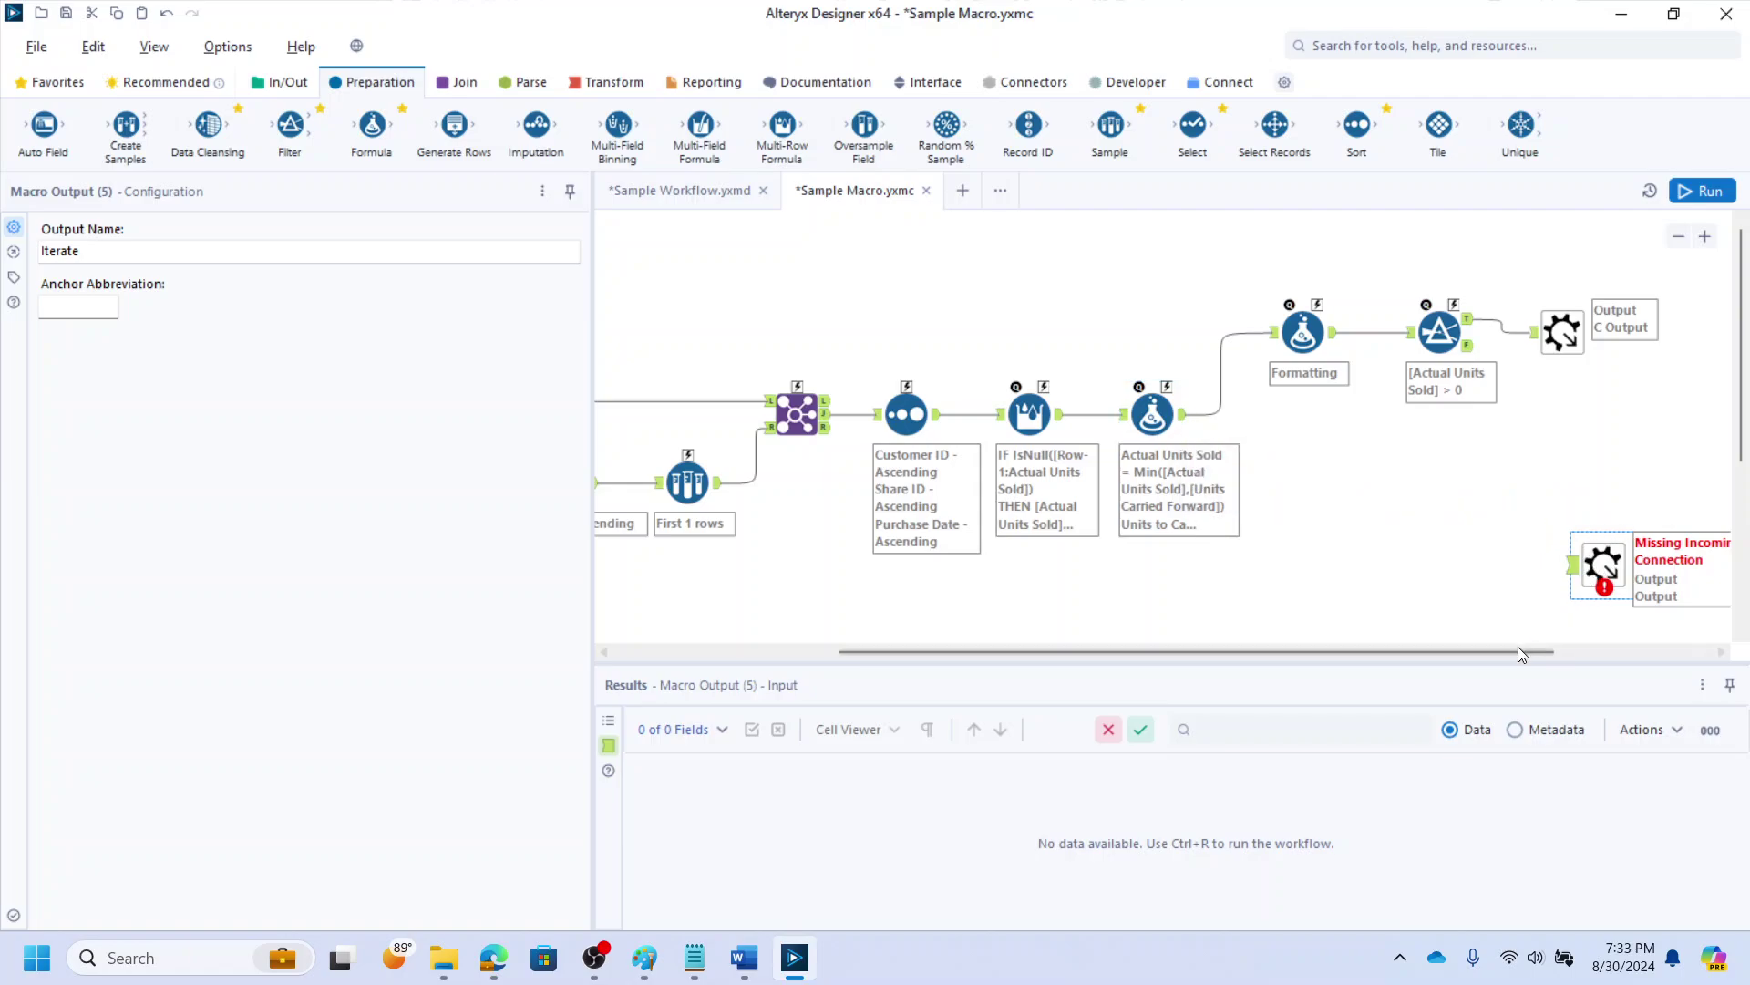
left_click_drag(1518, 649, 1624, 638)
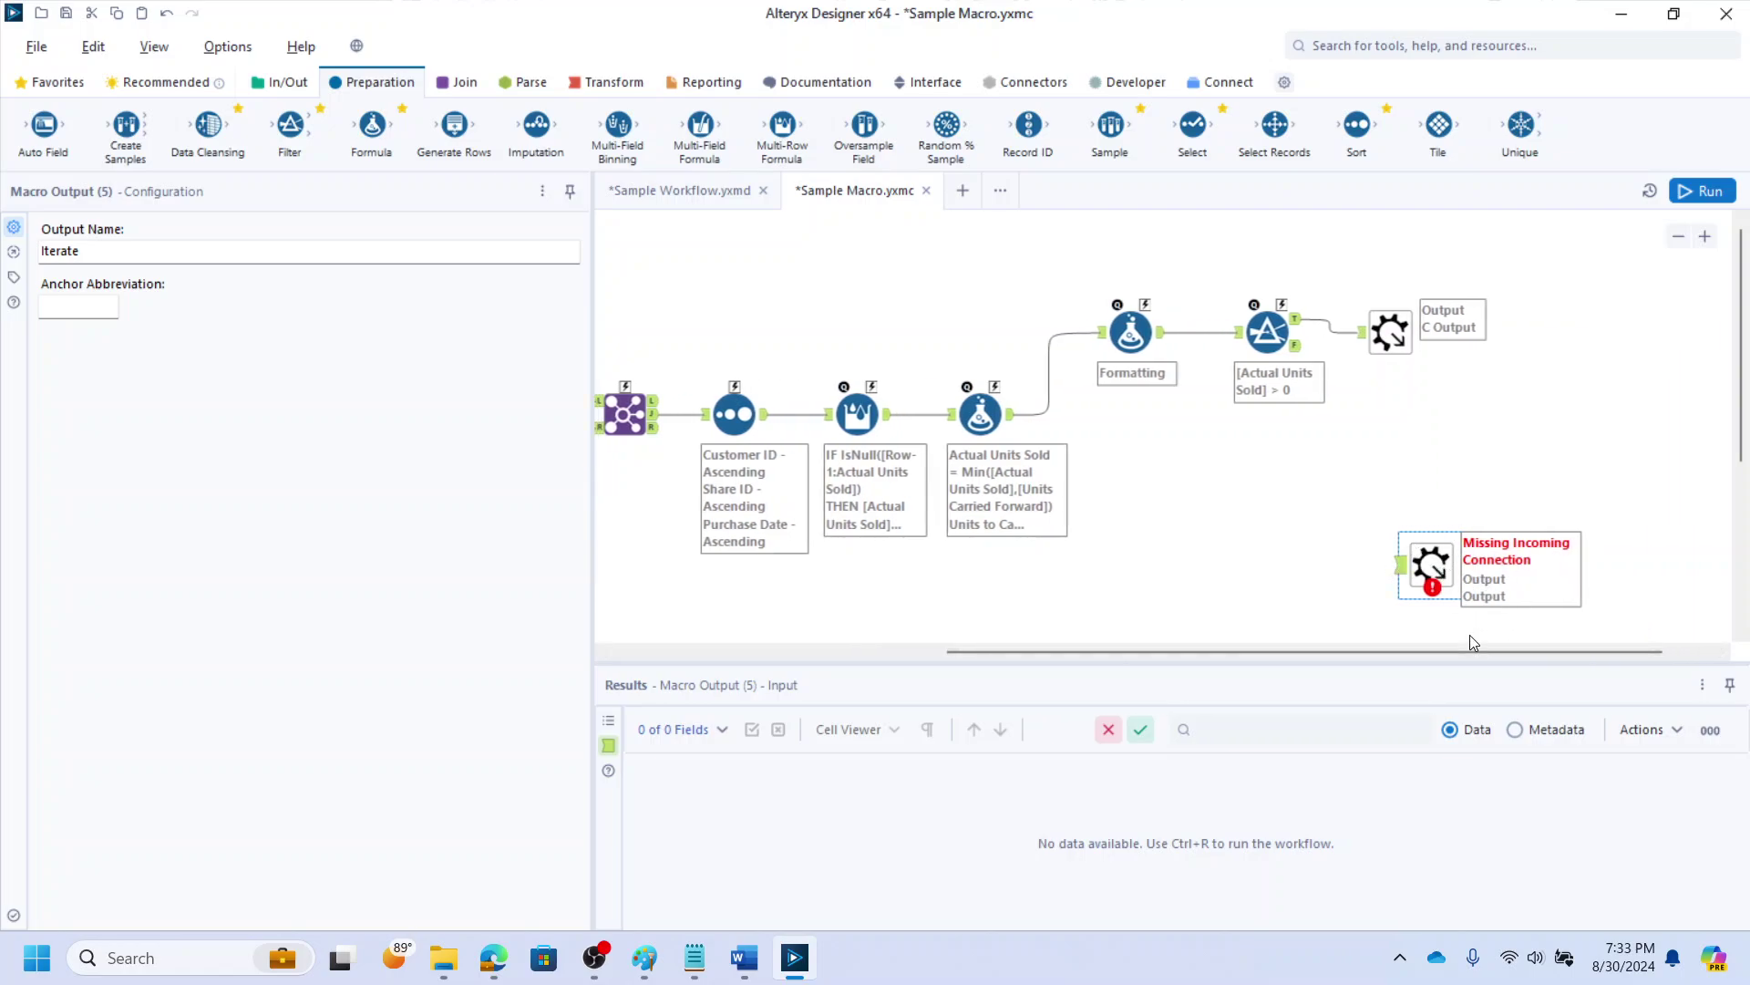
left_click_drag(1468, 638, 1133, 653)
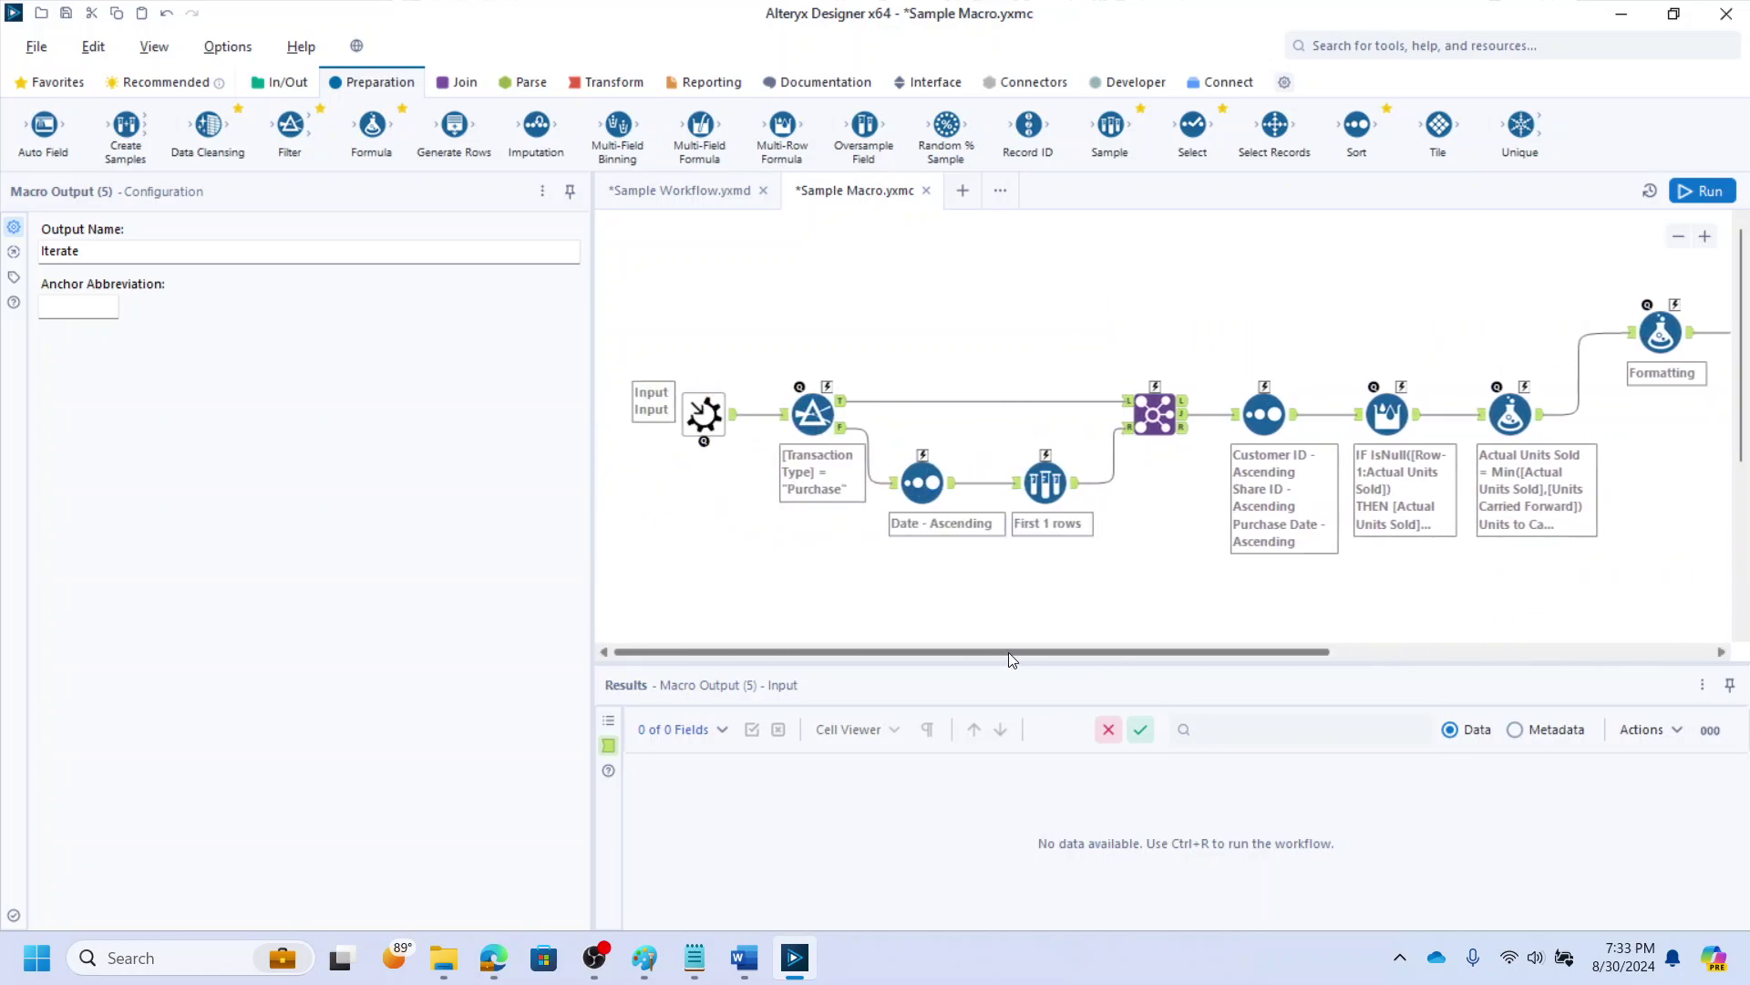
left_click(726, 424)
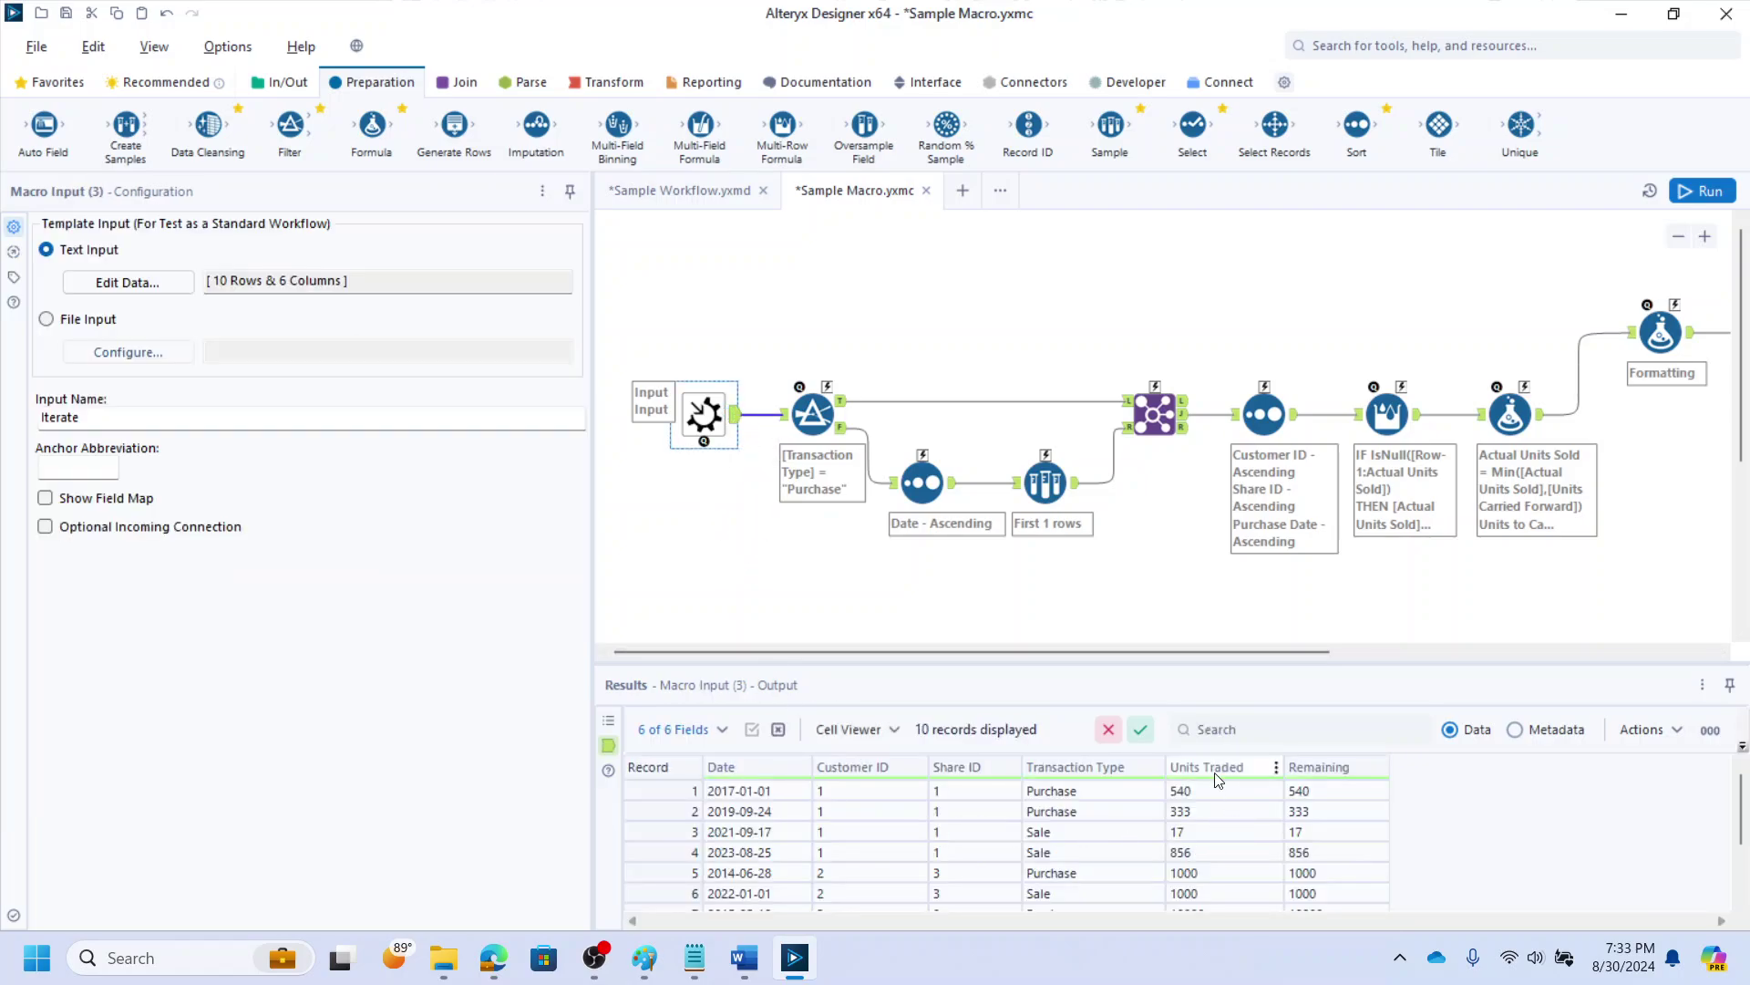
left_click_drag(1190, 653, 1471, 649)
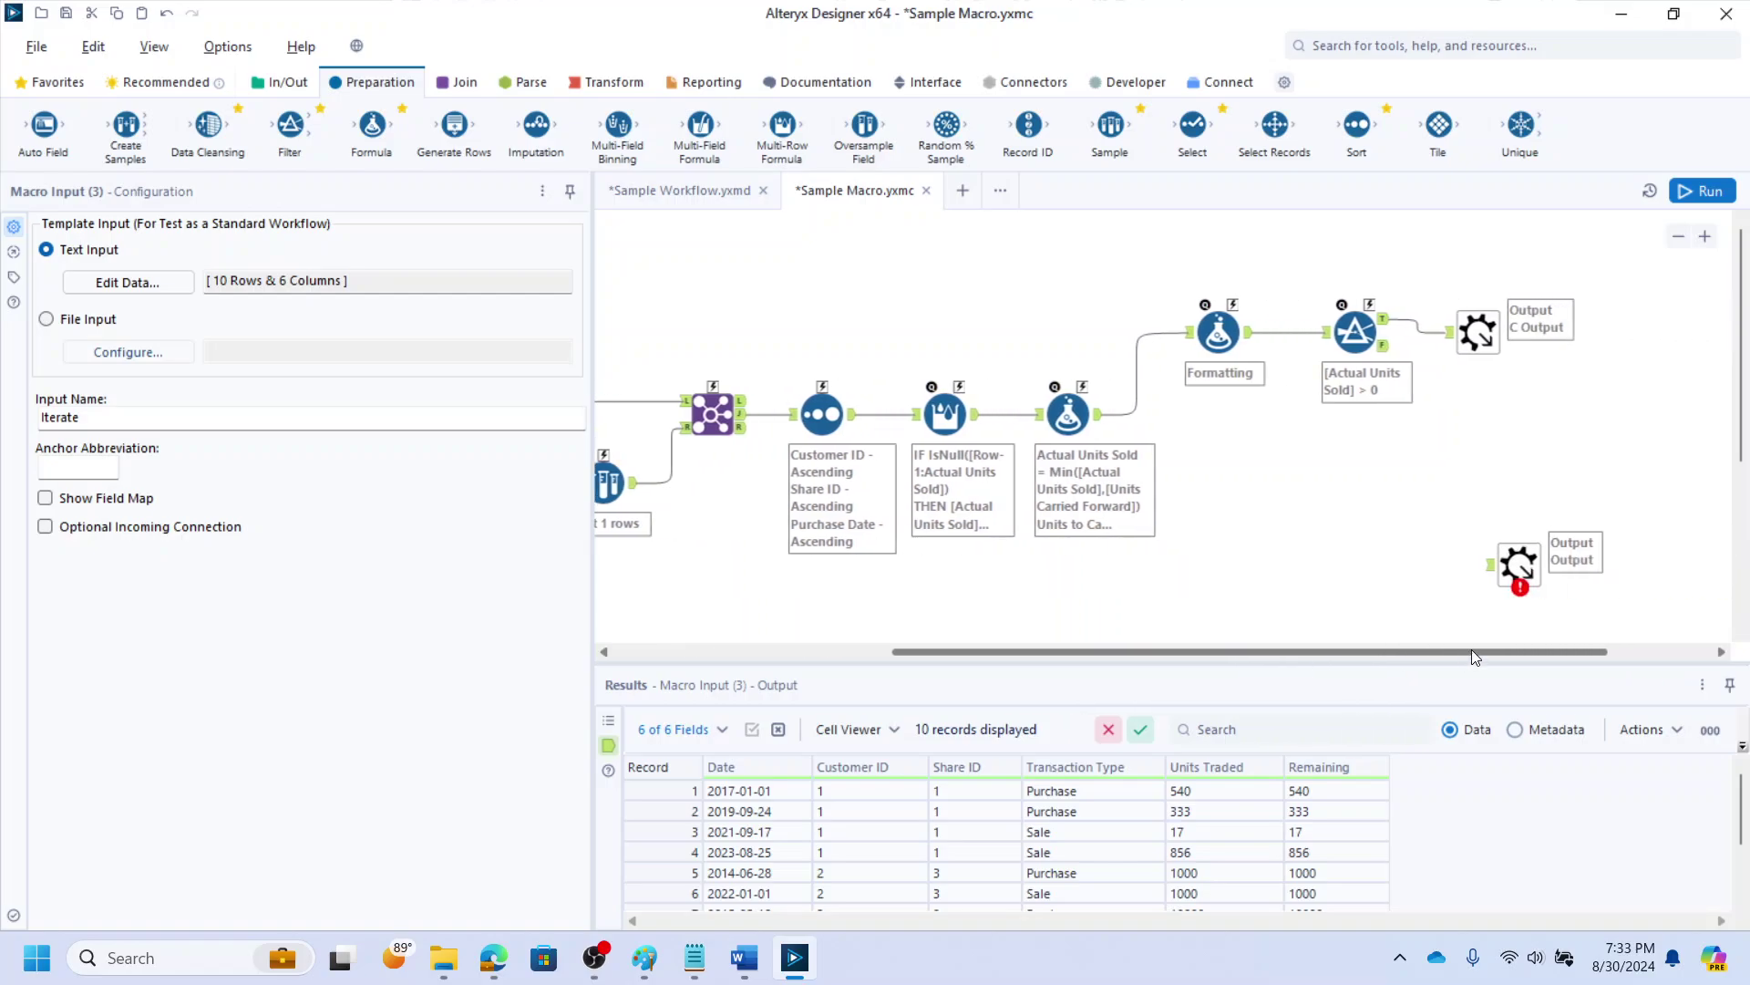
left_click(1516, 568)
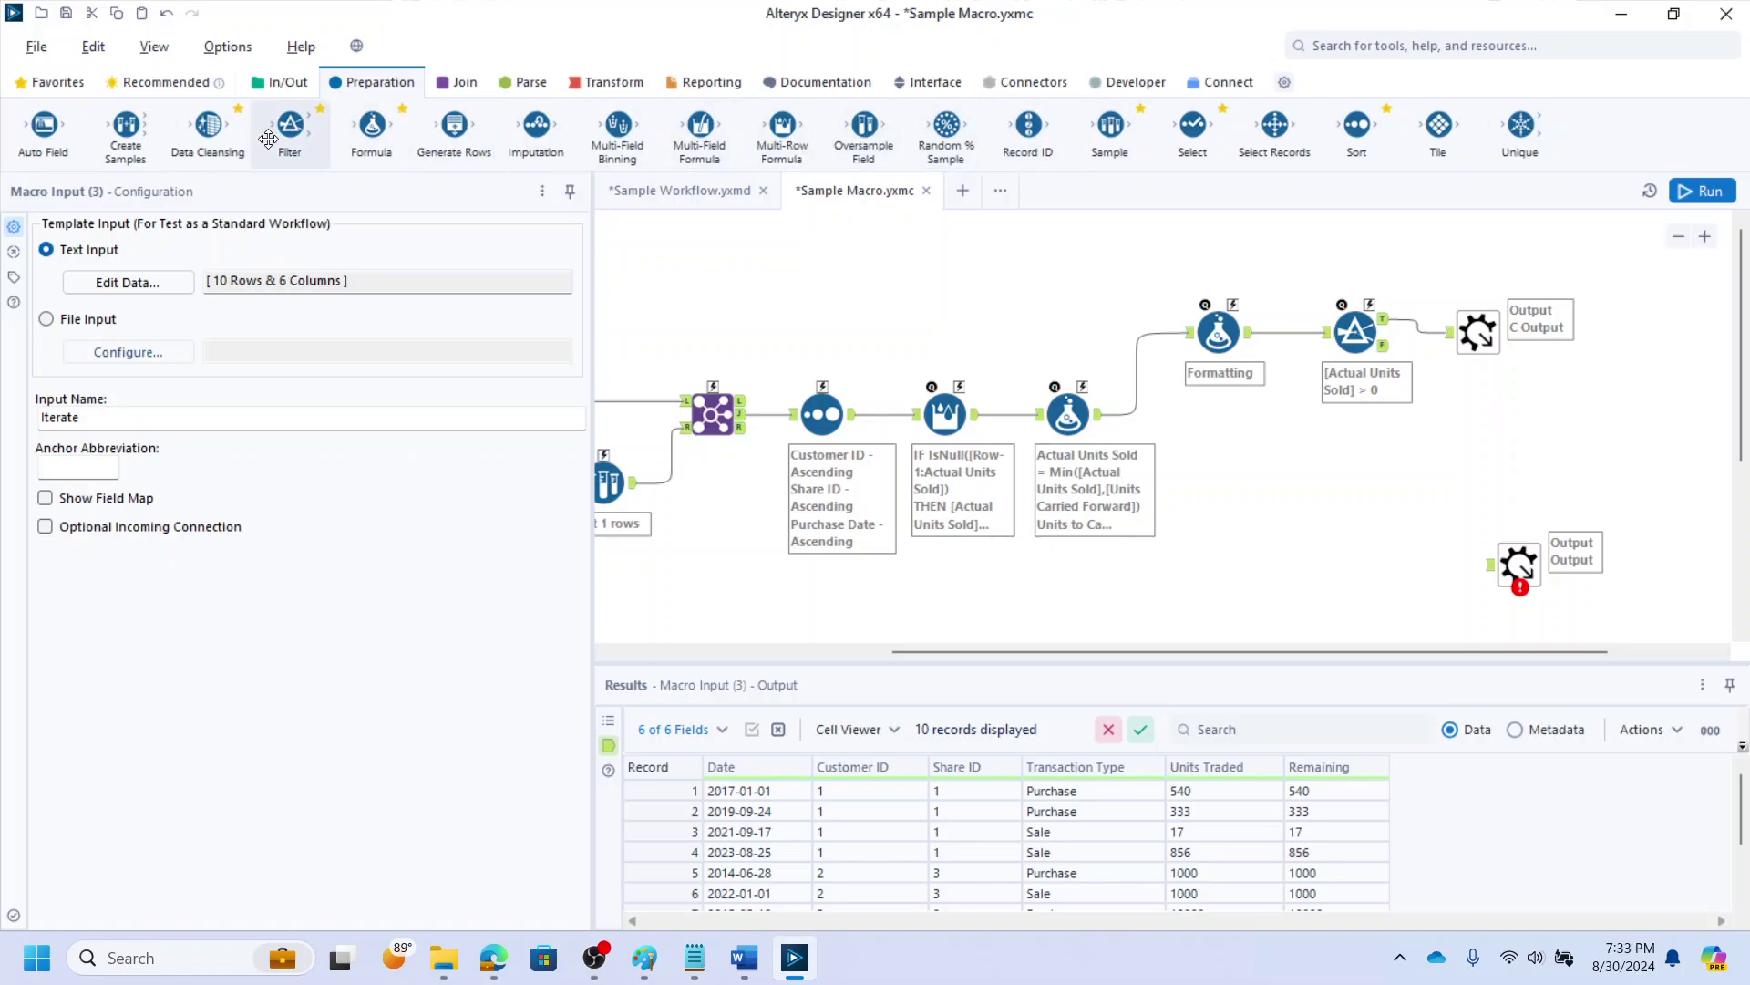
Branch a new Formula tool off the Actual Units Sold Formula tool, adding a Transaction Type column with the value "Purchase"
left_click_drag(352, 126, 1209, 447)
left_click(110, 249)
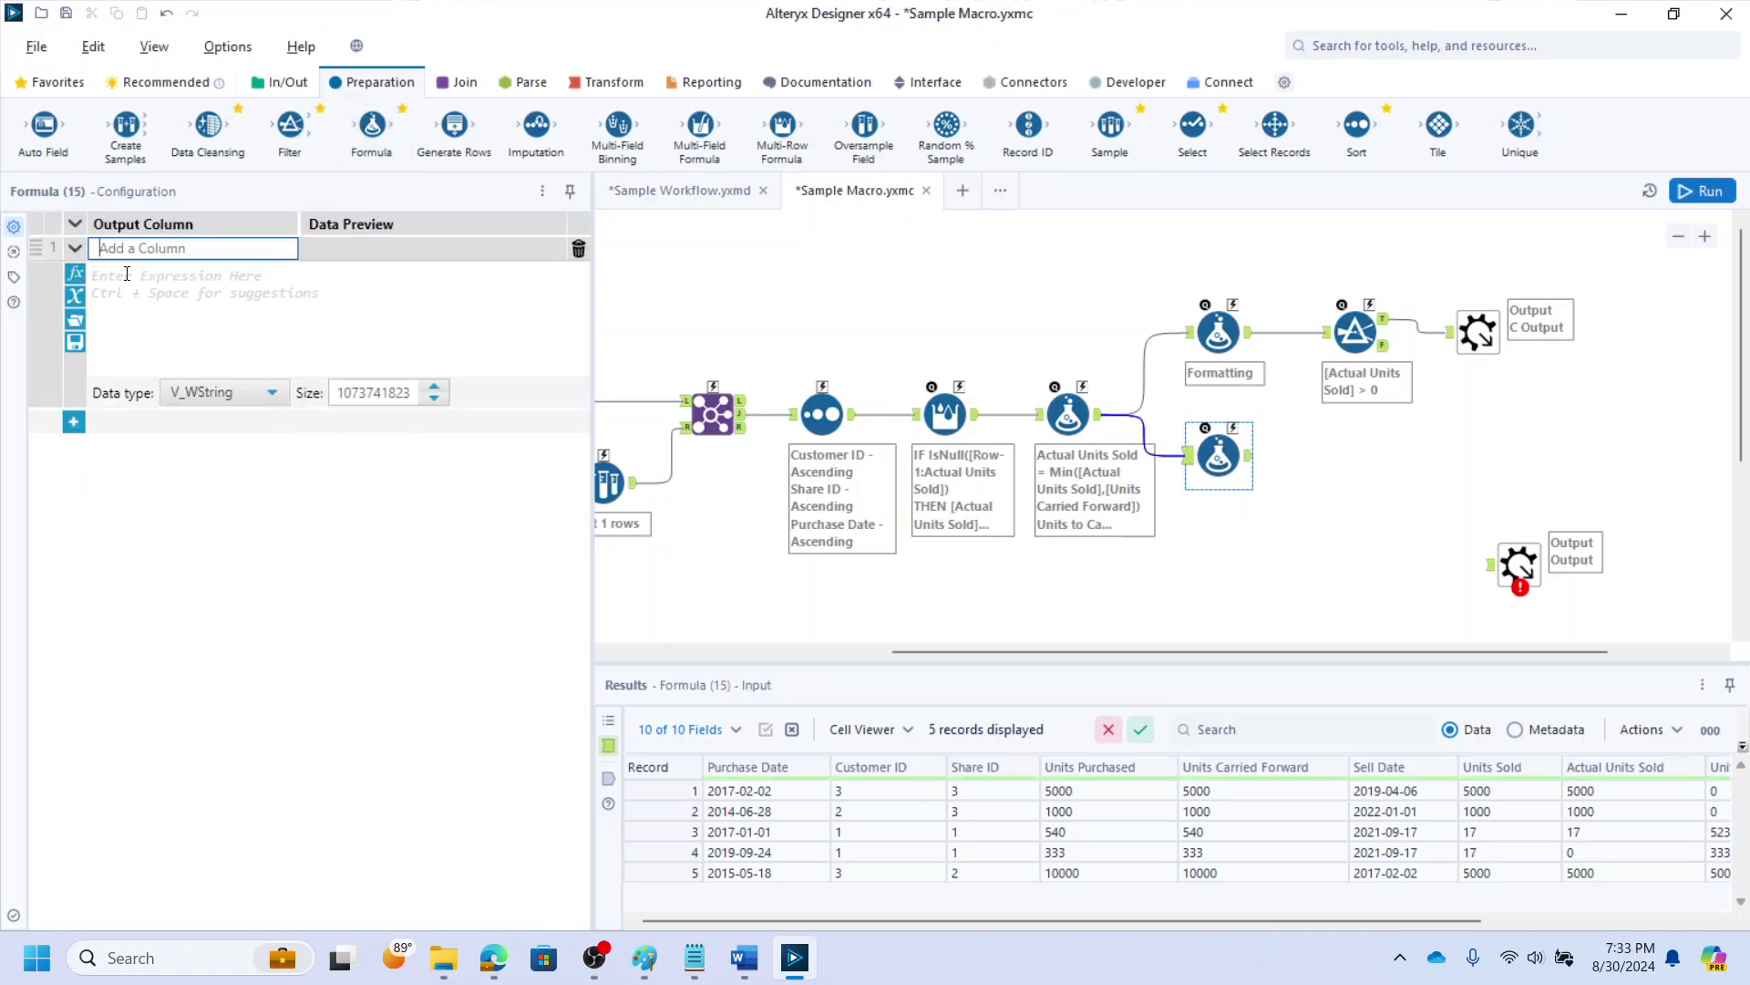
type("Transaction Type")
left_click(292, 298)
type("\"Pur")
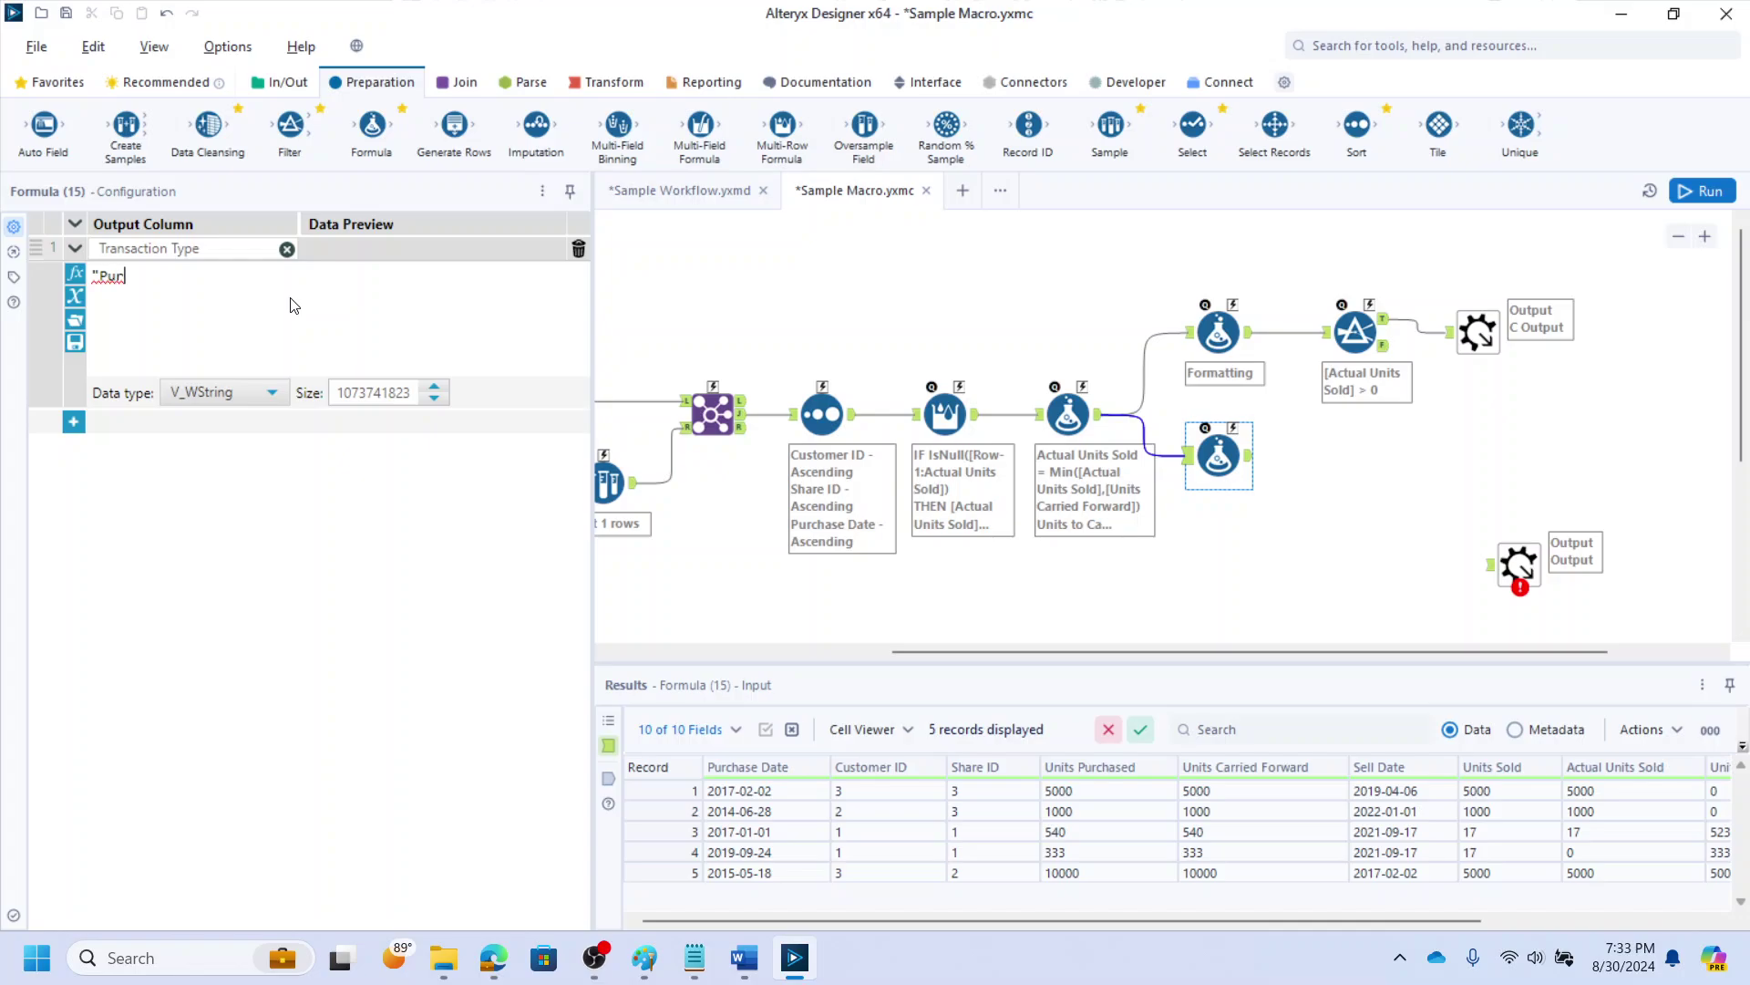
type("chase\"")
left_click_drag(1147, 920, 1365, 920)
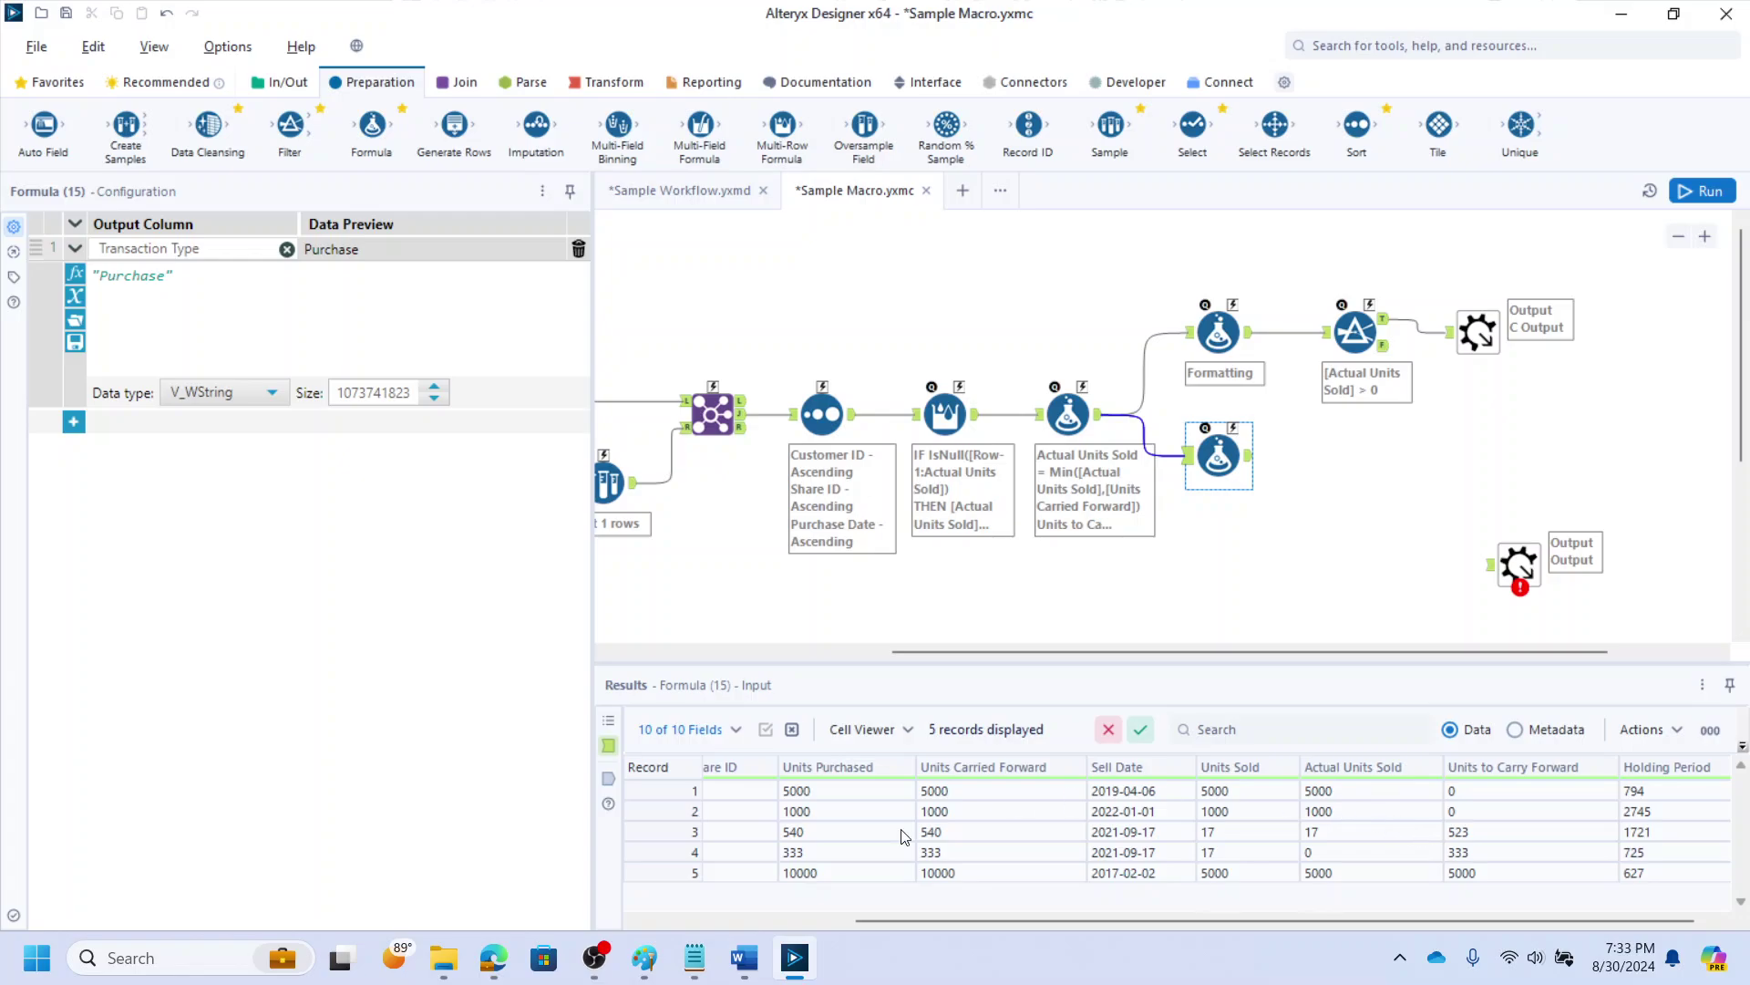
left_click_drag(1103, 920, 948, 919)
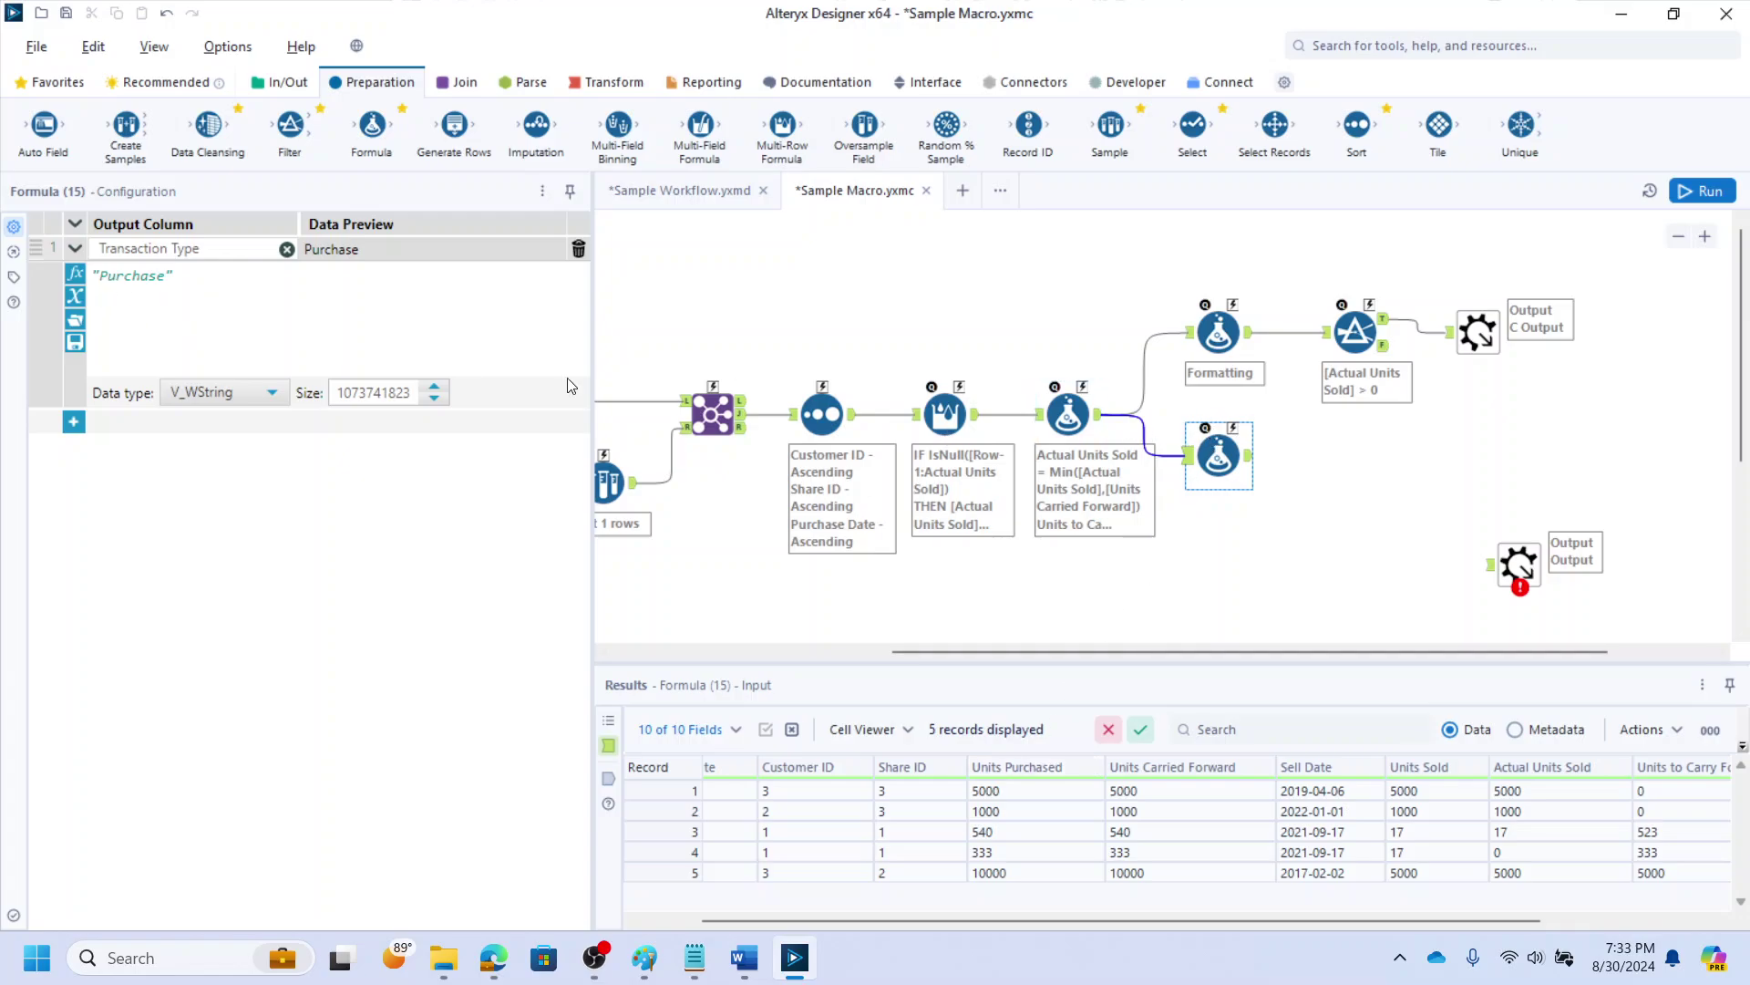
left_click(1178, 443)
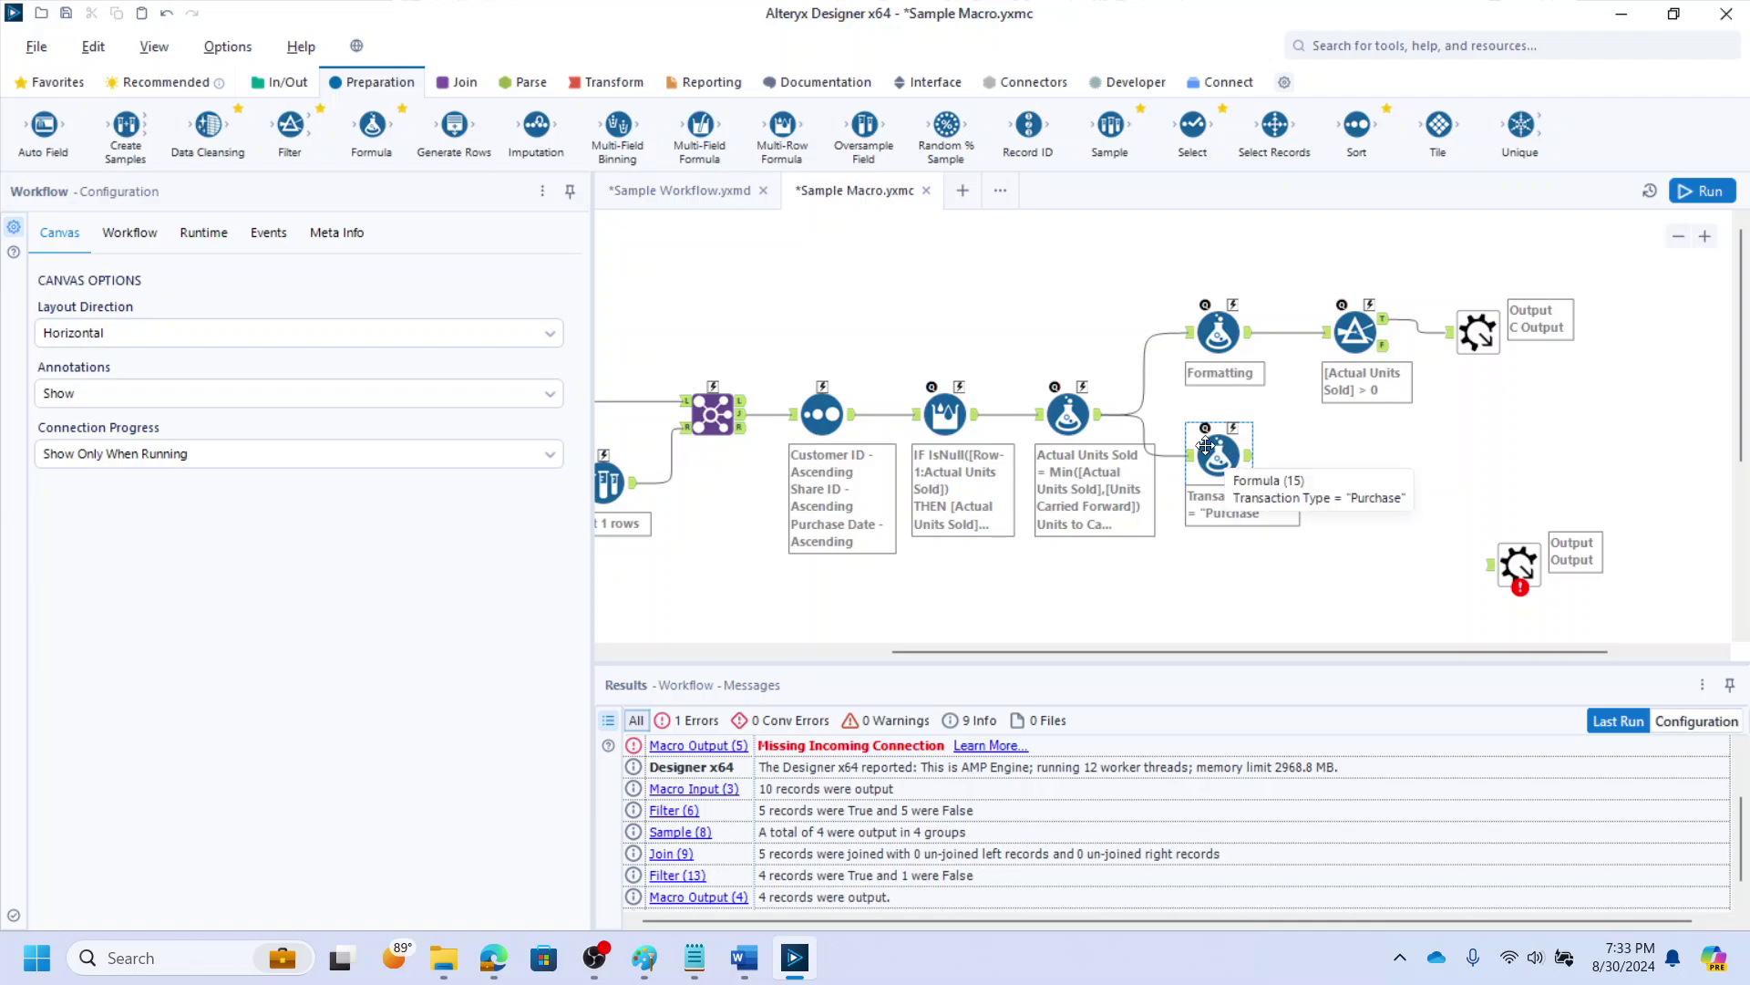
Add a Select tool after the Transaction Type Formula, renaming Purchase Date to Date and Units Purchased to Units Traded
left_click_drag(1193, 128, 1355, 454)
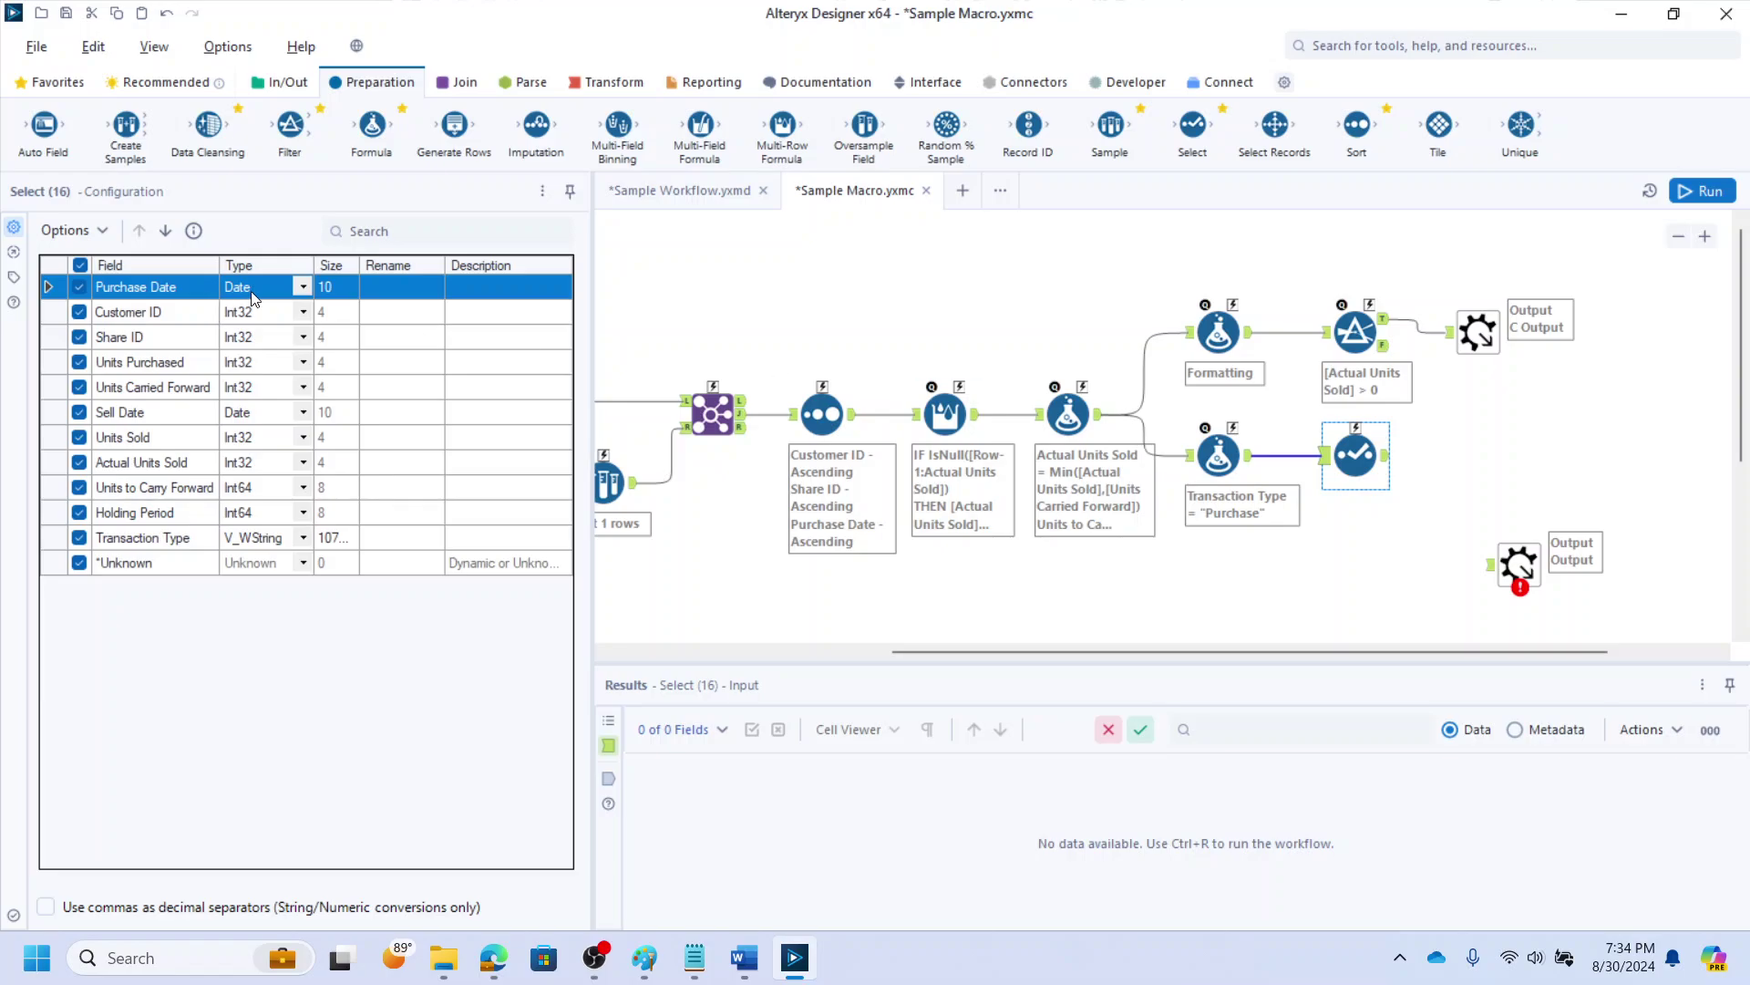
left_click(420, 290)
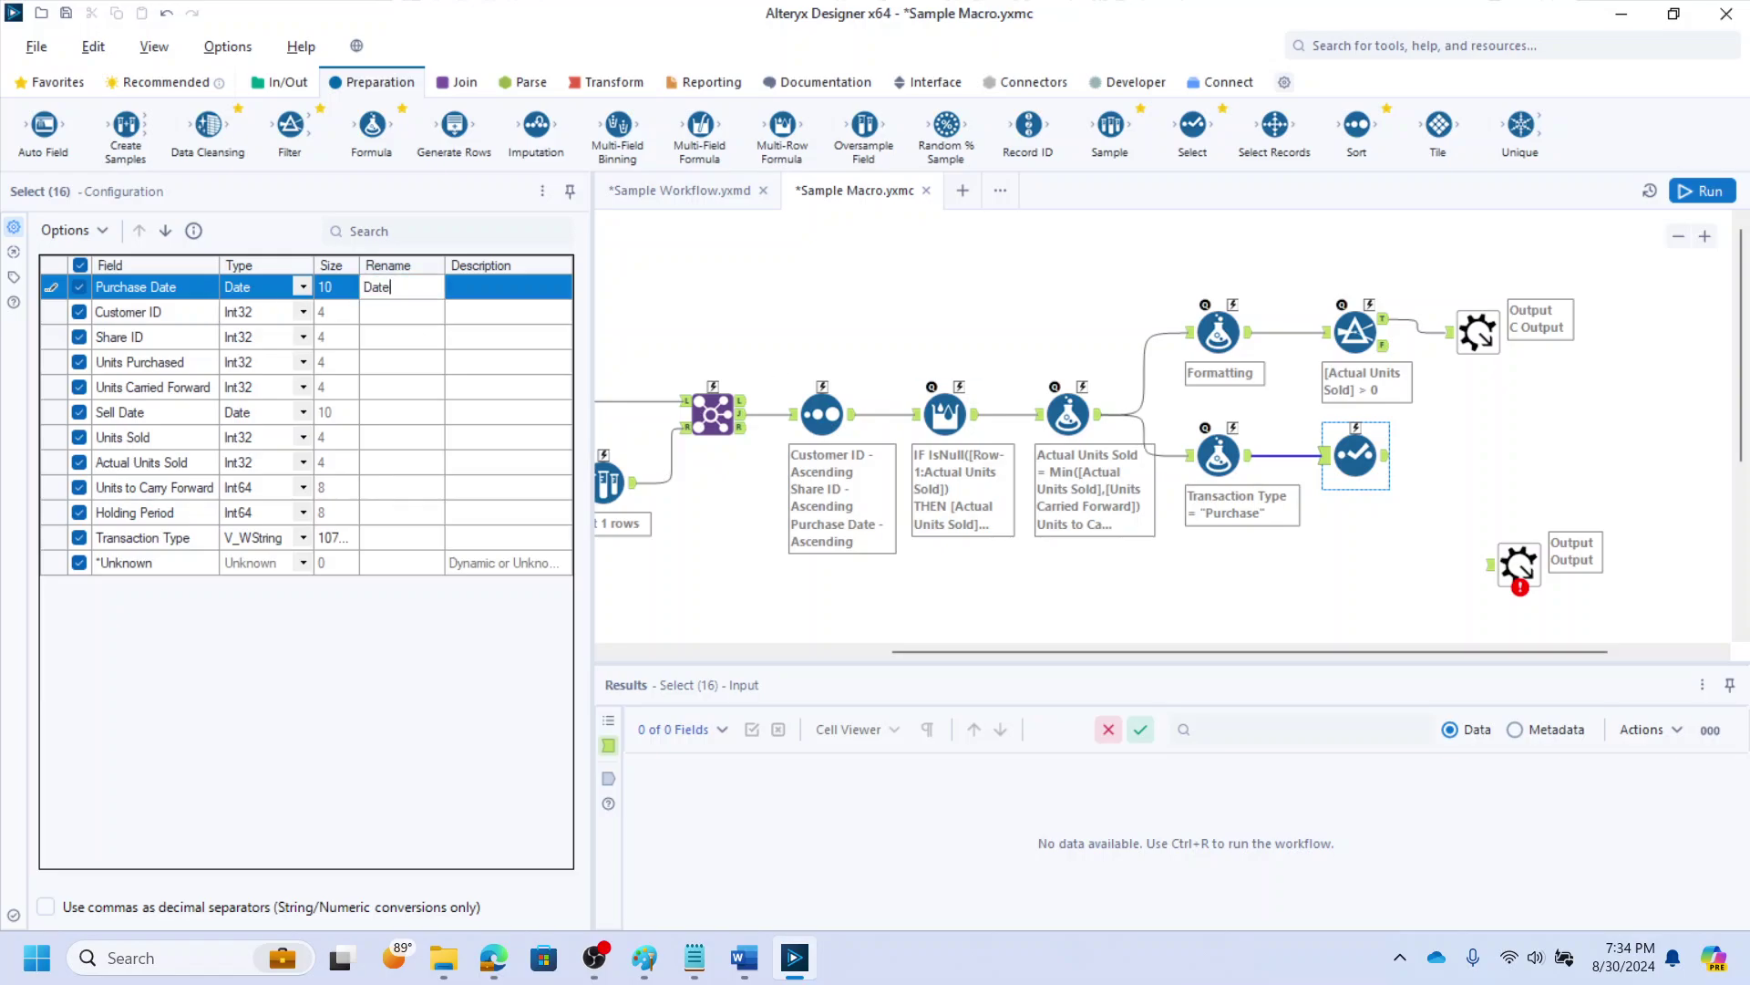
left_click(147, 314)
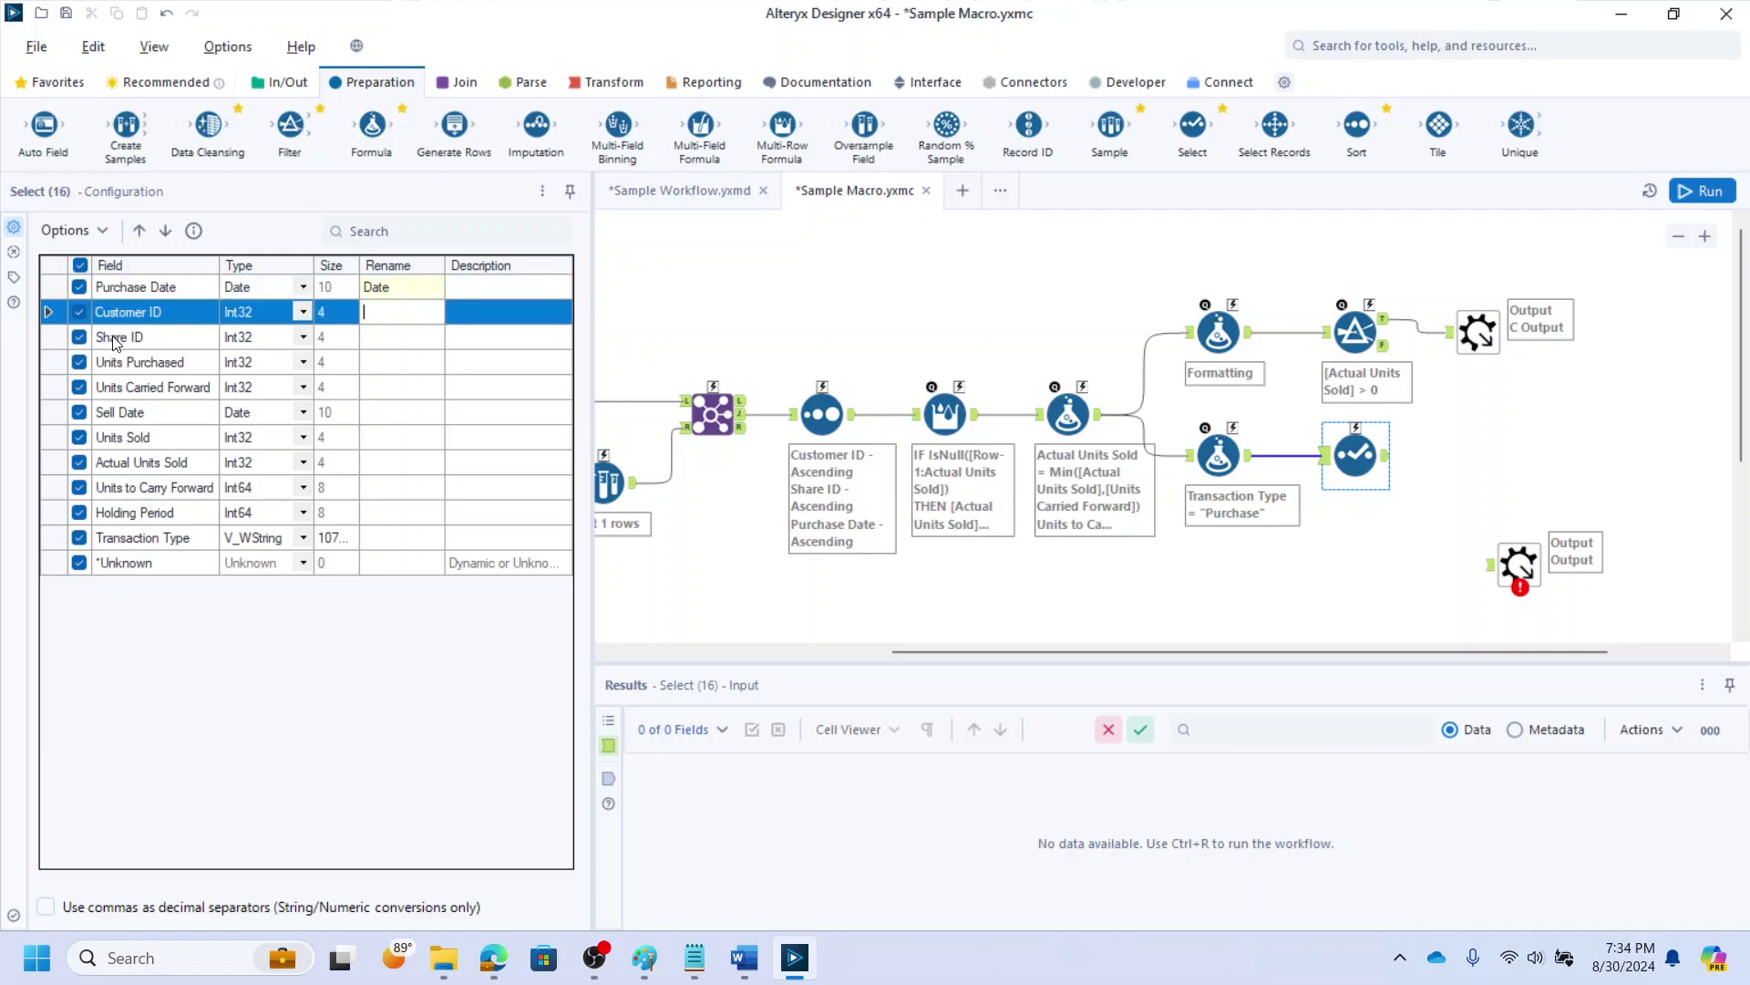
left_click(399, 363)
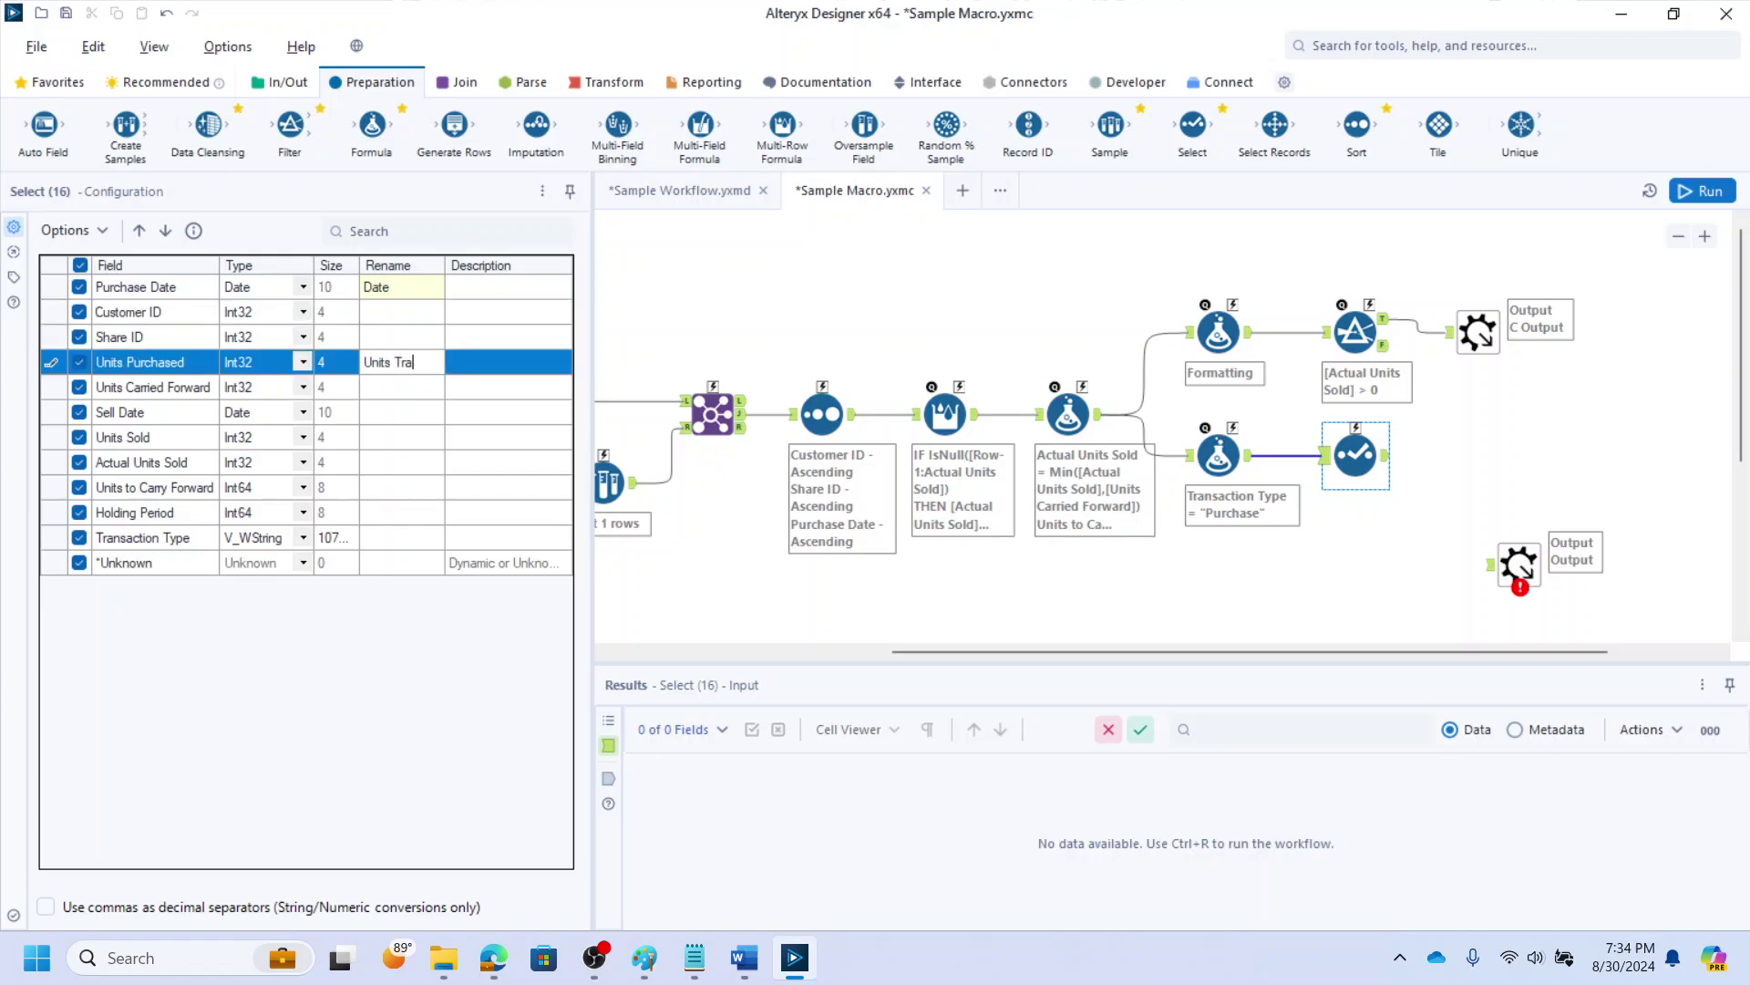
key("Return")
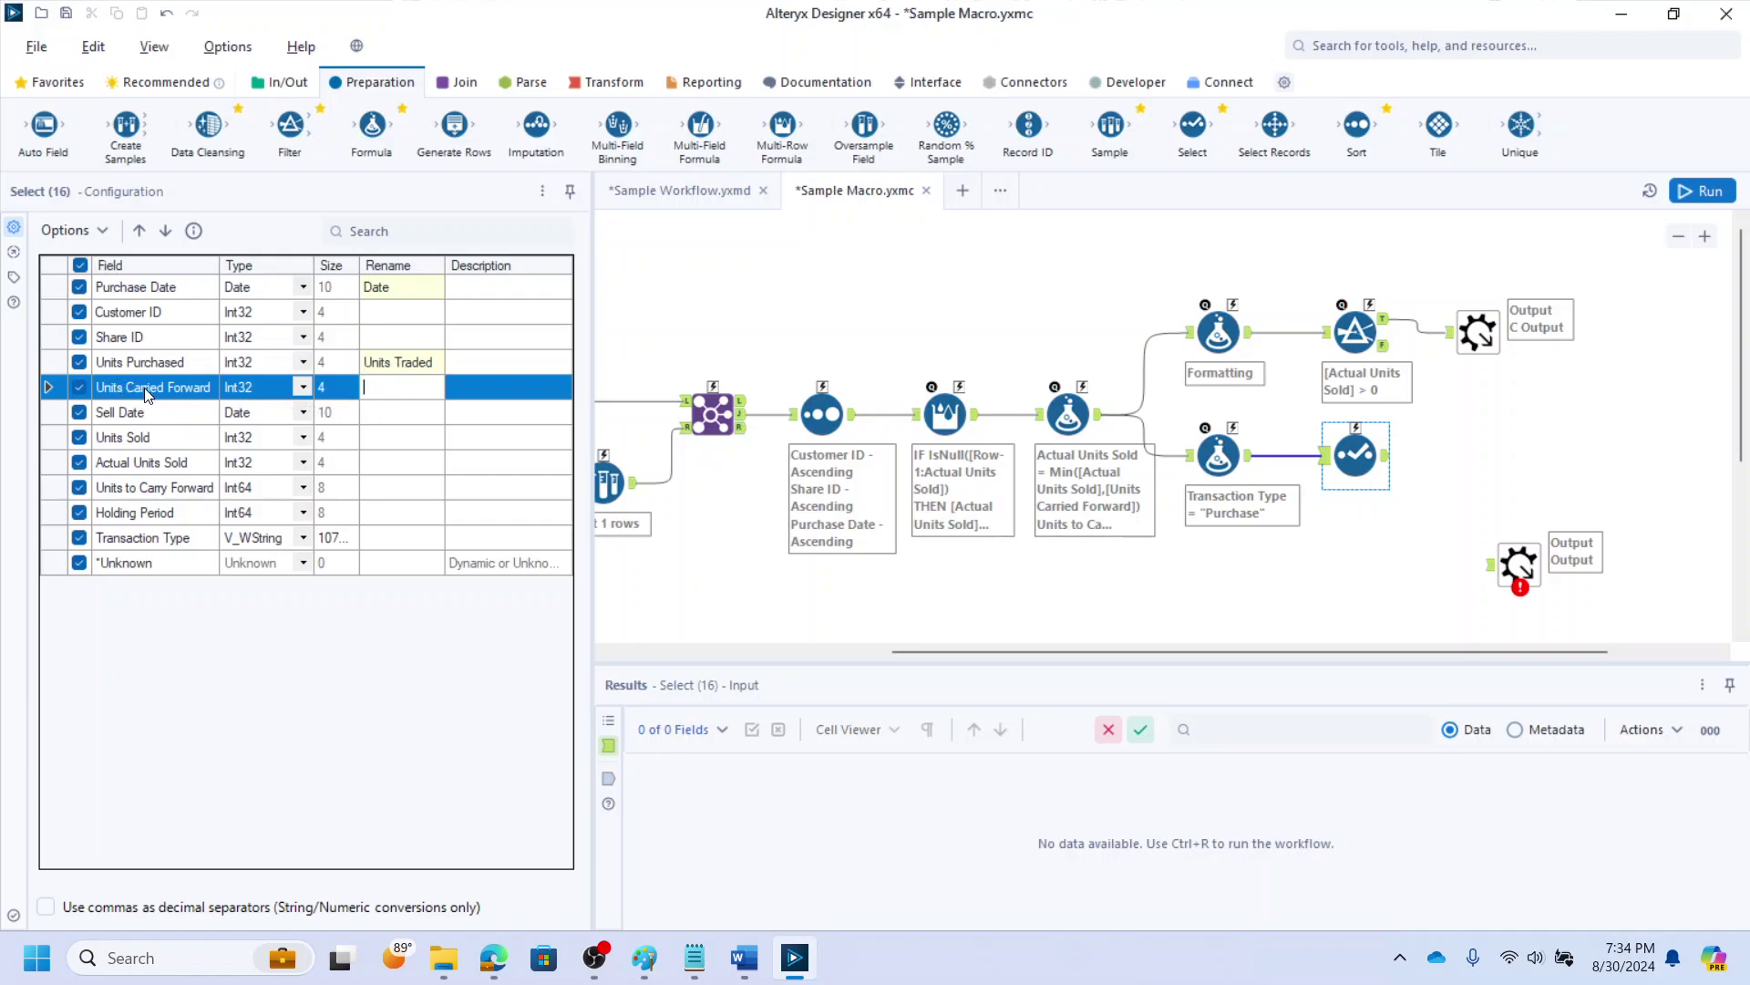
Exclude Units Carried Forward, Sell Date, Units Sold and Actual Units Sold from the Select tool's fields
left_click(81, 389)
left_click(80, 412)
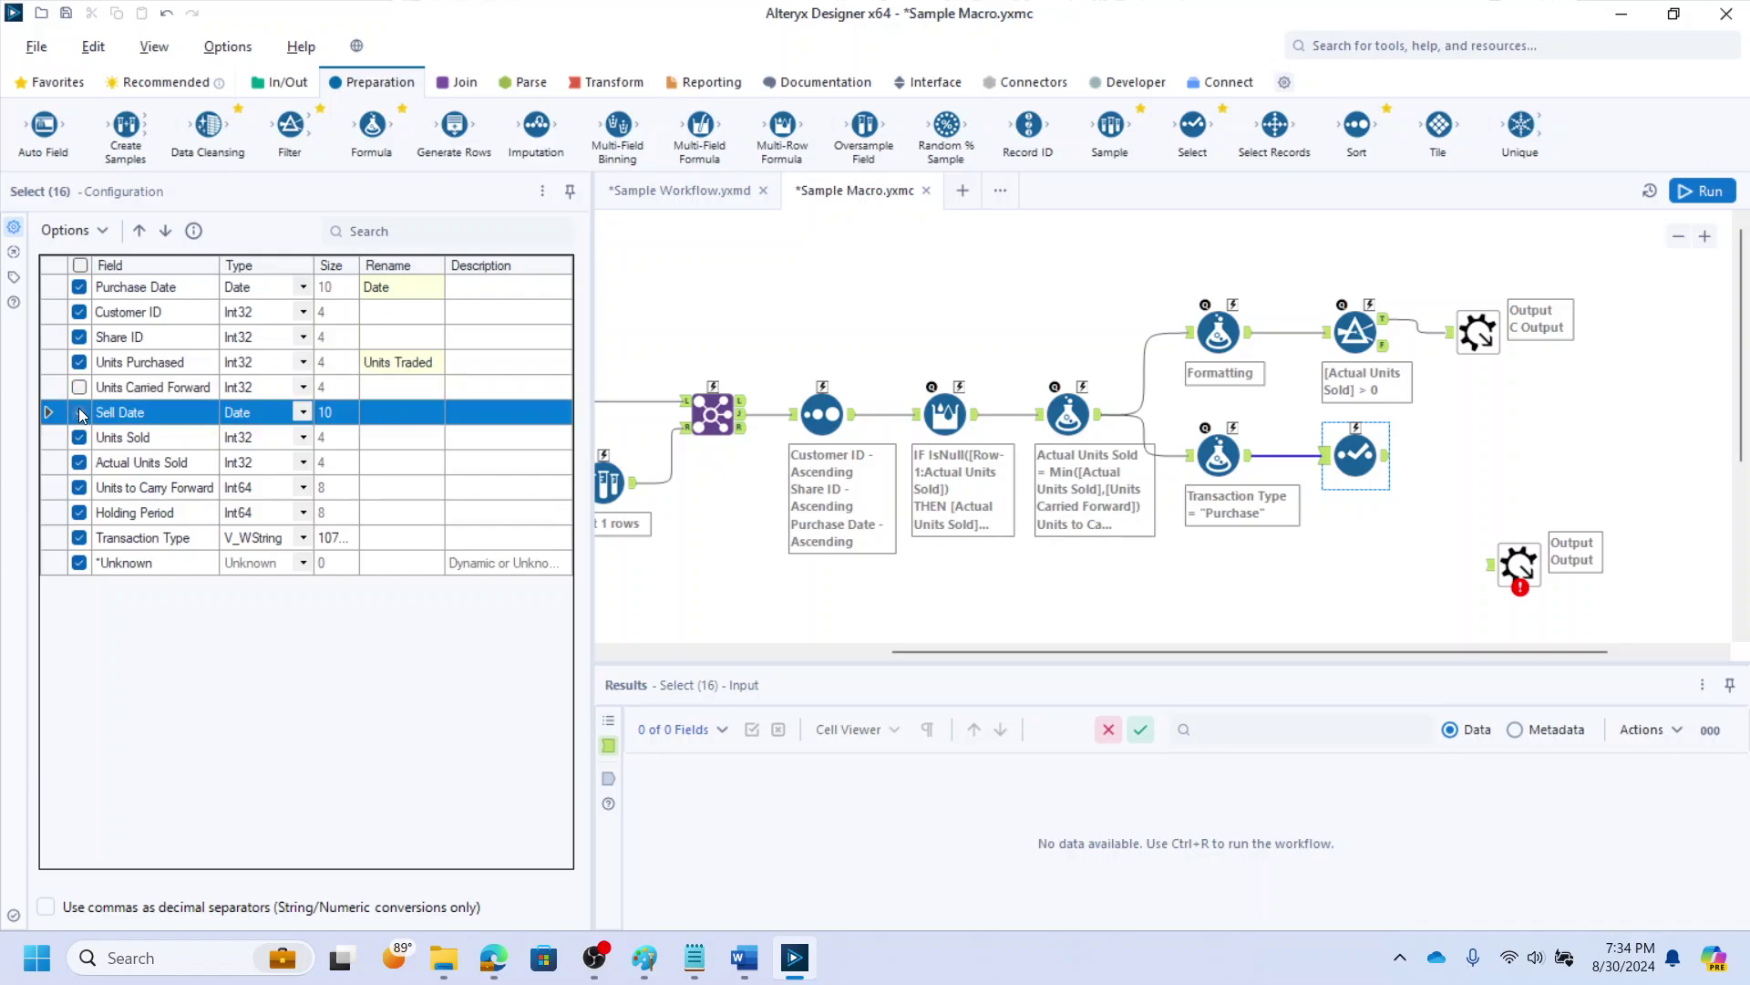
left_click(80, 437)
left_click(80, 462)
left_click(80, 462)
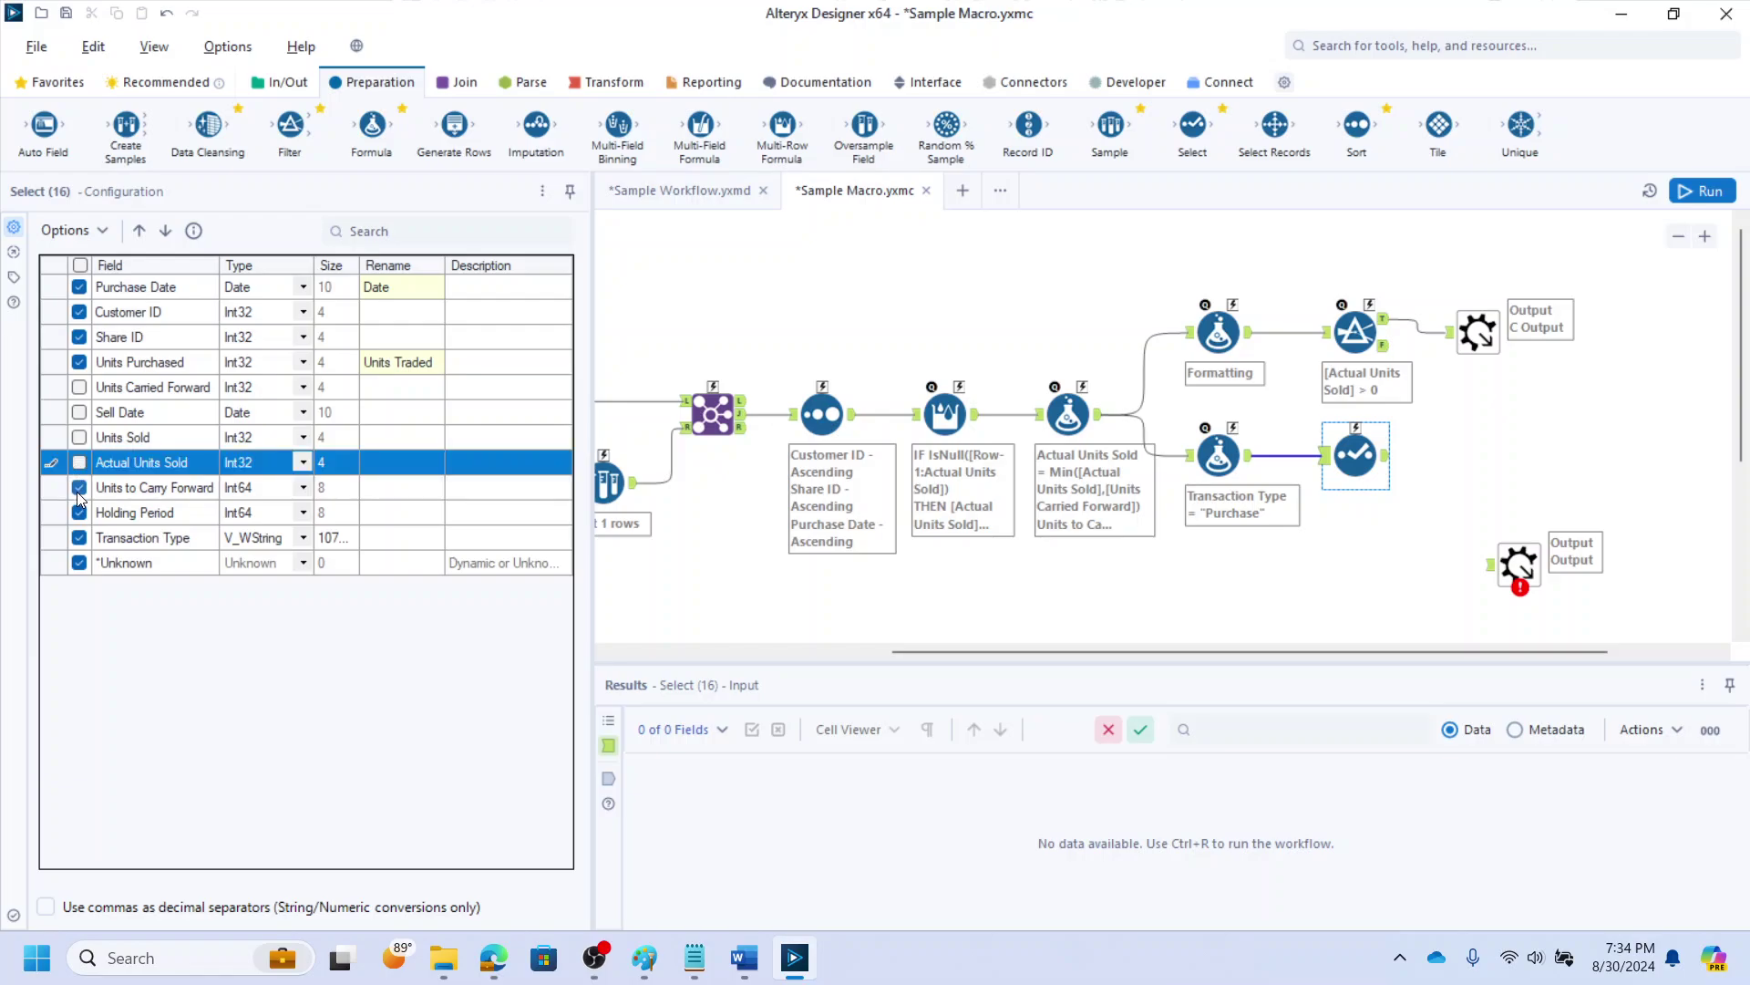
Move Units to Carry Forward directly below Units Purchased in the Select tool and rename it to Remaining
left_click(61, 492)
left_click(138, 231)
left_click(139, 230)
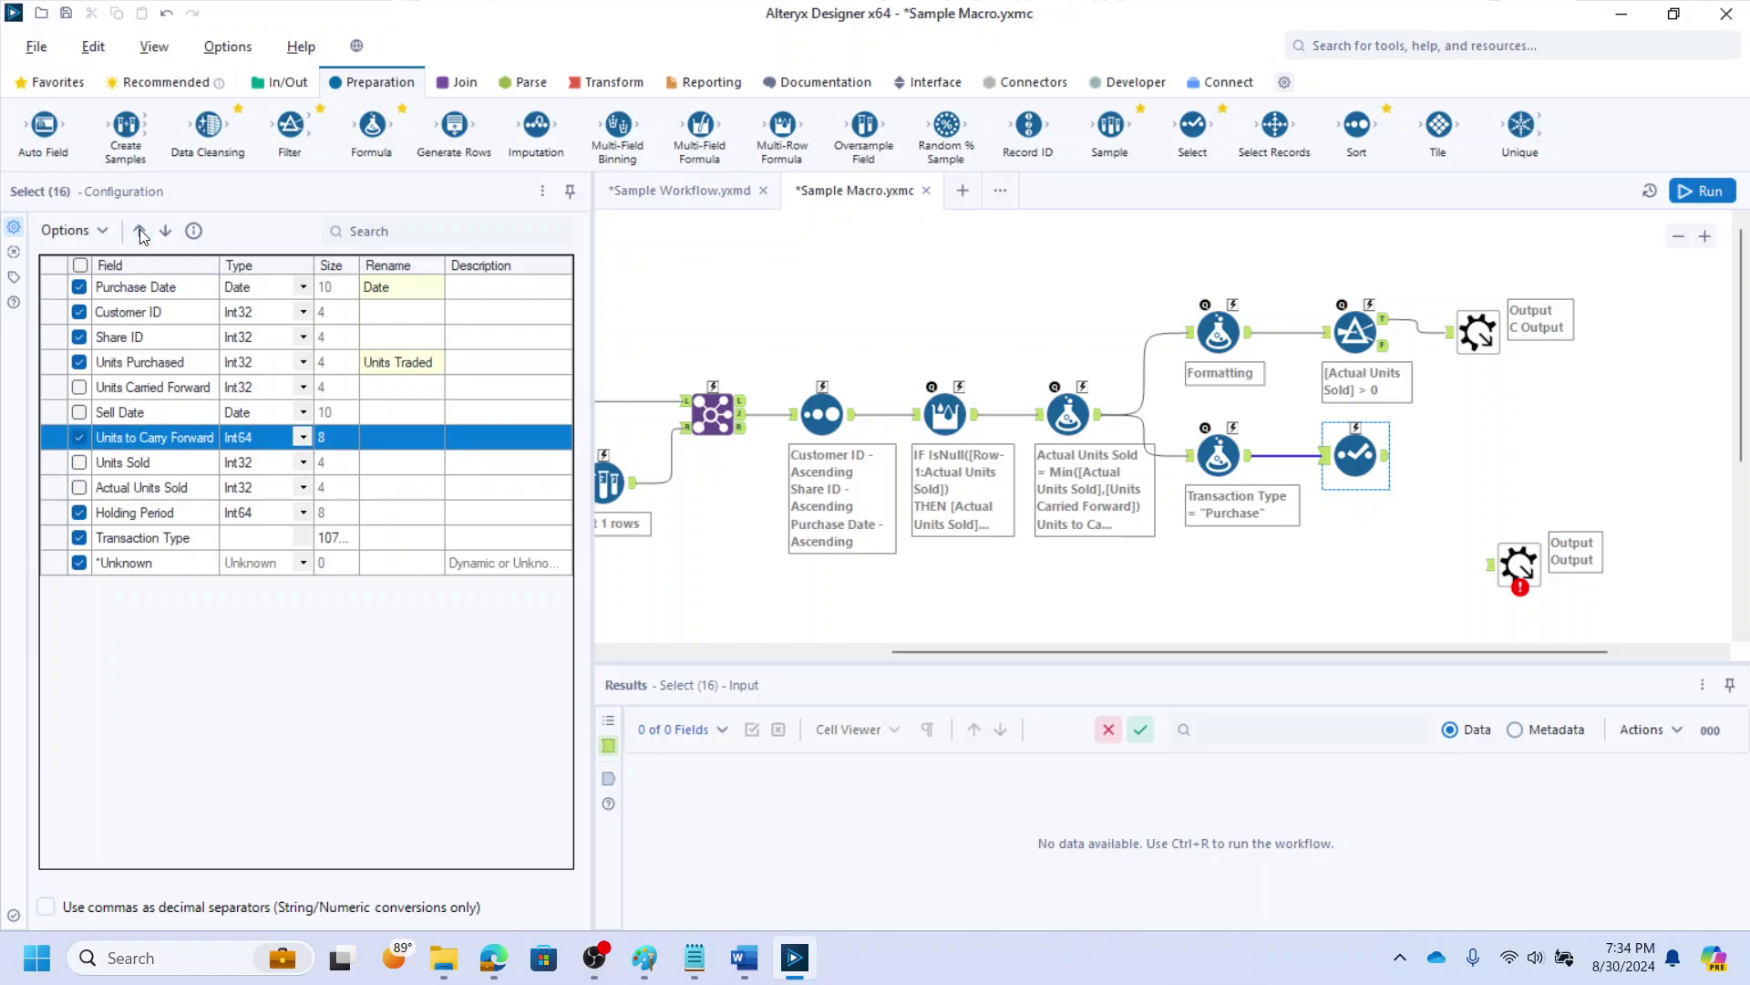
left_click(138, 230)
left_click(138, 230)
left_click(415, 385)
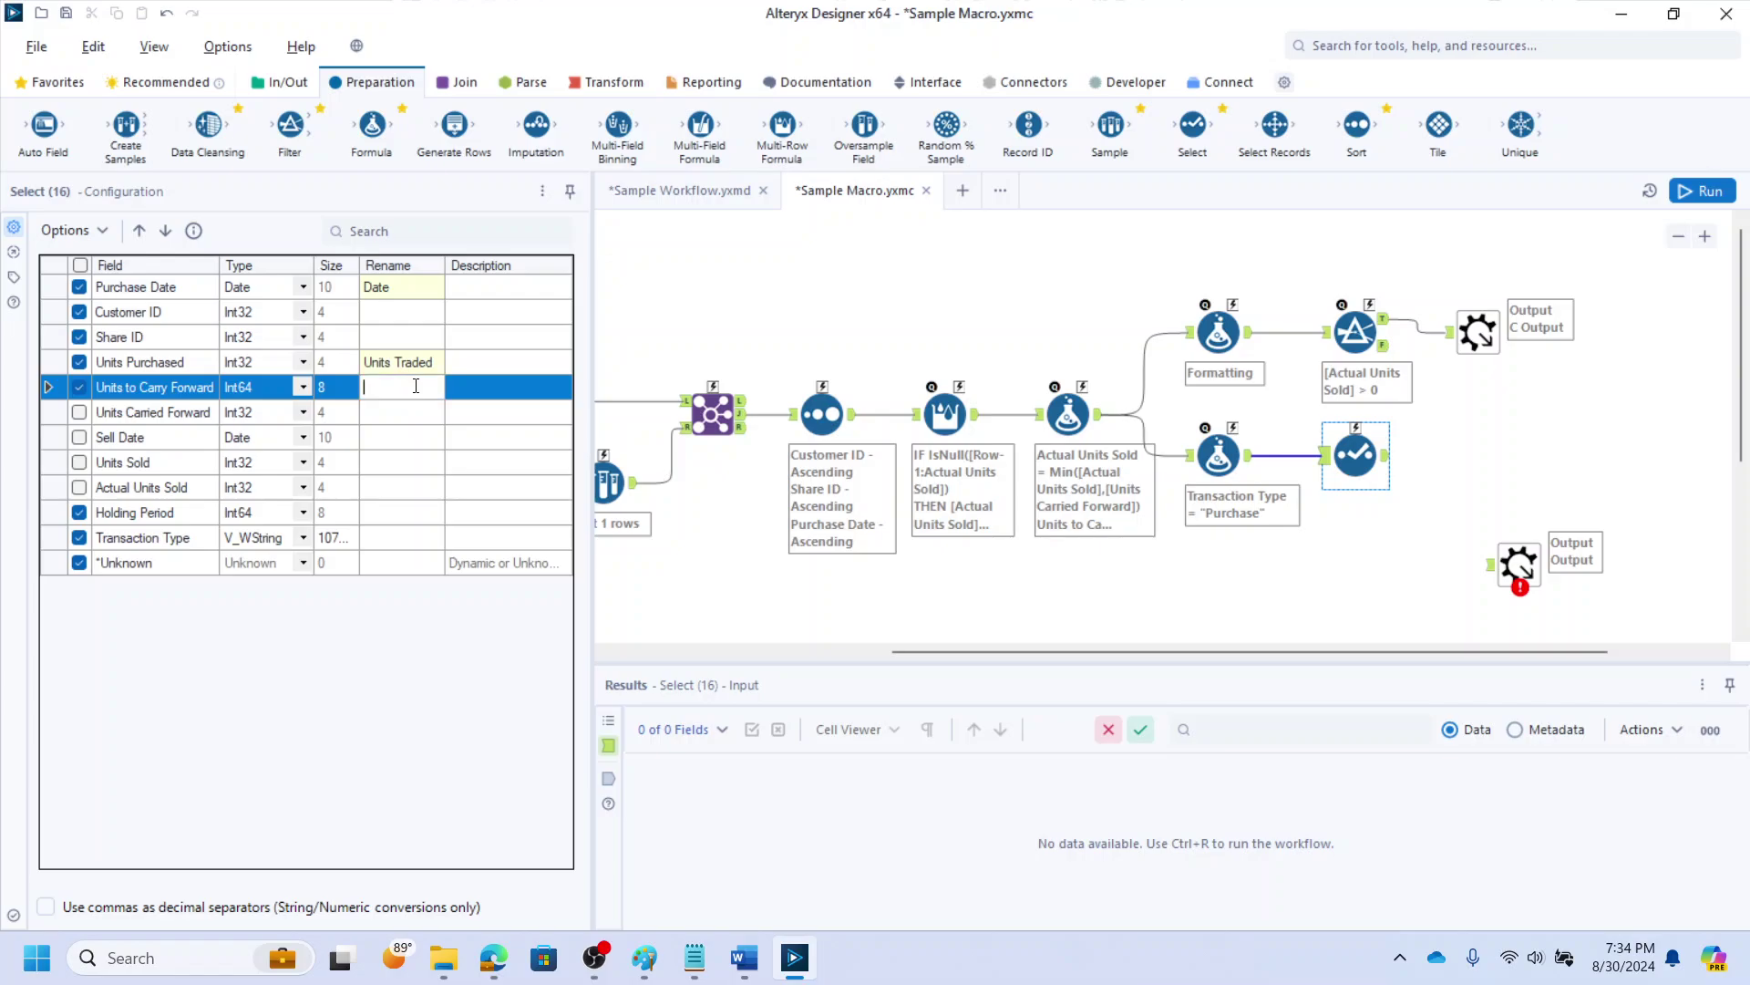
type("Remaining")
key("Return")
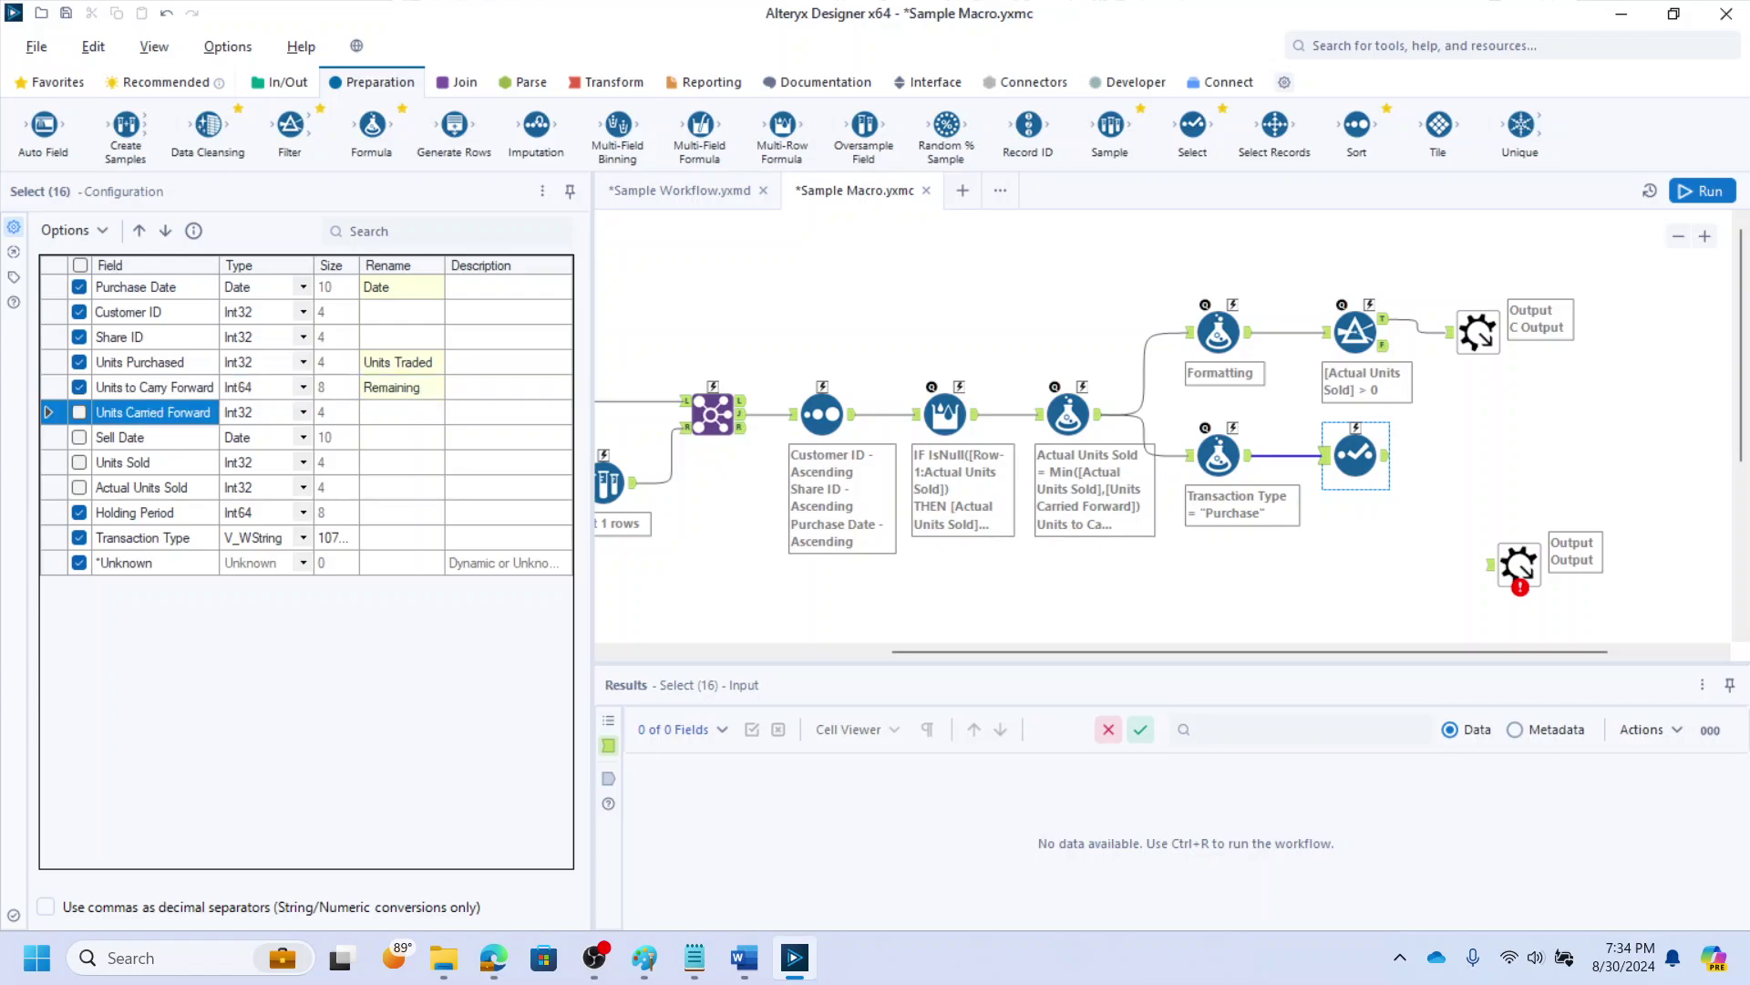
Exclude Holding Period from the Select tool and move Transaction Type directly above Units Purchased
left_click(79, 512)
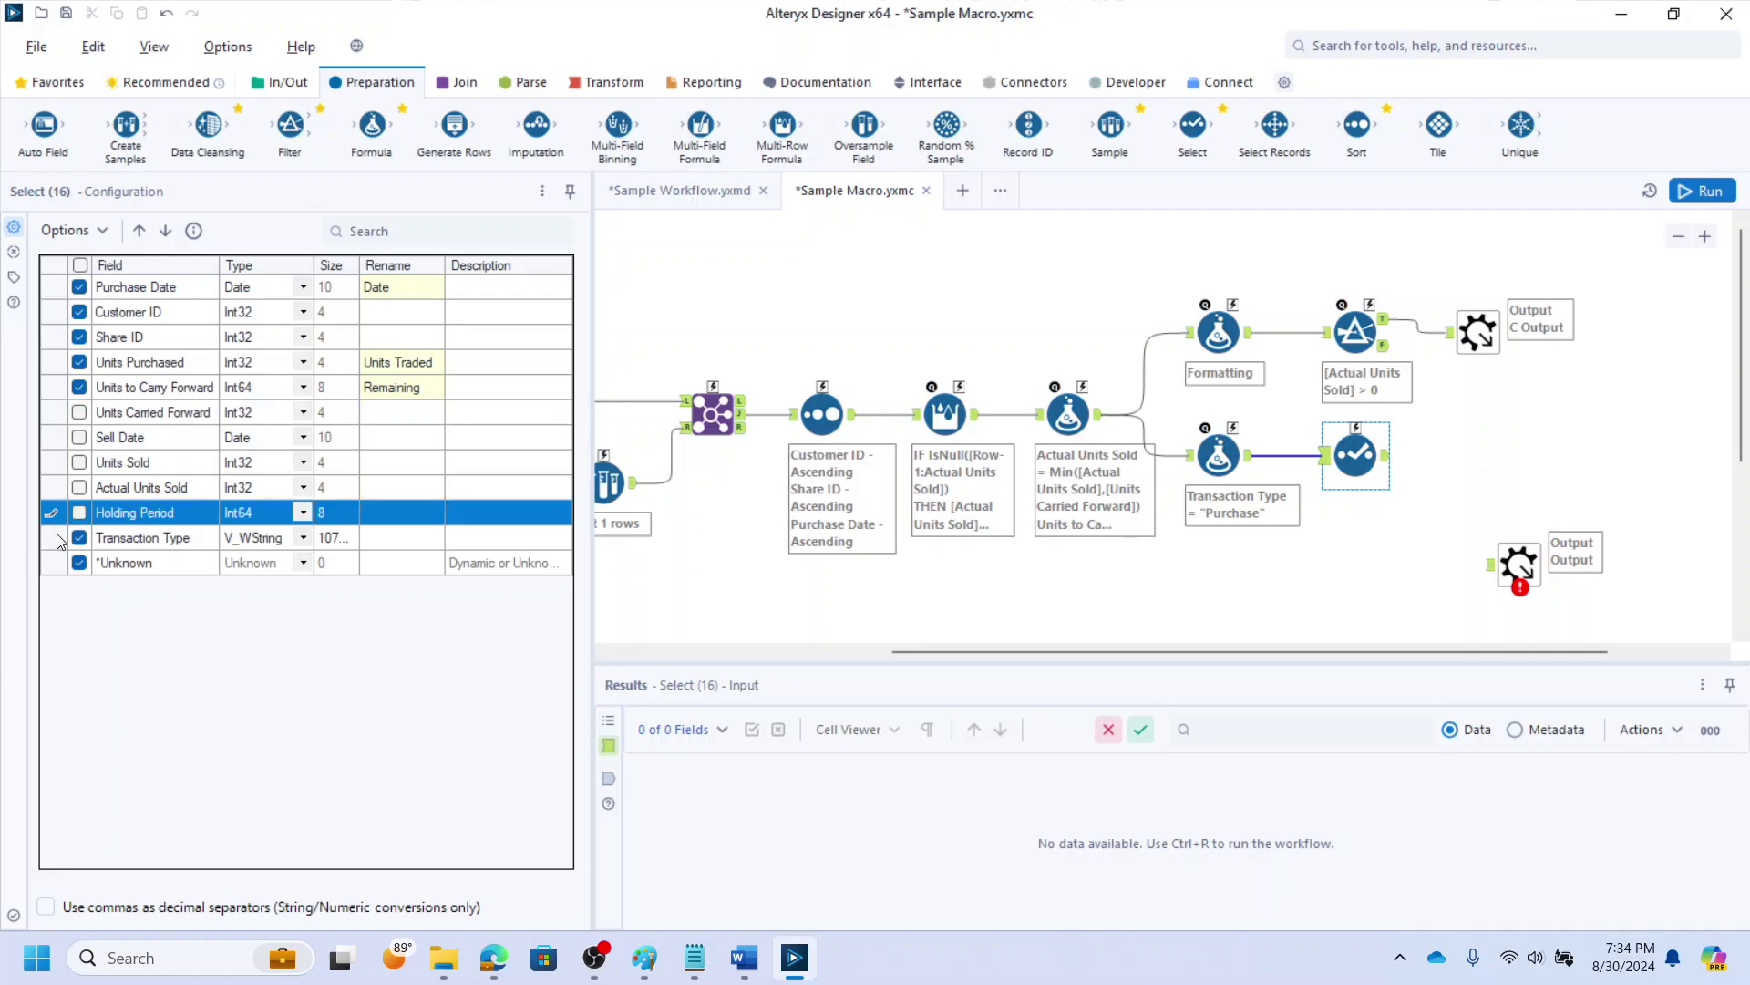
left_click(61, 539)
left_click(141, 231)
left_click(141, 231)
left_click(141, 231)
left_click(141, 231)
left_click(142, 231)
left_click(141, 231)
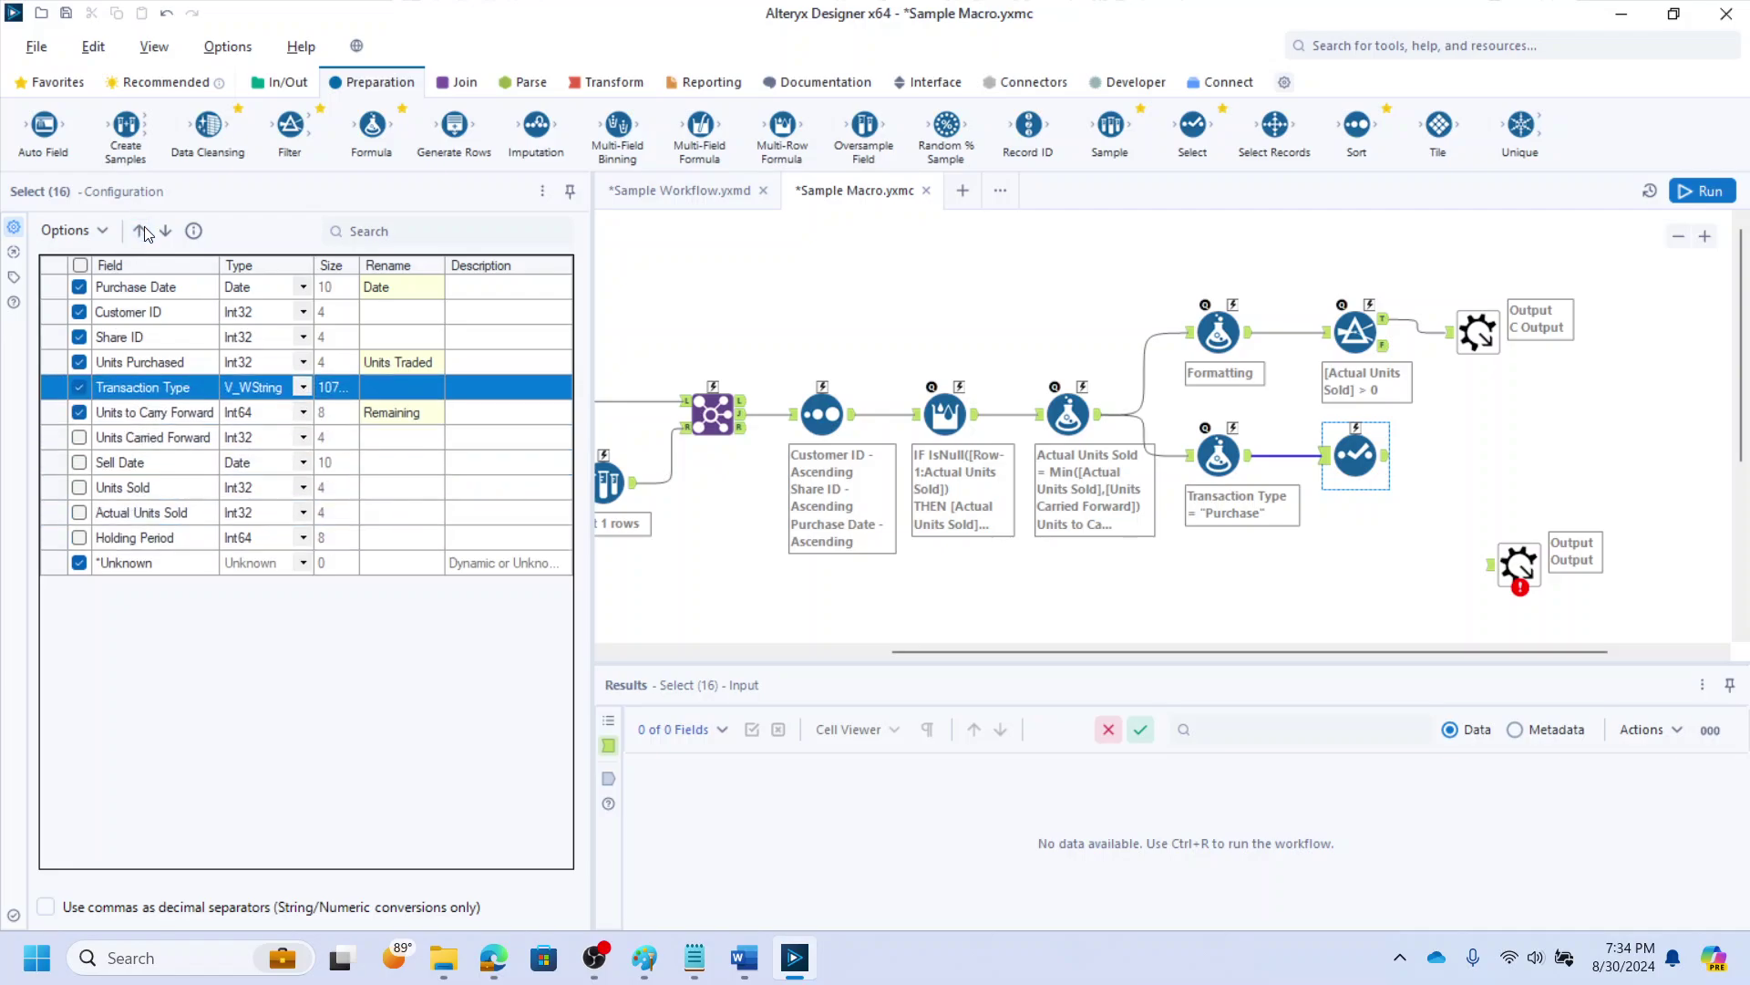
left_click(142, 230)
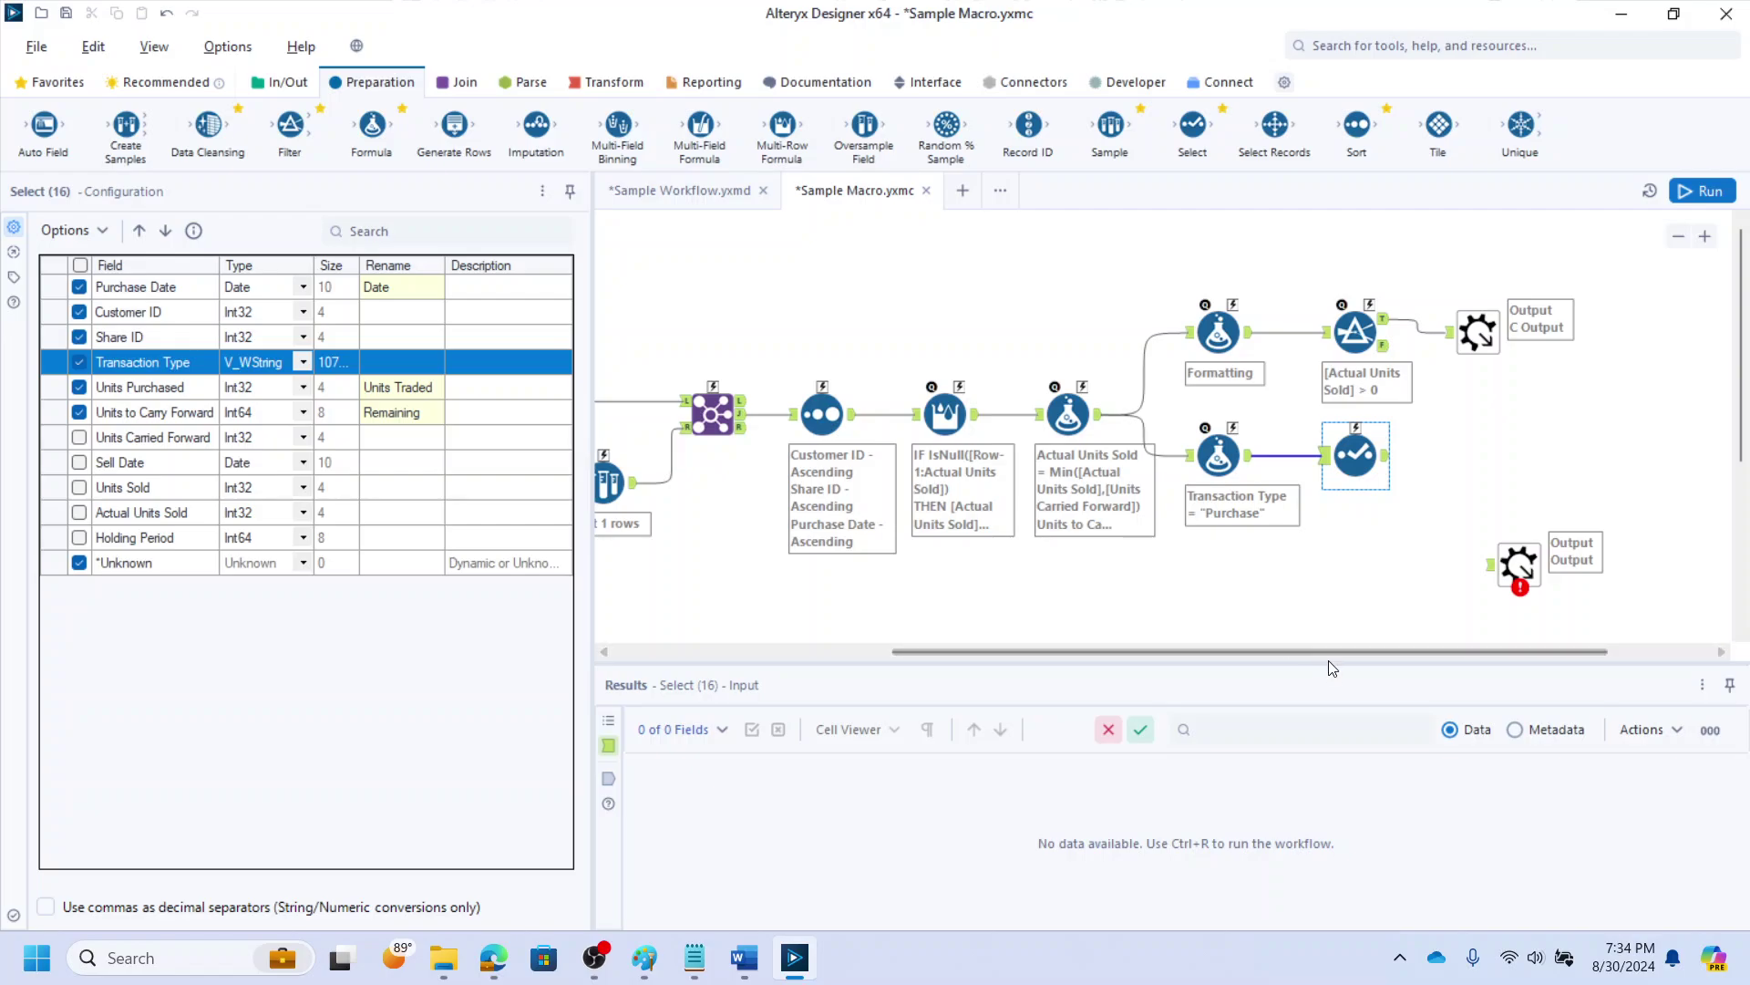
Check the Macro Input's field layout, and run the macro to examine the Remaining values in the Select tool's output
scroll(1332, 651, "left", 5)
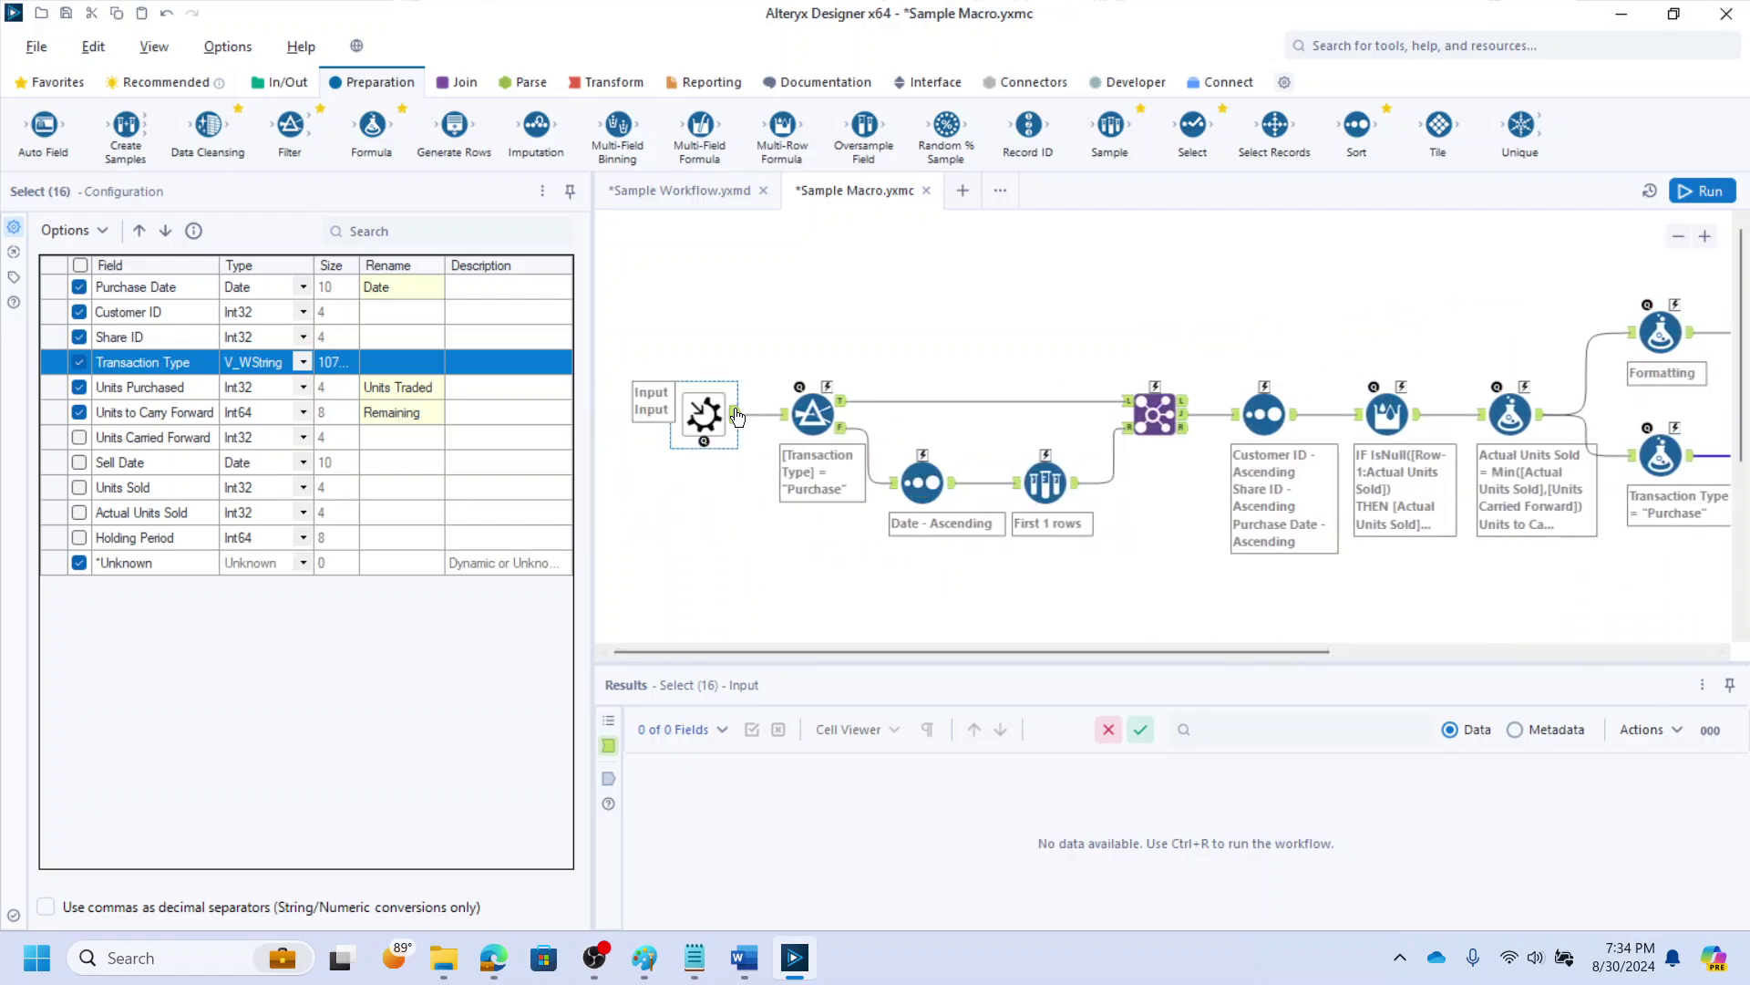
left_click(736, 416)
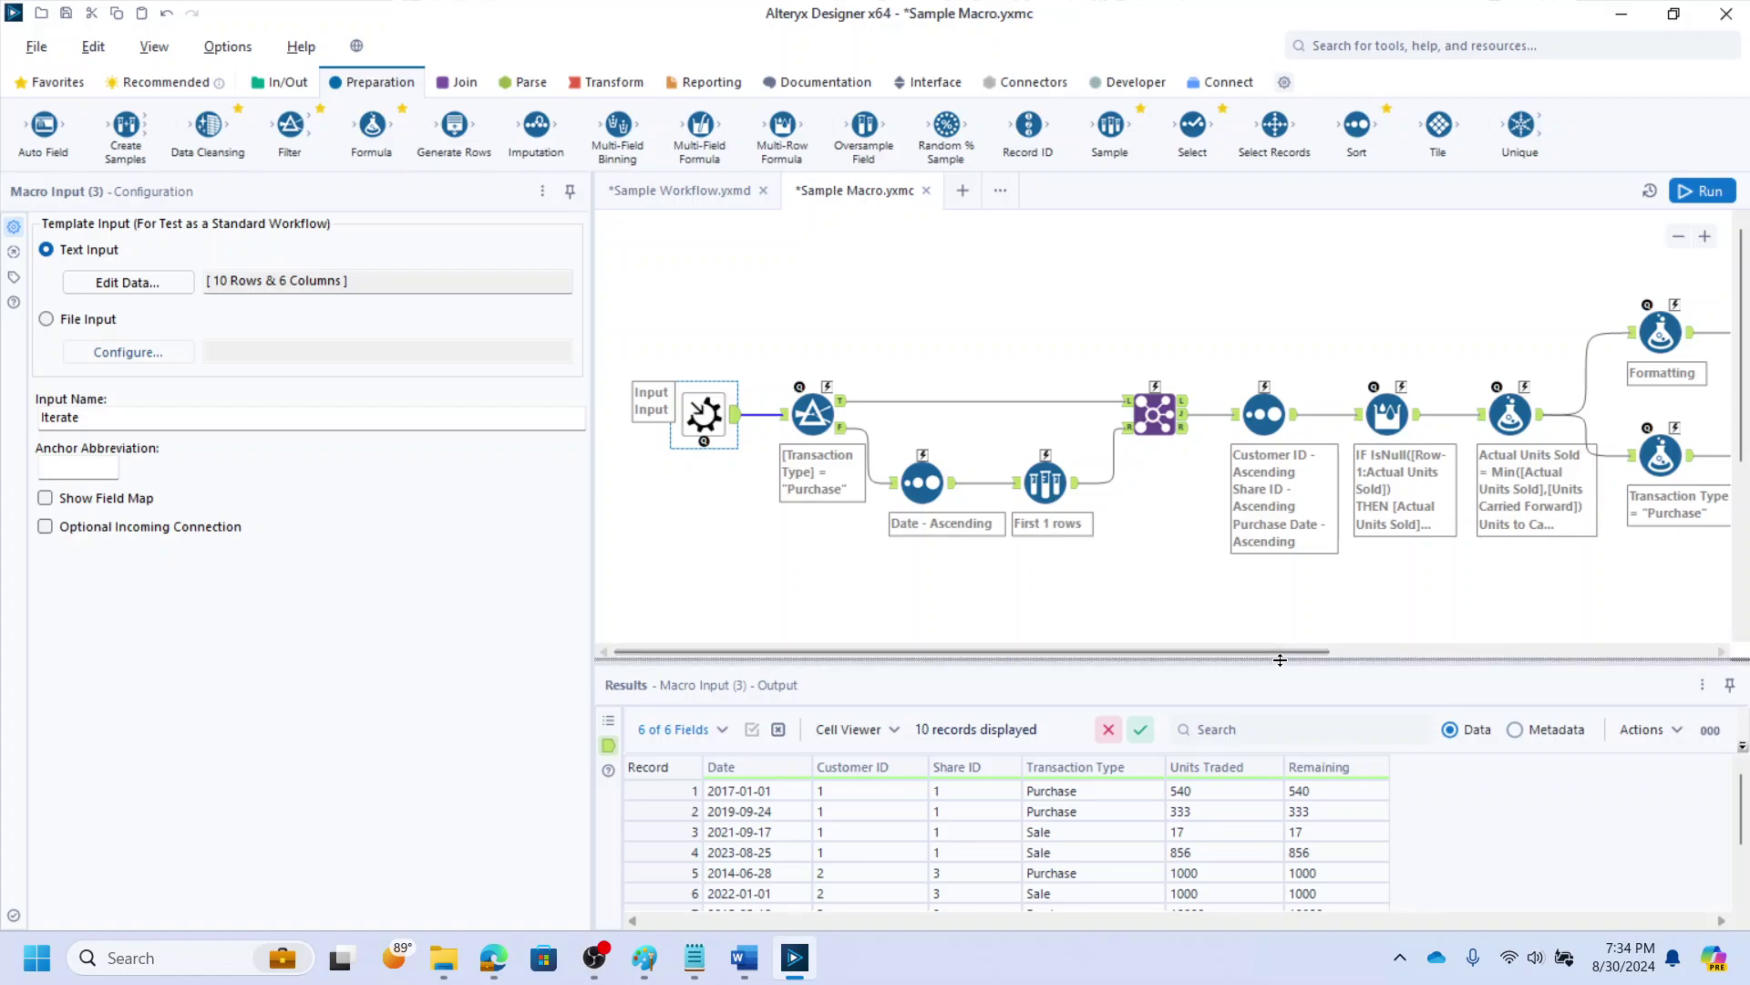
left_click_drag(1279, 668, 1659, 659)
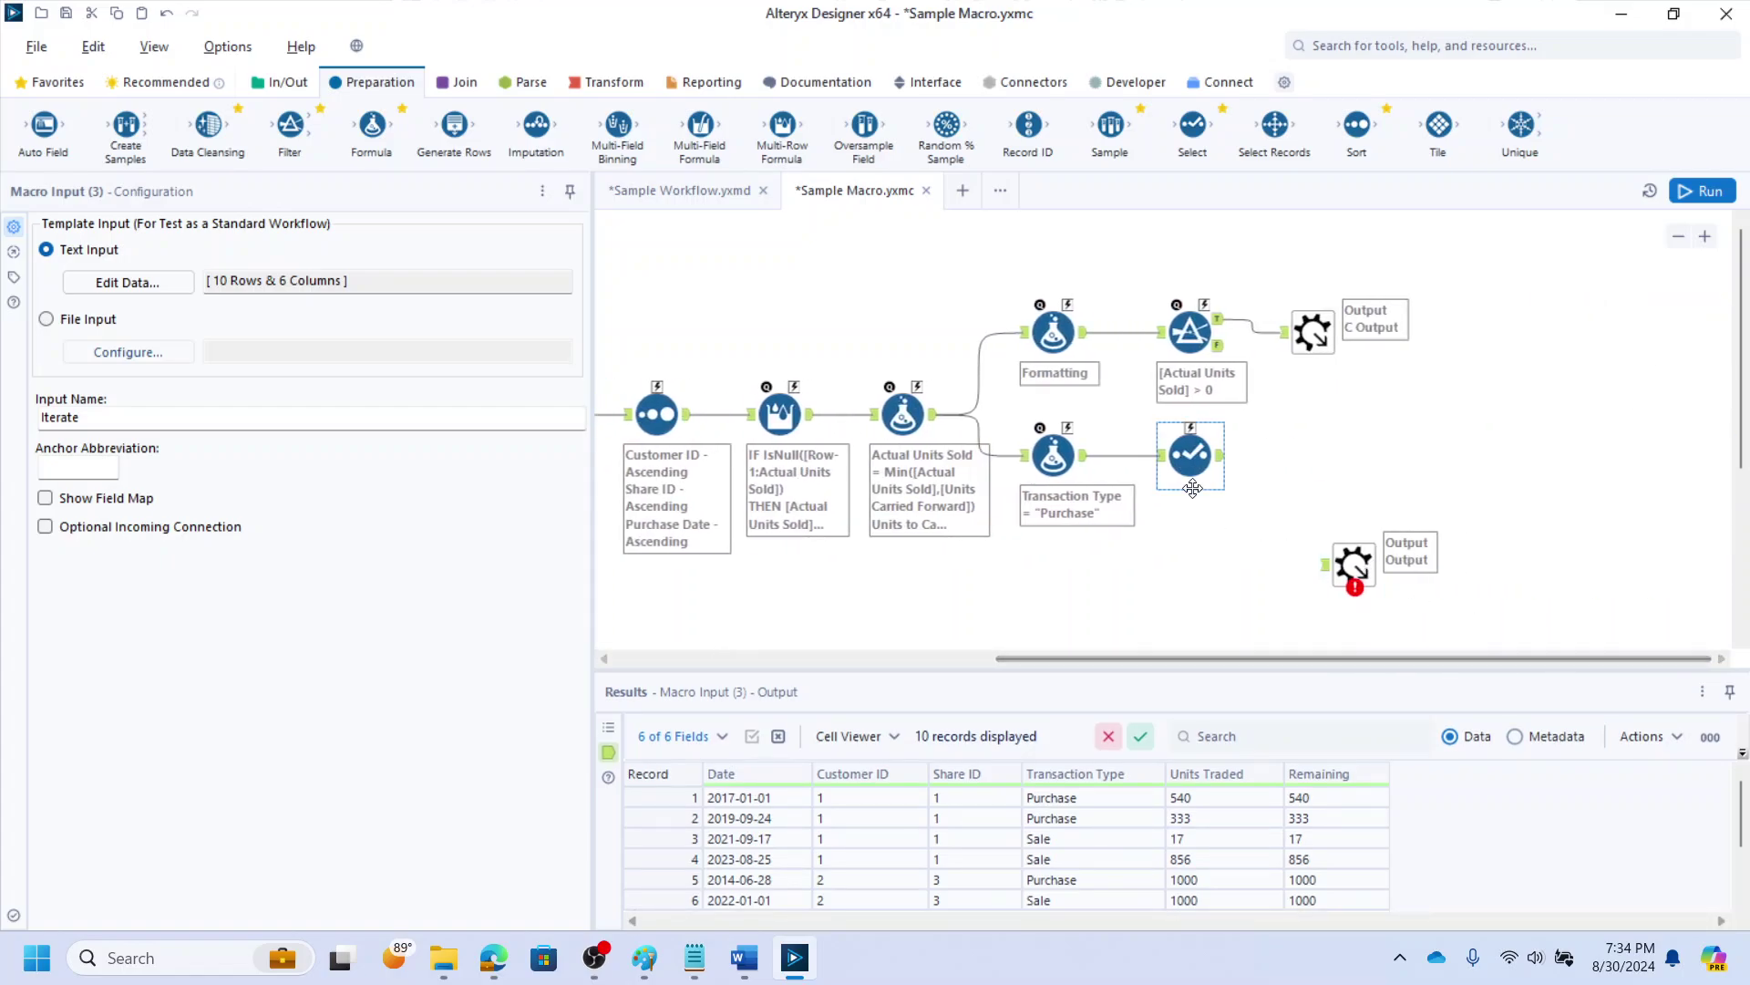
key("ctrl+r")
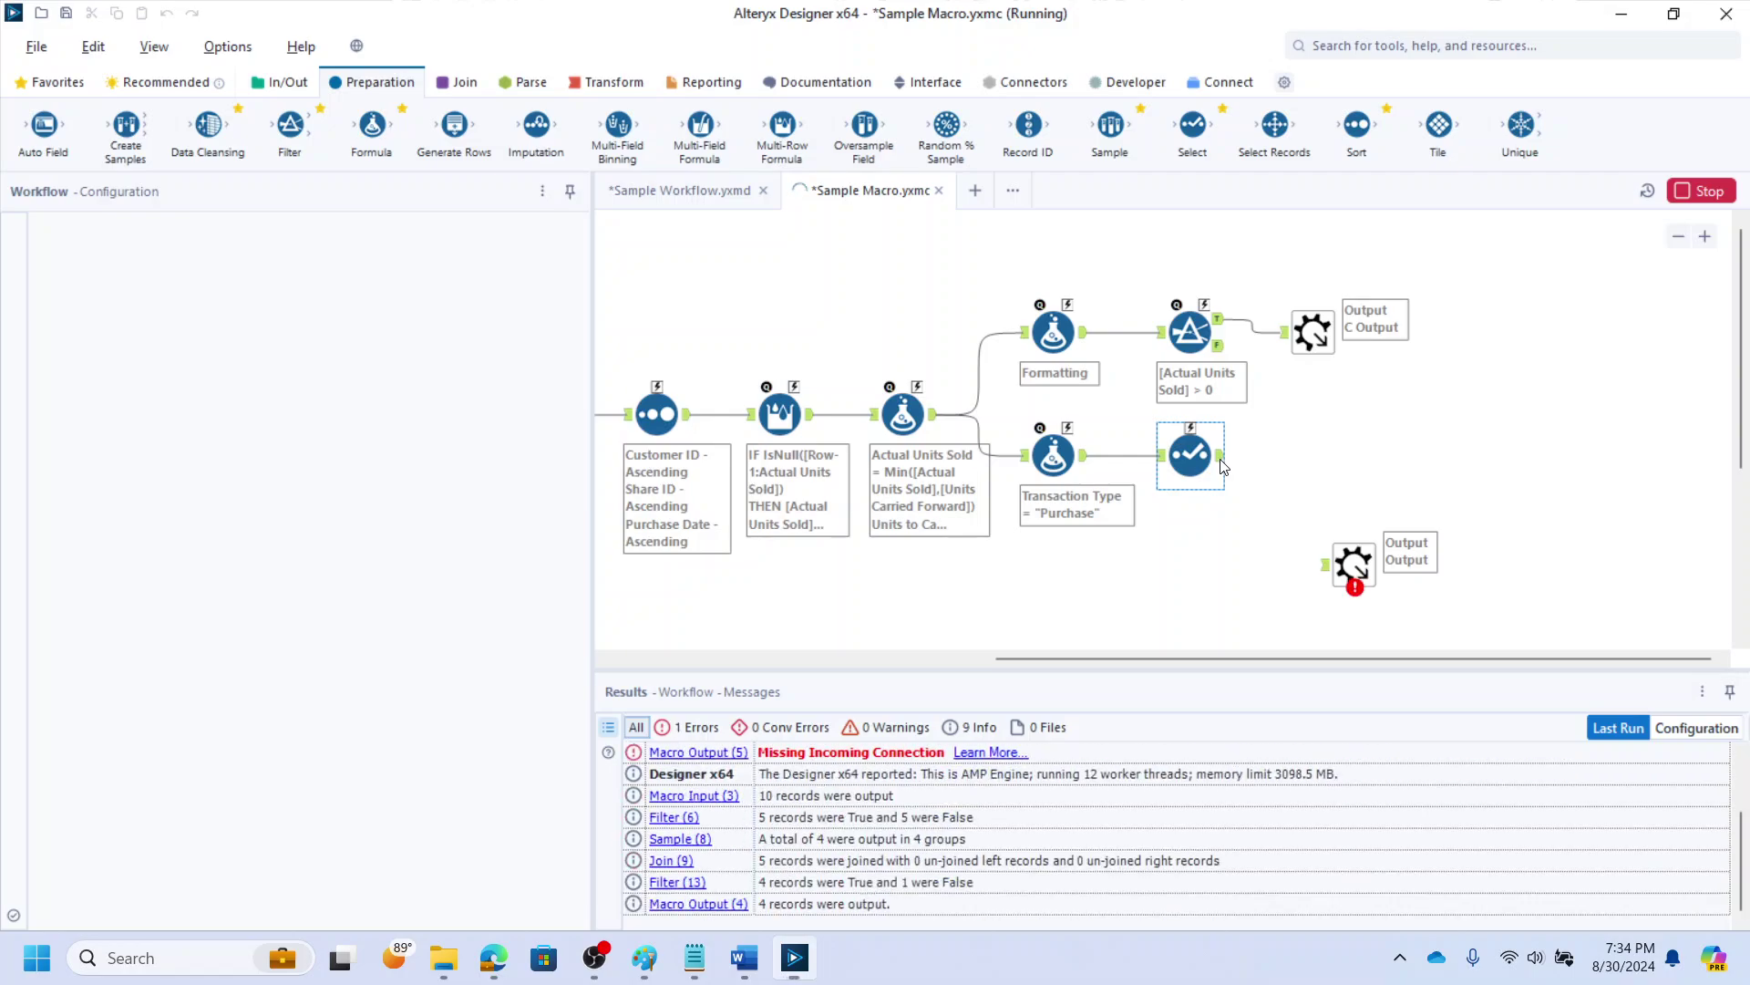
left_click(1220, 460)
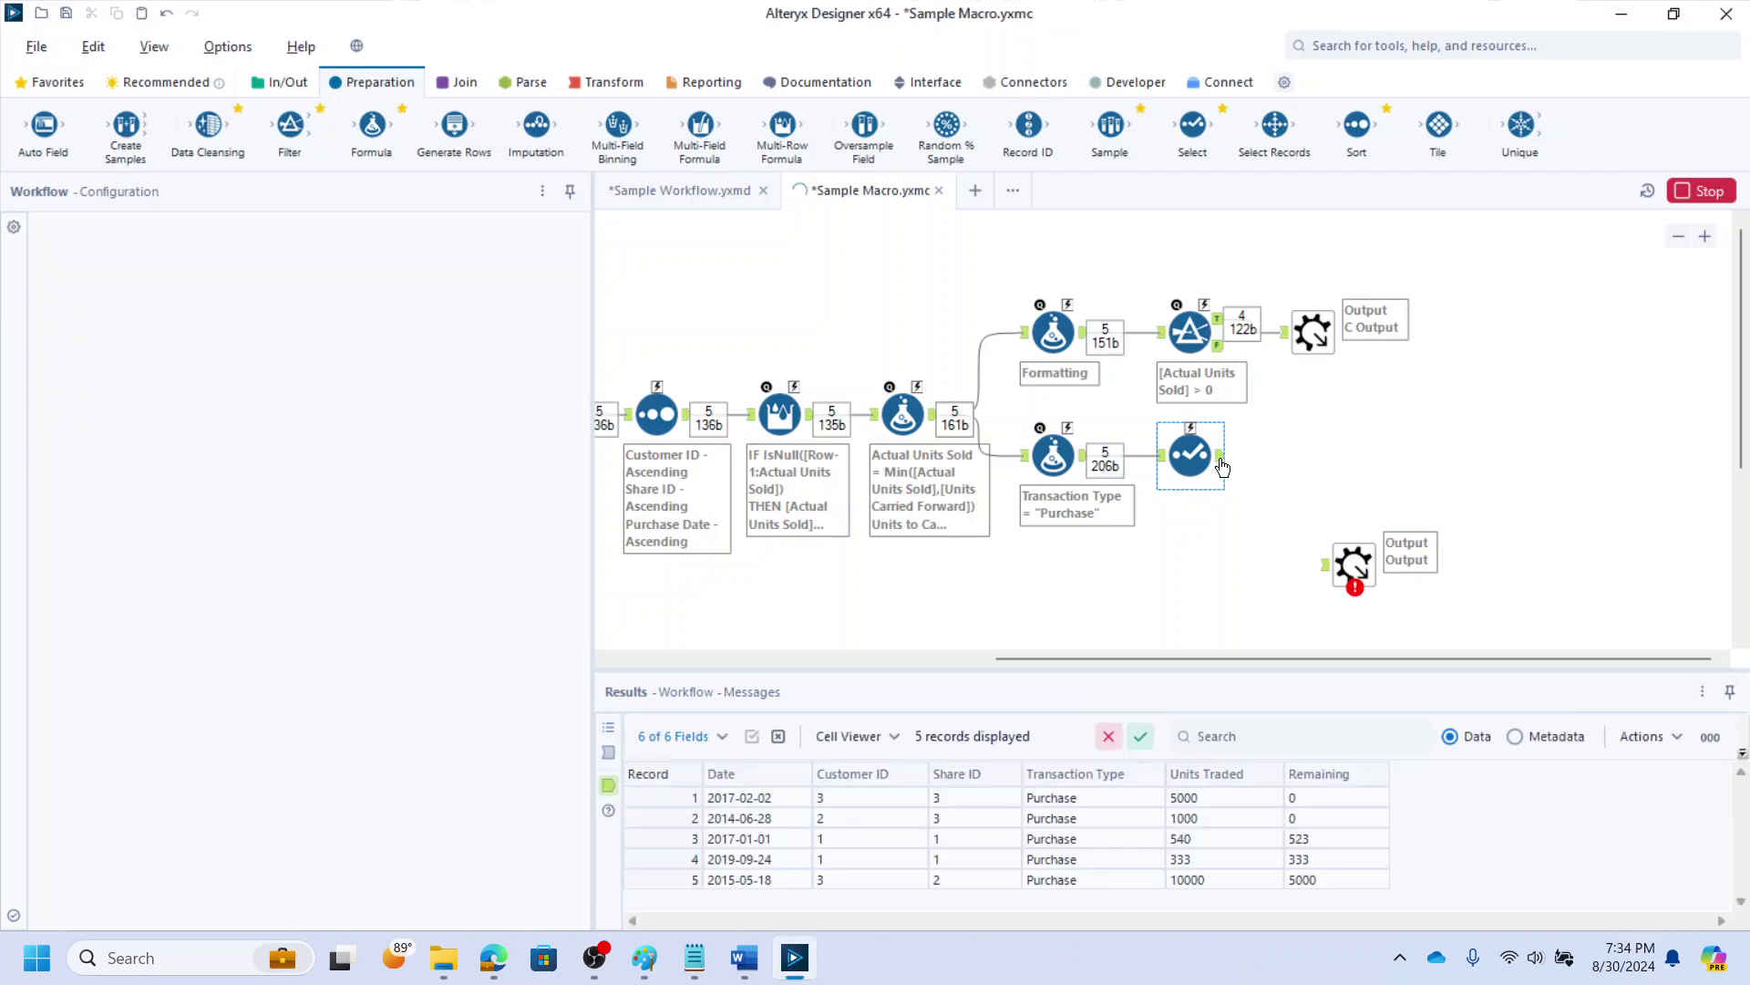
left_click(1310, 805)
key("ctrl+a")
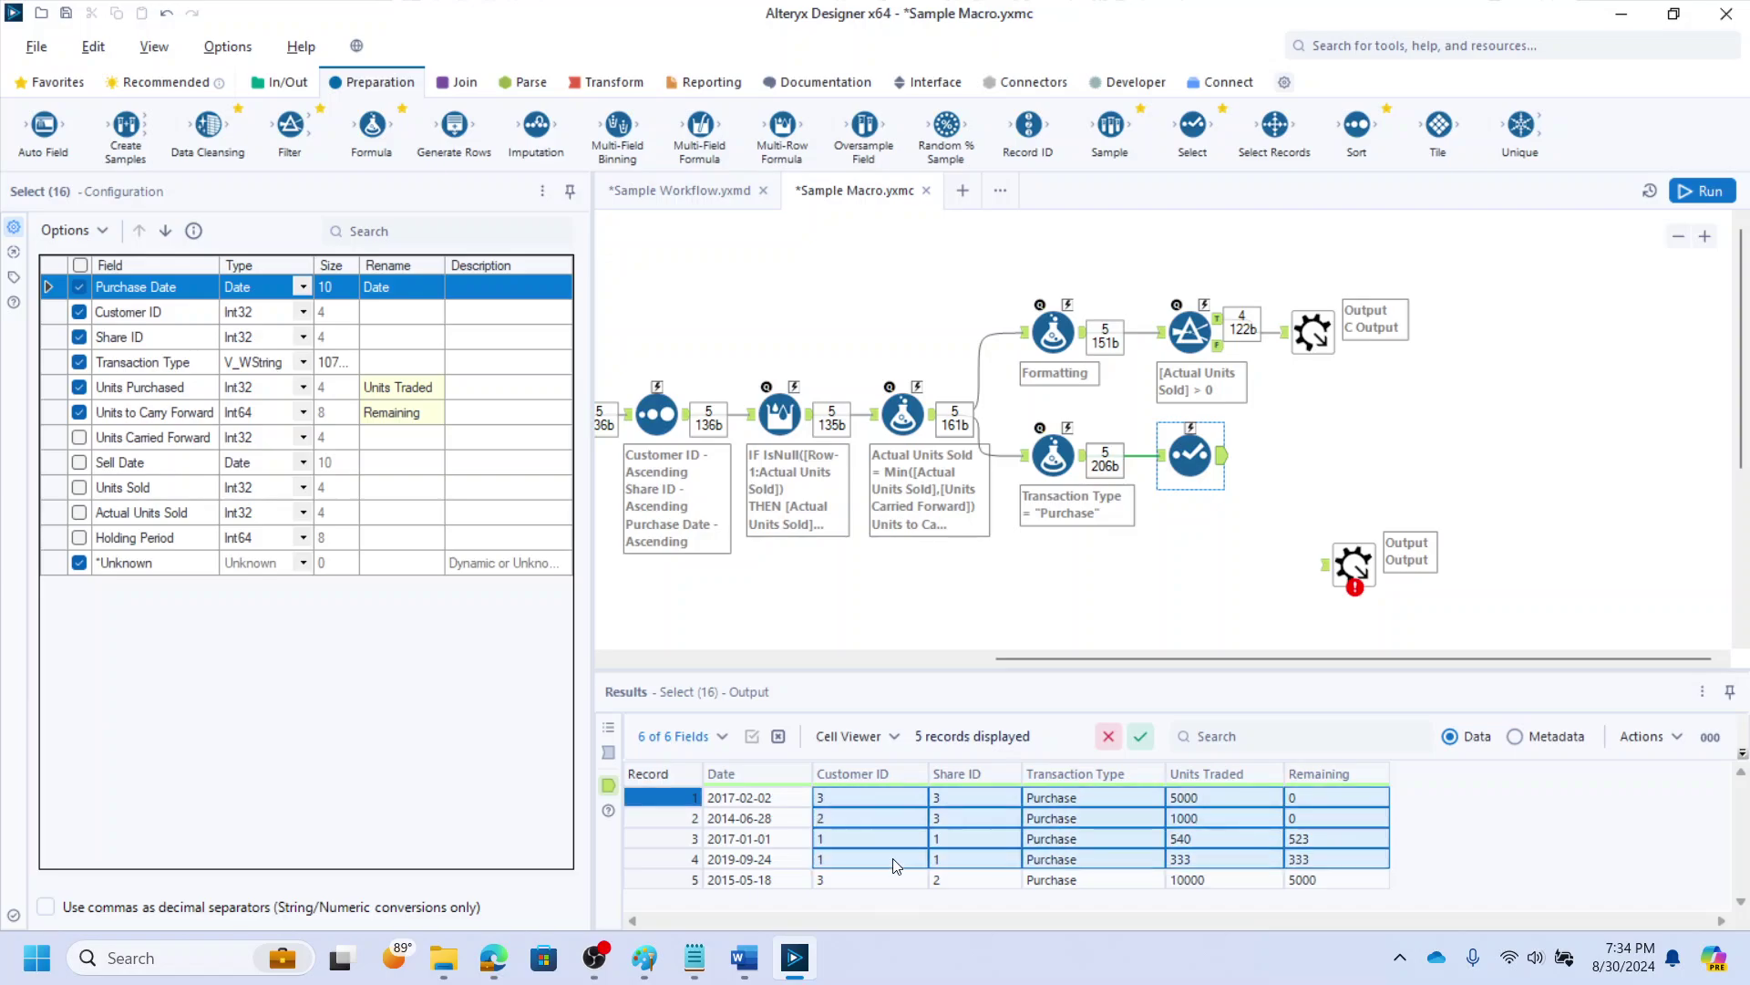
left_click(1324, 799)
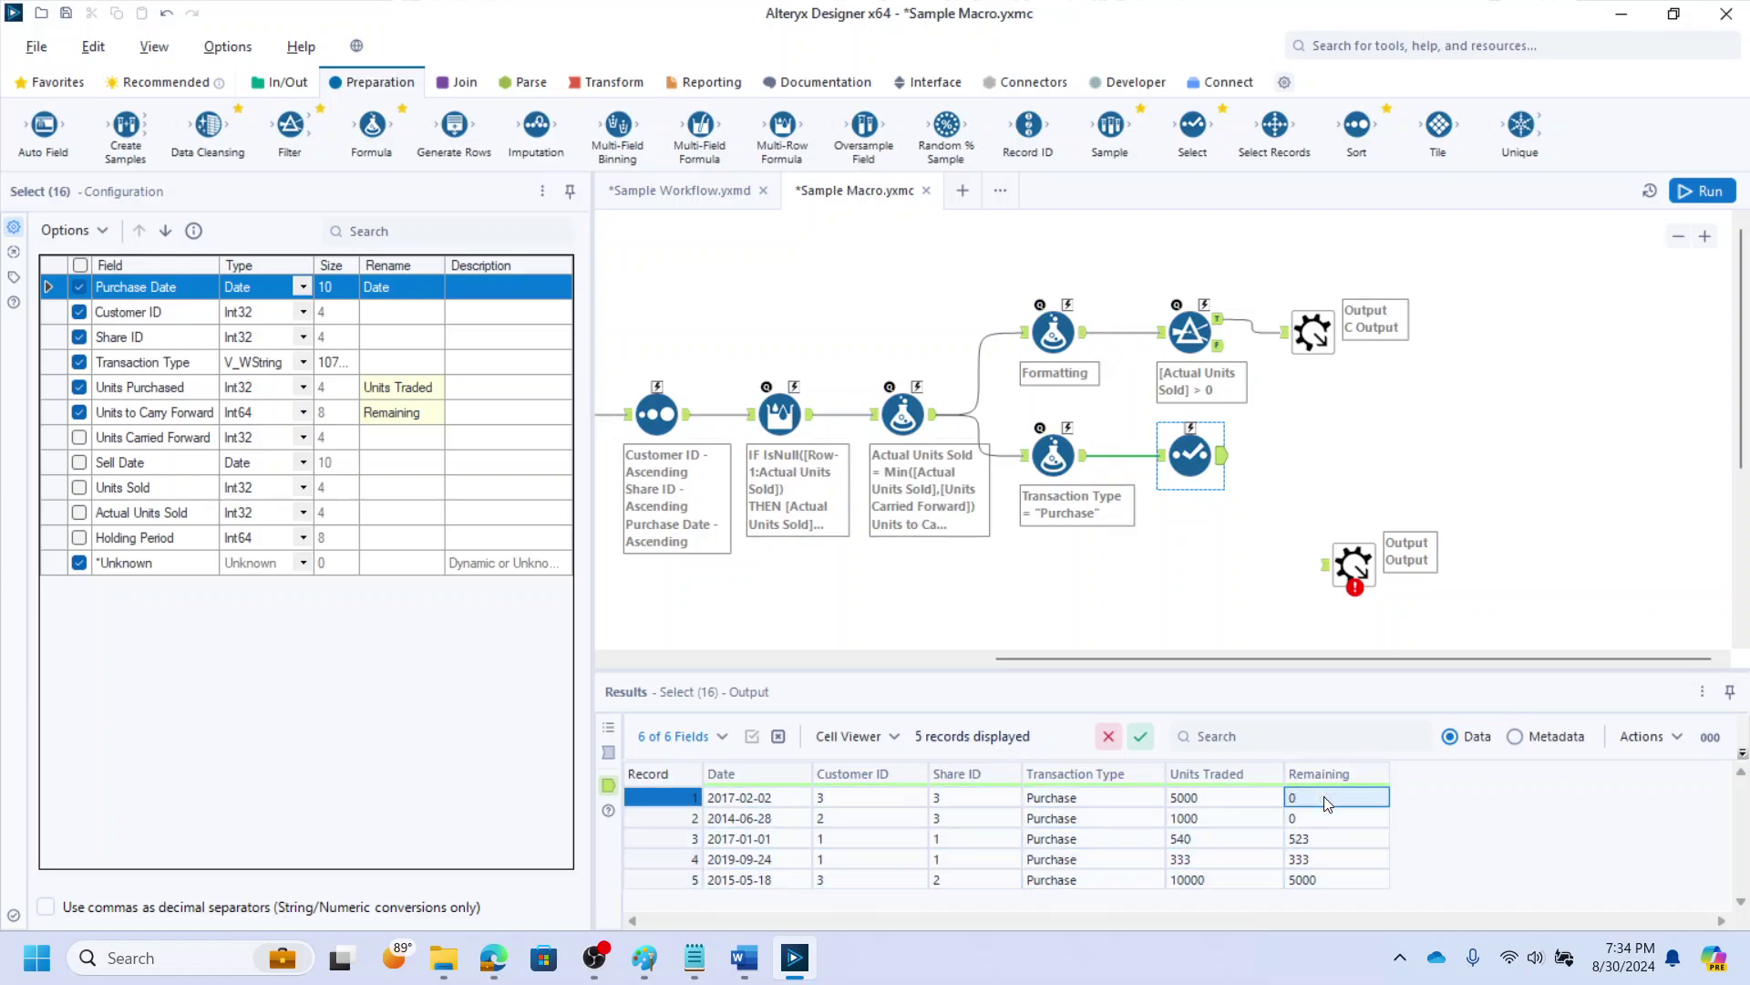
left_click_drag(1316, 821, 753, 797)
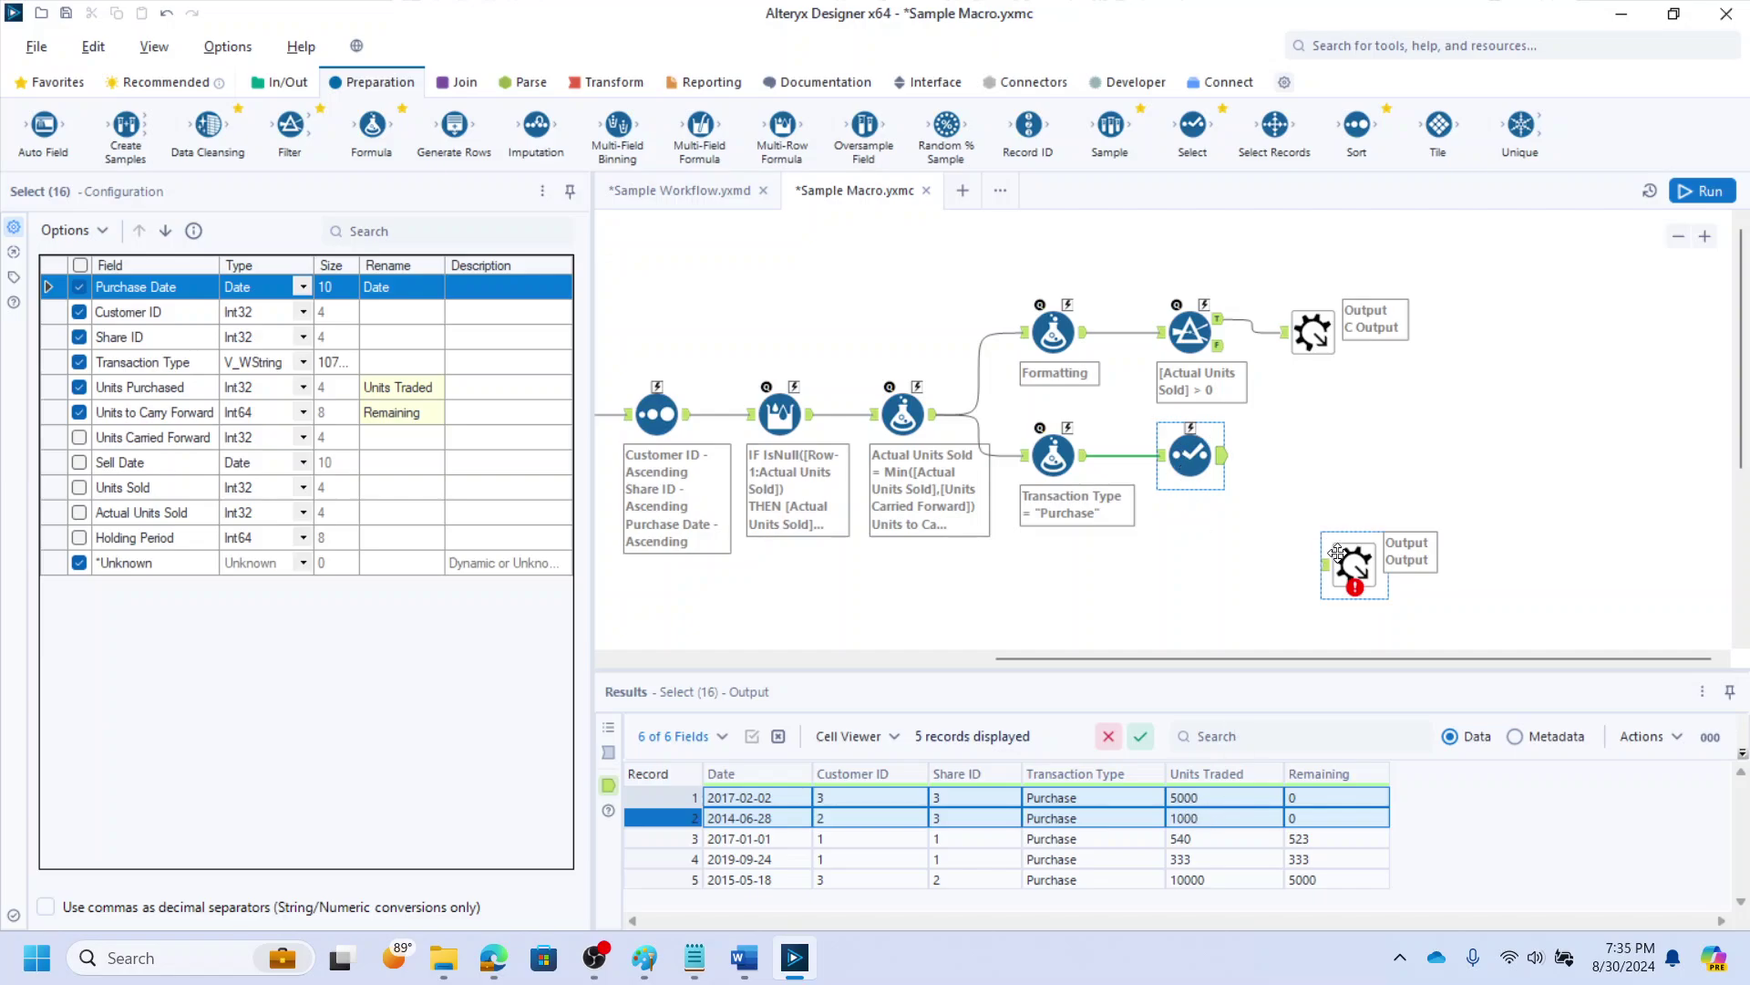
Move the Iterate output aside and add a Filter after the Select tool with the condition Remaining > 0
left_click_drag(1354, 564, 1475, 580)
left_click(1190, 455)
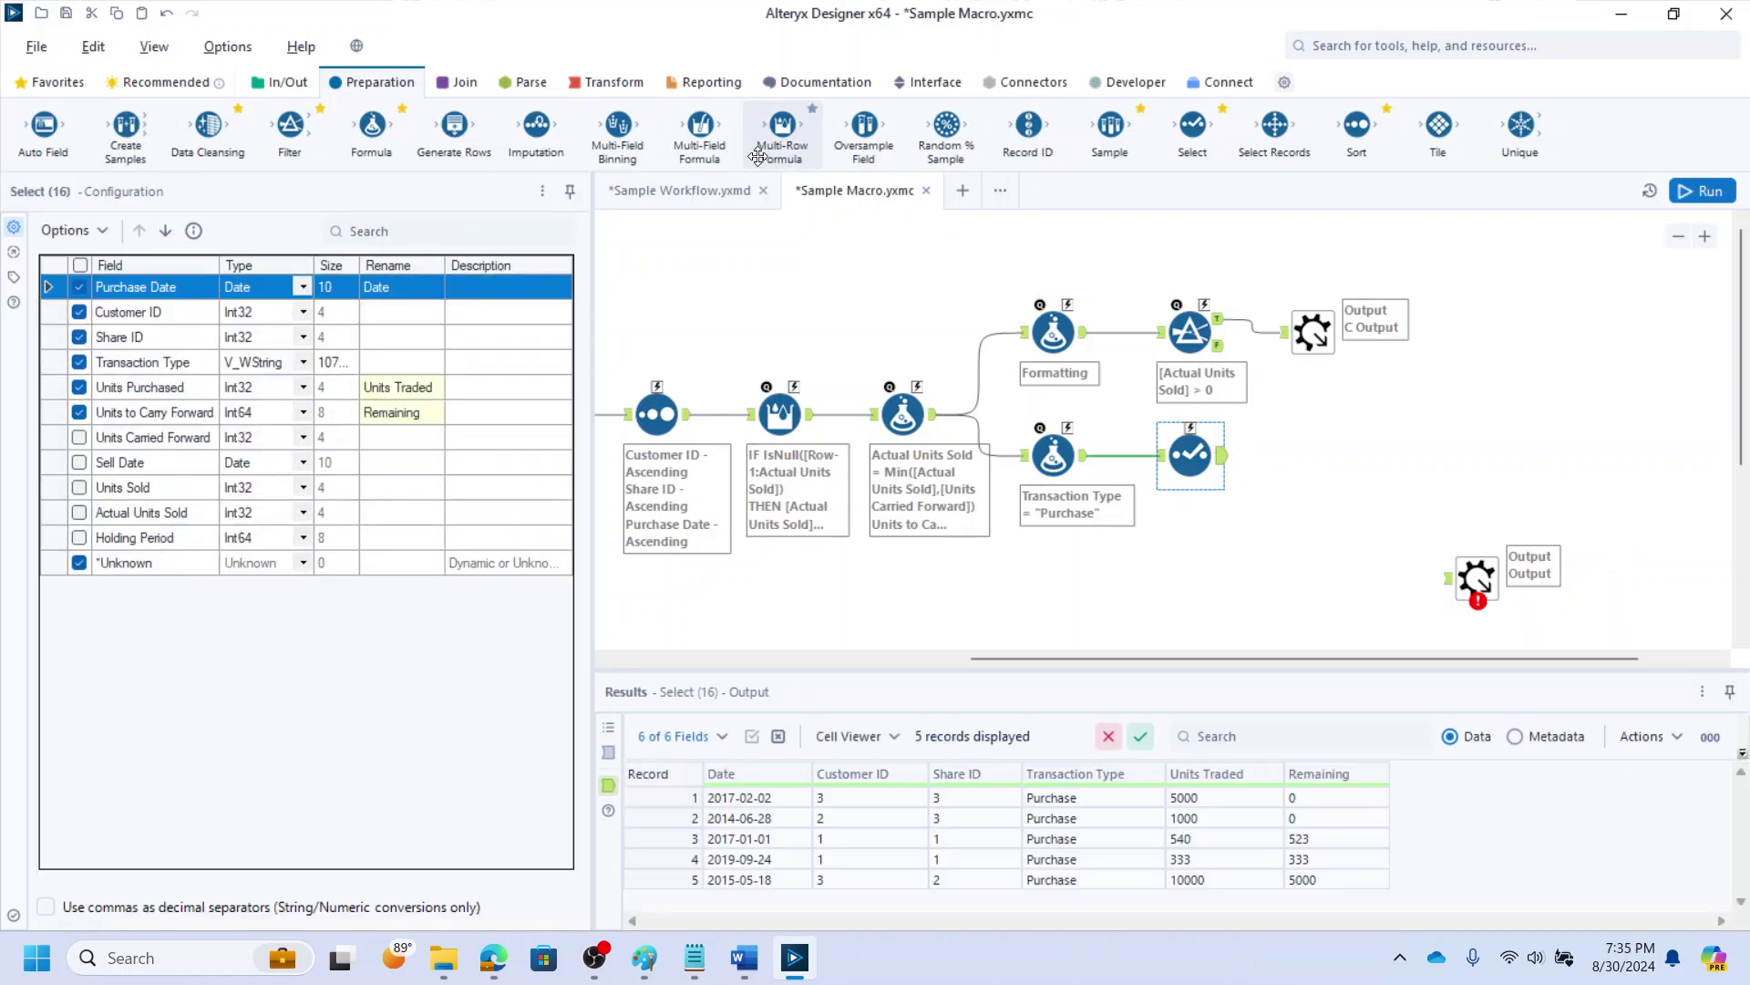
left_click_drag(293, 153, 1312, 455)
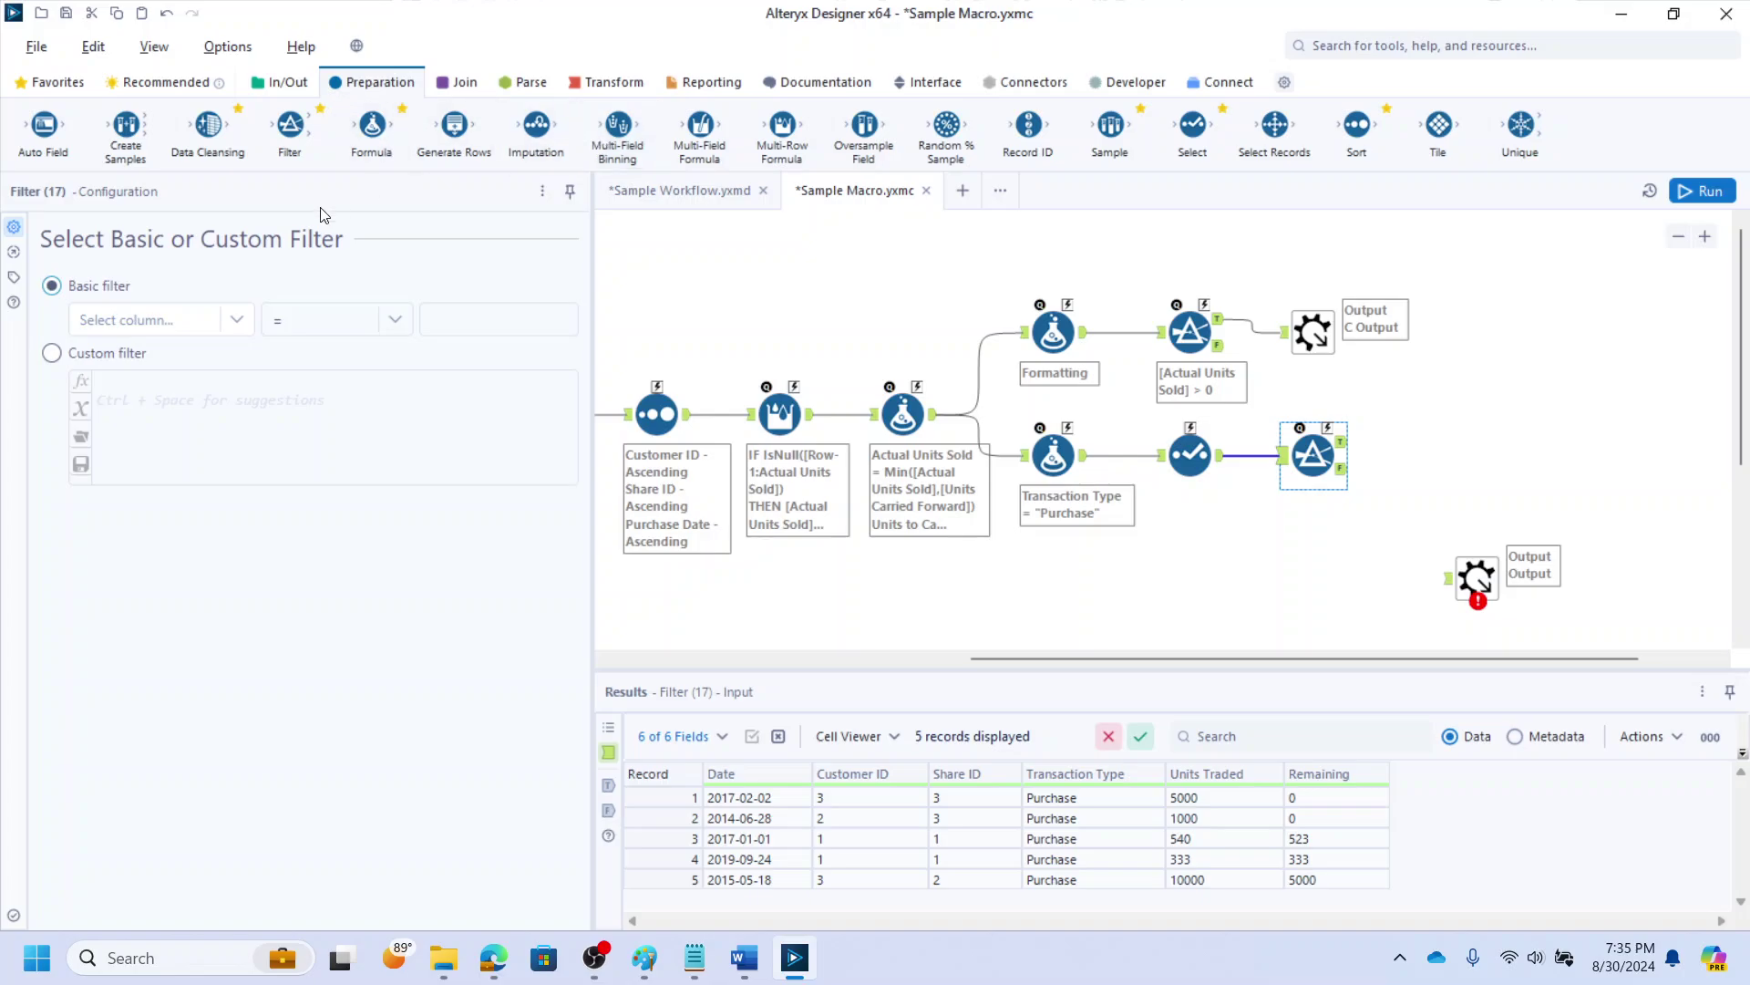
left_click(217, 324)
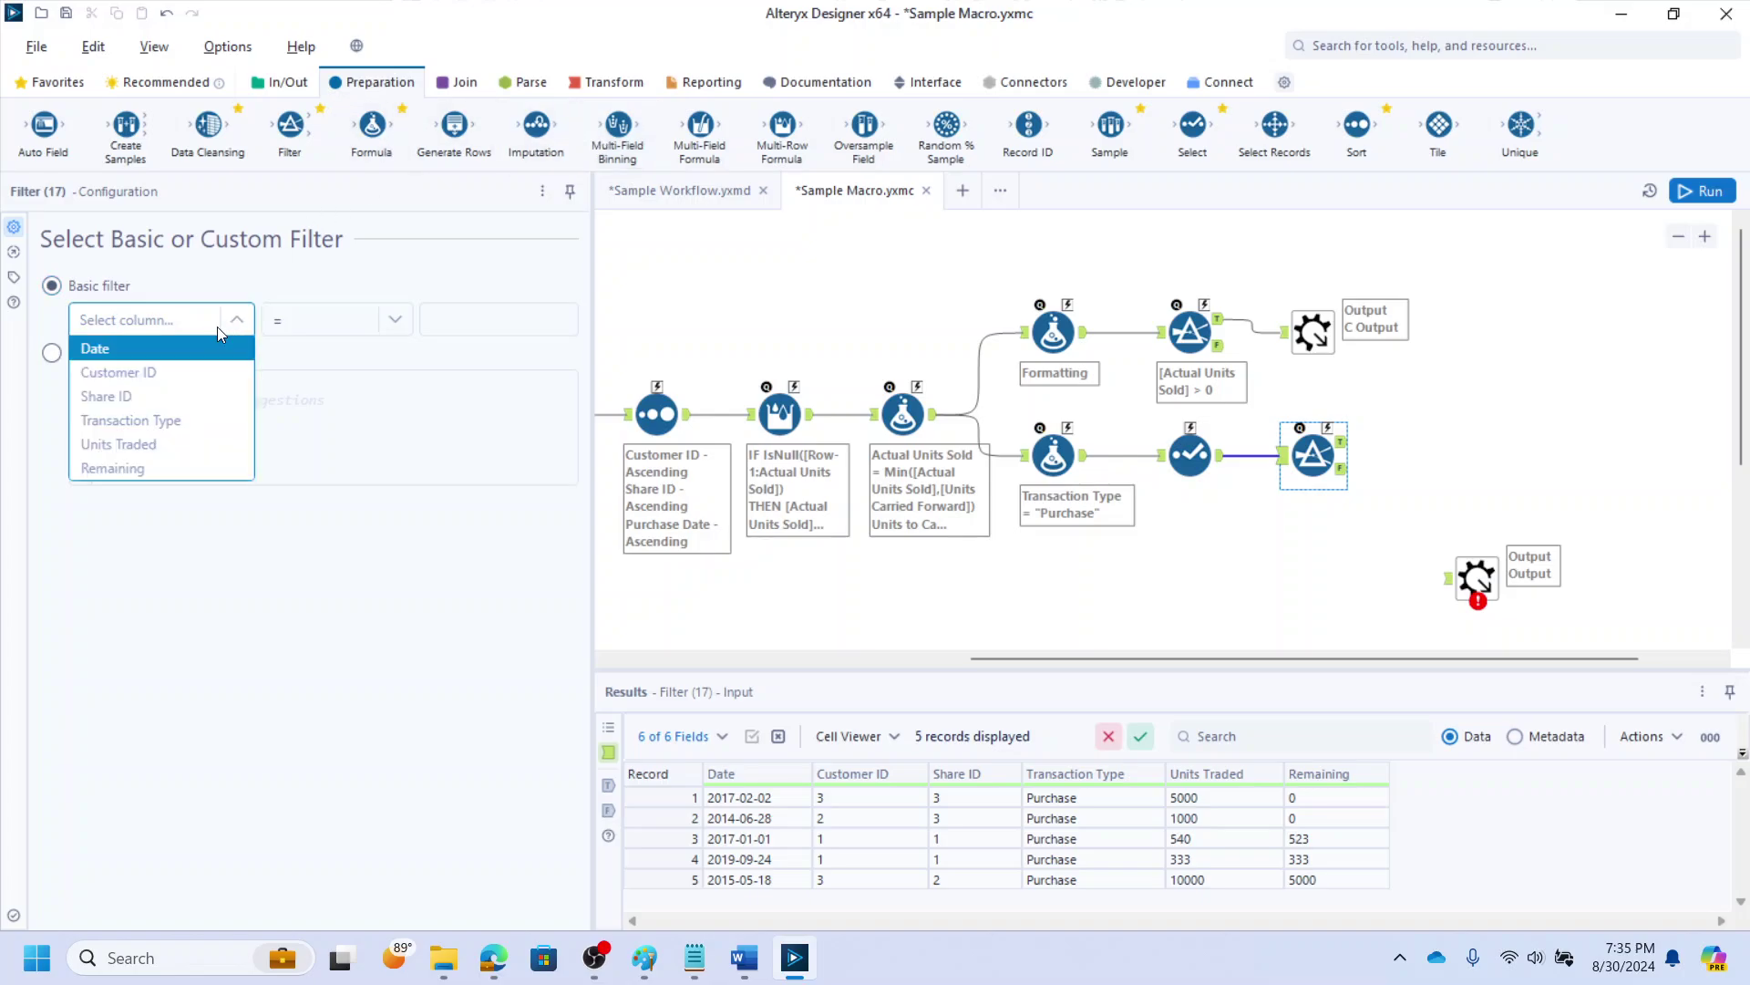
left_click(187, 475)
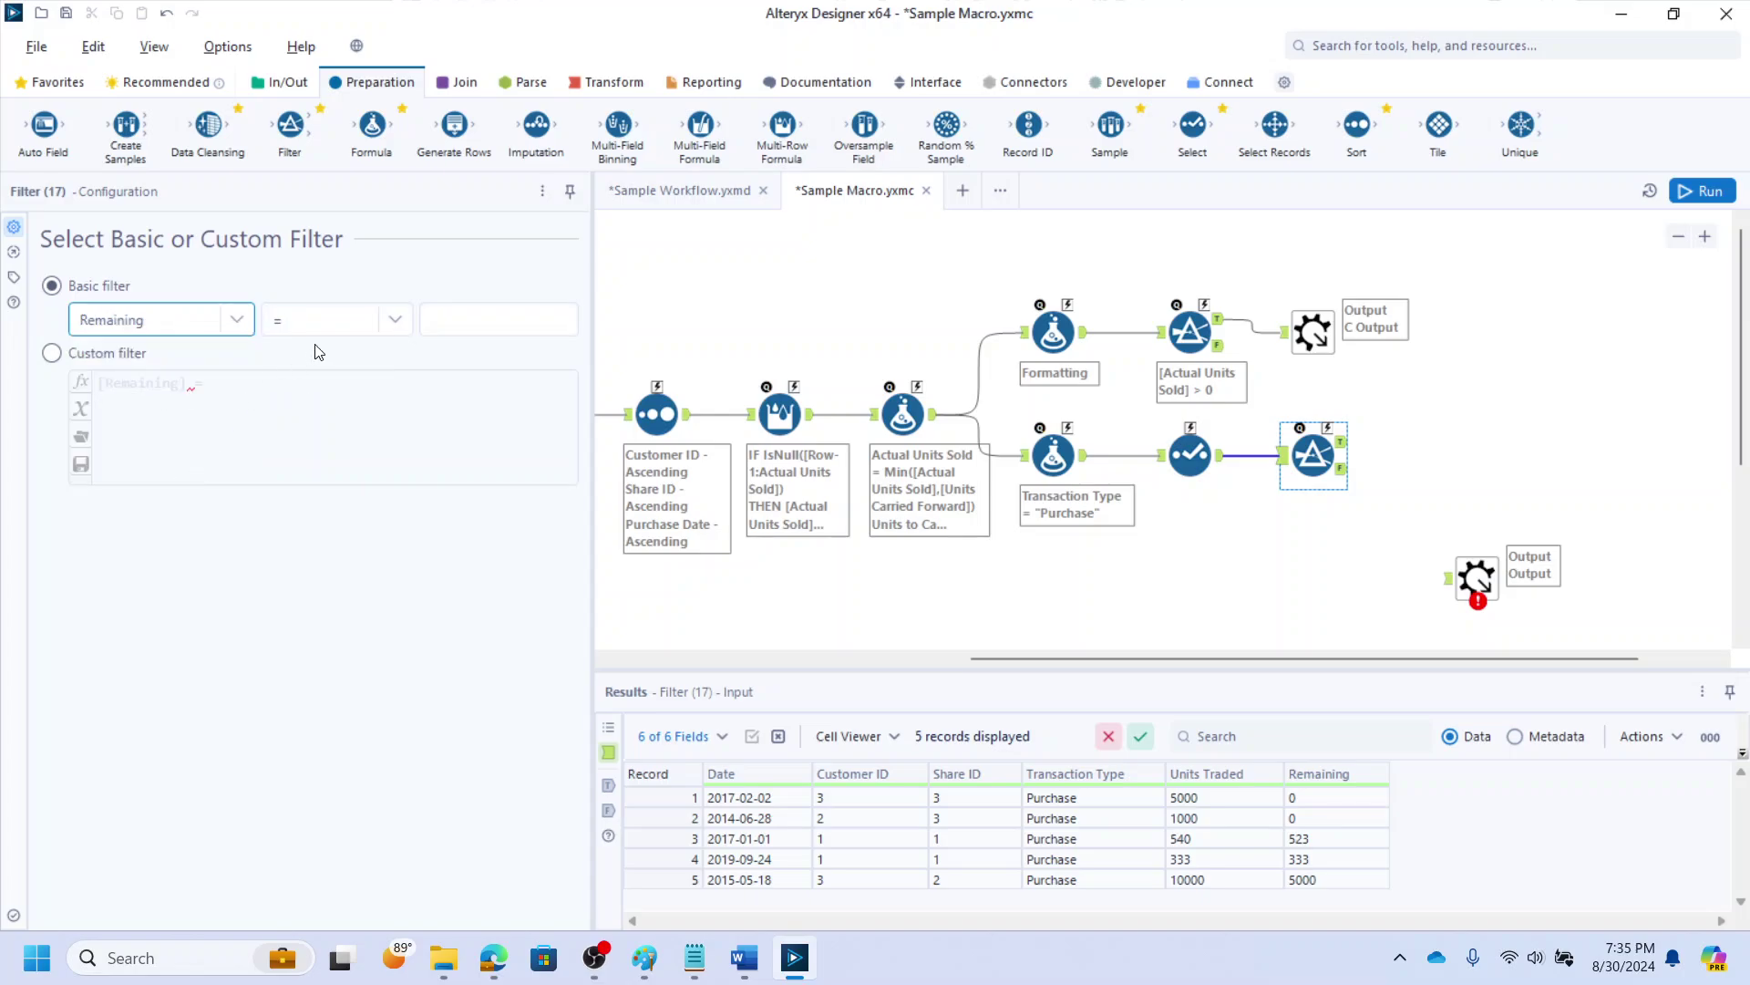
left_click(337, 321)
left_click(314, 442)
left_click(464, 325)
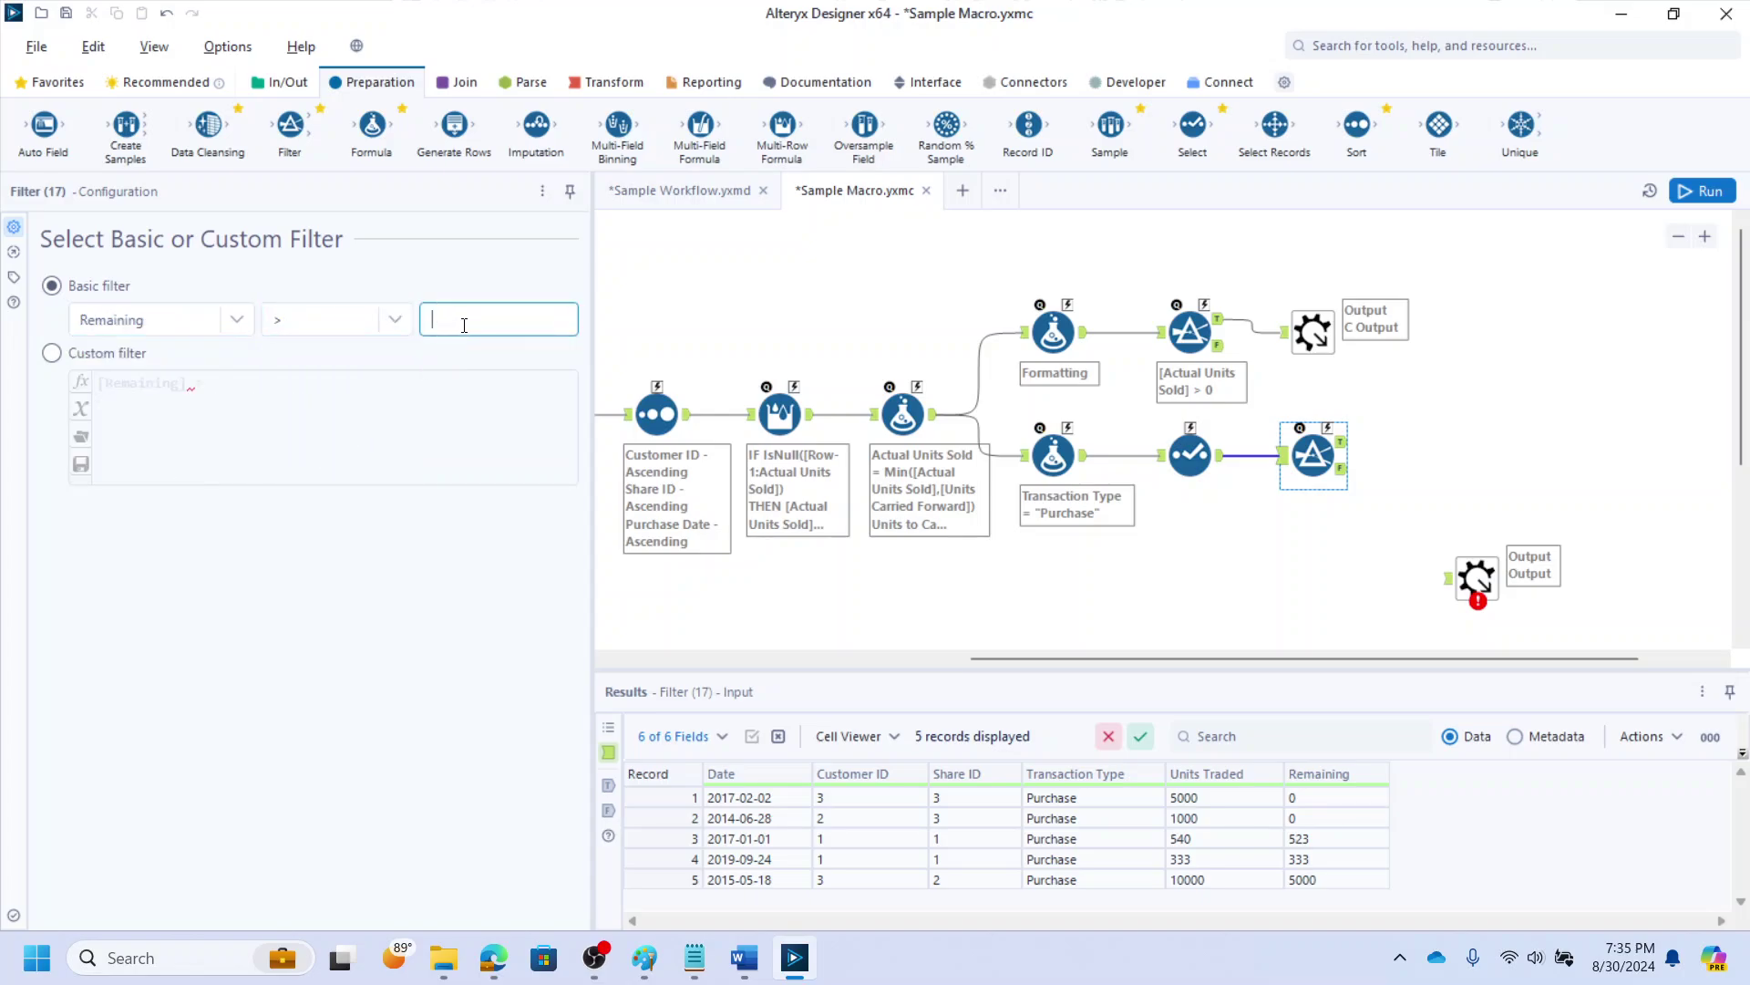
left_click(1299, 527)
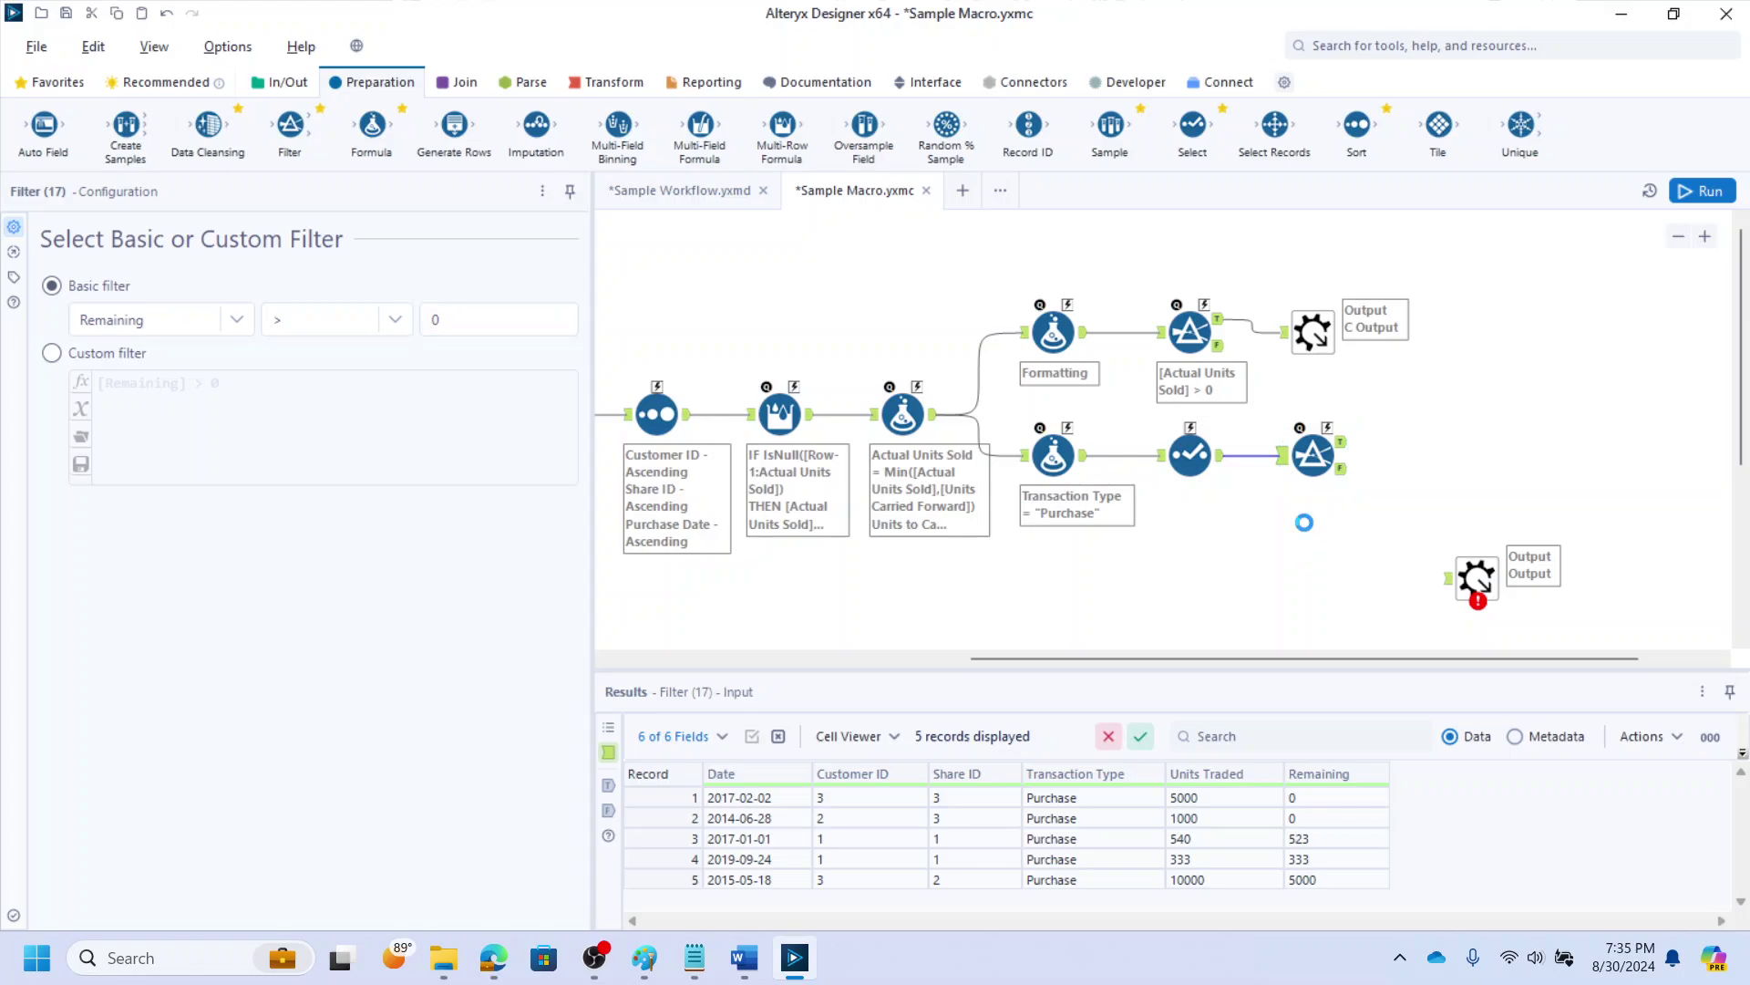
Connect the Remaining > 0 Filter's True output through a new Union tool to the Iterate output, spacing that output farther away
key("ctrl+r")
left_click(1456, 572)
left_click_drag(1456, 572, 1511, 557)
left_click(1342, 446)
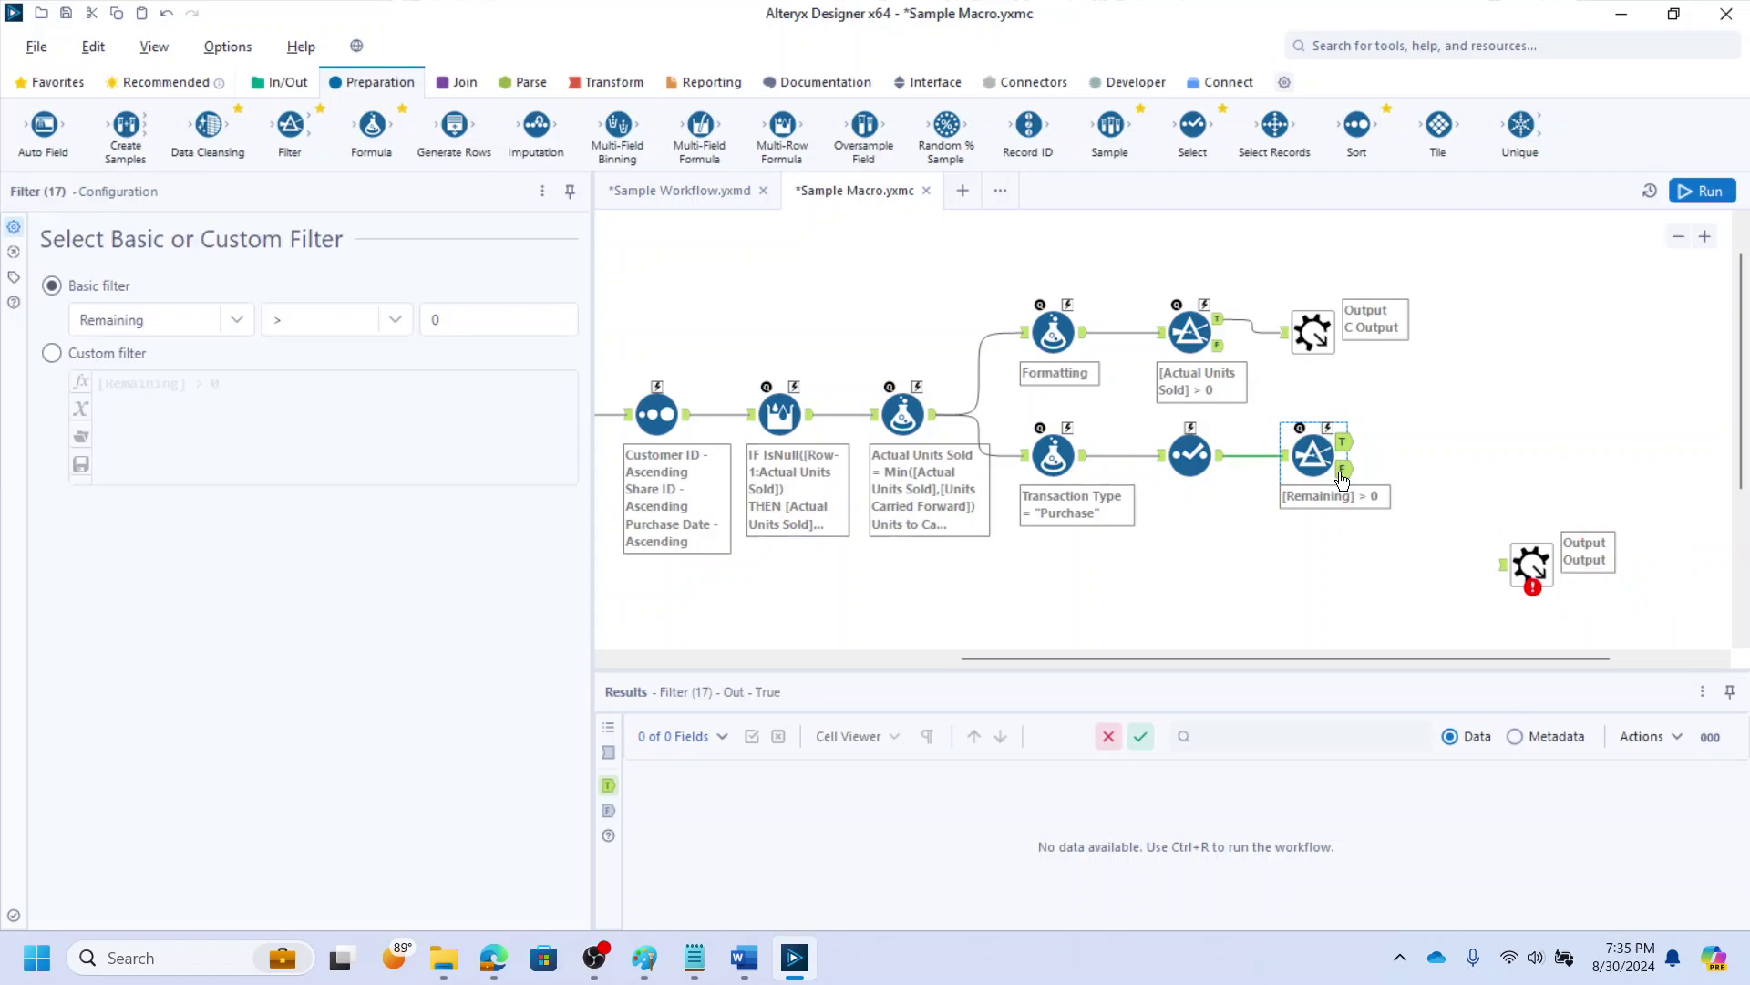
scroll(1342, 446, "down", 2)
left_click(463, 87)
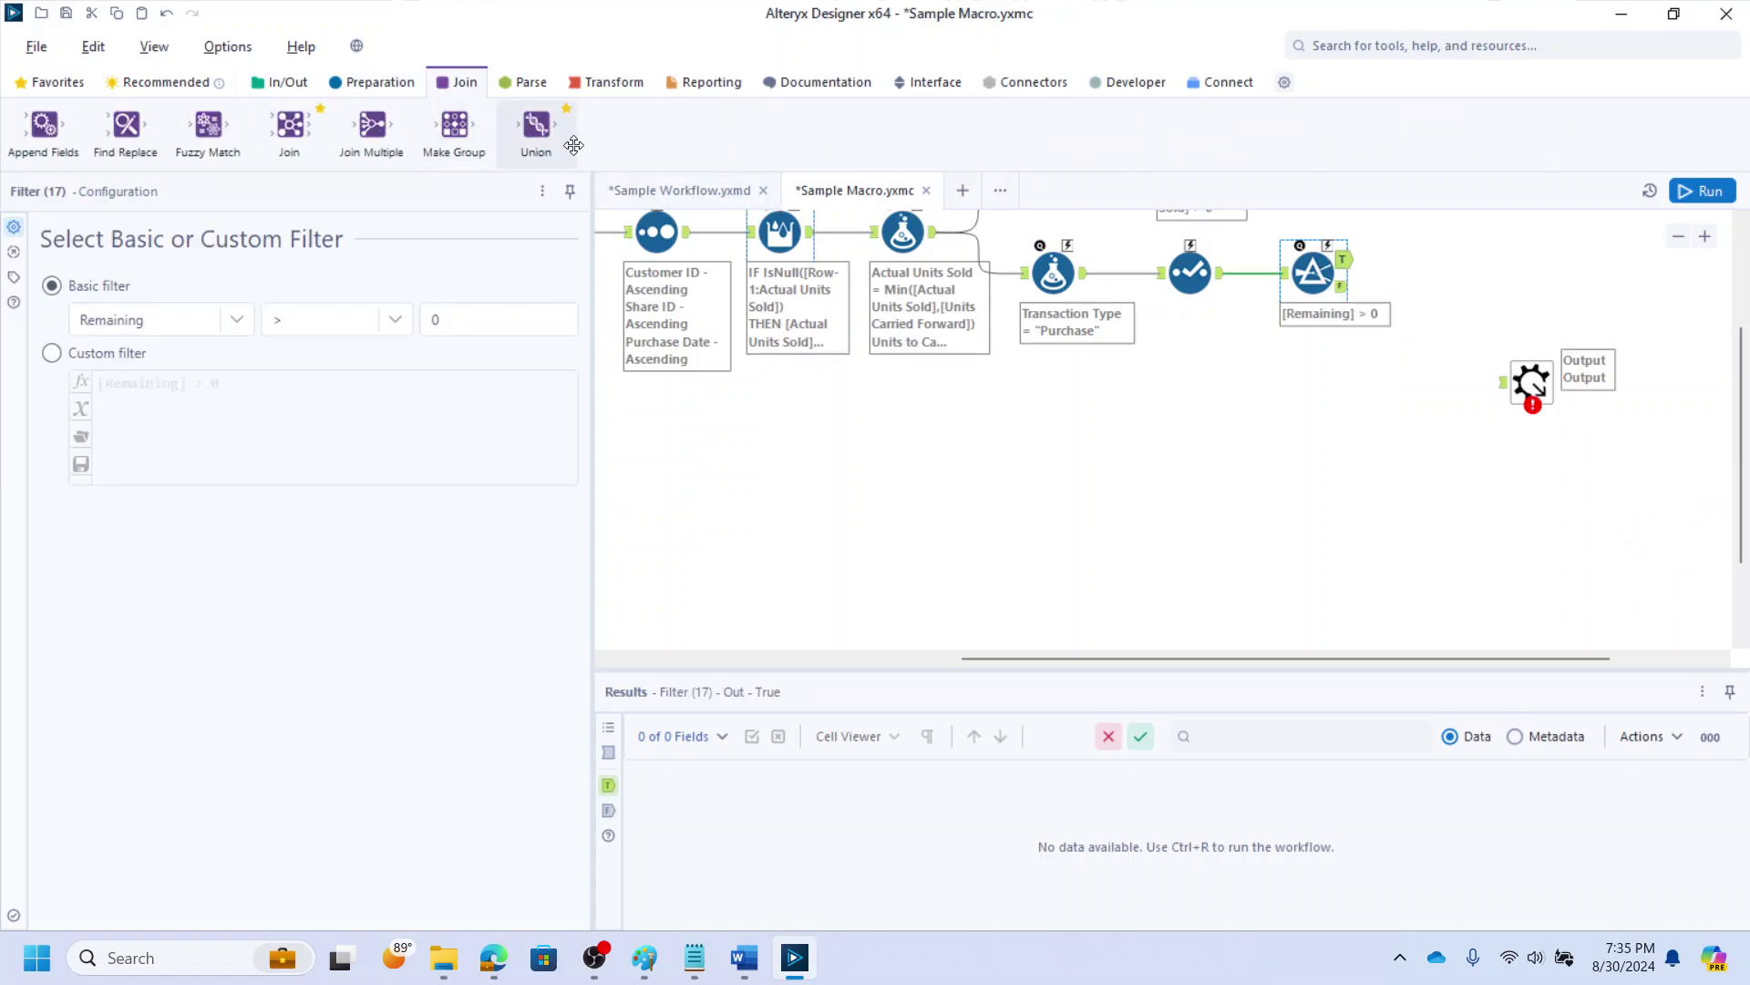
left_click_drag(536, 128, 1449, 383)
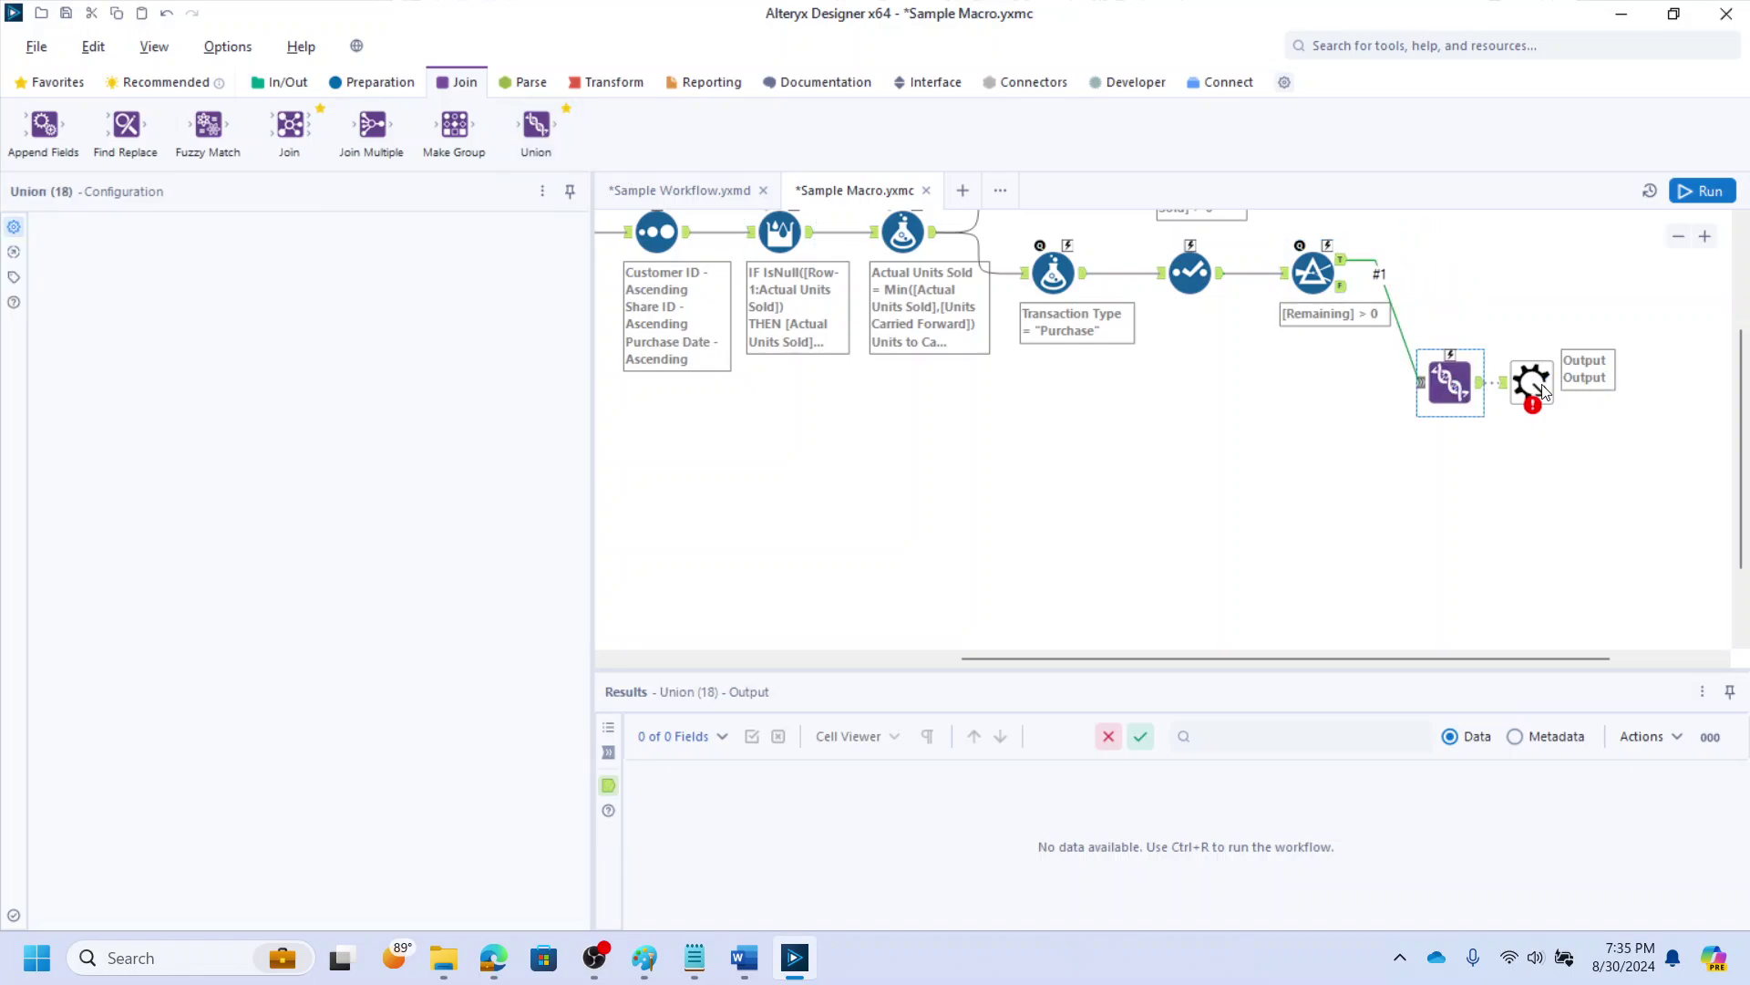
left_click_drag(1588, 381, 1656, 381)
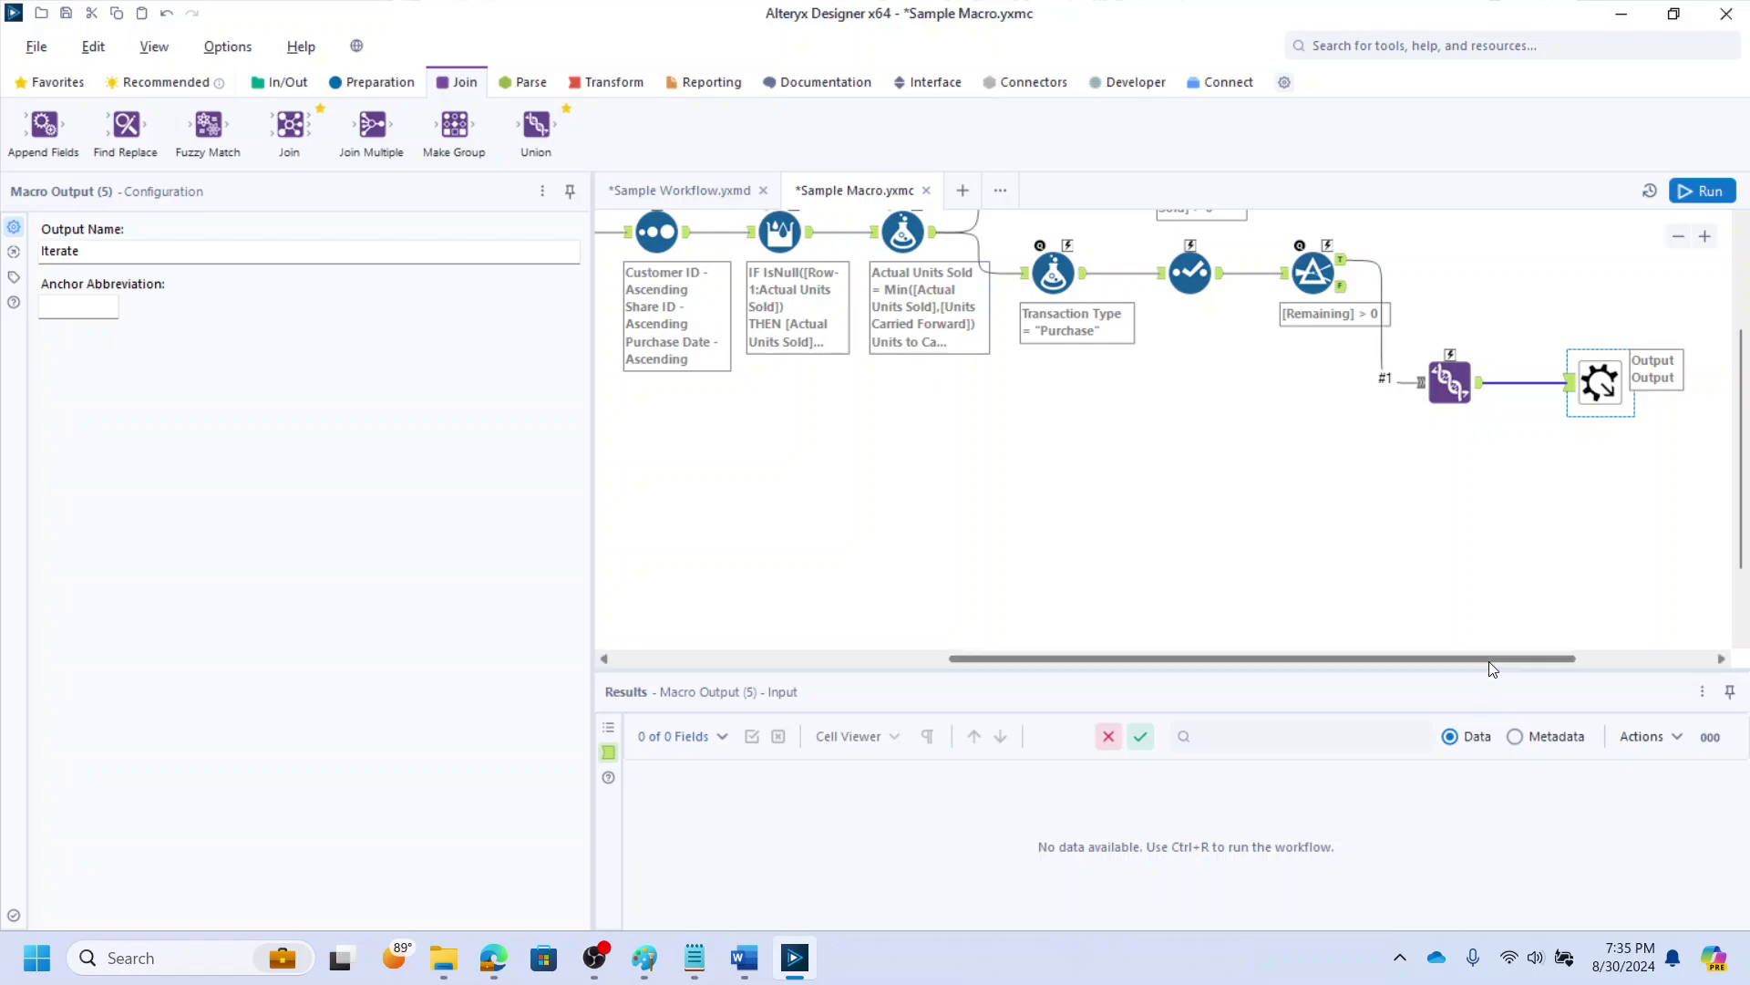
Lower the Date Sort tool, duplicate the First 1 rows Sample tool below the original, and connect the copy to the Sort's output
left_click_drag(1486, 658, 1153, 658)
scroll(1065, 562, "up", 1)
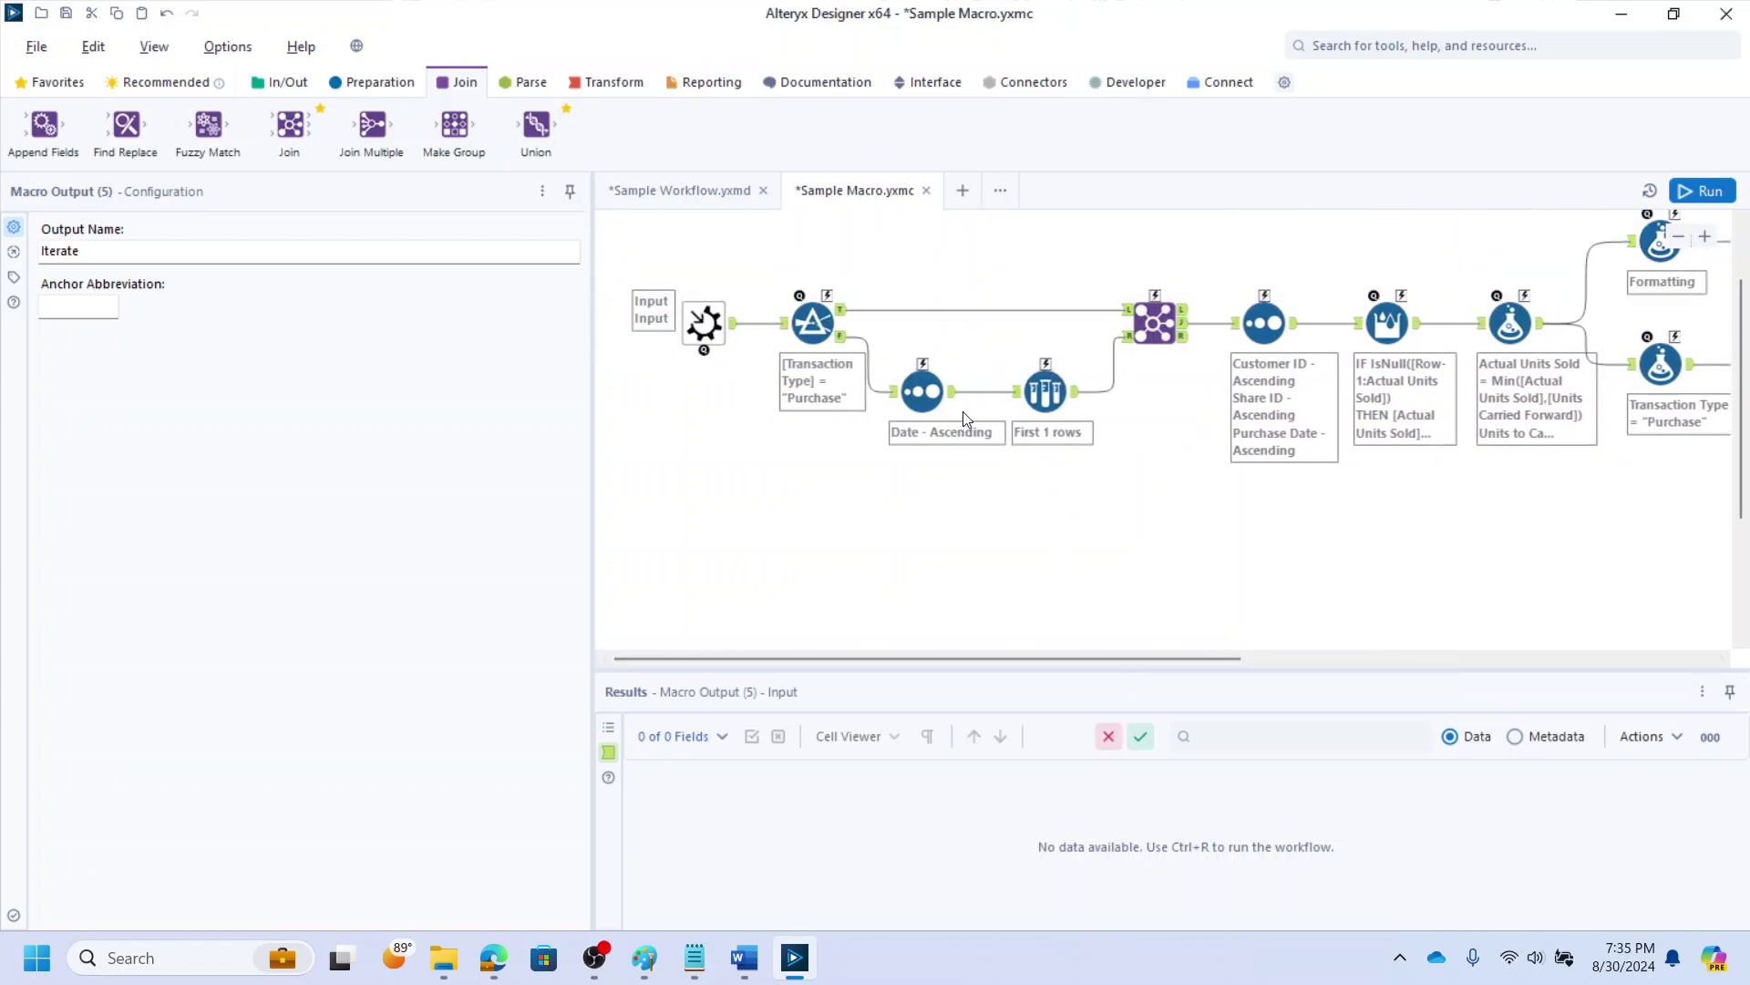
left_click_drag(922, 392, 922, 460)
left_click(1028, 399)
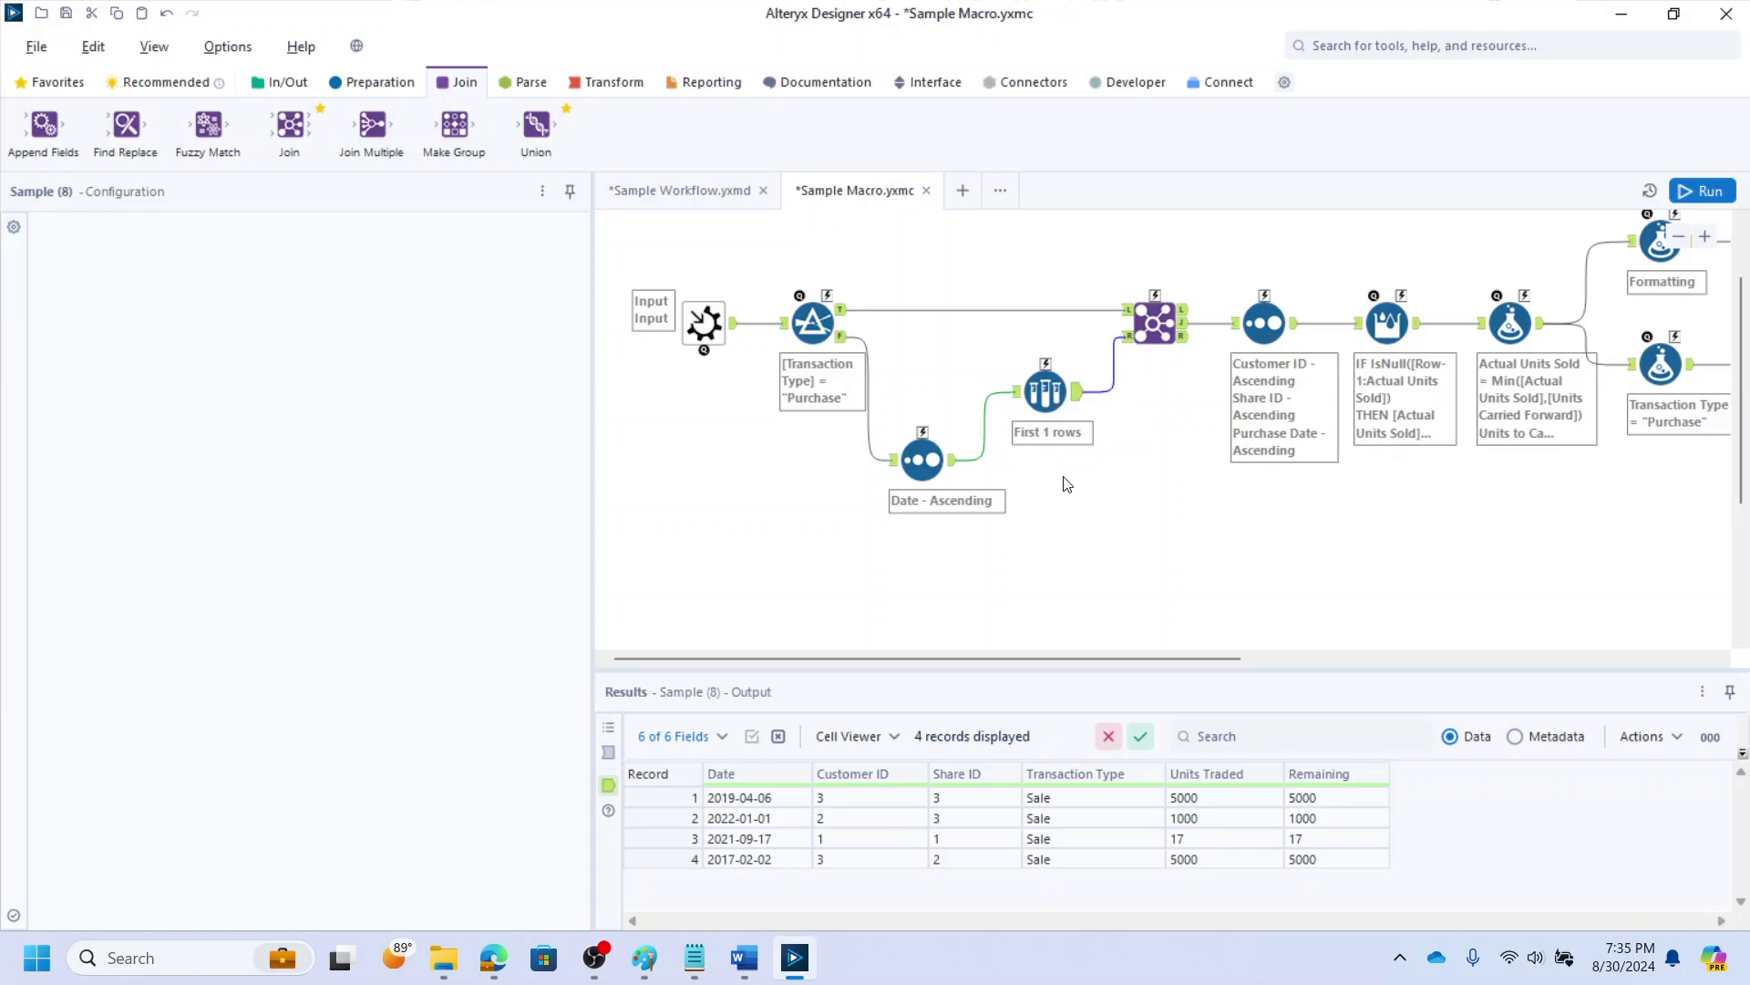
key("ctrl+v")
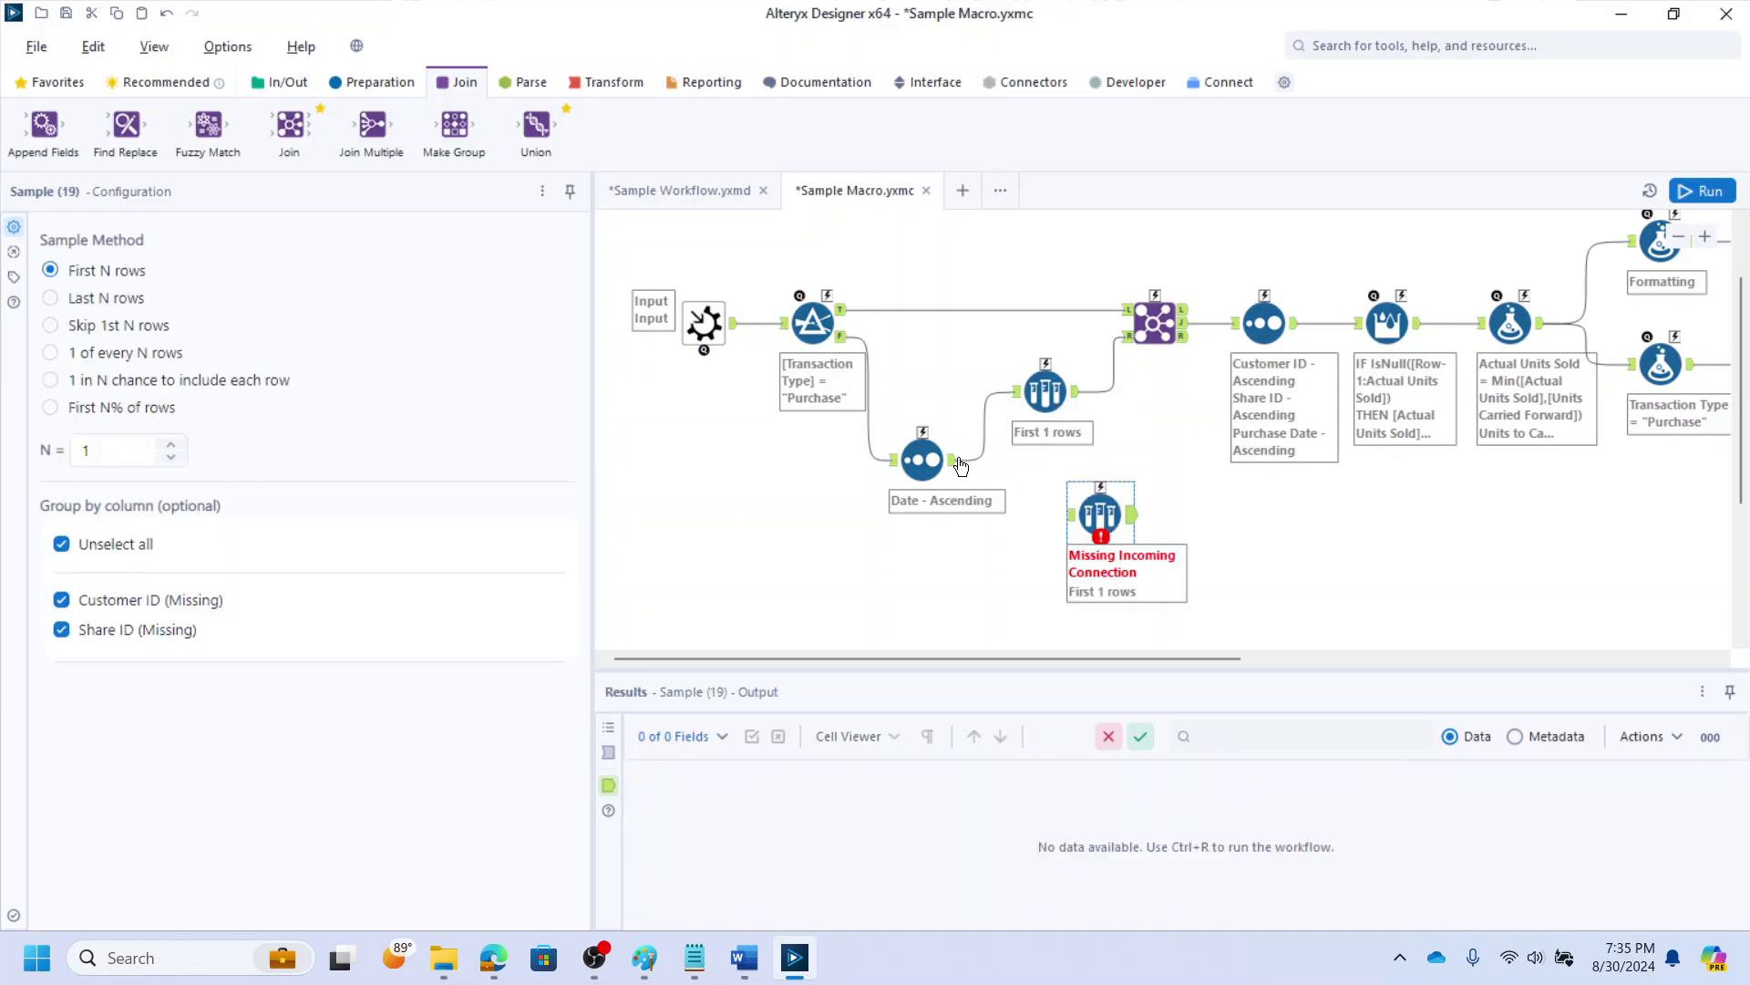
left_click_drag(952, 459, 1067, 514)
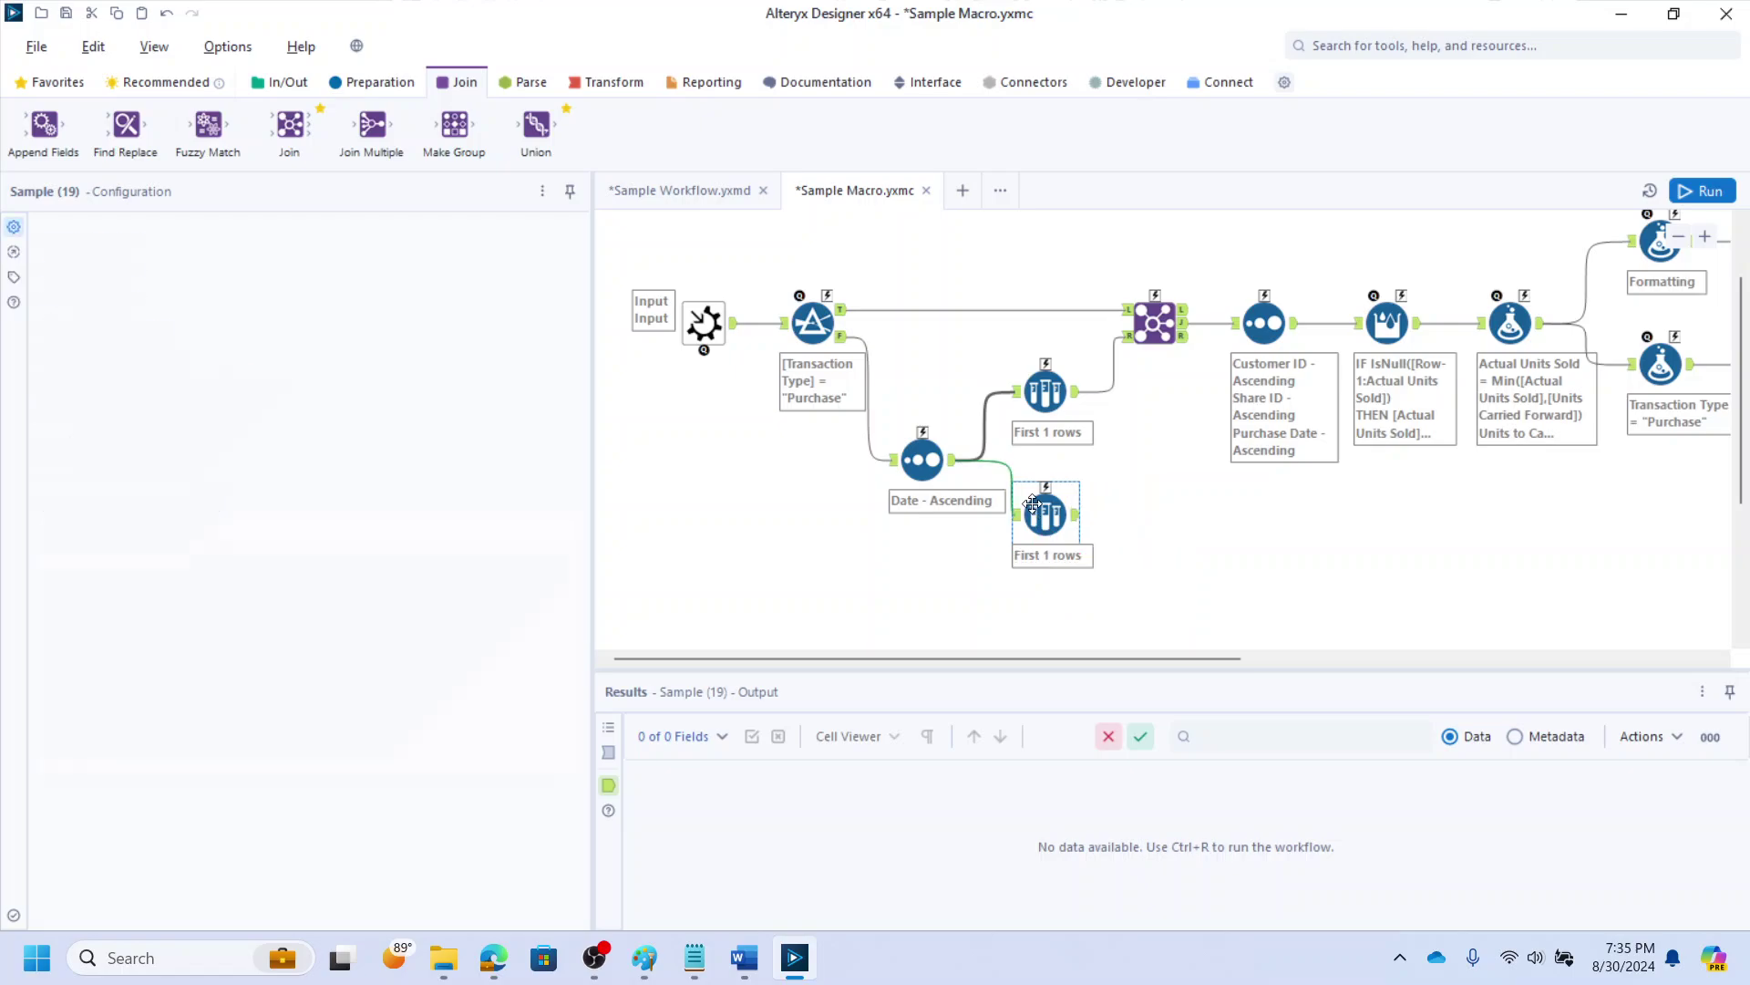
Set the duplicated Sample tool to skip the first 1 row per group and connect its output to the Union
left_click(83, 326)
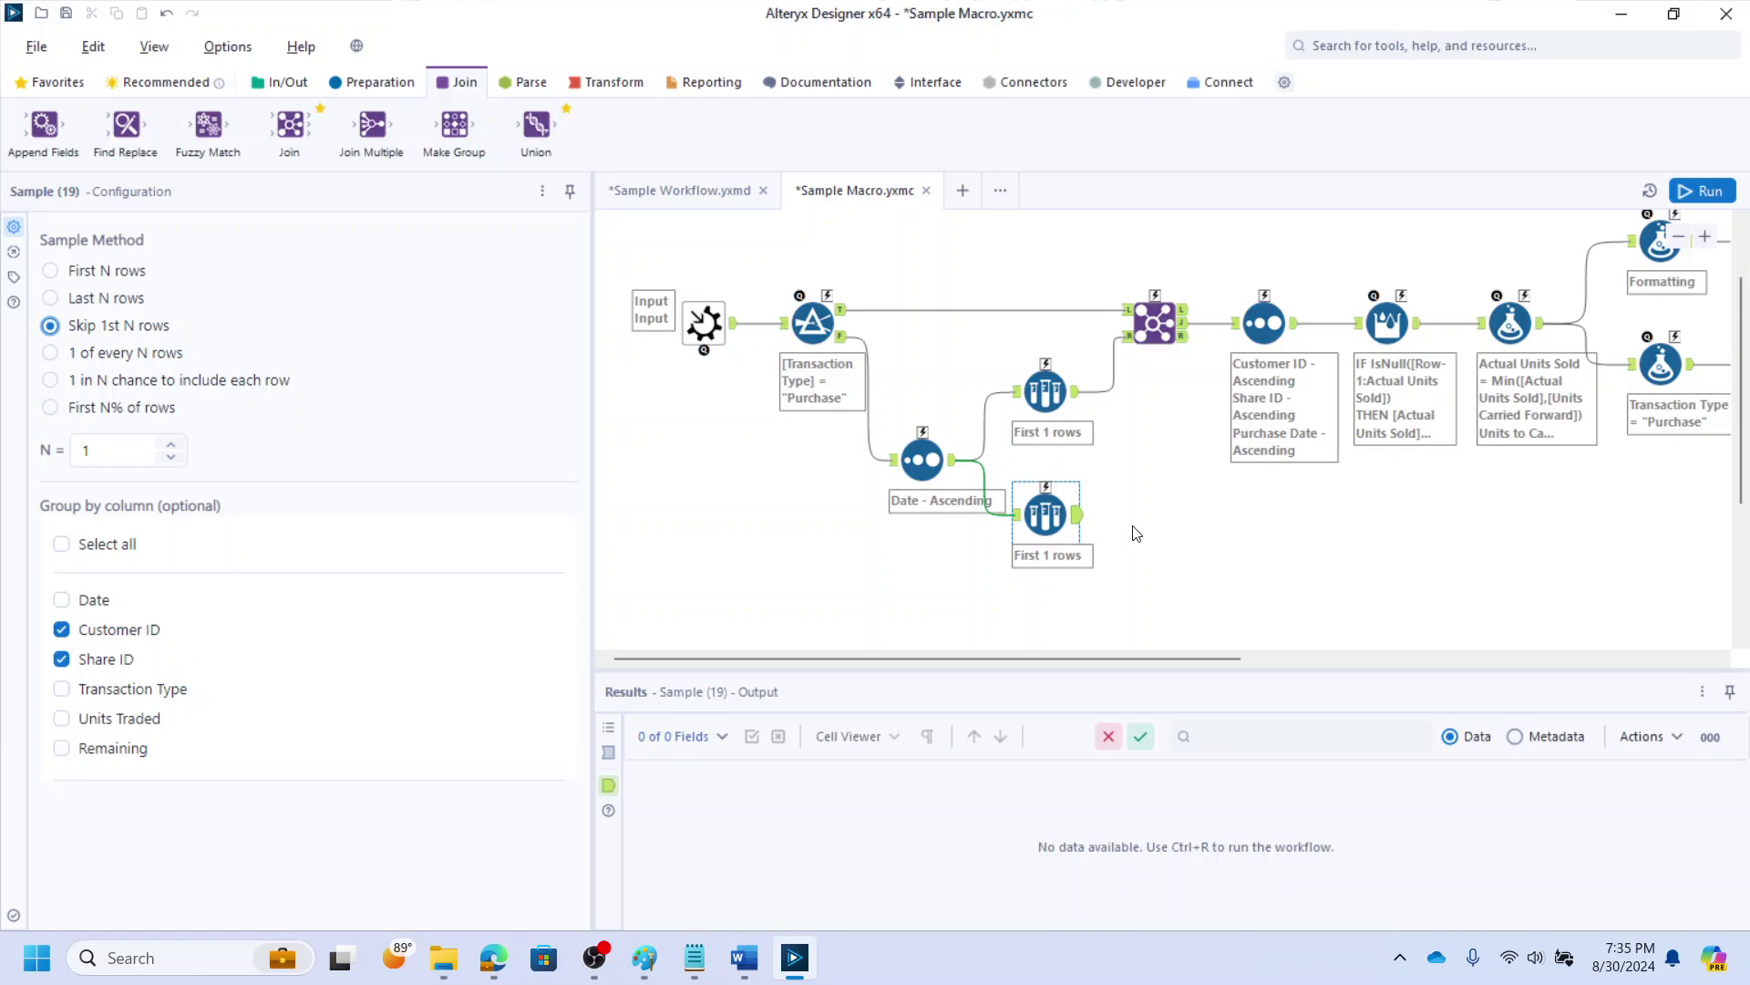
left_click_drag(1078, 515, 1459, 476)
left_click(1460, 476)
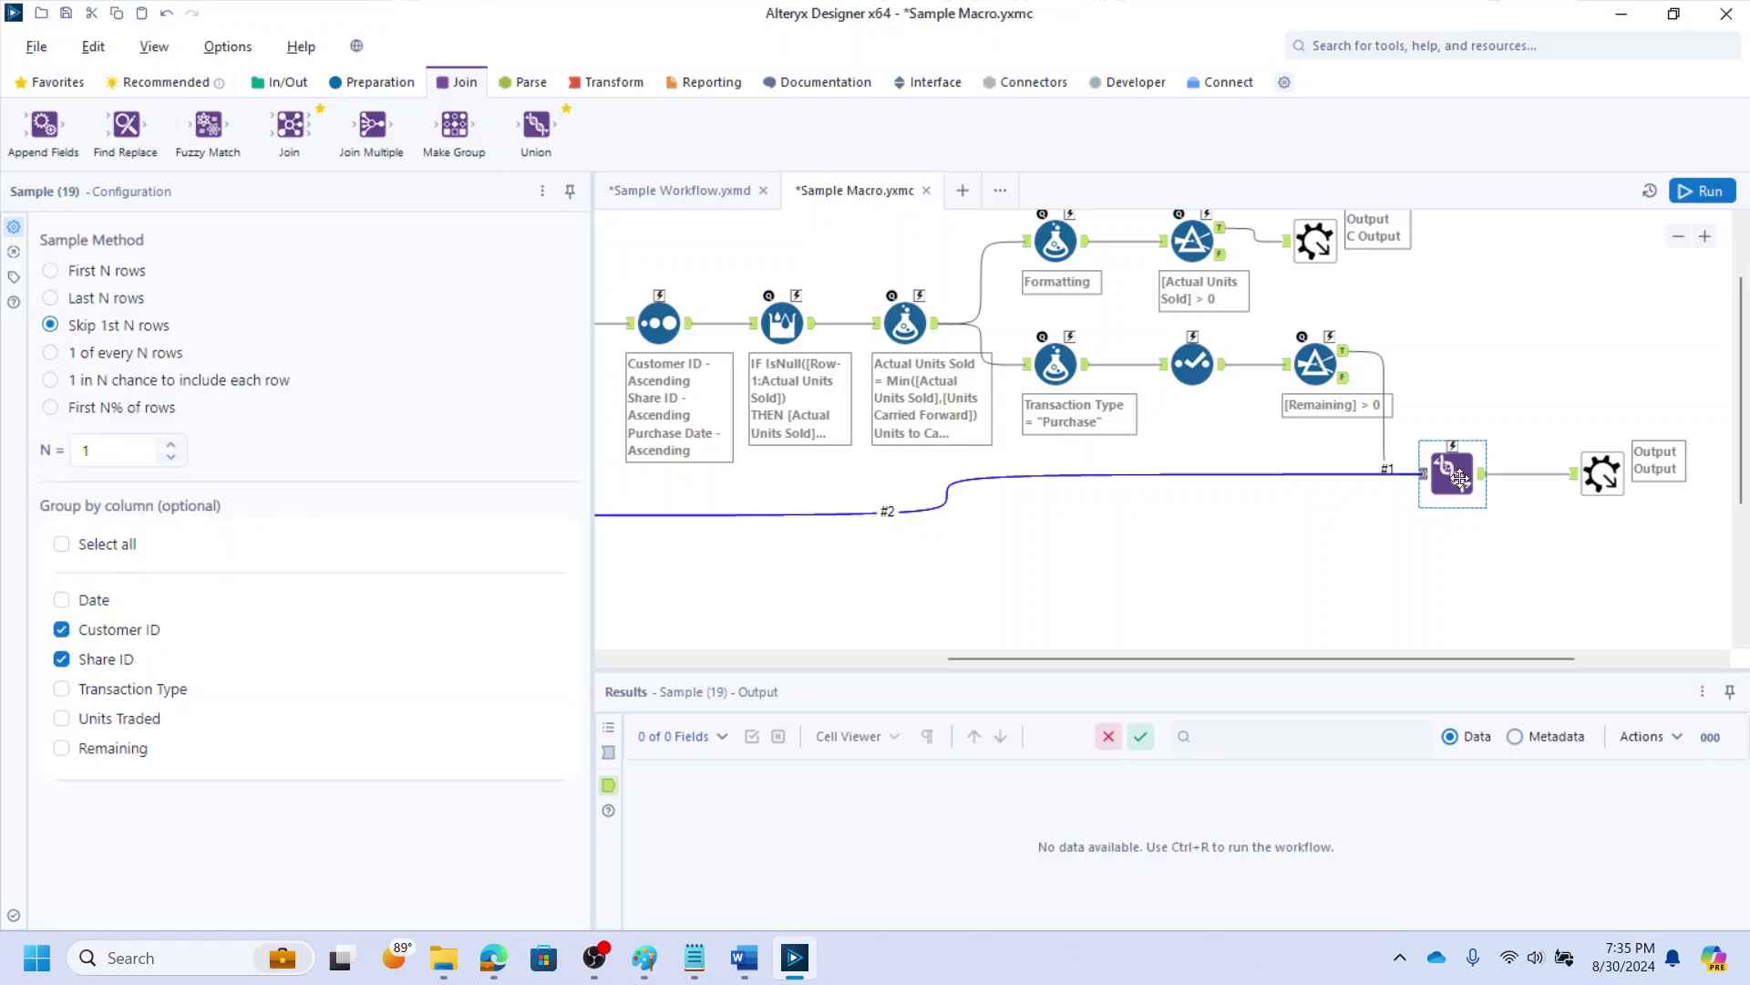
Run the macro, check the Union's combined records, and copy all records reaching the Iterate output together with their headers
key("ctrl+r")
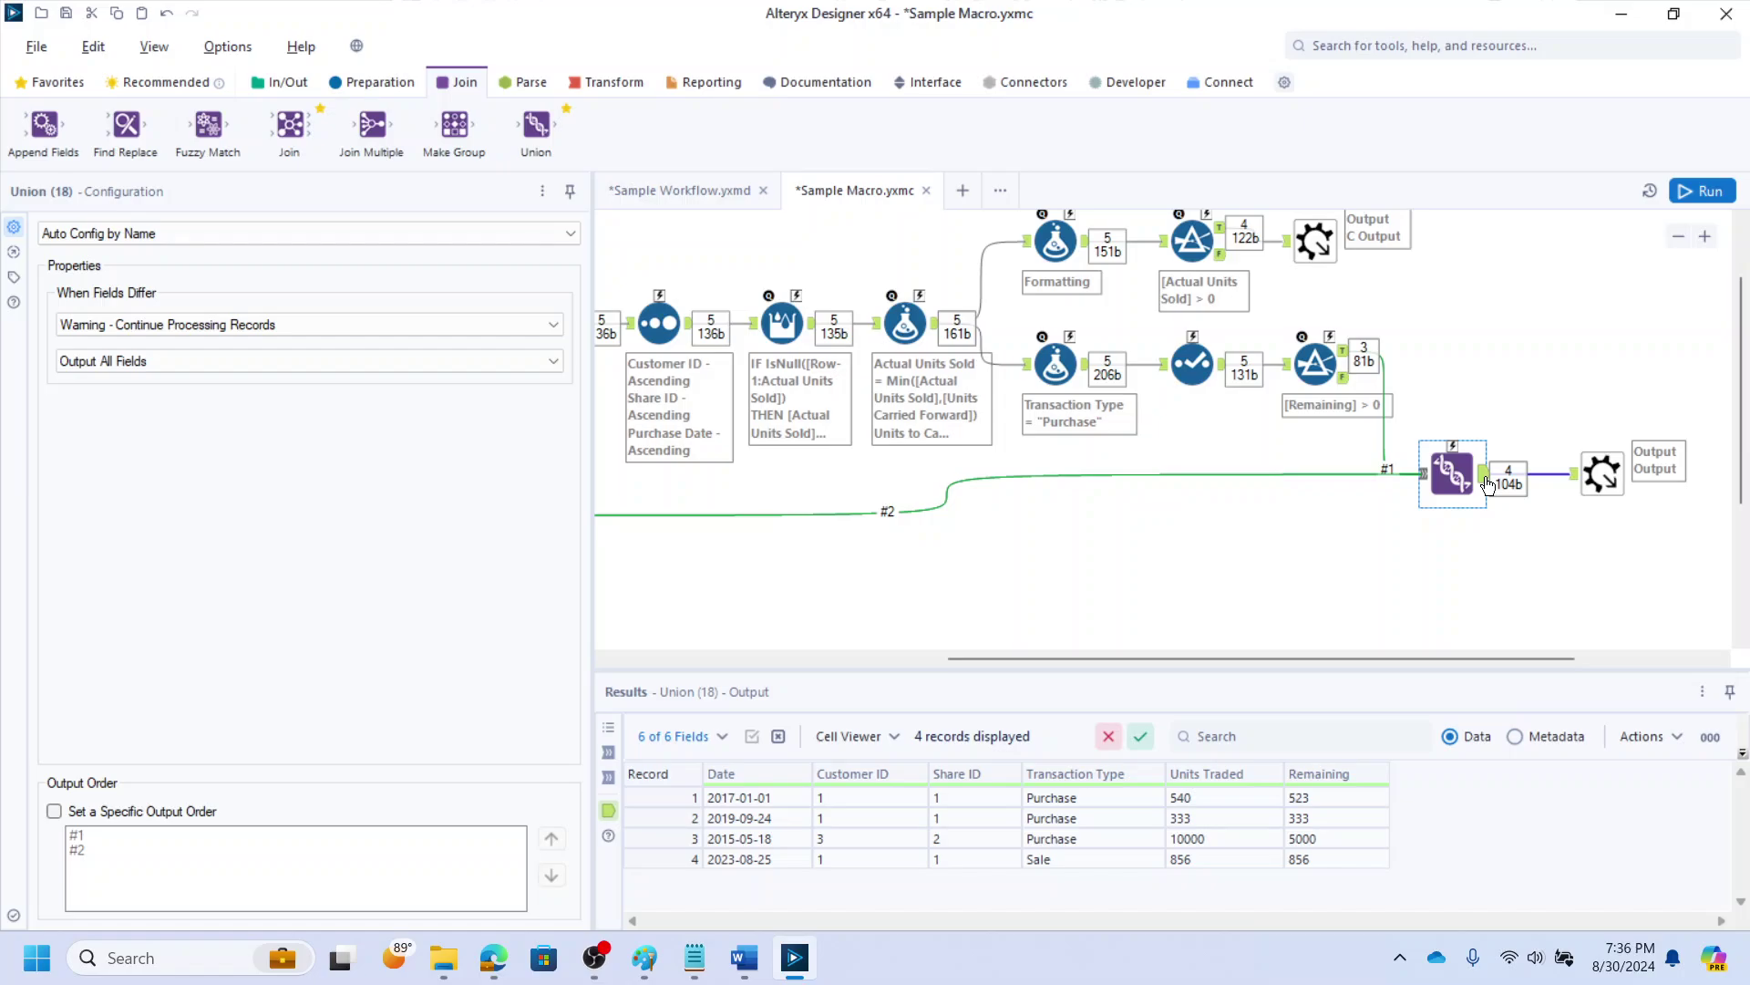
left_click_drag(738, 798, 780, 871)
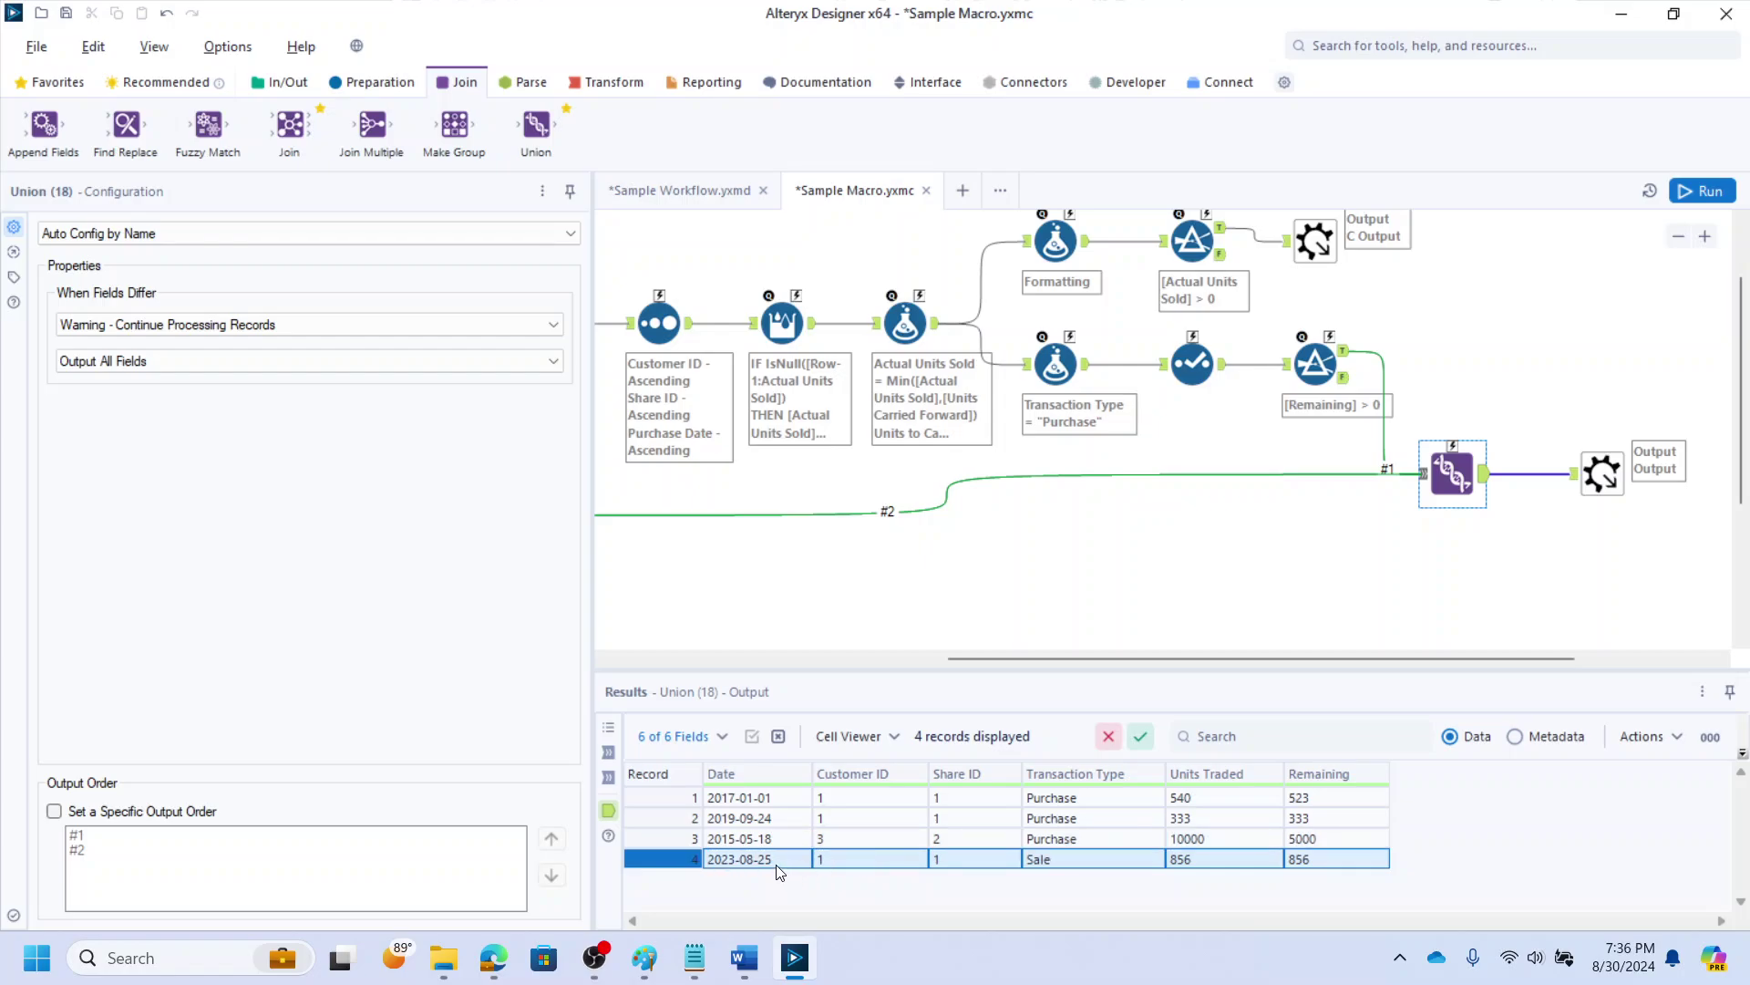
left_click(1584, 476)
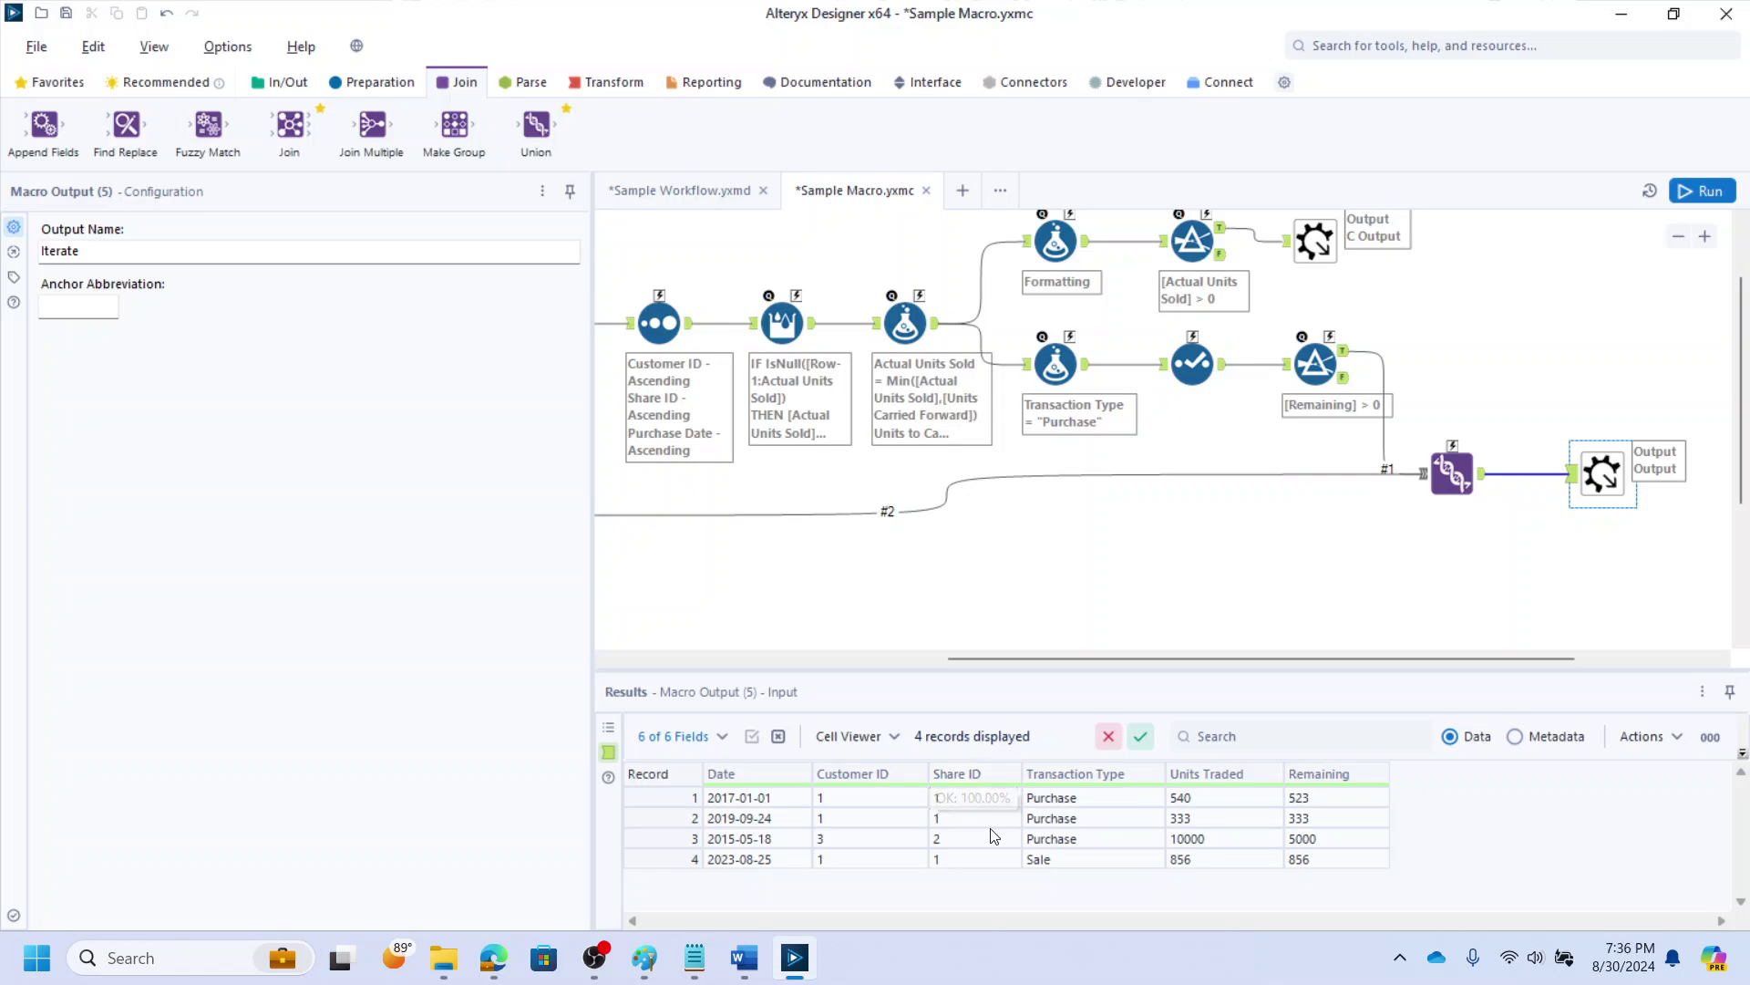
right_click(990, 781)
left_click(1045, 794)
Replace all of the Macro Input's template data with the records copied from the Iterate output
left_click(918, 554)
left_click_drag(985, 657, 633, 652)
left_click(697, 349)
left_click(620, 328)
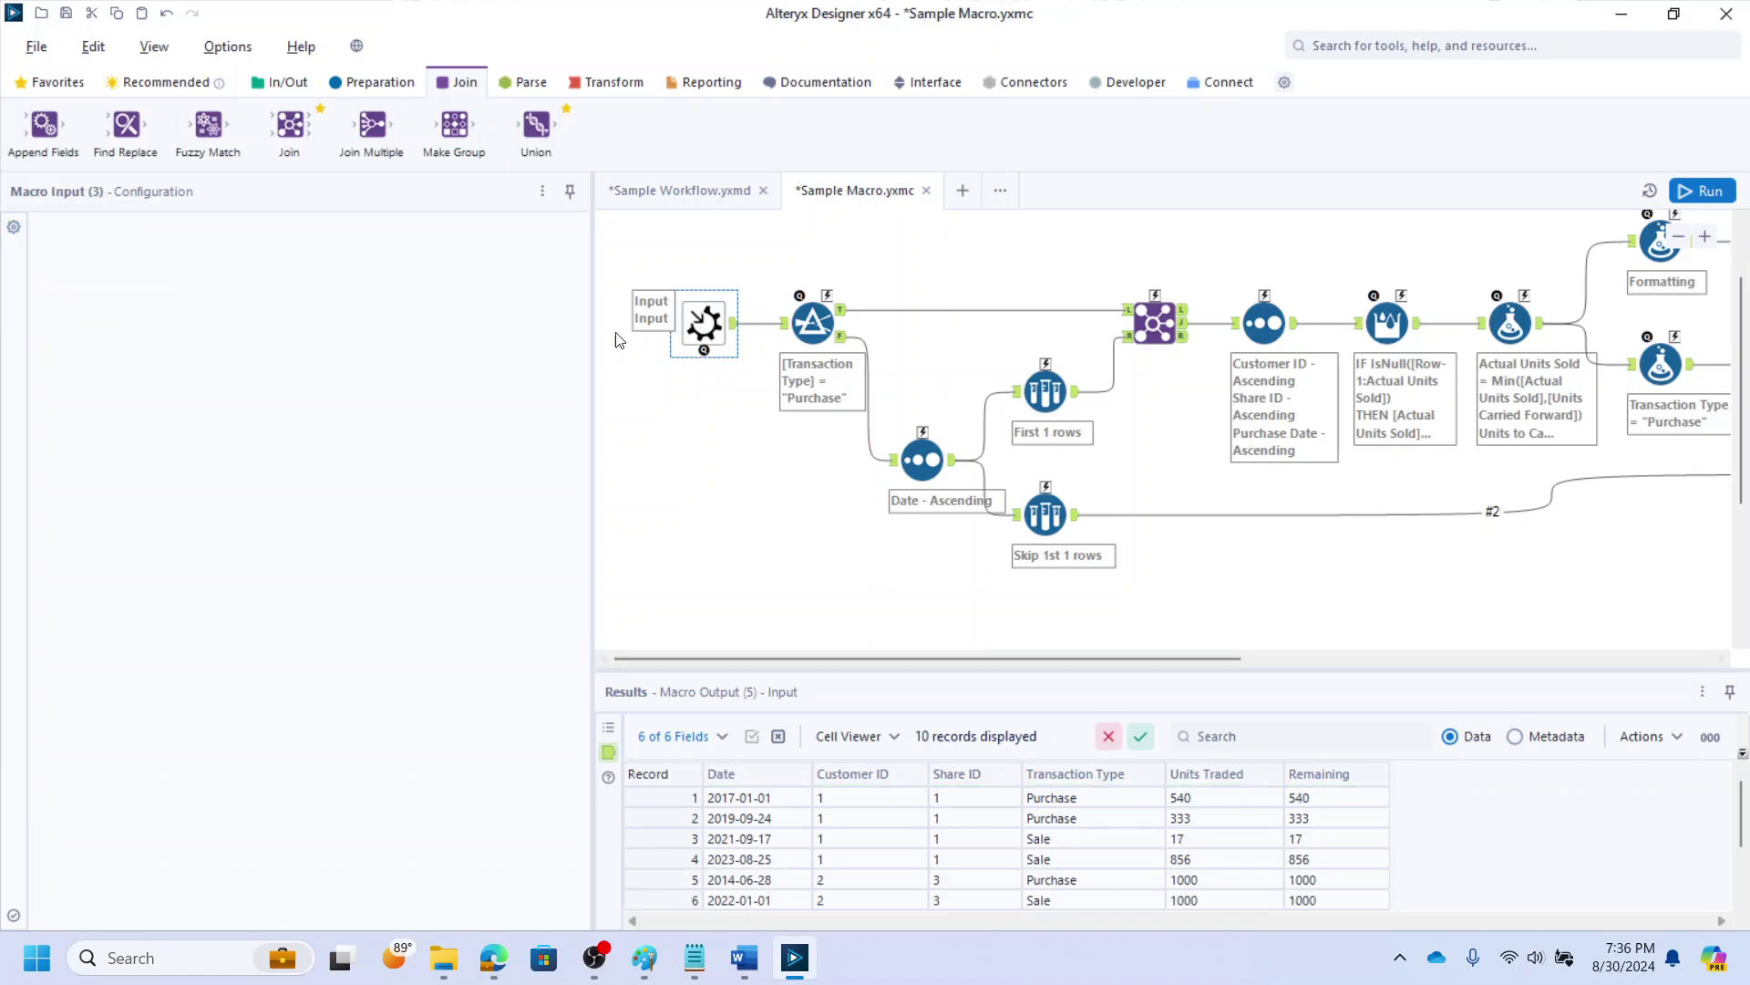
left_click(128, 281)
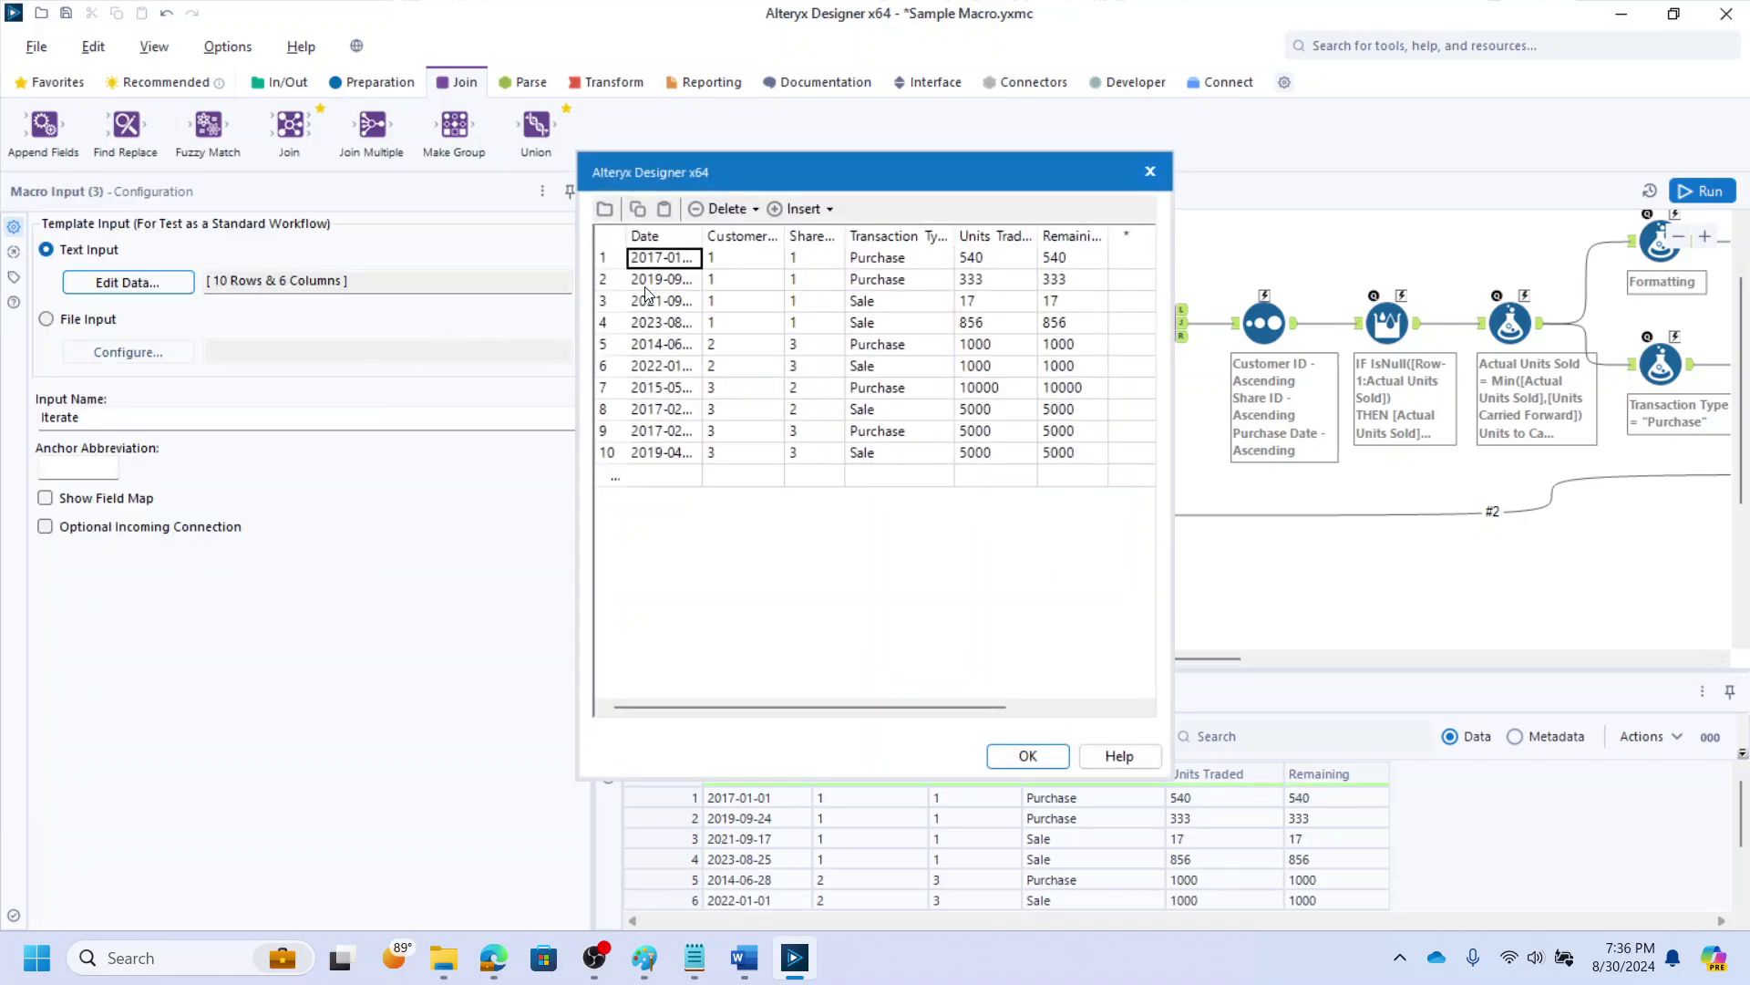
left_click(715, 212)
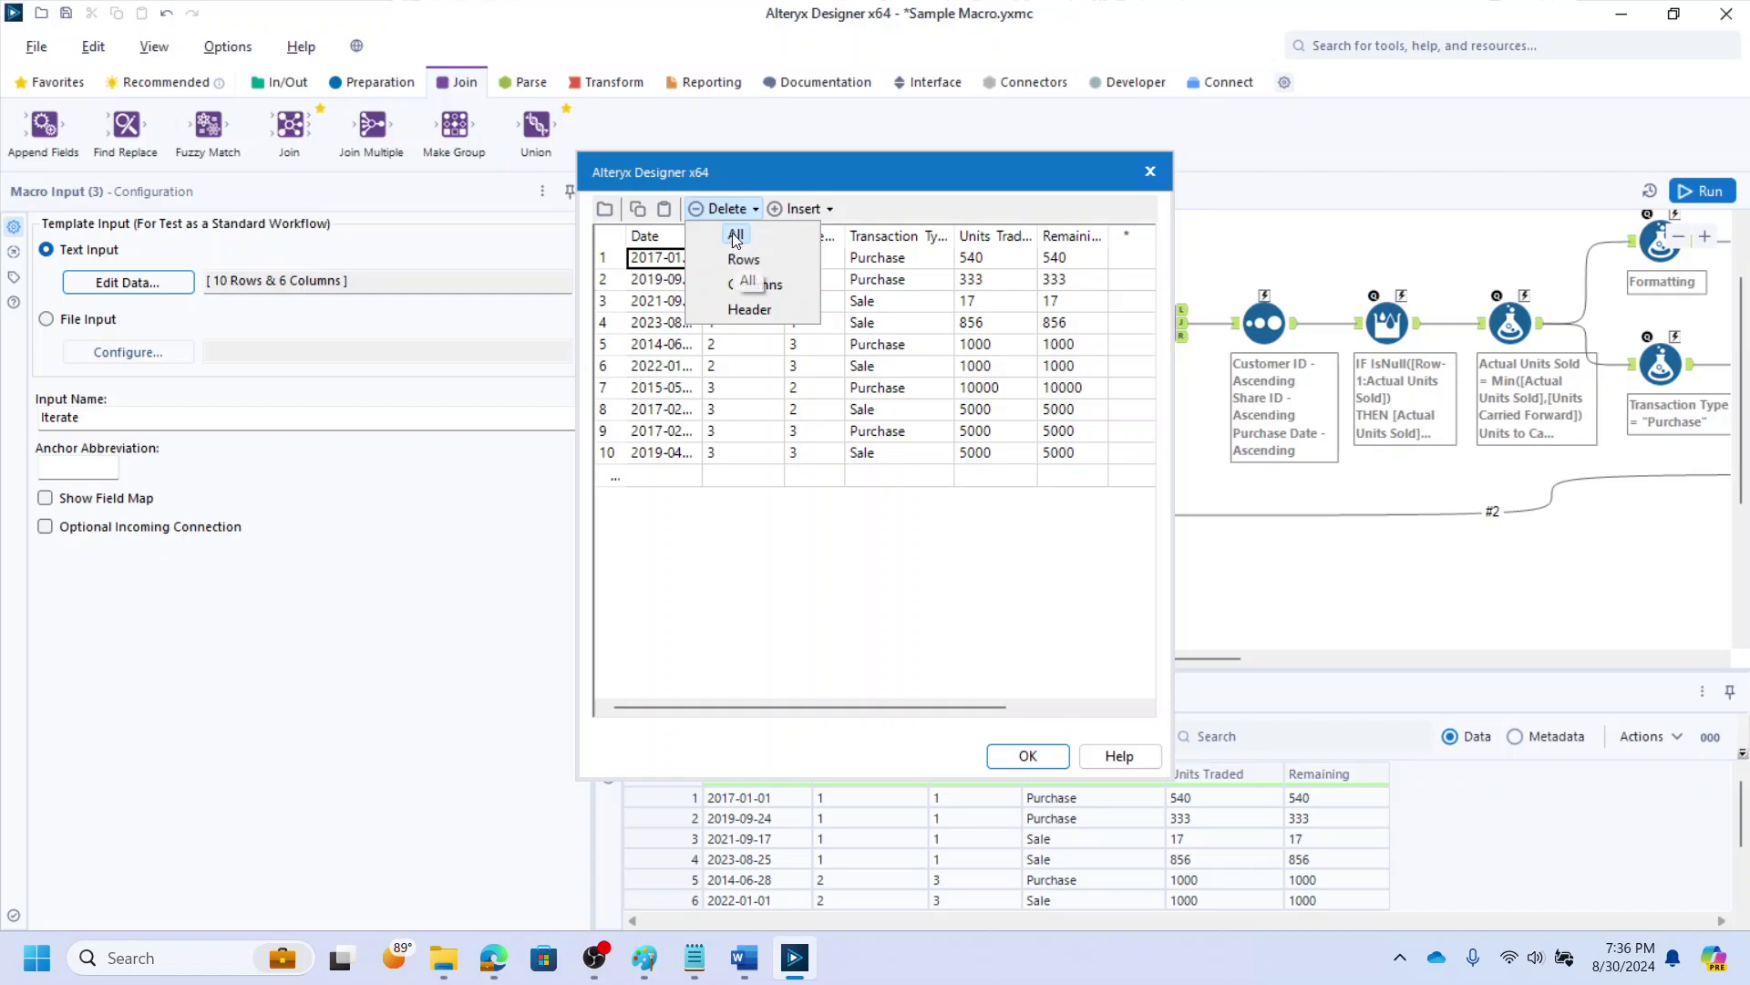
left_click(727, 237)
left_click(671, 239)
key("ctrl+v")
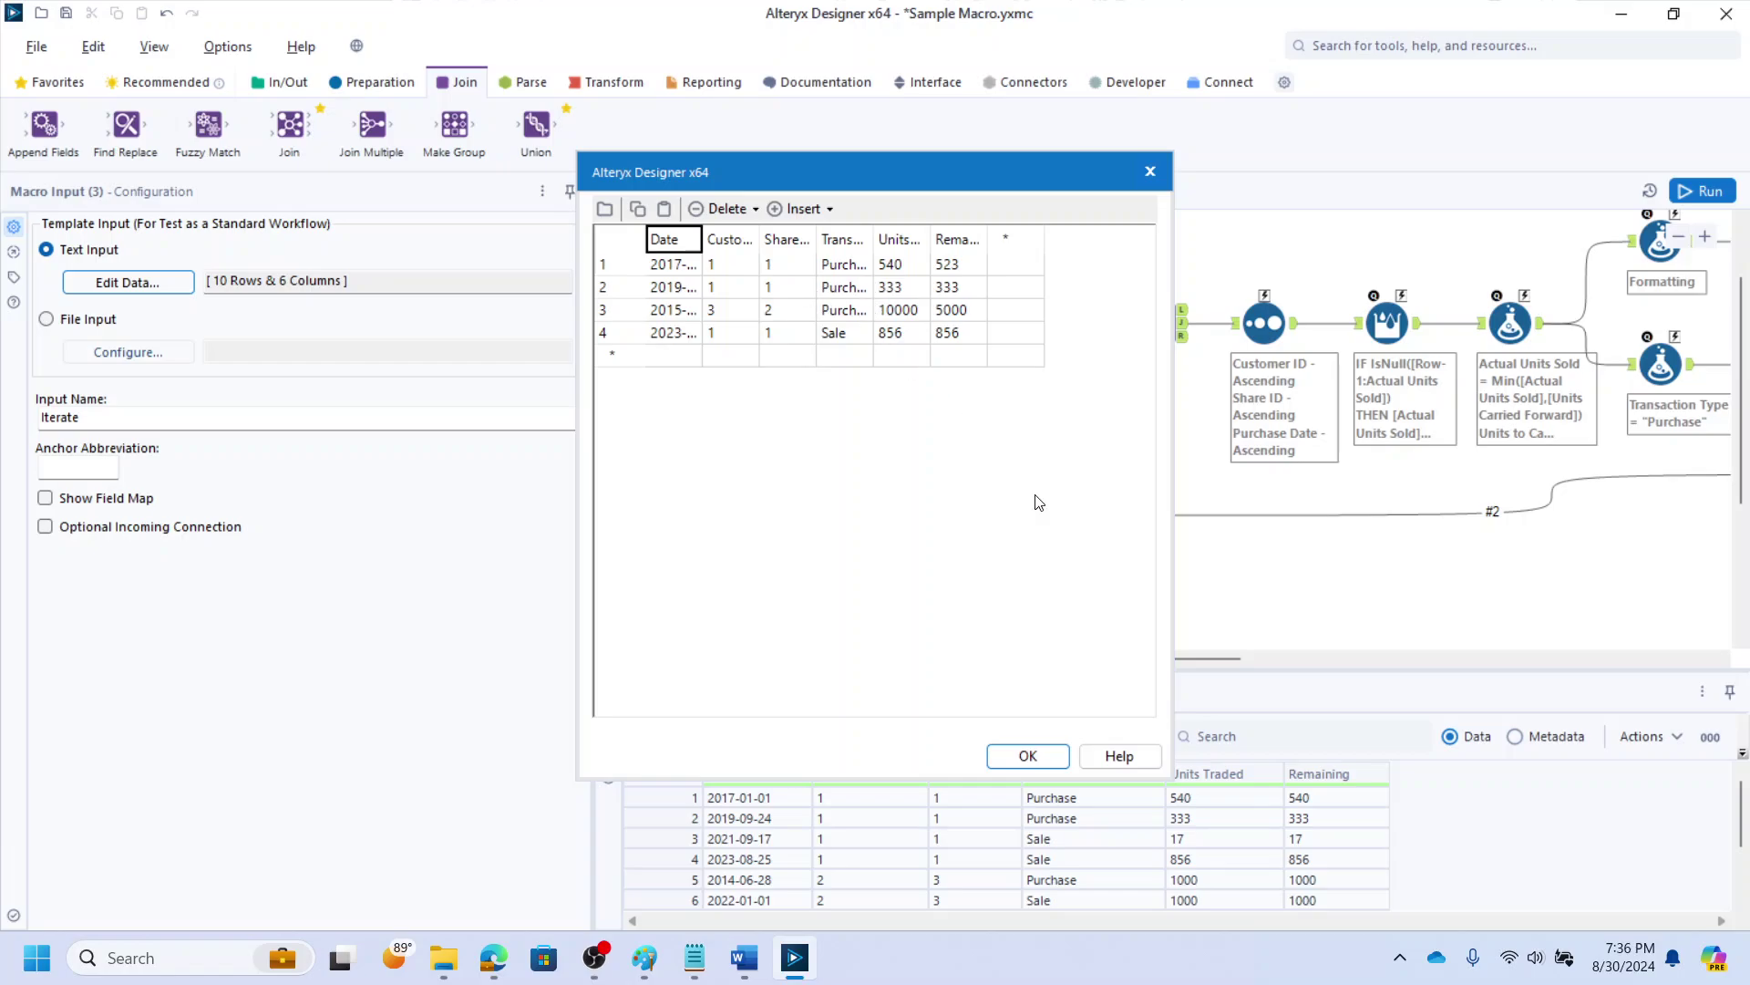
left_click(1027, 756)
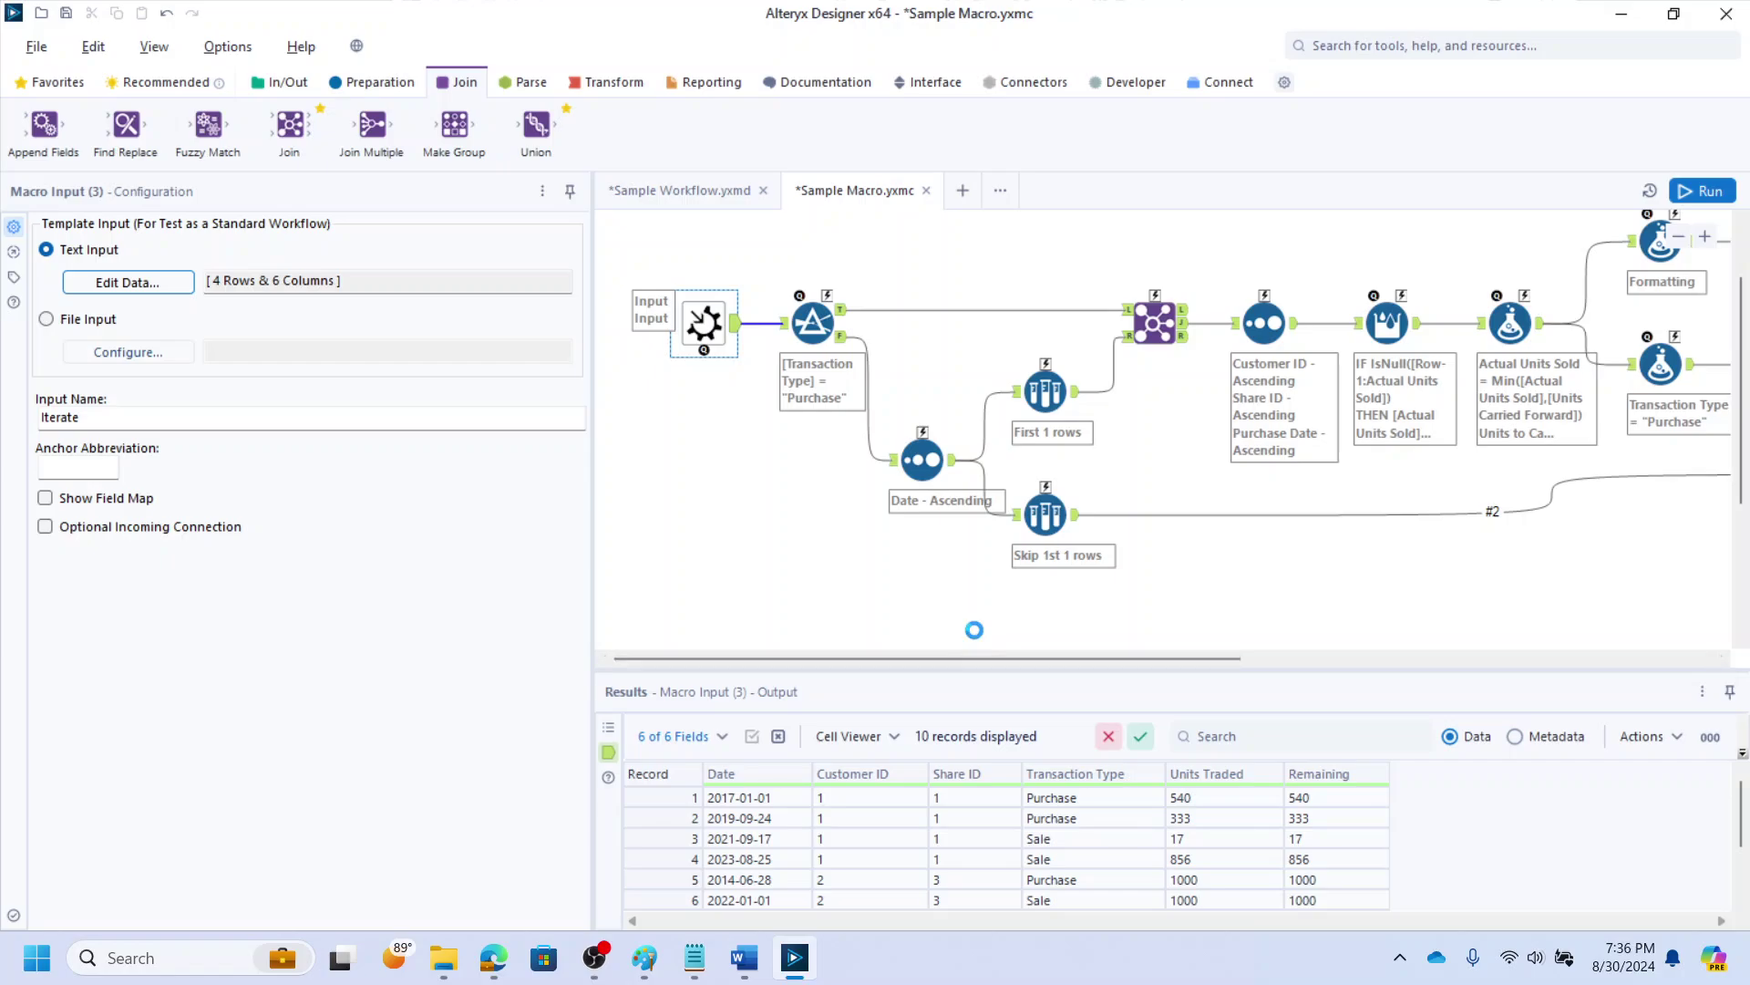
Run the macro on the new template data and compare Units Carried Forward with Actual Units Sold in the Multi-Row Formula's output
key("ctrl+r")
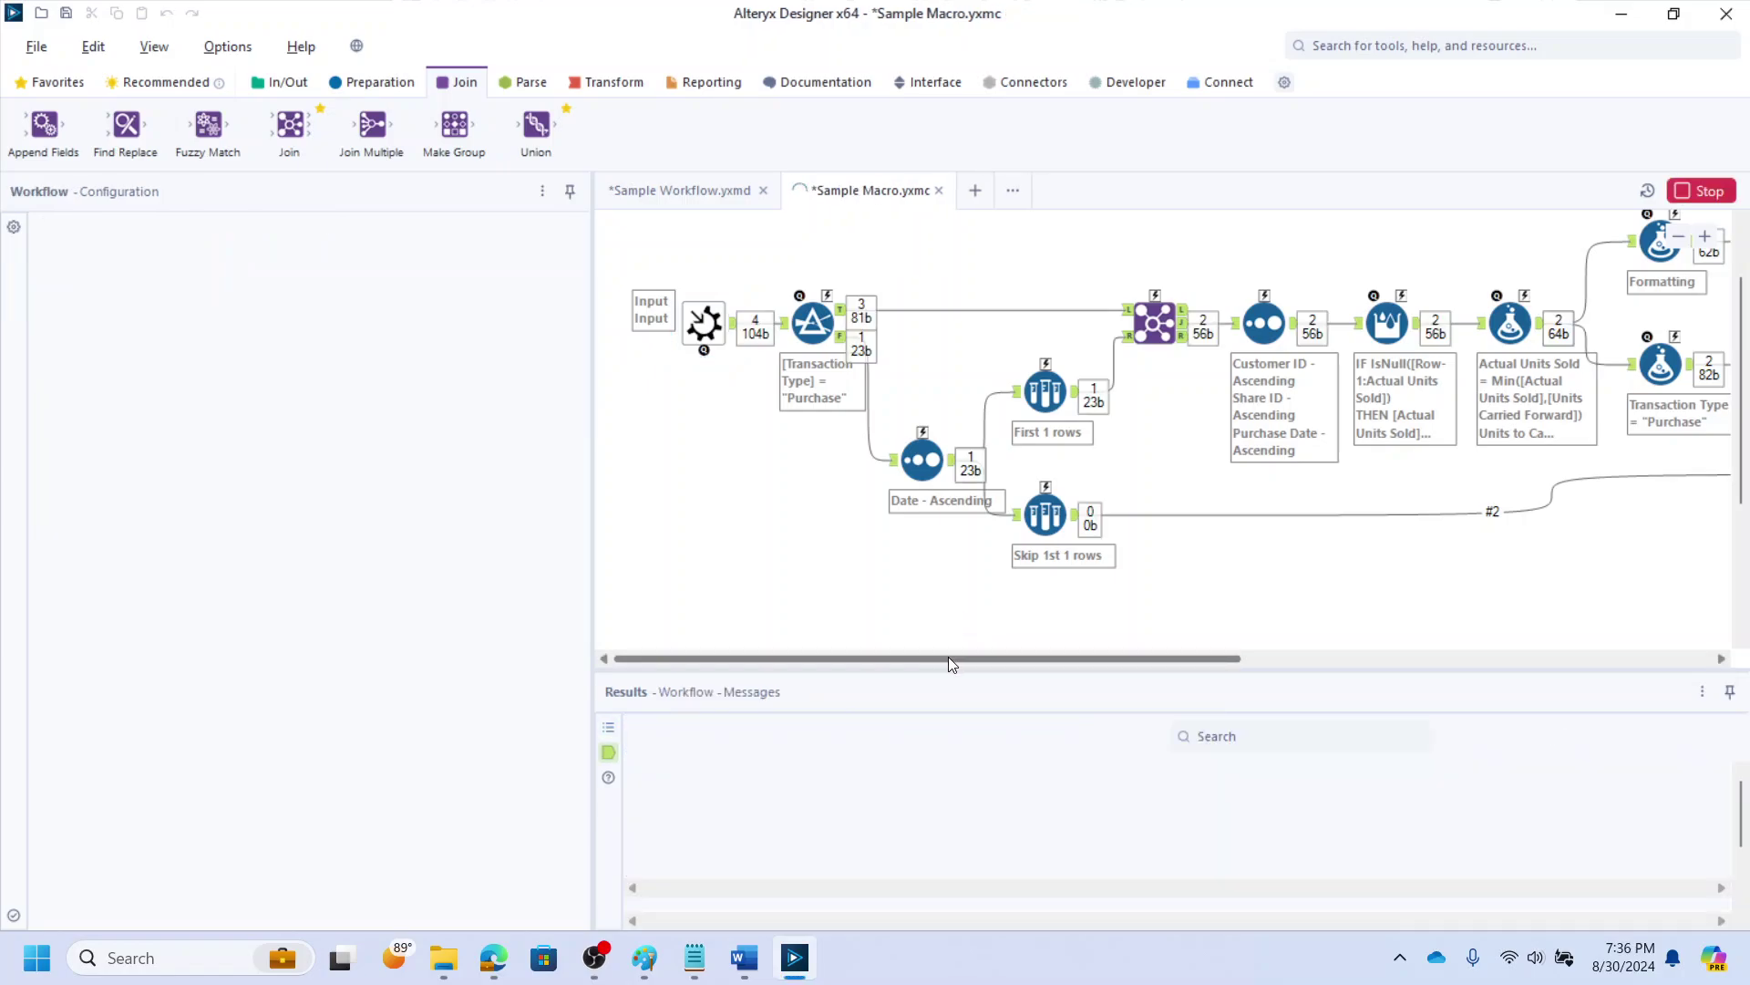
left_click_drag(948, 656, 1110, 658)
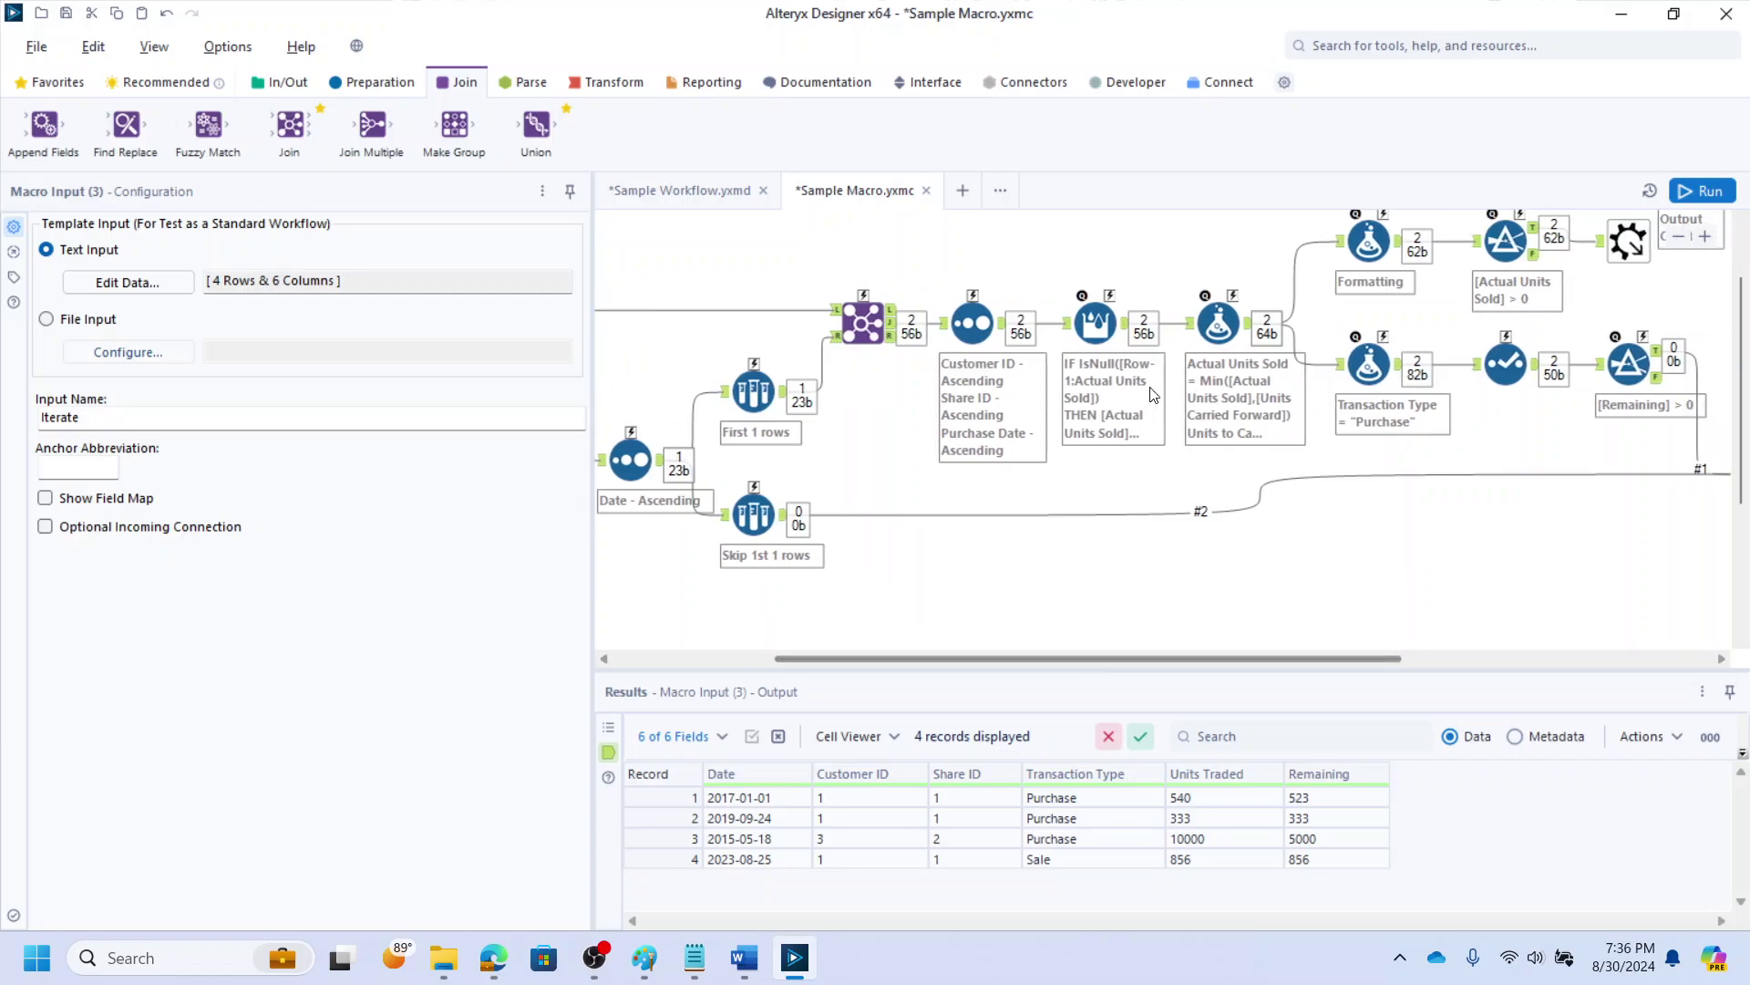
left_click(1101, 321)
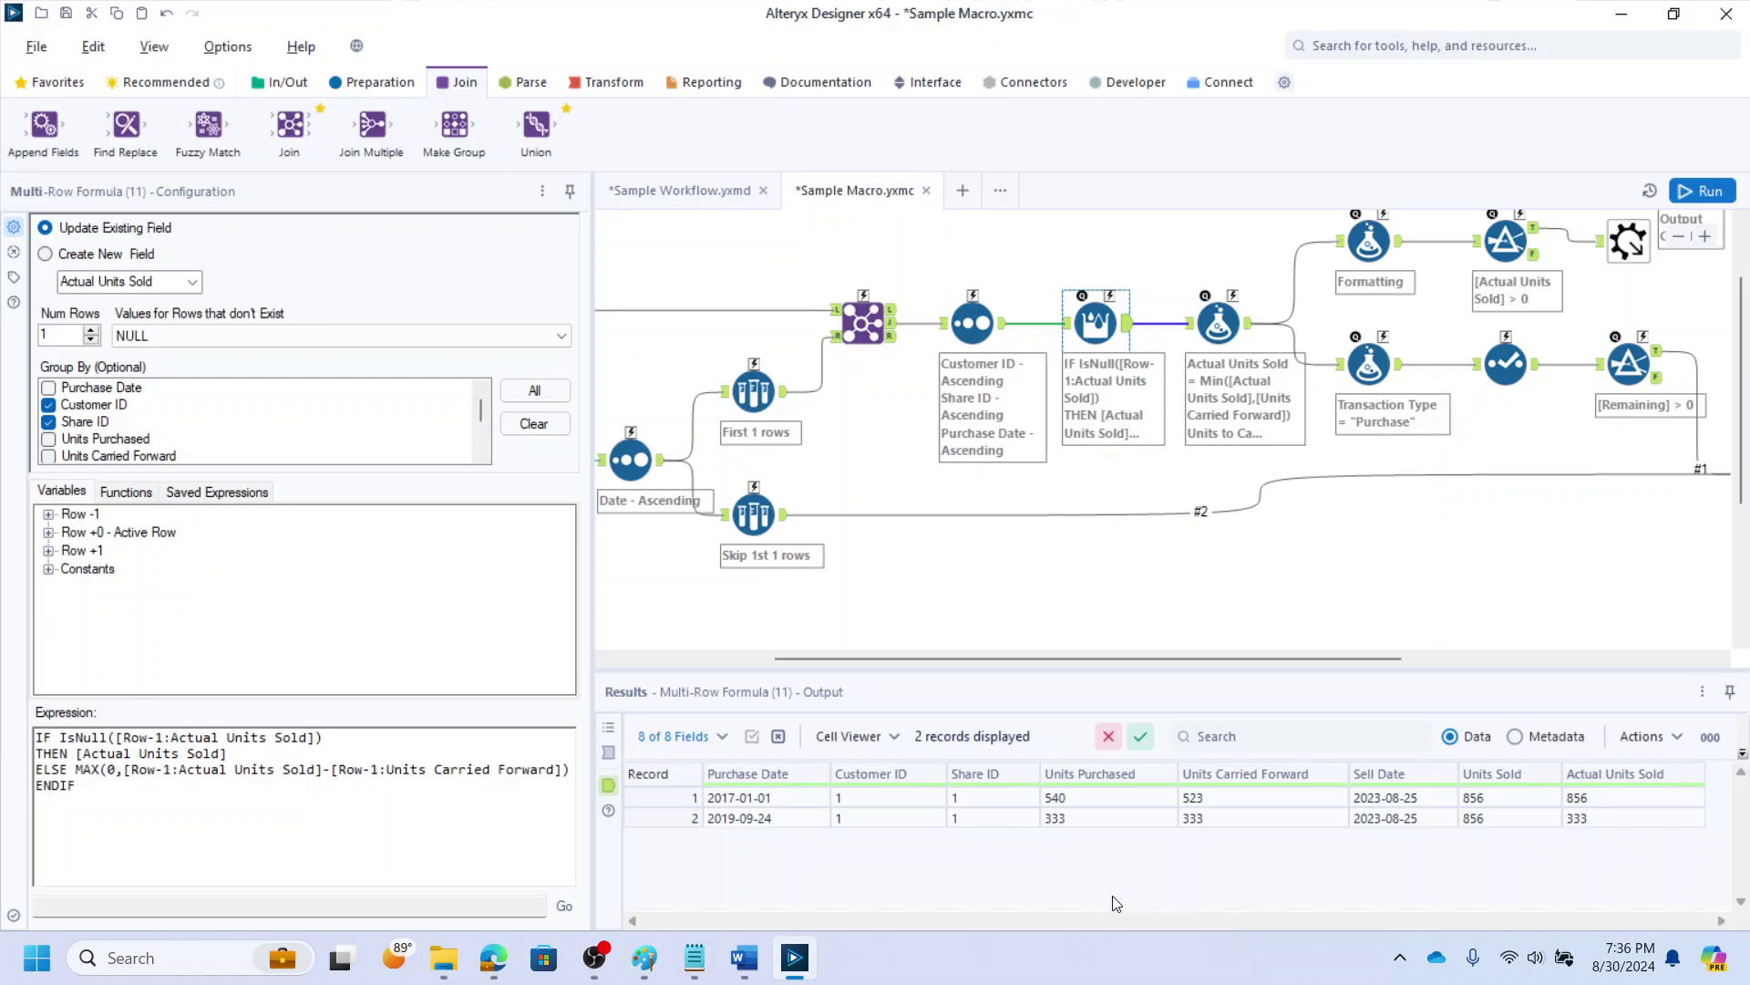
left_click(1589, 800)
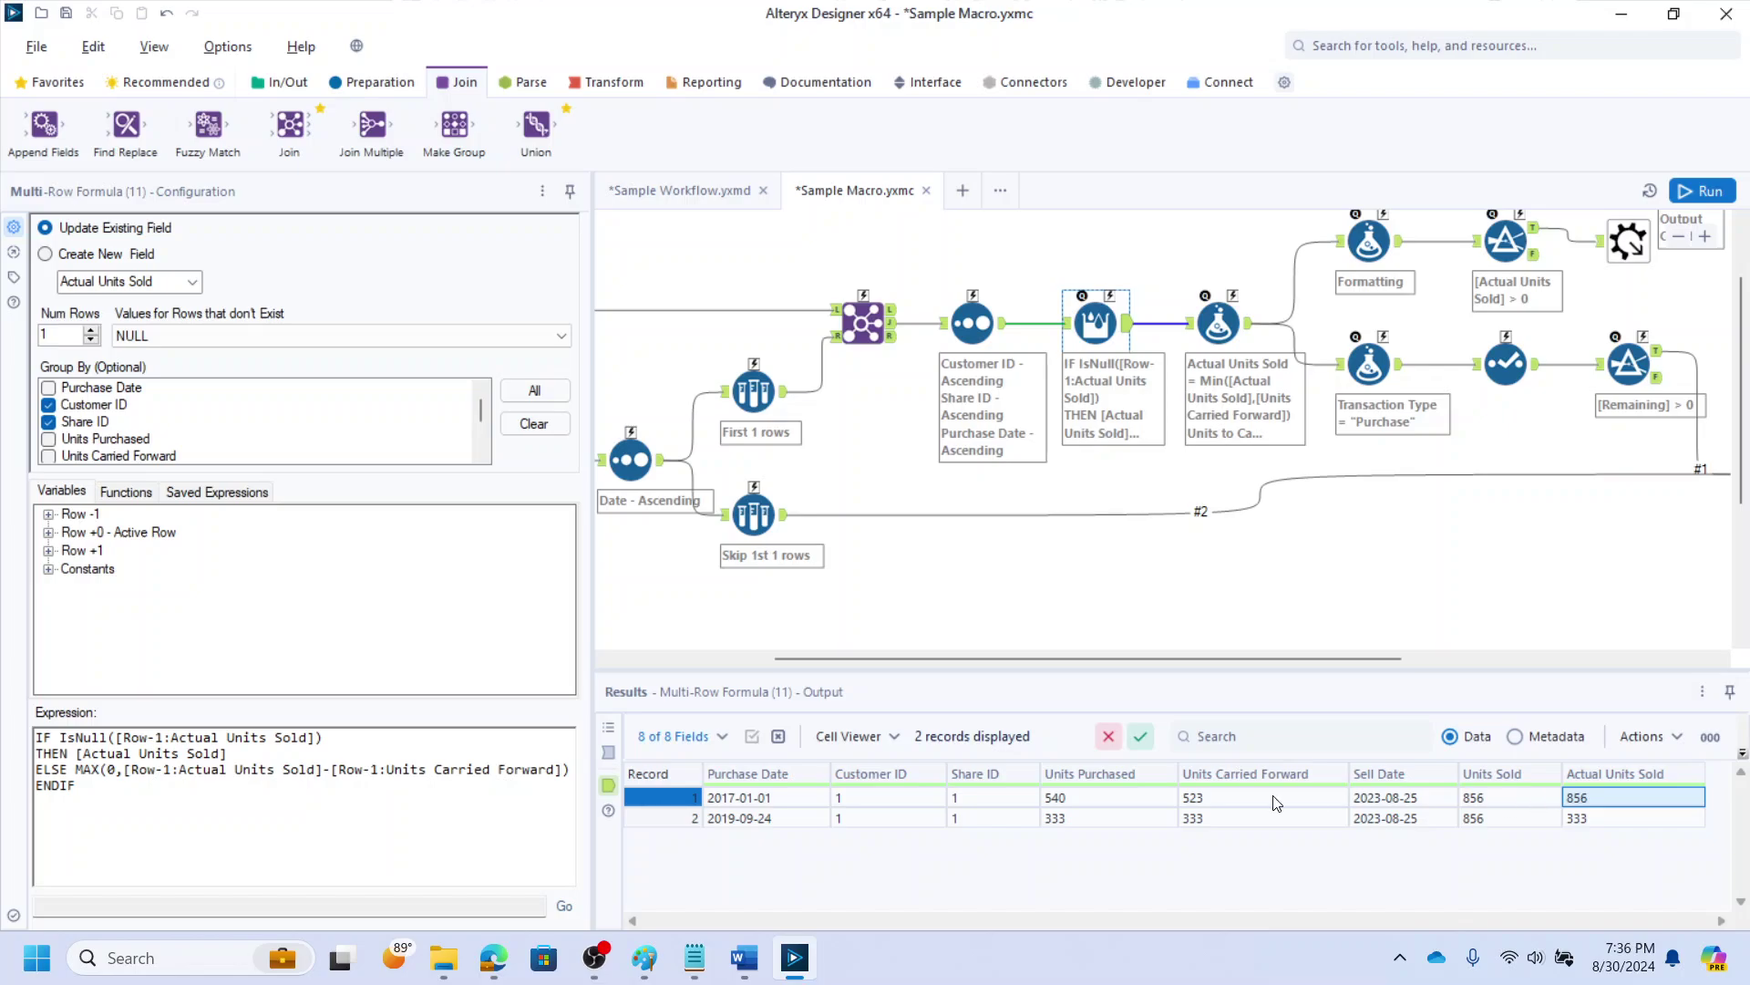
left_click(1205, 803)
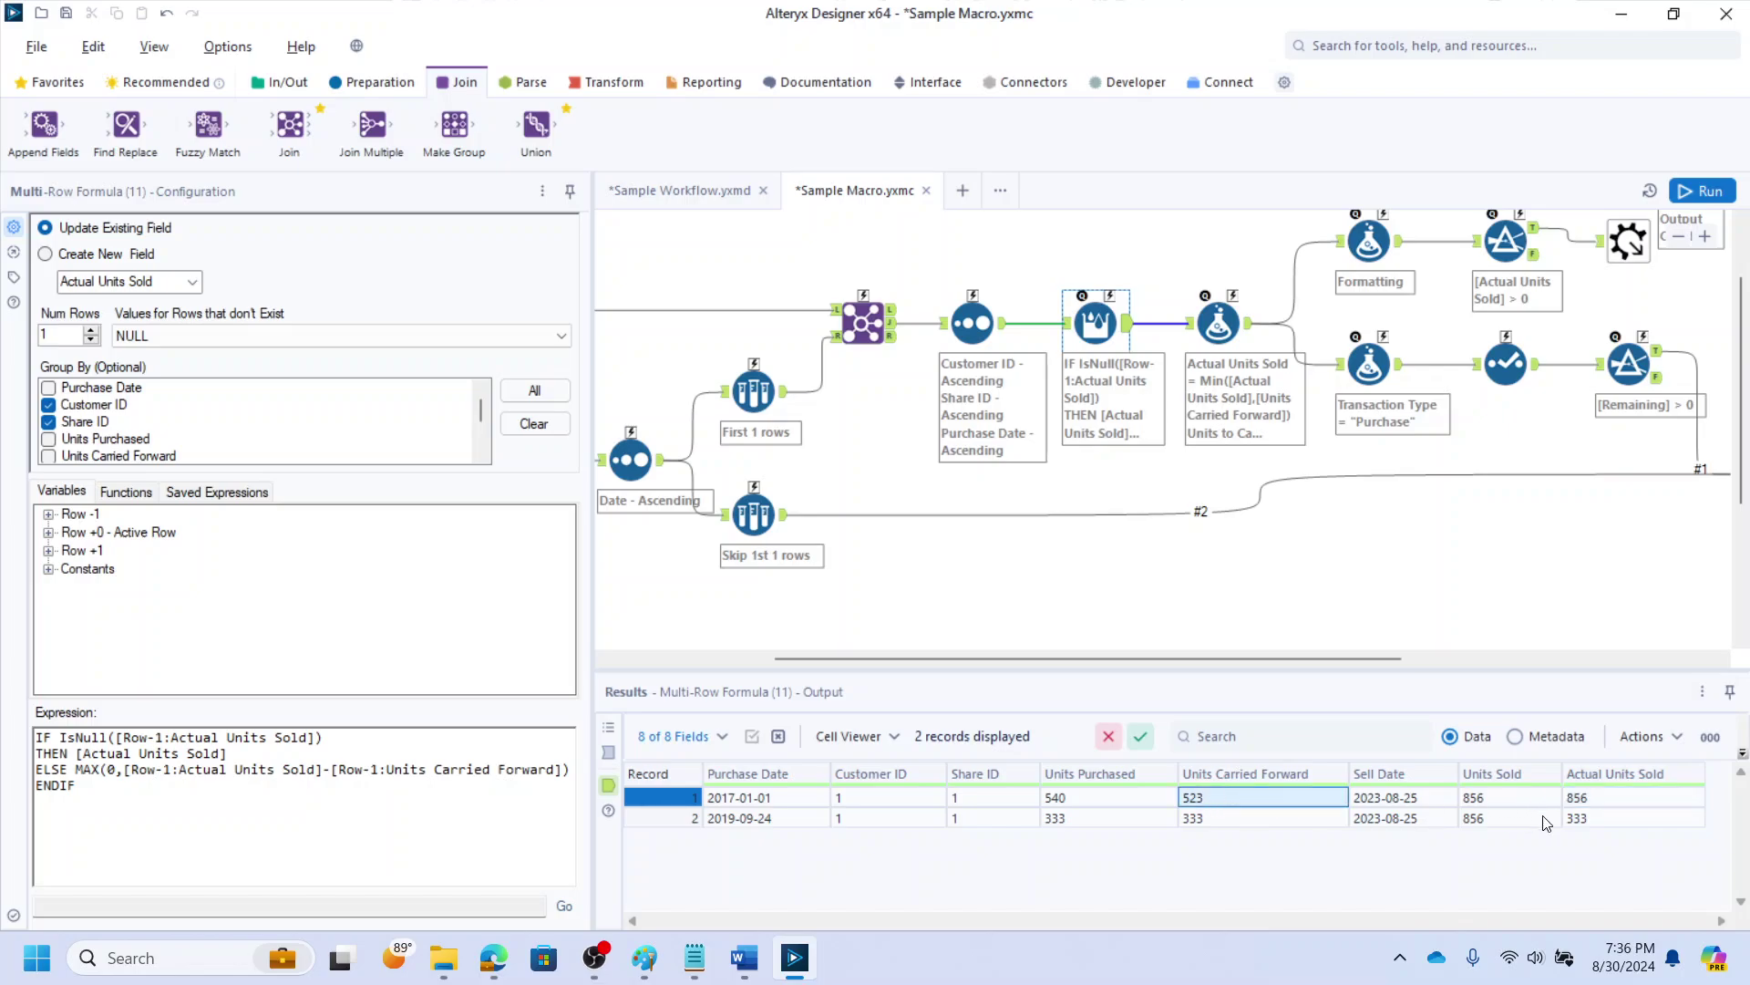
left_click(1617, 818)
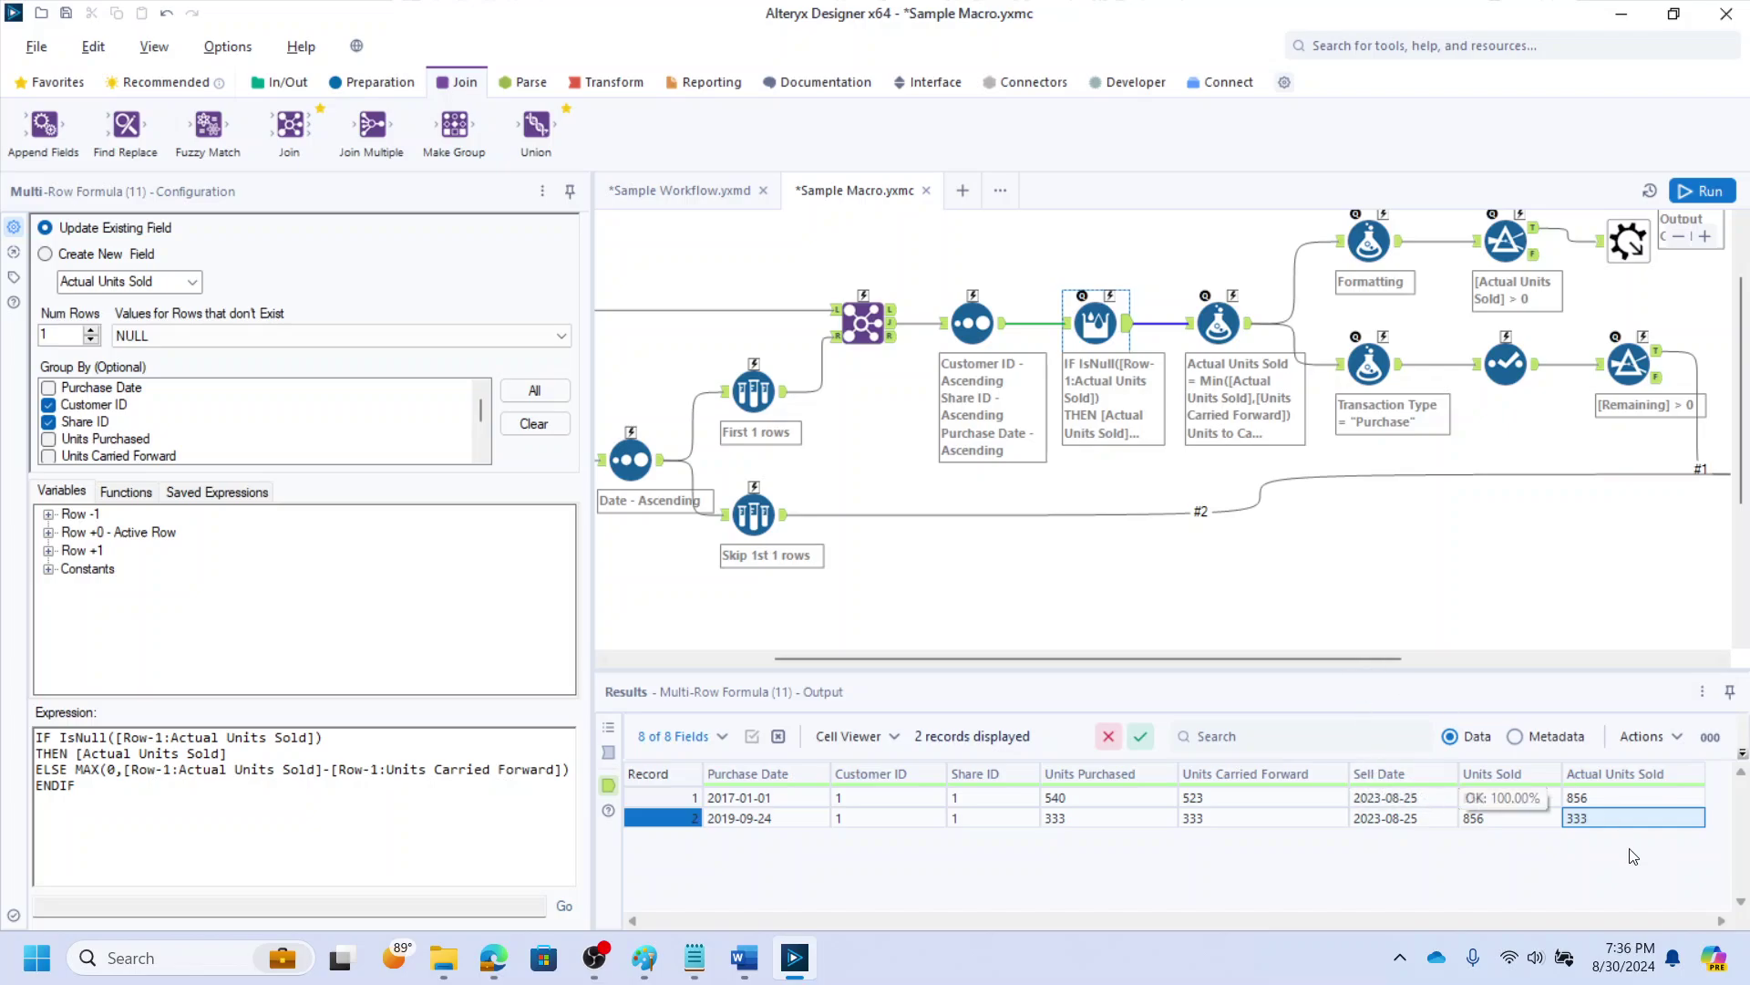
left_click(1602, 802)
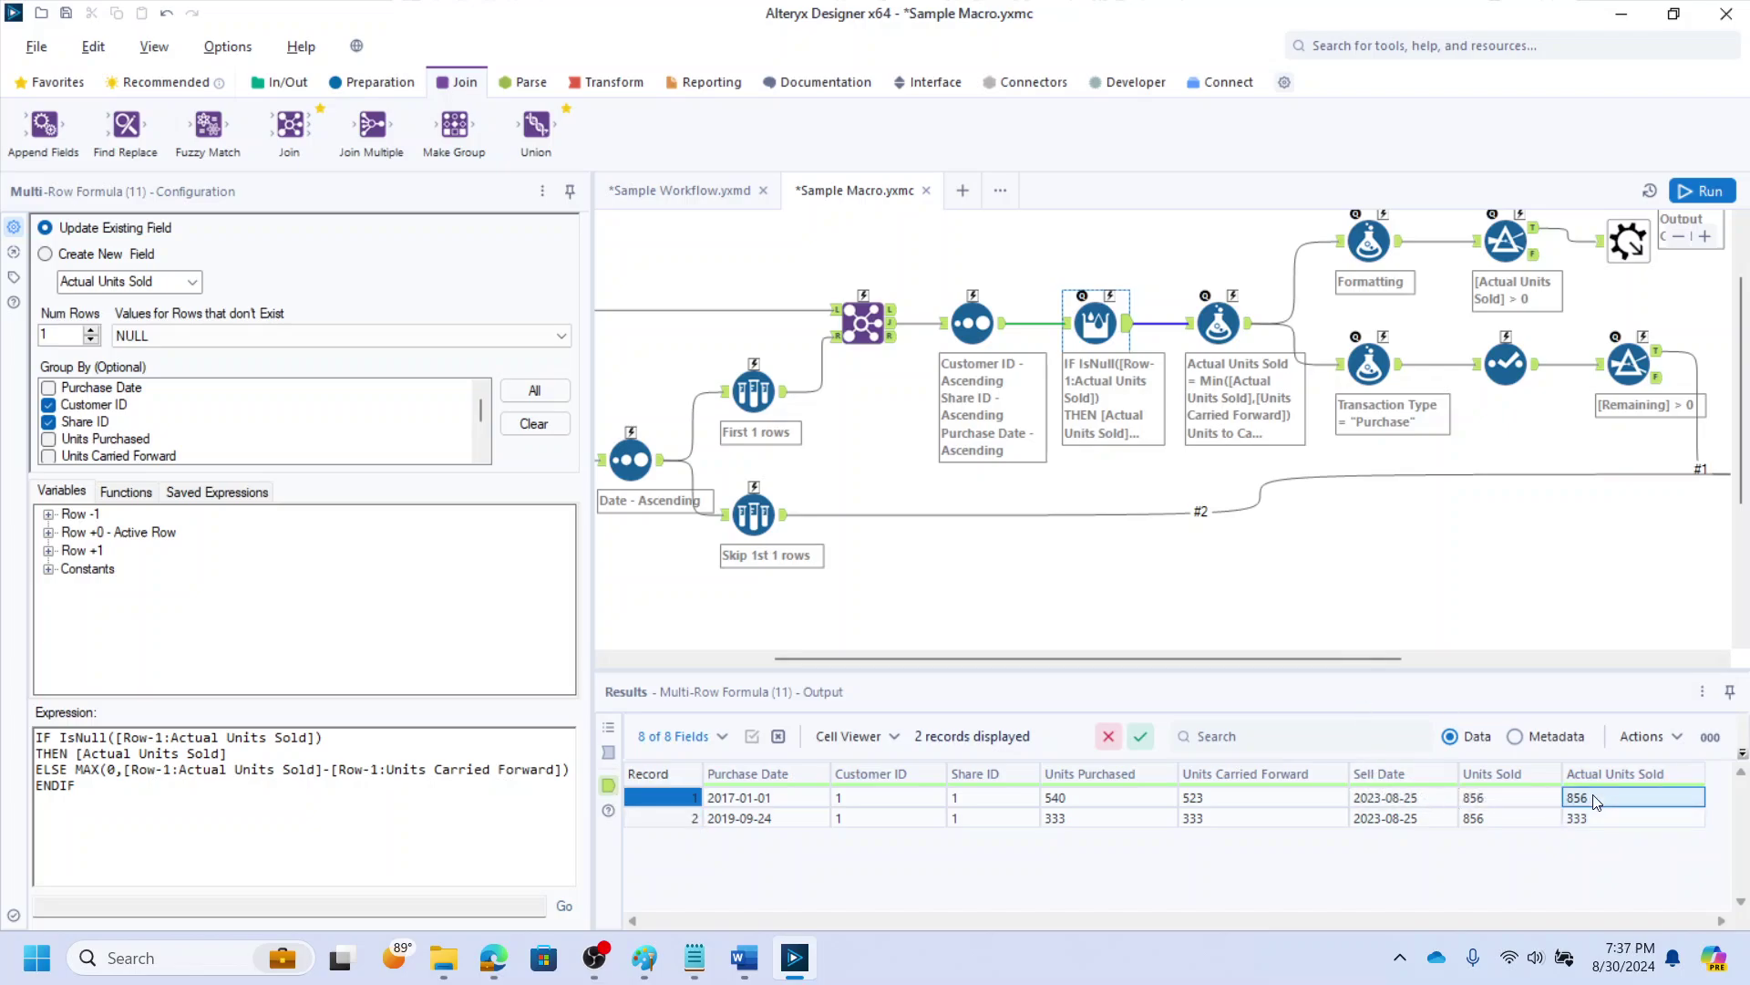
left_click(1209, 802)
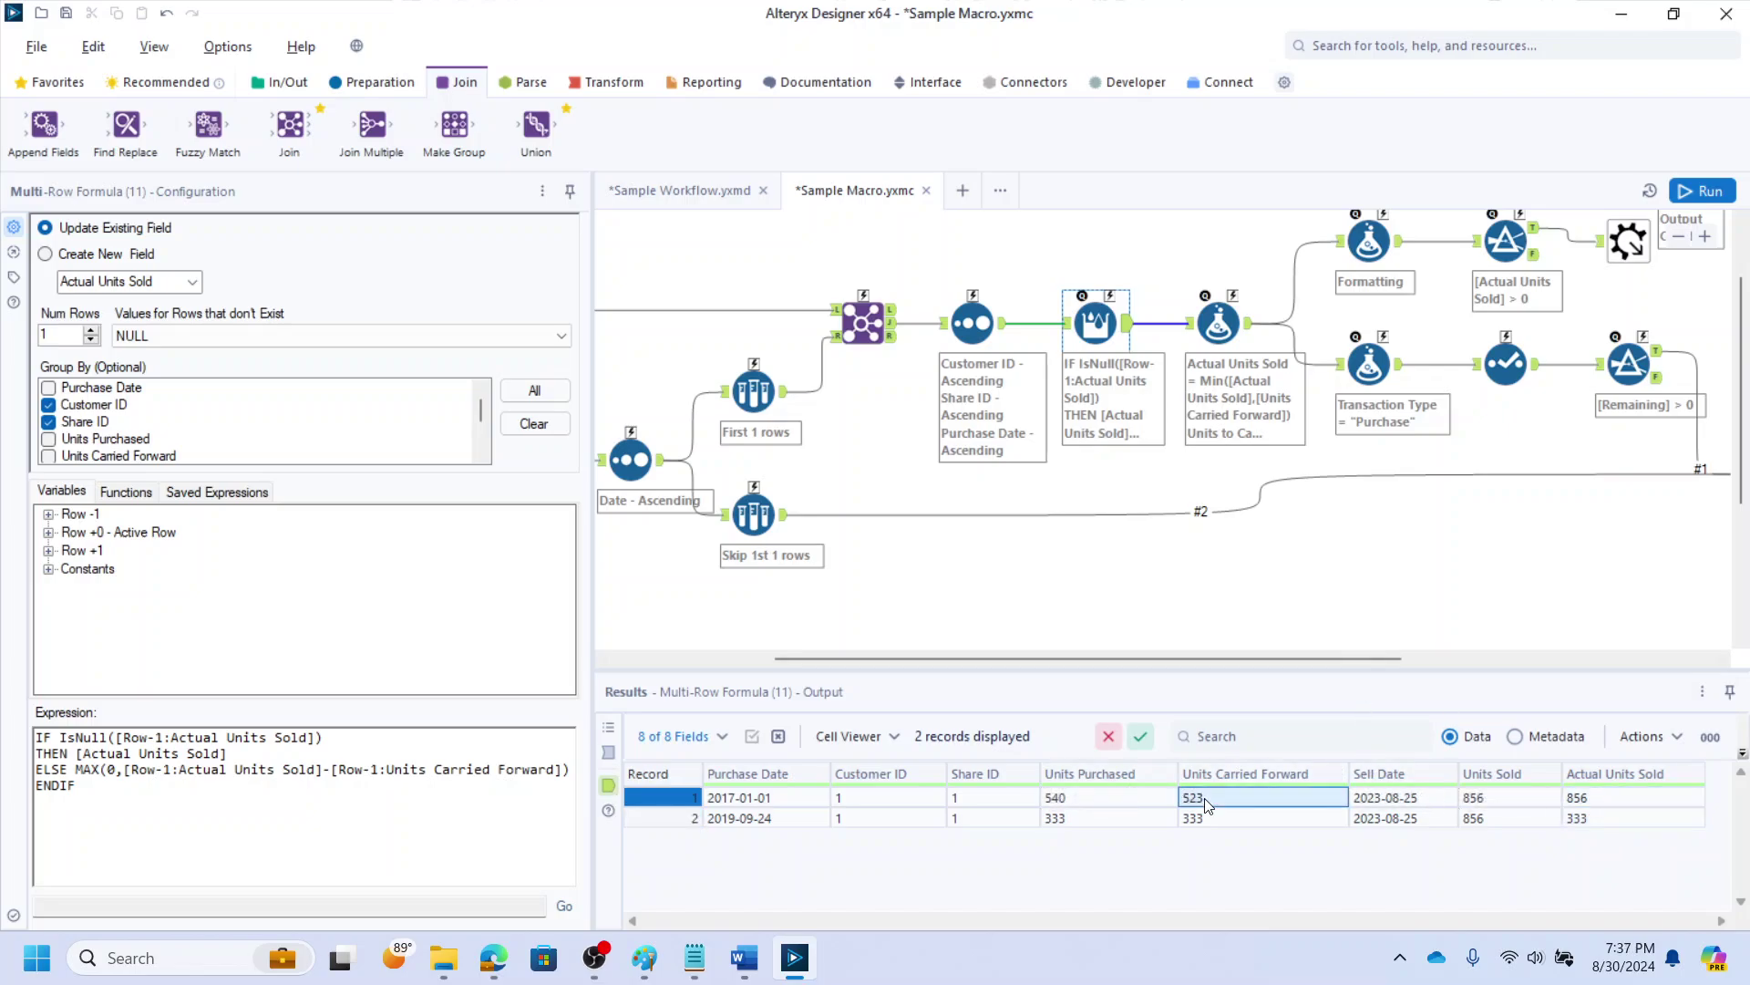
left_click(1591, 817)
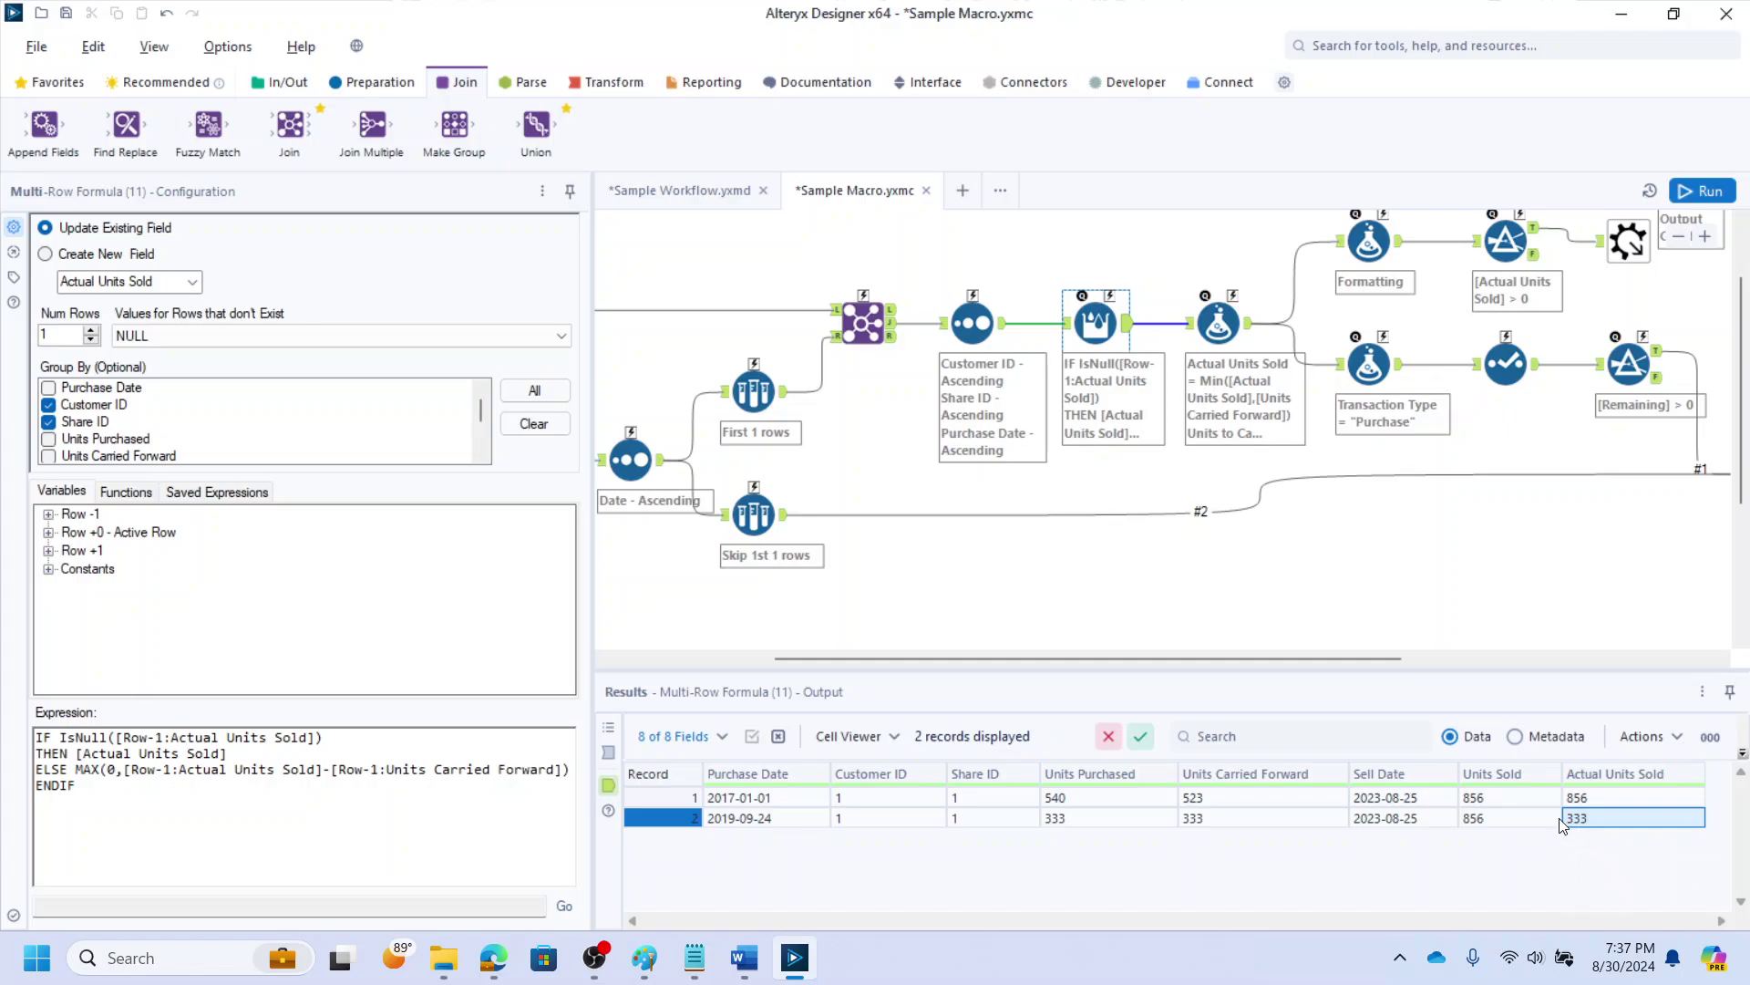
left_click(1580, 796)
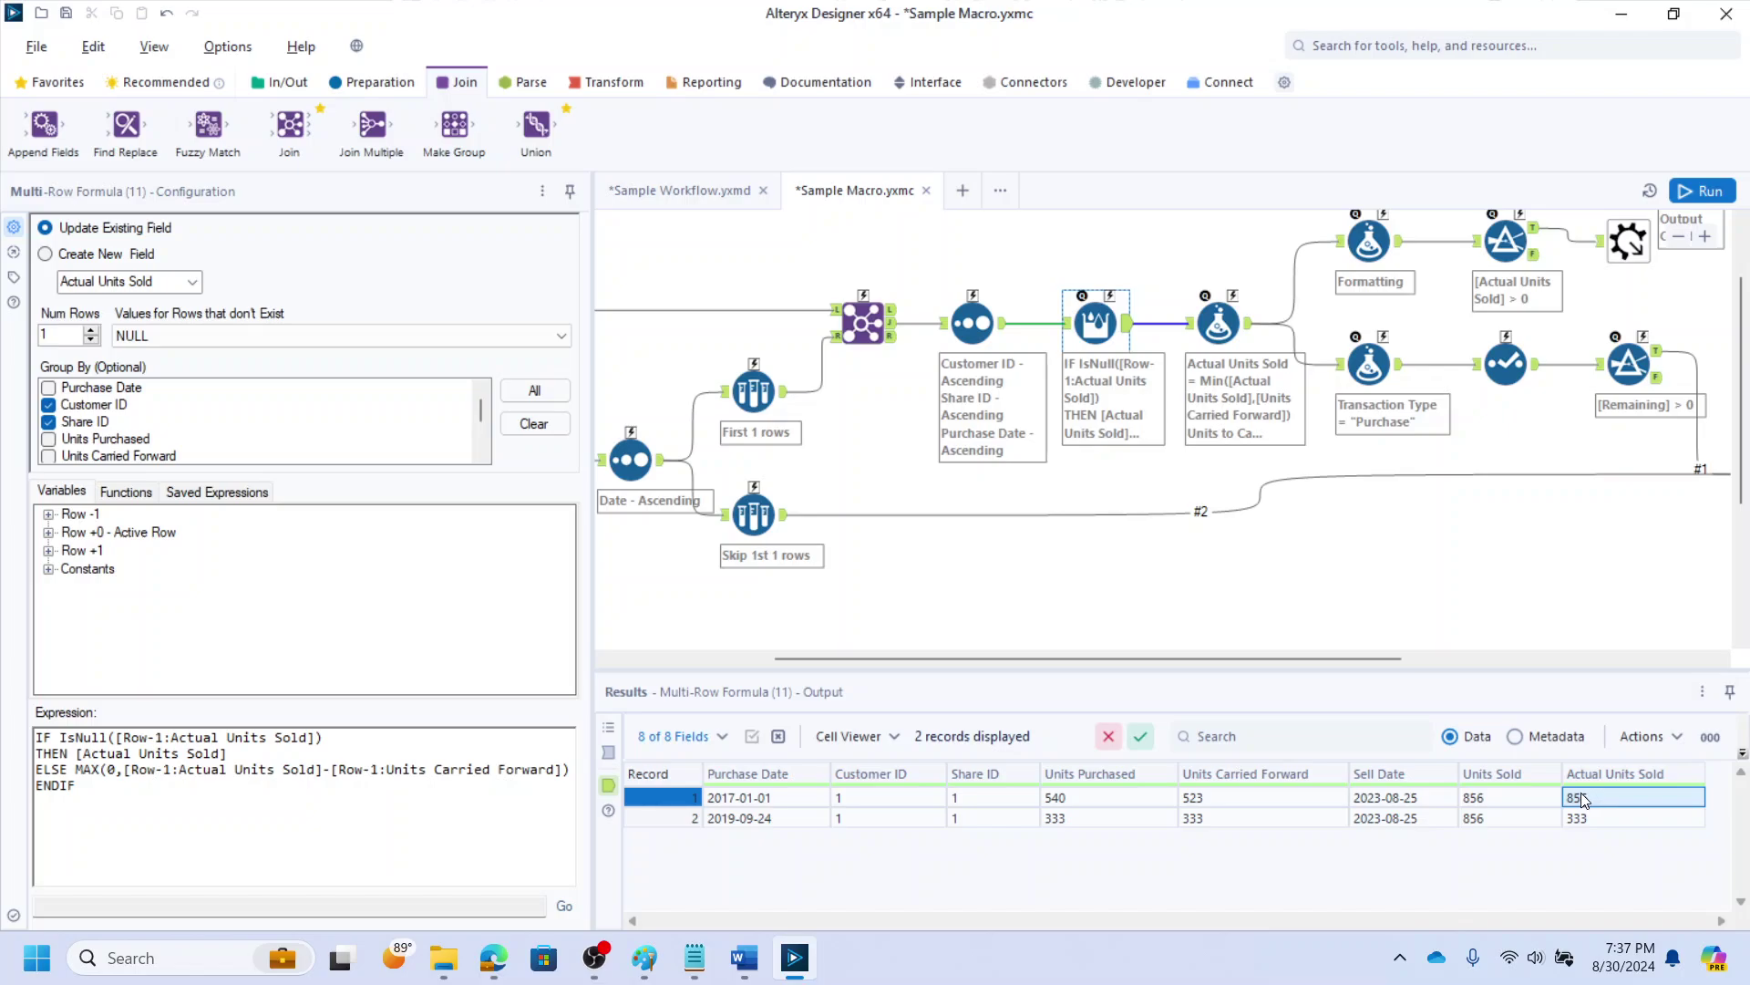
left_click(1578, 821)
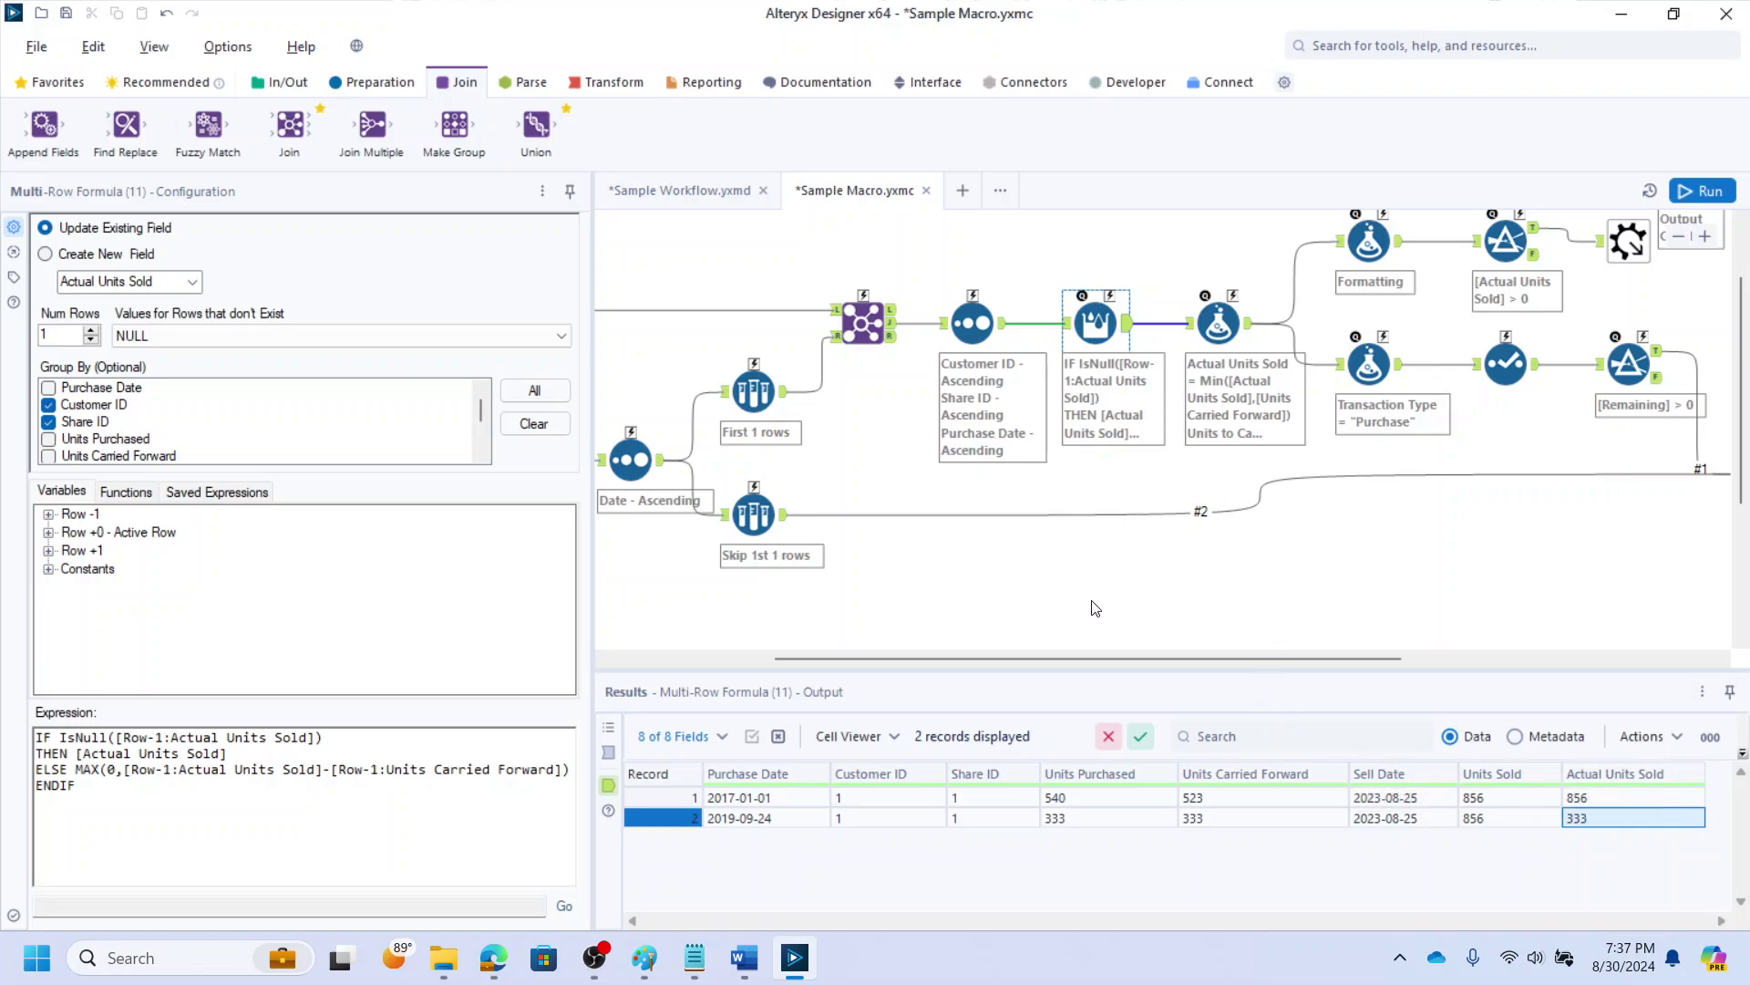
Examine the unit and holding period columns output by the Actual Units Sold Formula and the Actual Units Sold > 0 Filter
left_click_drag(1112, 659, 1201, 656)
scroll(1240, 558, "up", 2)
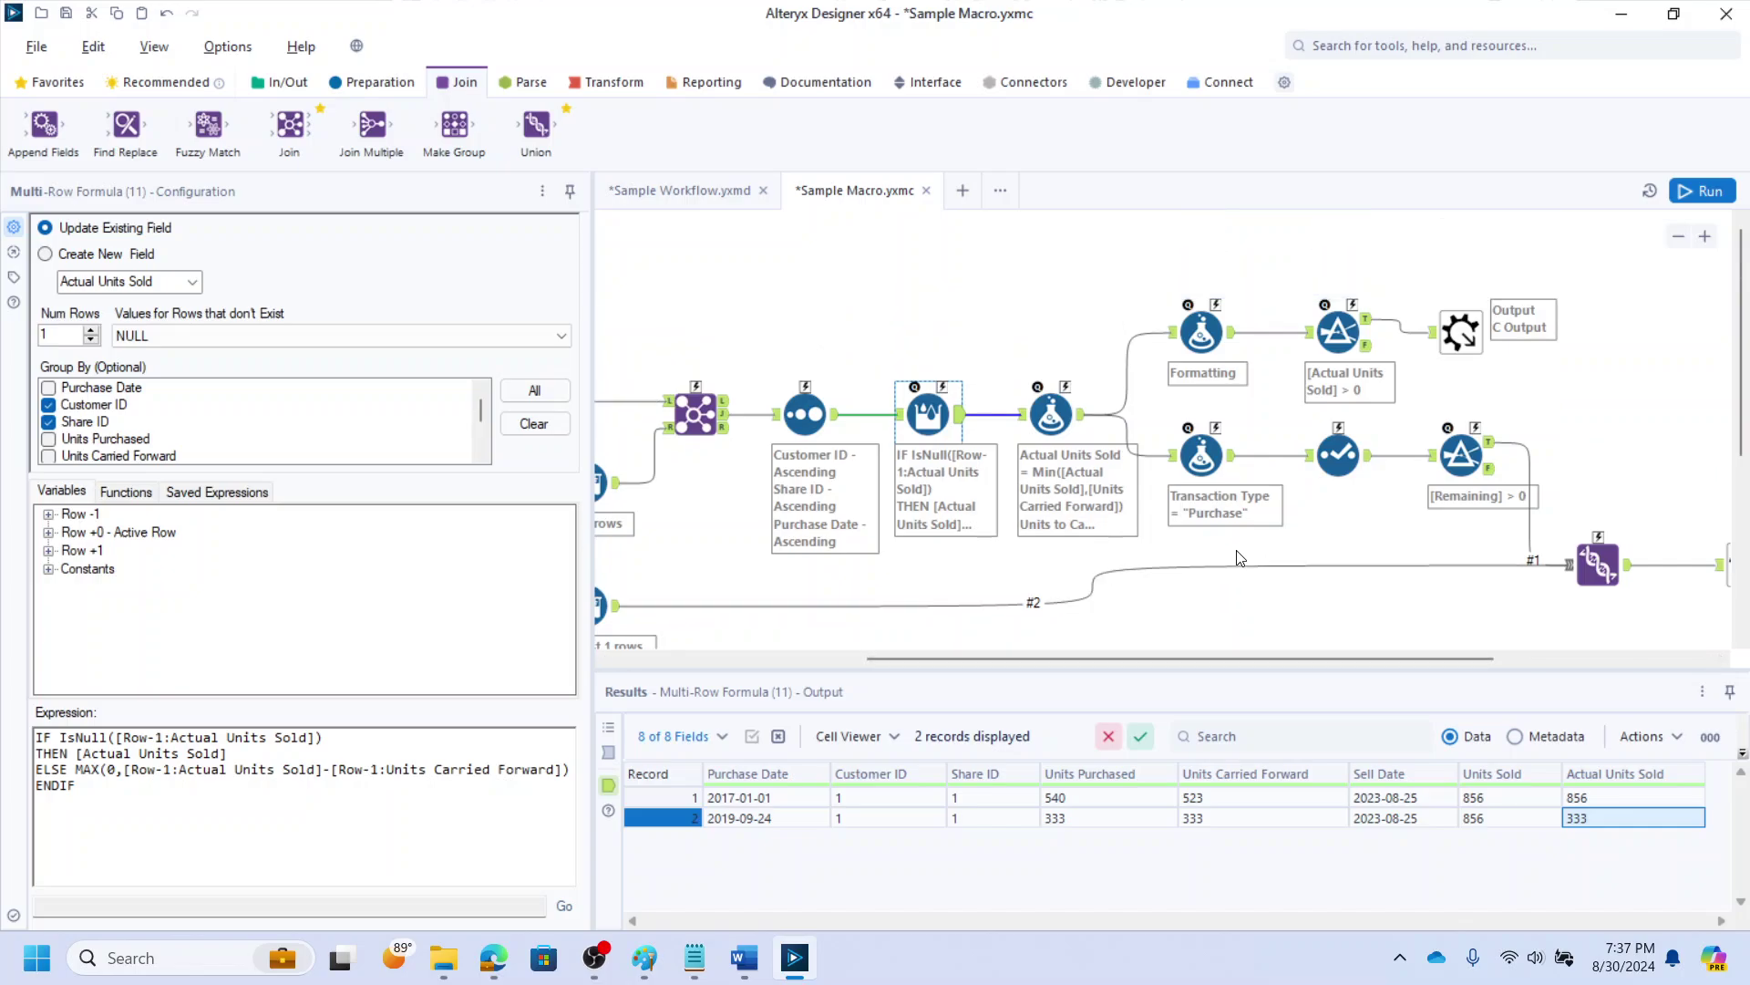
left_click(1051, 415)
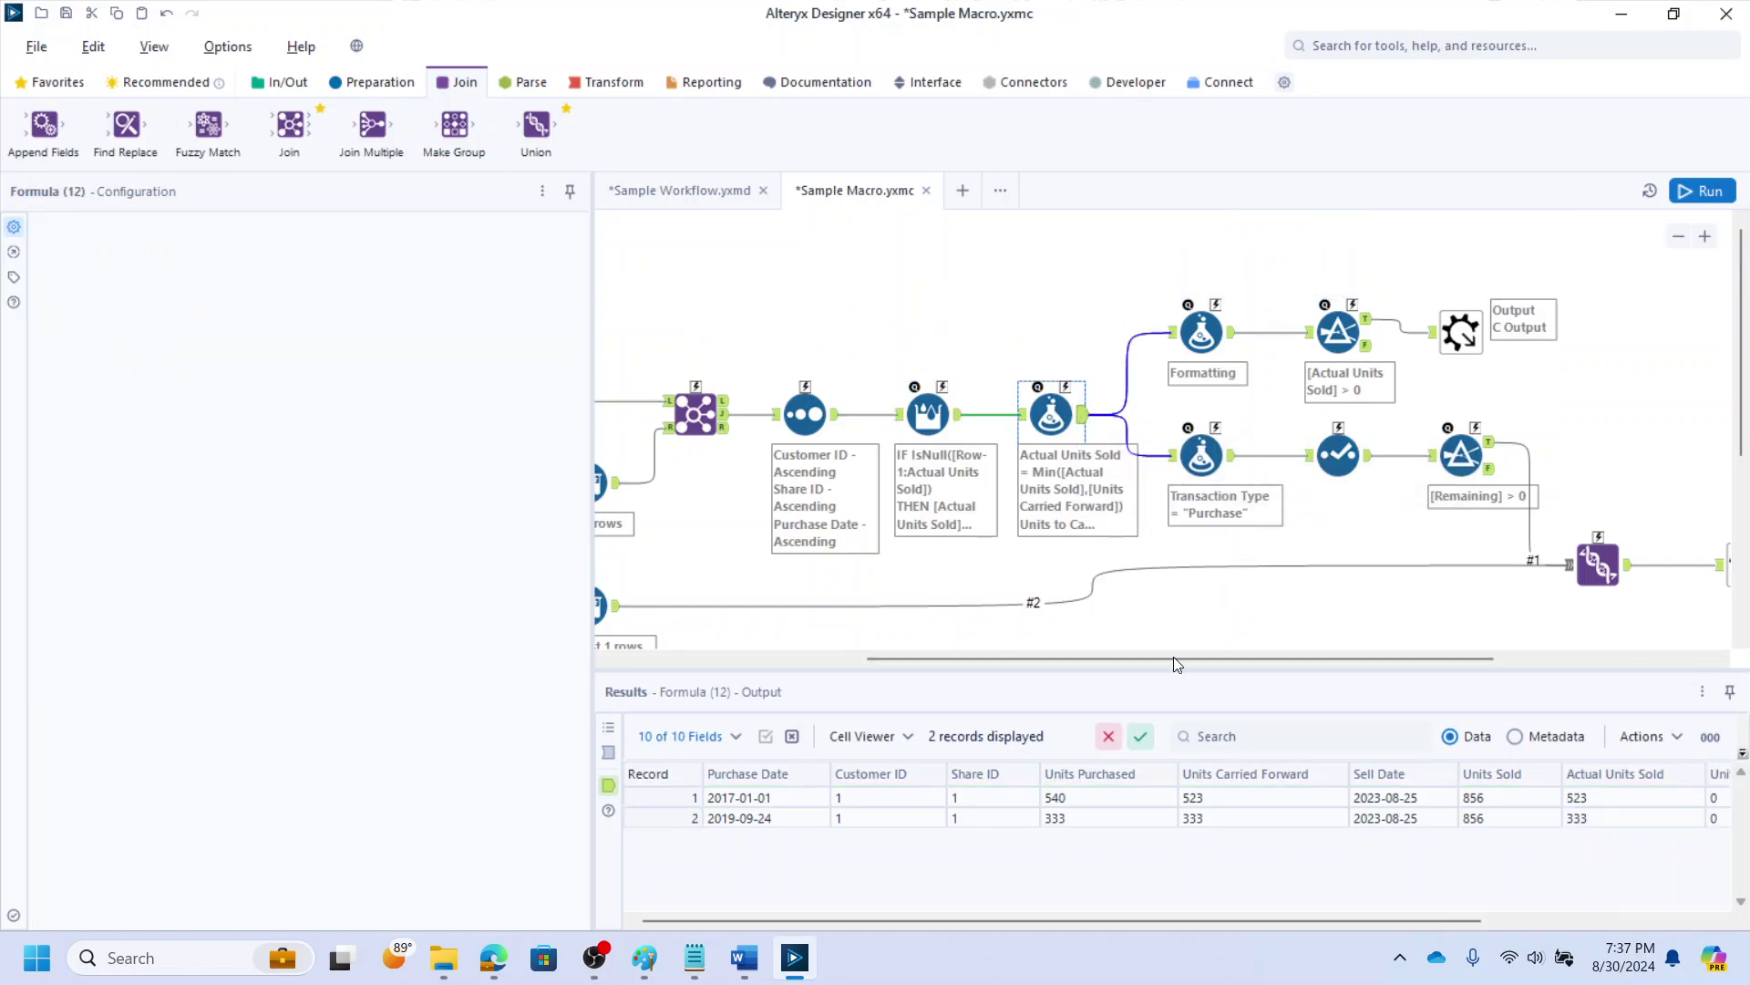
left_click_drag(1309, 920, 1565, 909)
left_click(1338, 332)
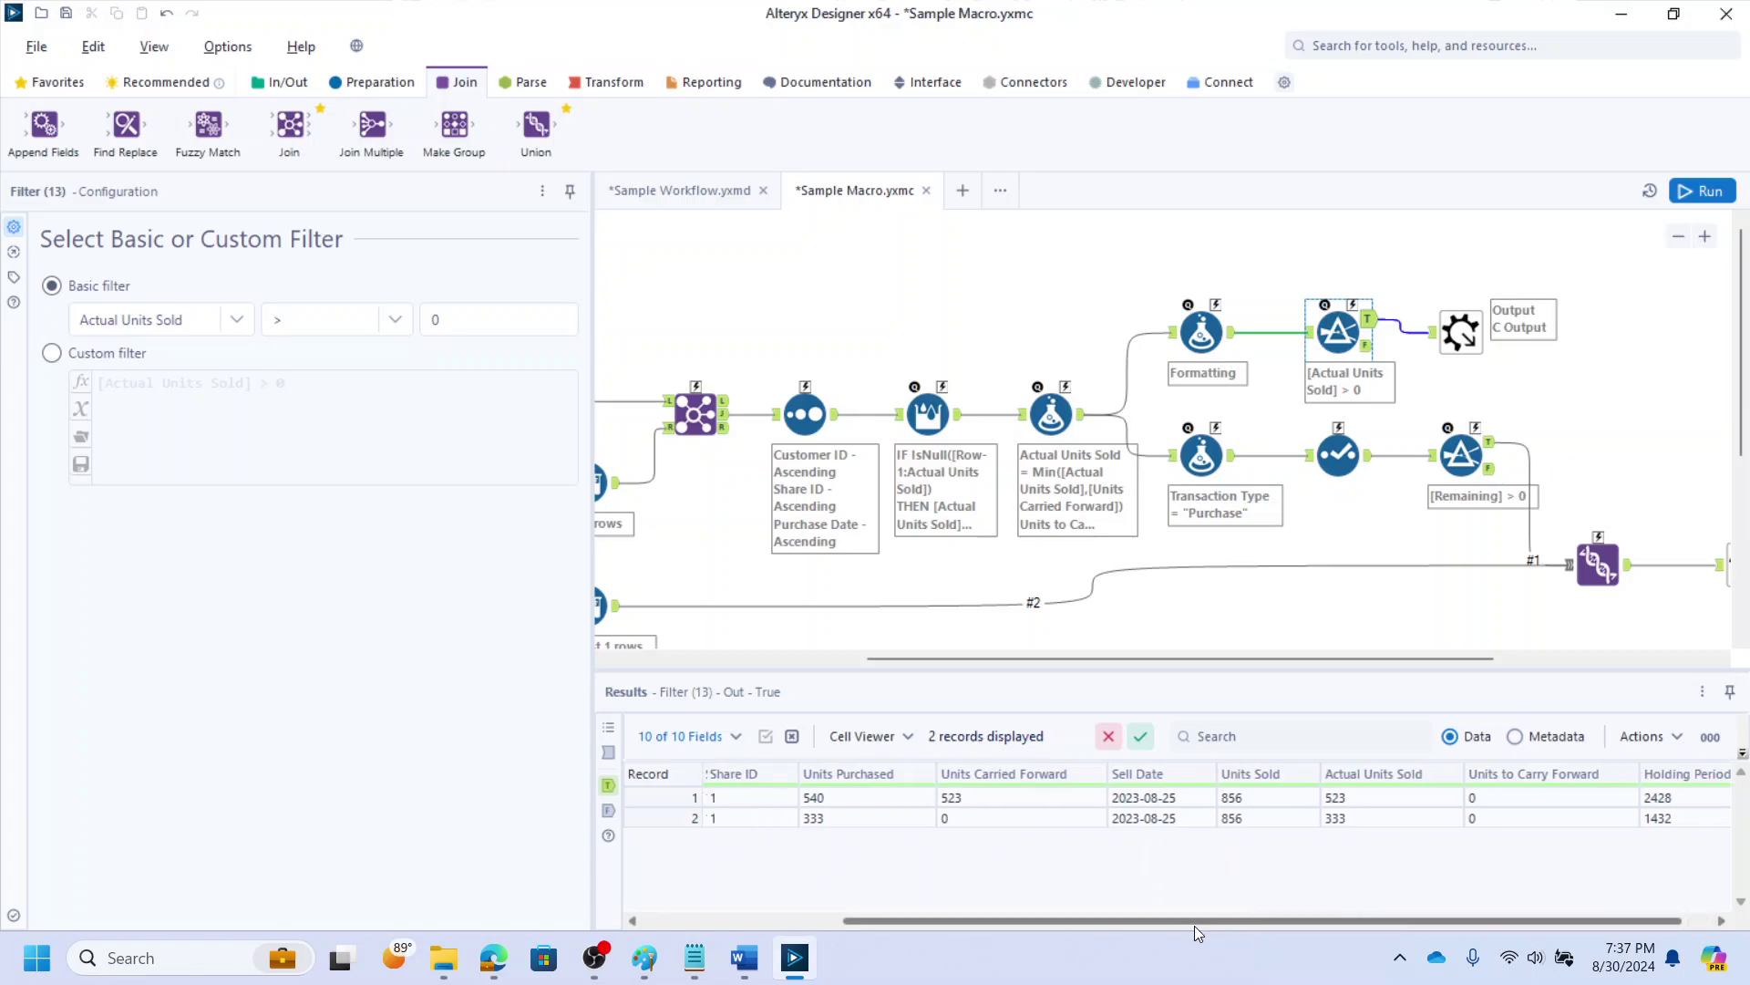
left_click_drag(1194, 921, 889, 916)
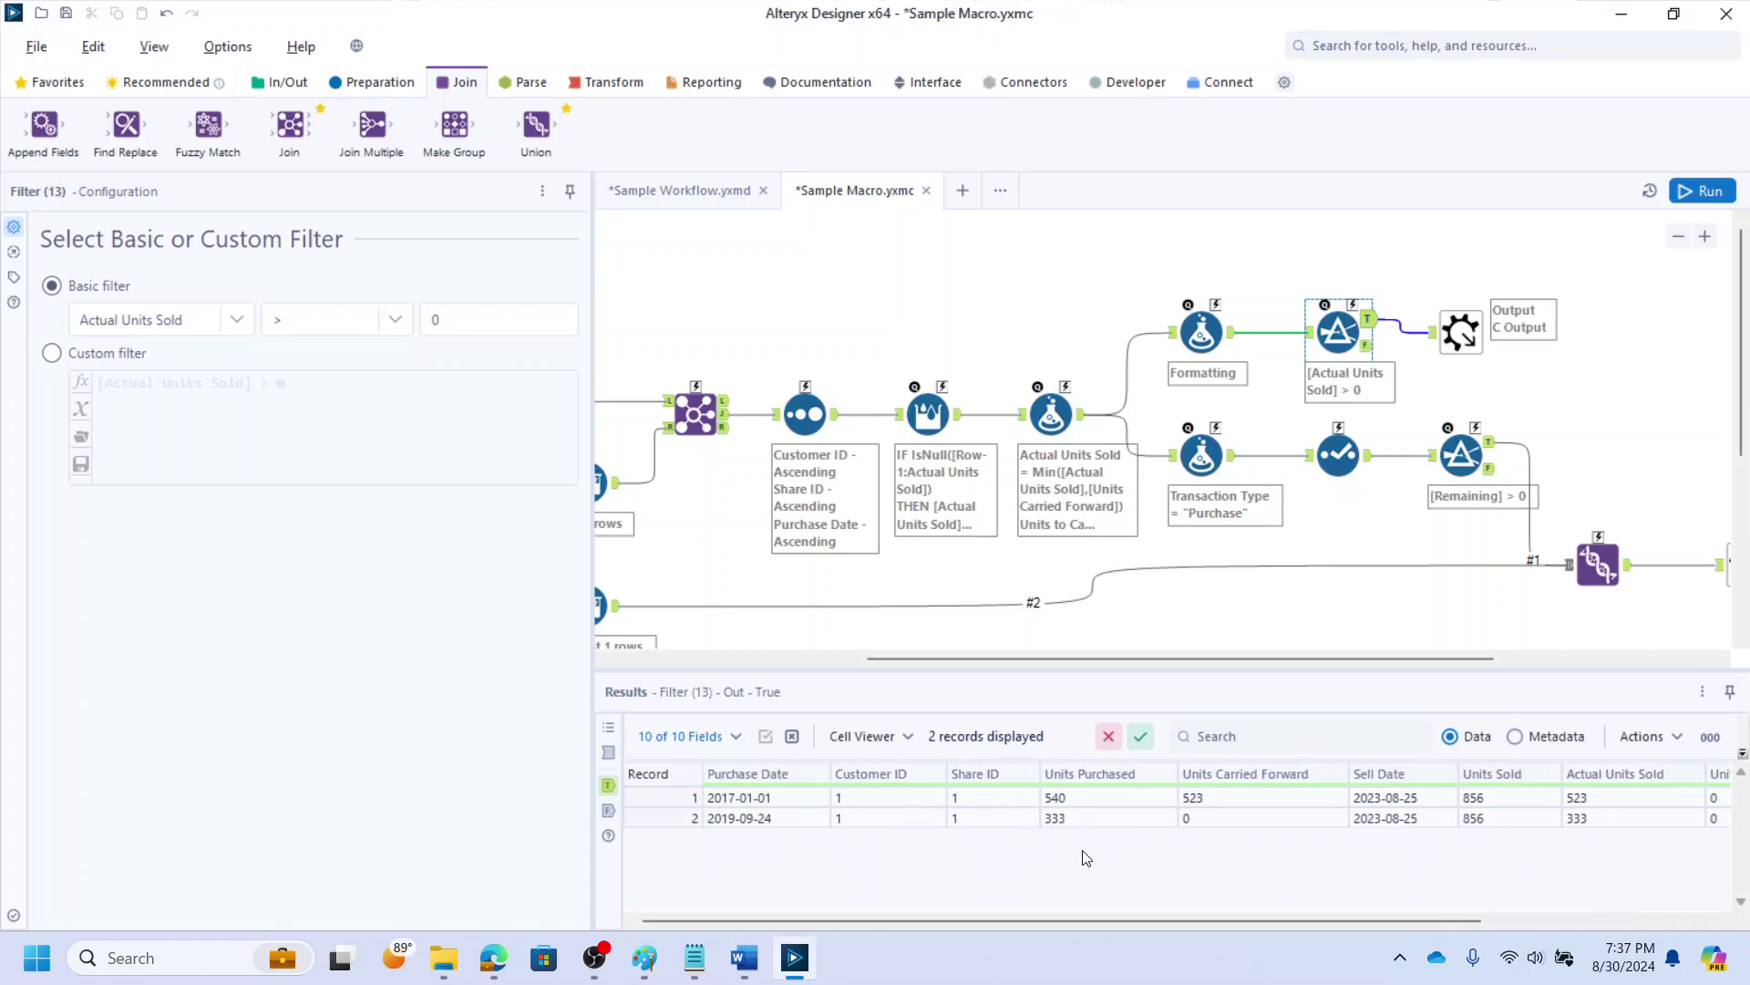
left_click_drag(1087, 802, 1201, 805)
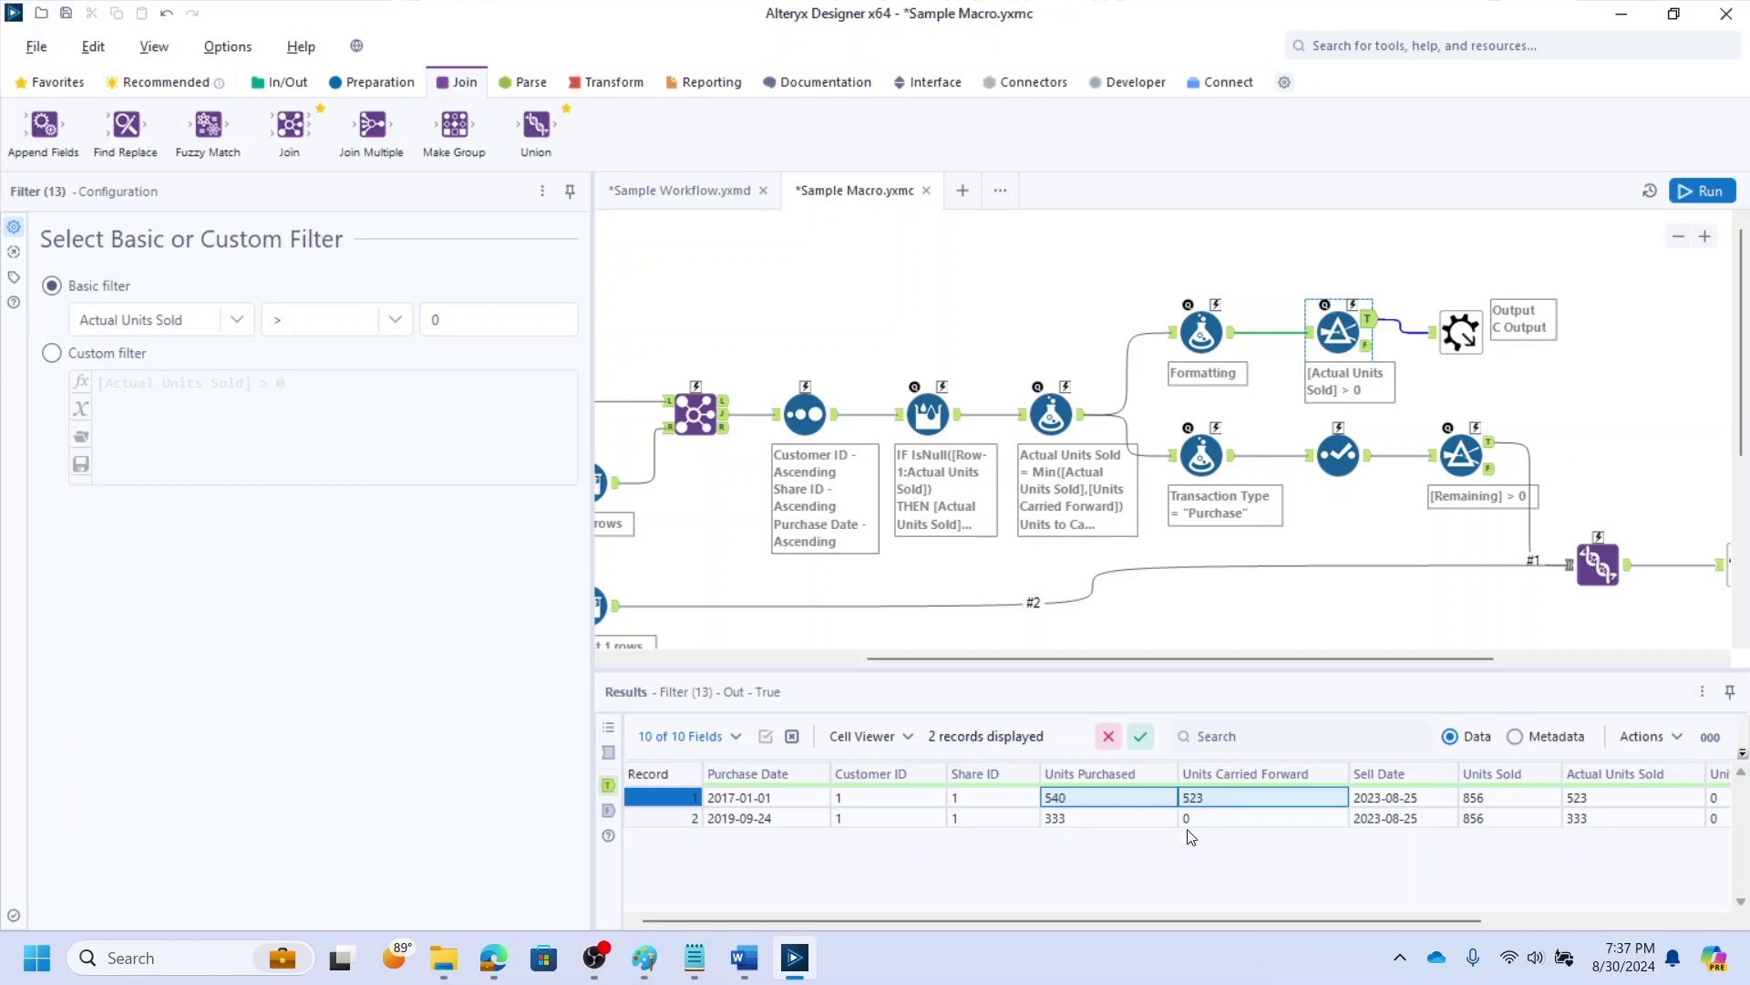
left_click_drag(1141, 921, 1343, 917)
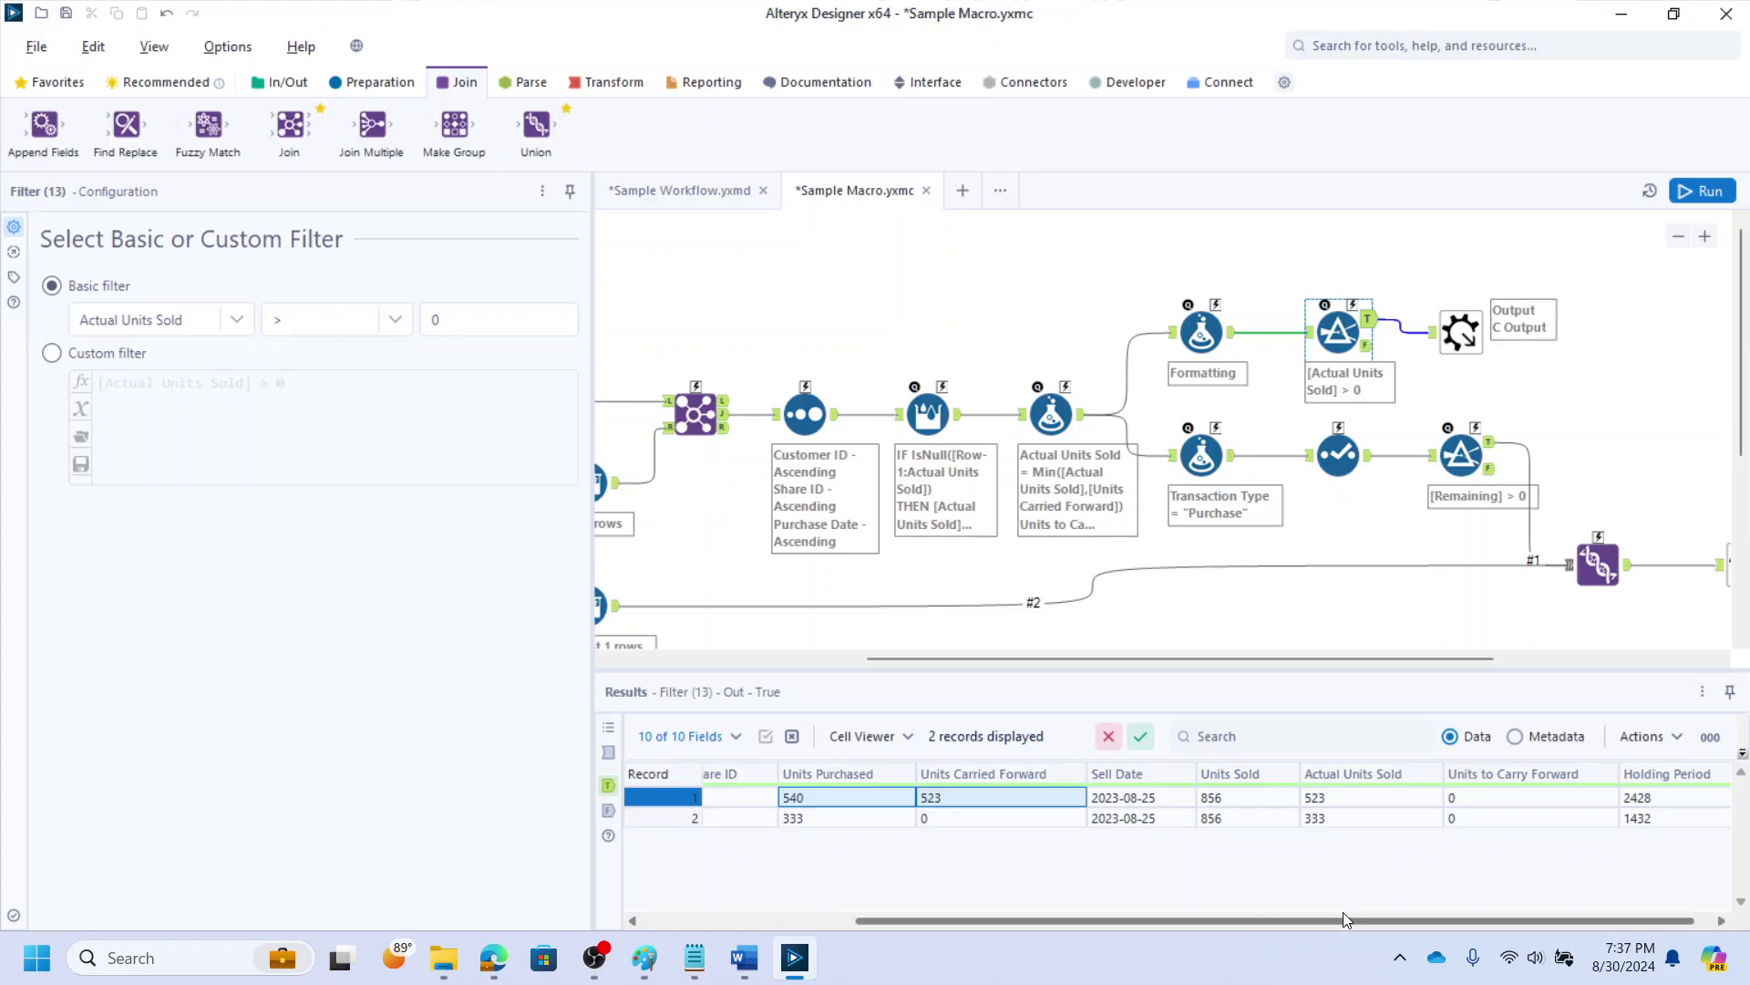
Review the Formatting Formula's Units Carried Forward expression and compare it with the values before and after that tool
left_click(1050, 415)
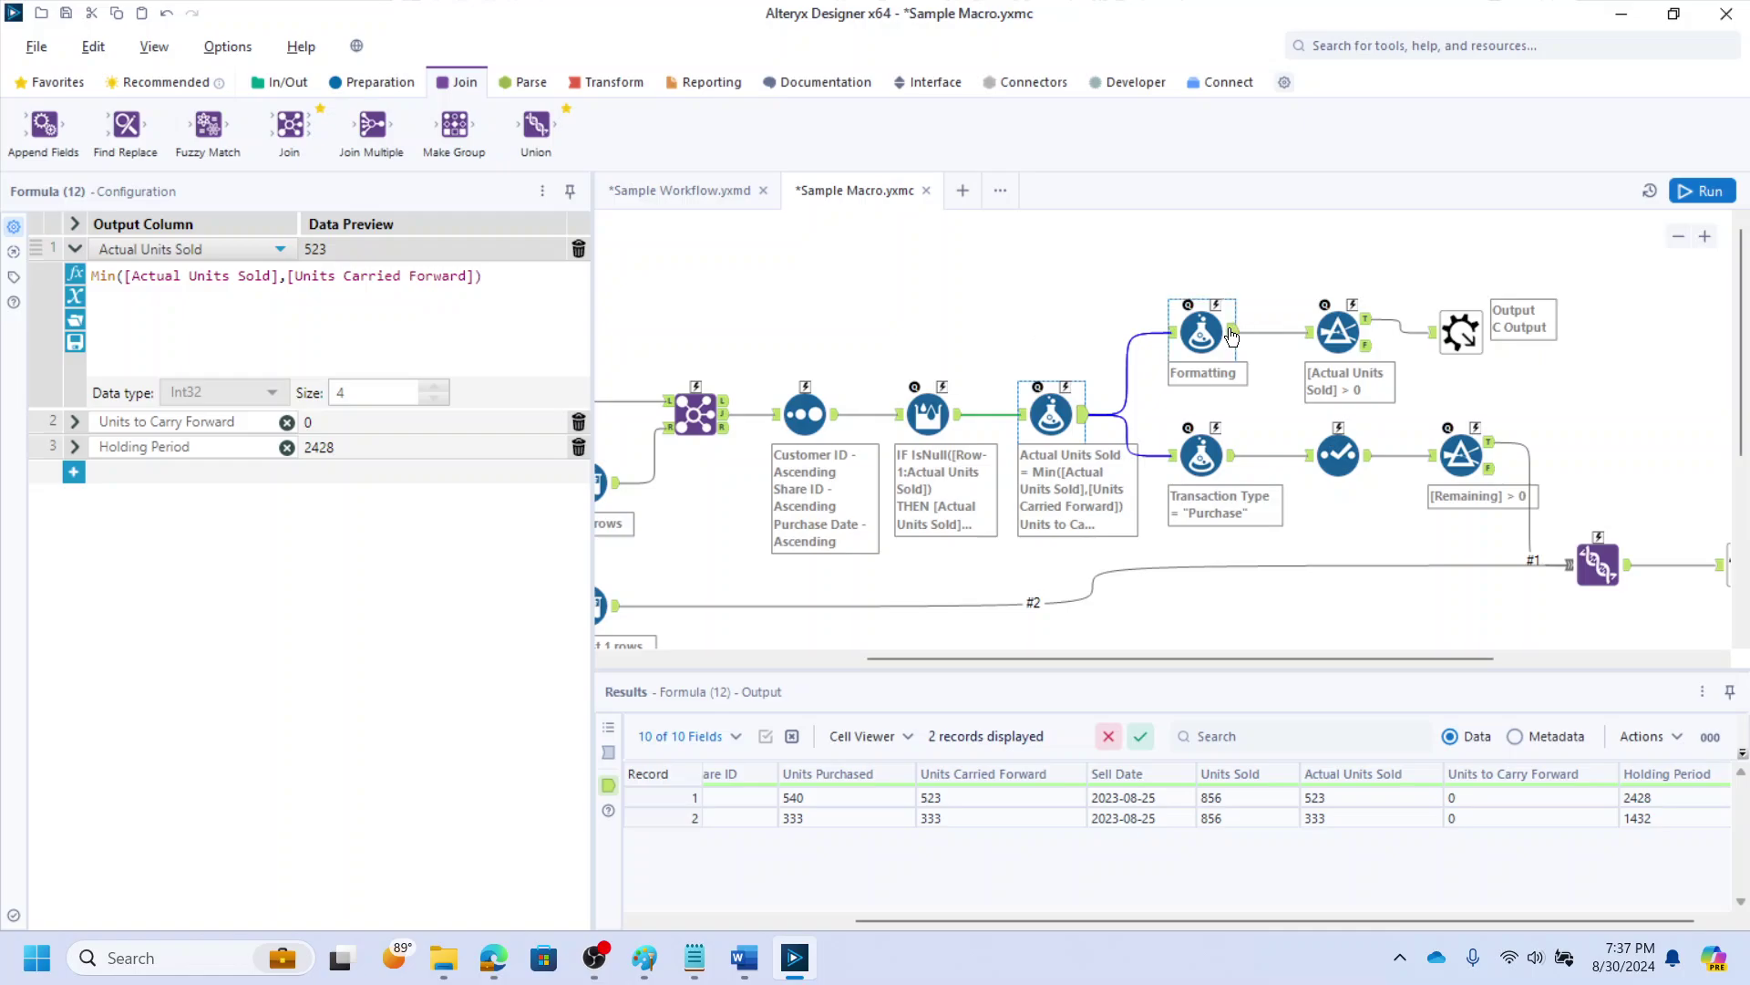
left_click(1221, 337)
left_click(1237, 343)
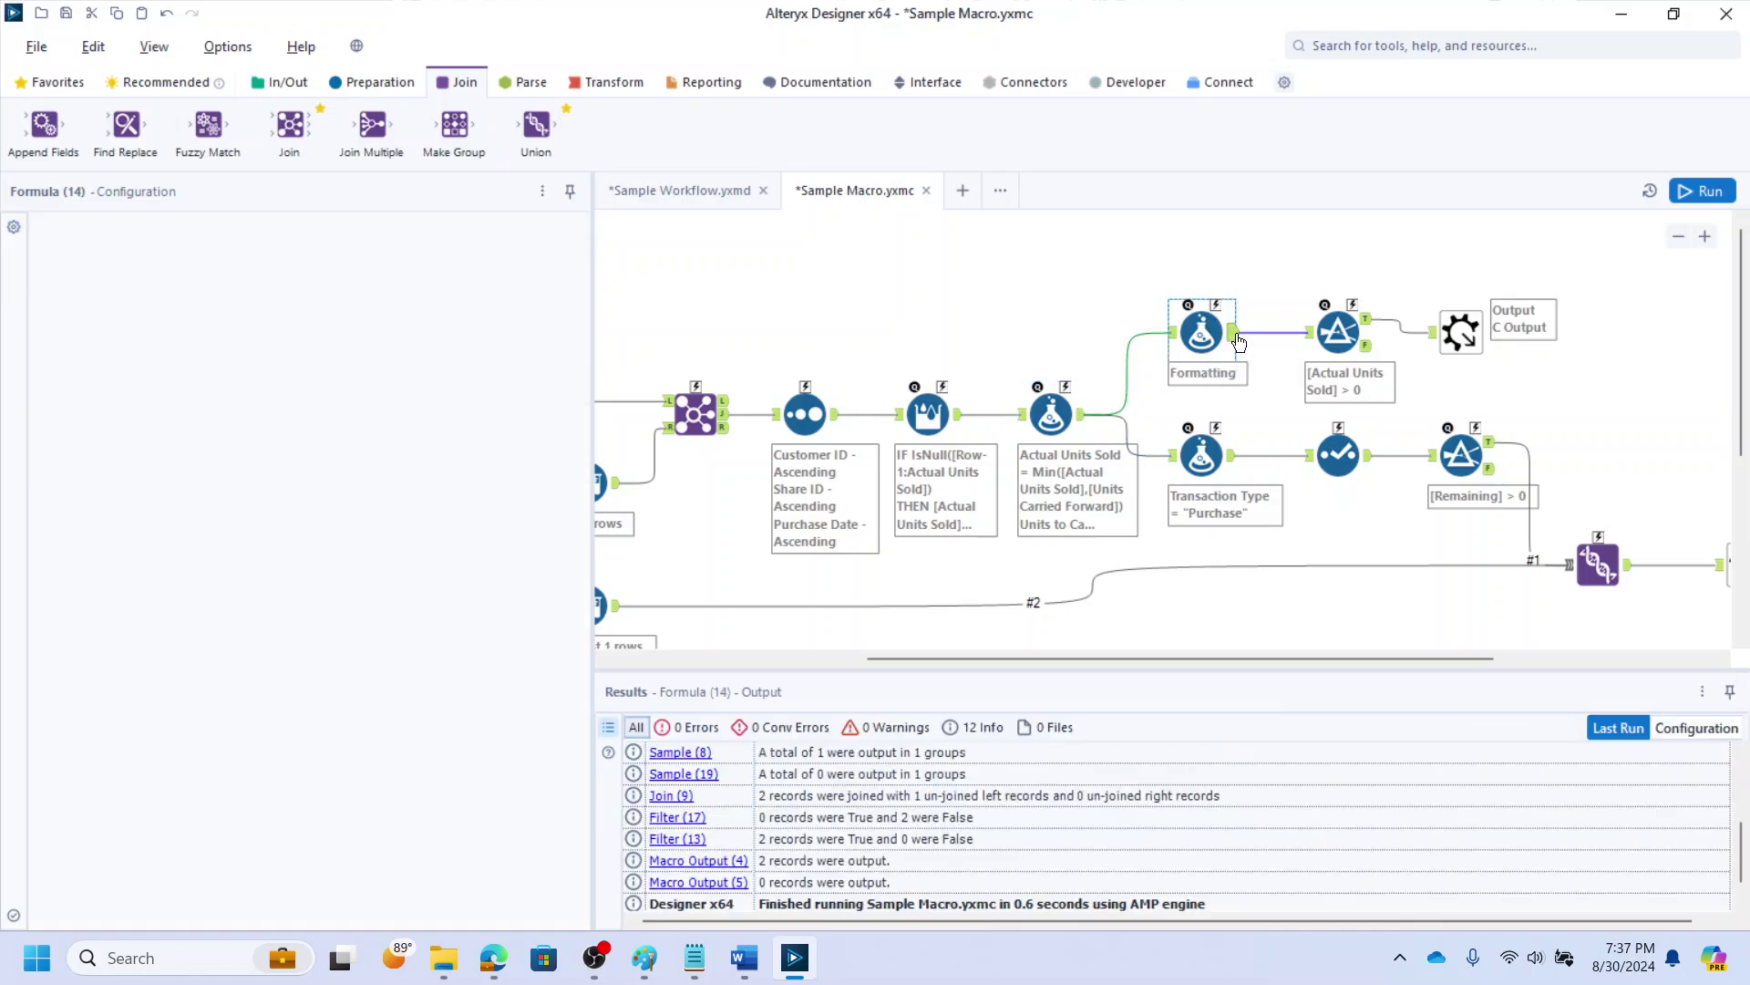
left_click(1203, 334)
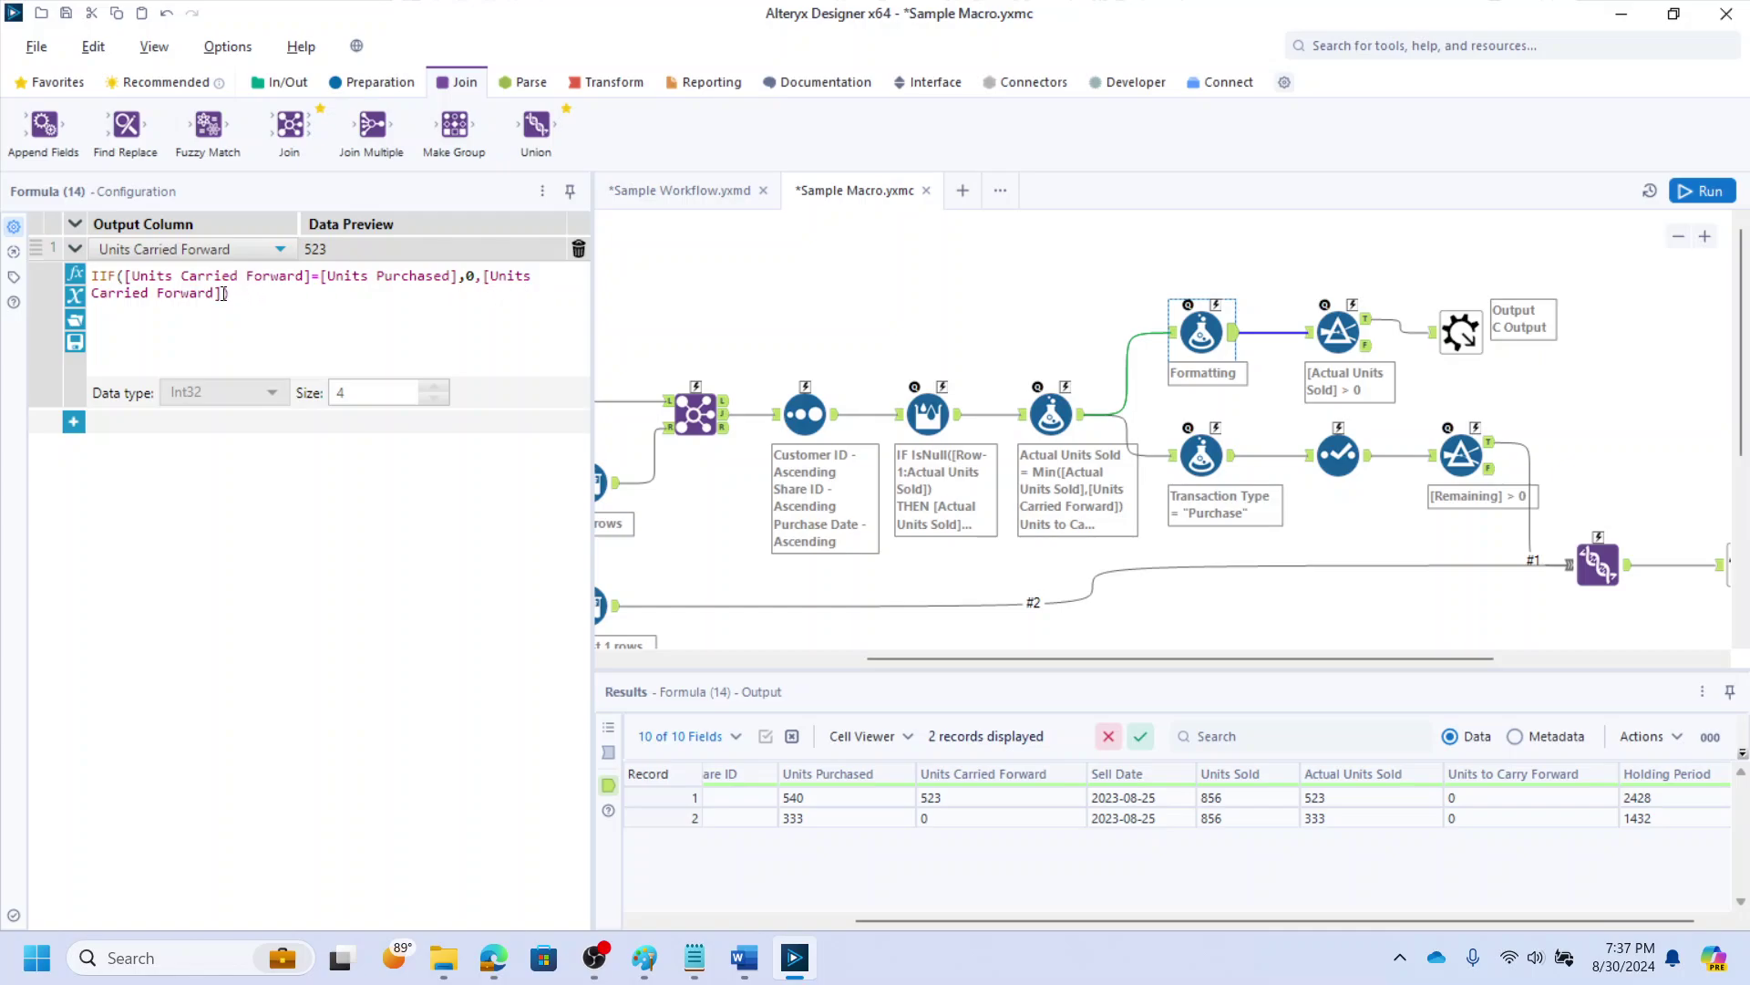
type(")")
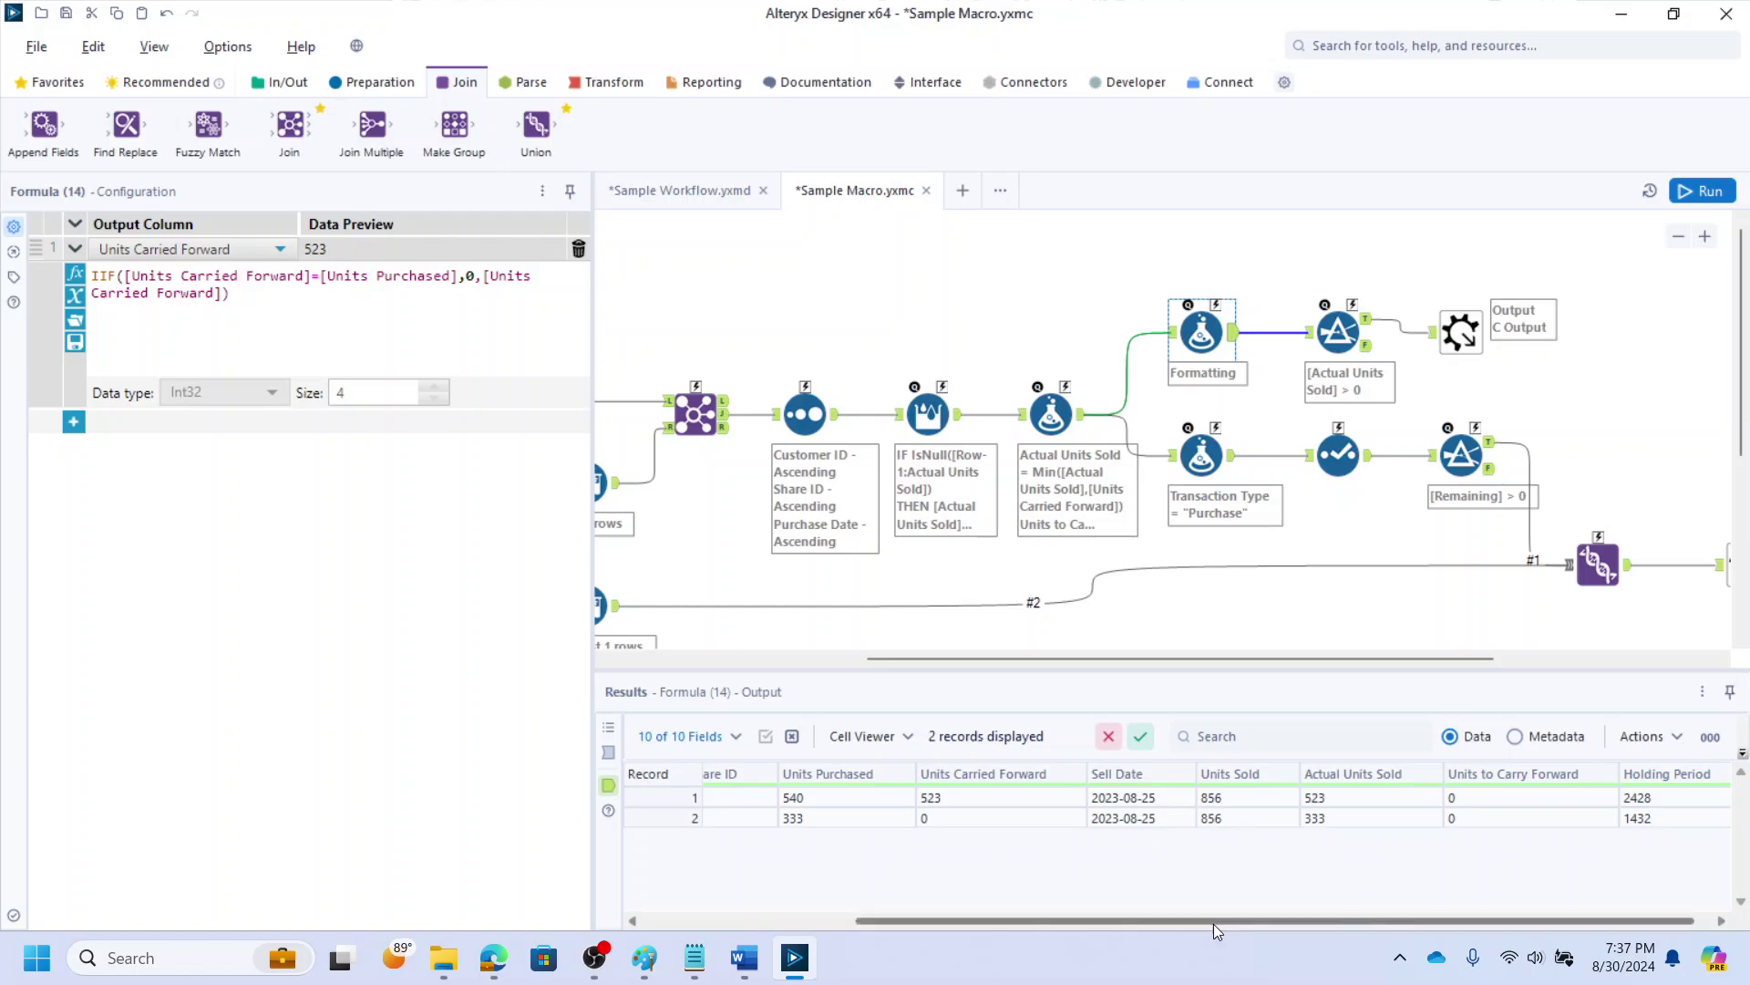
left_click_drag(1215, 923, 1233, 923)
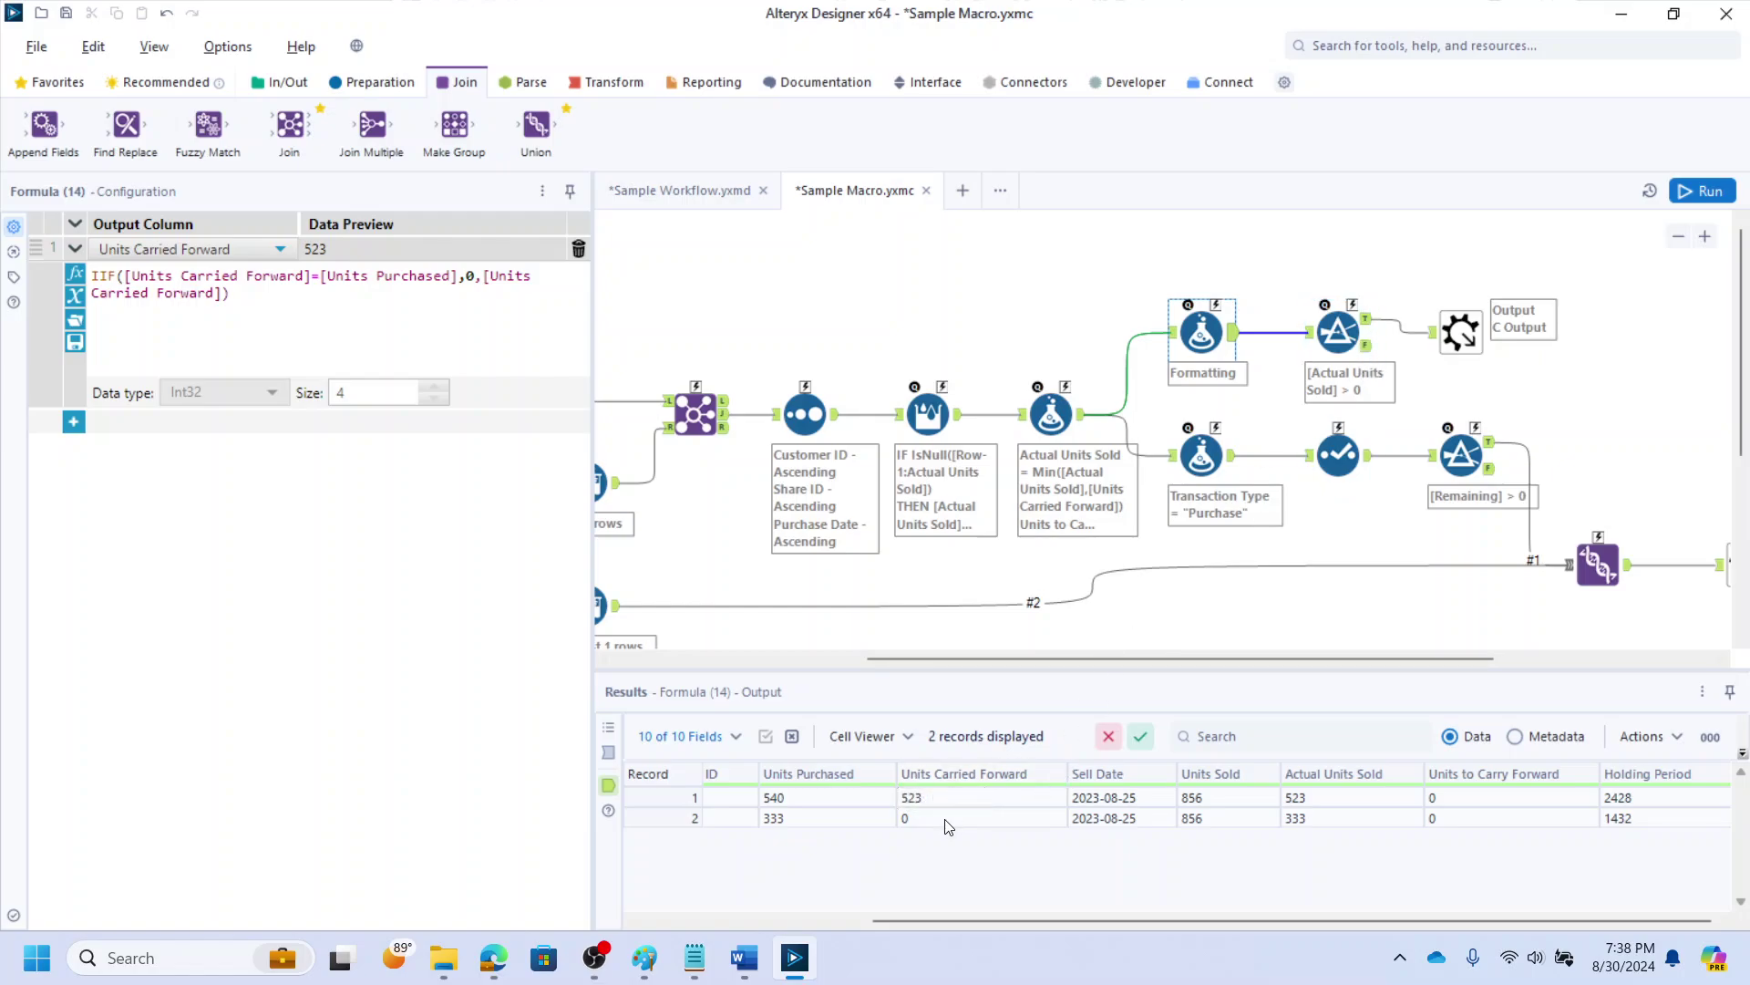
mouse_move(941, 921)
left_mouse_down()
mouse_move(891, 920)
mouse_move(945, 921)
left_mouse_up()
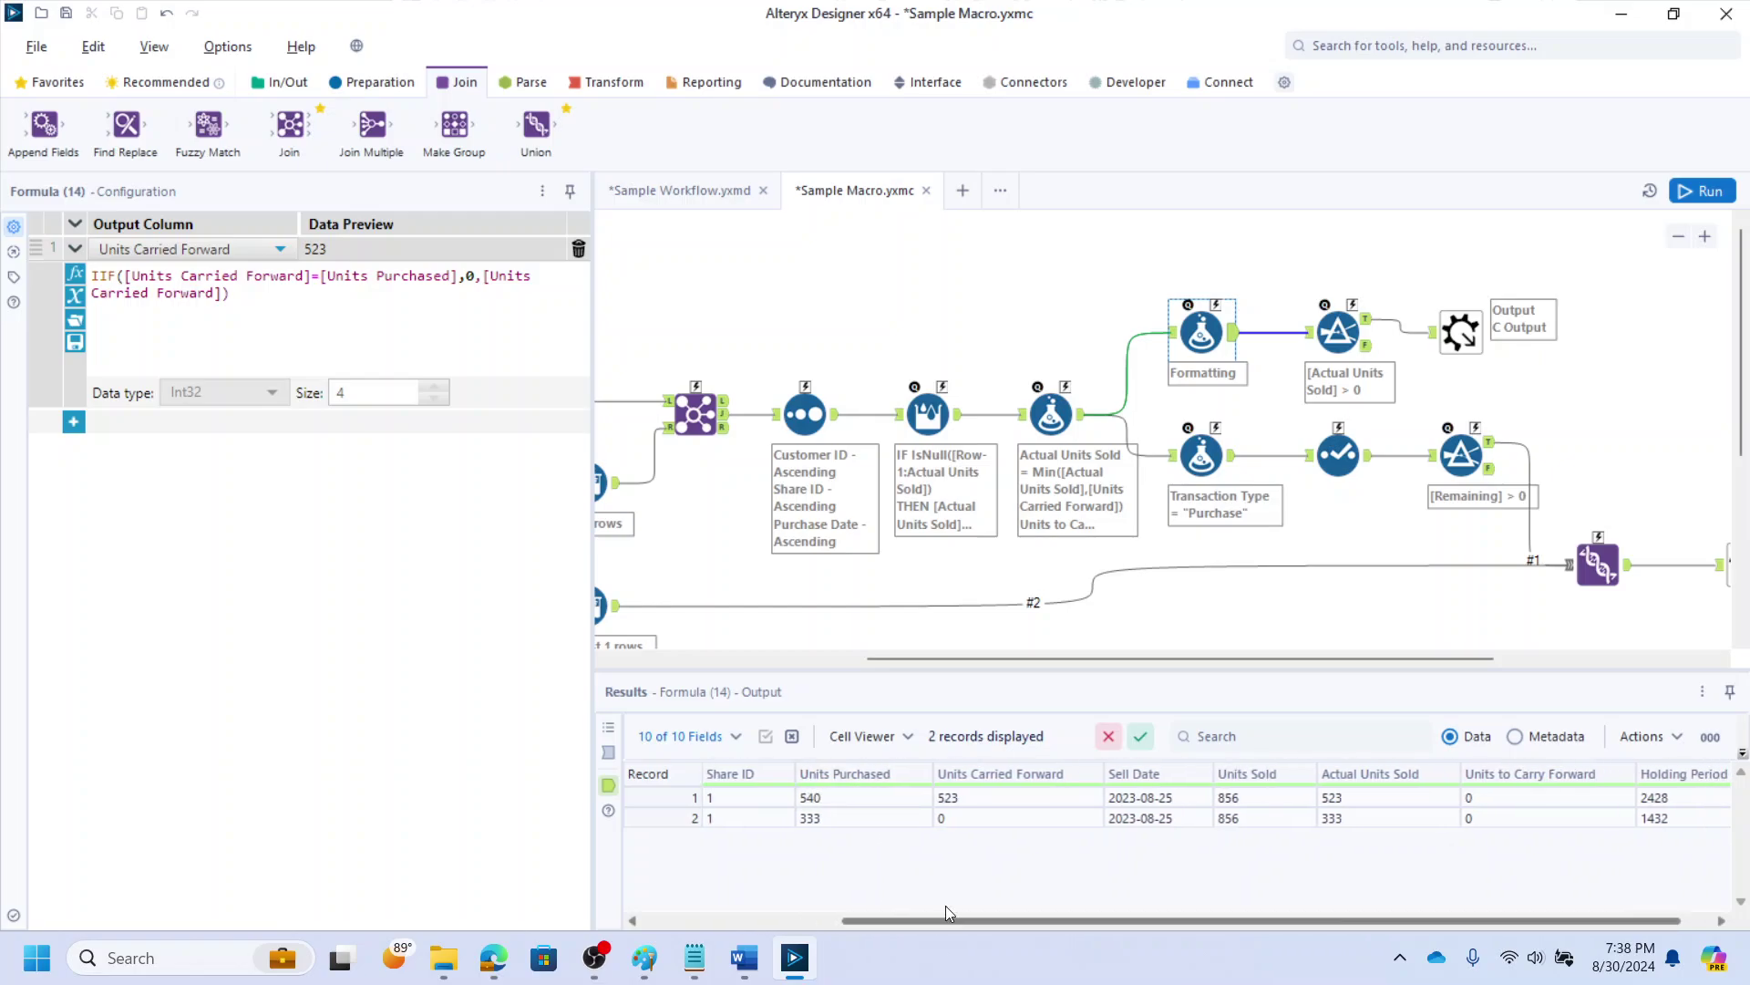
left_click(972, 799)
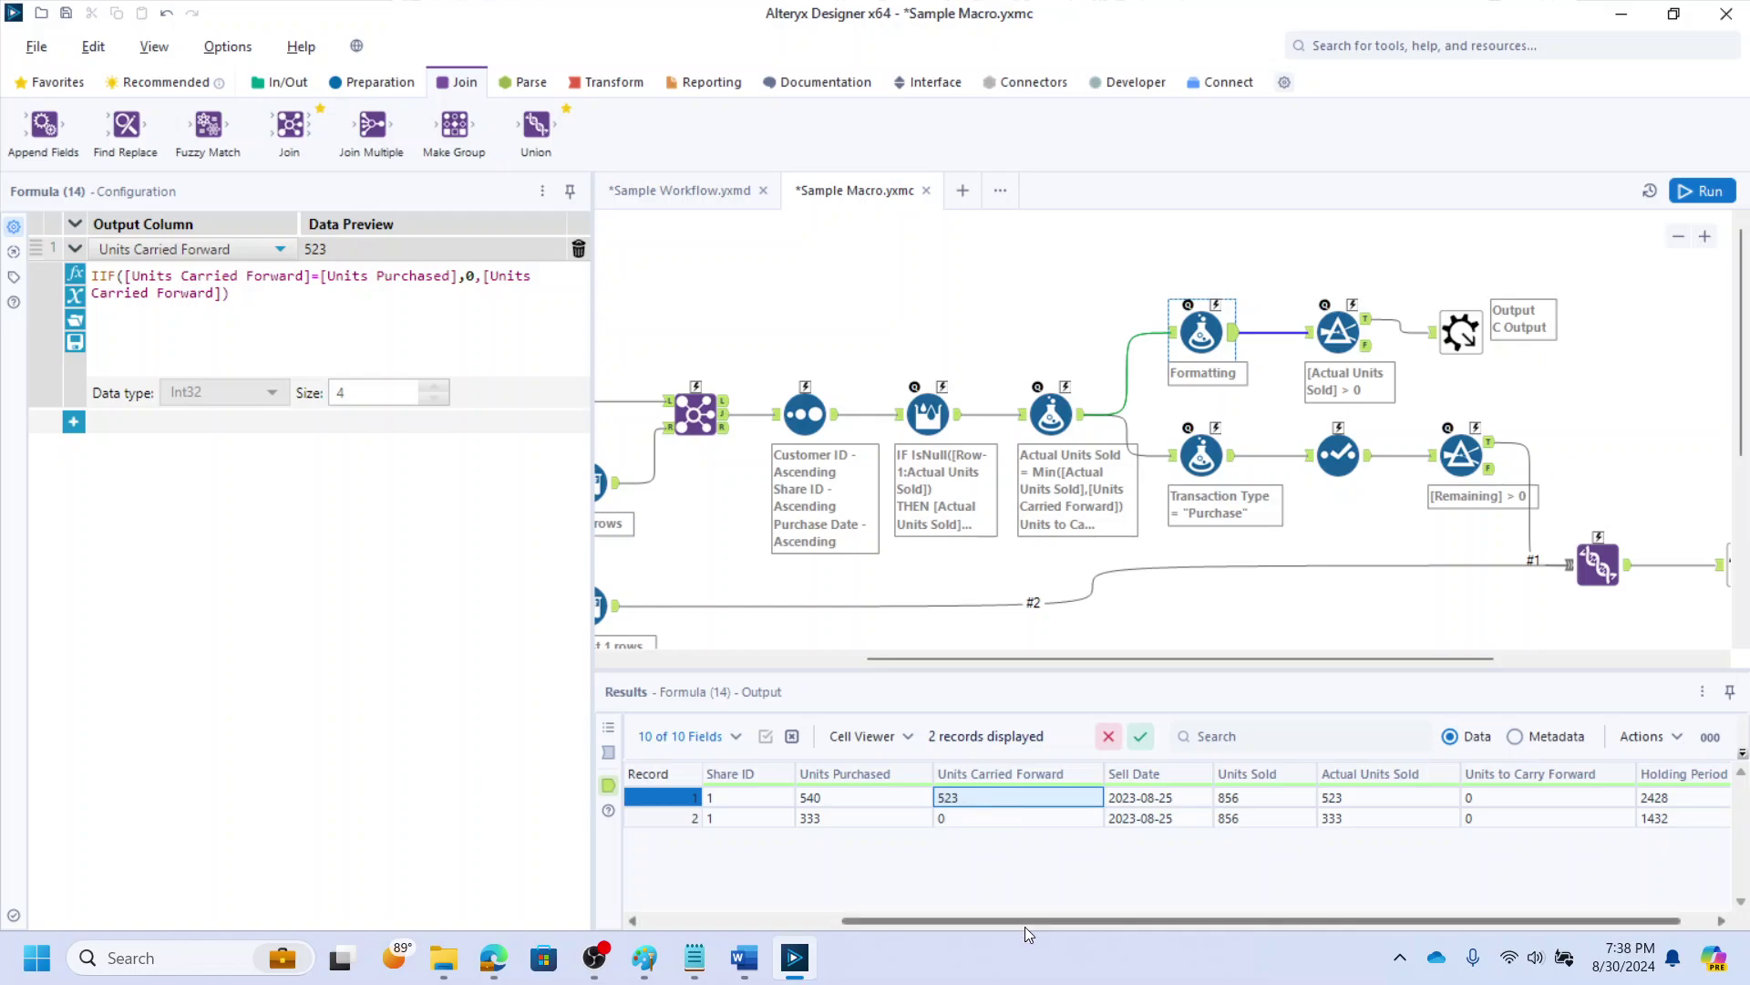
left_click_drag(1026, 927, 1121, 922)
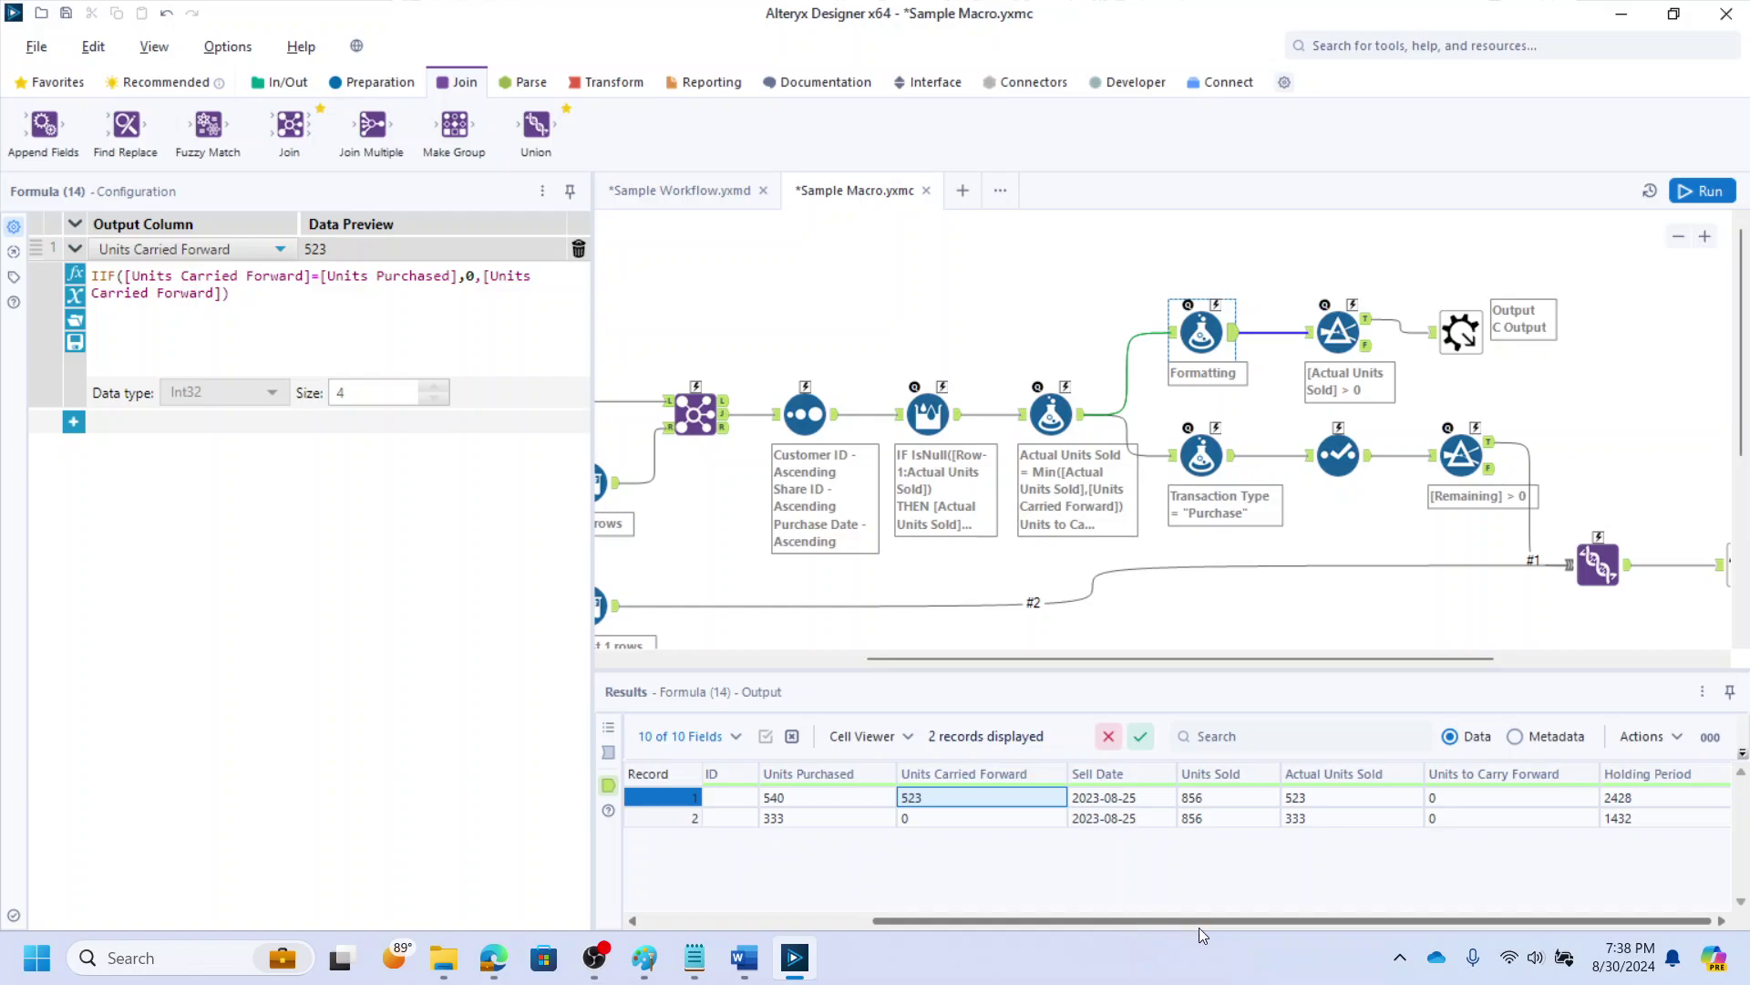
Compare the Actual Units Sold Formula's output with the Formatting Formula's expression and its Units Carried Forward and Units to Carry Forward values
left_click(1052, 416)
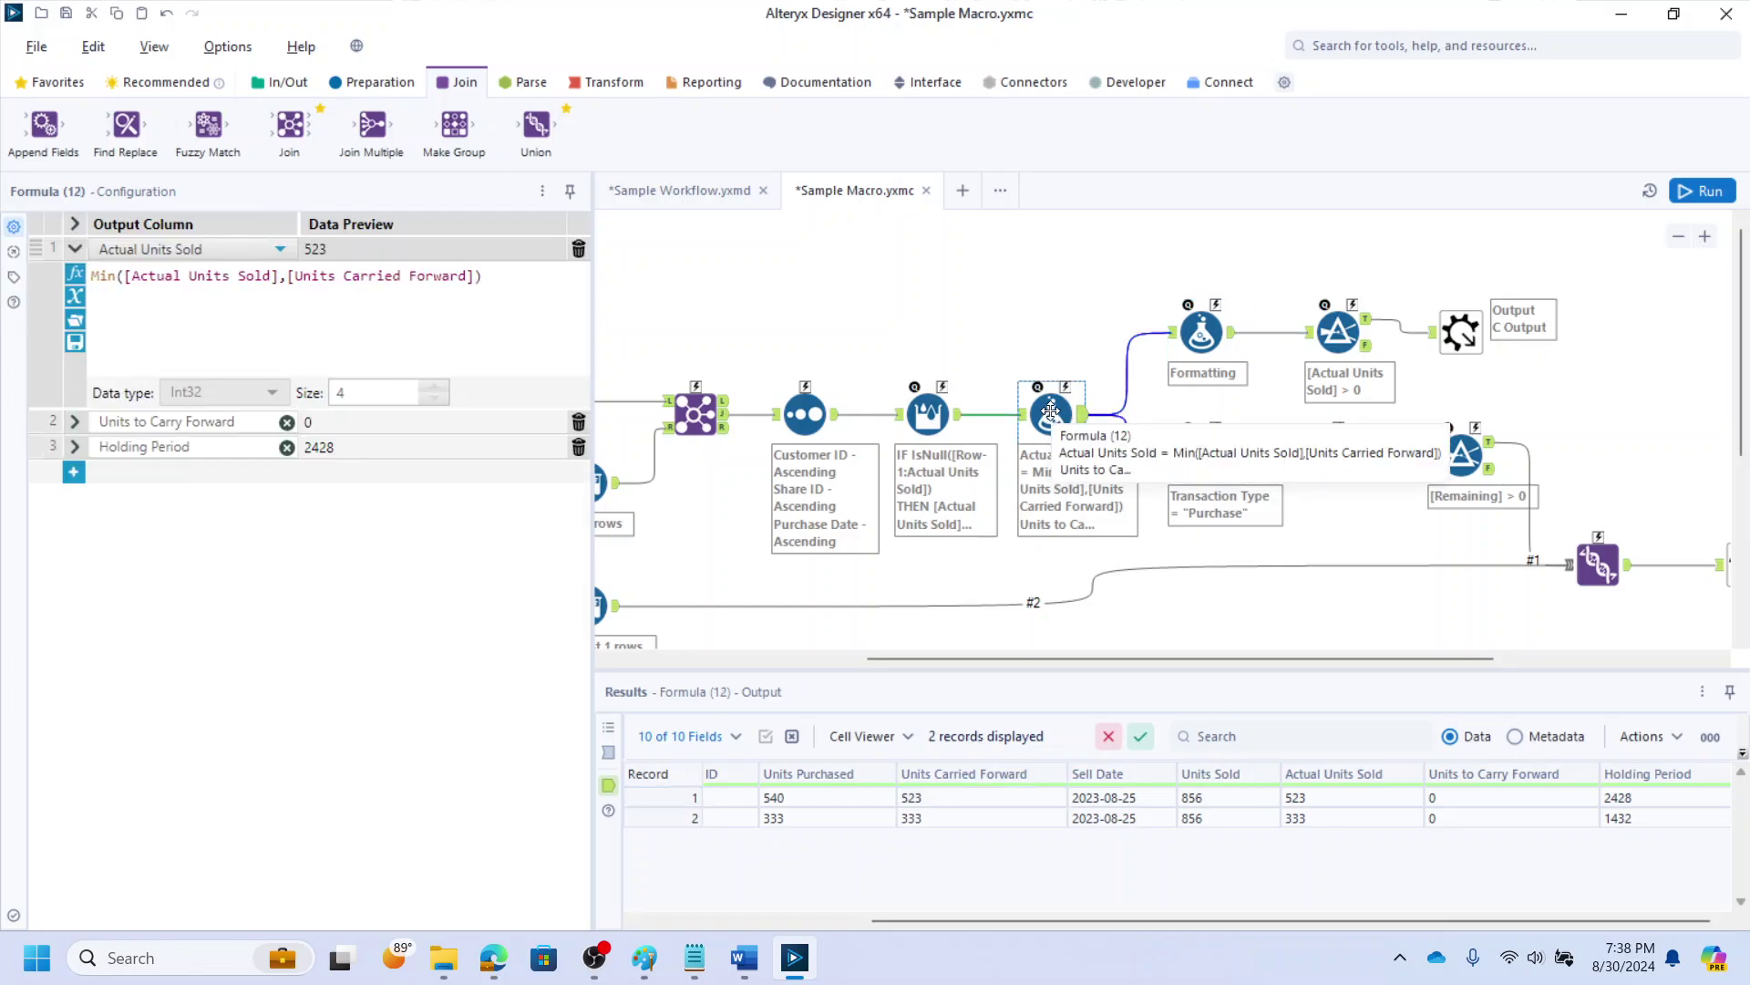
left_click(1202, 332)
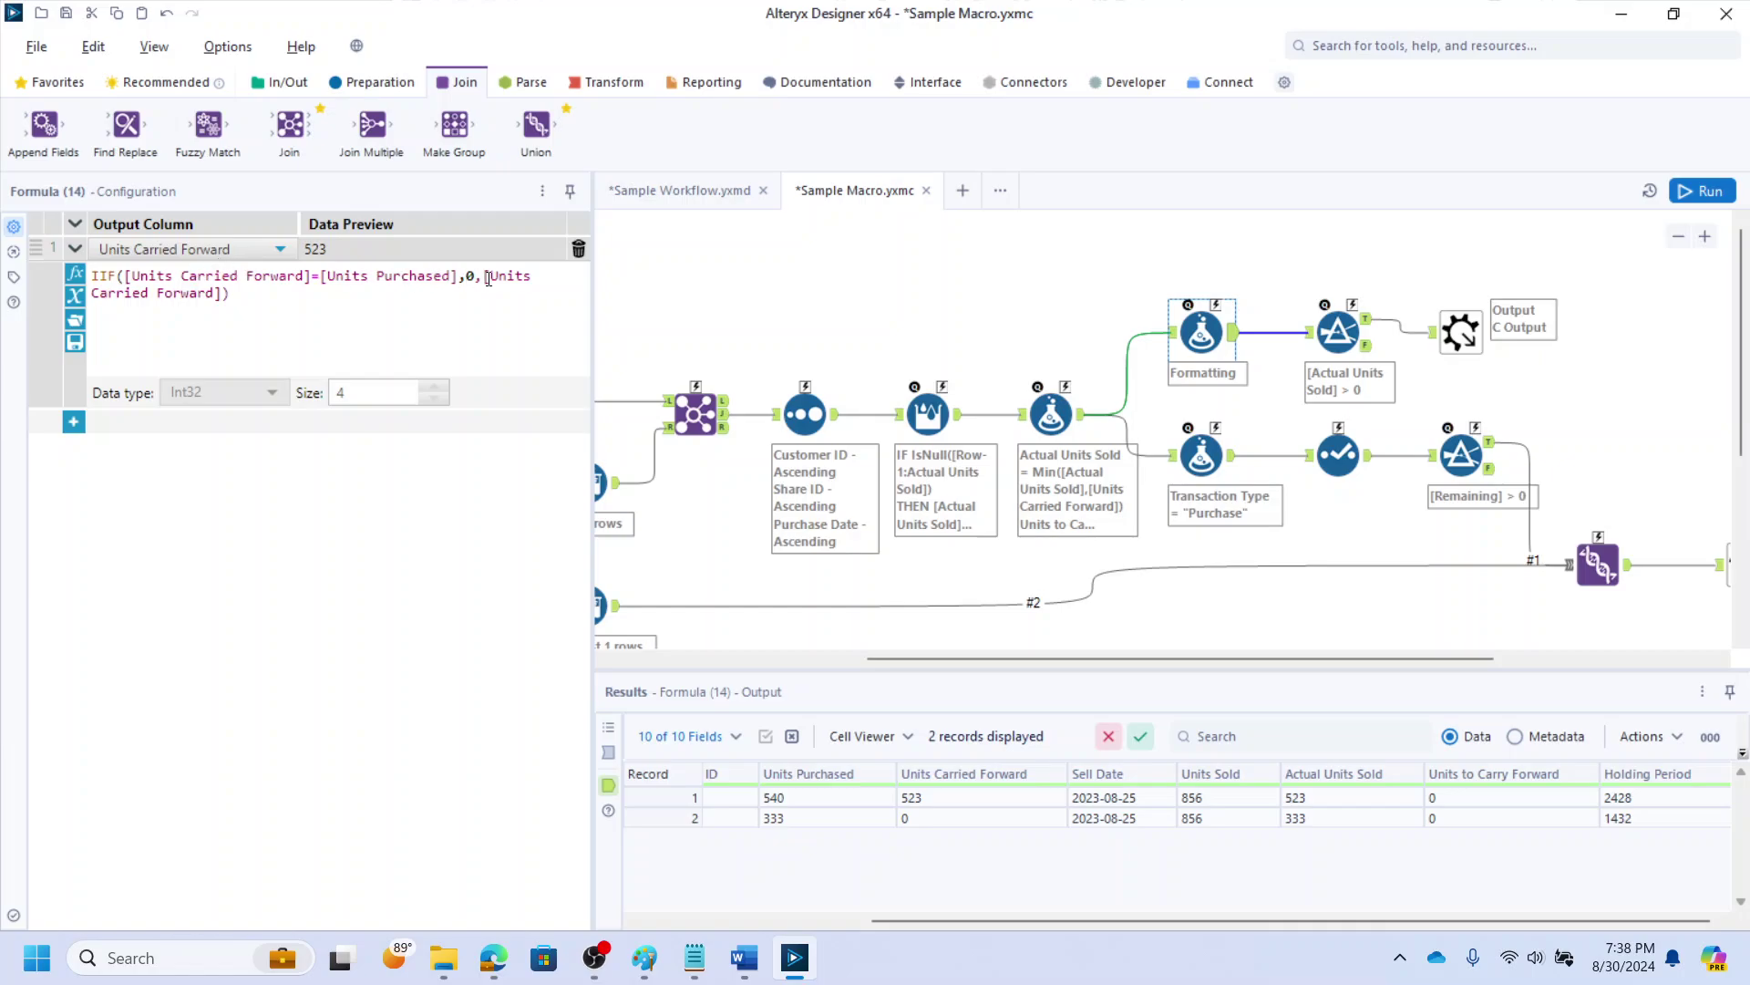
left_click_drag(486, 275, 230, 294)
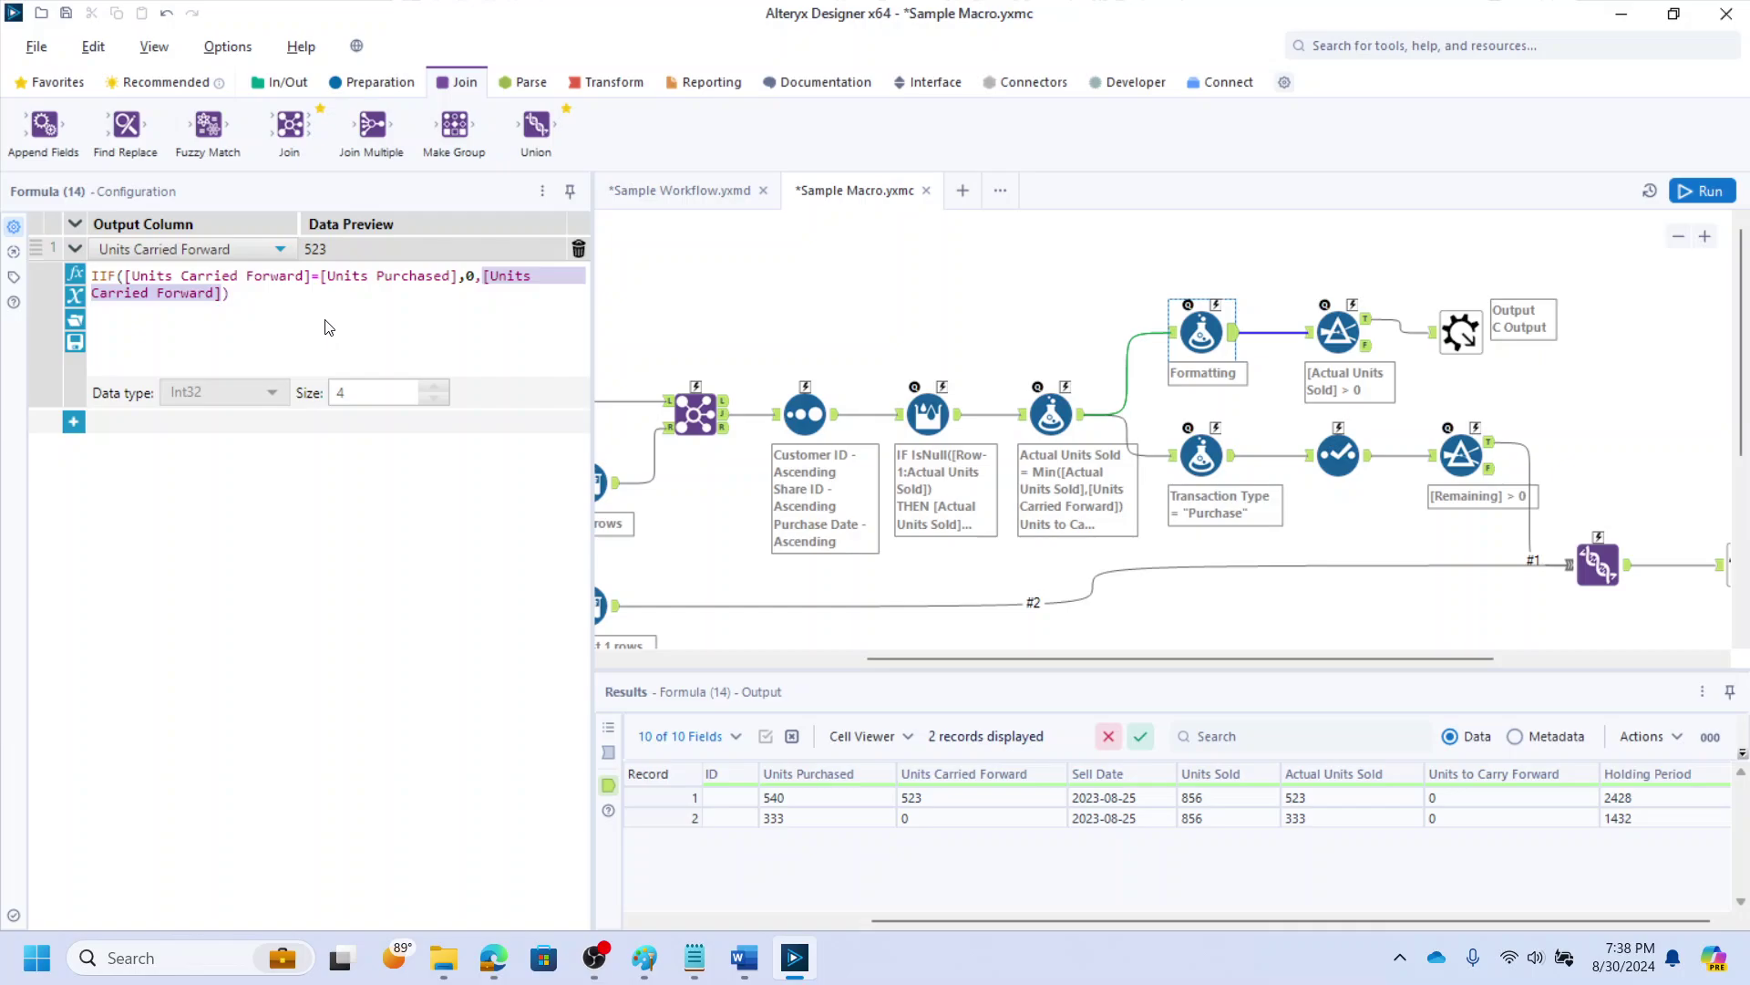
key("Left")
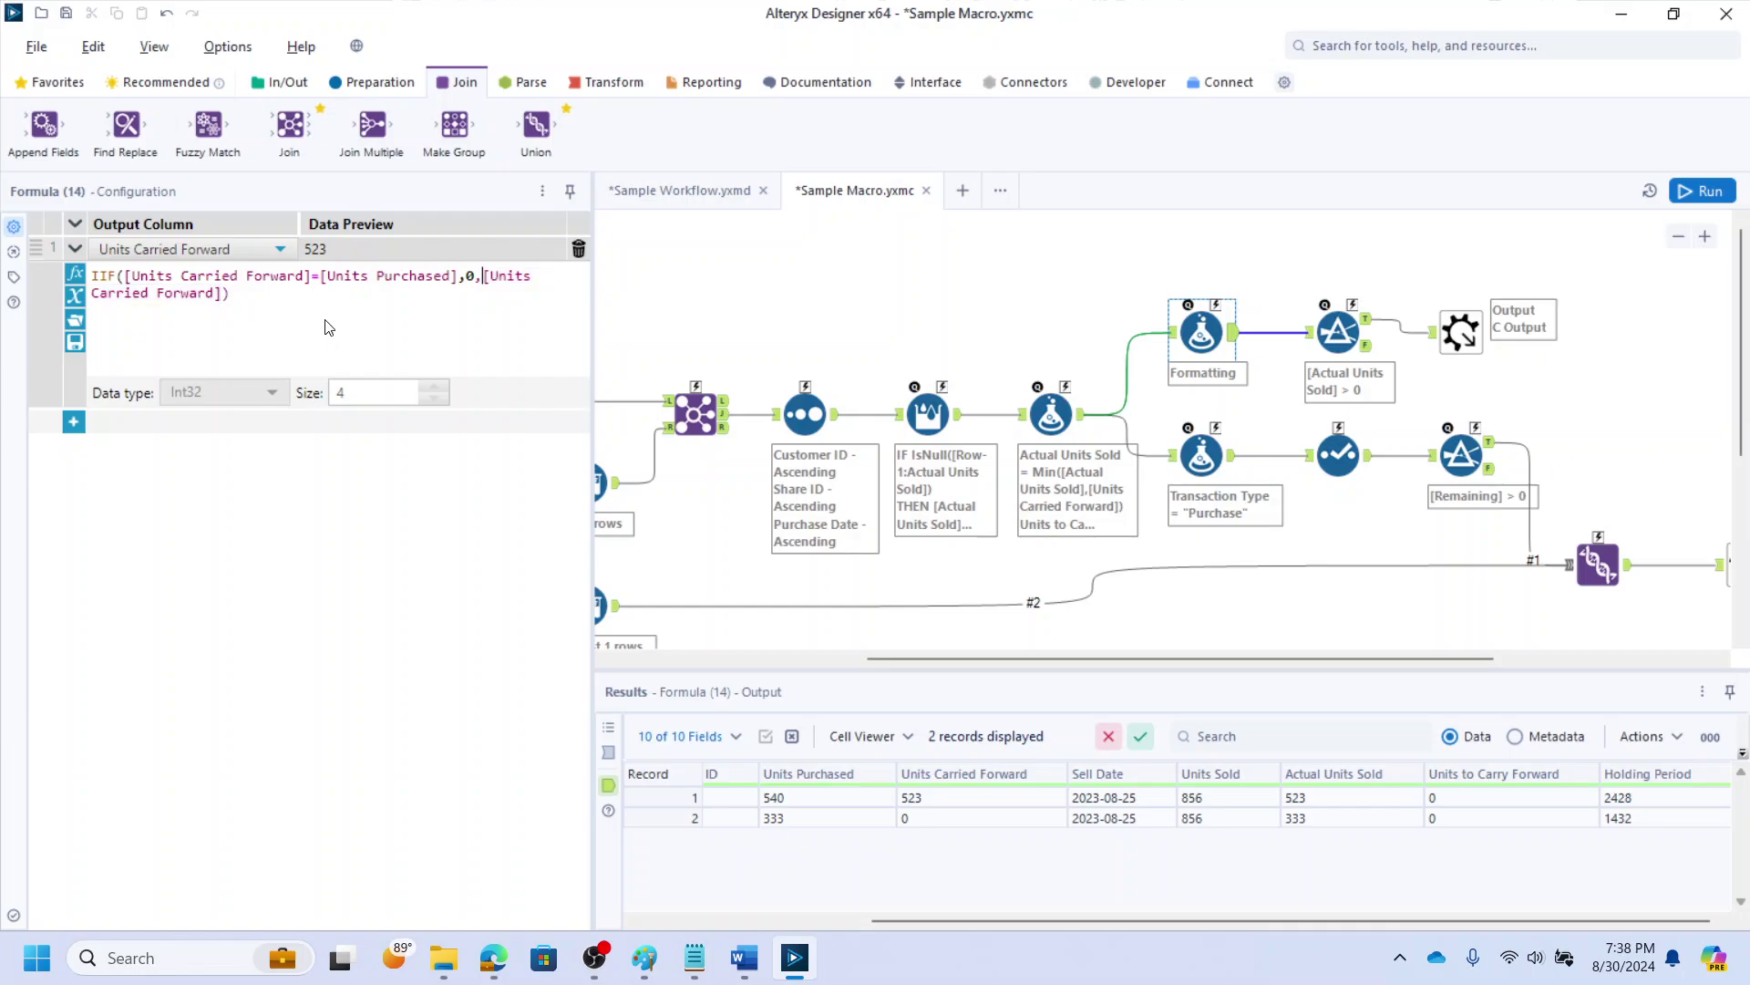
left_click(922, 804)
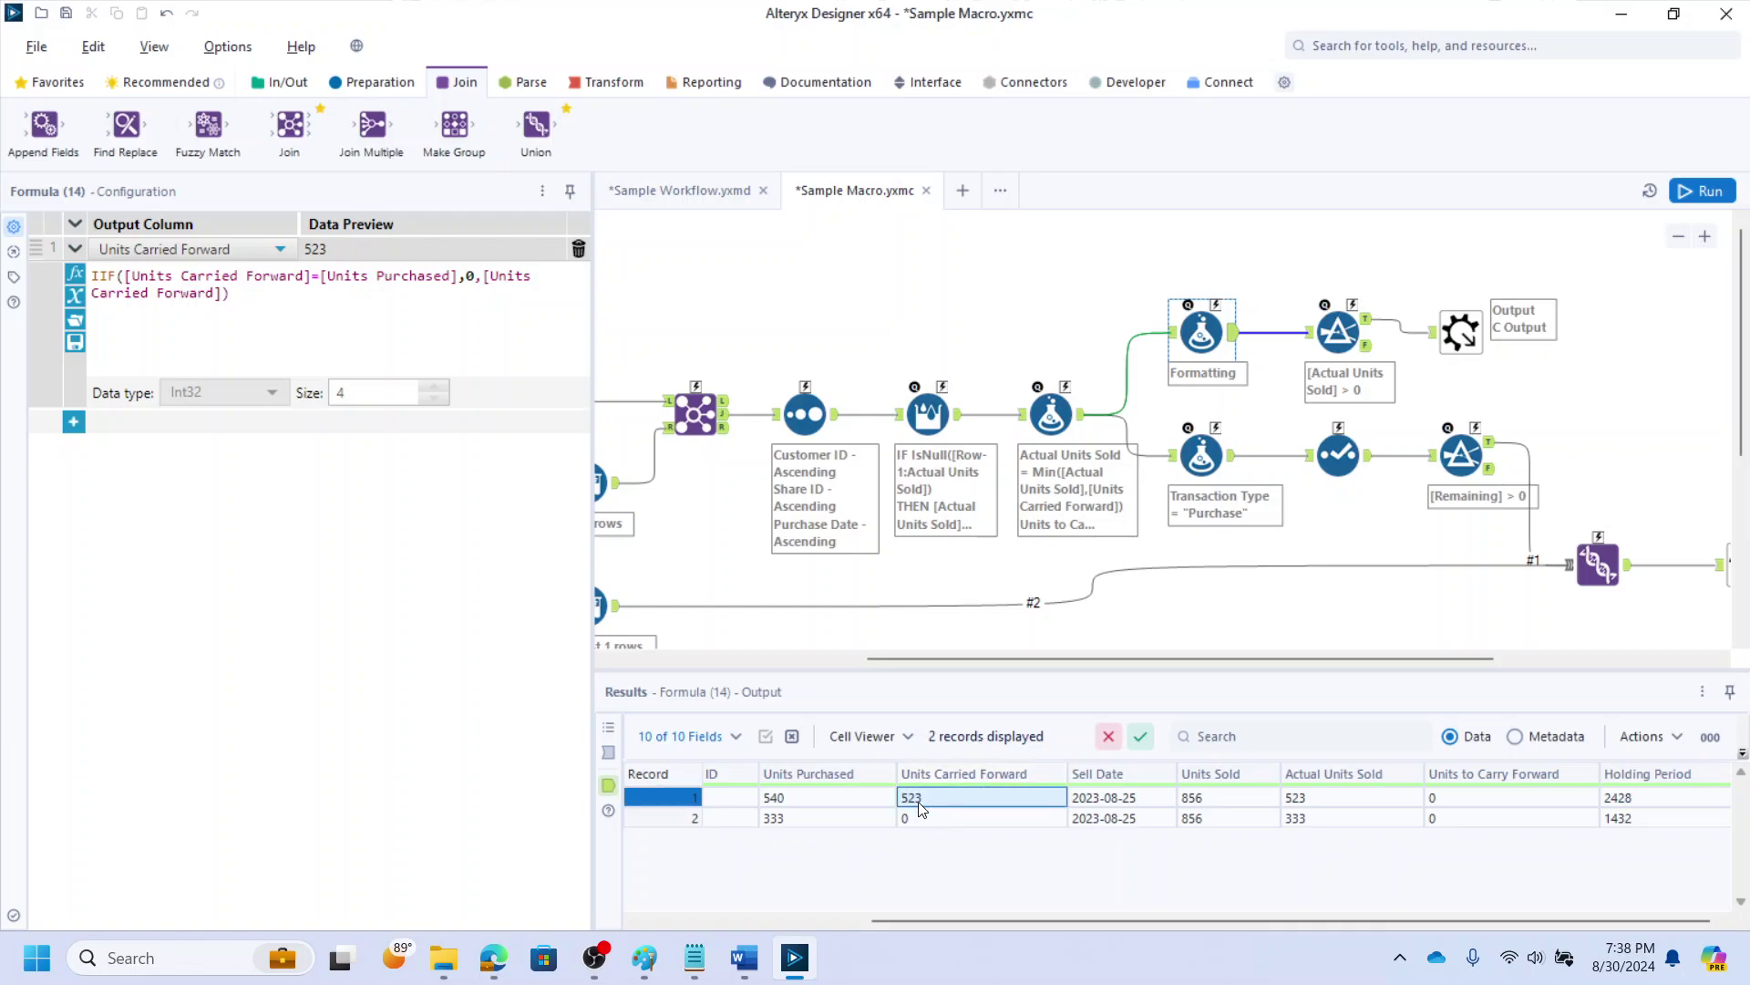
left_click(1473, 802)
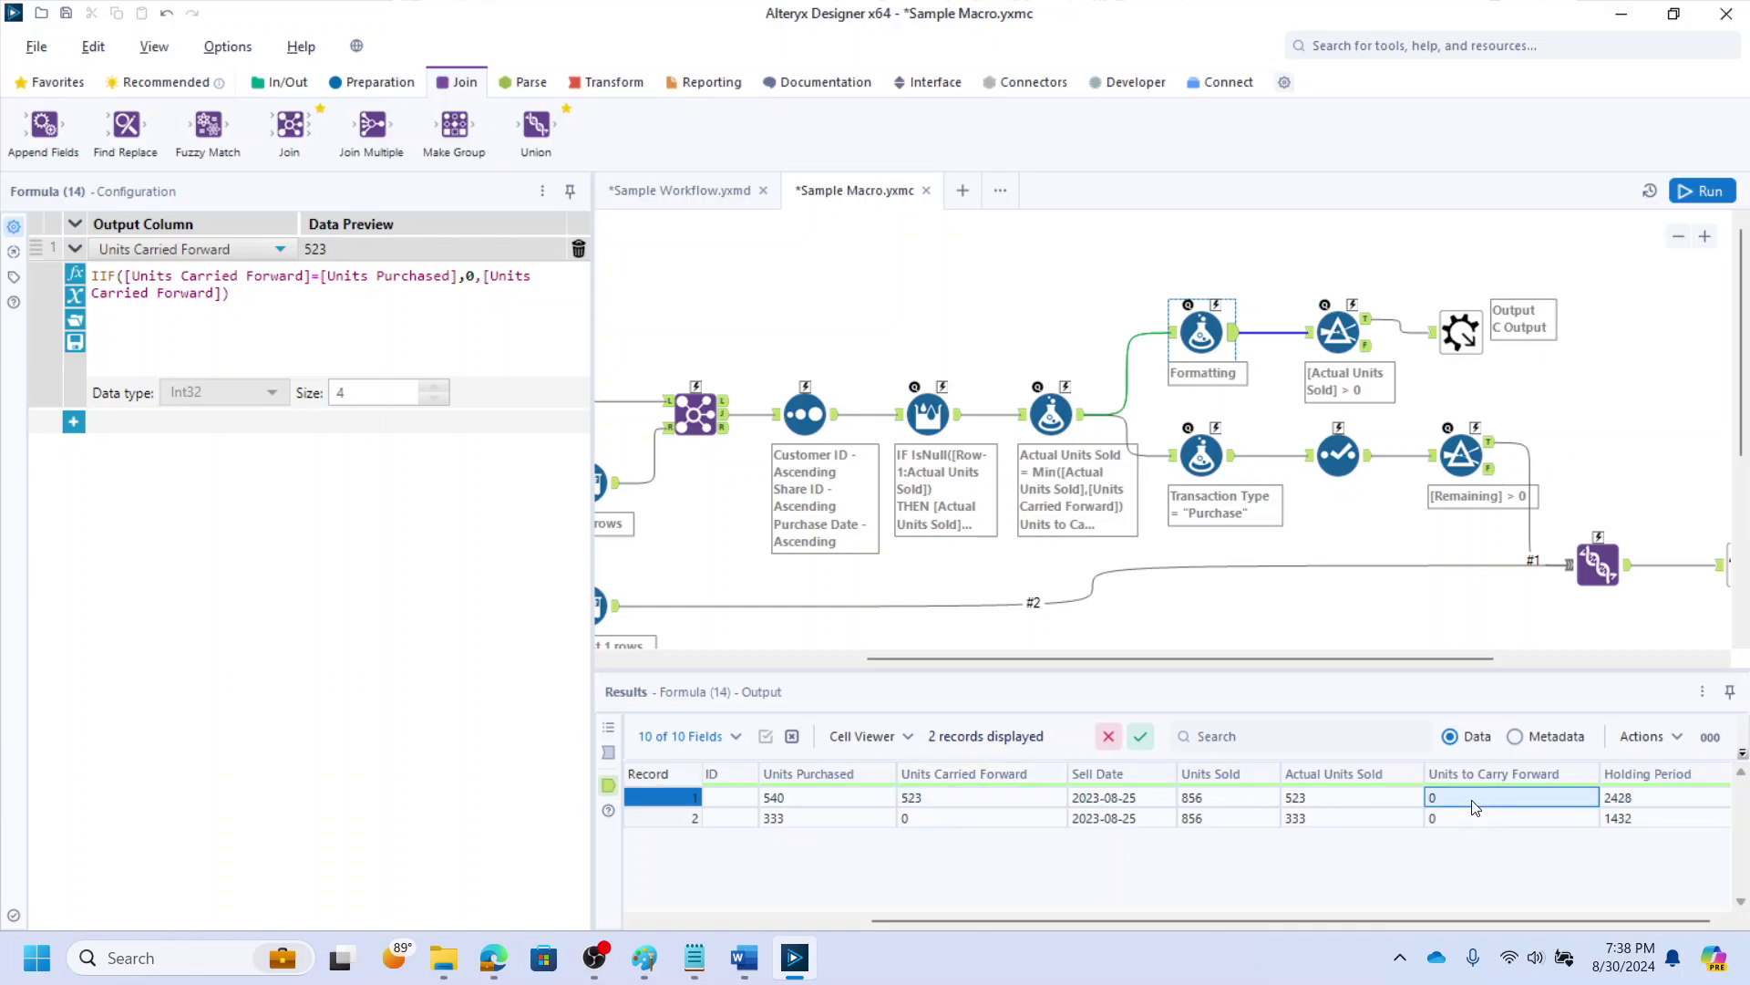
Check the records reaching the Iterate Macro Output and look over the macro's full tool flow
left_click_drag(1374, 658, 1516, 607)
left_click(1492, 567)
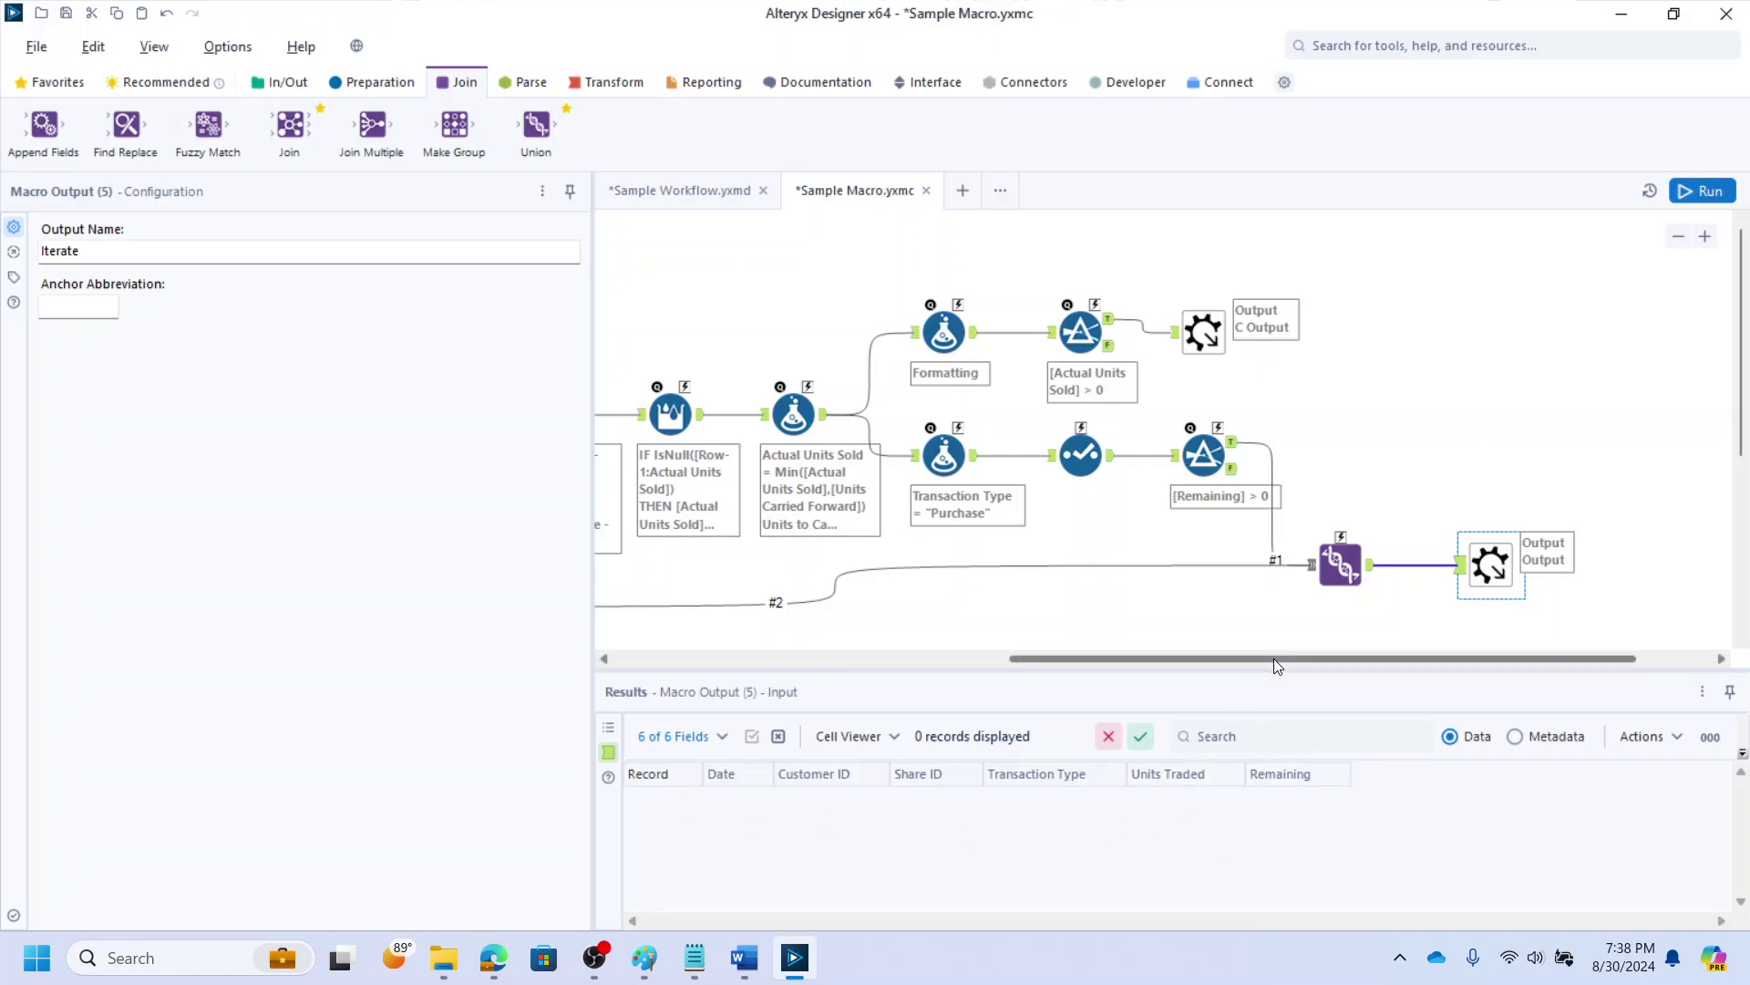
left_click_drag(1273, 658, 739, 608)
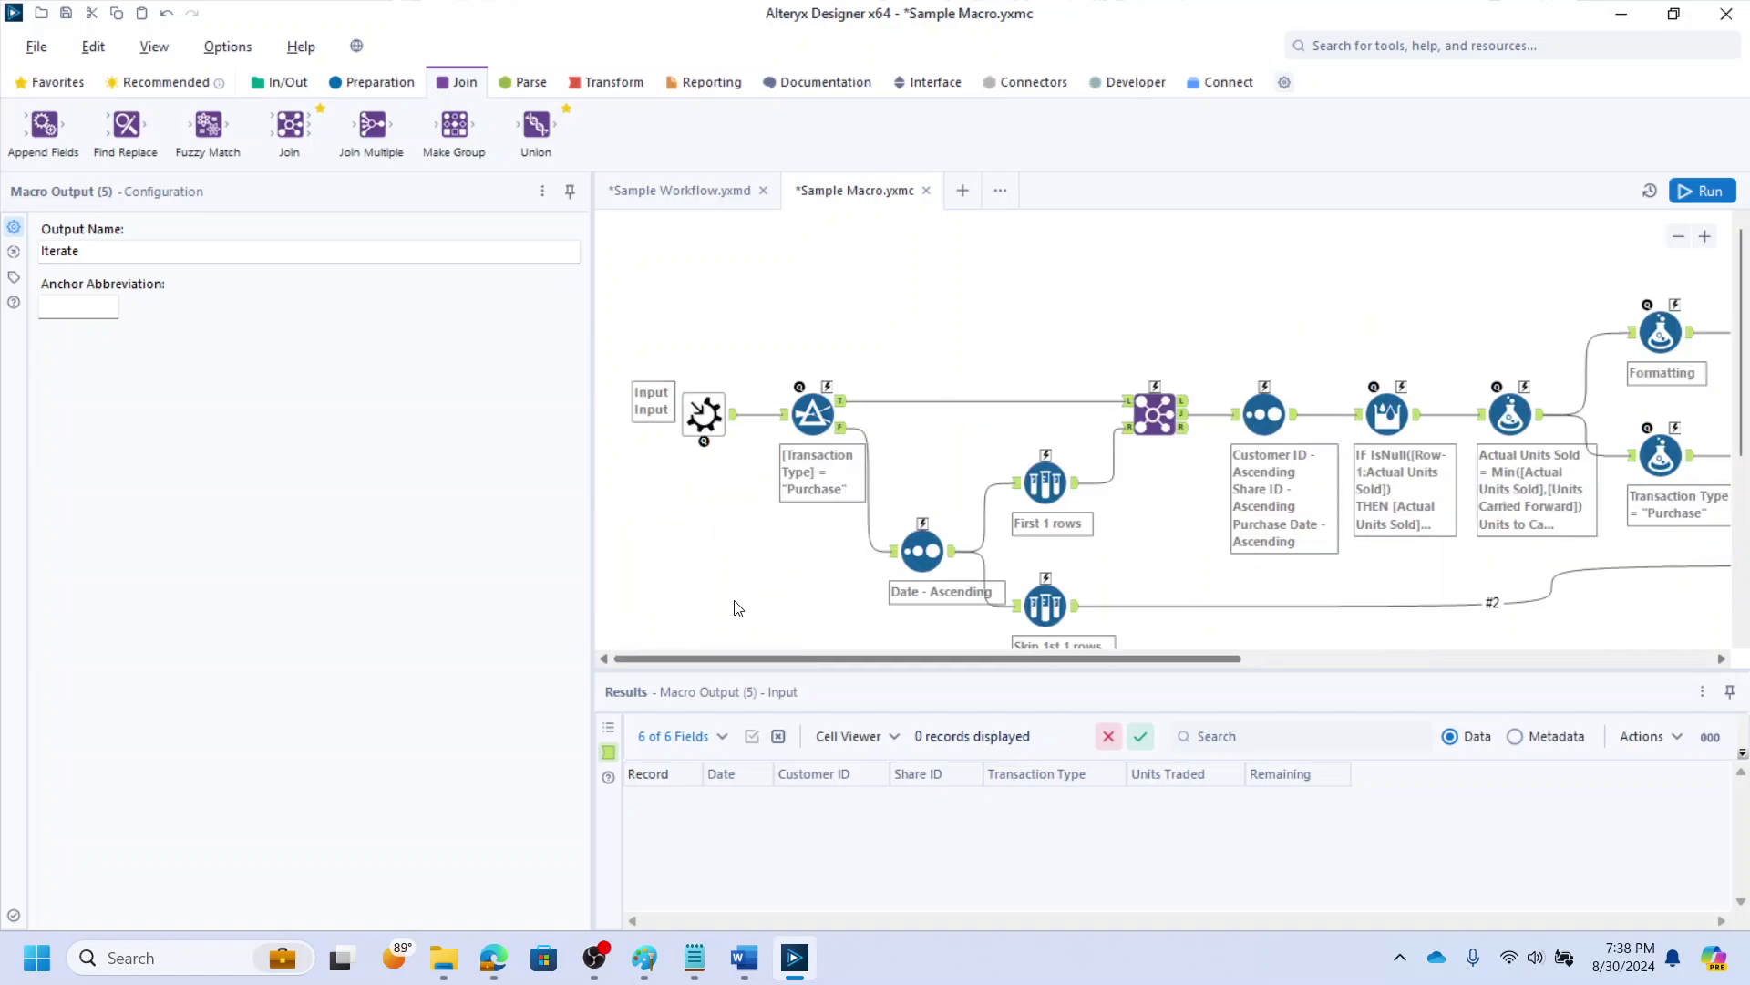
scroll(769, 603, "right", 3)
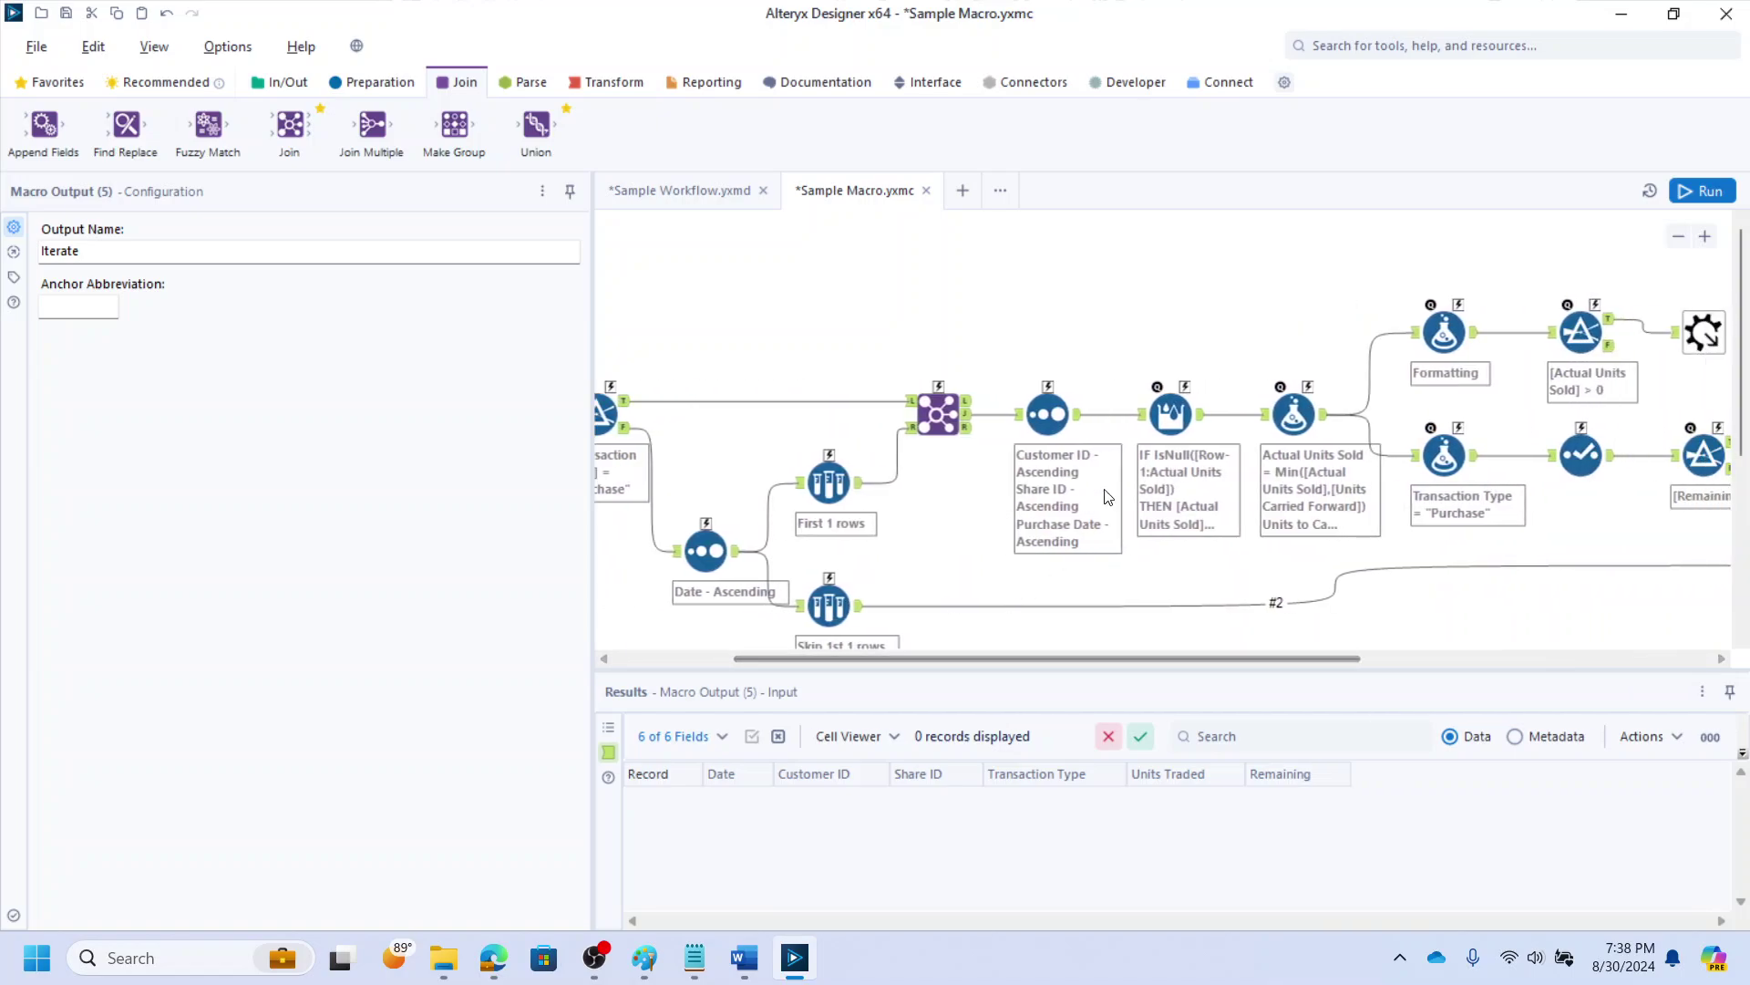
scroll(1128, 453, "down", 2)
scroll(1128, 453, "down", 1)
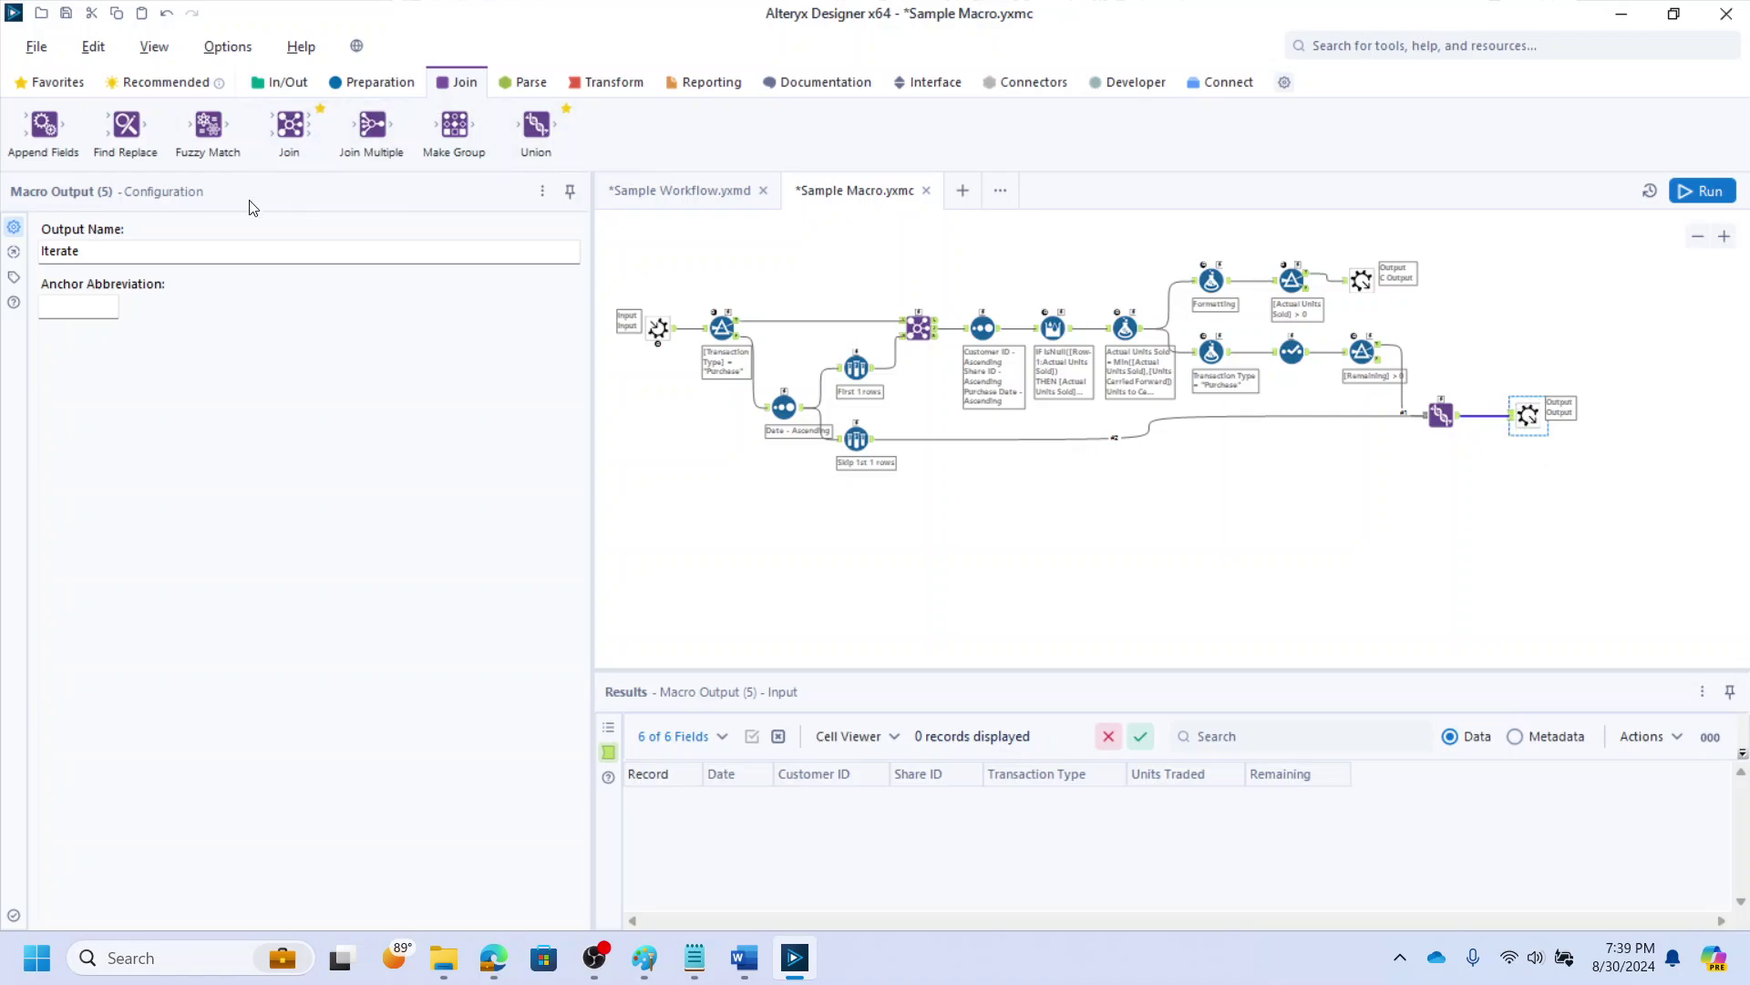
Set the macro type to Iterative Macro in the macro's workflow configuration
left_click(942, 543)
left_click(130, 233)
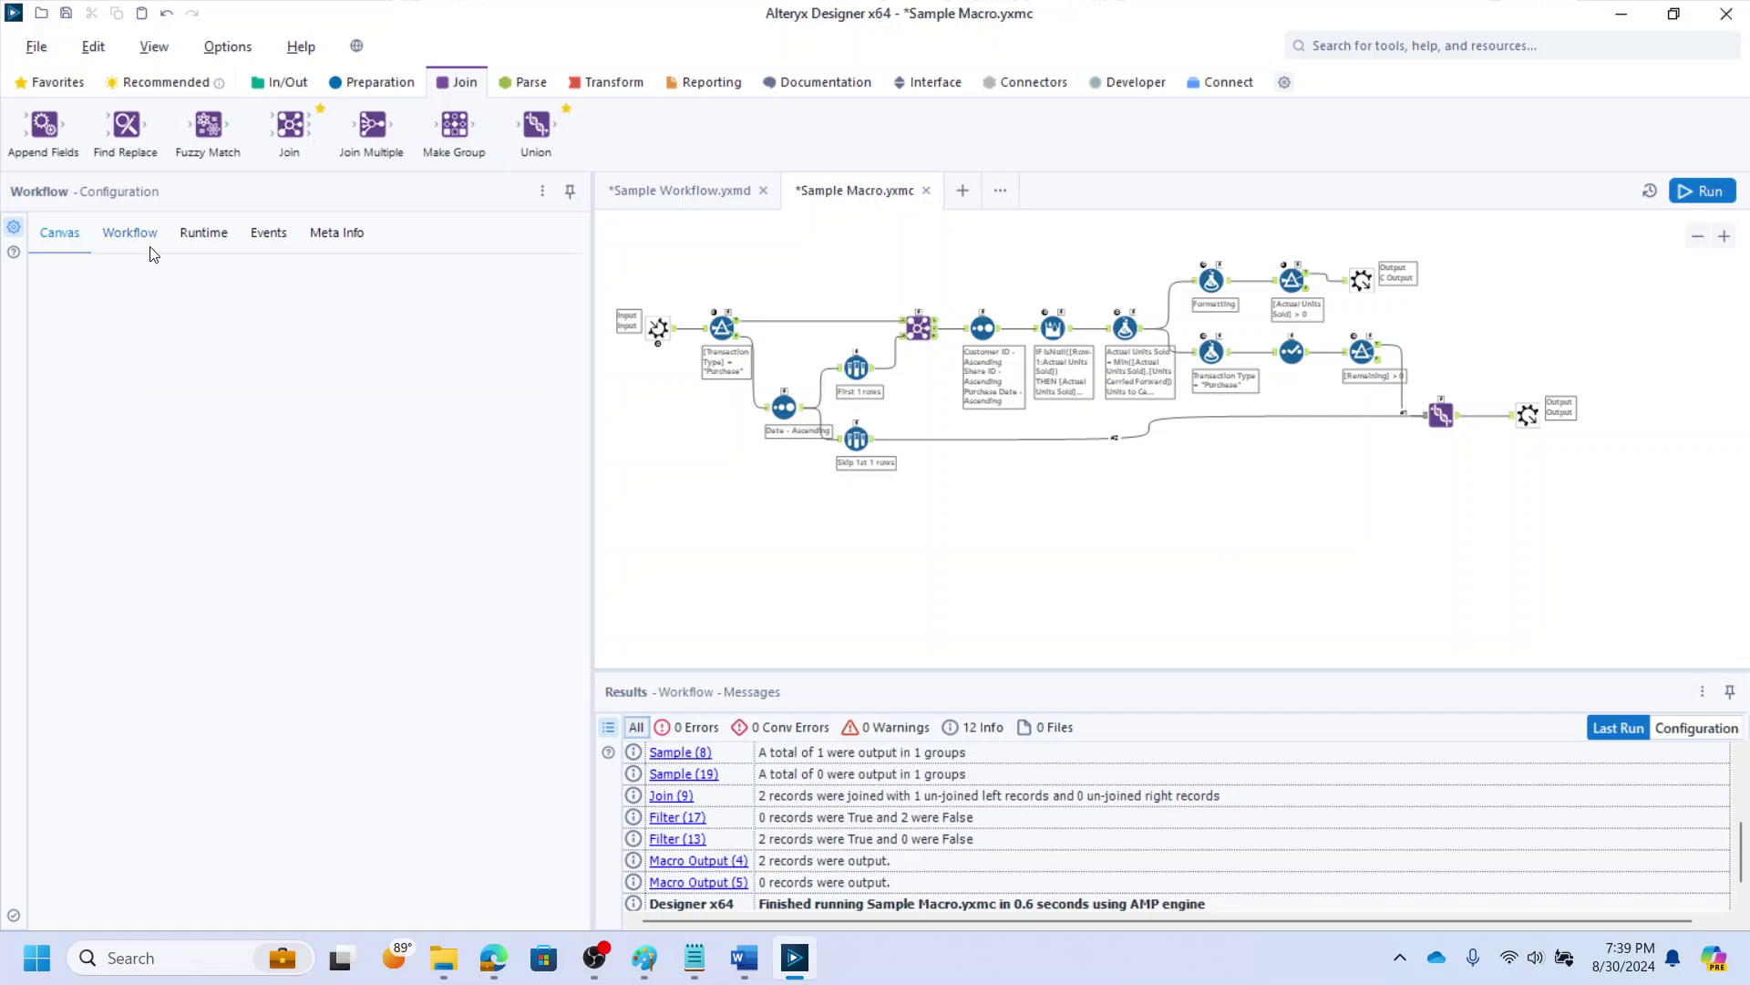
left_click(216, 432)
left_click(219, 500)
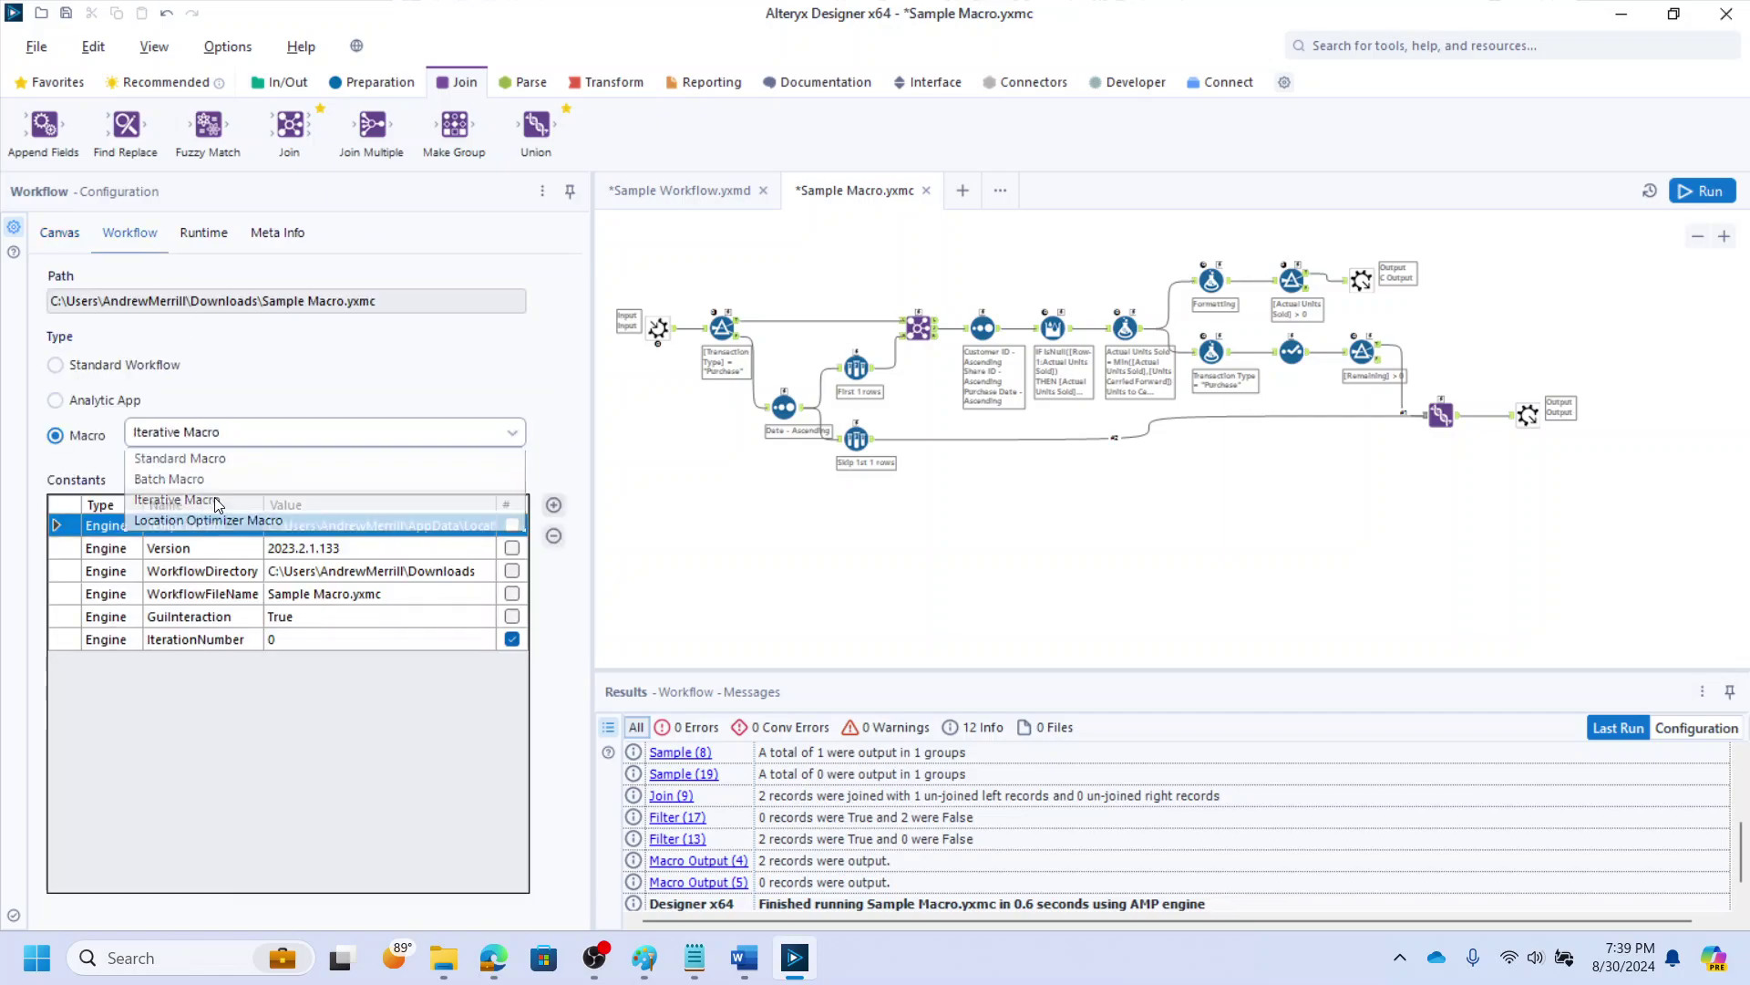
Set both the Iteration Input and the Iteration Output to Iterate in the Interface Designer's properties
left_click(227, 47)
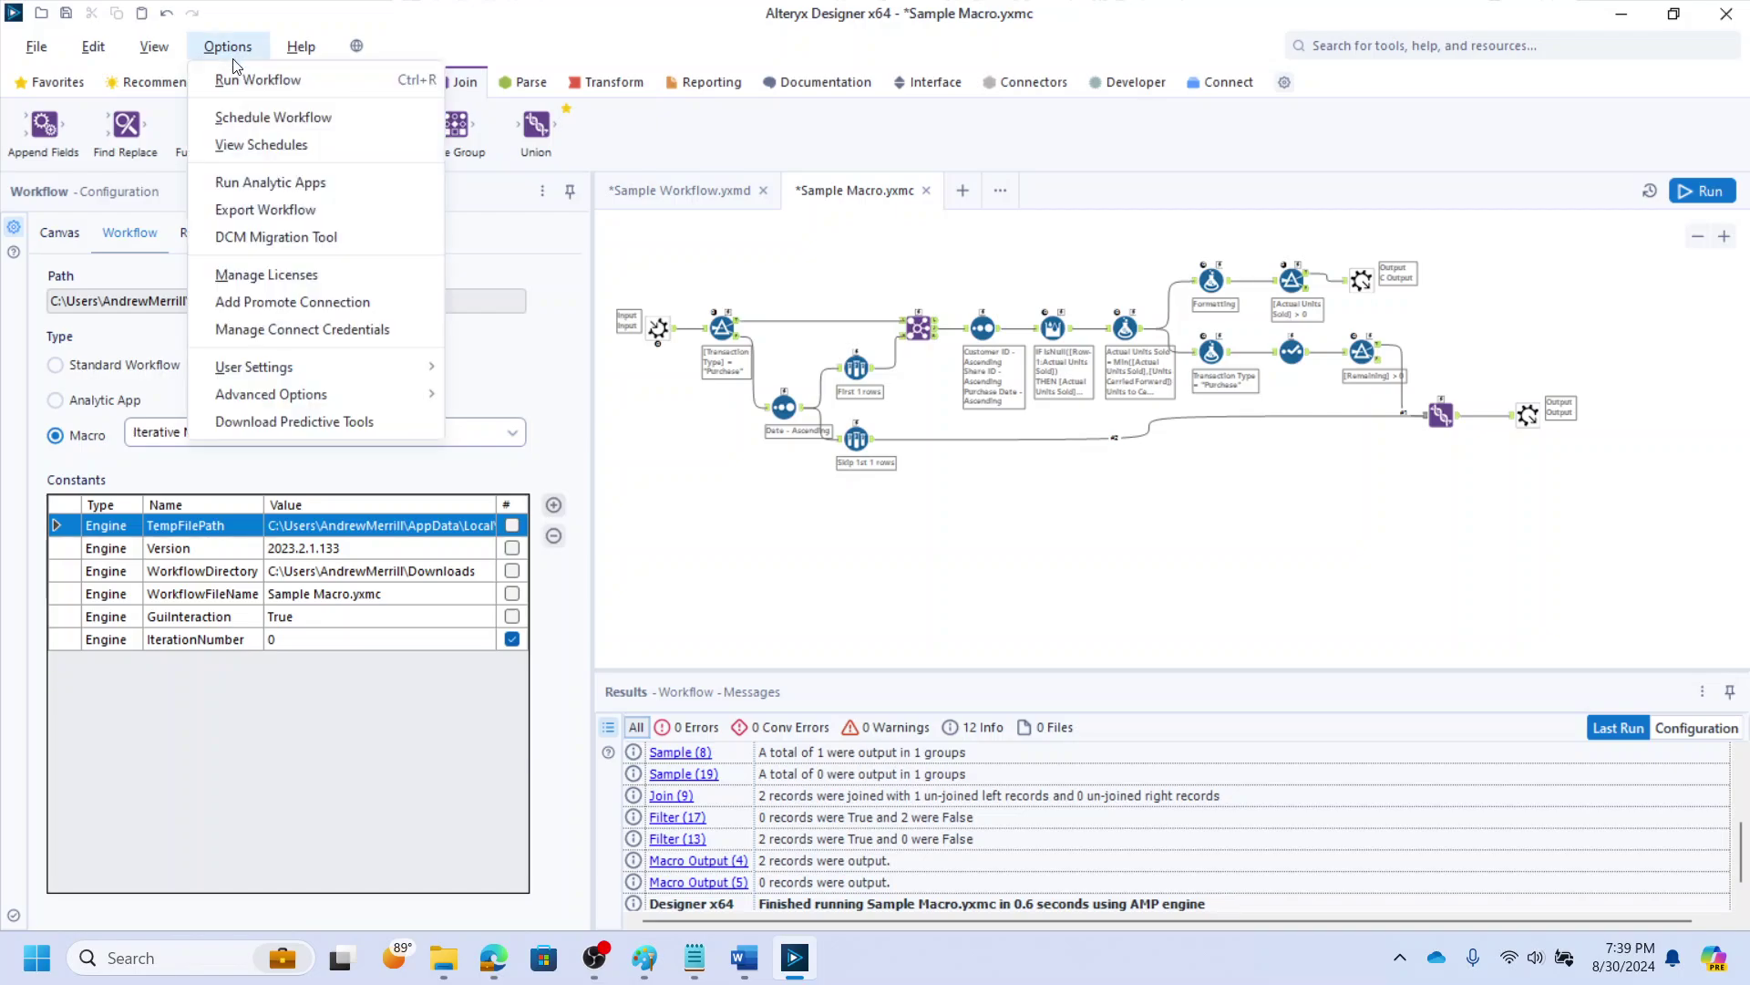
mouse_move(154, 47)
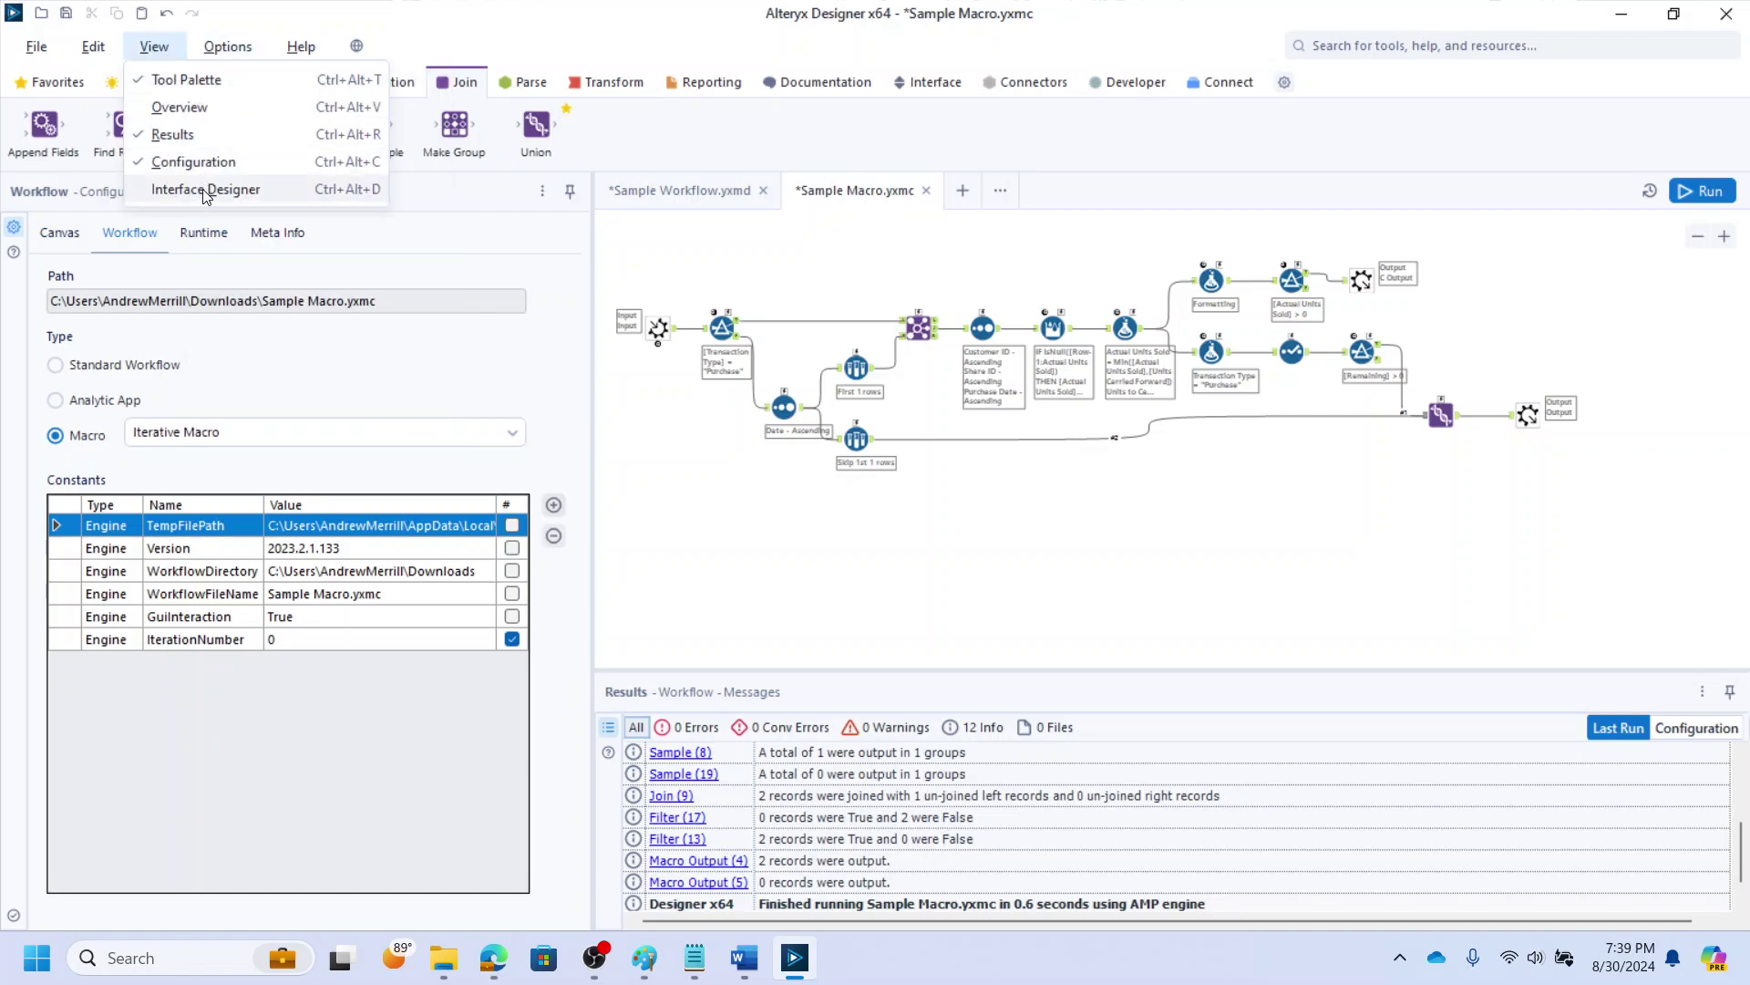
left_click(207, 190)
left_click(803, 472)
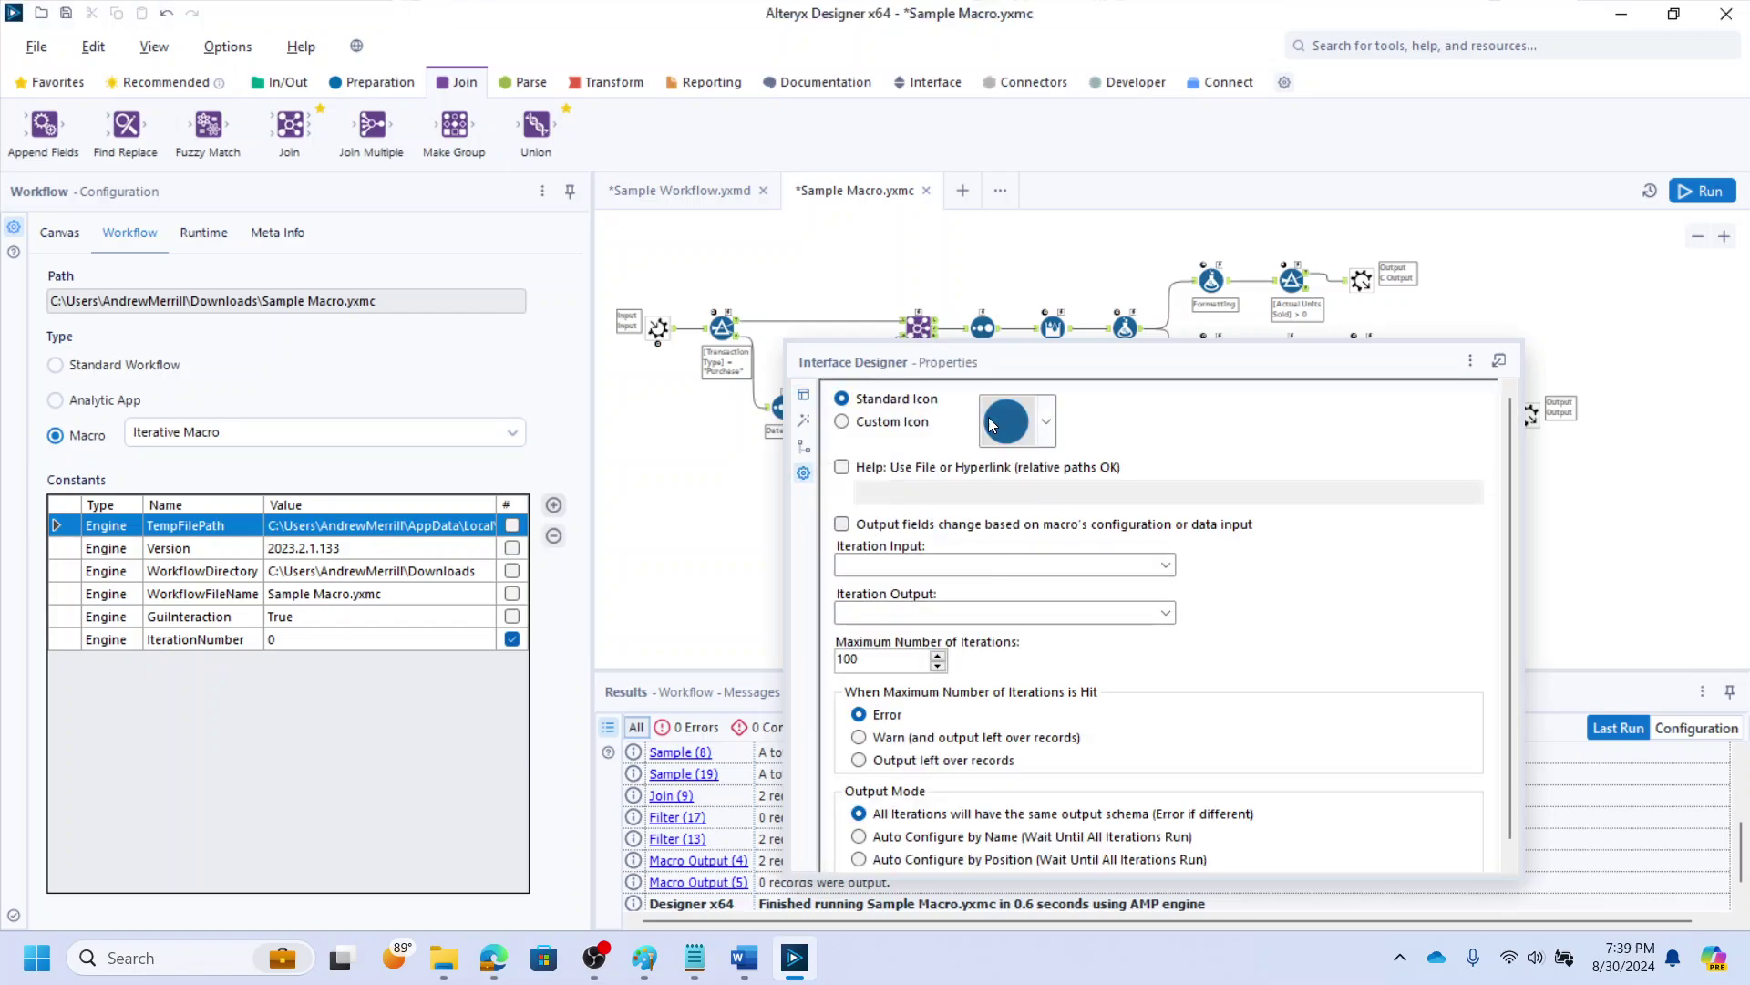
left_click(1167, 566)
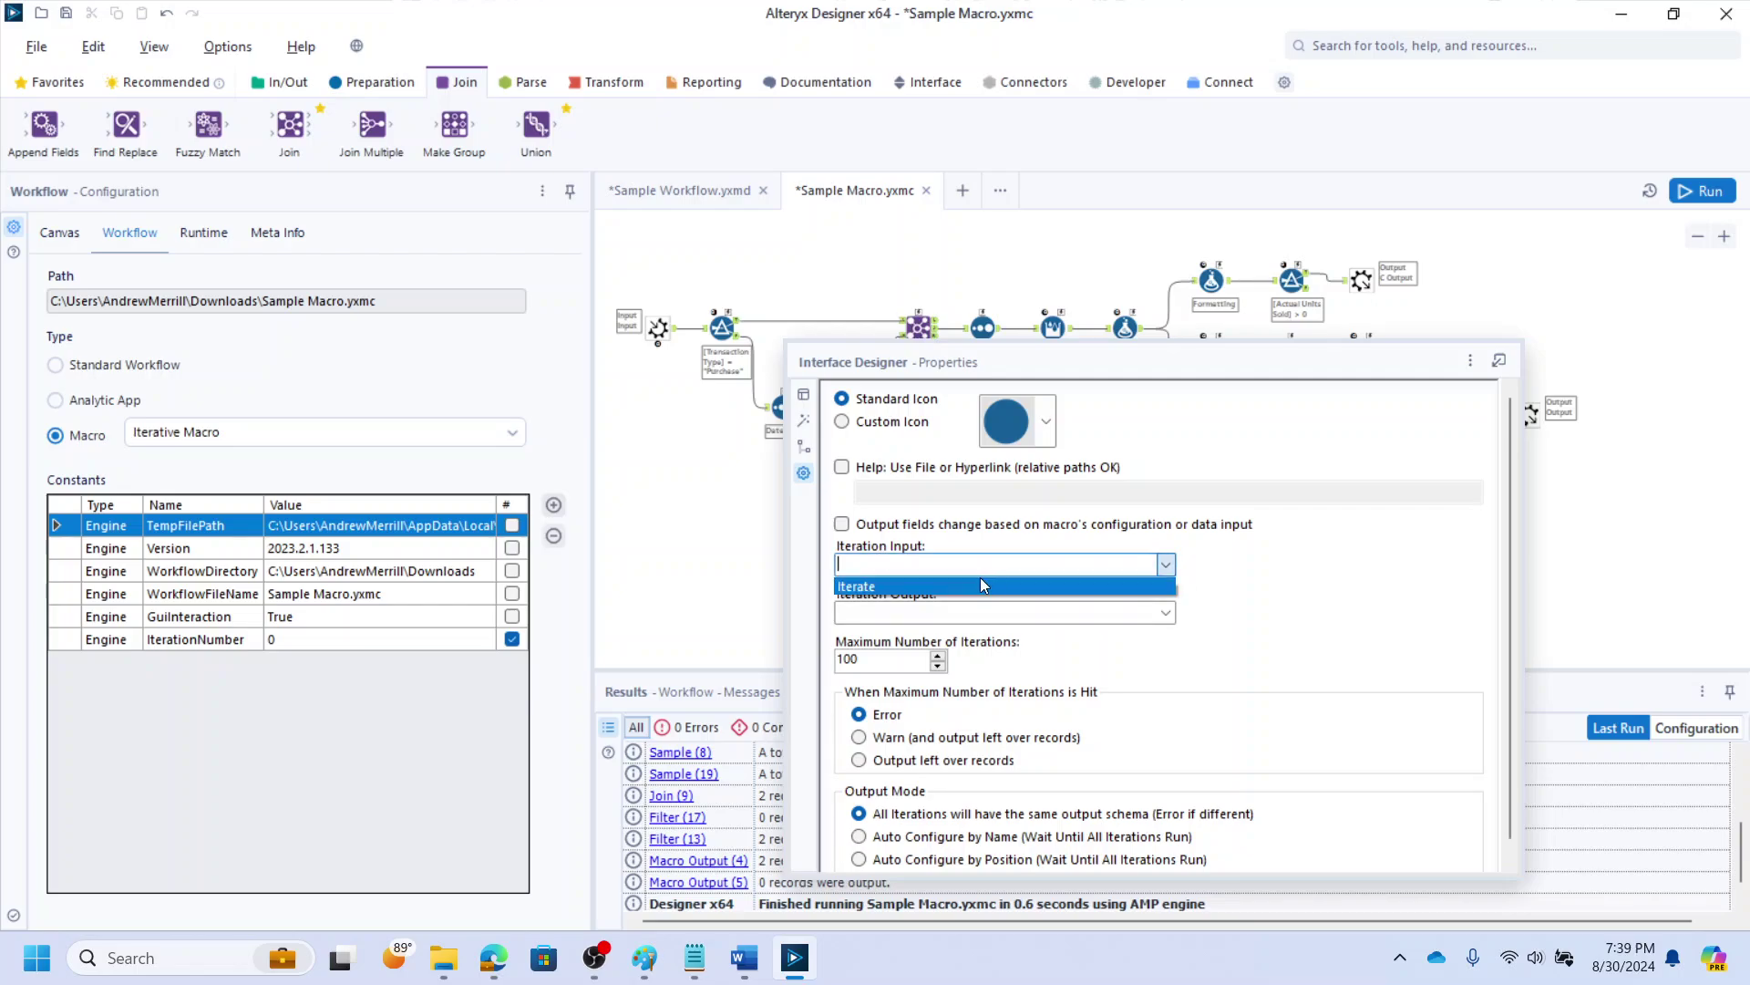
left_click(891, 587)
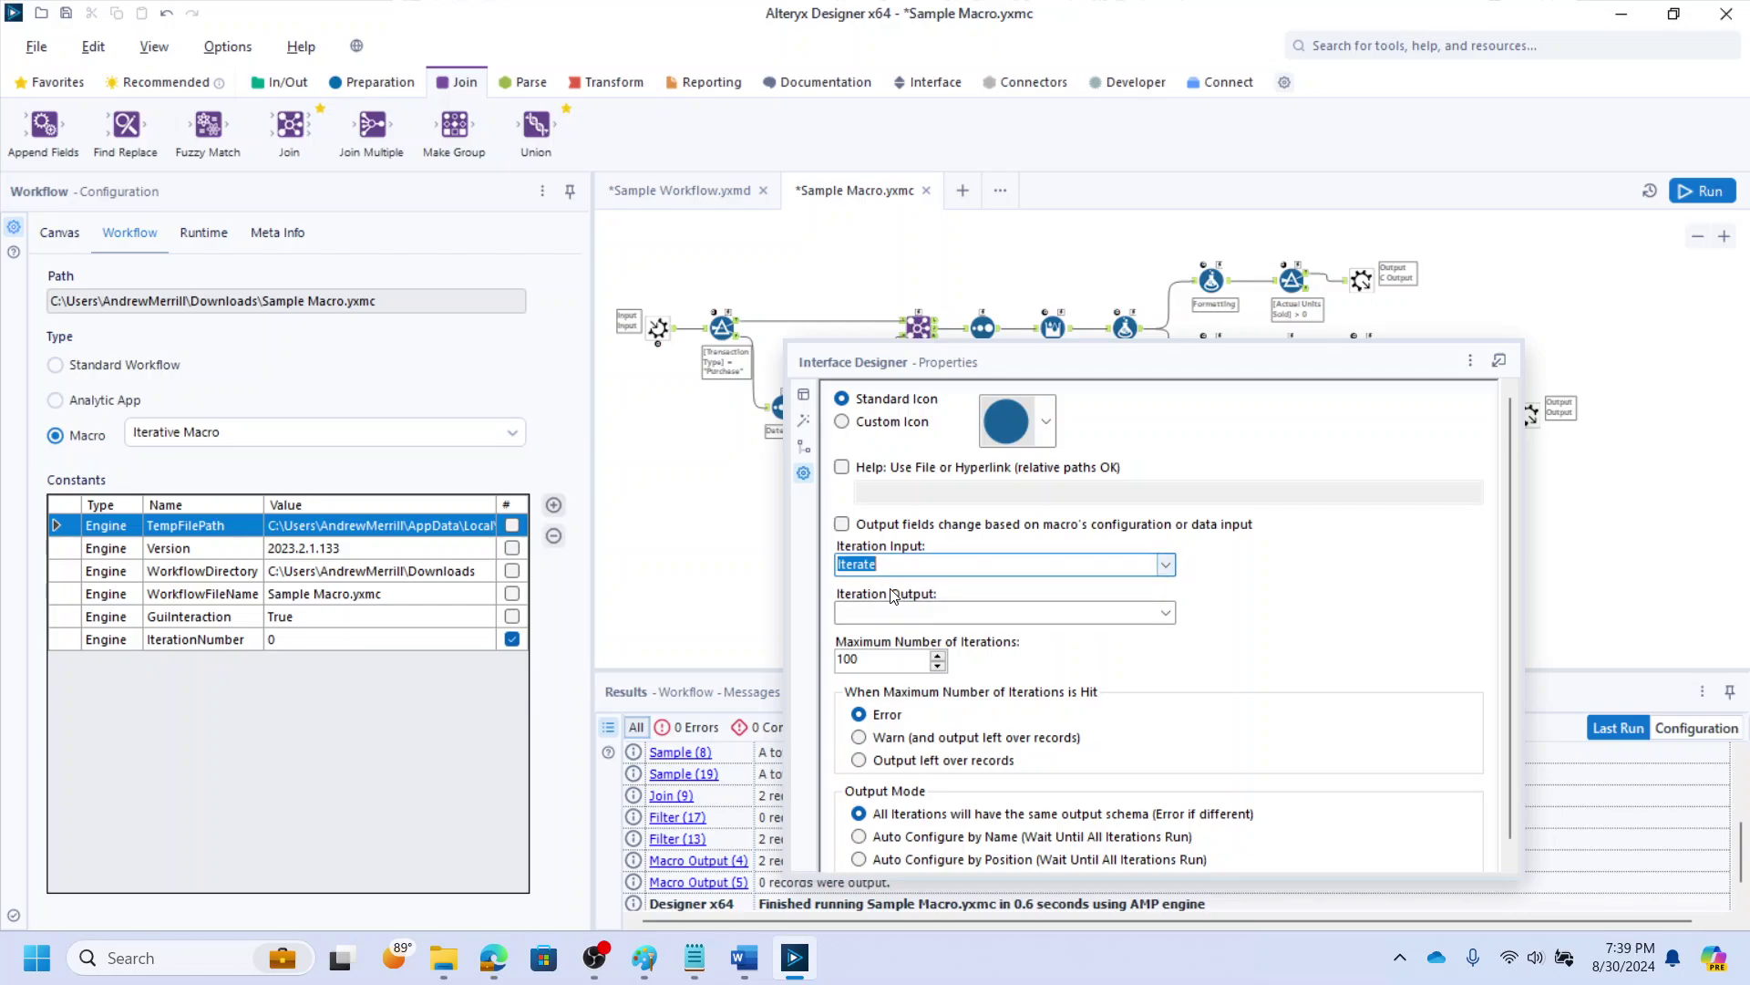
left_click(1166, 613)
left_click(881, 637)
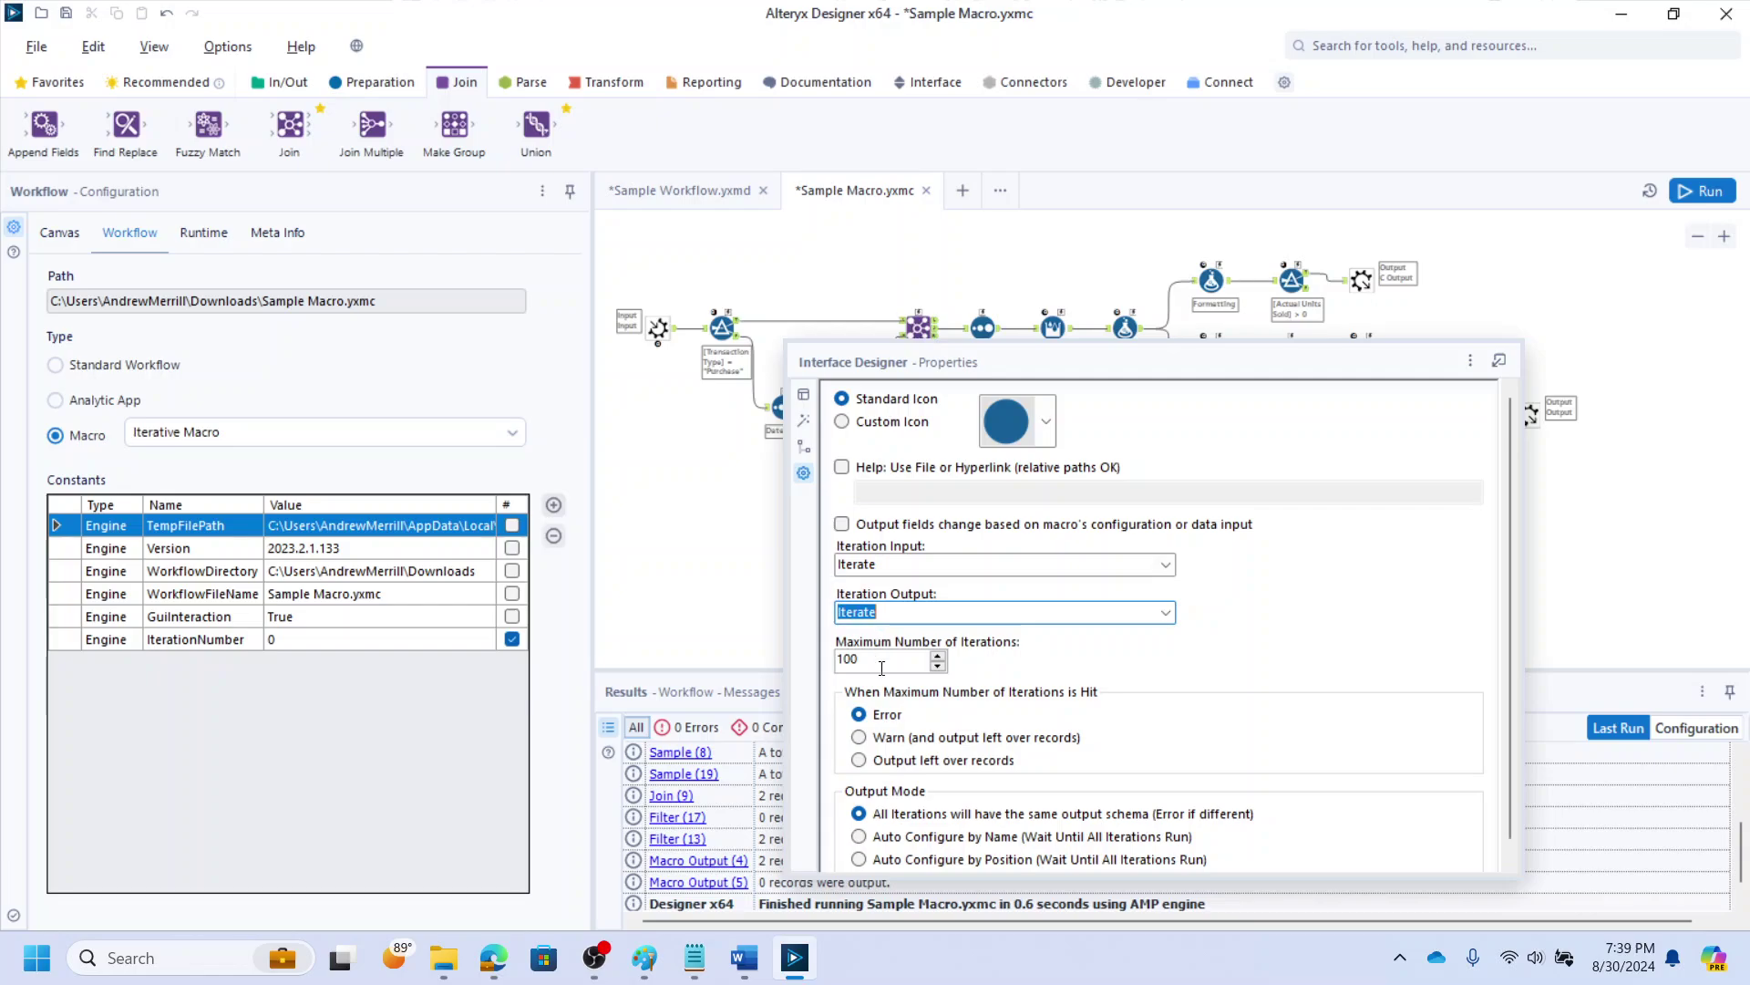
Set the maximum number of iterations to 10000, then hide the Interface Designer and save the macro
left_click(881, 666)
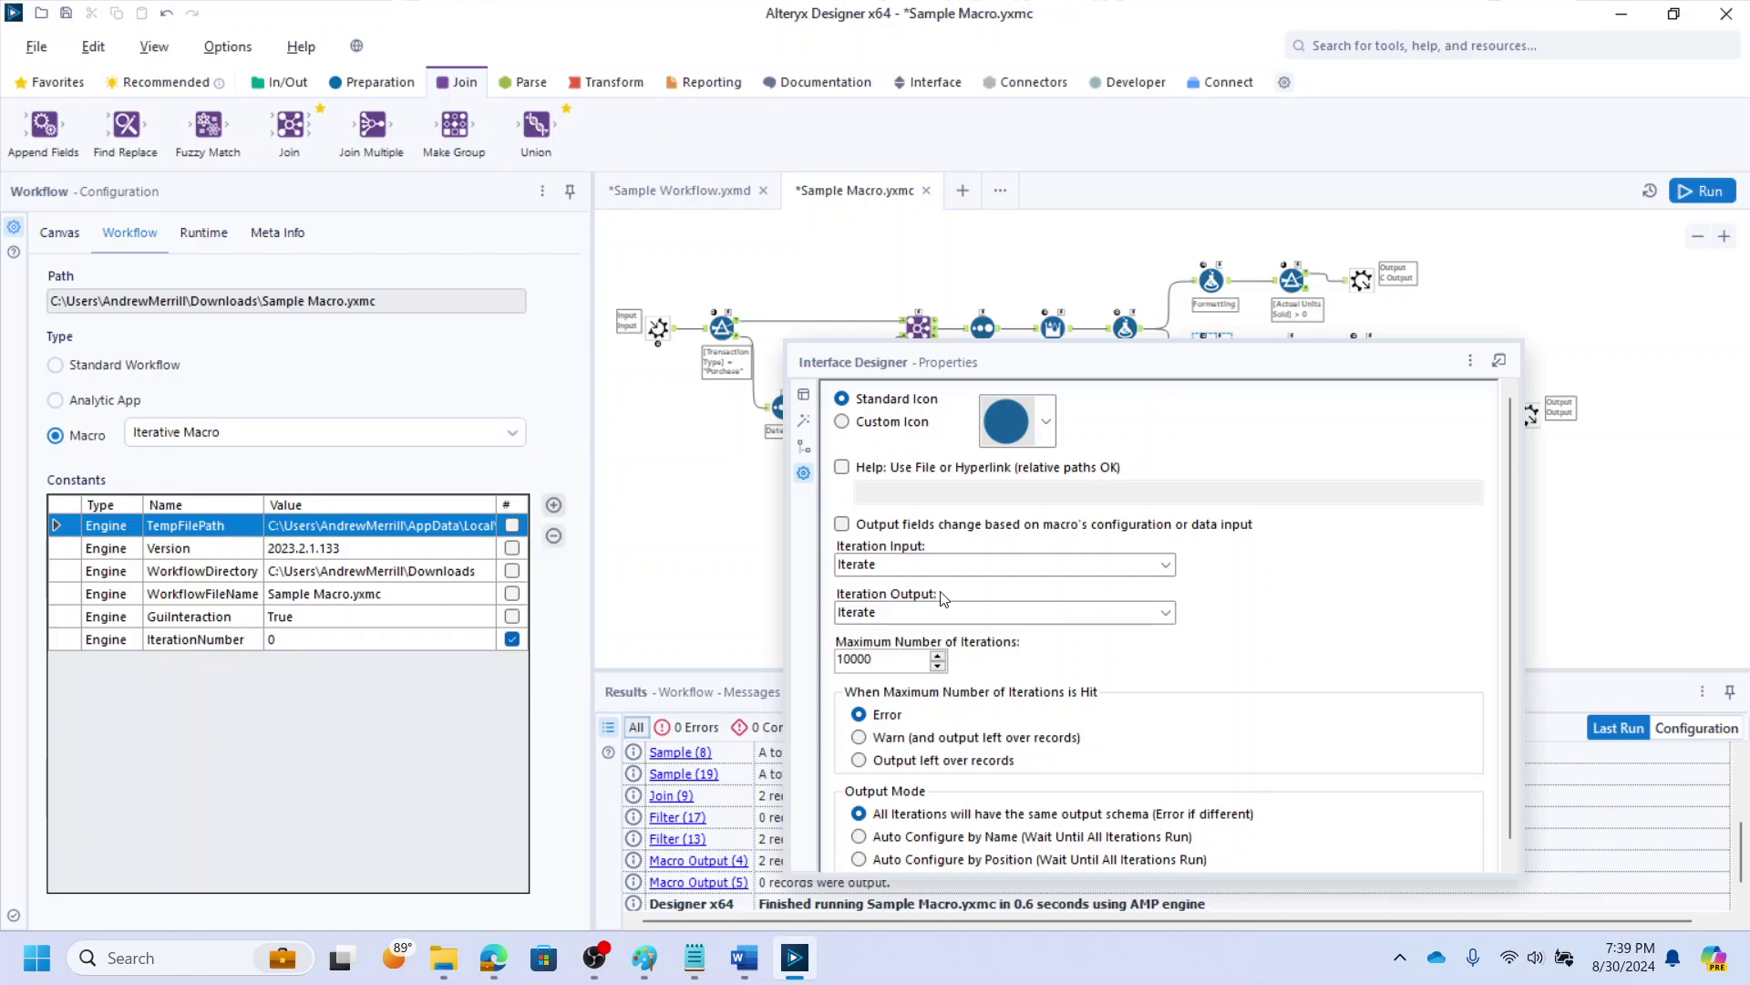
scroll(937, 661, "down", 3)
scroll(1176, 611, "down", 1)
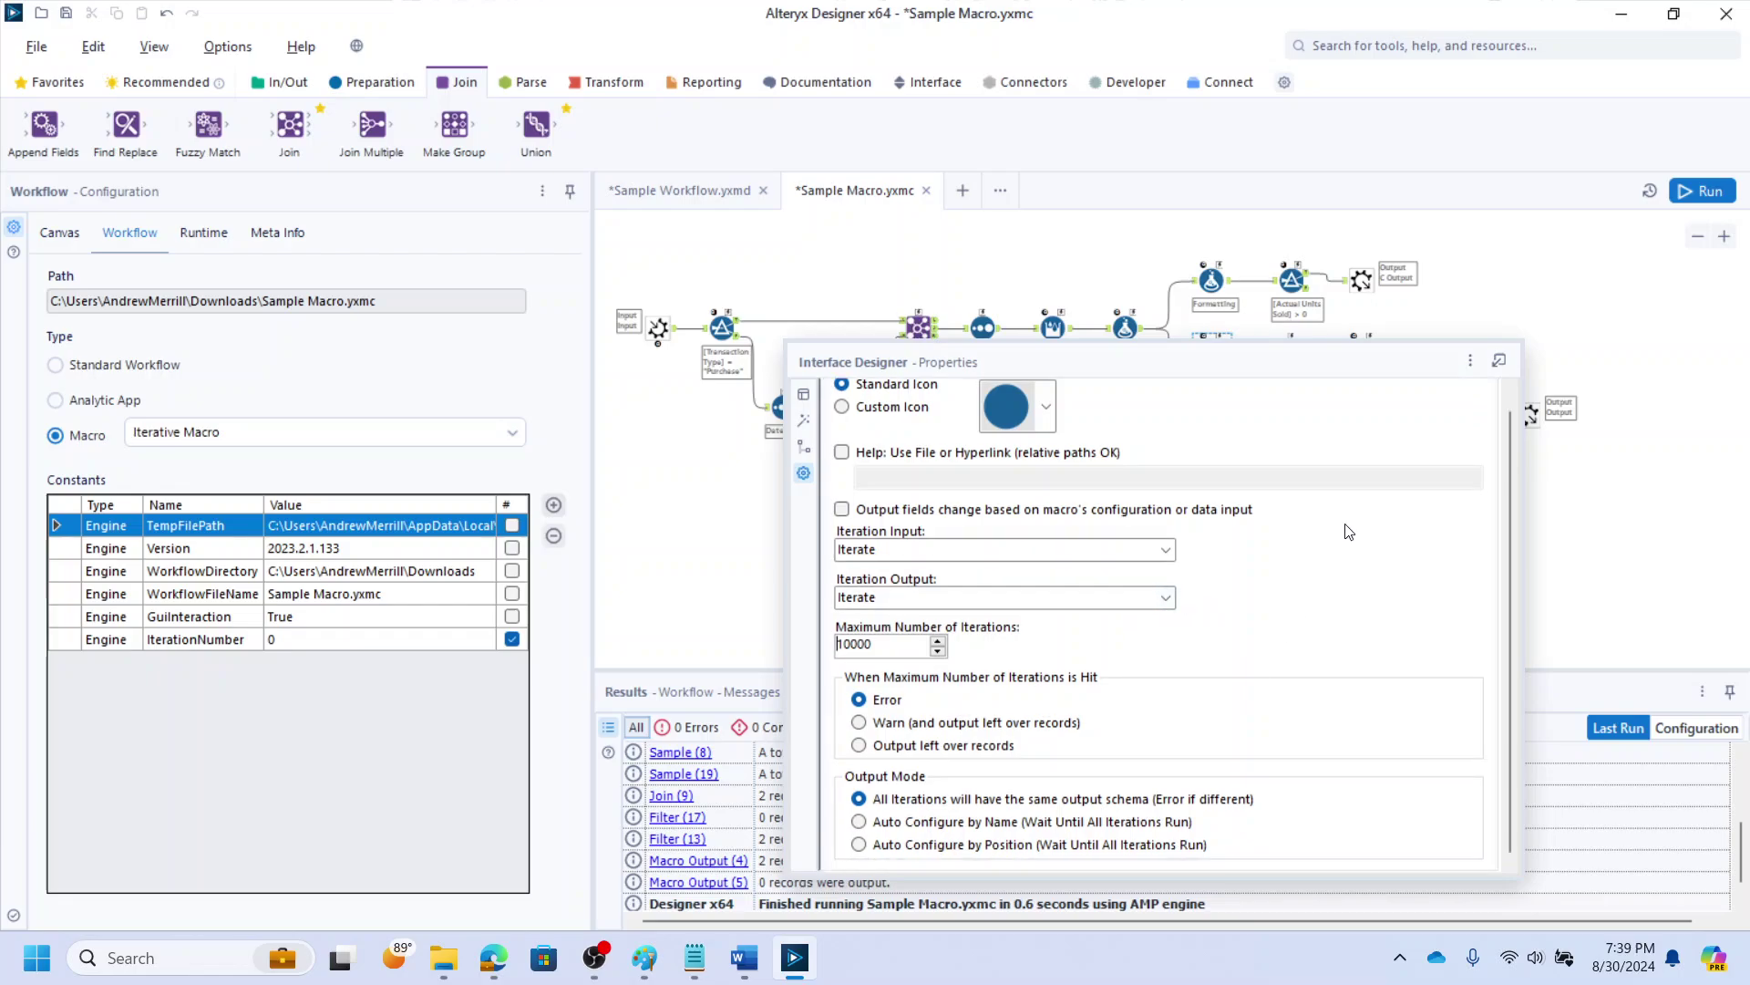
left_click(1470, 361)
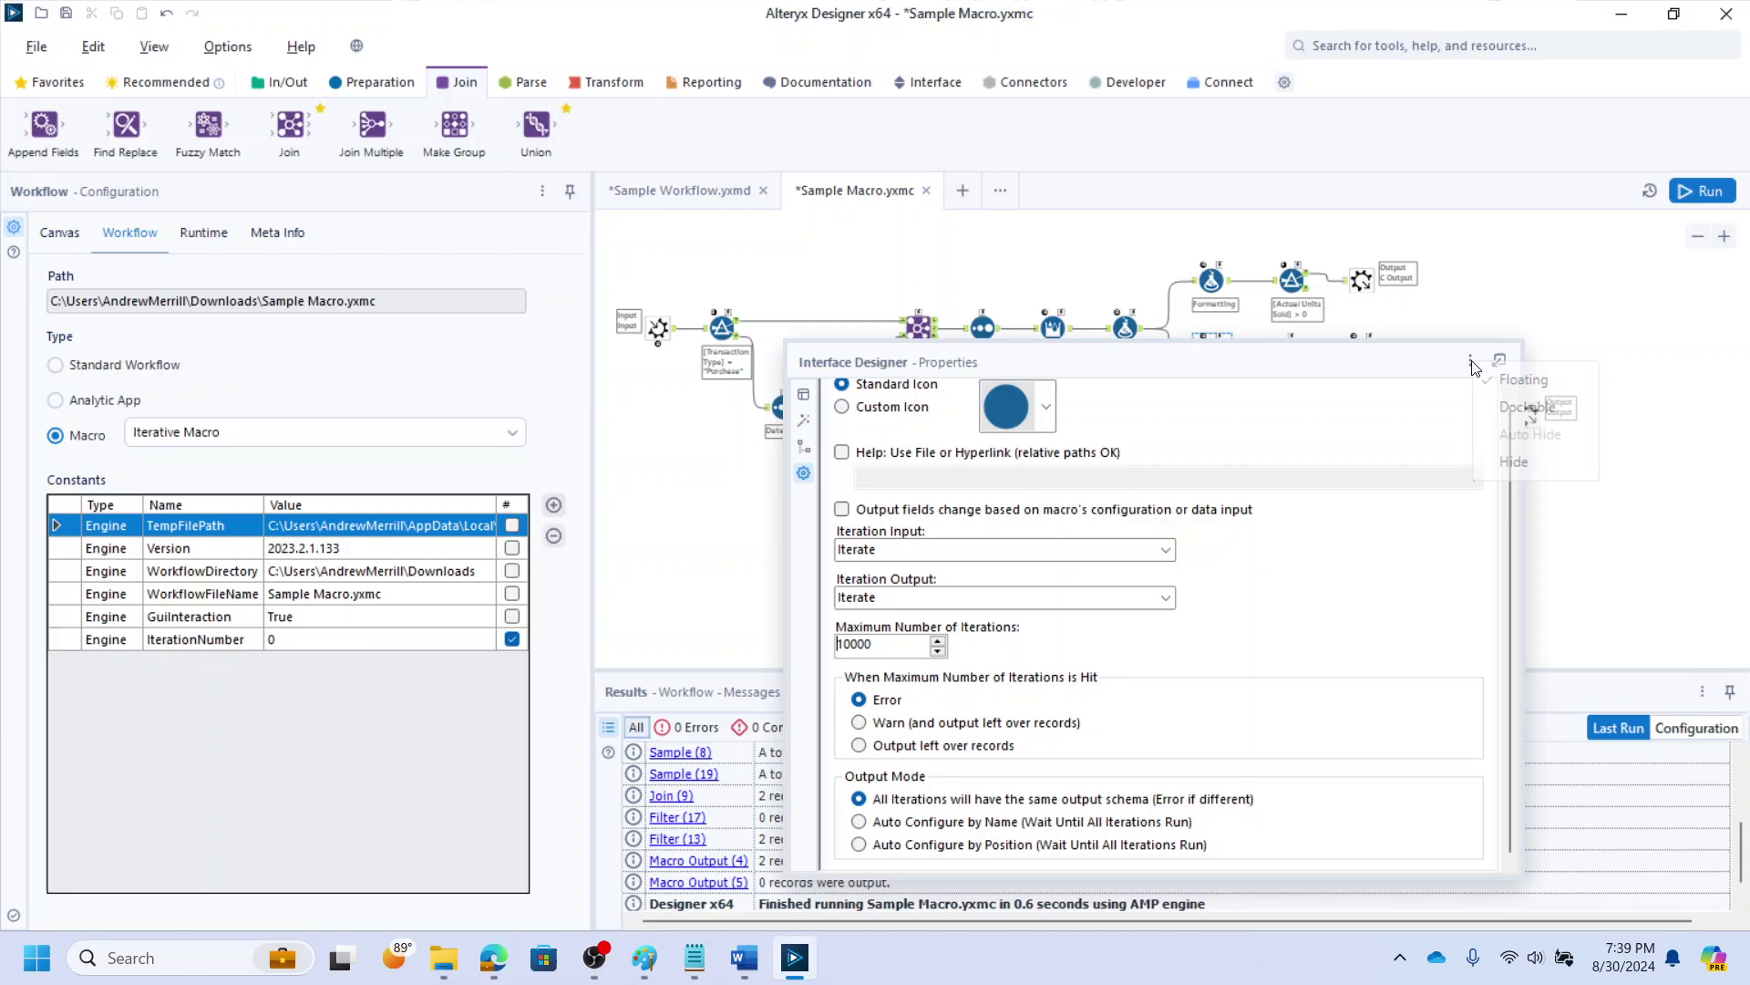
left_click(1499, 471)
key("ctrl+s")
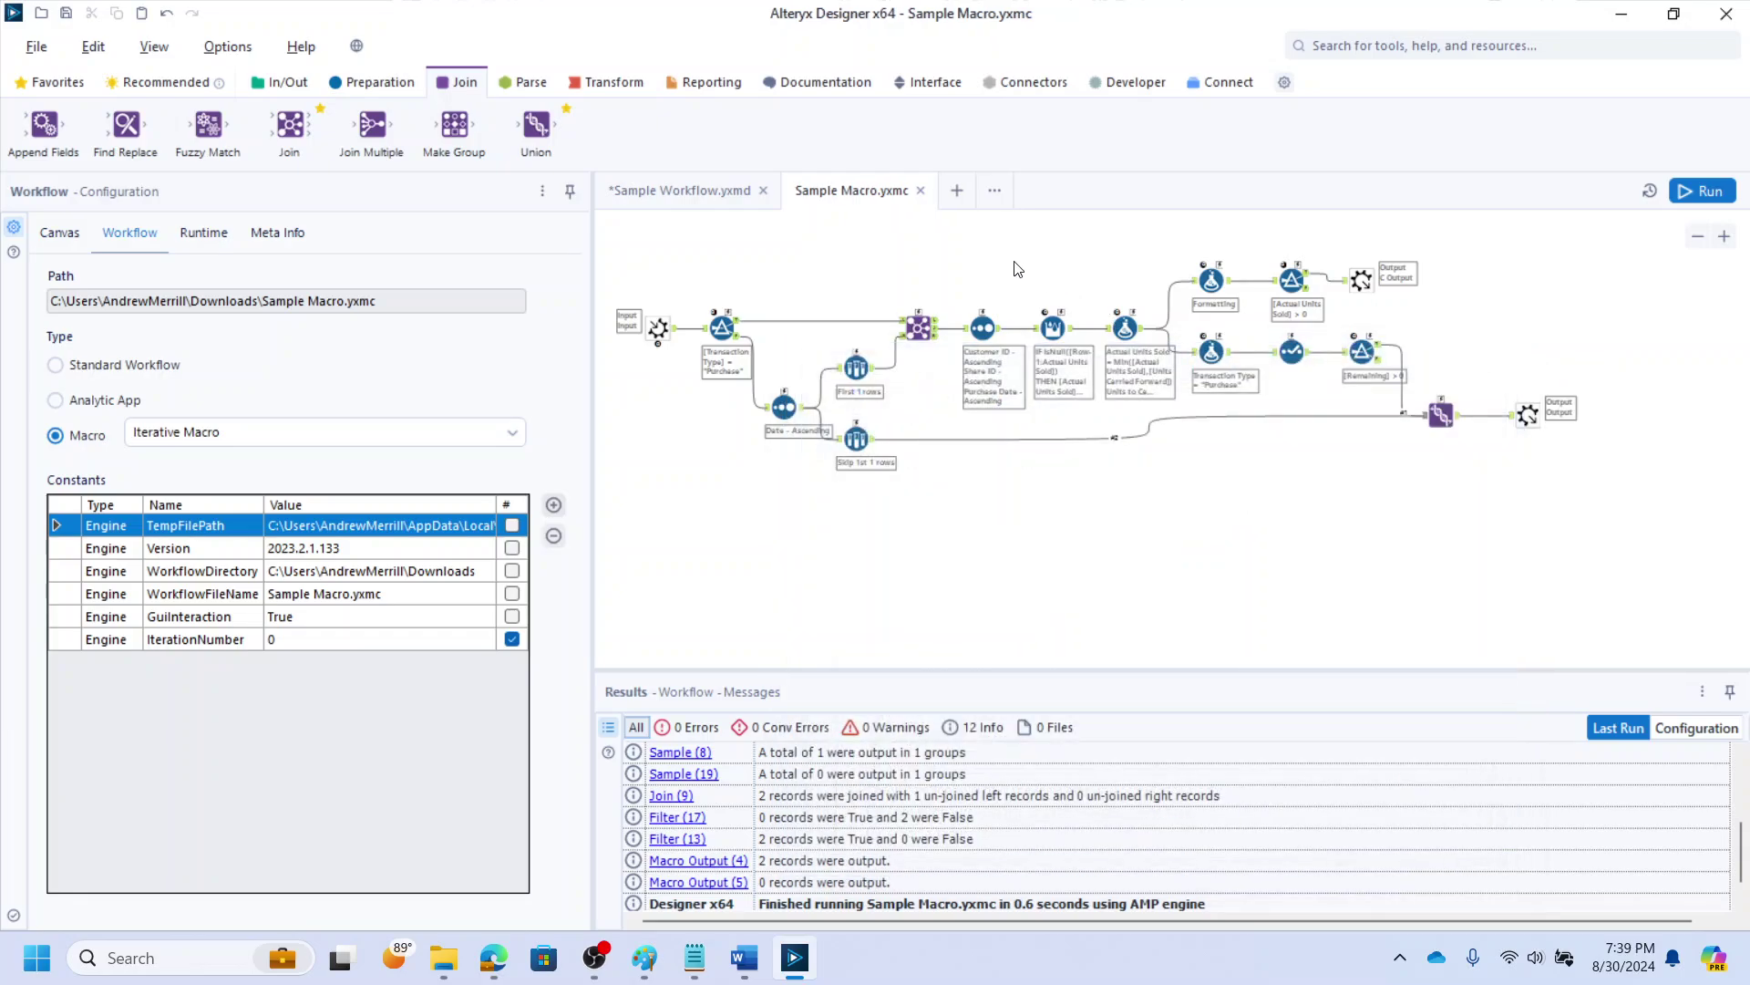
Insert Sample Macro after the Remaining Formula tool in Sample Workflow
left_click(675, 188)
left_click(795, 417)
right_click(796, 398)
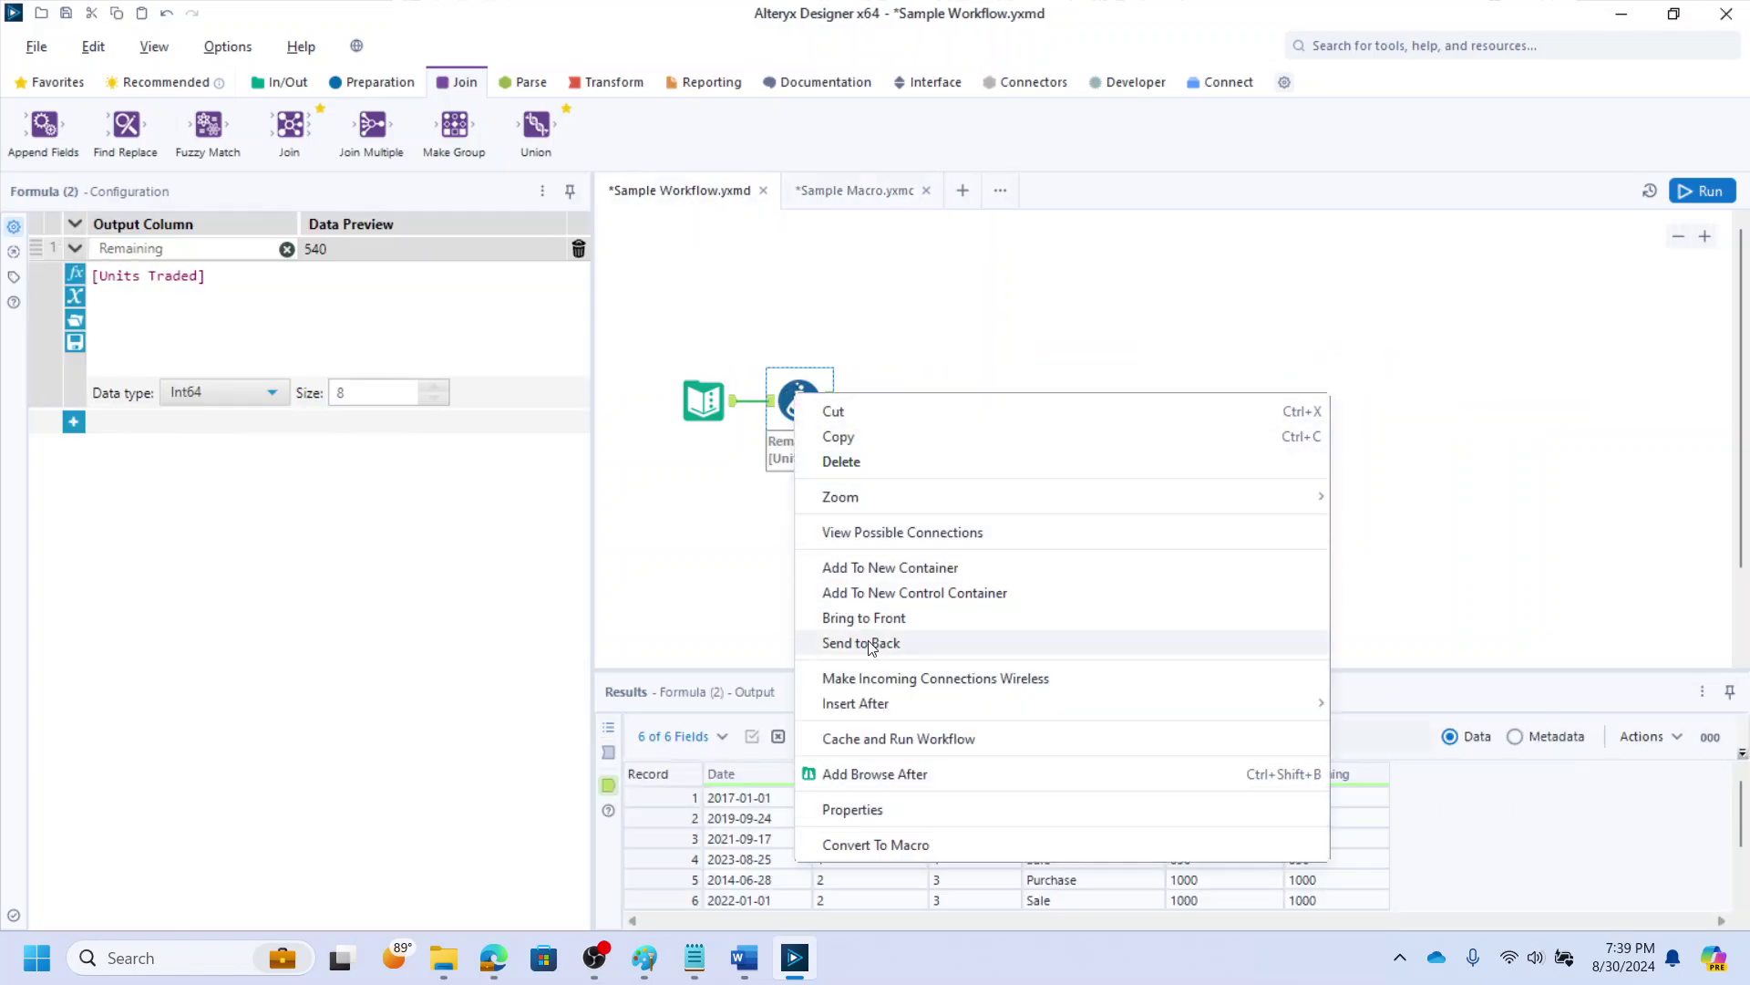
mouse_move(998, 706)
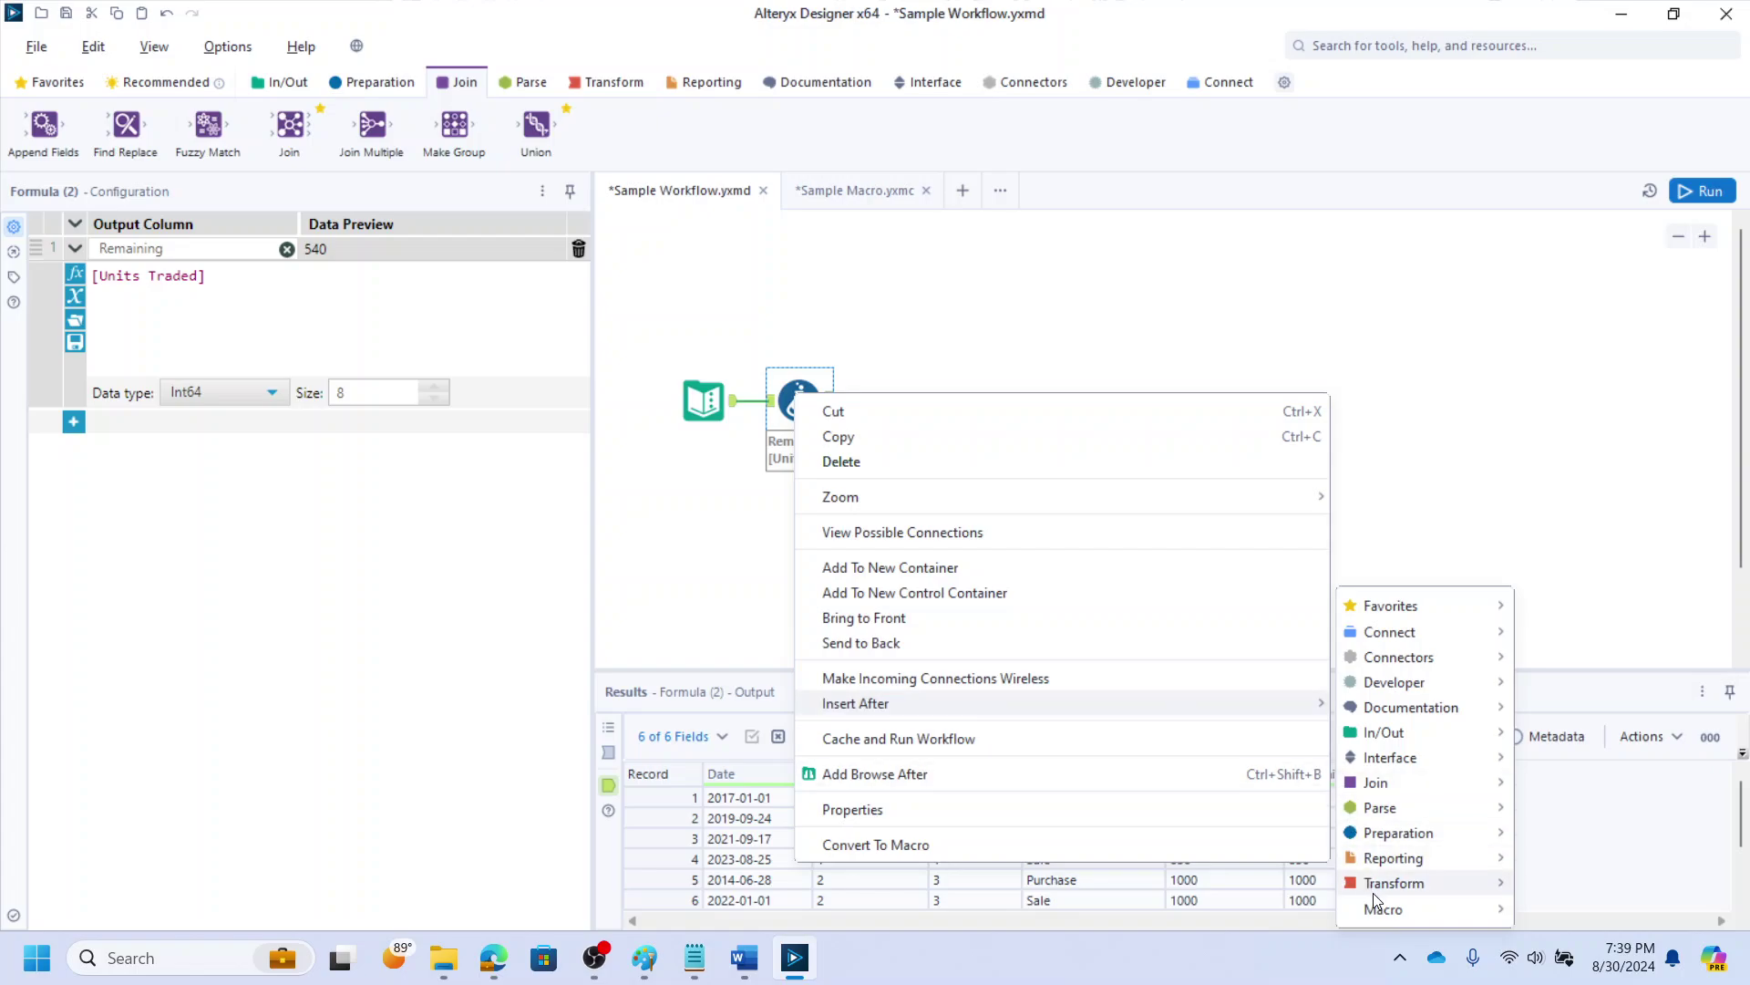
mouse_move(1440, 907)
left_click(1561, 916)
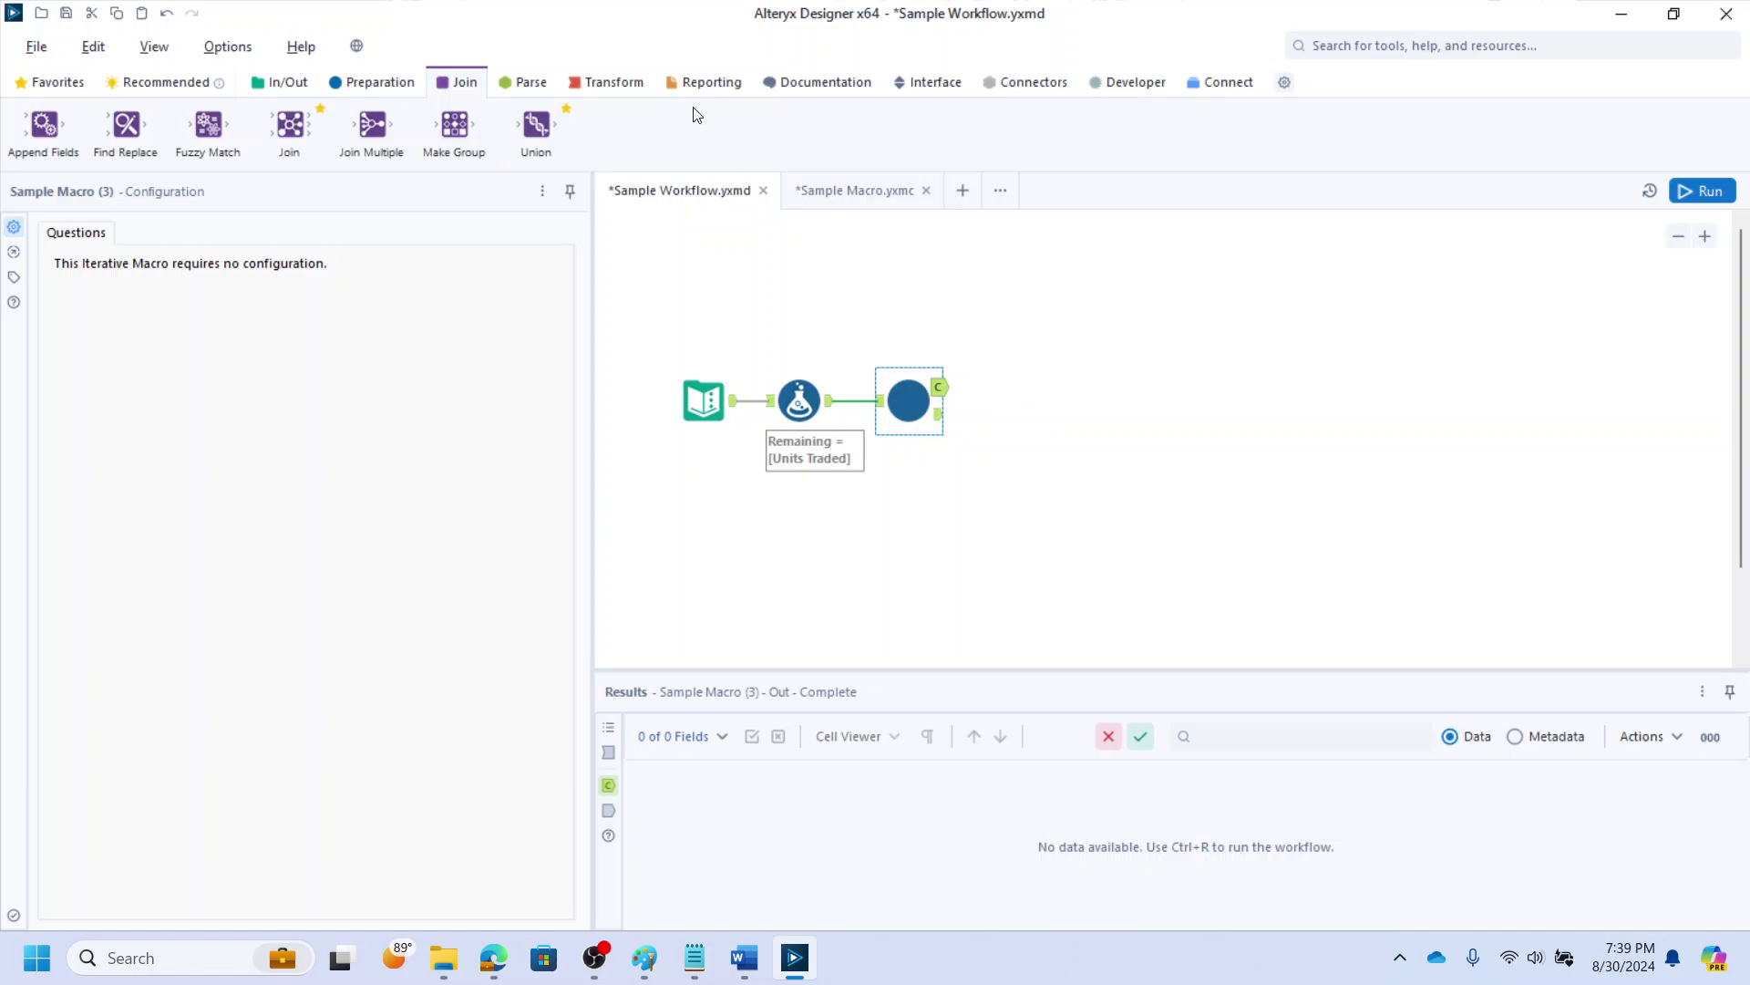
Add a Sort tool to the macro's C output, sorting ascending by Customer ID, Share ID, Purchase Date and Sell Date
left_click(336, 84)
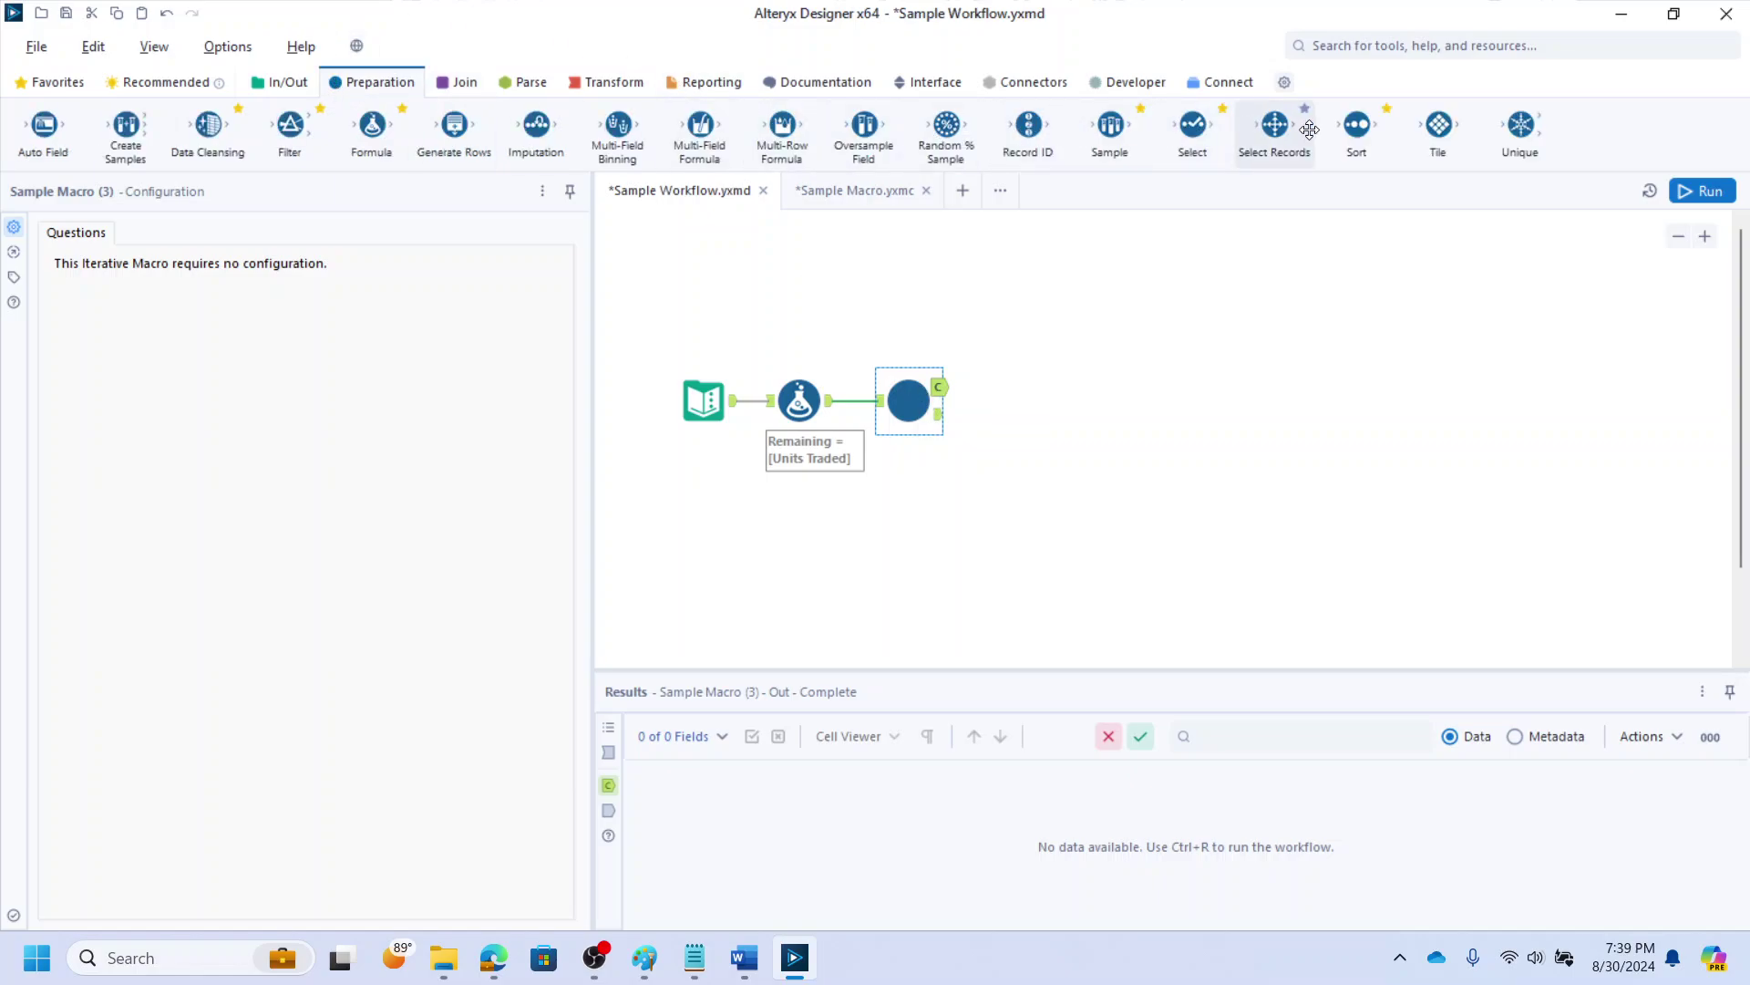
left_click_drag(1356, 128, 1016, 407)
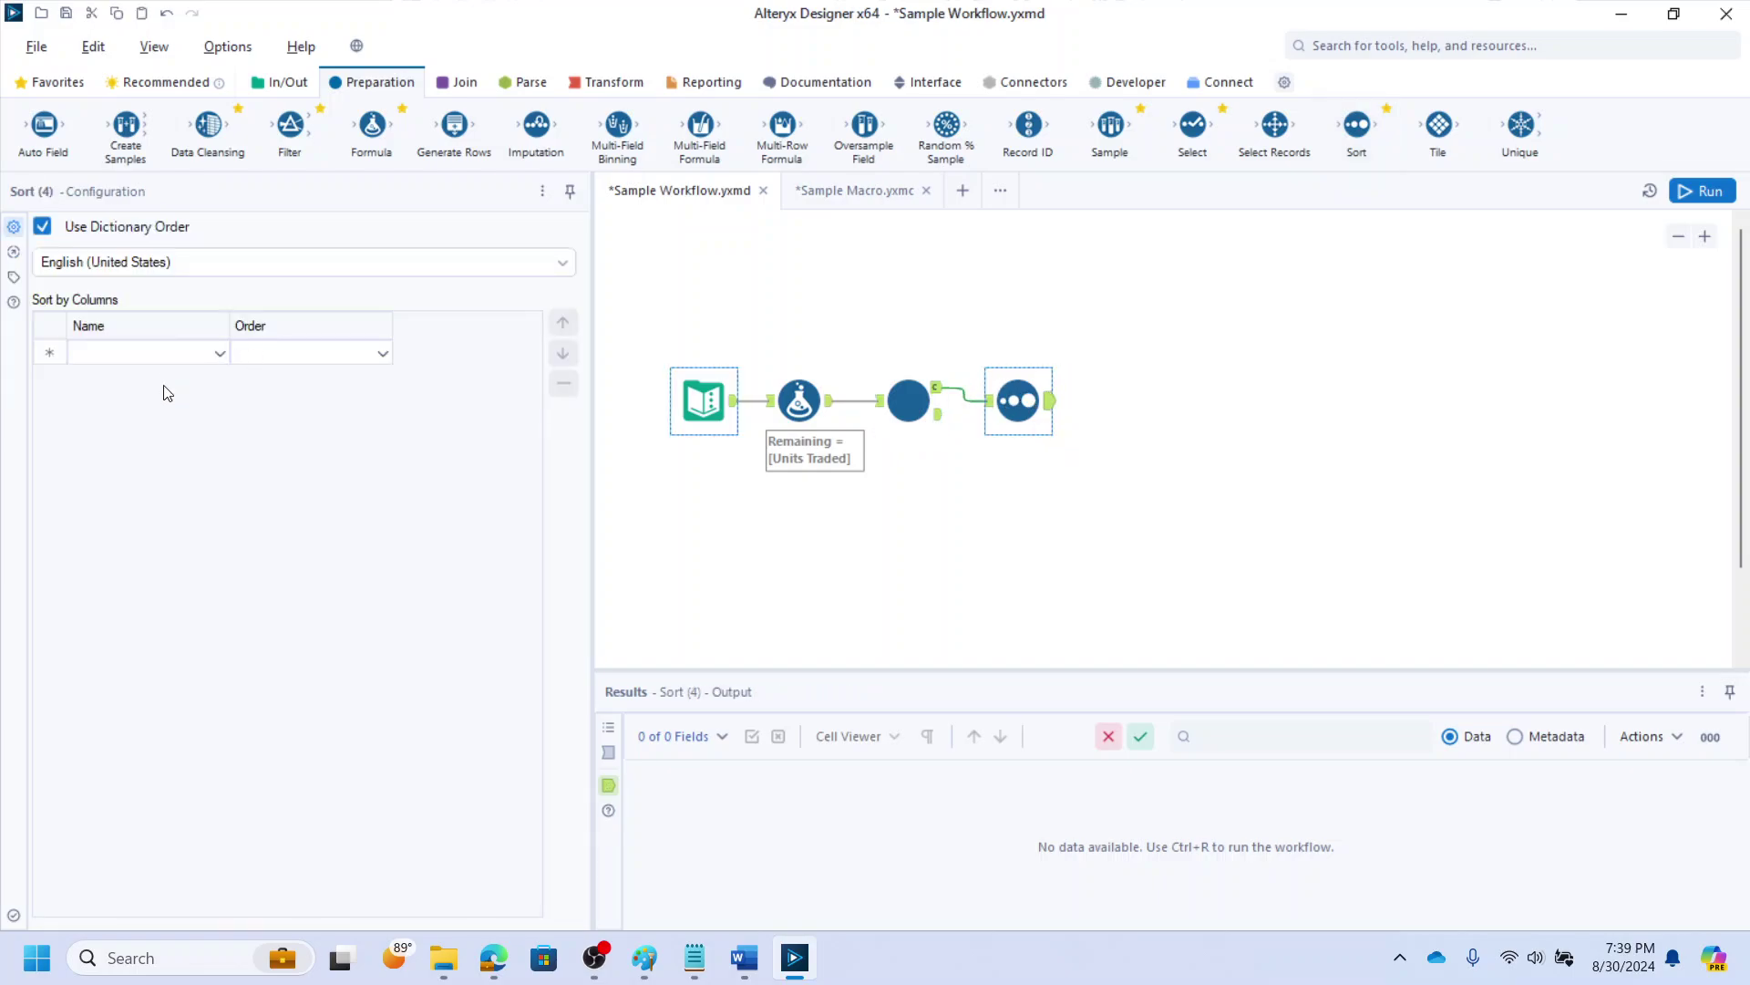
left_click(192, 359)
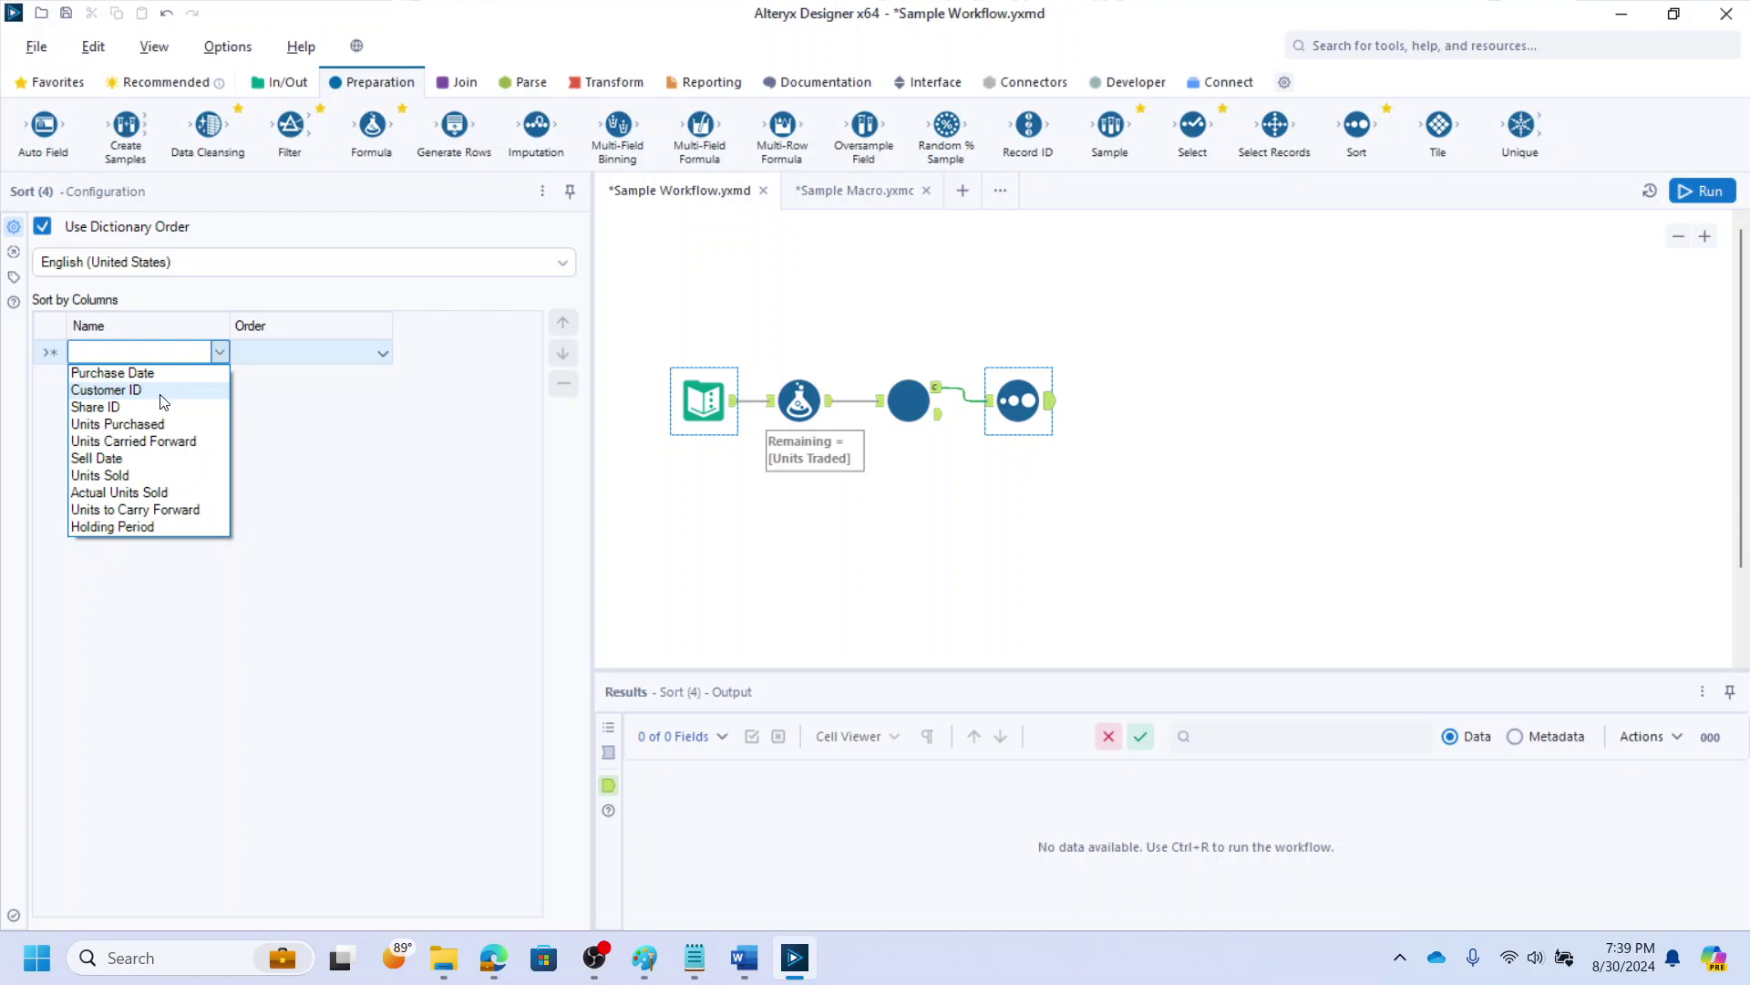
left_click(160, 389)
left_click(161, 378)
left_click(151, 432)
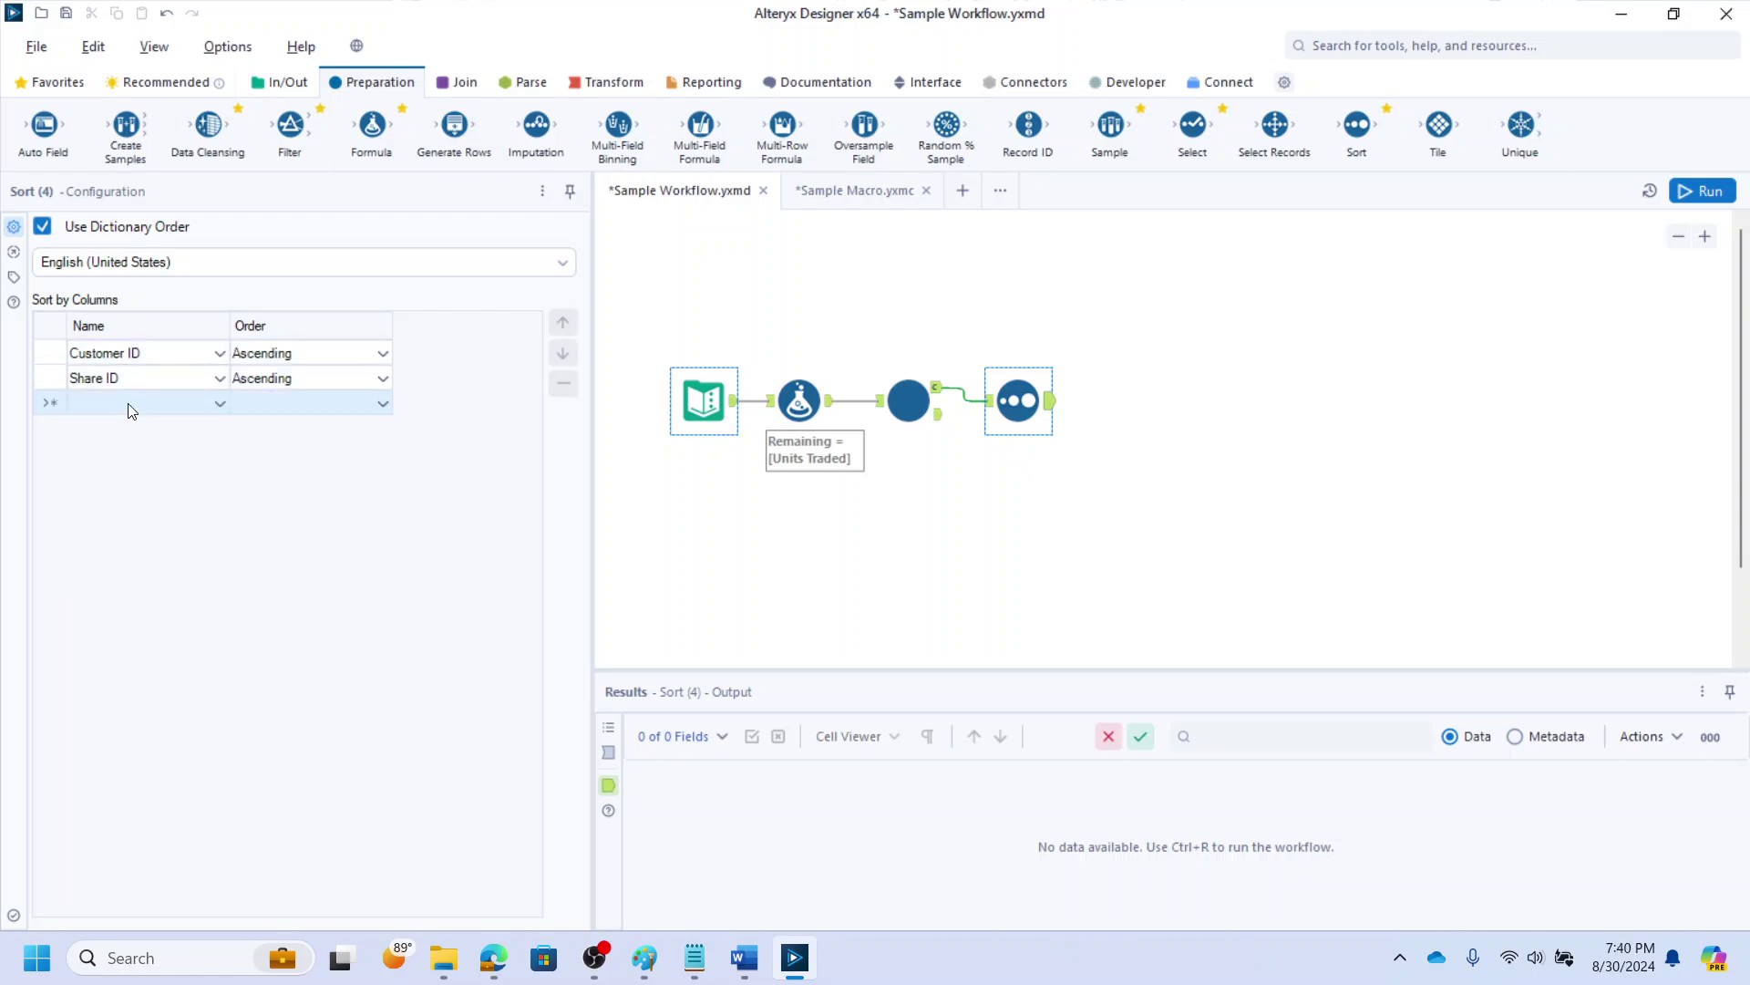
left_click(128, 410)
left_click(119, 422)
left_click(128, 427)
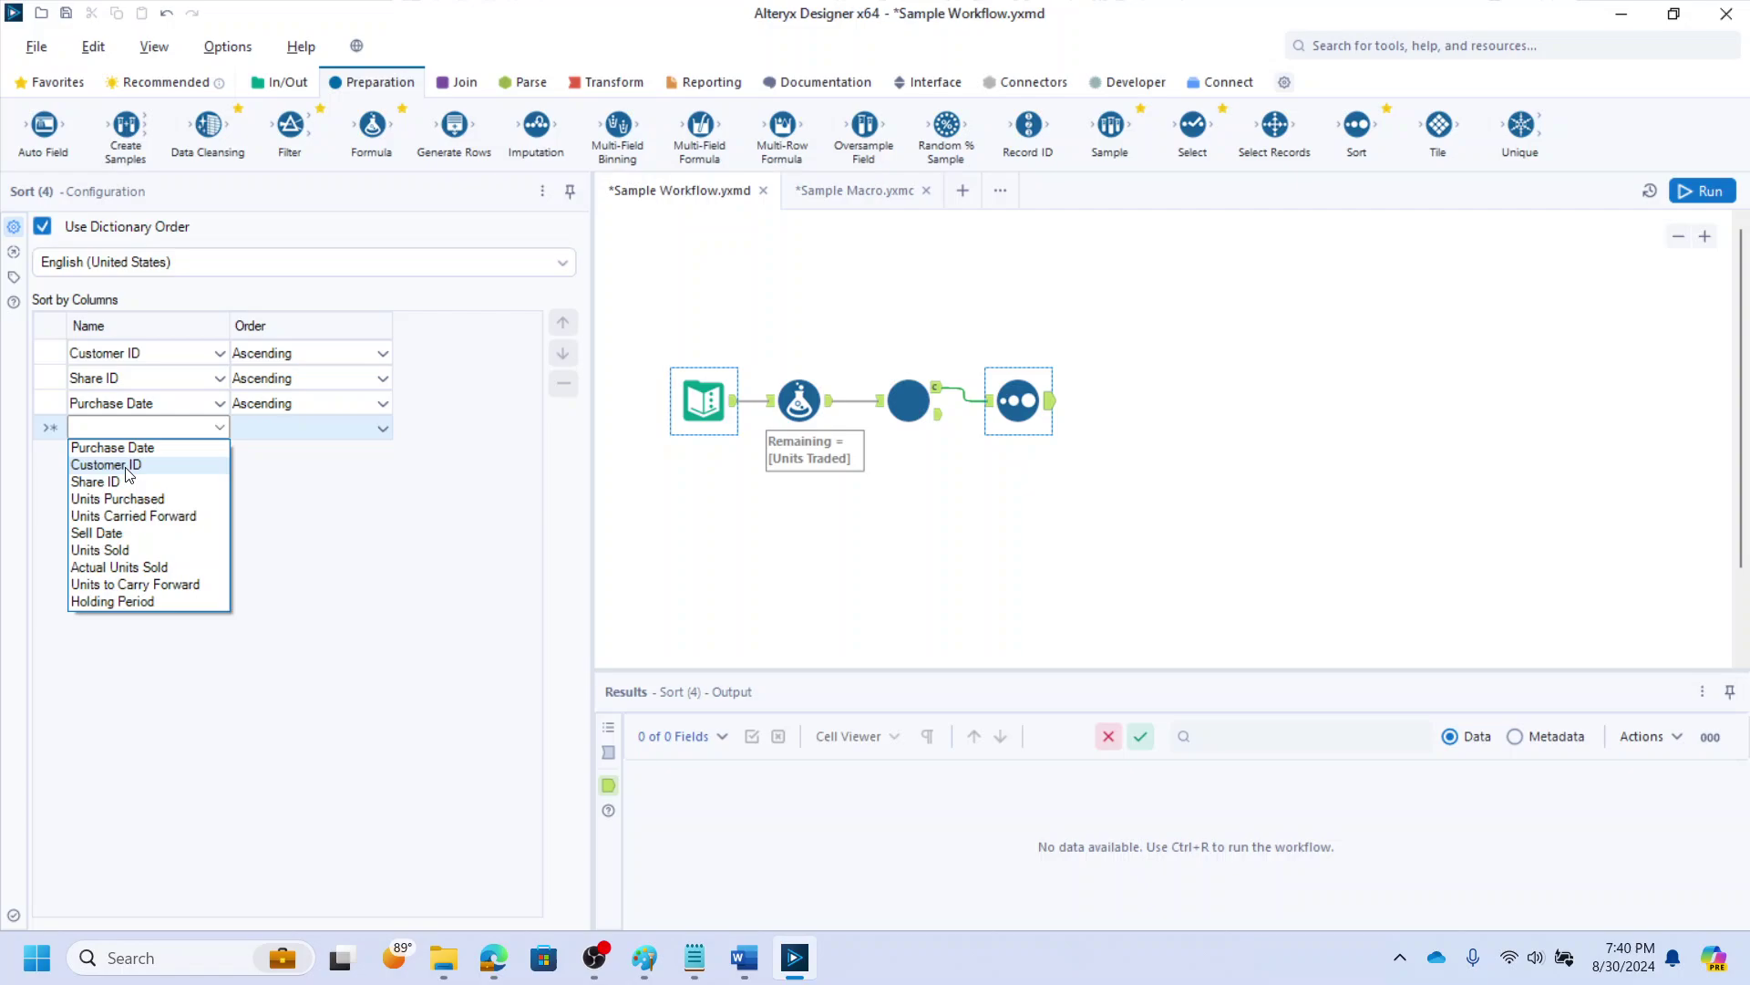
left_click(118, 534)
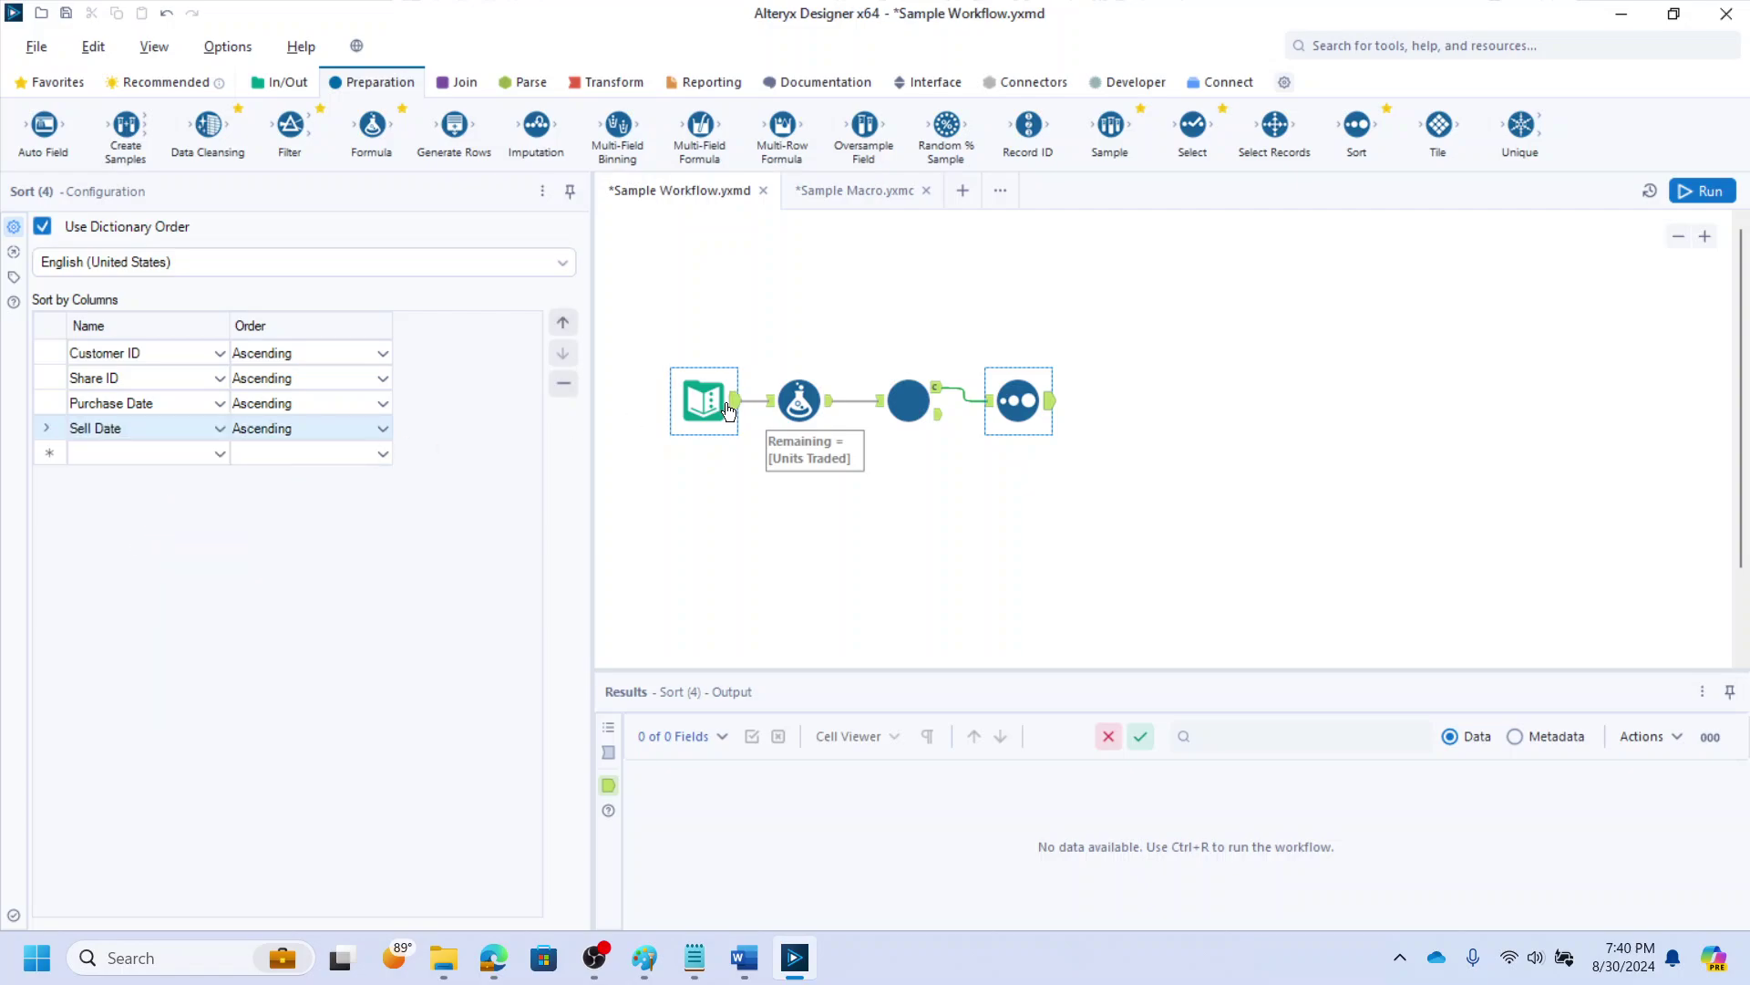
Add a Browse tool after the Sort tool and run the workflow
left_click(1027, 397)
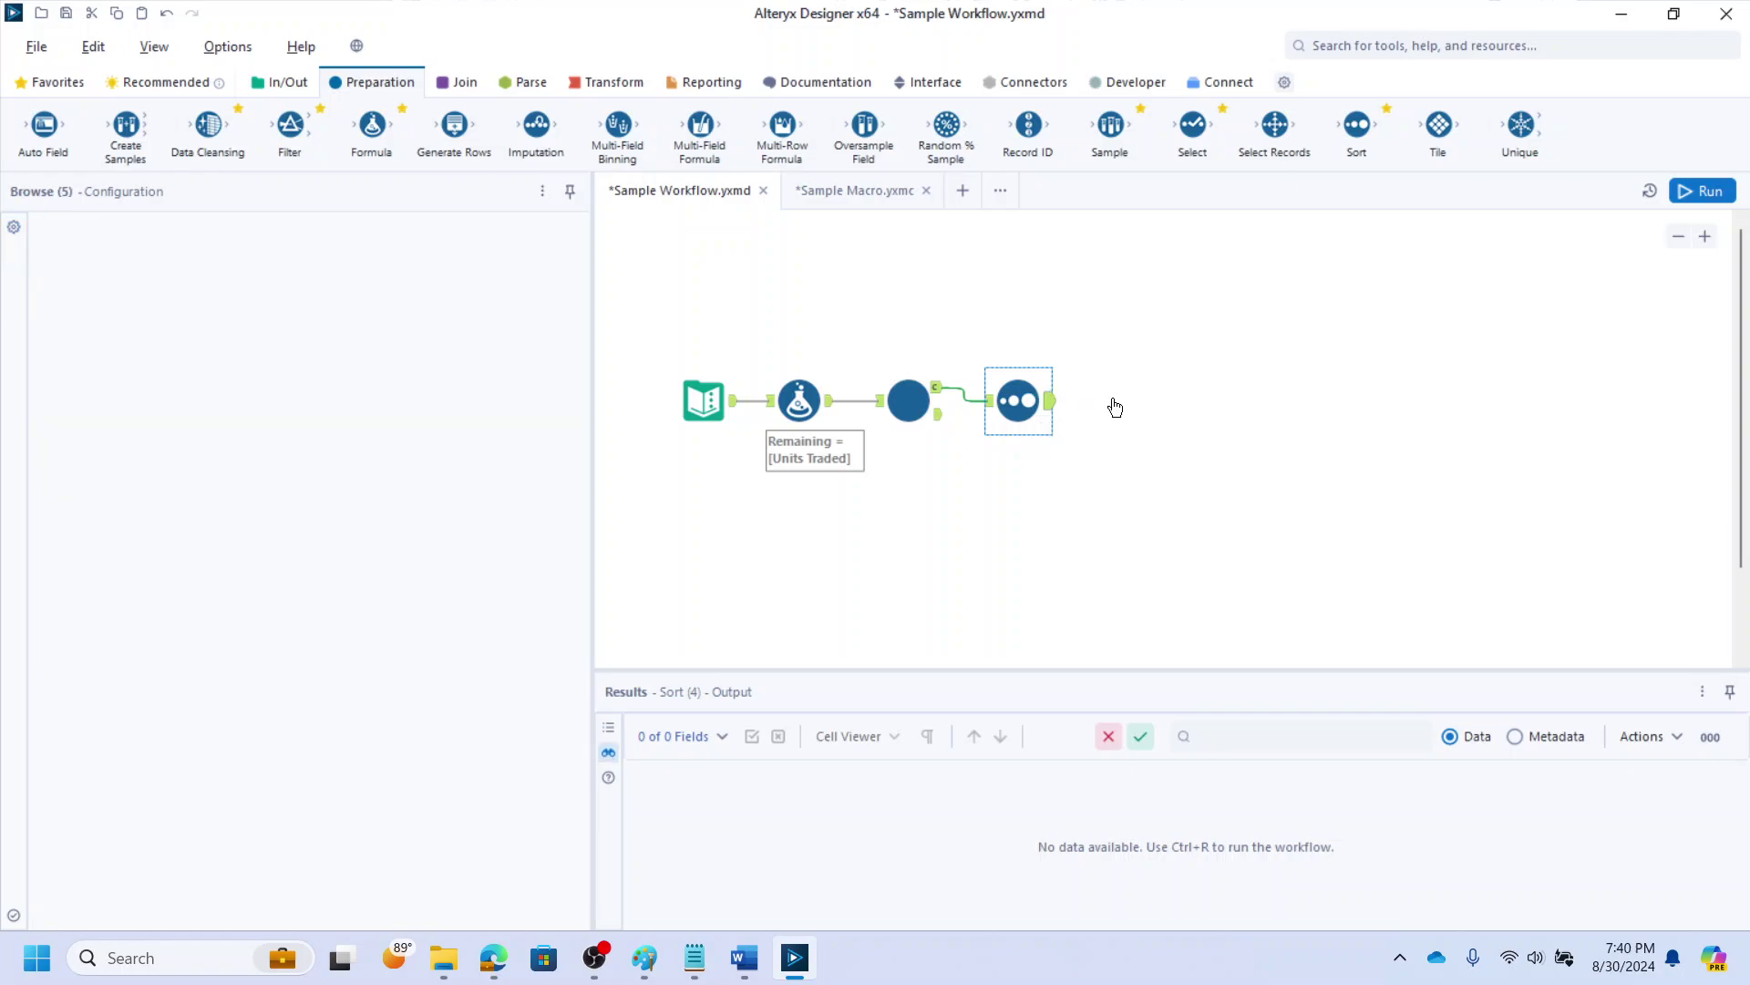
mouse_move(1115, 406)
left_mouse_down()
mouse_move(1177, 398)
mouse_move(1153, 398)
left_mouse_up()
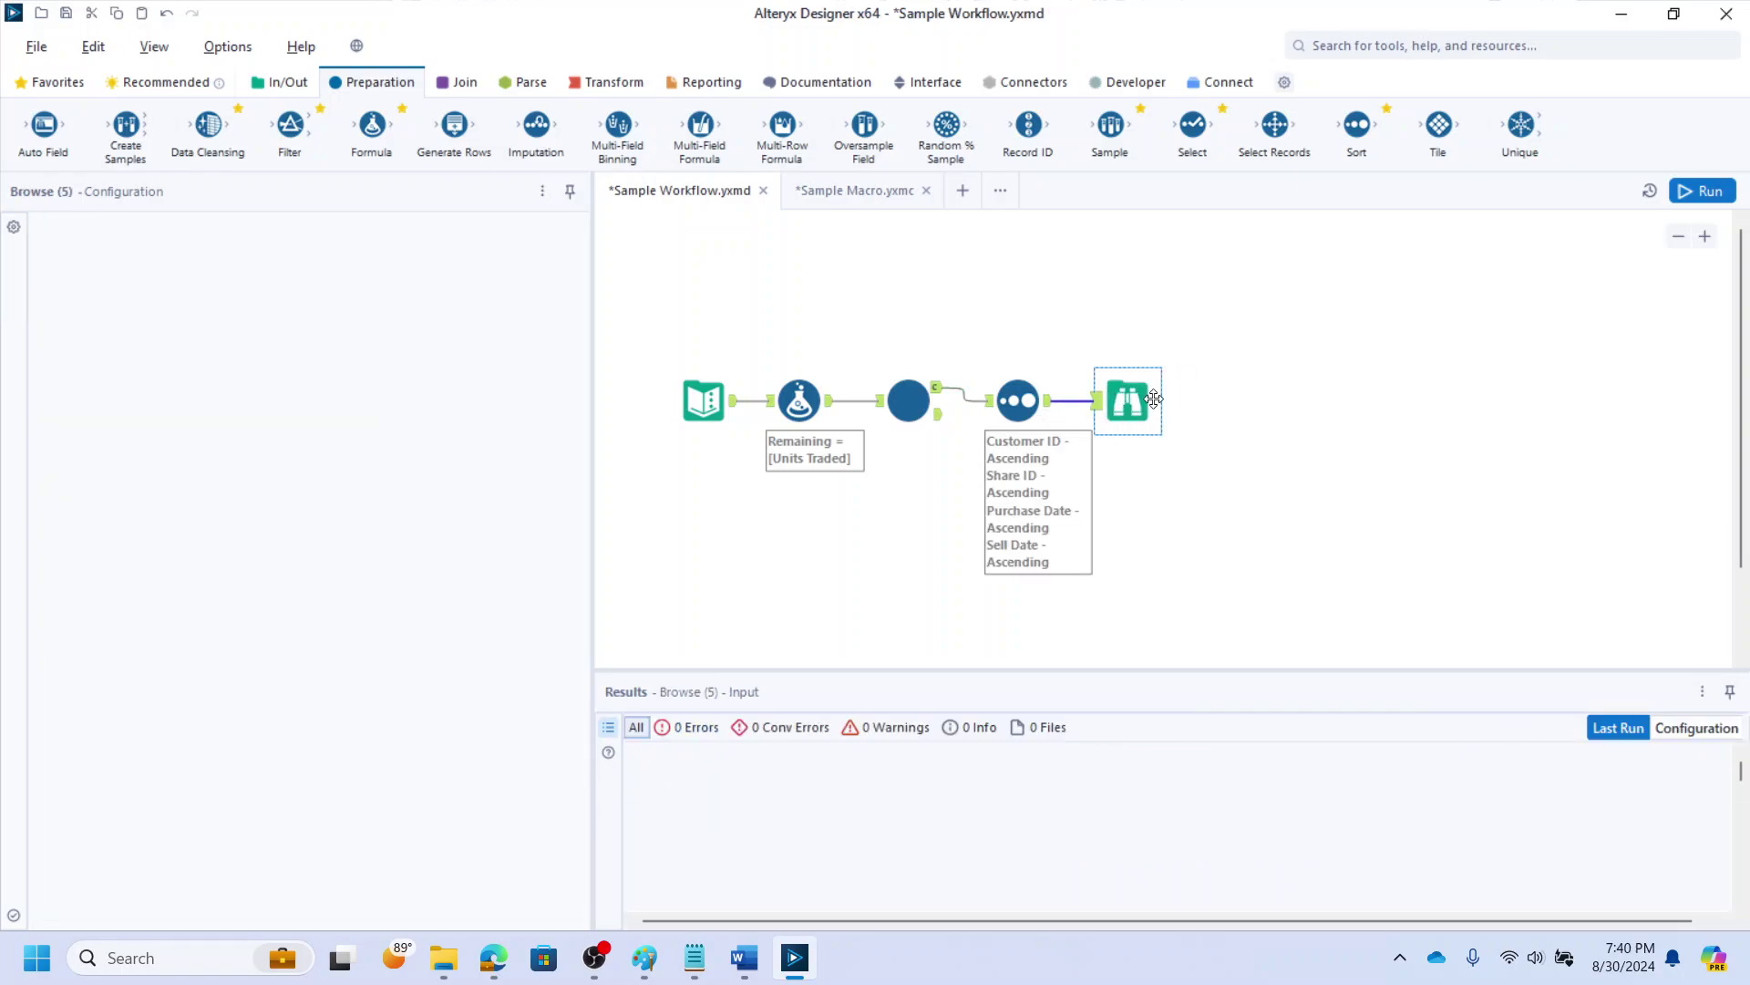
key("ctrl+r")
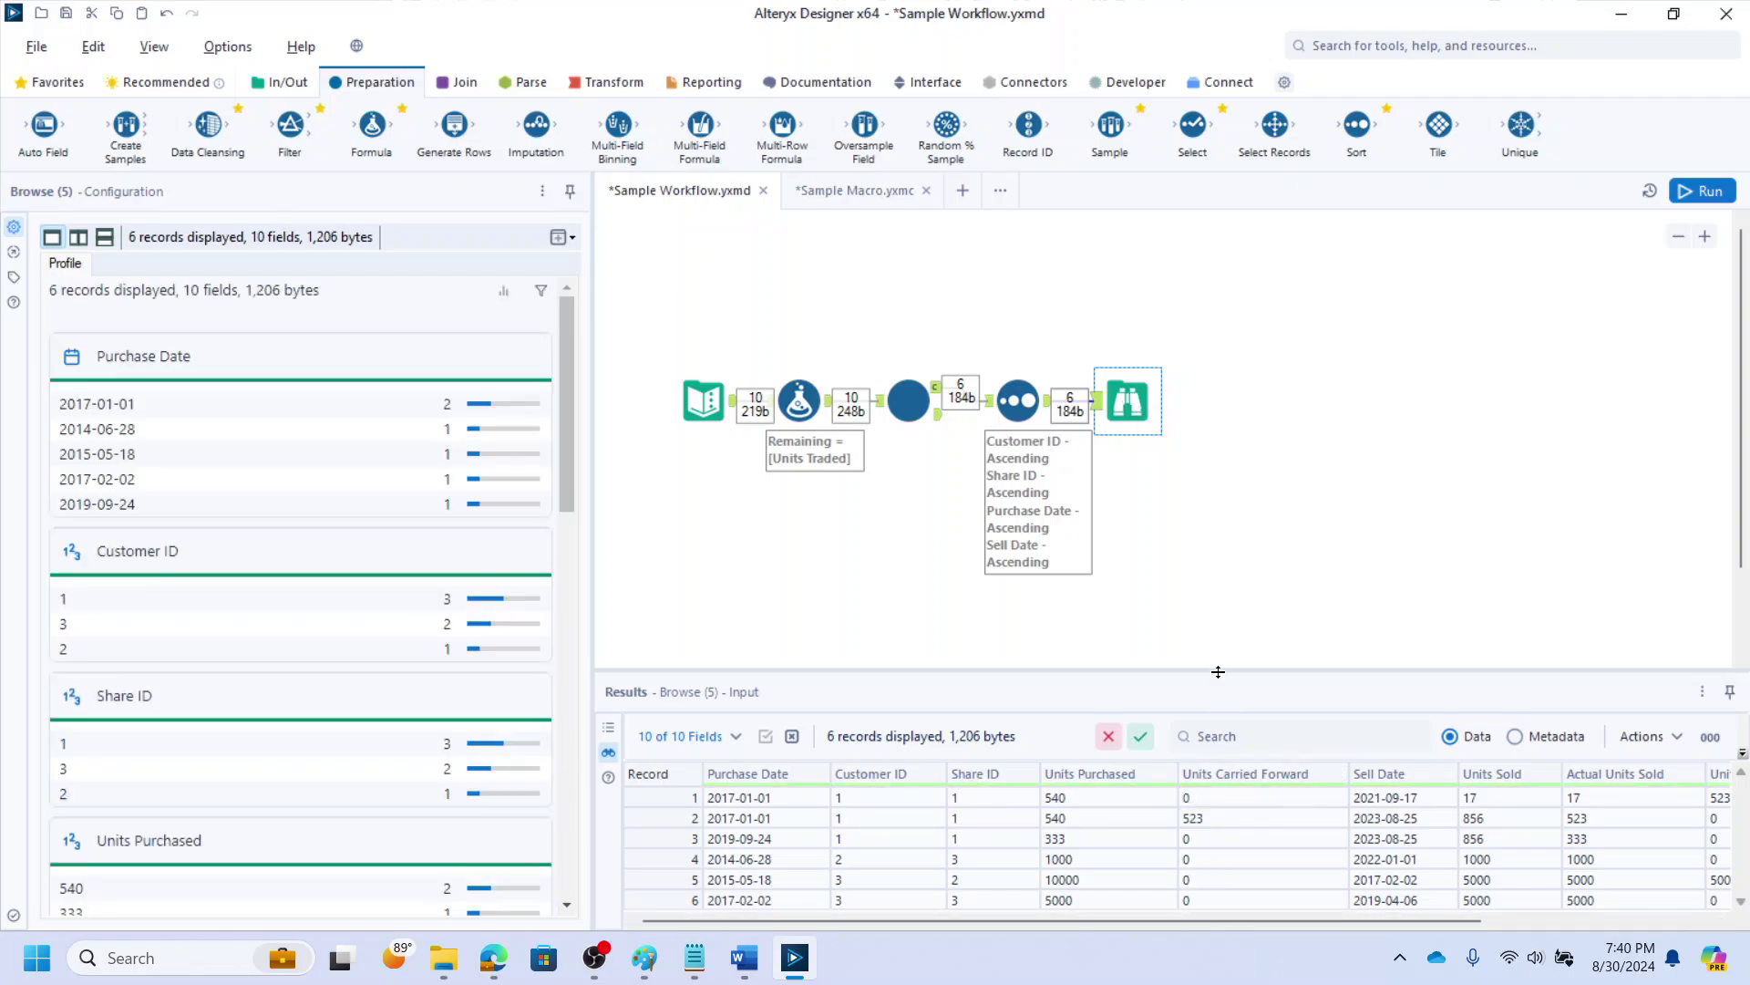
Widen the results area and examine the matched purchases, sales and holding periods, glancing back at the macro's tool flow
left_click_drag(1218, 671, 1218, 660)
left_click_drag(594, 565, 273, 565)
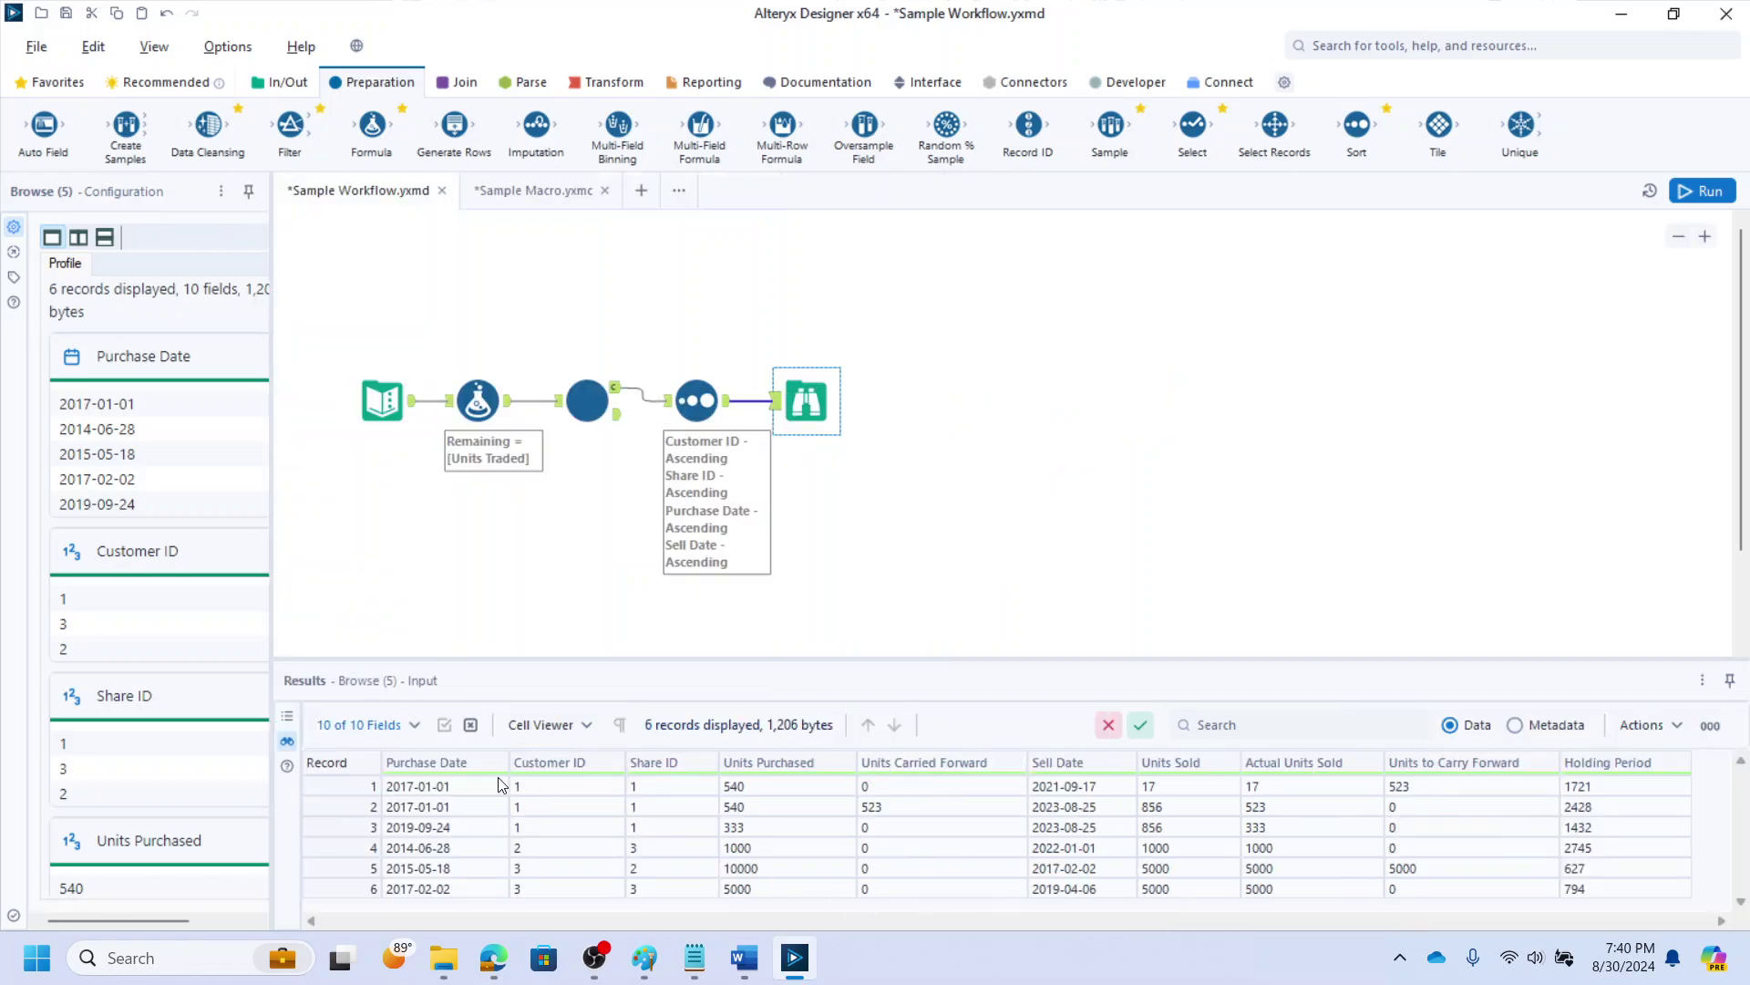
left_click_drag(459, 786, 930, 829)
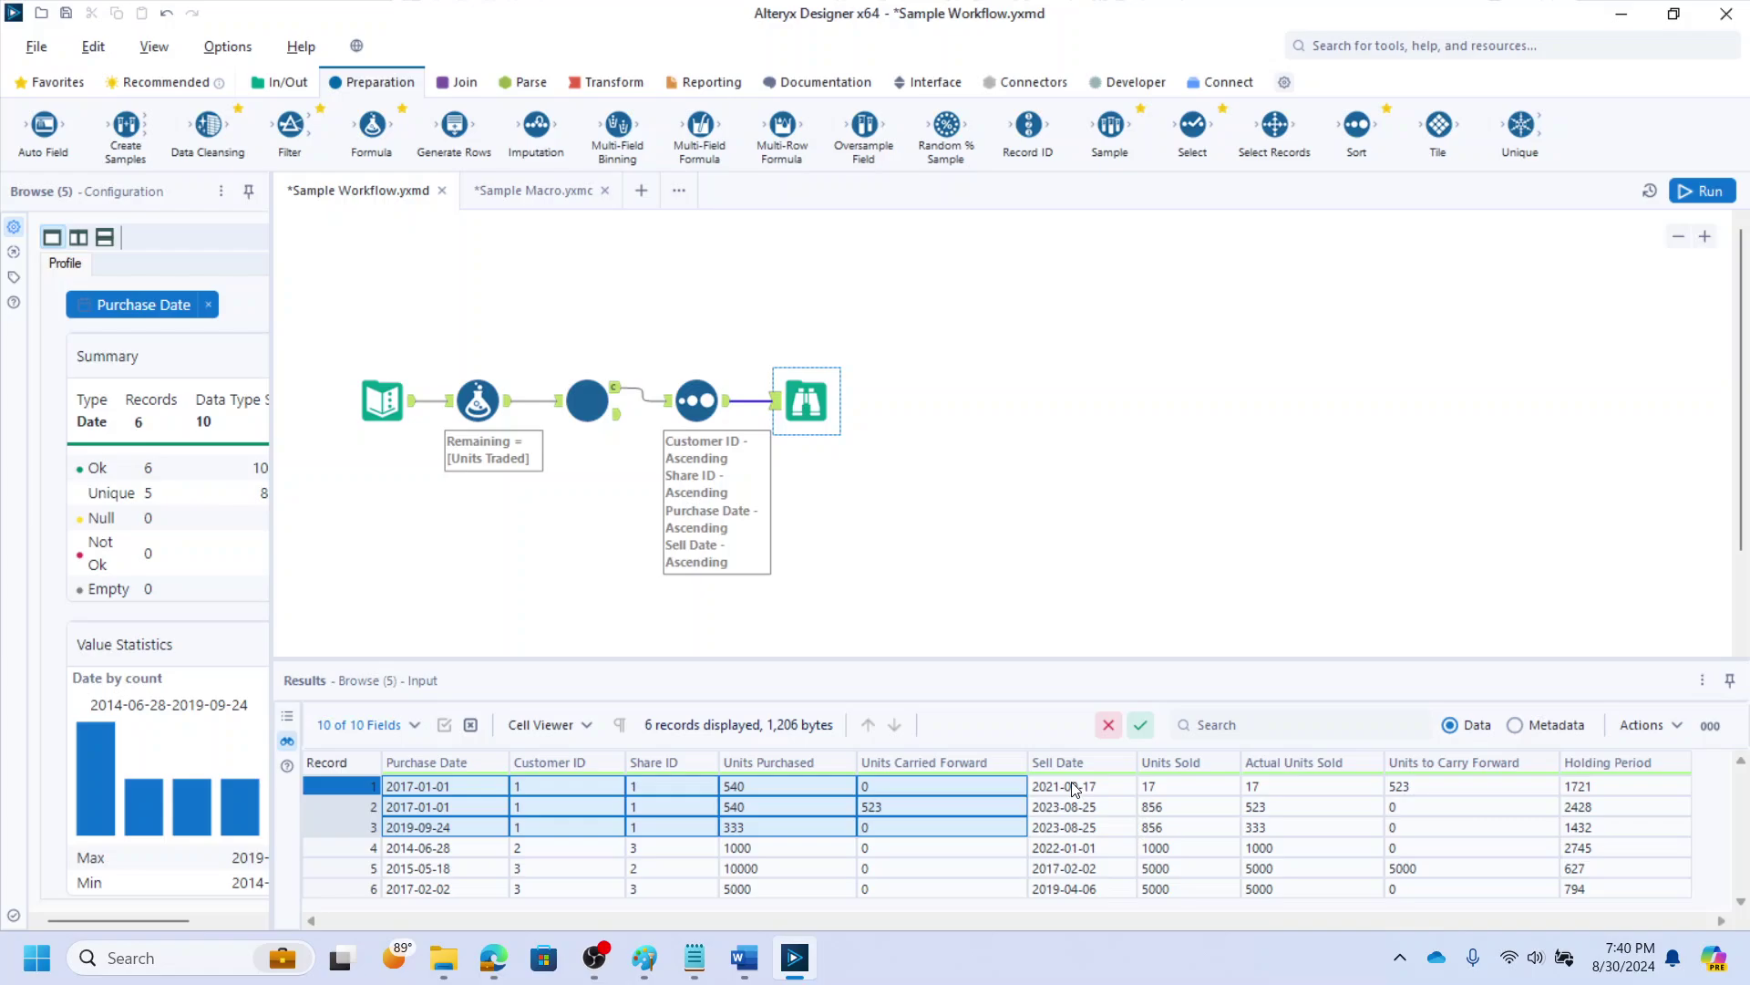
left_click_drag(1076, 789, 1584, 820)
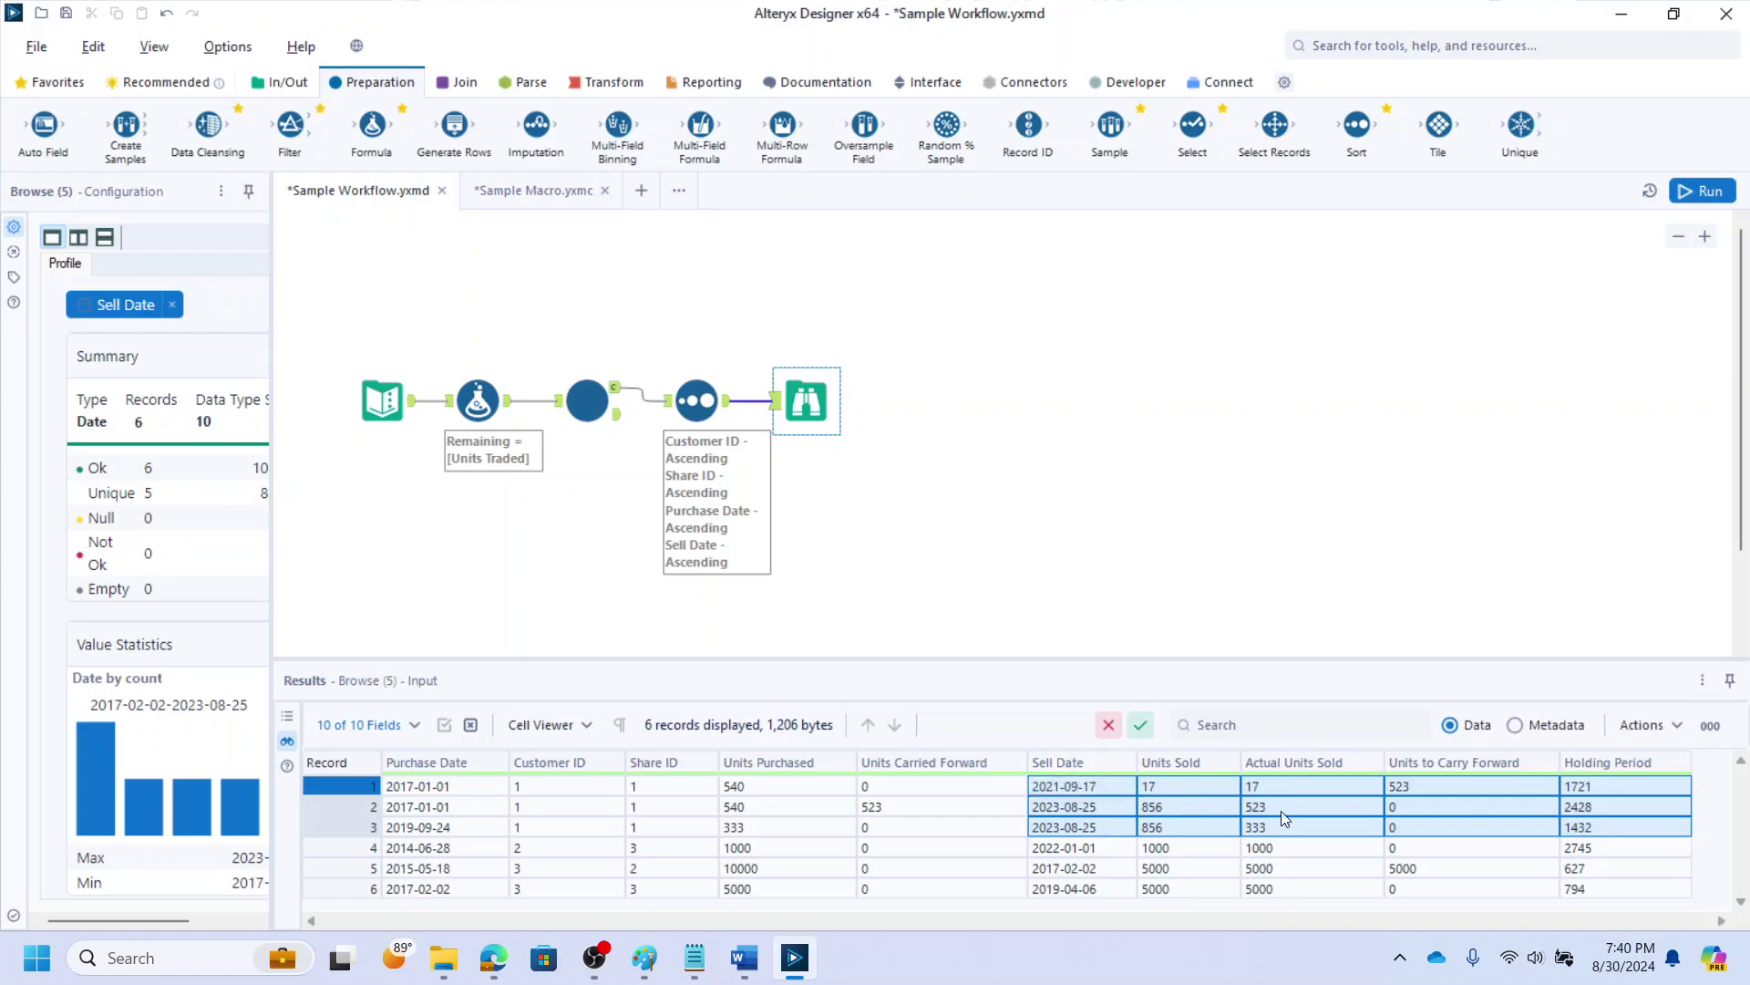
left_click_drag(1628, 784, 1629, 889)
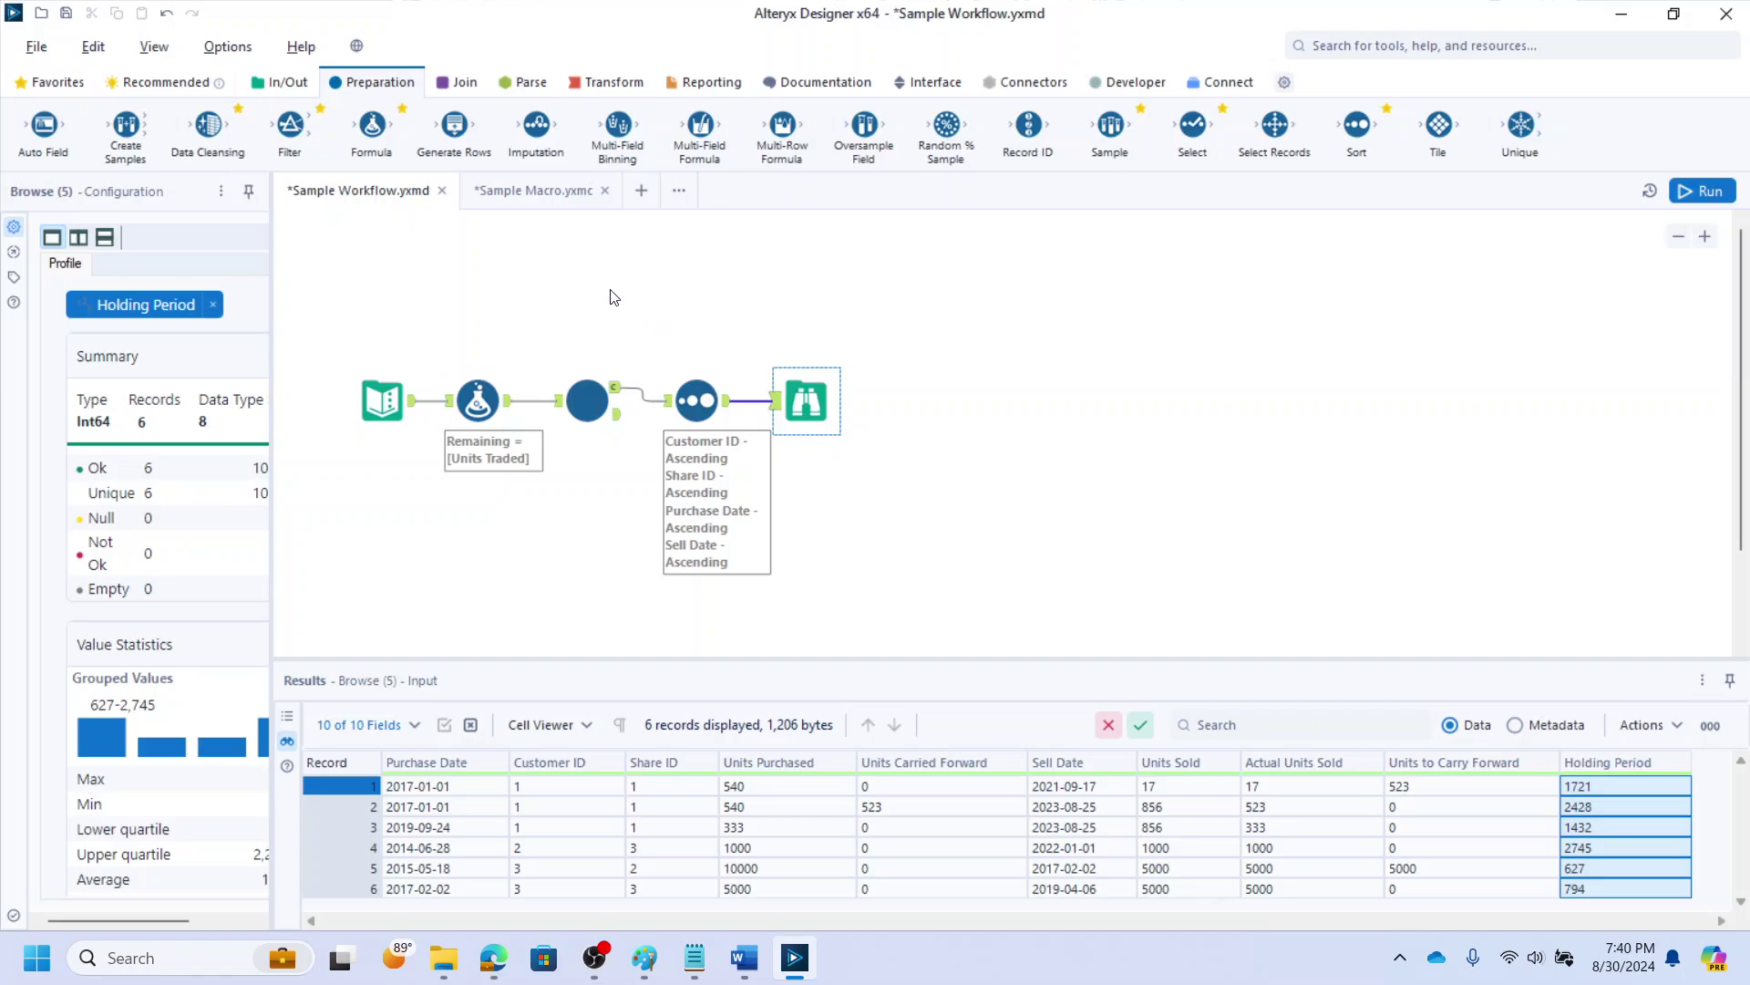
left_click(521, 199)
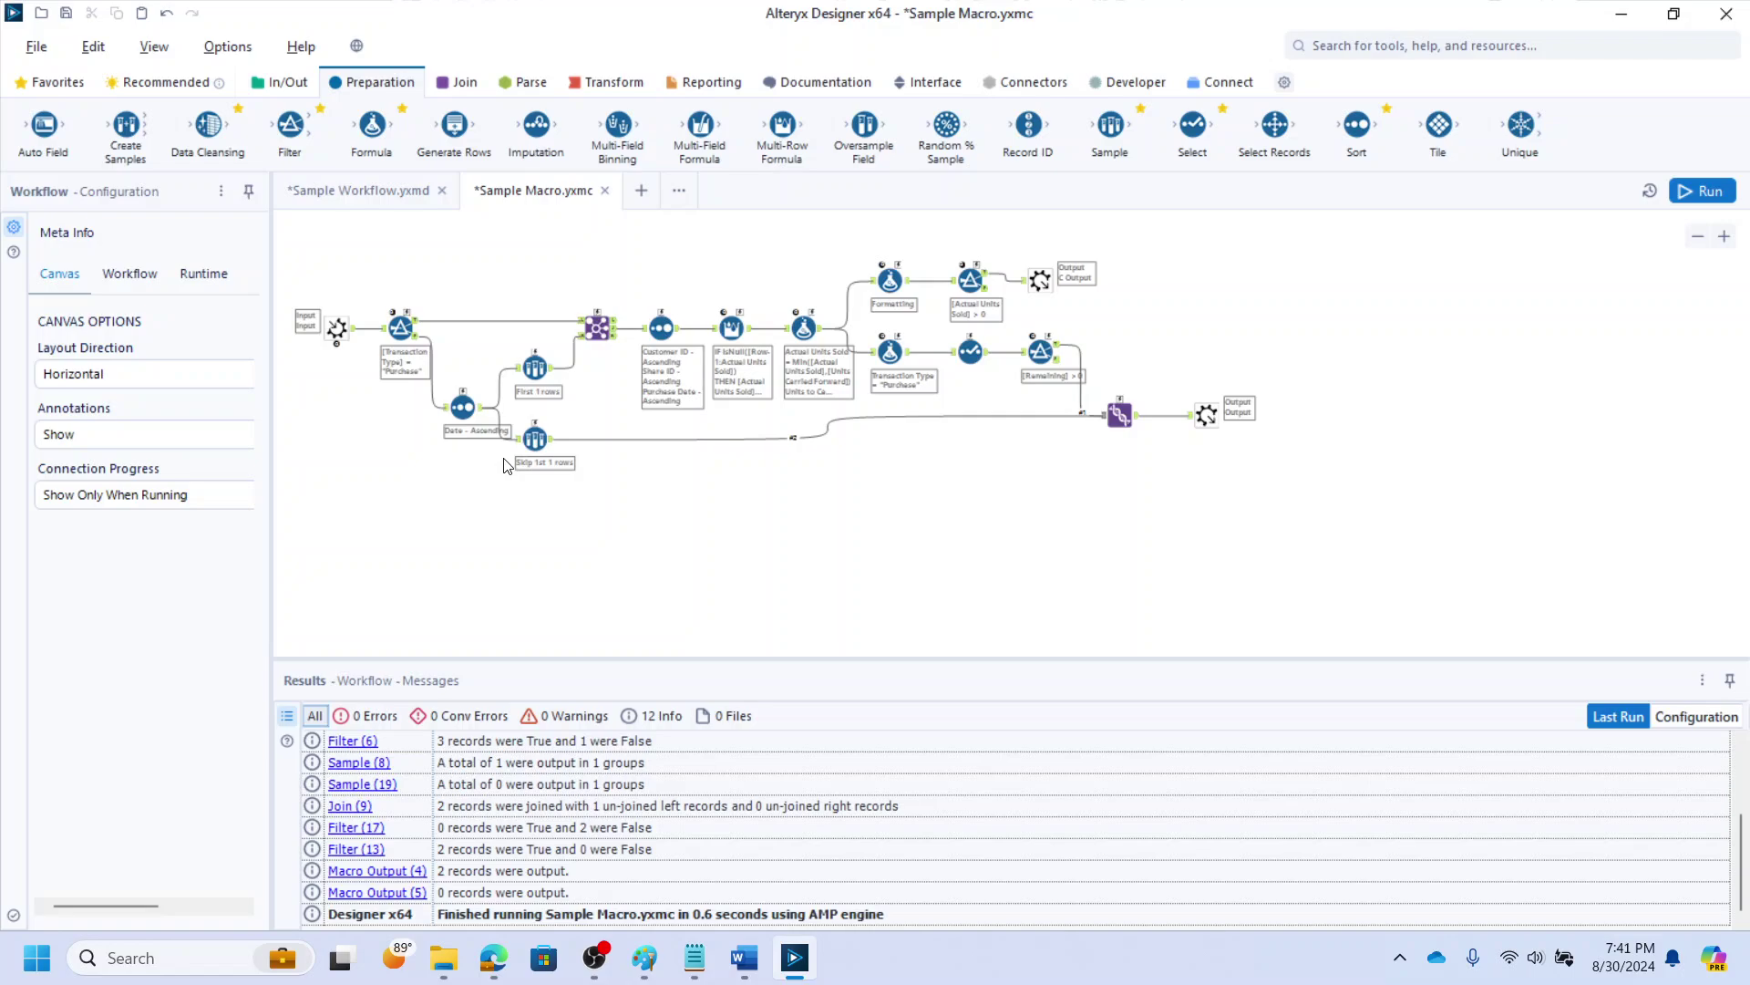
left_click(348, 193)
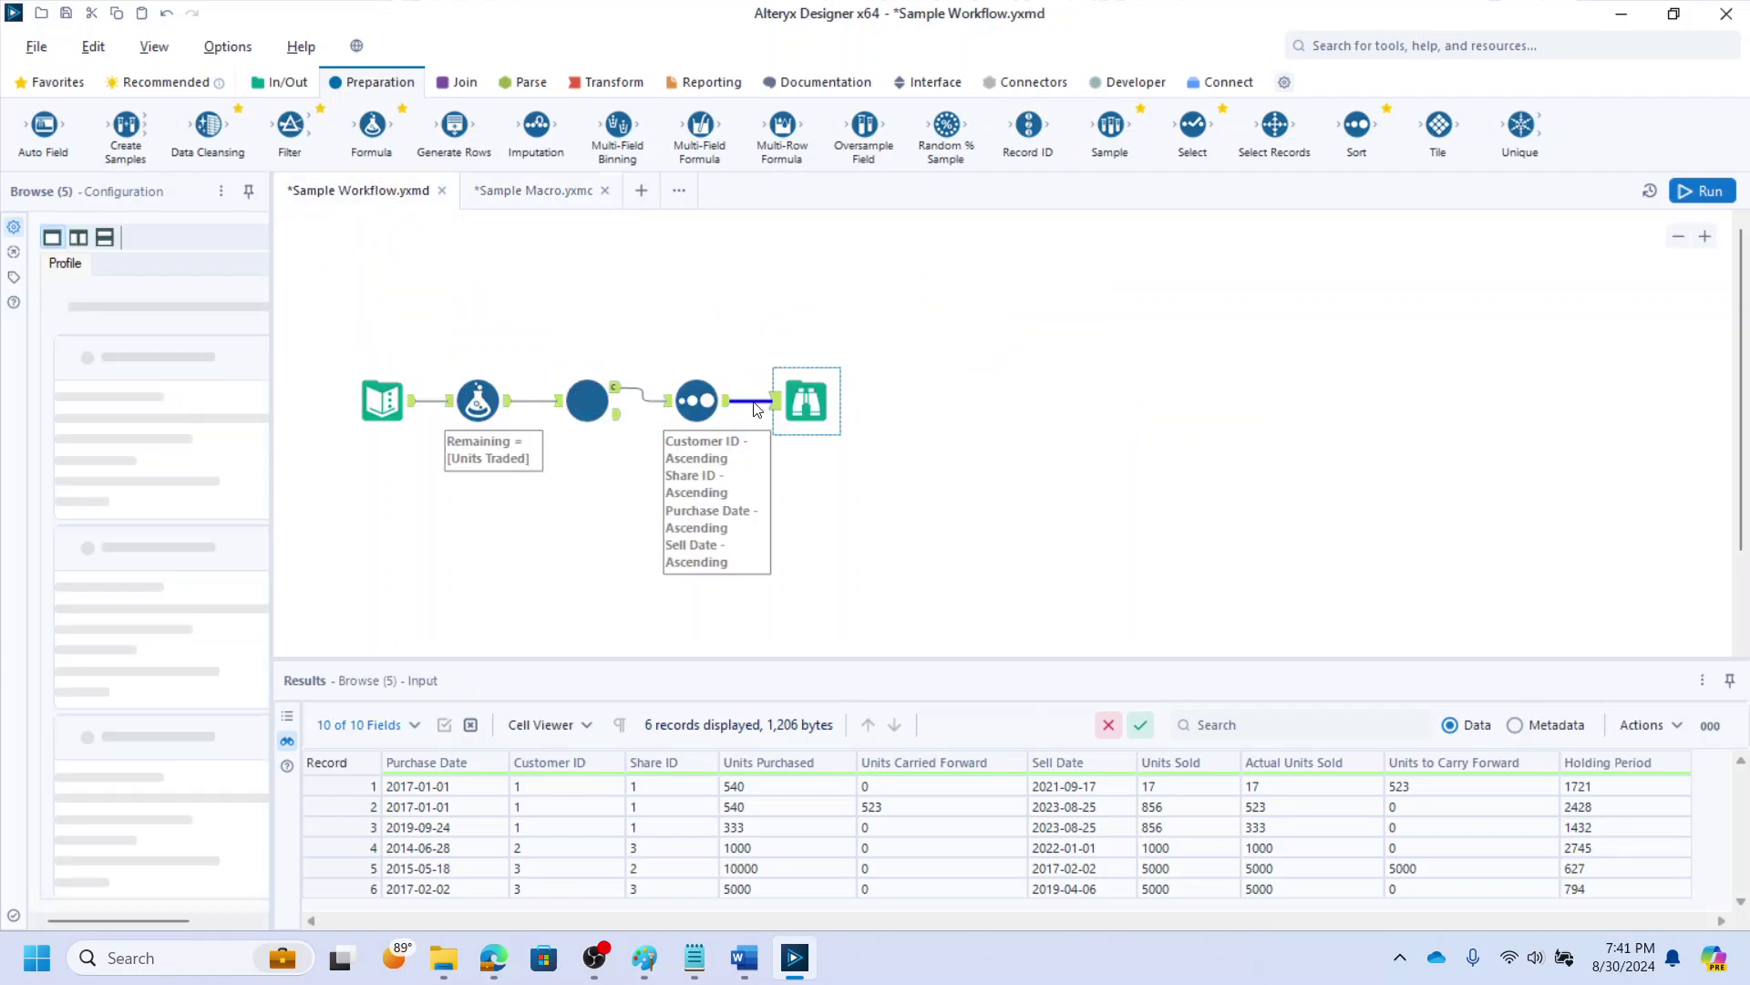